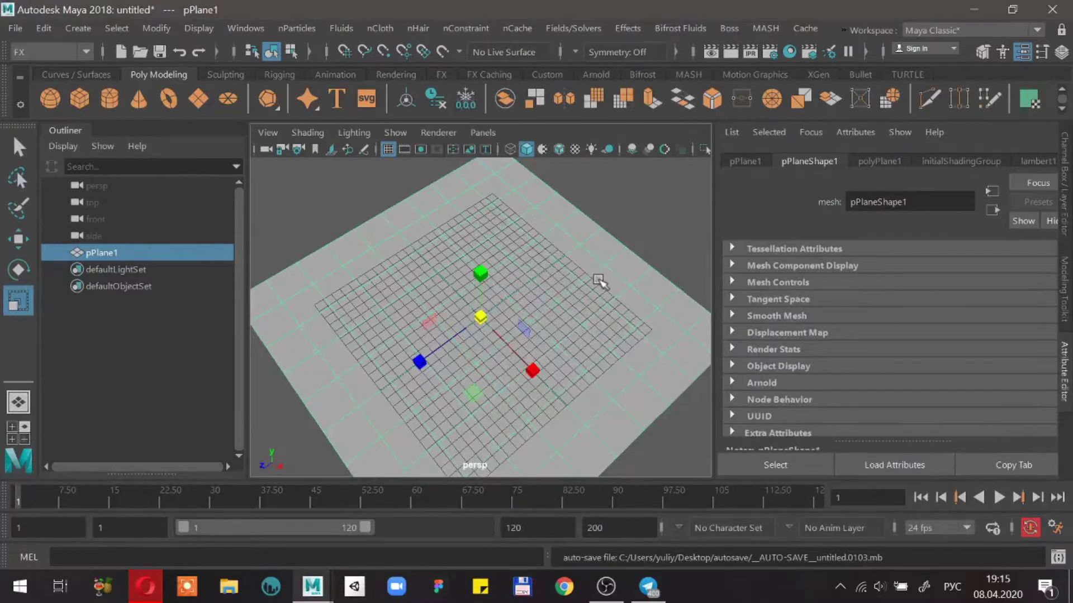
# Switch to the browser and review the tornado lab and lecture entries in the VFX schedule spreadsheet
pyautogui.keyDown('alt'); pyautogui.moveTo(539, 288); pyautogui.dragTo(512, 276); pyautogui.keyUp('alt')
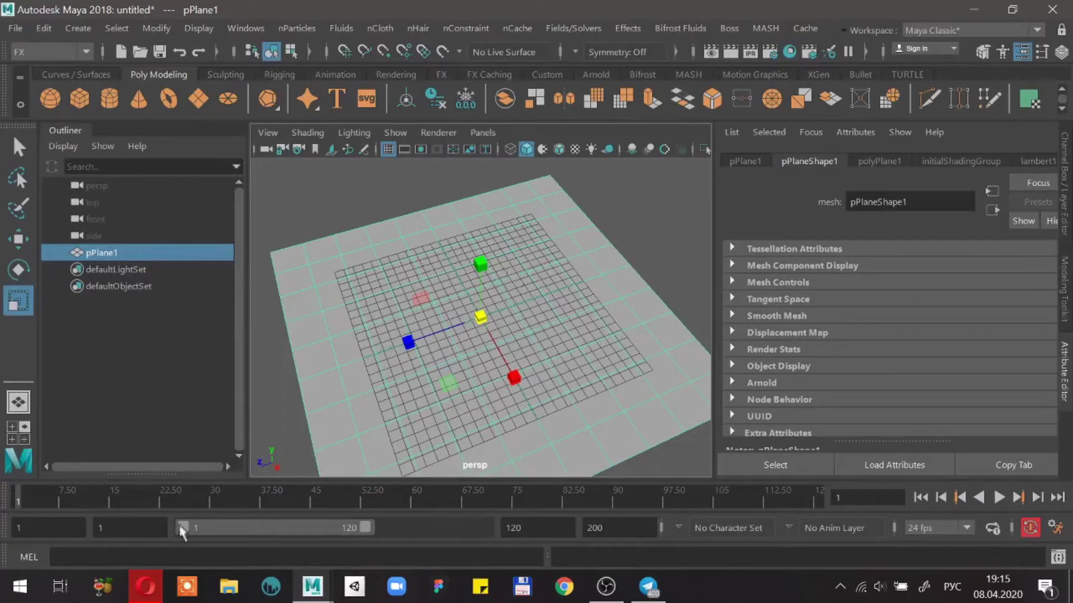
pyautogui.click(146, 587)
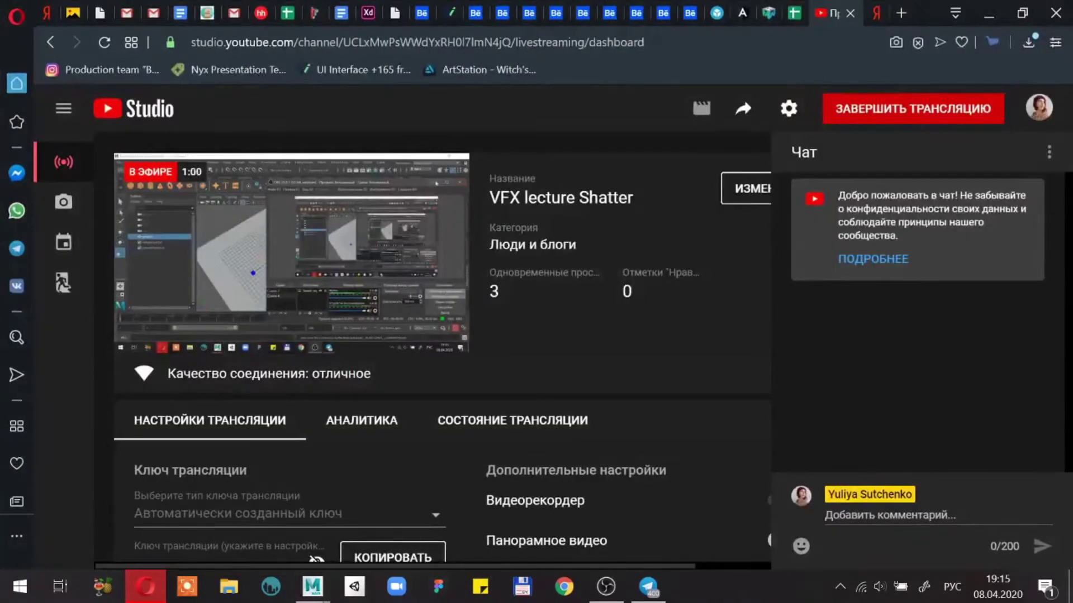
pyautogui.click(792, 13)
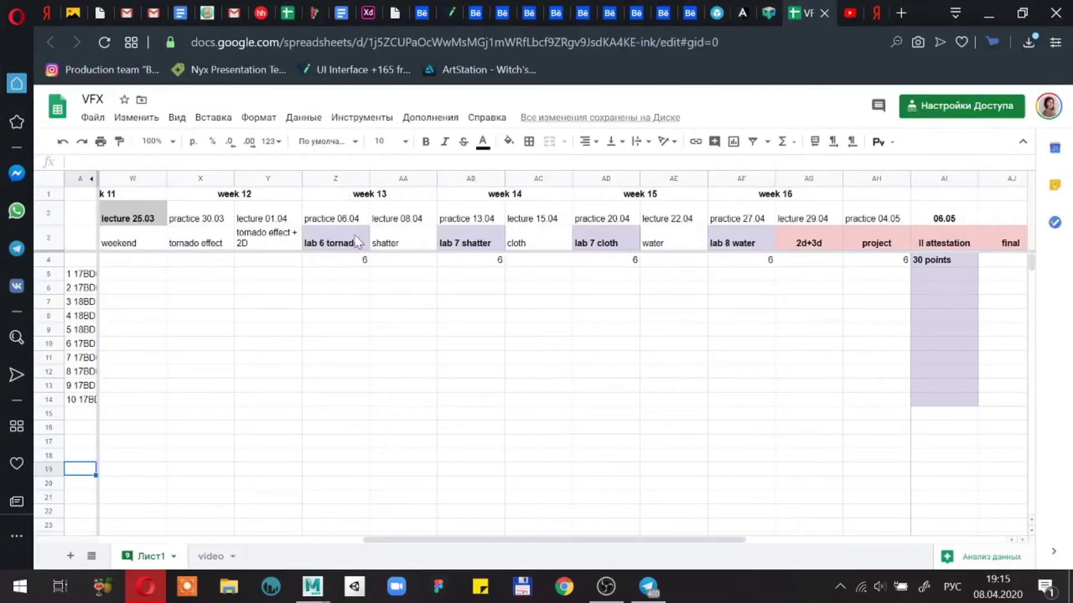
pyautogui.click(331, 242)
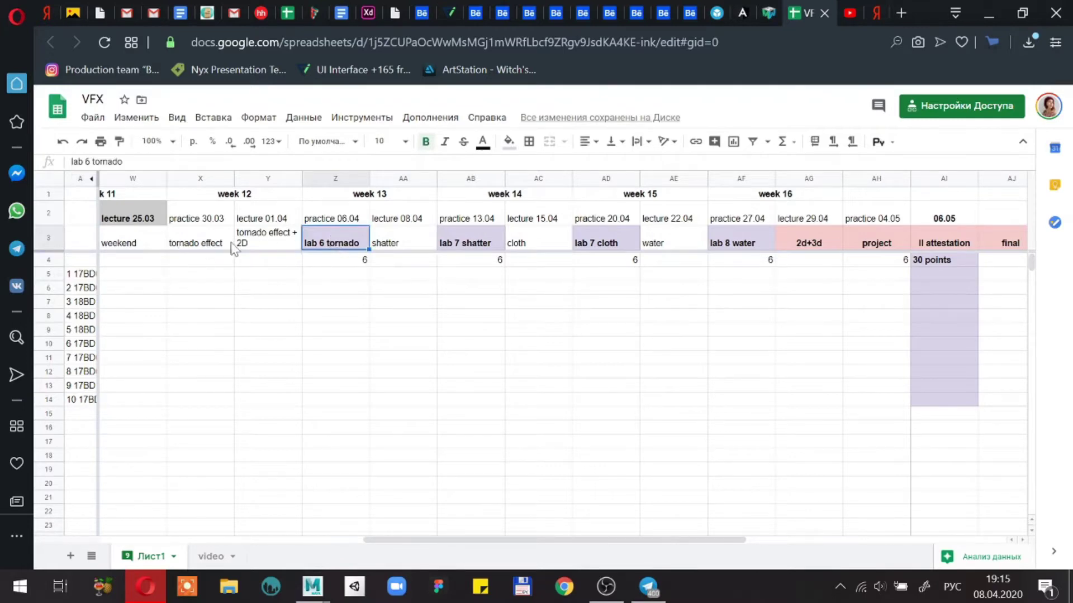
pyautogui.click(266, 246)
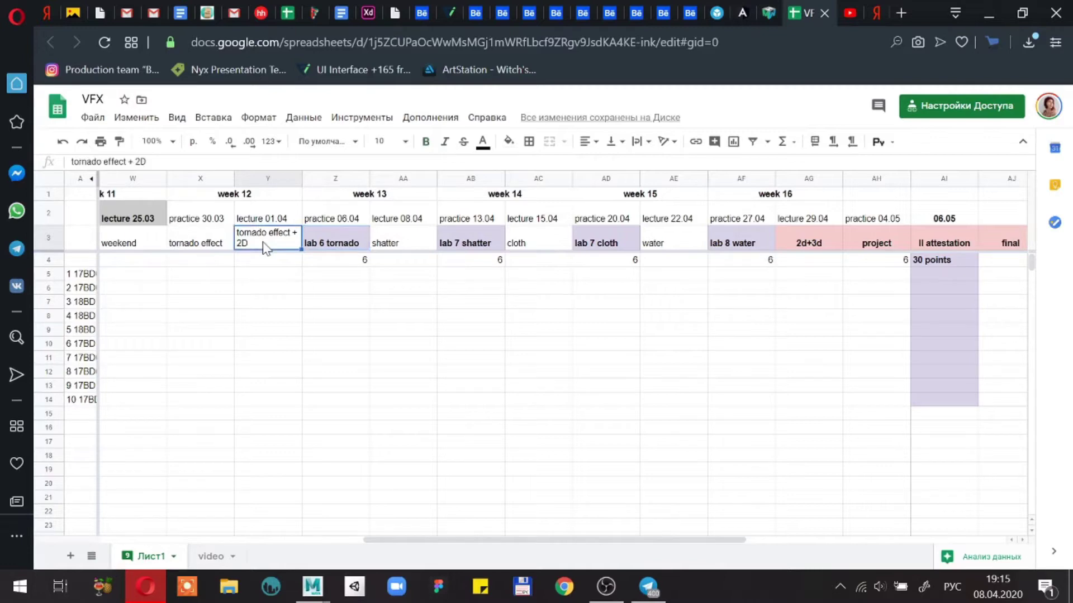
pyautogui.click(824, 246)
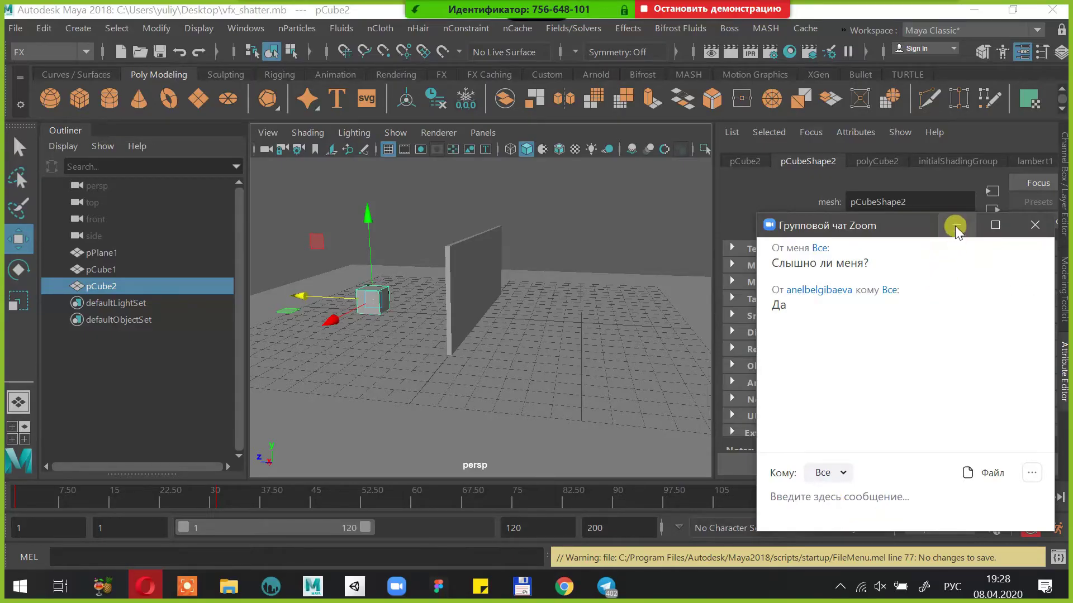
# Minimize the Zoom group chat window and select the ground plane in the Maya scene
pyautogui.click(954, 226)
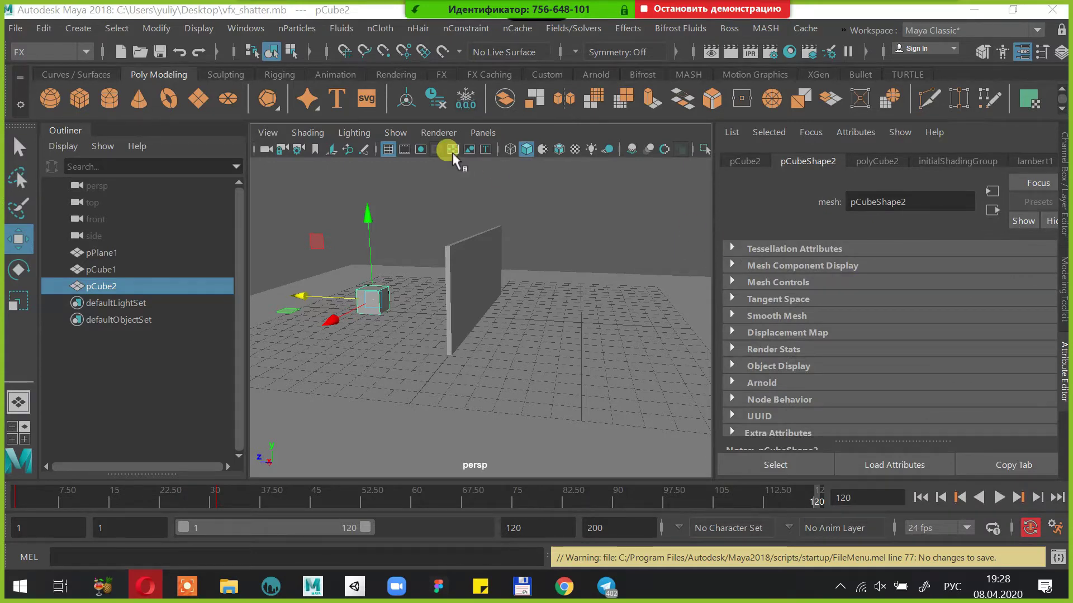
pyautogui.click(840, 586)
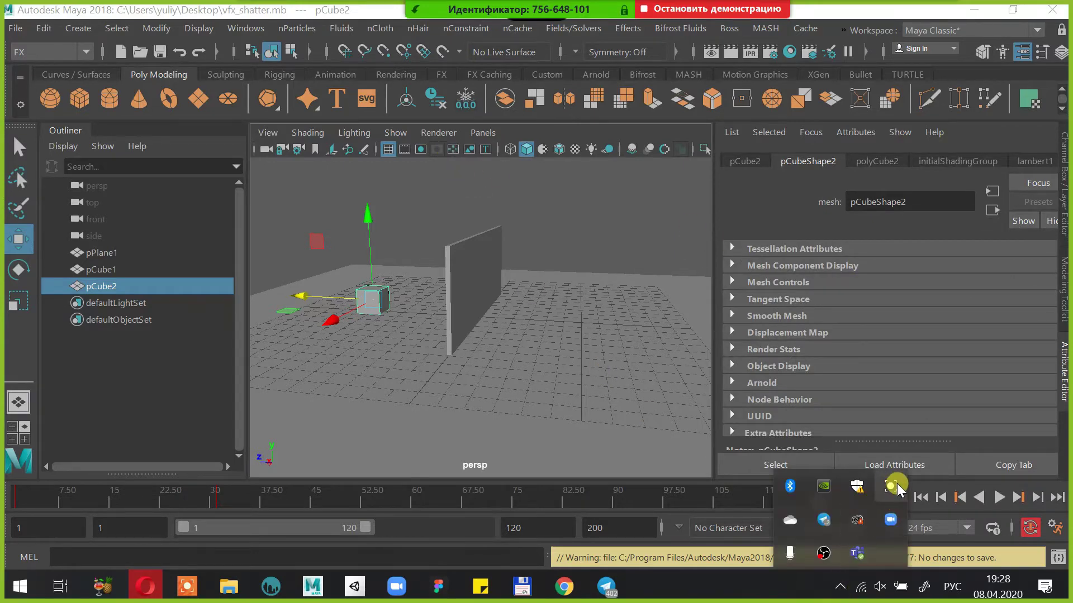
pyautogui.click(579, 328)
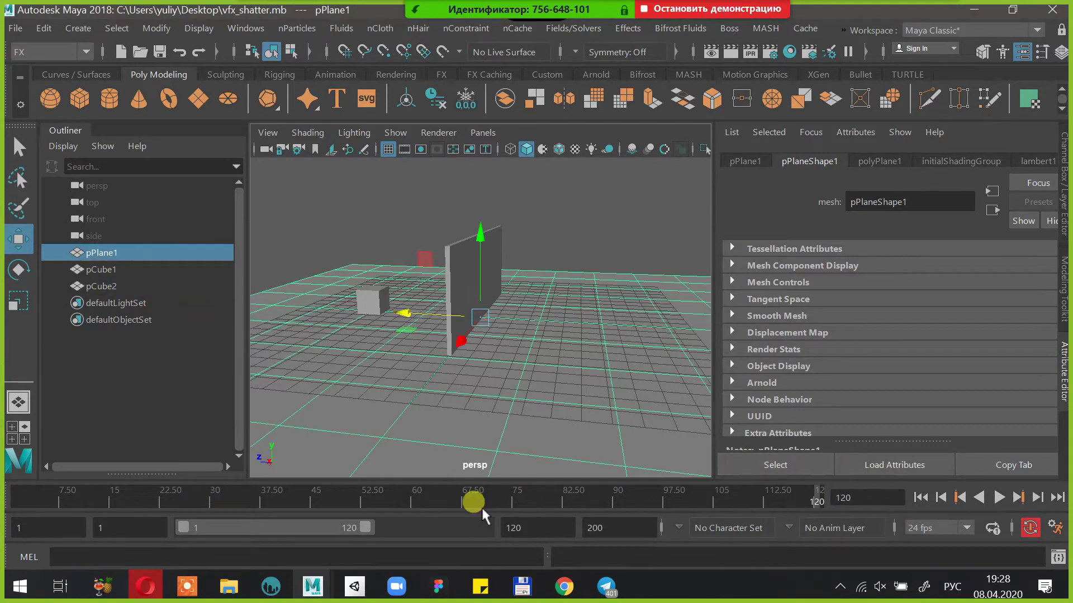
# Play the small cube's animation, stop it at the first frame and clear the selection
pyautogui.hotkey('alt', 'v')
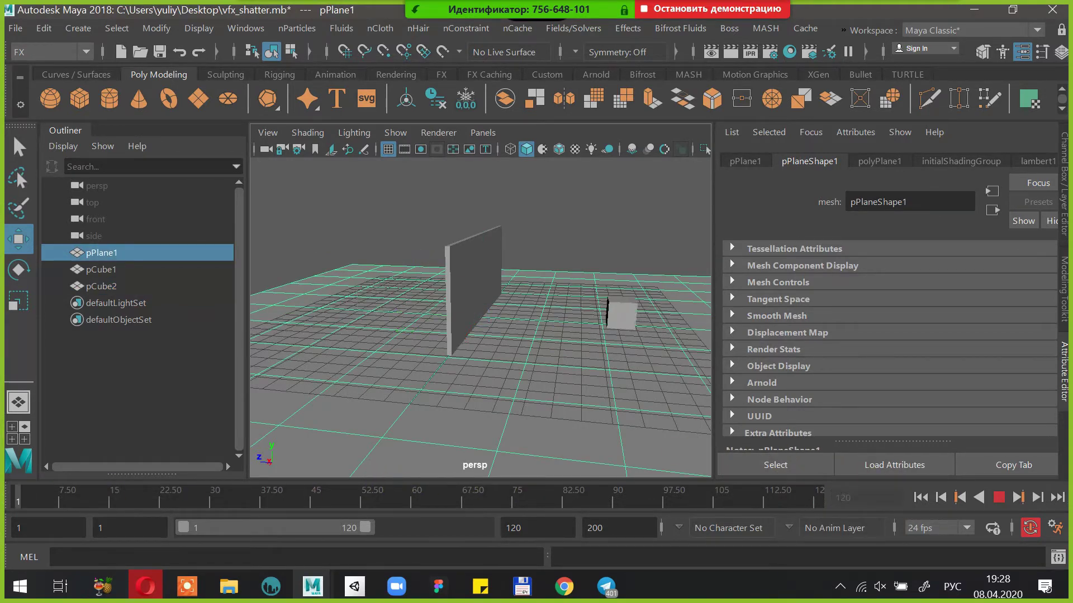
pyautogui.hotkey('alt', 'v')
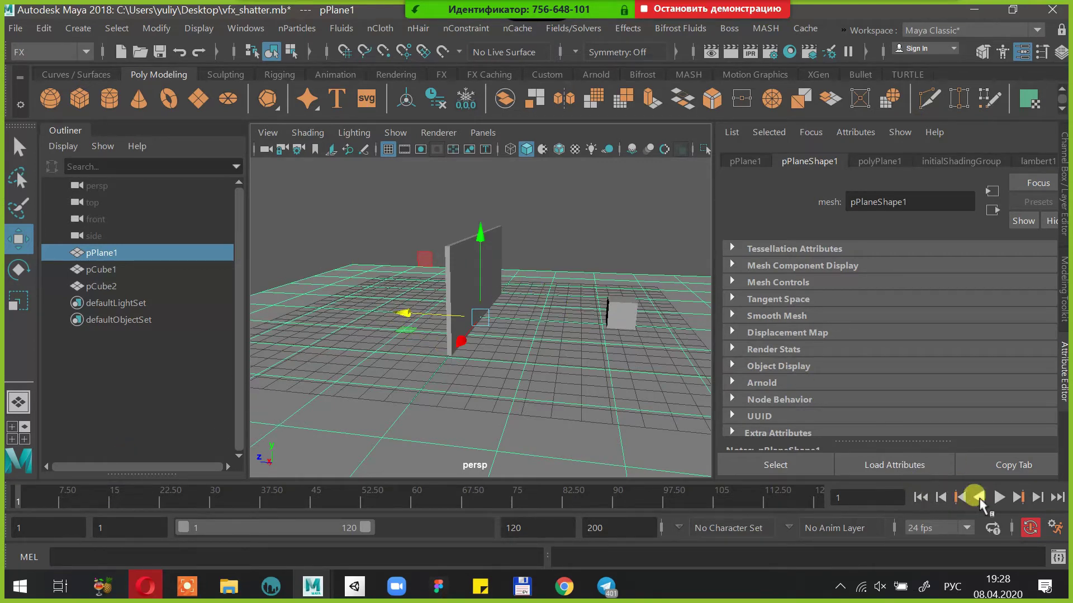
pyautogui.click(671, 223)
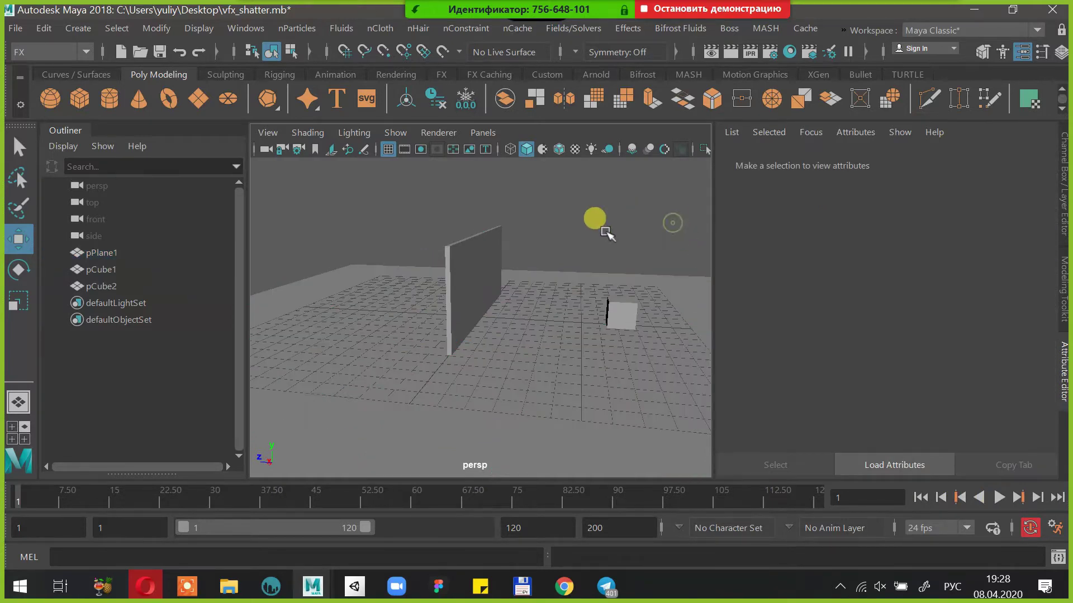
# Examine the ground plane, the small cube and the wall from several angles, selecting each object in turn
pyautogui.keyDown('alt'); pyautogui.moveTo(596, 222); pyautogui.dragTo(570, 328); pyautogui.keyUp('alt')
pyautogui.click(560, 316)
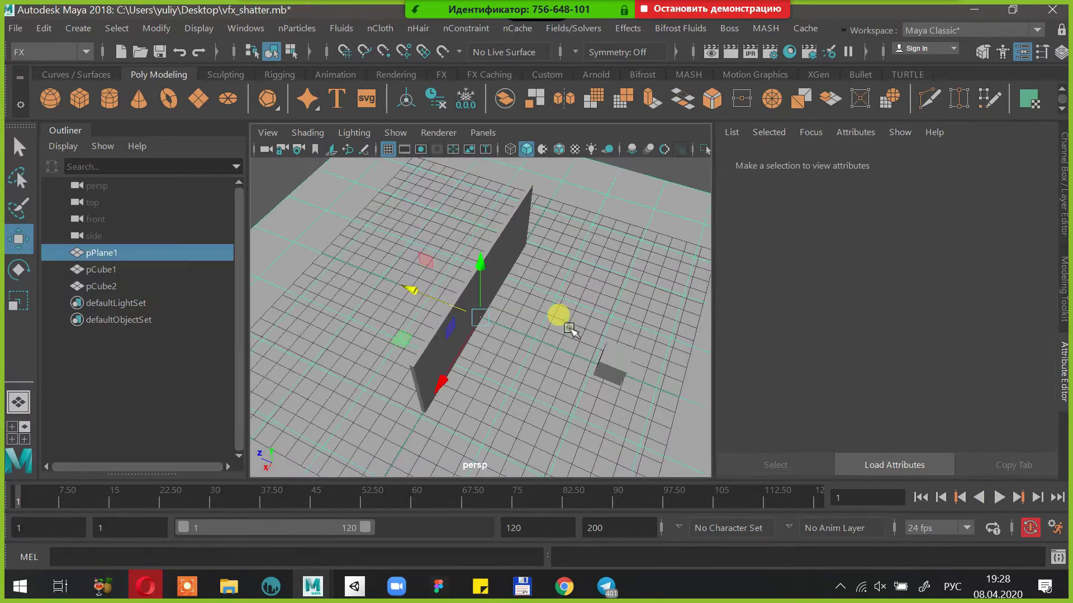
pyautogui.keyDown('alt'); pyautogui.moveTo(532, 237); pyautogui.dragTo(519, 238); pyautogui.keyUp('alt')
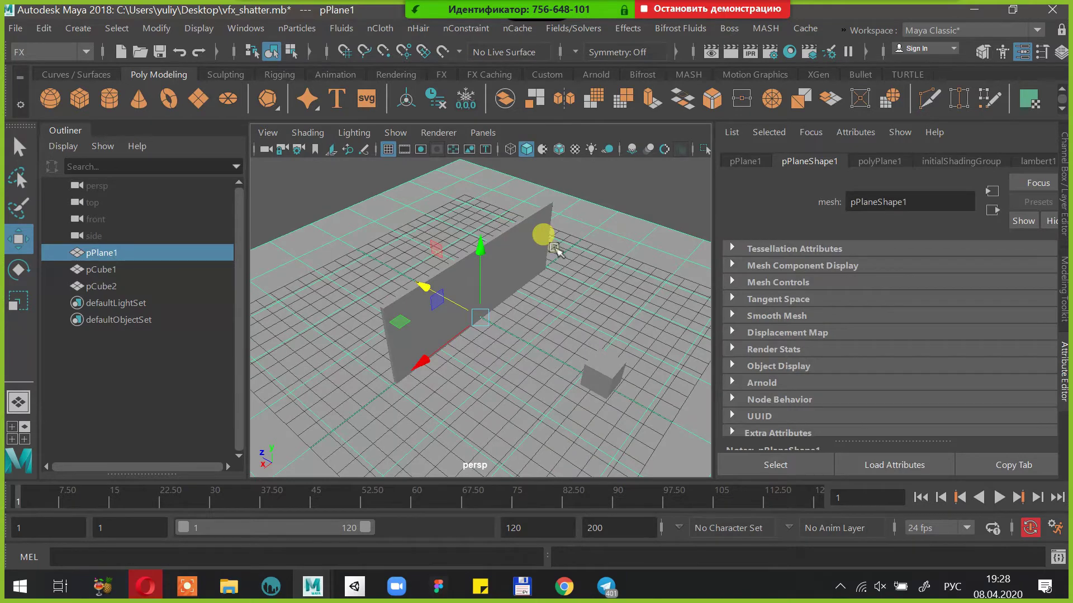
pyautogui.click(531, 245)
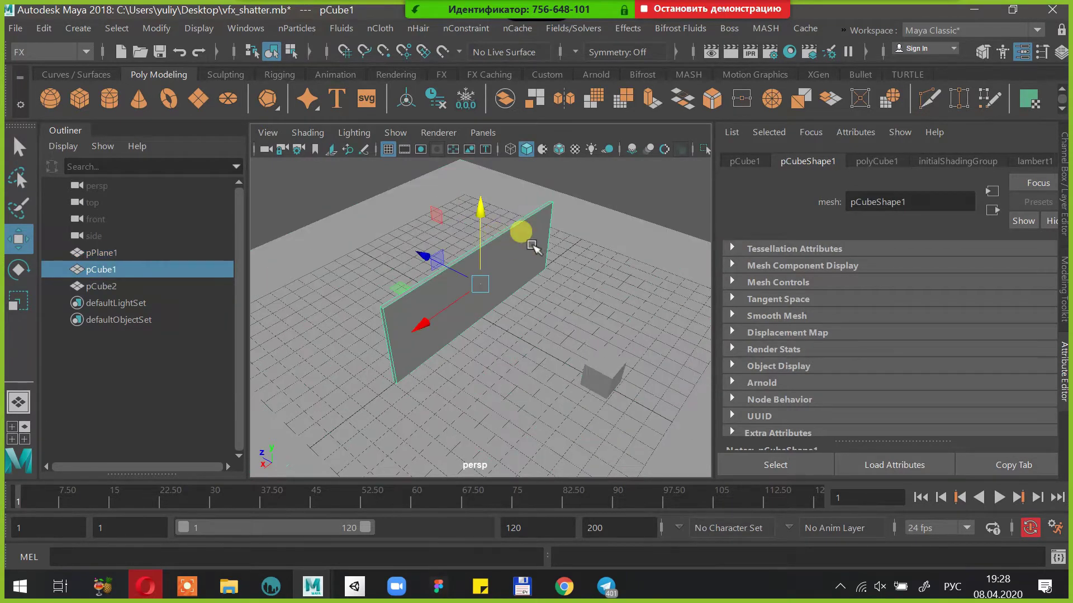
pyautogui.keyDown('alt'); pyautogui.moveTo(532, 246); pyautogui.dragTo(495, 203); pyautogui.keyUp('alt')
pyautogui.click(569, 294)
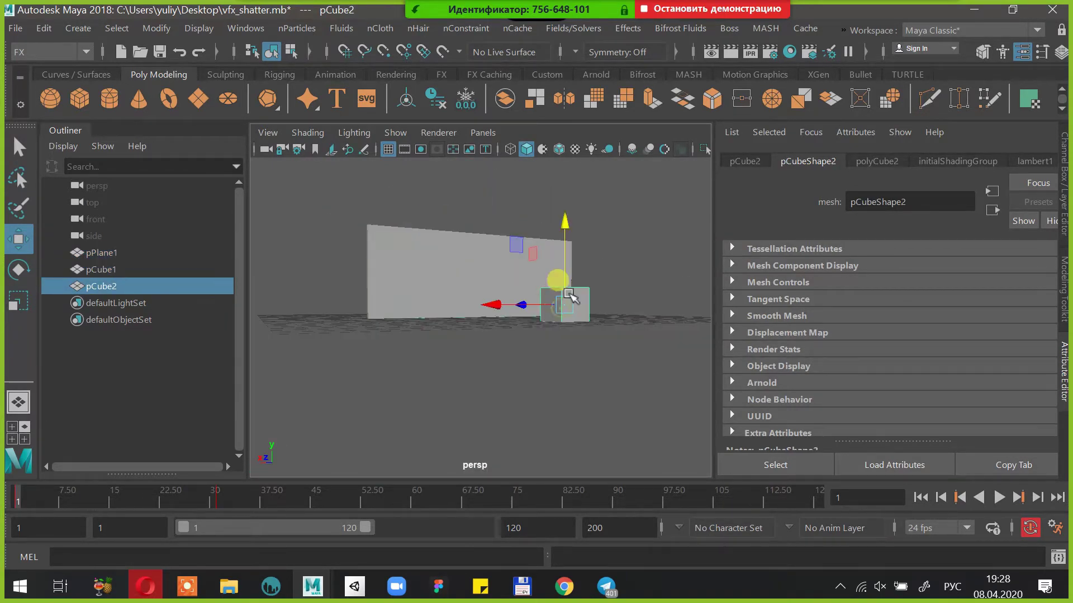
pyautogui.moveTo(589, 247)
pyautogui.keyDown('alt'); pyautogui.mouseDown()
pyautogui.moveTo(639, 271)
pyautogui.moveTo(610, 206)
pyautogui.moveTo(595, 266)
pyautogui.mouseUp(); pyautogui.keyUp('alt')
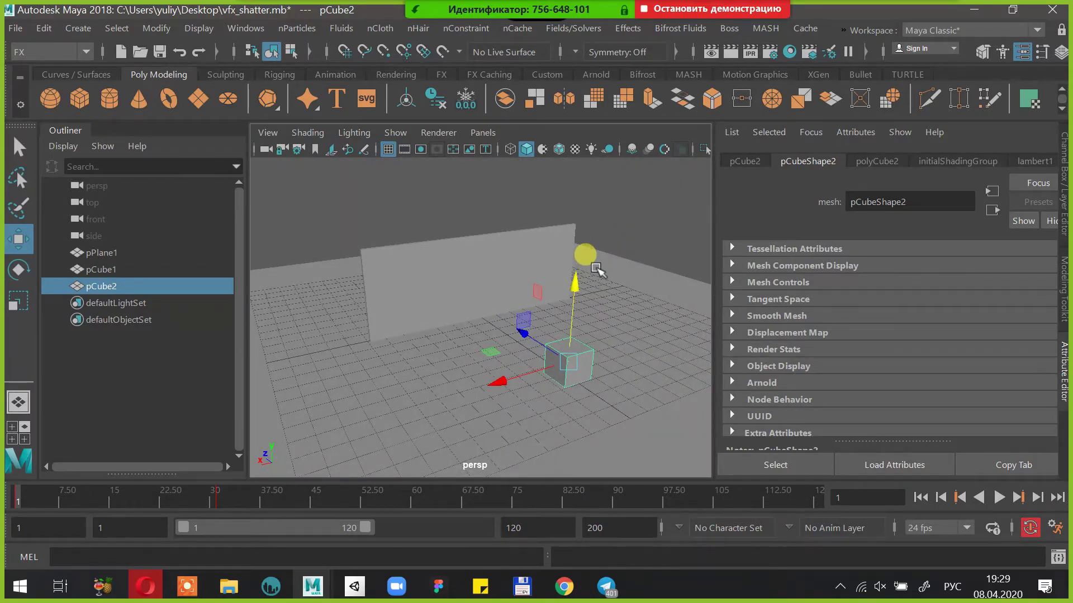
pyautogui.click(472, 251)
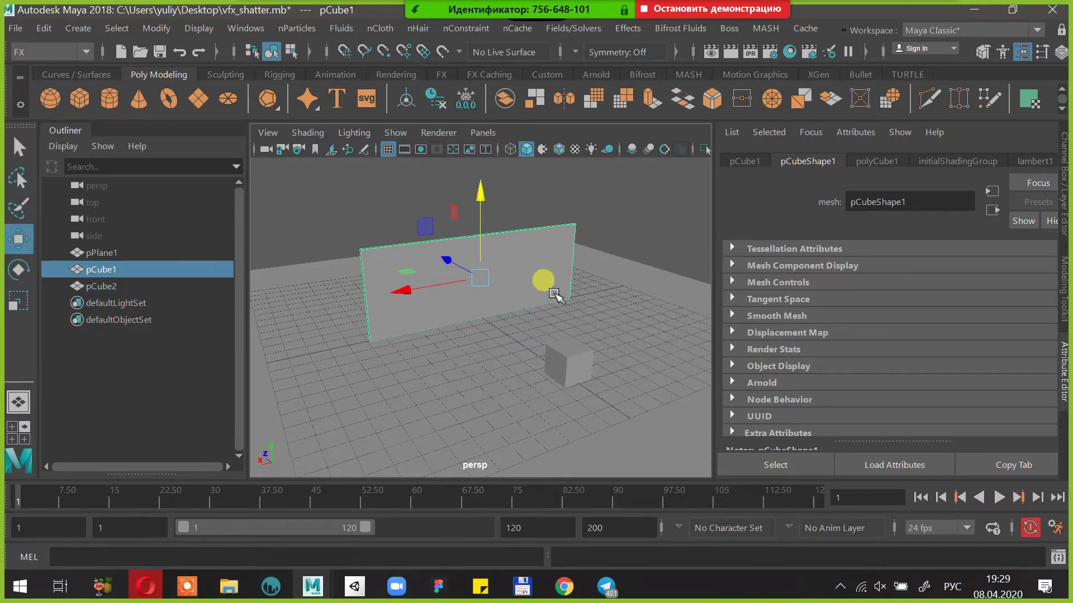
# Play the cube's animation through the wall, examine the scene from the side, and rewind to frame 1
pyautogui.click(996, 499)
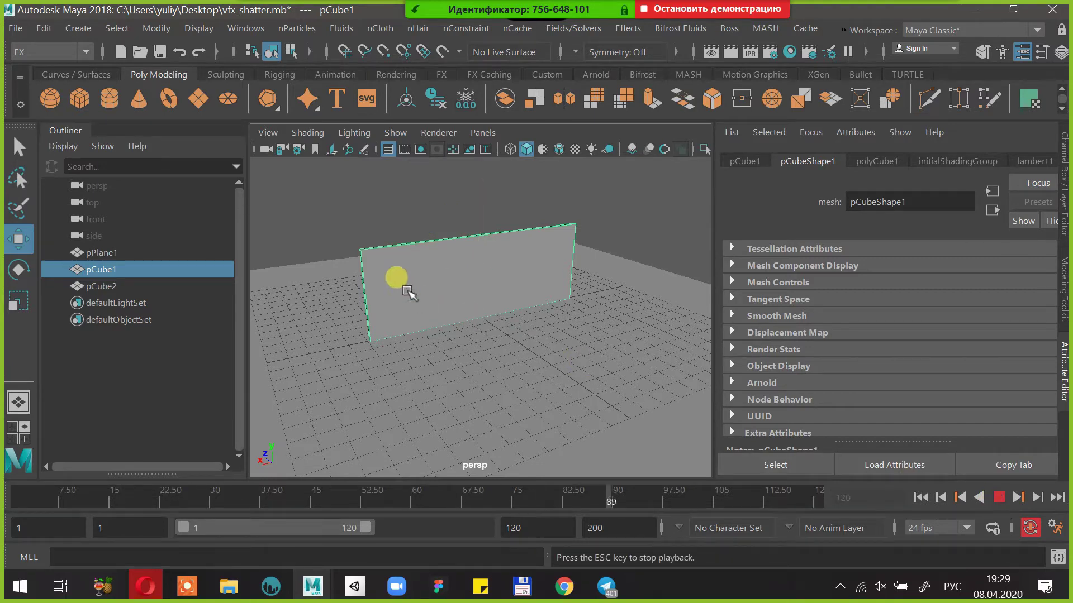
pyautogui.hotkey('alt', 'a')
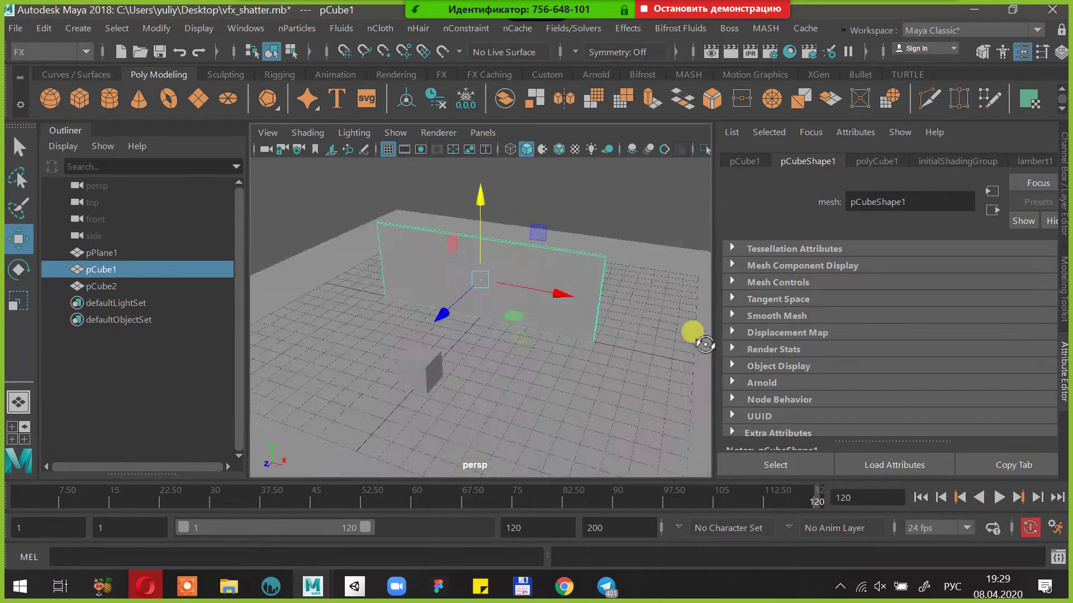
pyautogui.keyDown('alt'); pyautogui.moveTo(705, 345); pyautogui.dragTo(617, 304); pyautogui.keyUp('alt')
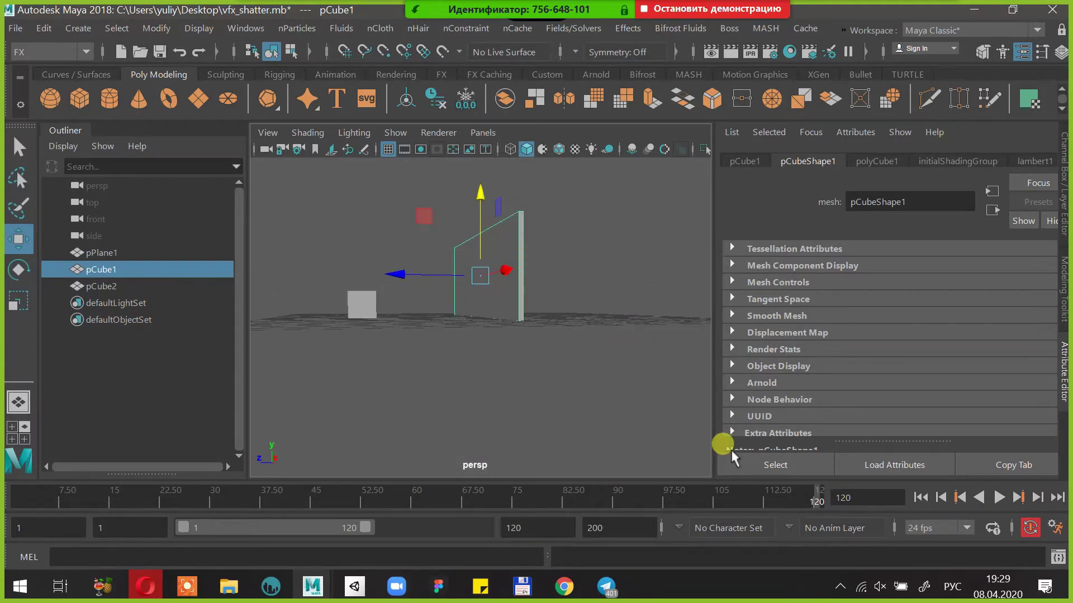
pyautogui.click(919, 497)
pyautogui.keyDown('alt'); pyautogui.moveTo(577, 292); pyautogui.dragTo(481, 354); pyautogui.keyUp('alt')
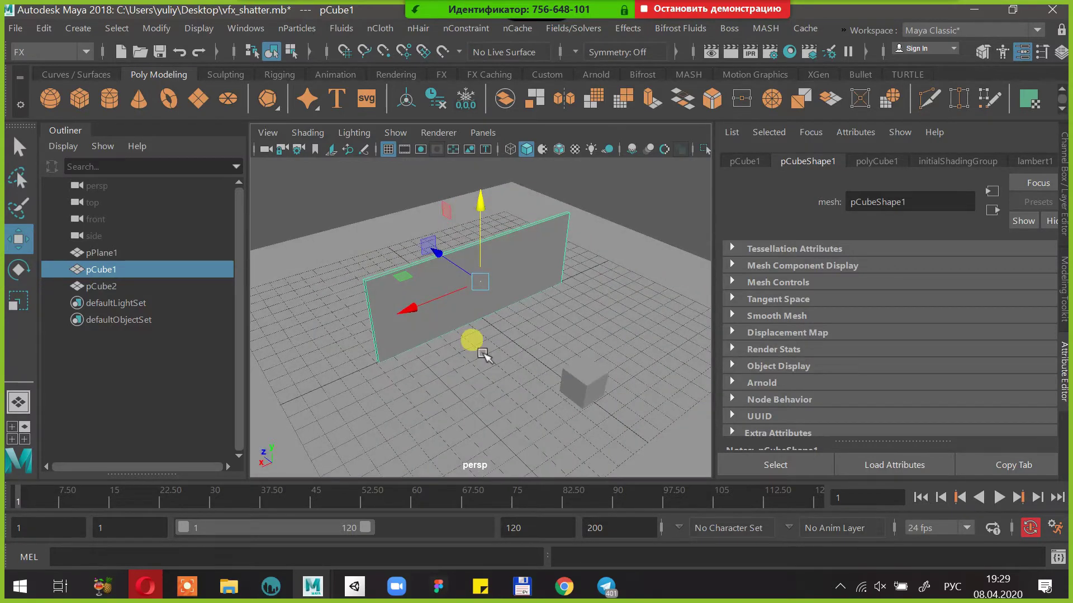
# Switch to the browser and examine the example images on the 3dmodelsworld.com Poly Shattering Generator page
pyautogui.click(150, 584)
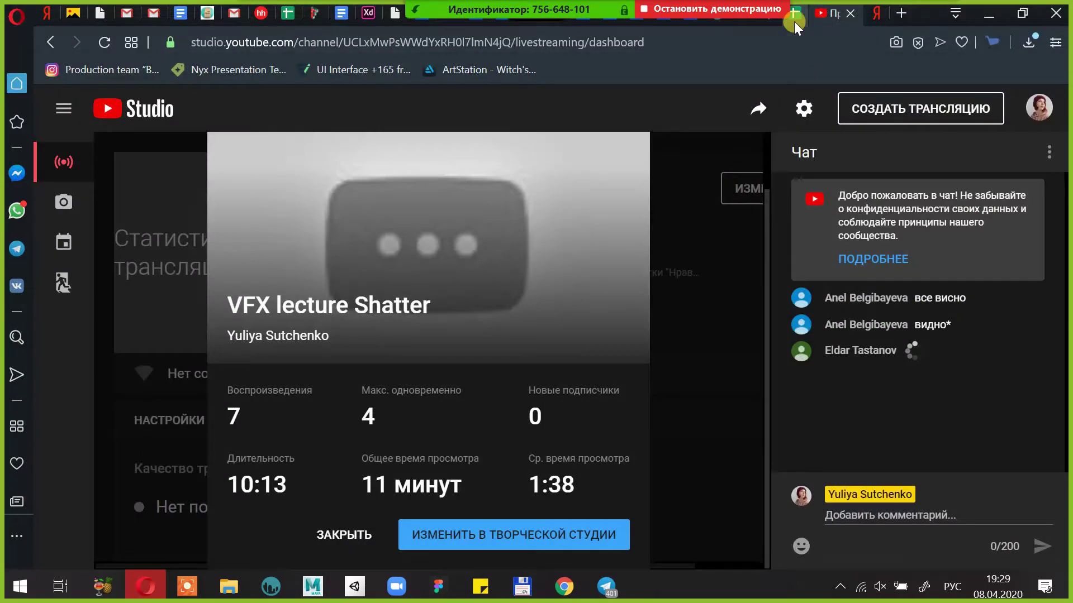
pyautogui.click(793, 21)
pyautogui.click(769, 21)
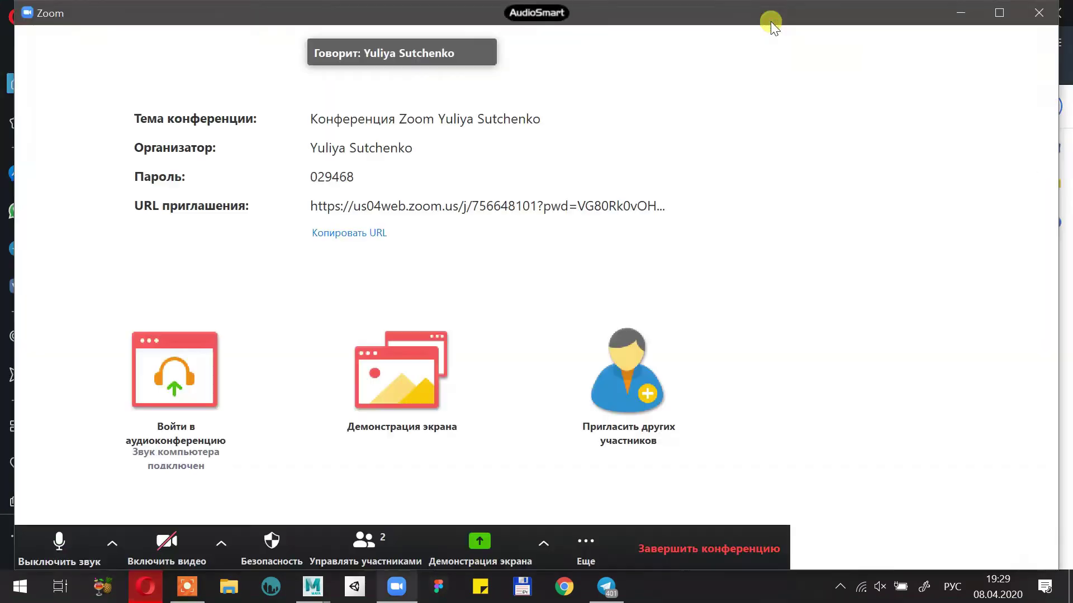
pyautogui.click(963, 9)
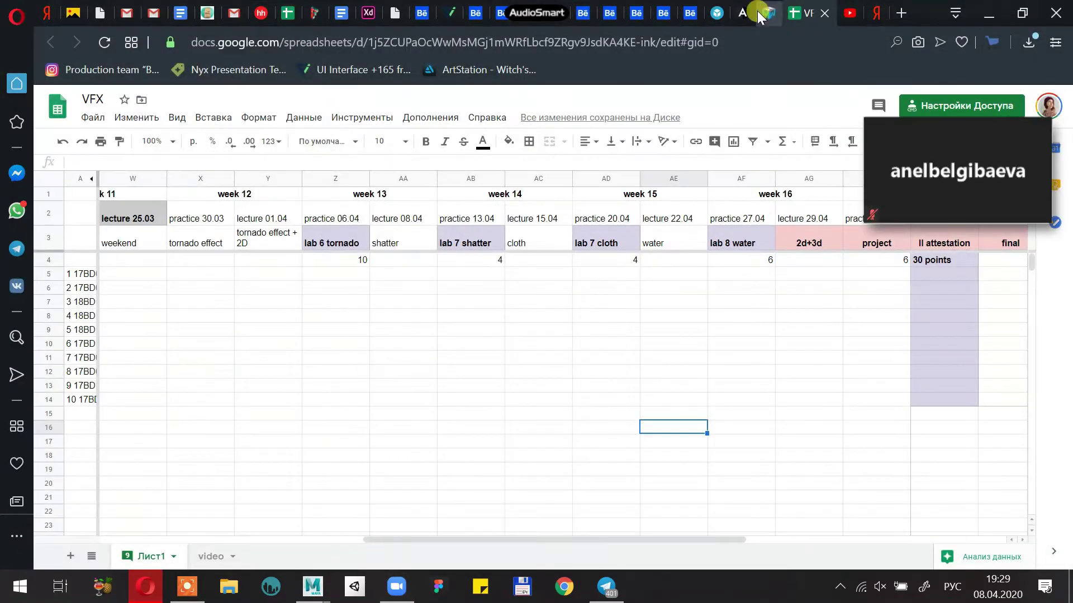
pyautogui.click(768, 12)
pyautogui.scroll(-4, 598, 383)
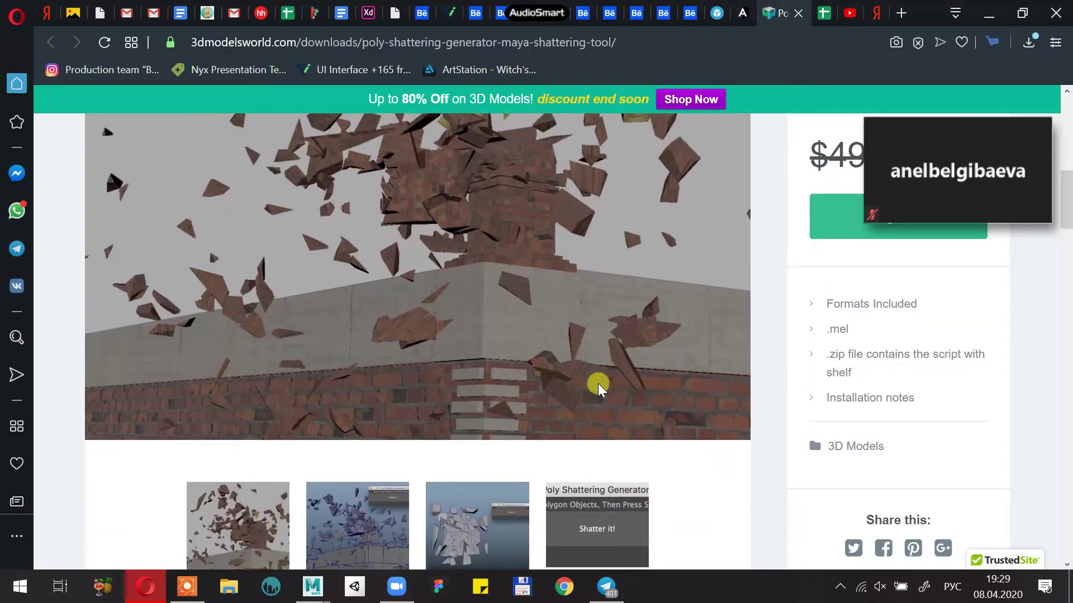
pyautogui.scroll(-6, 597, 383)
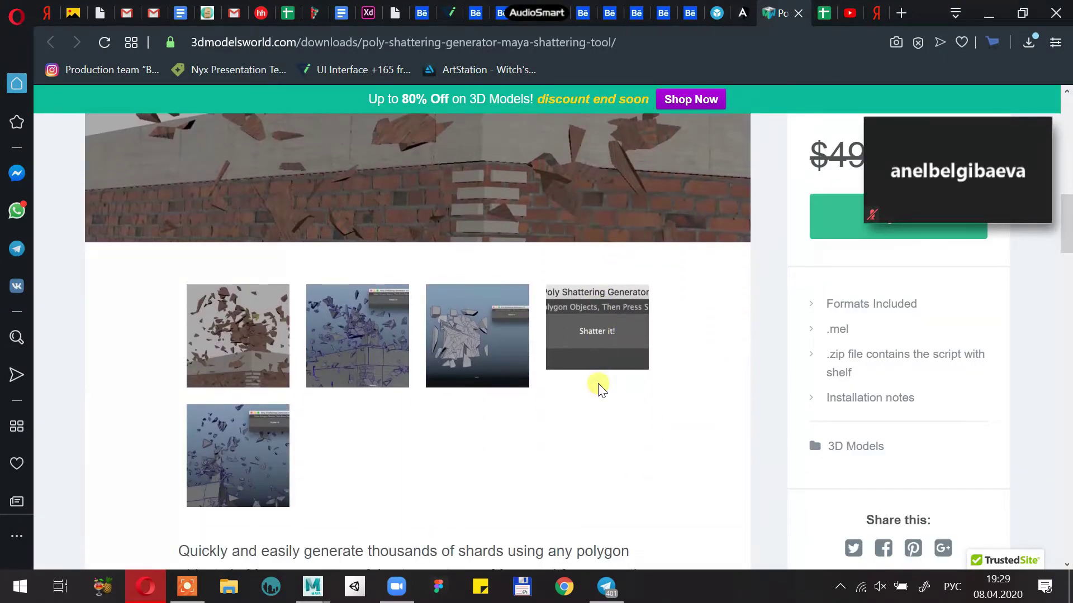
pyautogui.scroll(1, 598, 383)
pyautogui.scroll(2, 598, 383)
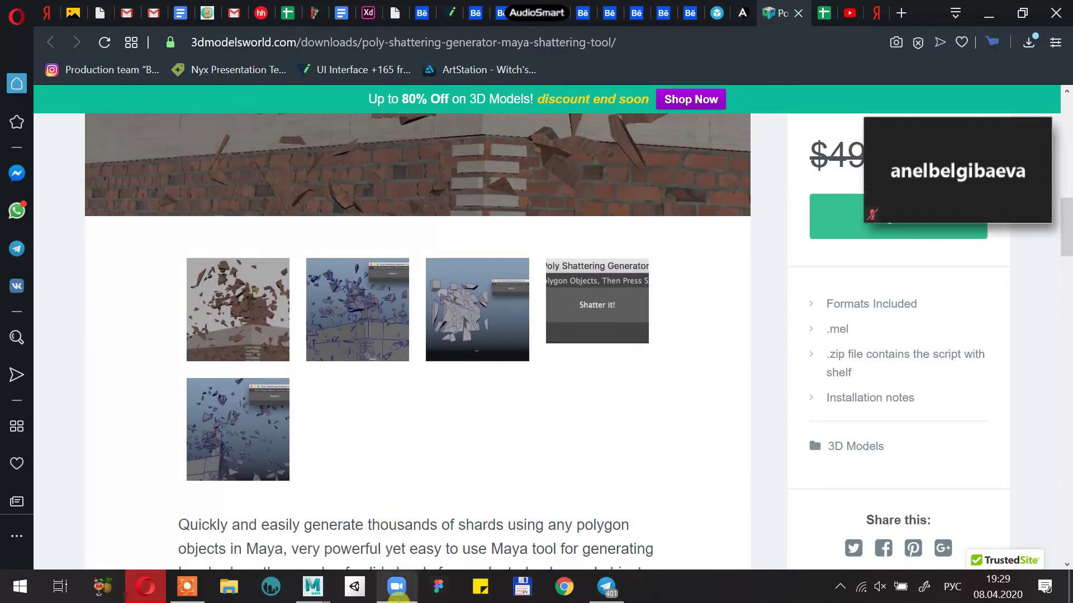
# Restore the Zoom meeting window and start sharing the whole screen
pyautogui.moveTo(928, 182)
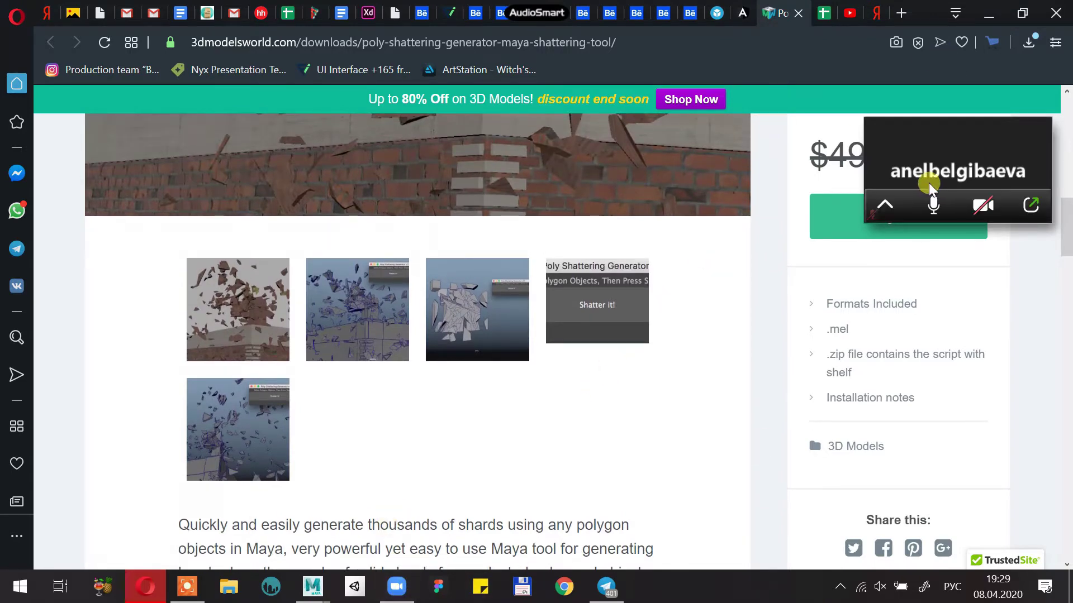
pyautogui.click(1030, 205)
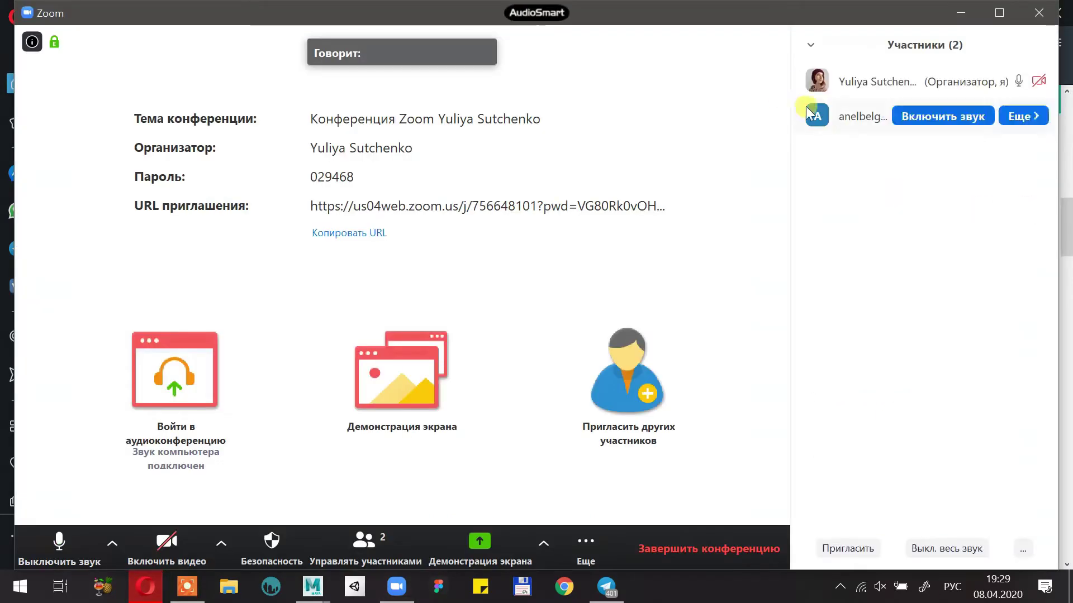
pyautogui.click(463, 545)
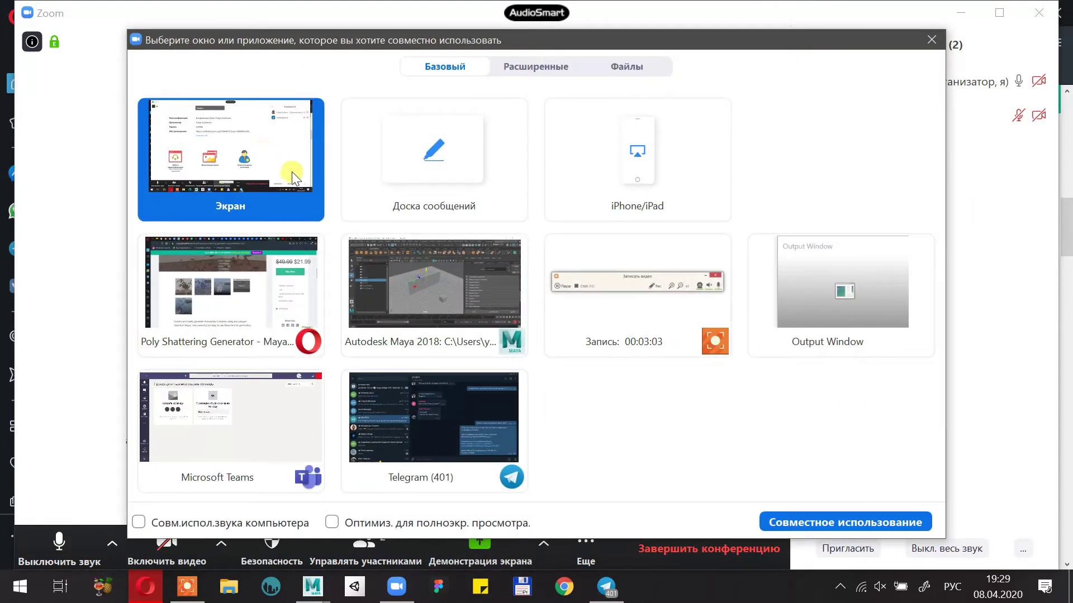
pyautogui.click(782, 520)
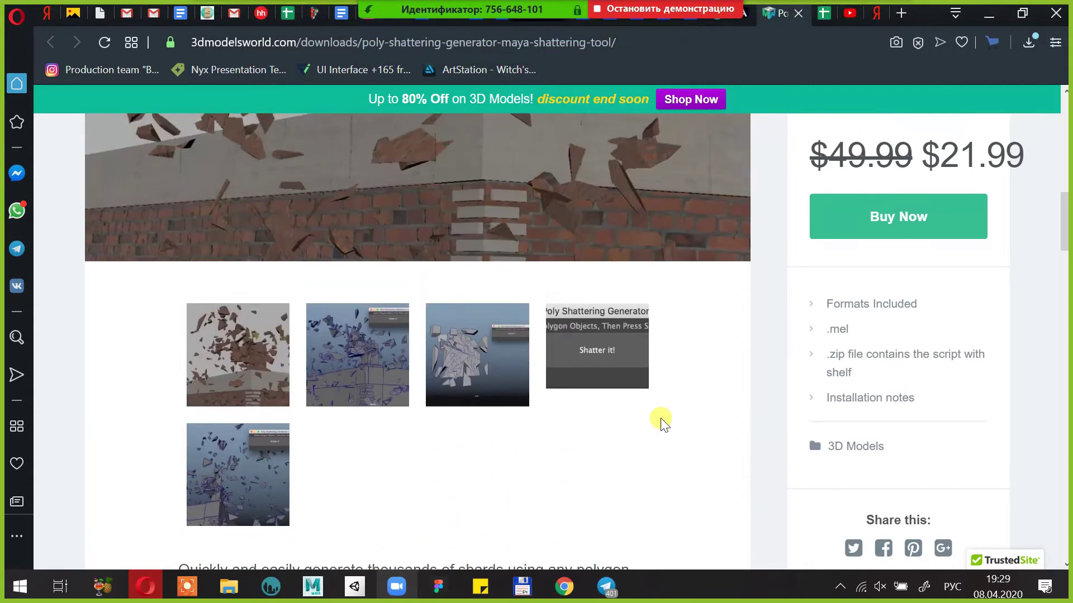
# Review the Poly Shattering Generator description and its large preview image of the shattered brick chimney
pyautogui.scroll(-2, 661, 423)
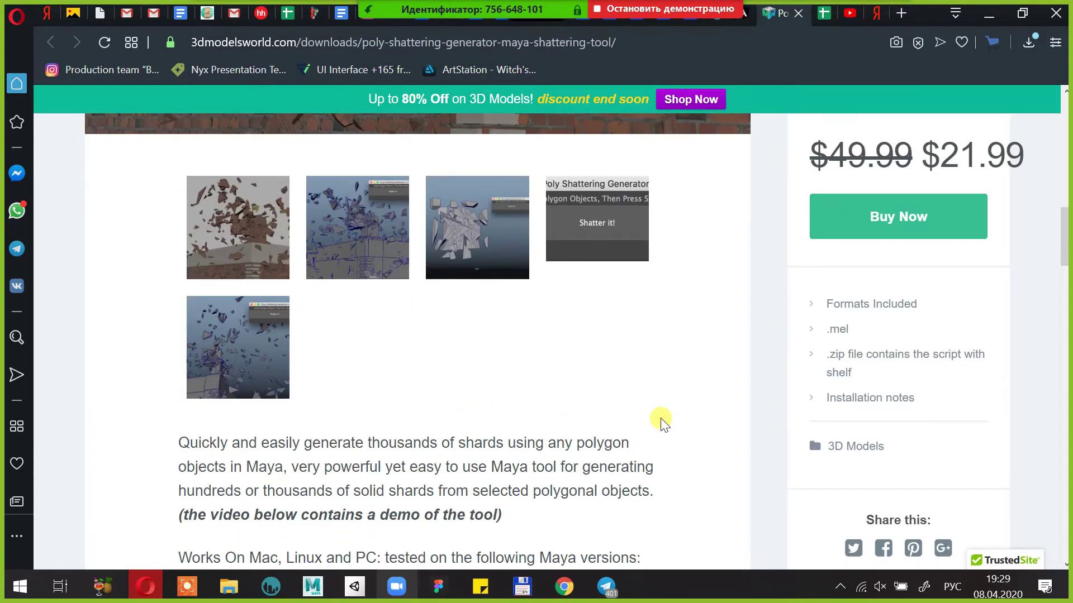
pyautogui.scroll(5, 605, 306)
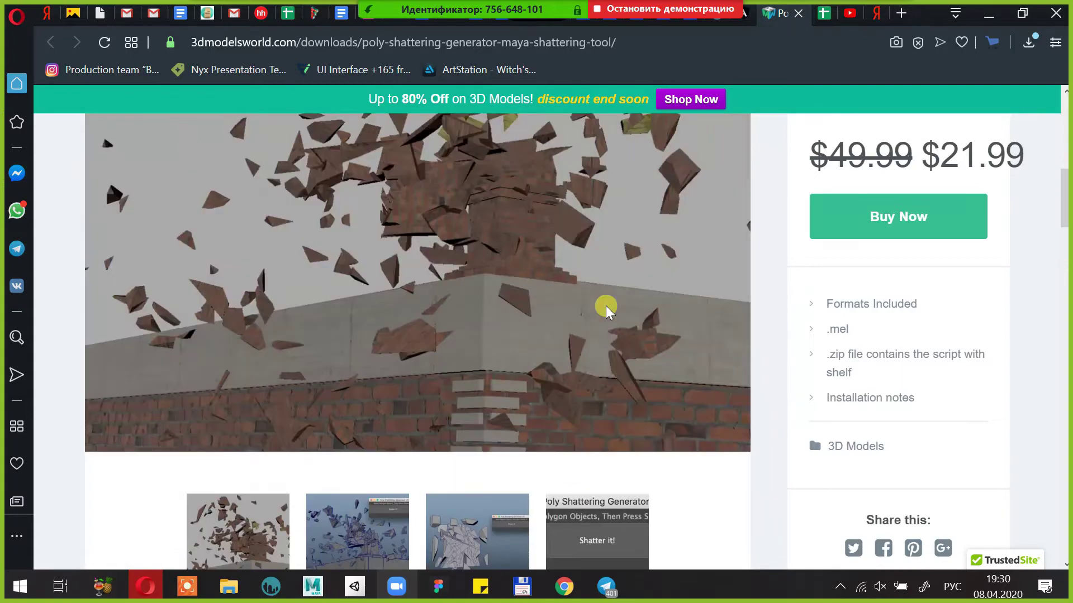
pyautogui.scroll(2, 606, 306)
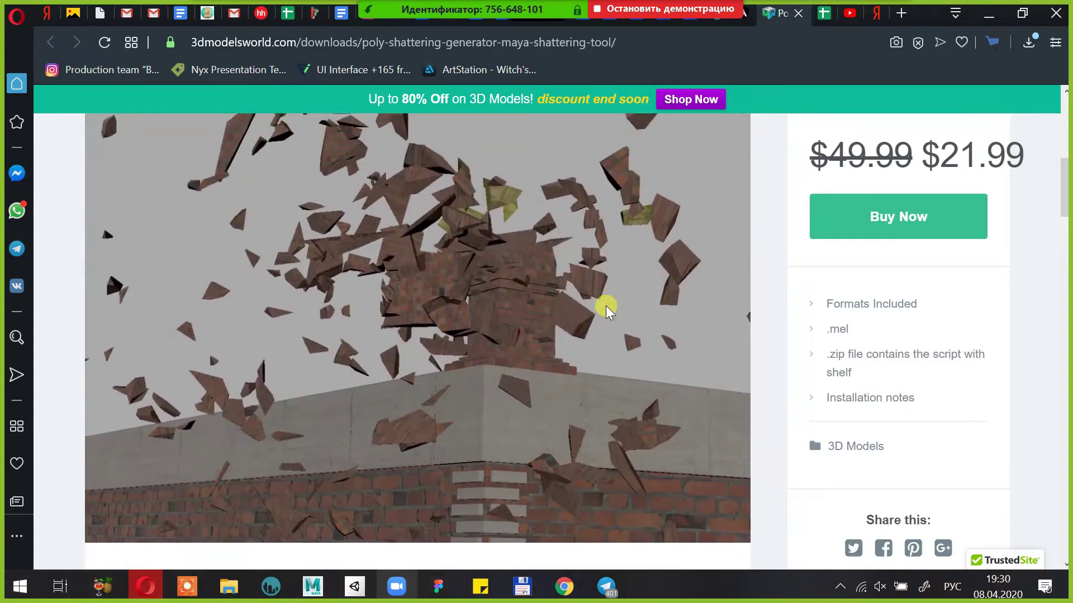
# Look over the shatter example thumbnails, then switch to Maya and locate the Shatter command among the effects
pyautogui.scroll(-4, 605, 307)
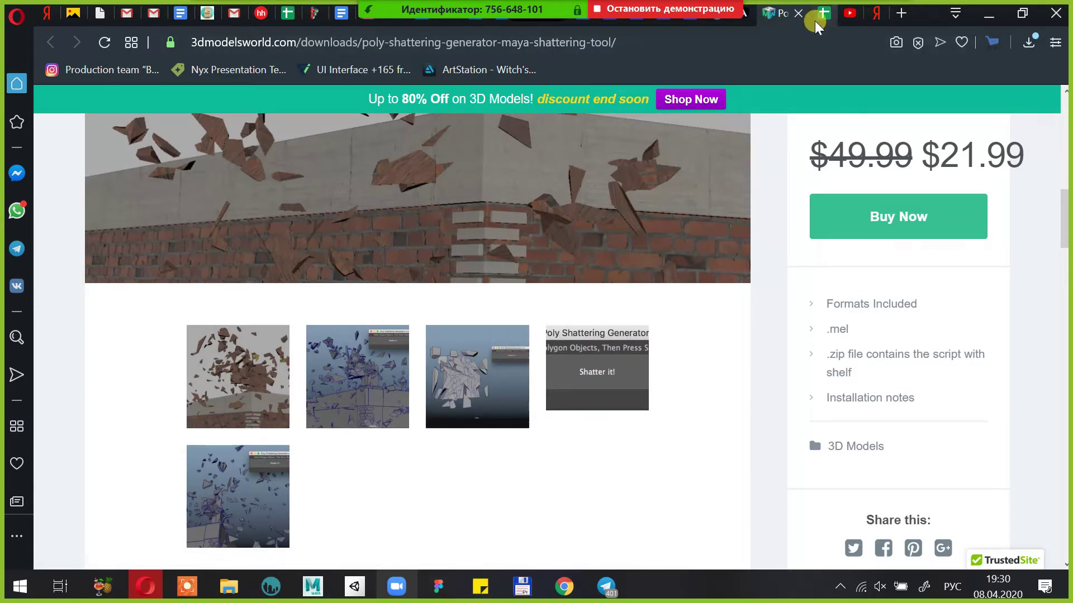
pyautogui.click(978, 22)
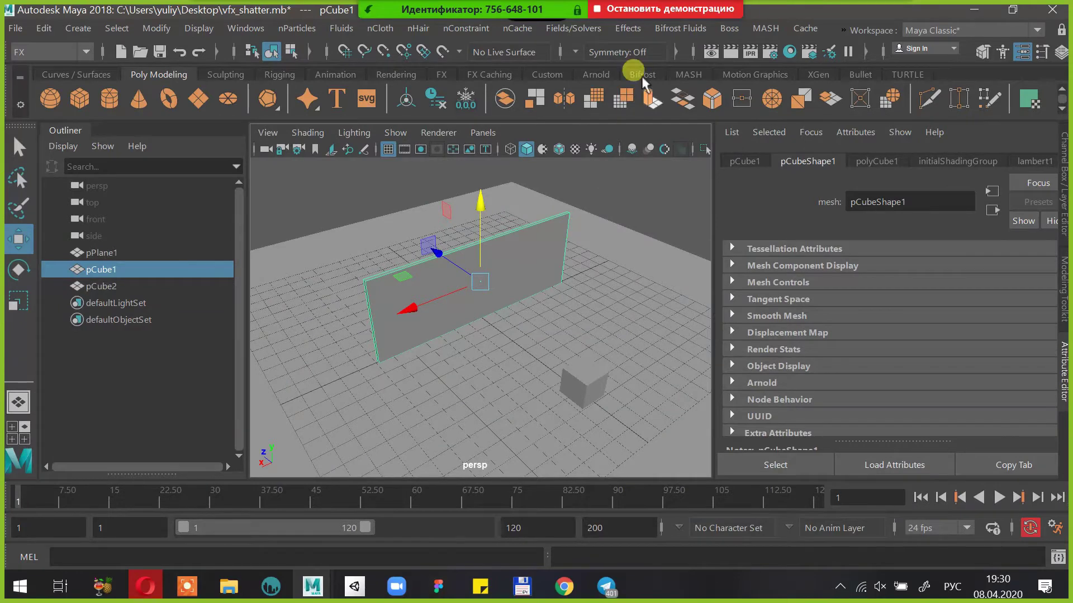
pyautogui.click(625, 30)
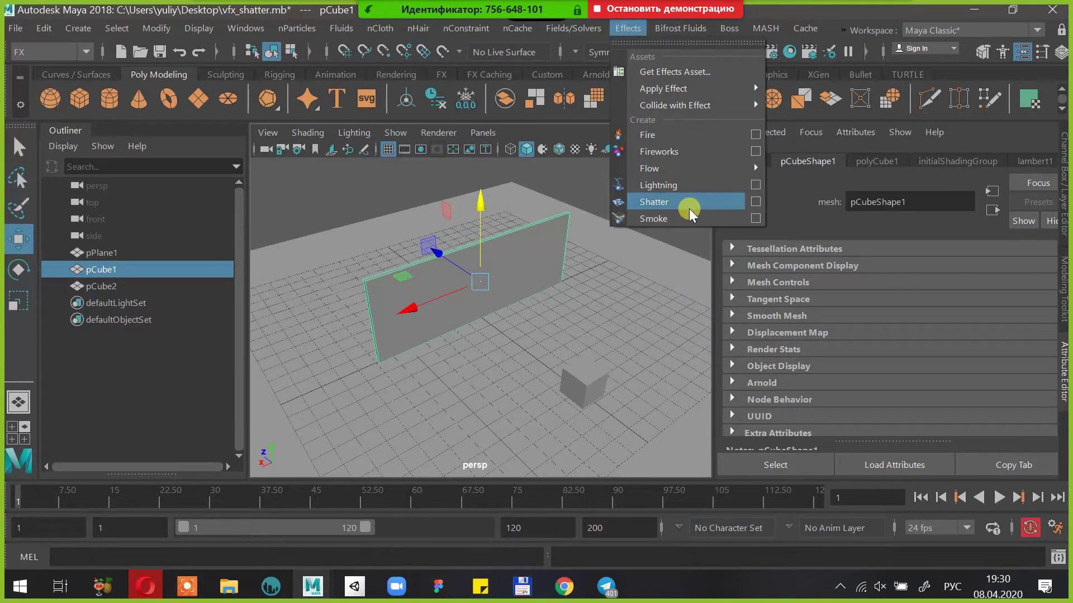
pyautogui.click(564, 285)
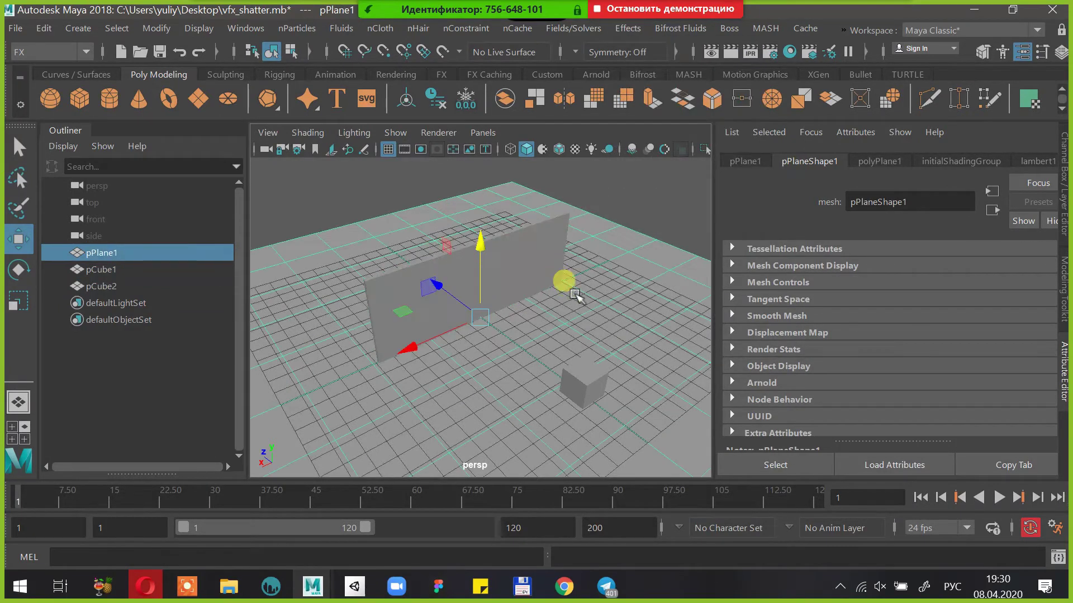
# Create a polygon sphere and place it behind the wall, on the side away from the cube, raised above the ground
pyautogui.keyDown('alt'); pyautogui.moveTo(600, 308); pyautogui.dragTo(628, 285); pyautogui.keyUp('alt')
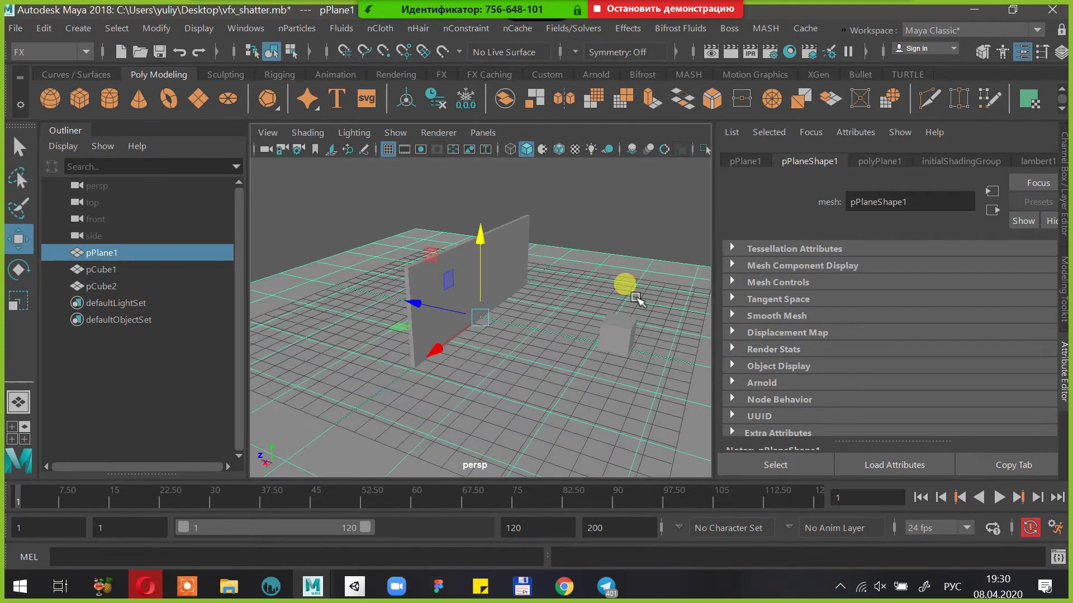
pyautogui.click(635, 218)
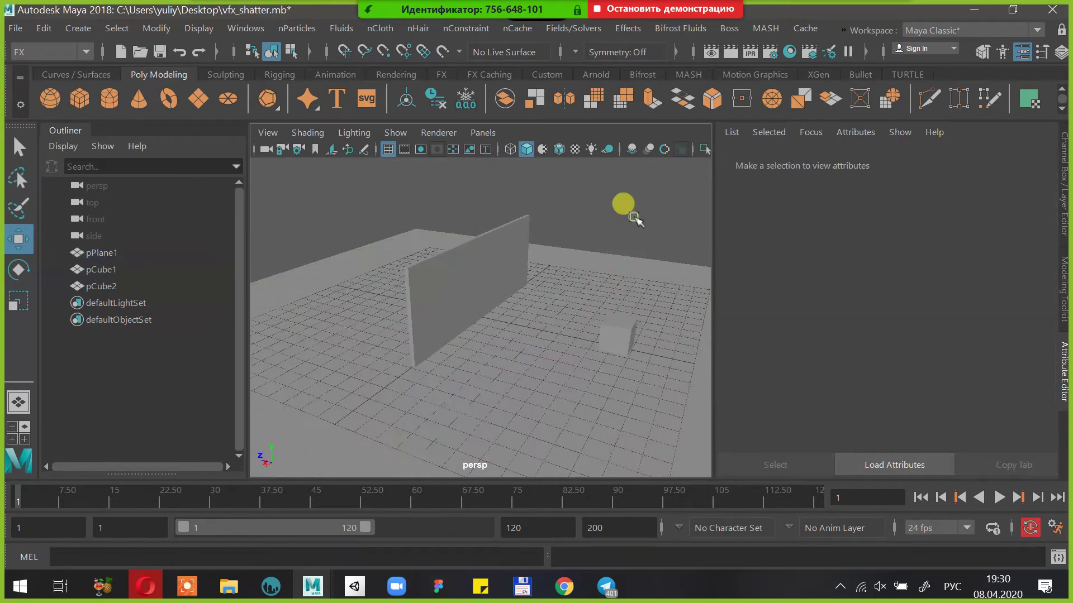
pyautogui.click(507, 247)
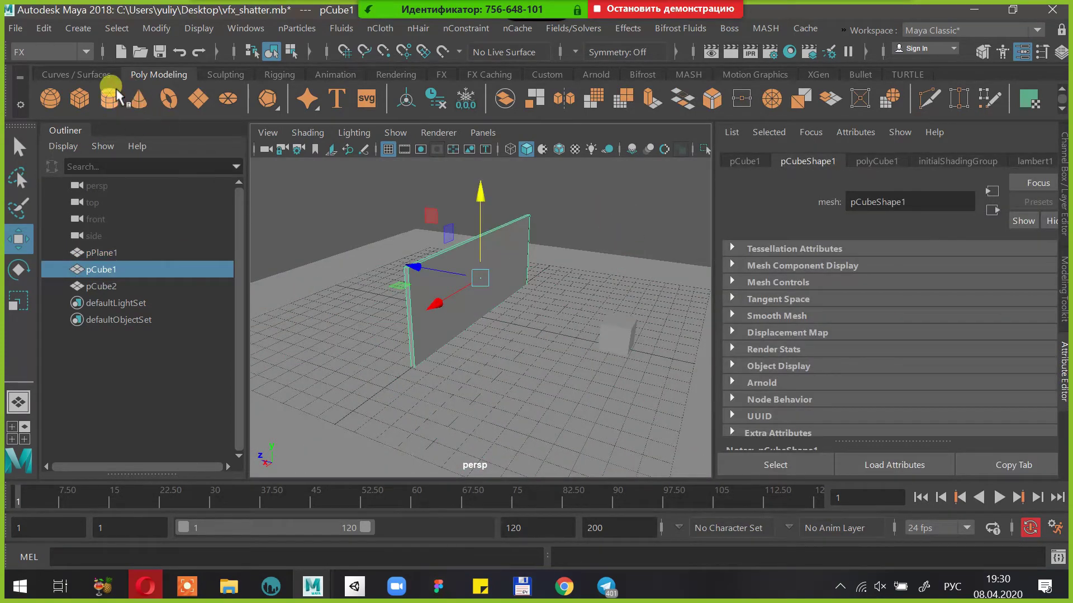
pyautogui.click(43, 97)
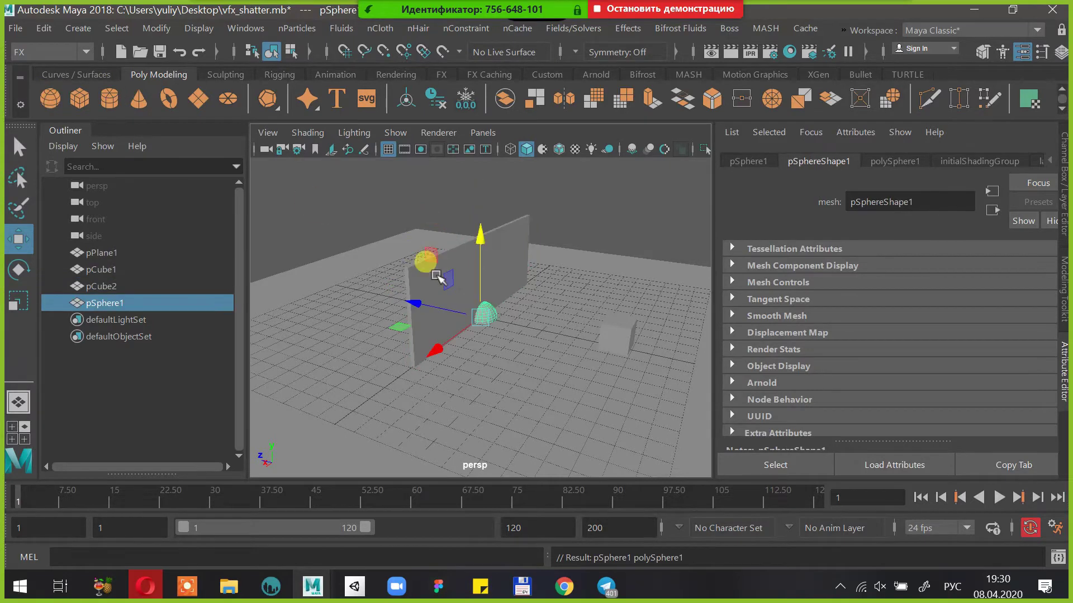
pyautogui.moveTo(403, 300); pyautogui.dragTo(309, 300)
pyautogui.moveTo(367, 208); pyautogui.dragTo(366, 172)
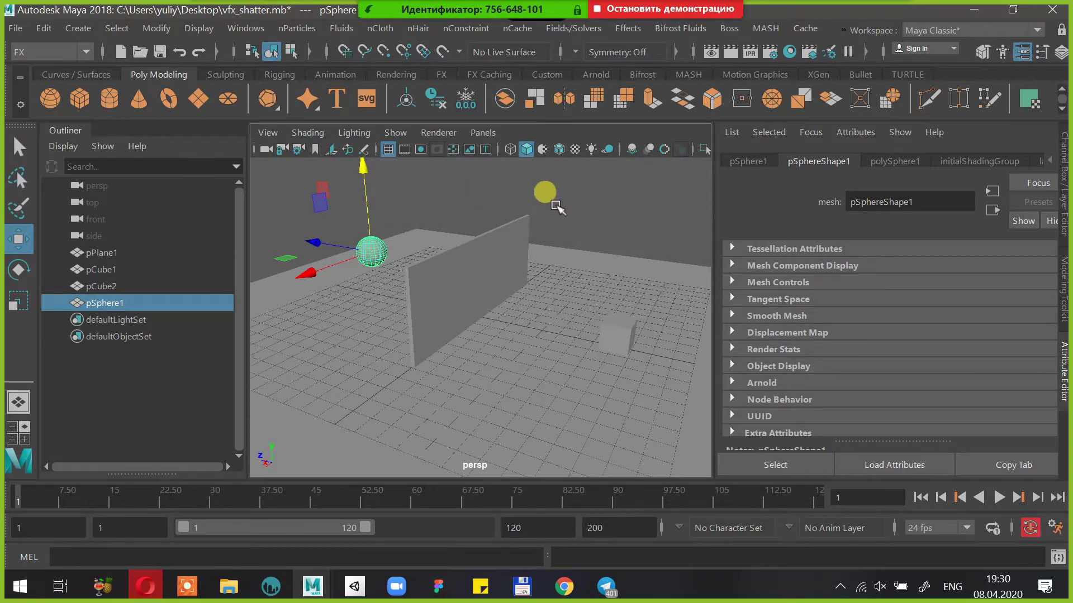
# Hide the ground plane and the small animated cube, leaving the wall and the sphere
pyautogui.click(540, 293)
pyautogui.click(613, 336)
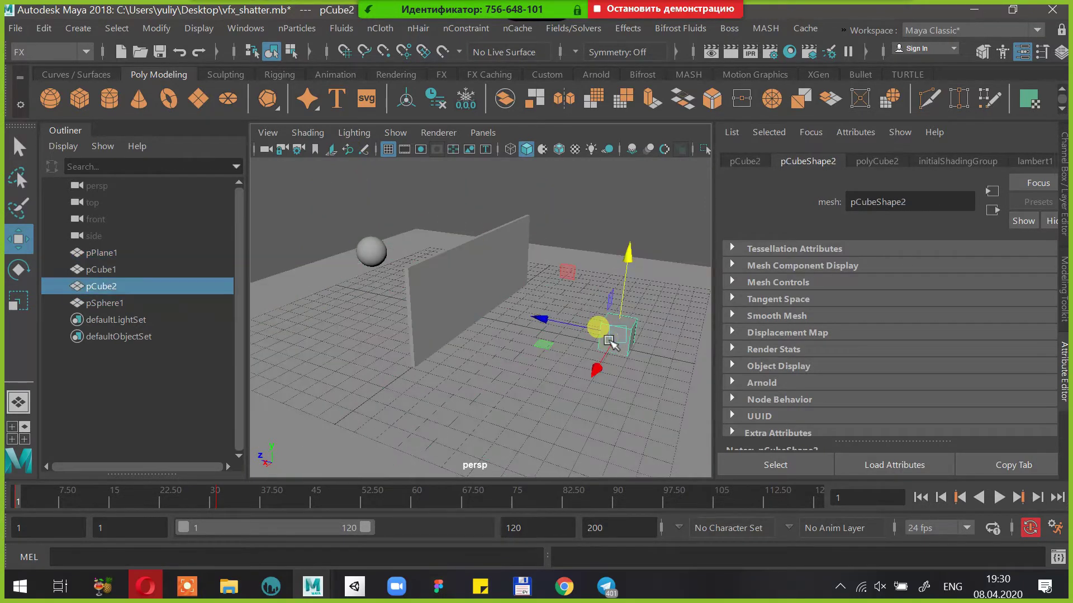
pyautogui.keyDown('shift'); pyautogui.click(532, 376); pyautogui.keyUp('shift')
pyautogui.hotkey('ctrl', 'h')
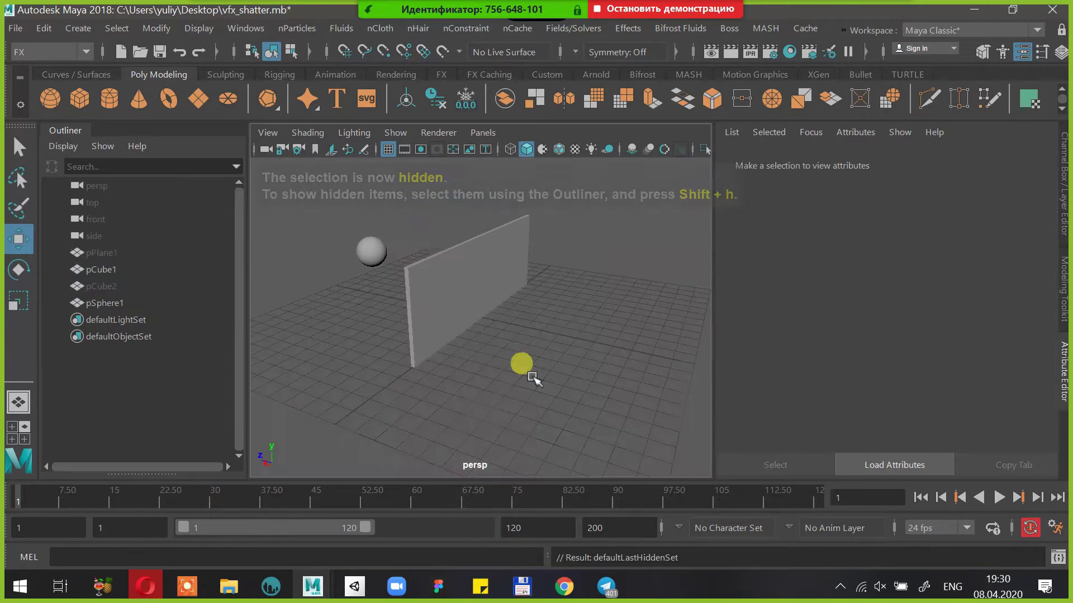
# Examine the sphere up close, then view it together with the wall from the sphere's side
pyautogui.keyDown('alt'); pyautogui.moveTo(449, 242); pyautogui.dragTo(528, 263); pyautogui.keyUp('alt')
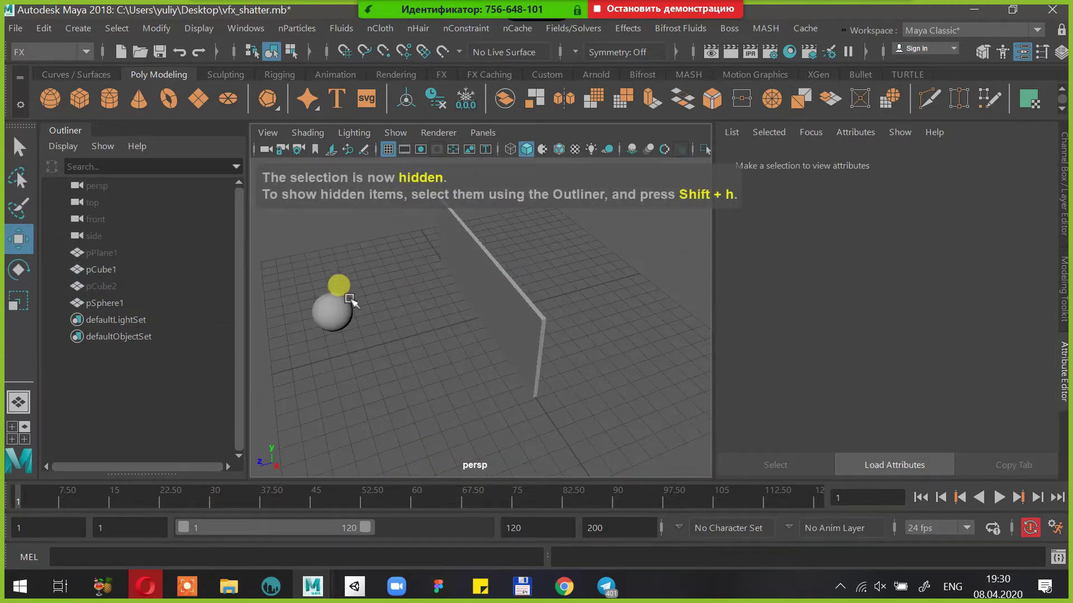
pyautogui.click(330, 302)
pyautogui.press('f')
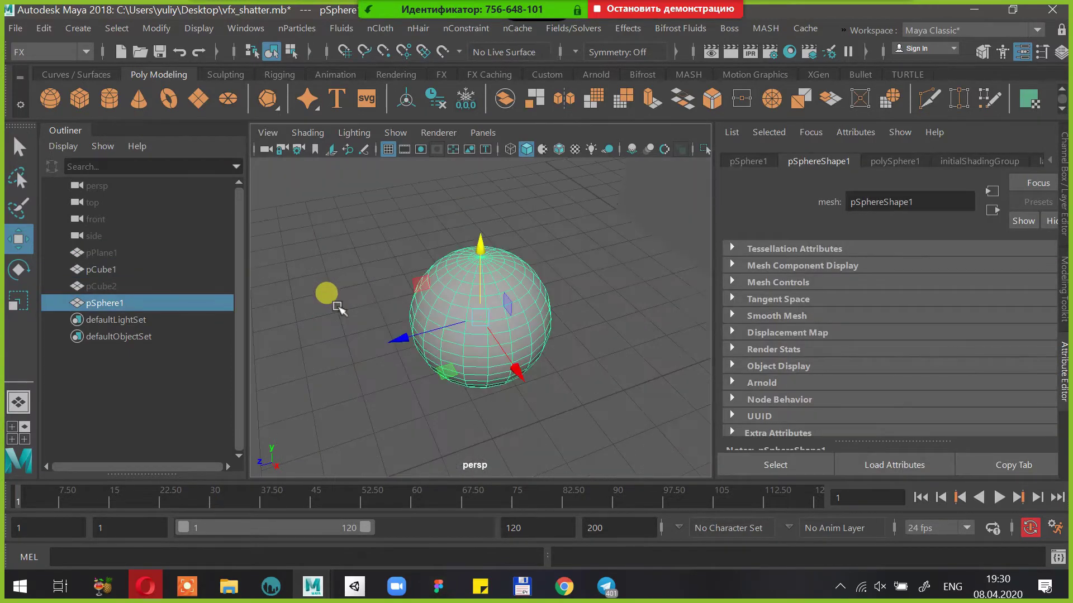
pyautogui.moveTo(495, 314)
pyautogui.keyDown('alt'); pyautogui.mouseDown()
pyautogui.moveTo(448, 278)
pyautogui.moveTo(503, 325)
pyautogui.moveTo(495, 312)
pyautogui.mouseUp(); pyautogui.keyUp('alt')
pyautogui.scroll(-3, 503, 324)
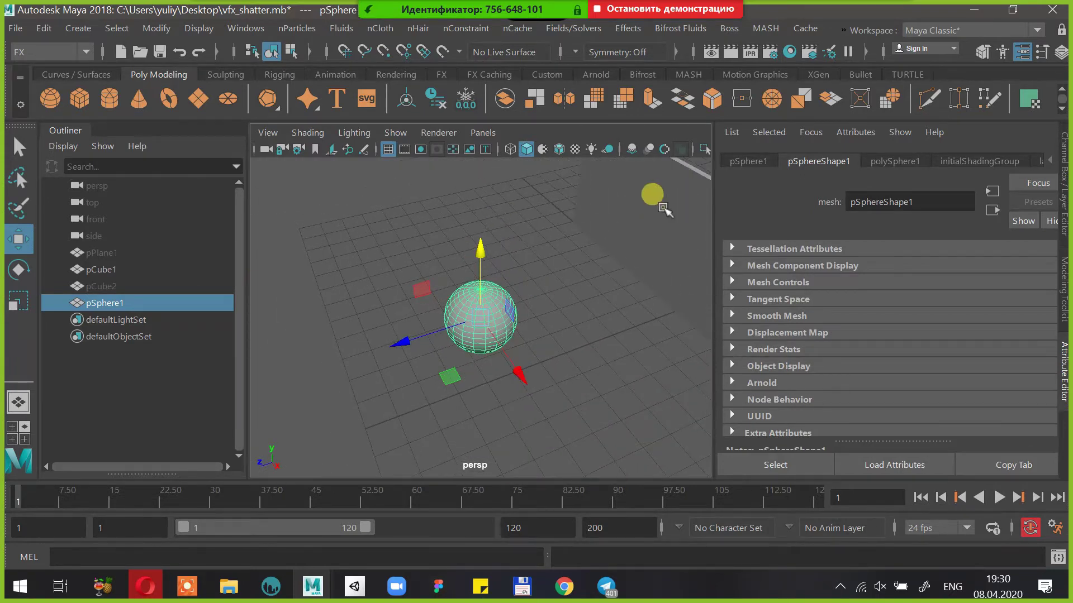
pyautogui.click(651, 196)
pyautogui.keyDown('alt'); pyautogui.moveTo(651, 196); pyautogui.dragTo(524, 203); pyautogui.keyUp('alt')
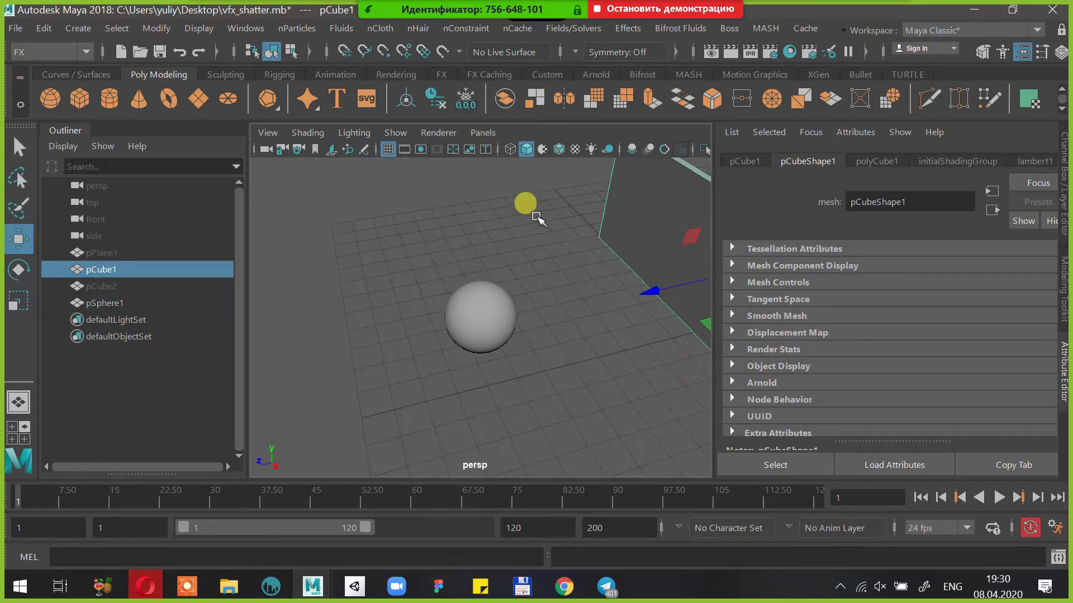
pyautogui.scroll(-5, 524, 203)
pyautogui.click(597, 287)
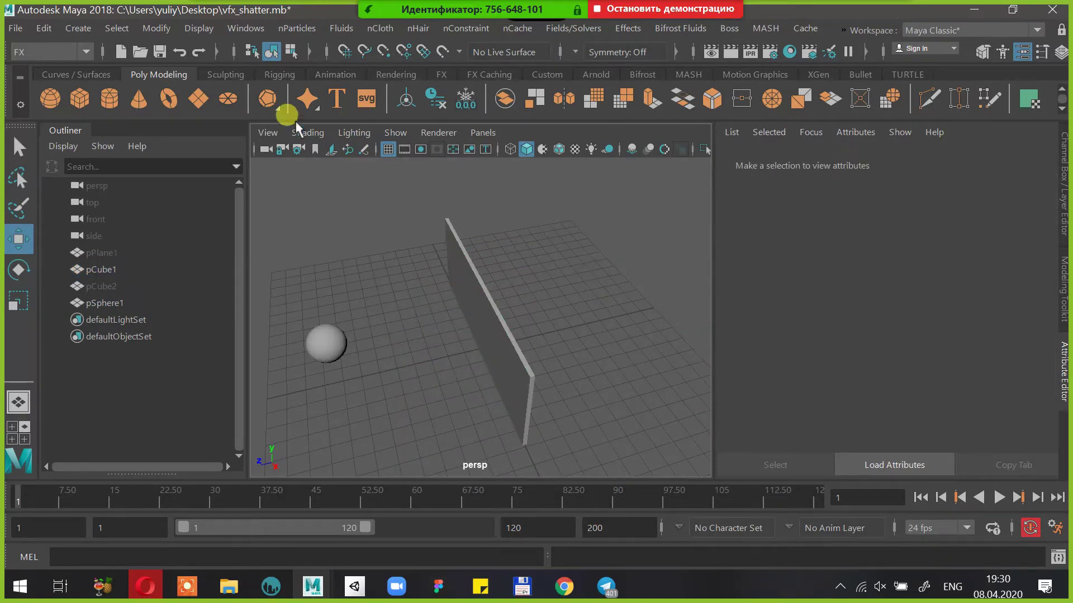
# Create a polygon plane, move it to the opposite side of the wall from the sphere, and enlarge it uniformly
pyautogui.click(191, 101)
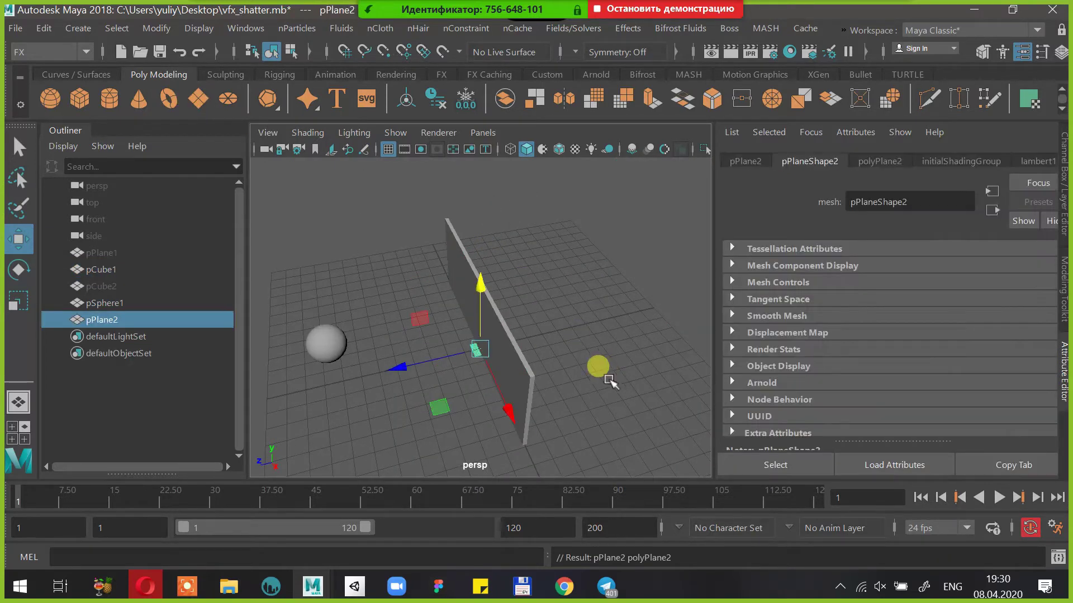
pyautogui.moveTo(463, 358); pyautogui.dragTo(551, 326)
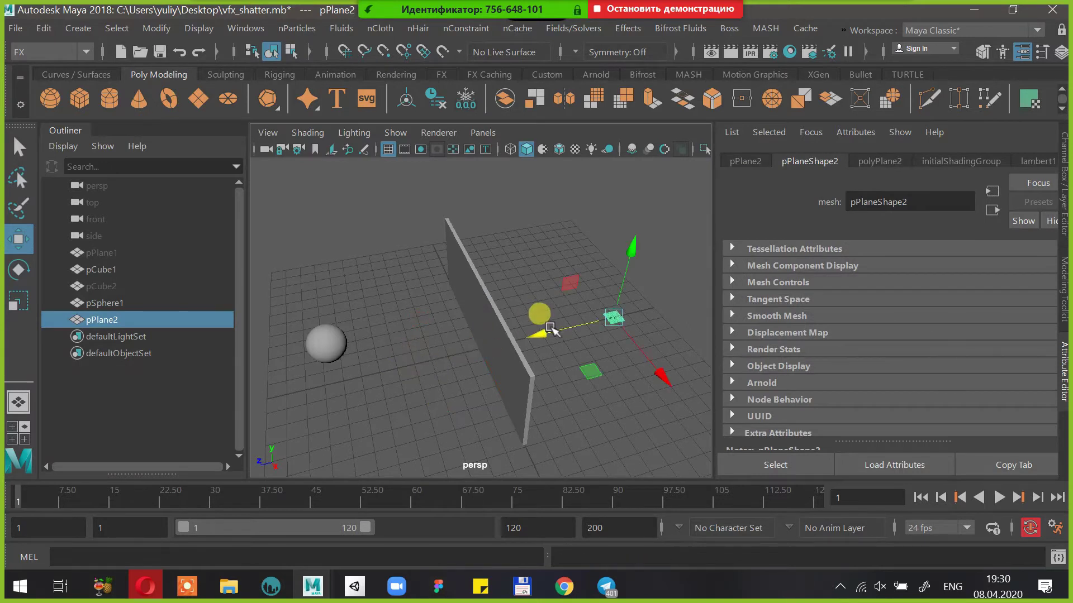
pyautogui.press('r')
pyautogui.moveTo(622, 322); pyautogui.dragTo(693, 313)
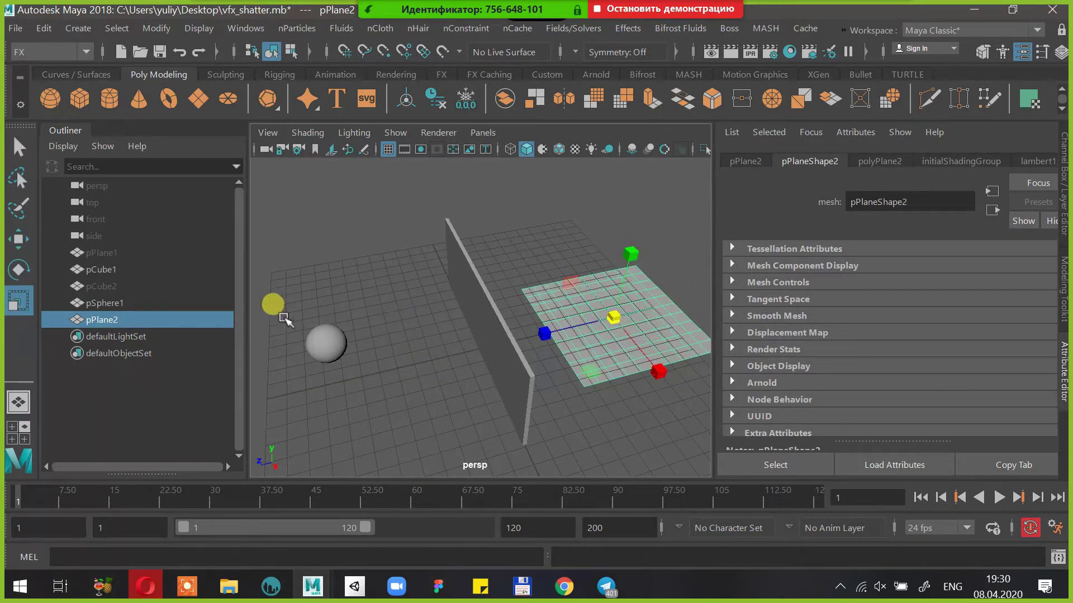
# Open the Shatter effect's options and reposition the window to uncover more of the scene
pyautogui.click(640, 26)
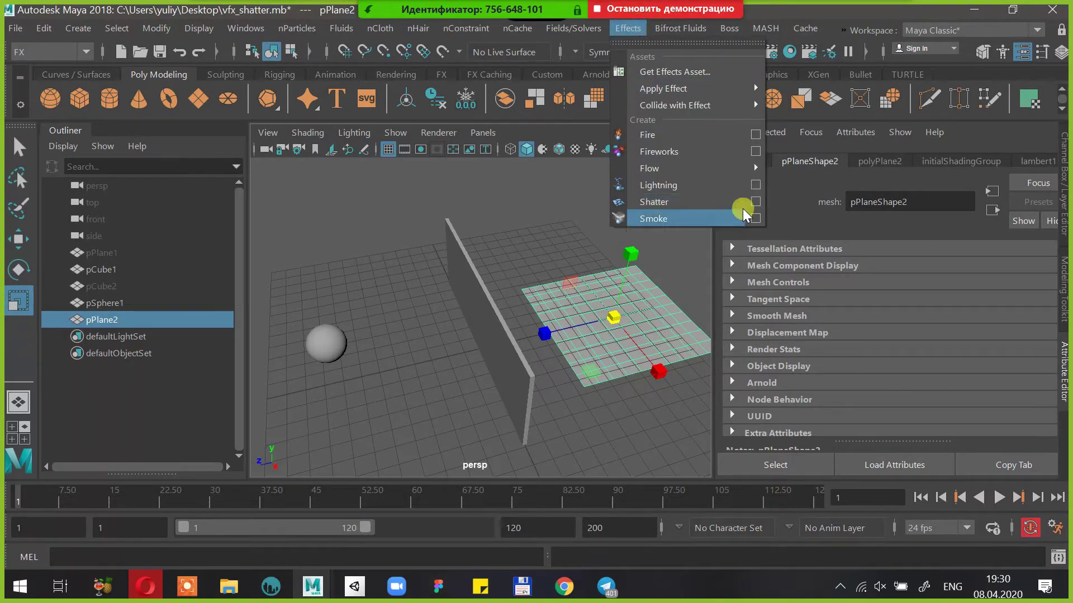
pyautogui.click(756, 202)
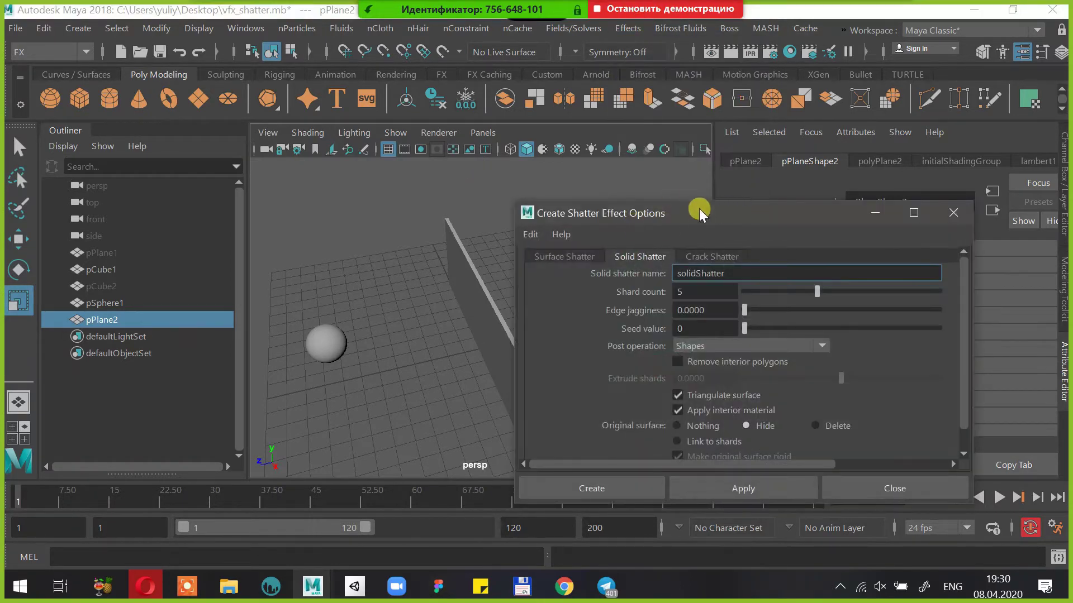
pyautogui.moveTo(700, 215); pyautogui.dragTo(736, 162)
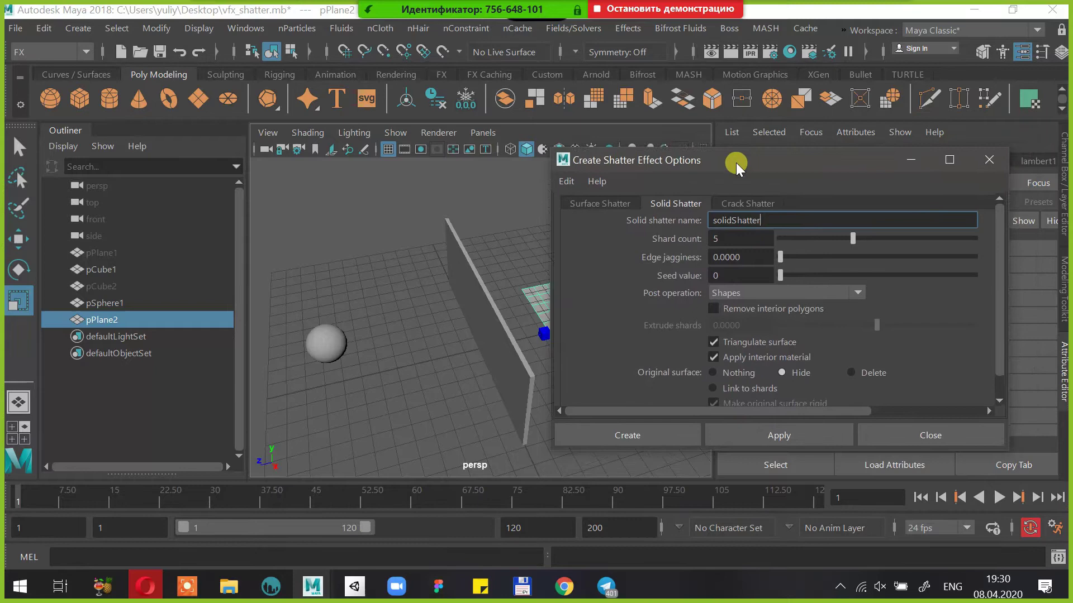
# Compare the Surface, Solid and Crack Shatter settings, ending on the Surface Shatter options
pyautogui.click(619, 204)
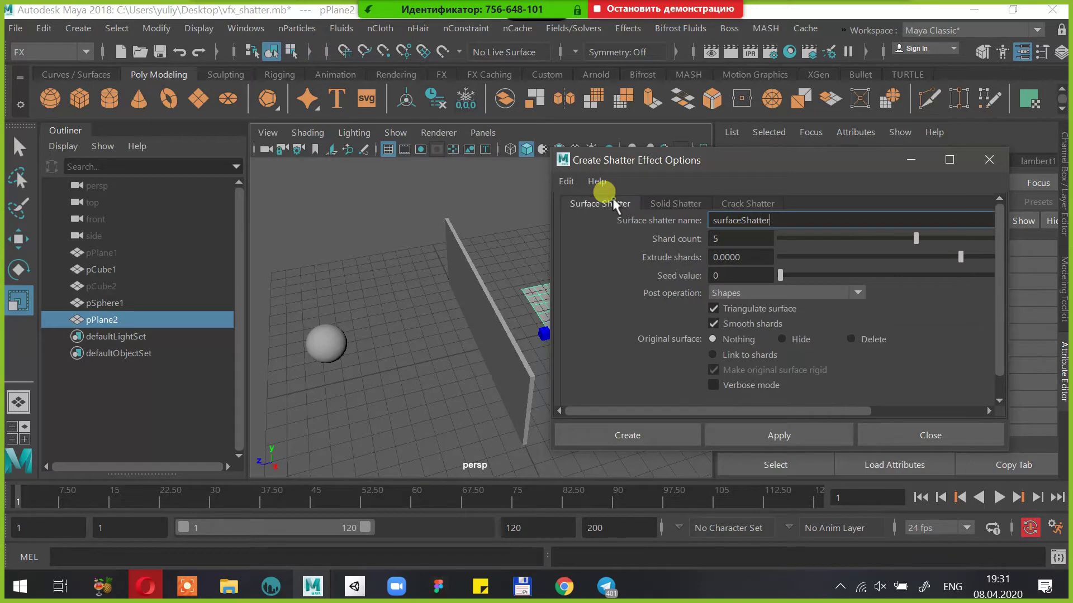
pyautogui.click(673, 203)
pyautogui.click(663, 205)
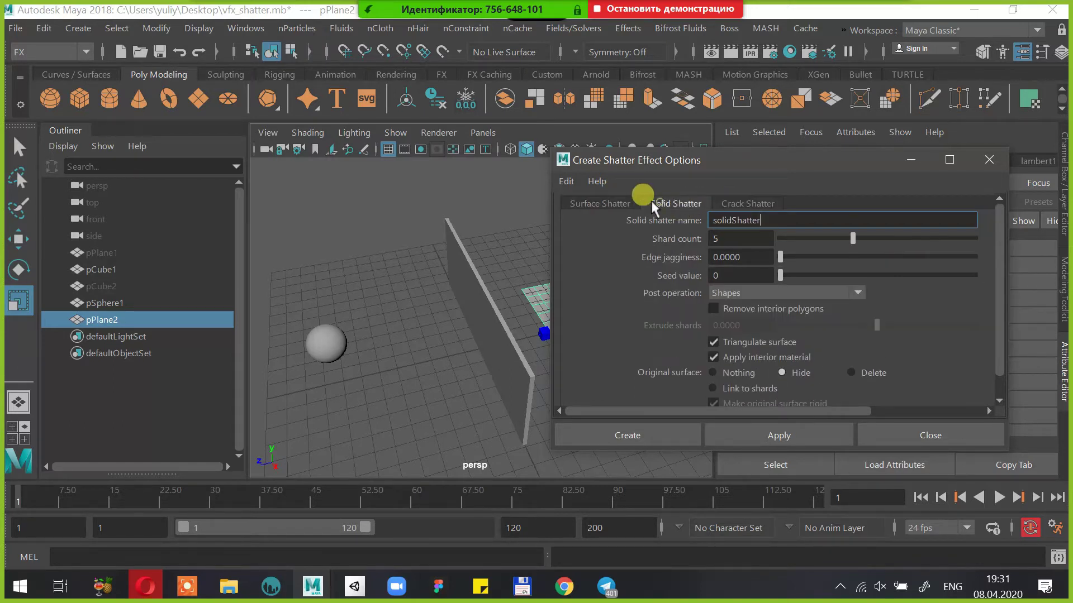
pyautogui.click(594, 204)
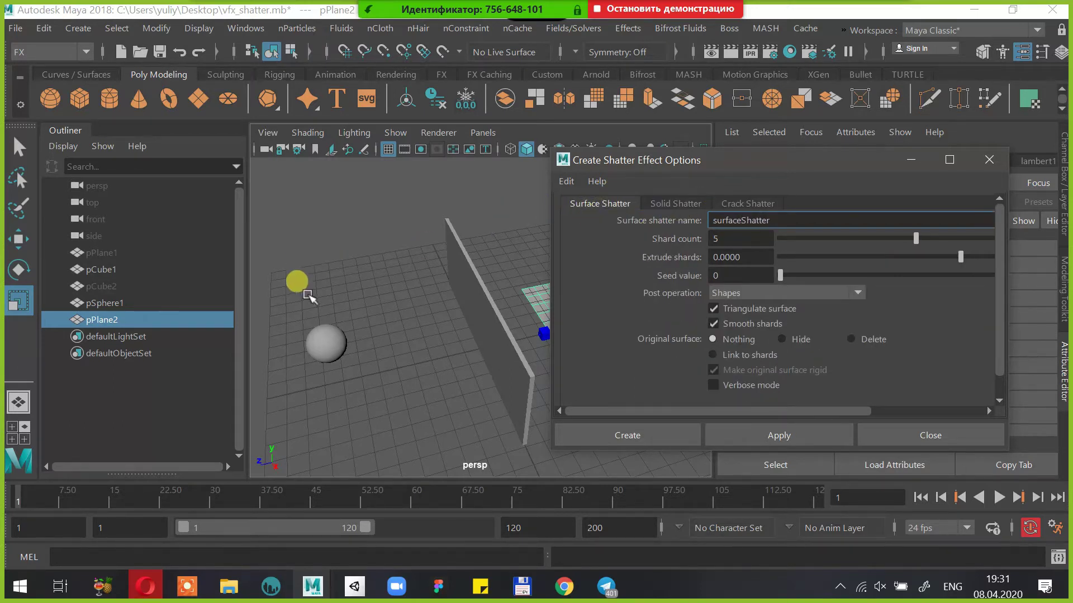
pyautogui.click(681, 202)
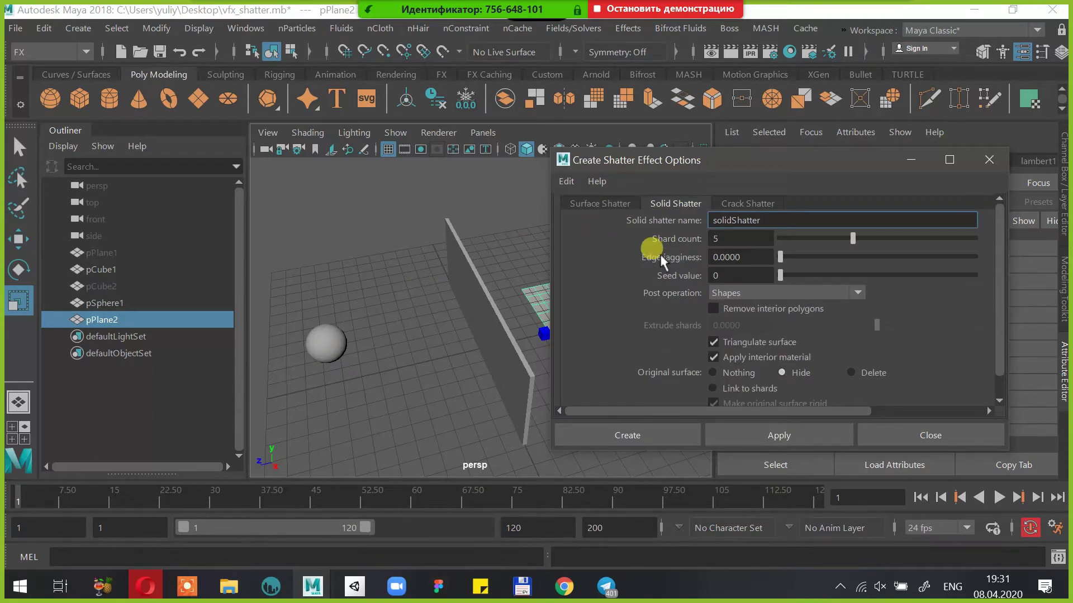
pyautogui.click(749, 203)
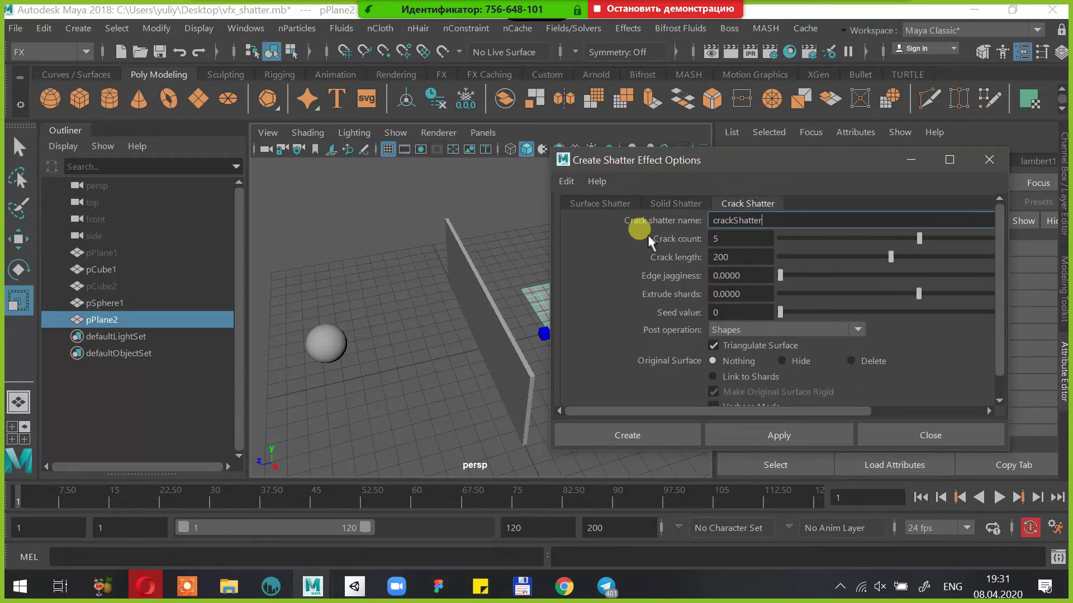
pyautogui.click(606, 203)
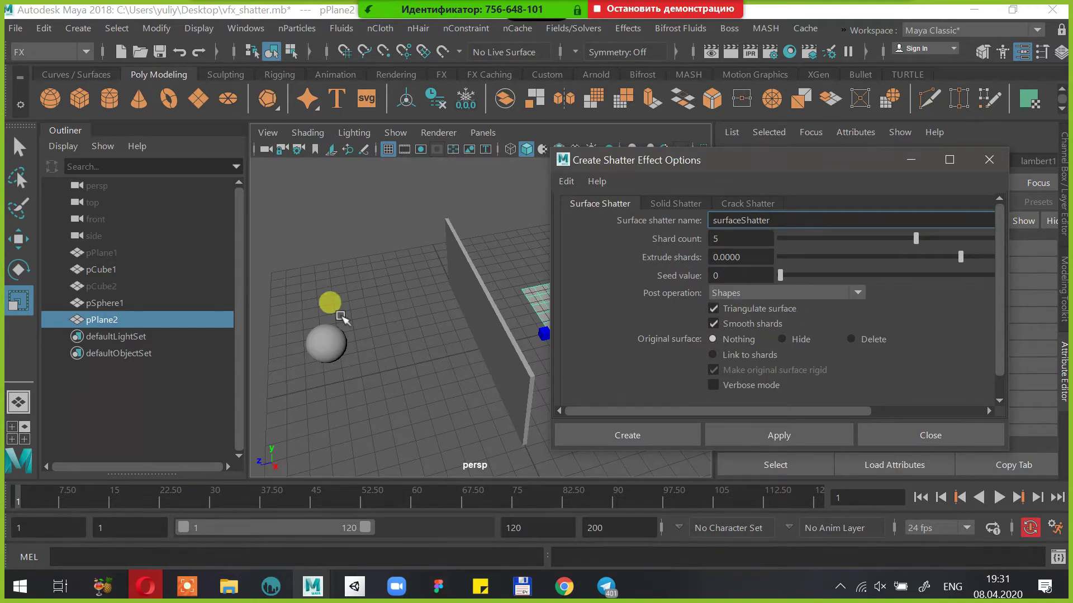
# Scale the sphere up uniformly to roughly two and a half times its size and view it from several angles
pyautogui.click(314, 336)
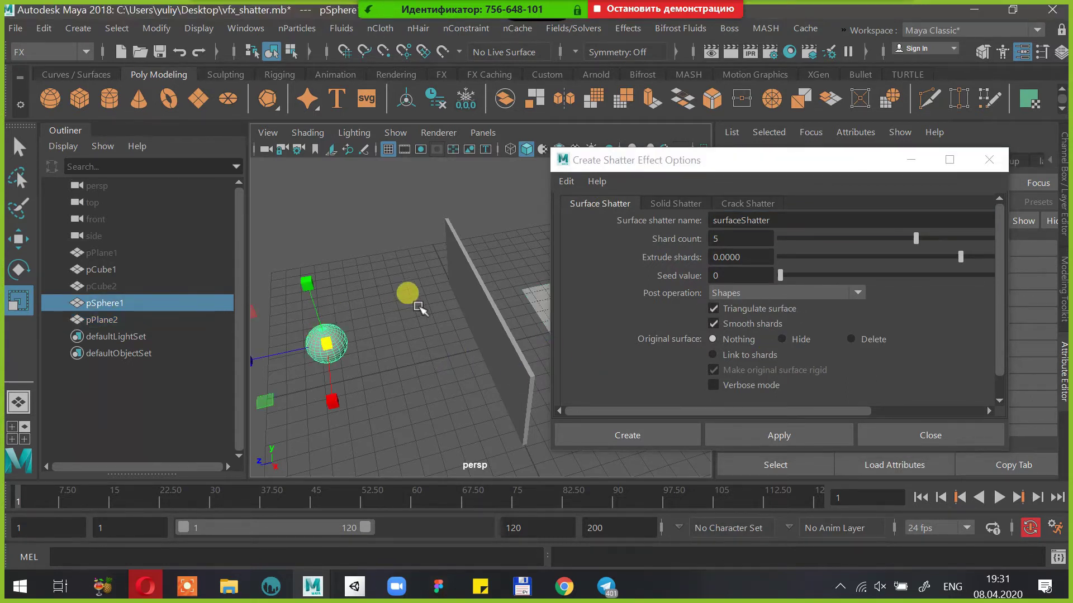
pyautogui.moveTo(321, 342); pyautogui.dragTo(372, 353)
pyautogui.press('w')
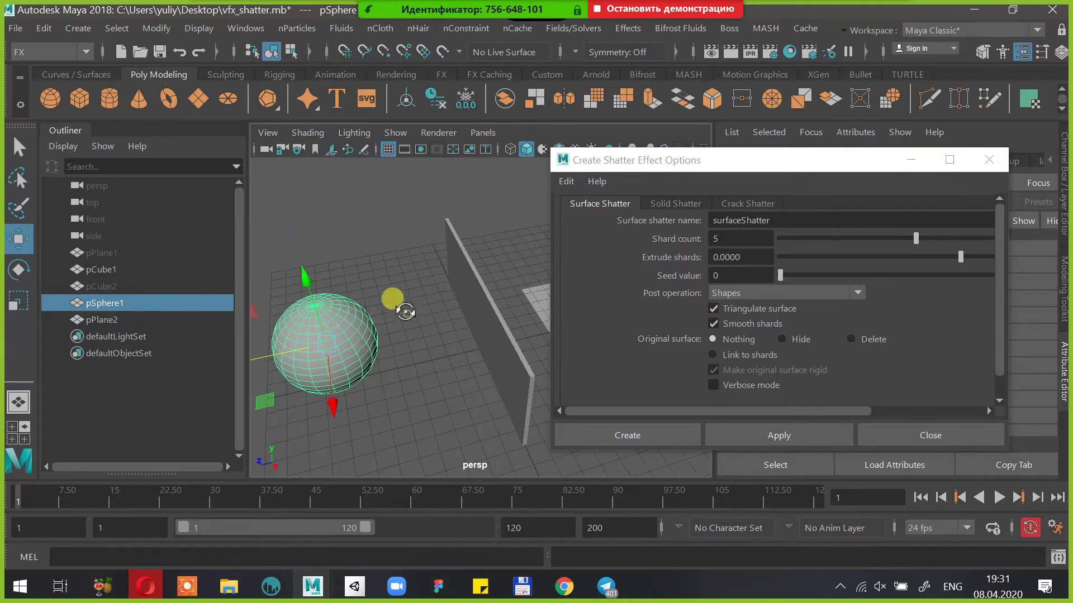
pyautogui.keyDown('alt'); pyautogui.moveTo(407, 312); pyautogui.dragTo(447, 276); pyautogui.keyUp('alt')
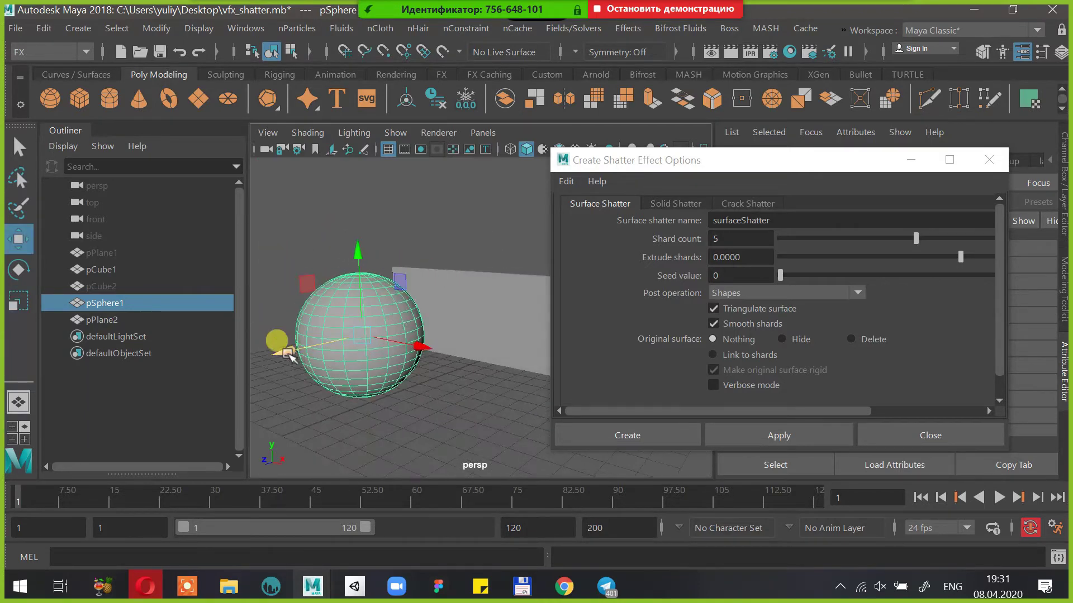
pyautogui.keyDown('alt'); pyautogui.moveTo(298, 353); pyautogui.dragTo(300, 301); pyautogui.keyUp('alt')
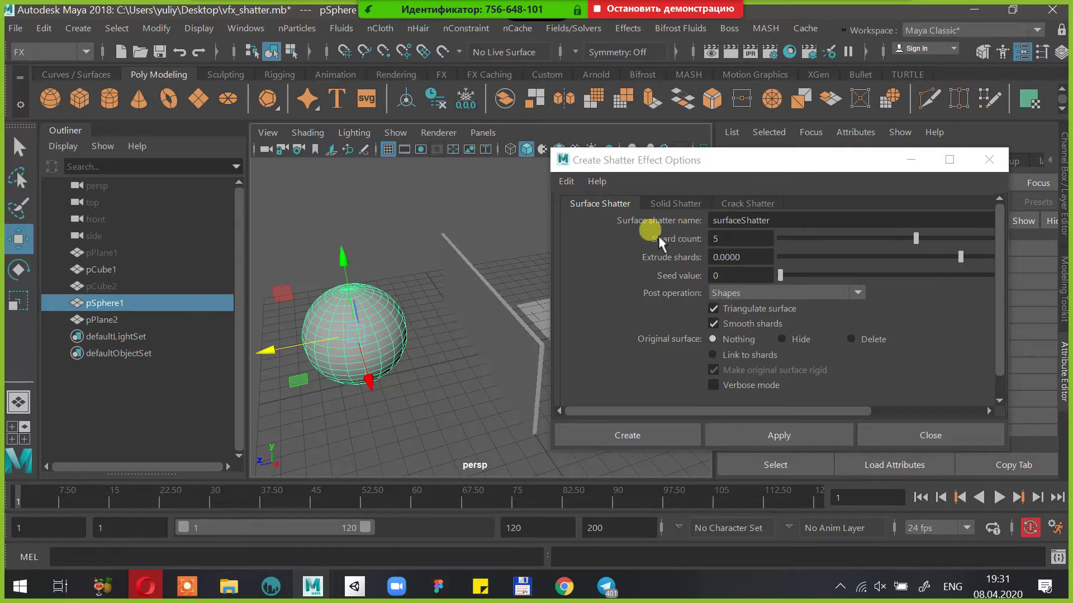
# Move the shatter options window lower and delete the sphere's construction history
pyautogui.click(750, 244)
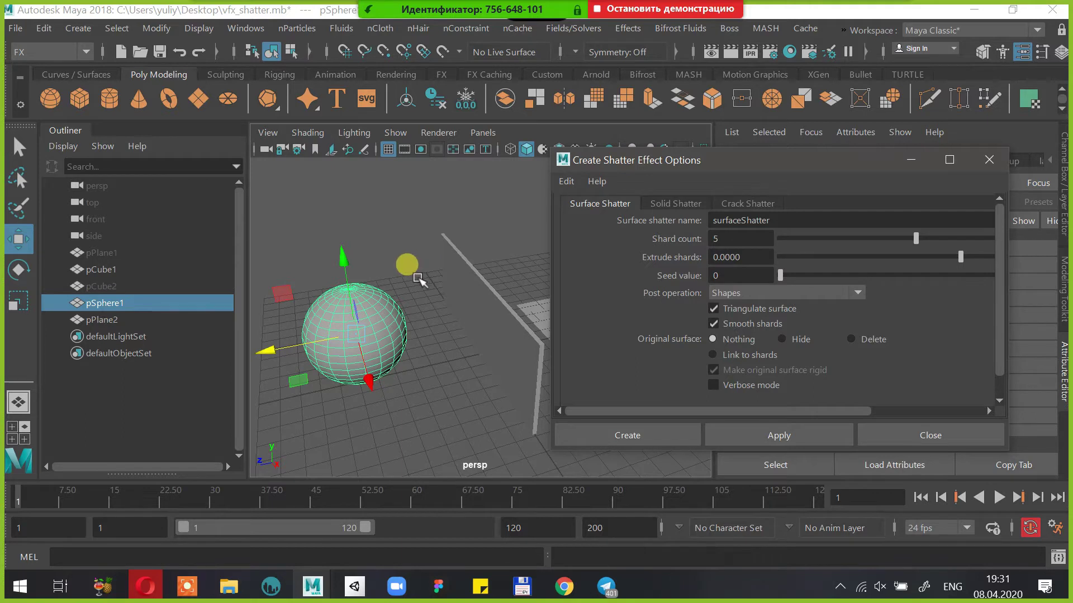
pyautogui.moveTo(648, 161); pyautogui.dragTo(637, 206)
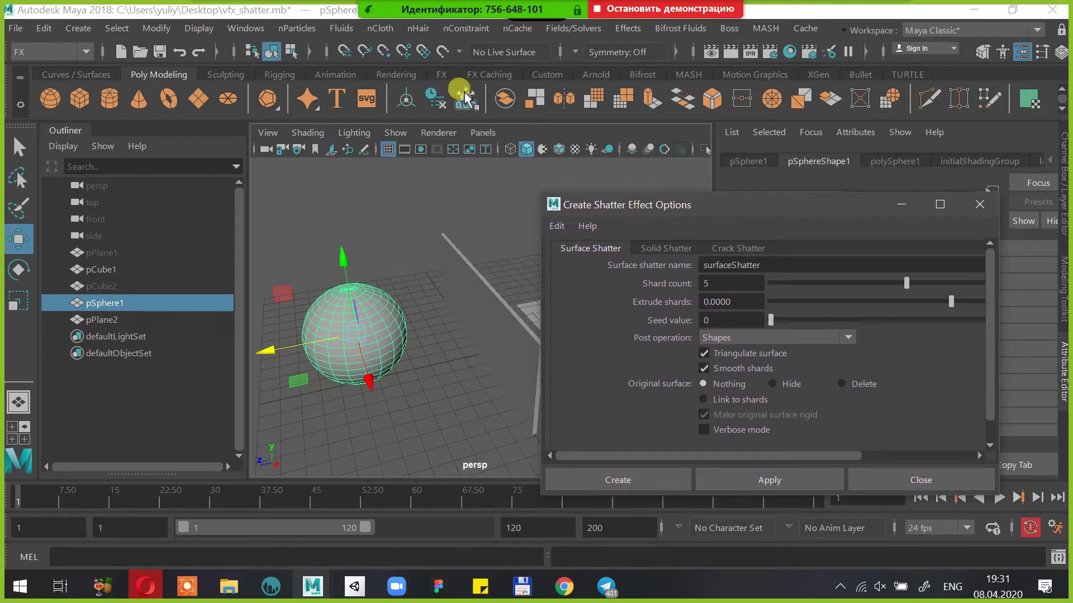
pyautogui.click(432, 100)
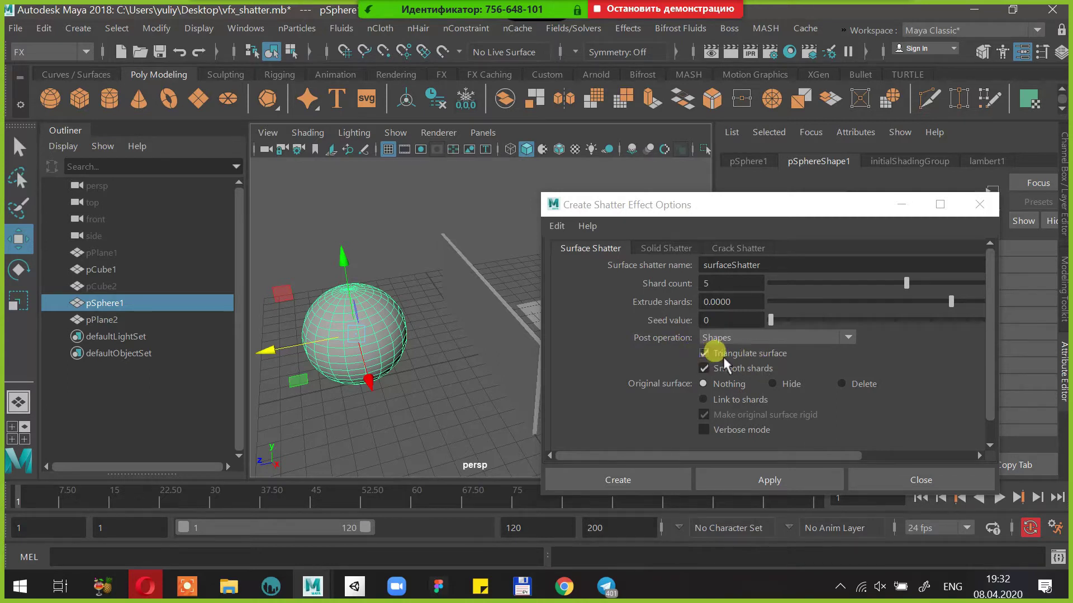
# Create a Surface Shatter of 5 shards on the sphere with Triangulate surface off and the original surface set to Hide
pyautogui.click(761, 354)
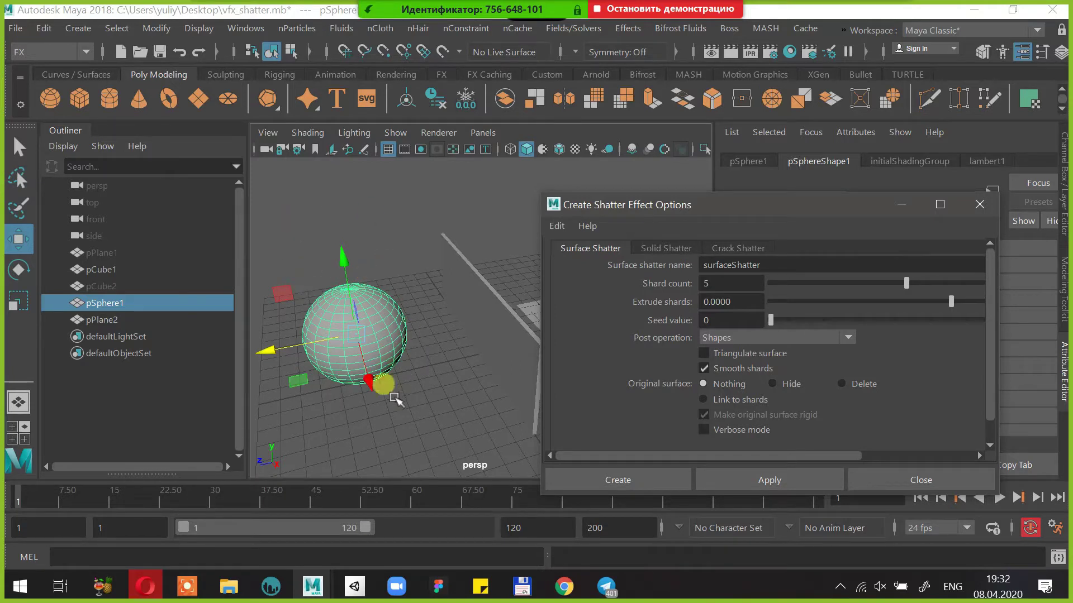
pyautogui.click(774, 384)
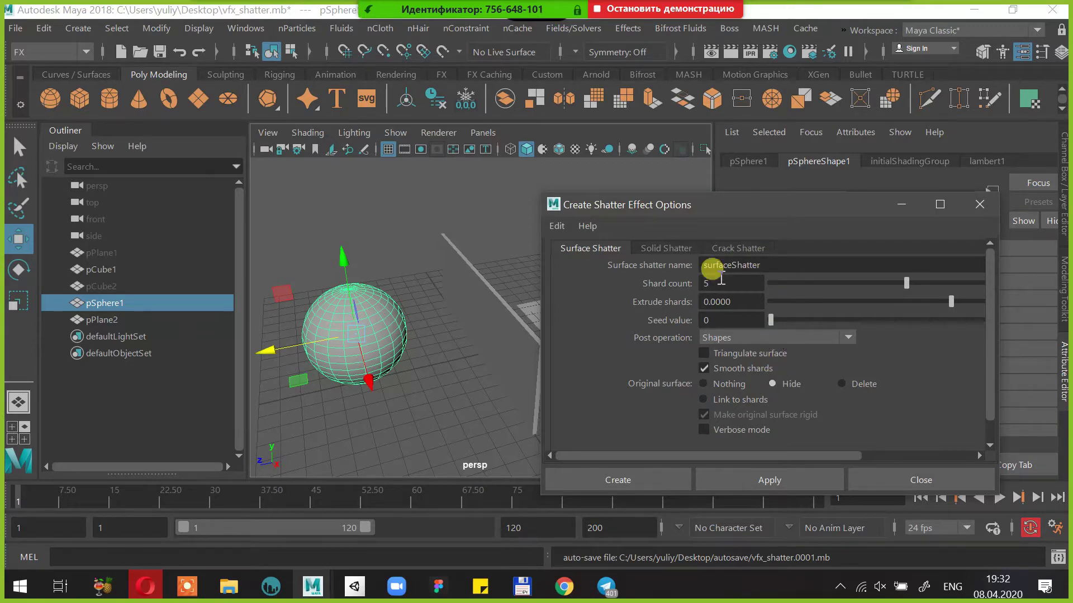
pyautogui.click(640, 480)
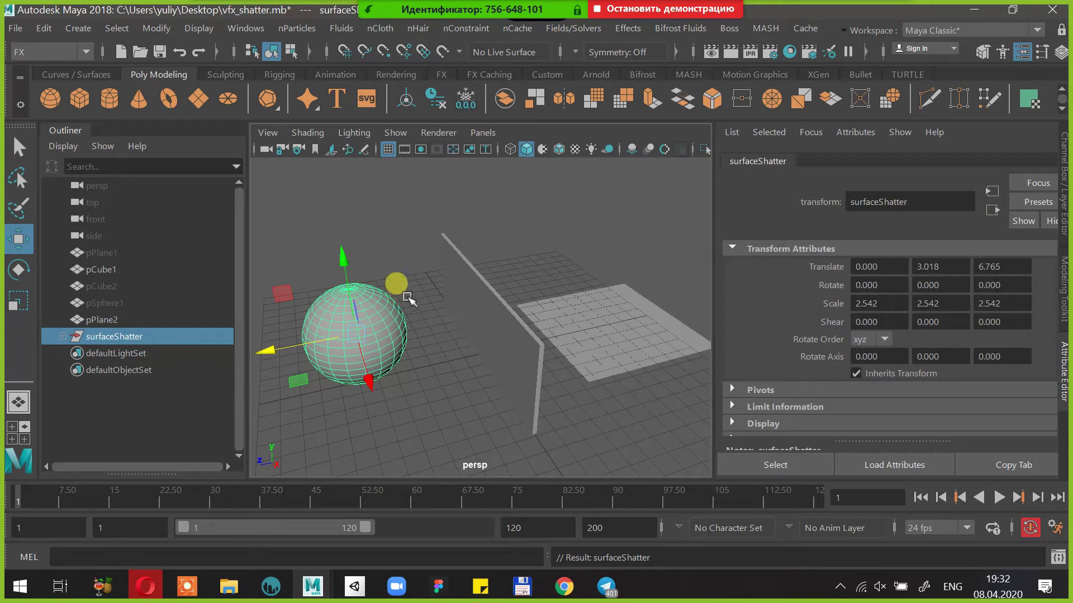
# Expand the surfaceShatter group and pull shard1 about 1.3 units along X away from the sphere
pyautogui.click(63, 336)
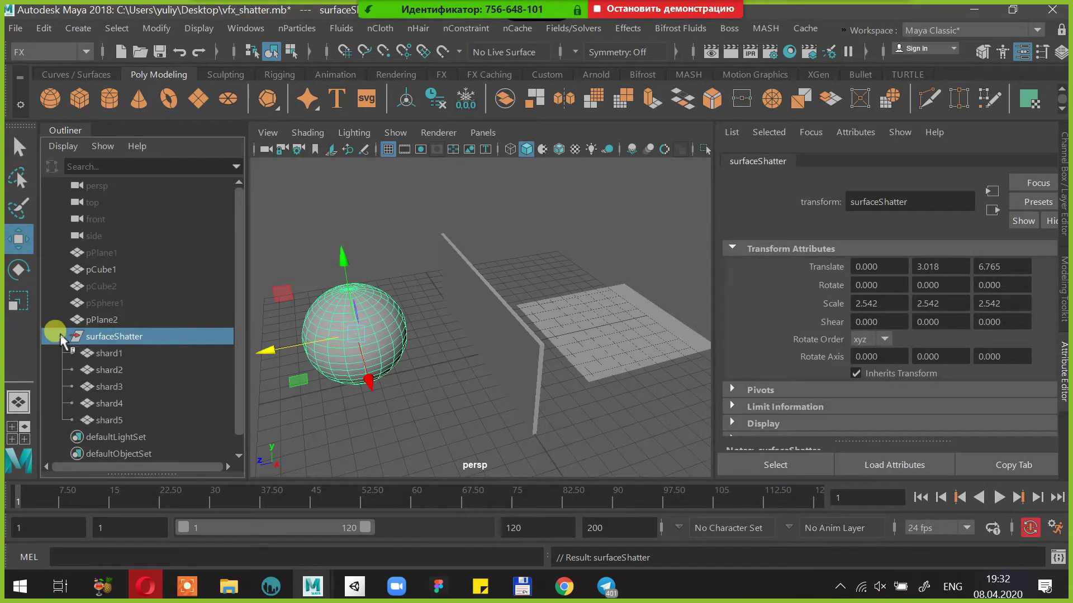
pyautogui.click(105, 354)
pyautogui.moveTo(342, 262); pyautogui.dragTo(417, 294)
pyautogui.hotkey('ctrl', 'z')
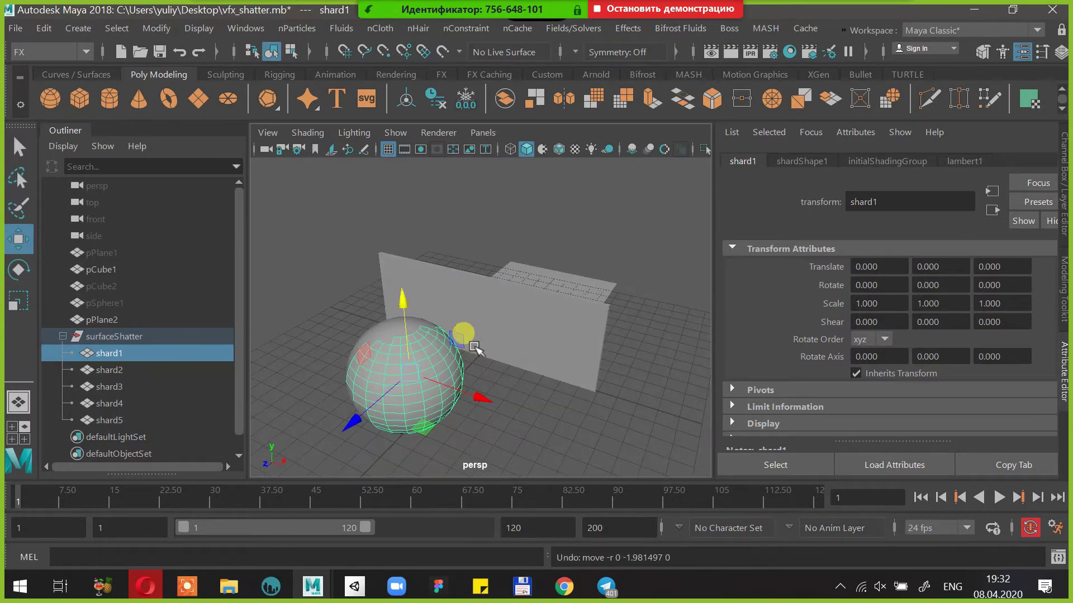
pyautogui.moveTo(472, 391); pyautogui.dragTo(604, 336)
# Lower shard3 about 0.75 units below the sphere and inspect the broken pieces from several angles
pyautogui.click(542, 319)
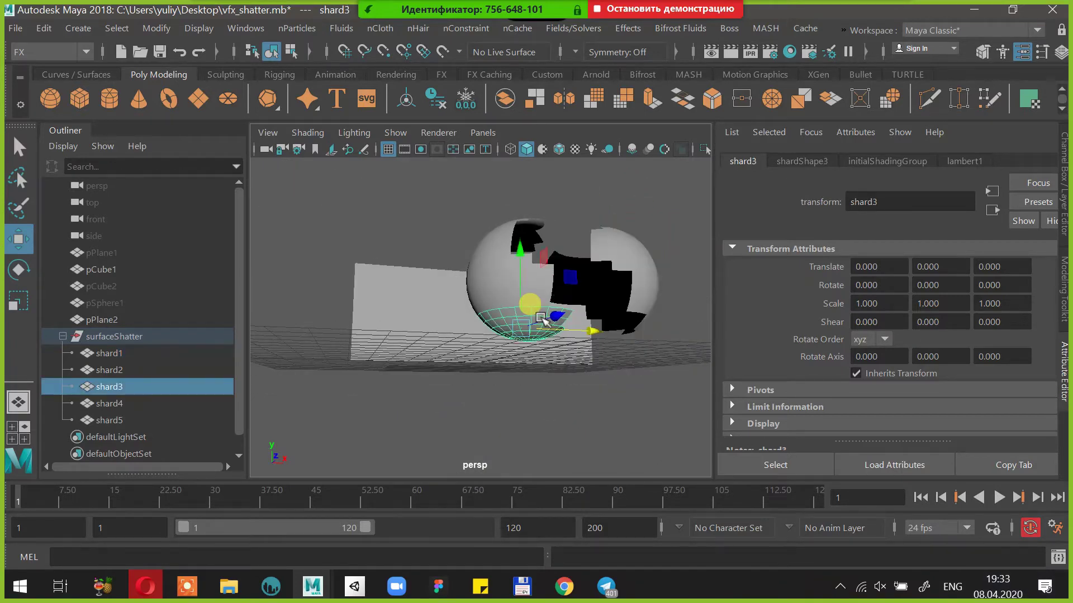
pyautogui.moveTo(520, 247); pyautogui.dragTo(520, 292)
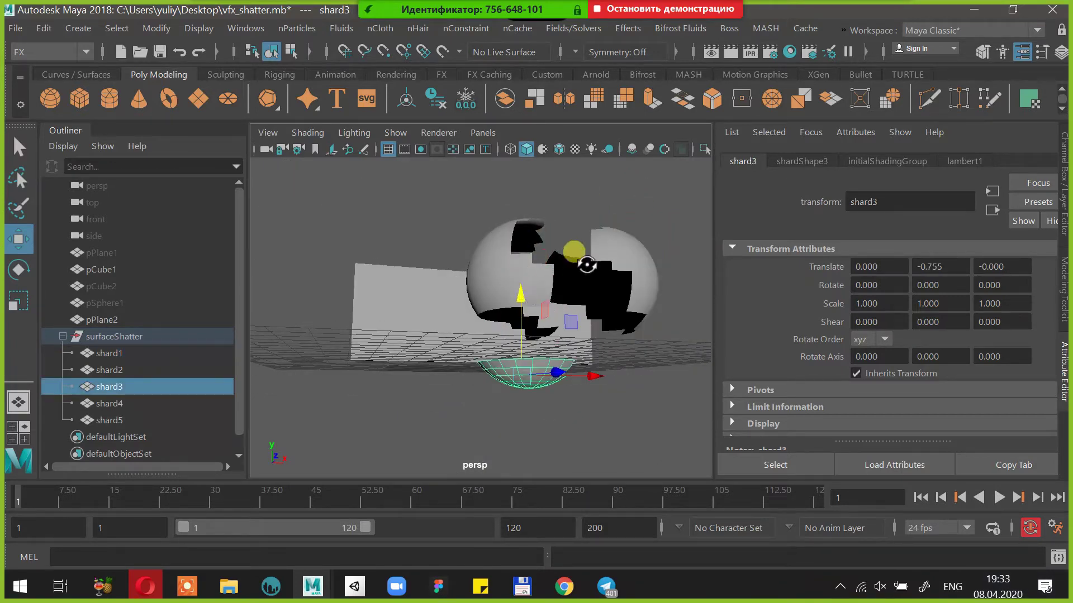
pyautogui.keyDown('alt'); pyautogui.moveTo(587, 265); pyautogui.dragTo(575, 302); pyautogui.keyUp('alt')
pyautogui.press('f')
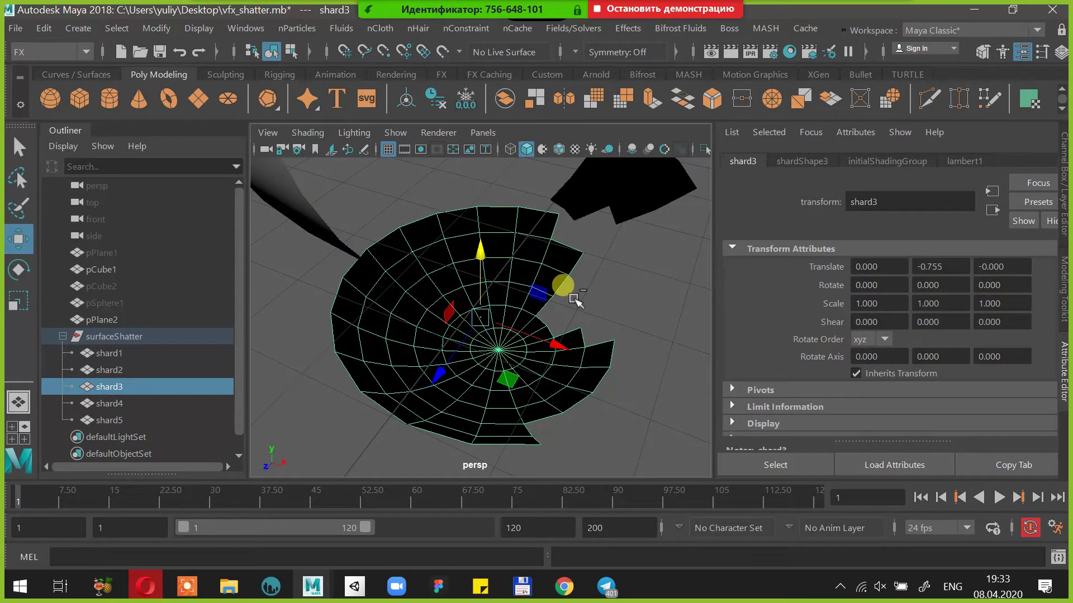
pyautogui.scroll(-4, 574, 300)
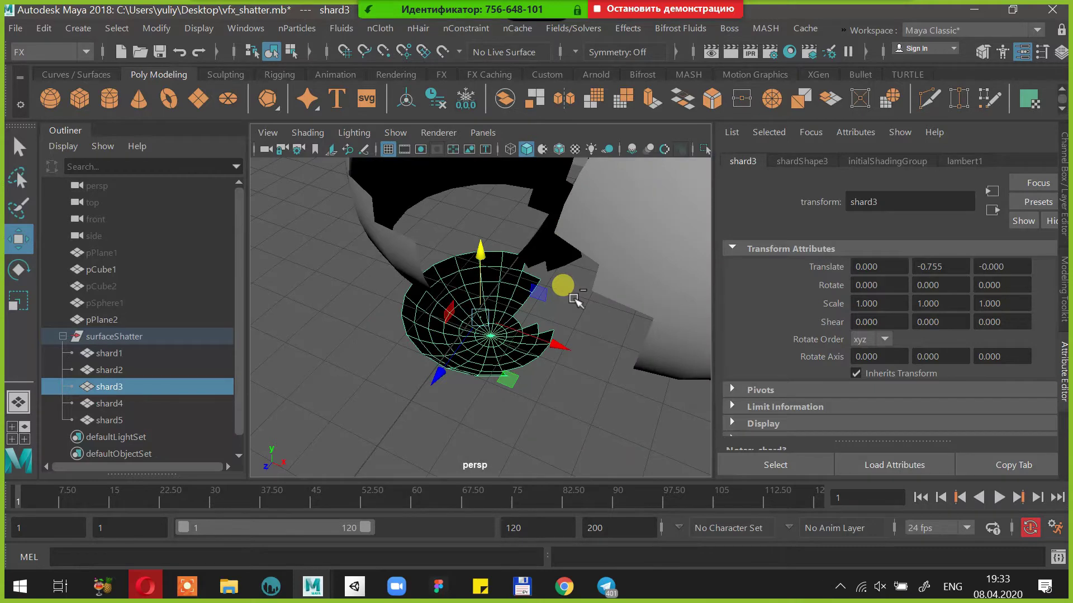
pyautogui.click(651, 273)
pyautogui.keyDown('alt'); pyautogui.moveTo(651, 273); pyautogui.dragTo(678, 223); pyautogui.keyUp('alt')
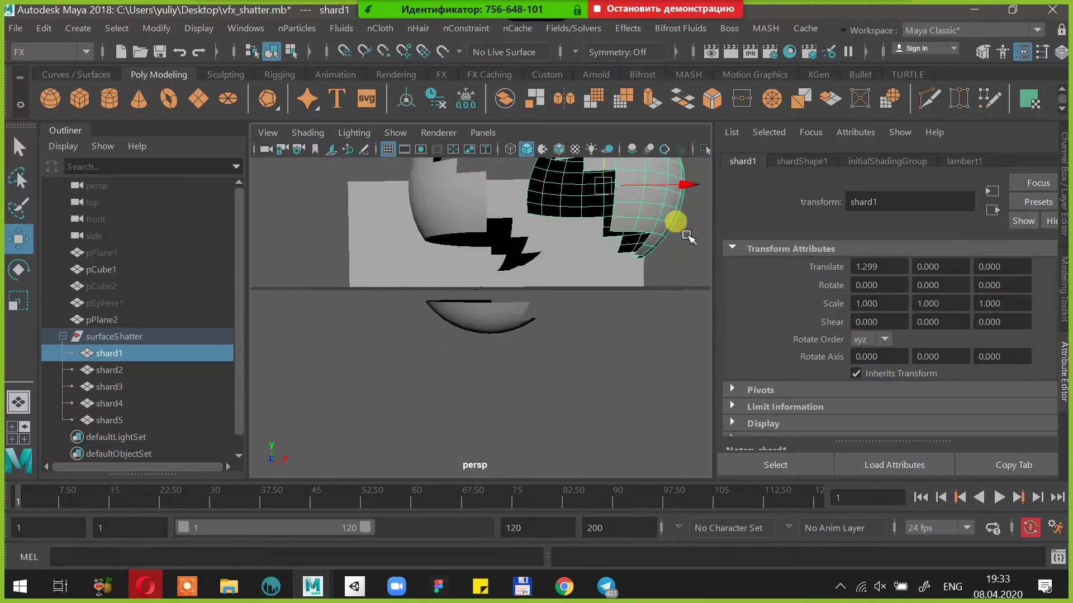
# Unhide the original sphere pSphere1 and move it along X to about -6.07, clear of the shards
pyautogui.doubleClick(148, 301)
pyautogui.click(184, 353)
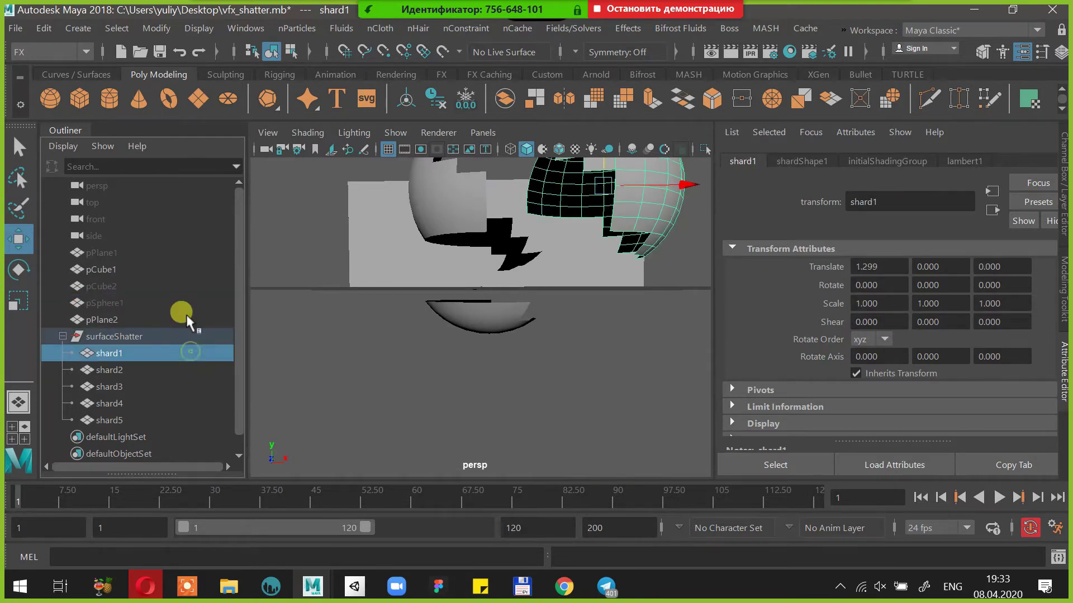
pyautogui.click(165, 303)
pyautogui.hotkey('shift', 'h')
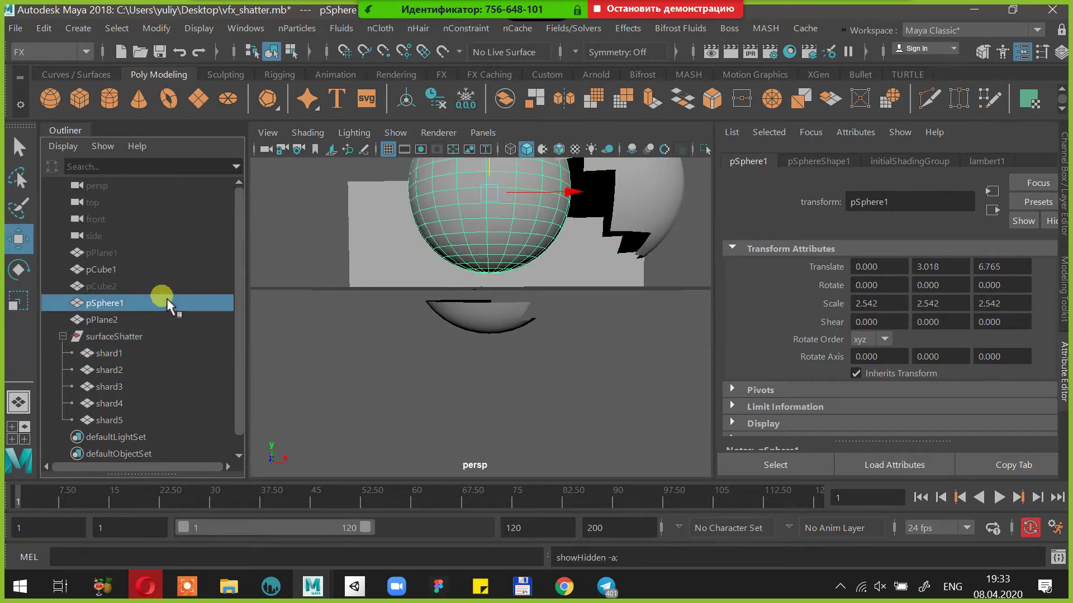
pyautogui.keyDown('alt'); pyautogui.moveTo(514, 227); pyautogui.dragTo(515, 246); pyautogui.keyUp('alt')
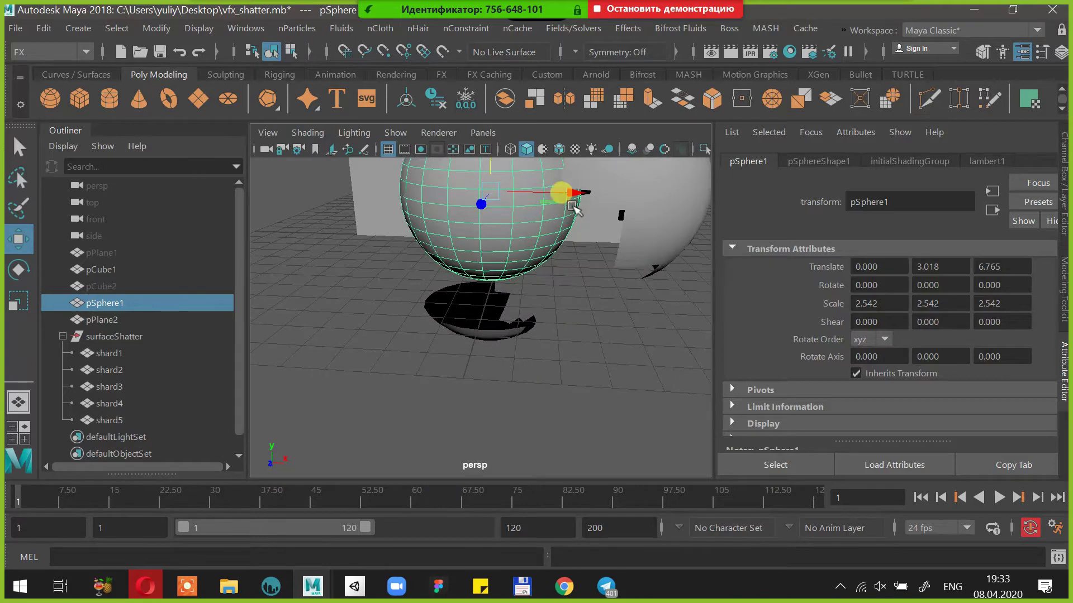
pyautogui.moveTo(571, 203); pyautogui.dragTo(386, 228)
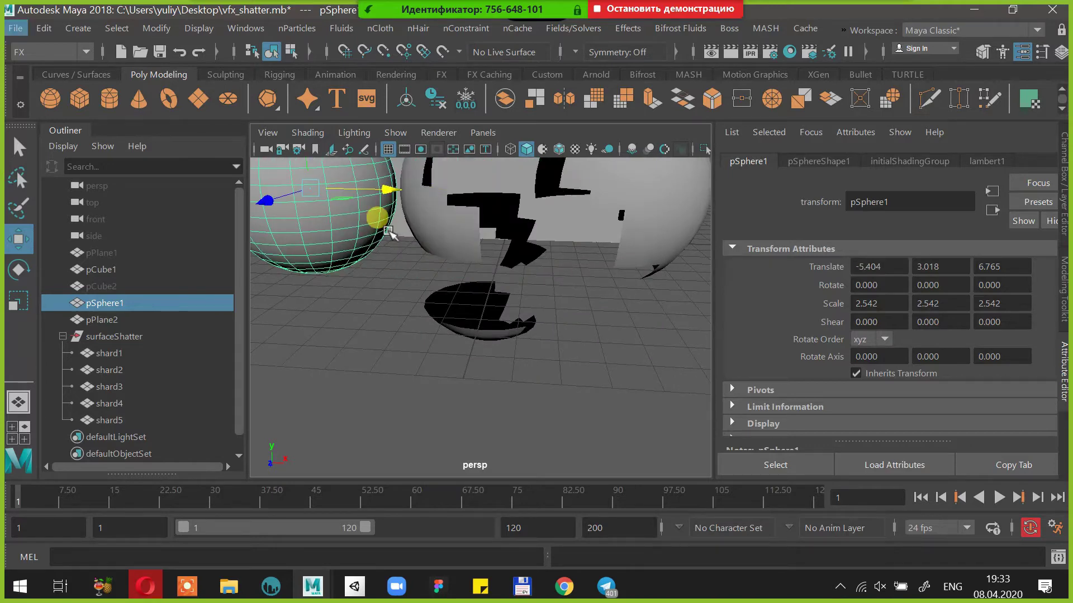
pyautogui.press('f')
pyautogui.moveTo(555, 313); pyautogui.dragTo(540, 326)
# Create a second Surface Shatter of 5 shards on the original sphere with Triangulate surface enabled
pyautogui.click(638, 32)
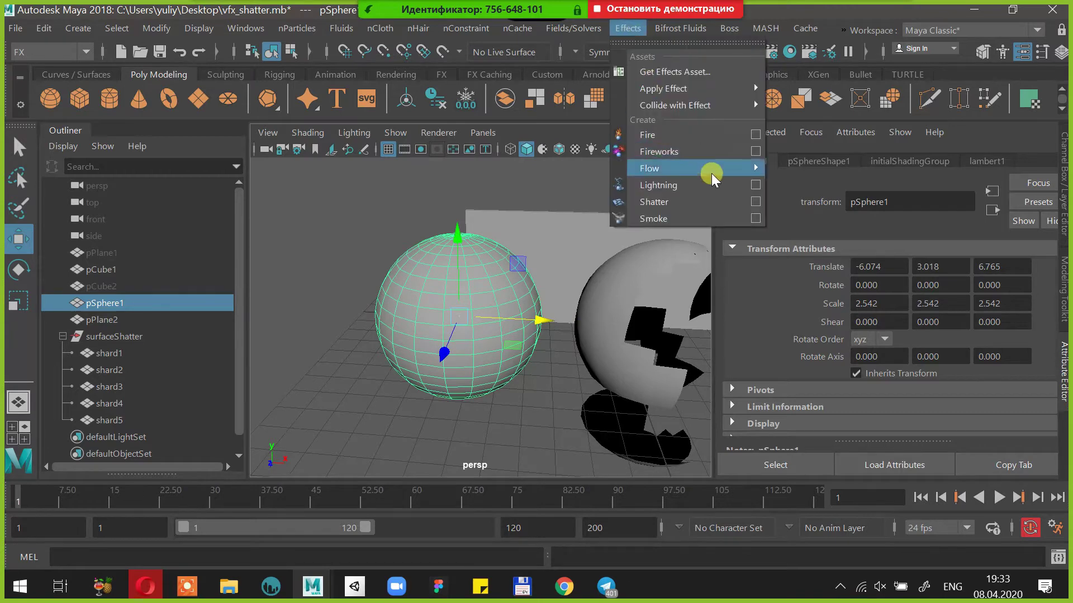
pyautogui.click(754, 202)
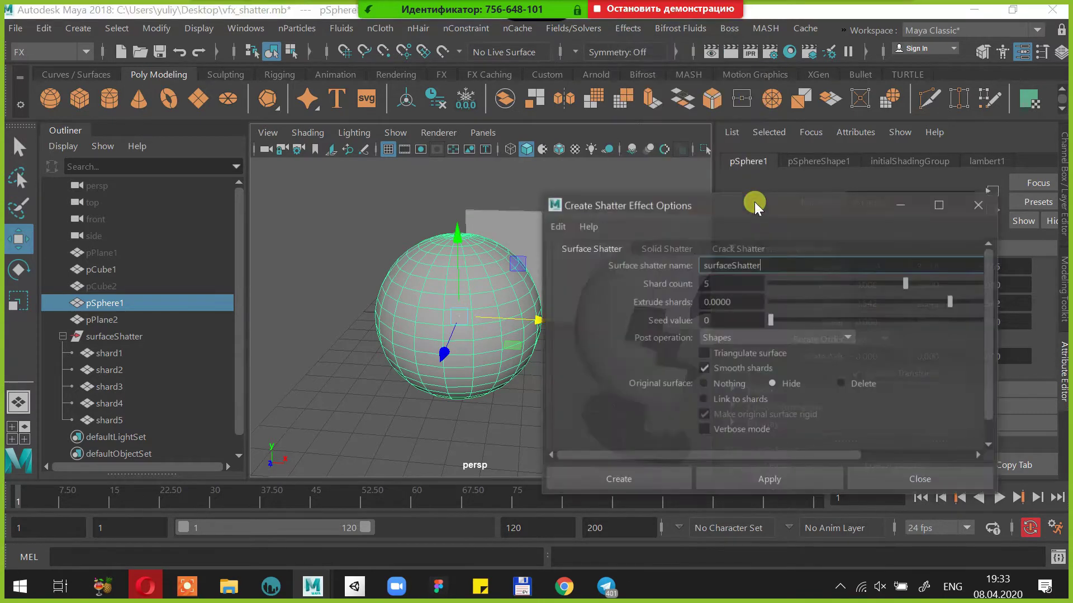
pyautogui.click(763, 352)
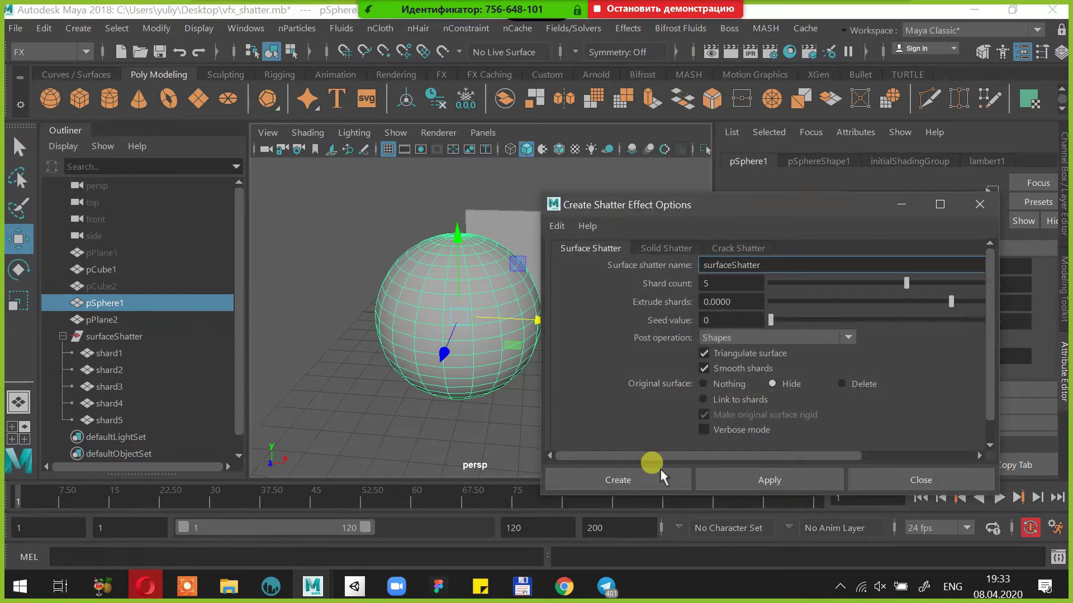
pyautogui.click(621, 482)
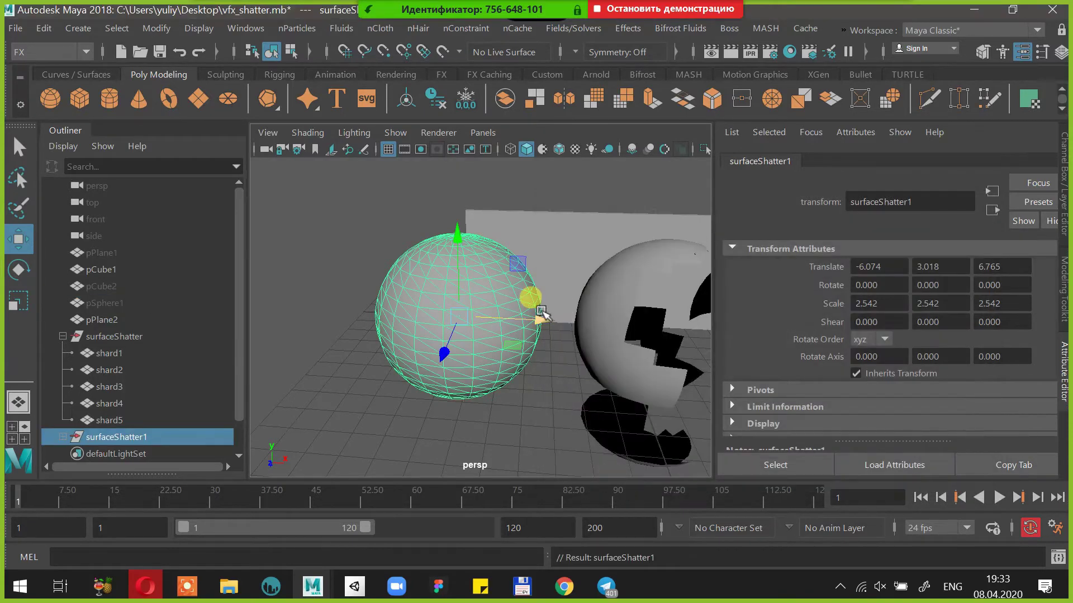
# Pull shard7 of the triangulated sphere about 0.35 units along X and move shard9 the opposite way
pyautogui.click(478, 304)
pyautogui.moveTo(478, 304); pyautogui.dragTo(584, 330)
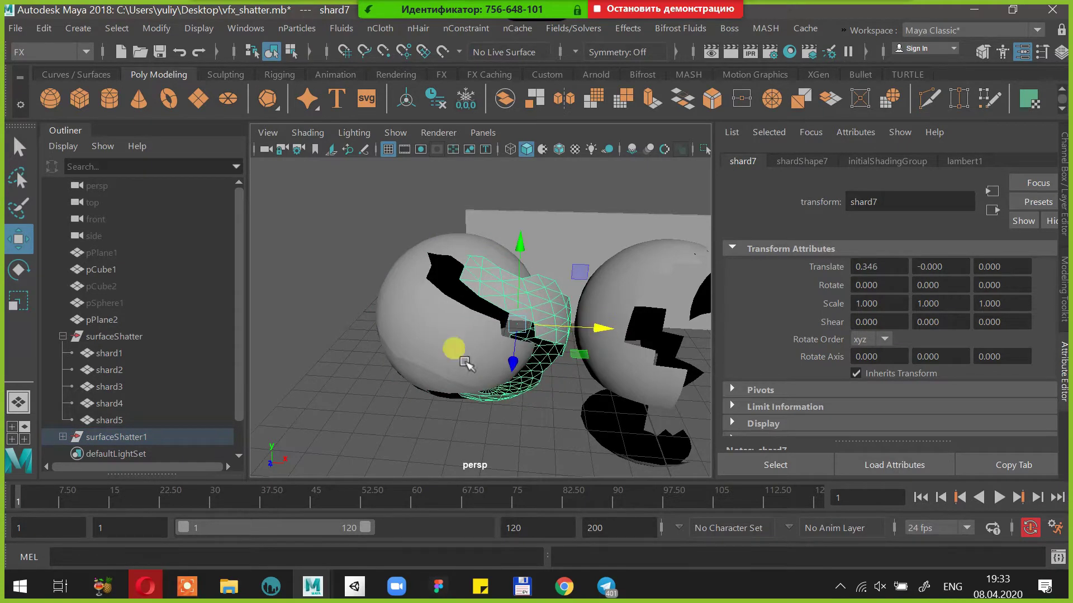
pyautogui.click(432, 354)
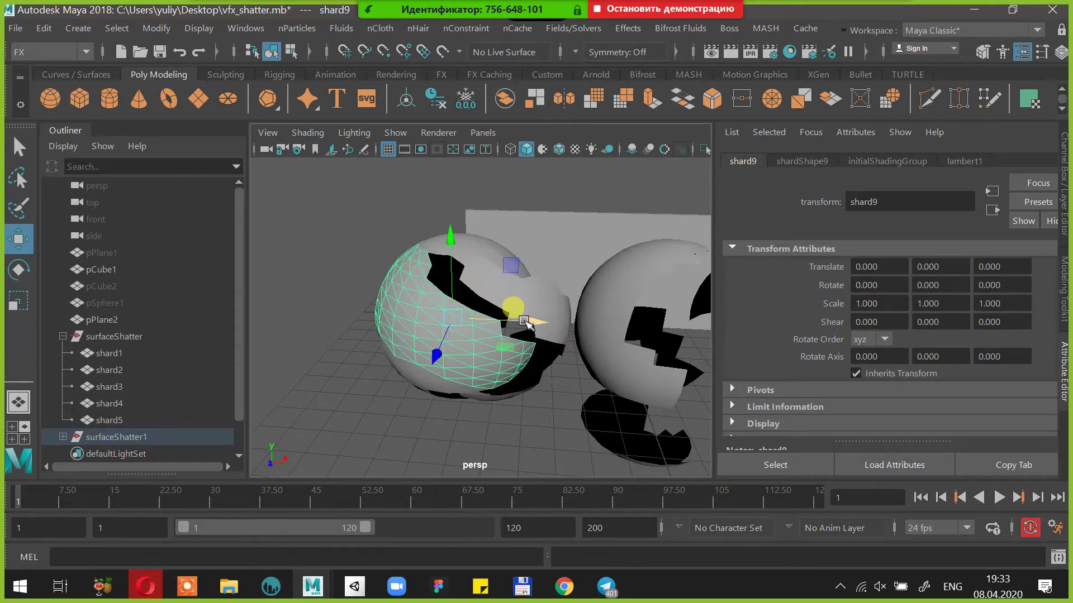
pyautogui.moveTo(494, 331); pyautogui.dragTo(423, 335)
pyautogui.moveTo(478, 275)
pyautogui.keyDown('alt'); pyautogui.mouseDown()
pyautogui.moveTo(437, 291)
pyautogui.moveTo(487, 271)
pyautogui.mouseUp(); pyautogui.keyUp('alt')
# Pull shard6 outward along Z, raise shard10 about 0.36 units, and view the separated pieces from several angles
pyautogui.click(487, 271)
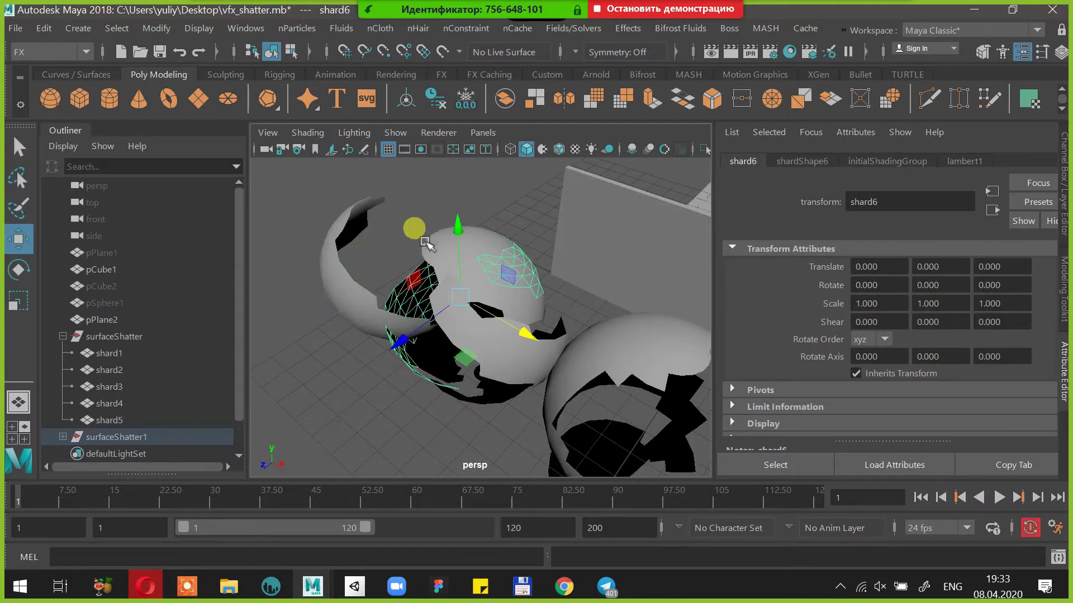
pyautogui.keyDown('alt'); pyautogui.moveTo(395, 228); pyautogui.dragTo(360, 239); pyautogui.keyUp('alt')
pyautogui.moveTo(391, 309); pyautogui.dragTo(514, 262)
pyautogui.click(449, 247)
pyautogui.click(449, 247)
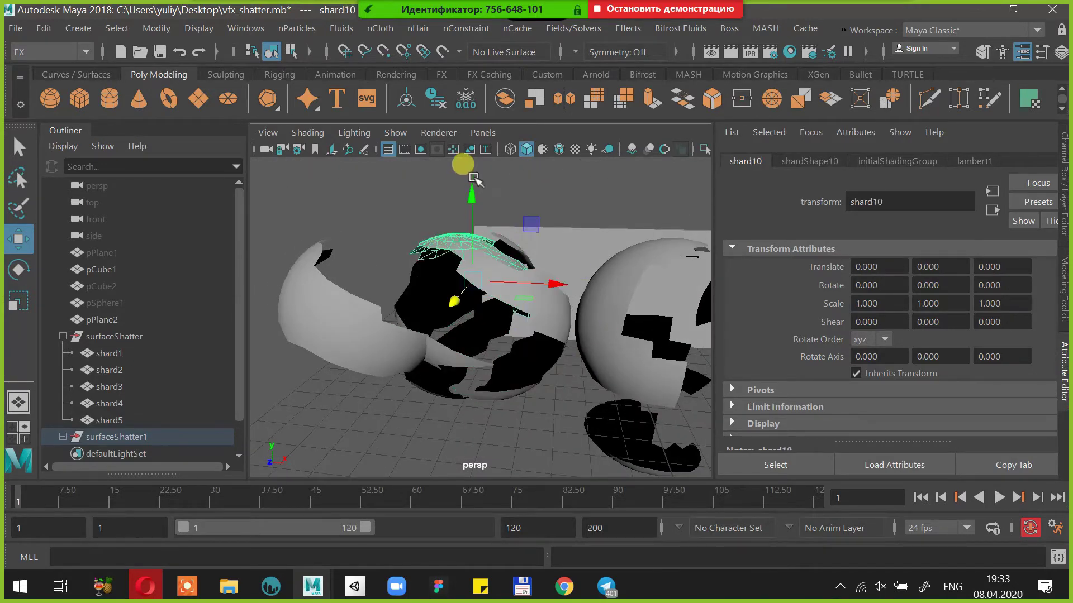
pyautogui.moveTo(455, 175); pyautogui.dragTo(462, 150)
pyautogui.keyDown('alt'); pyautogui.moveTo(495, 249); pyautogui.dragTo(334, 277); pyautogui.keyUp('alt')
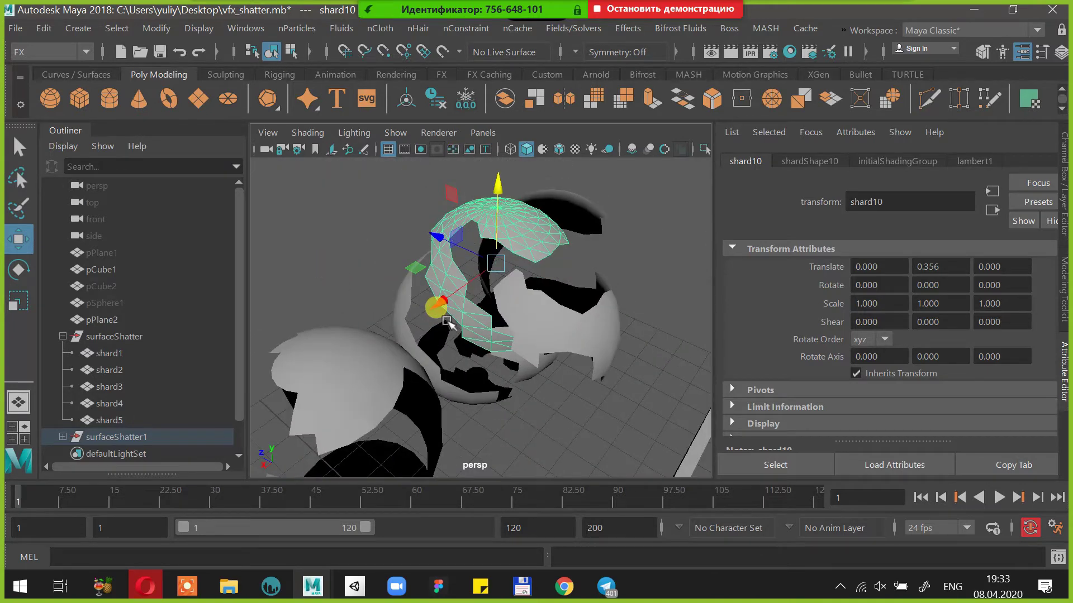
pyautogui.scroll(-4, 444, 316)
pyautogui.keyDown('alt'); pyautogui.moveTo(447, 322); pyautogui.dragTo(571, 292); pyautogui.keyUp('alt')
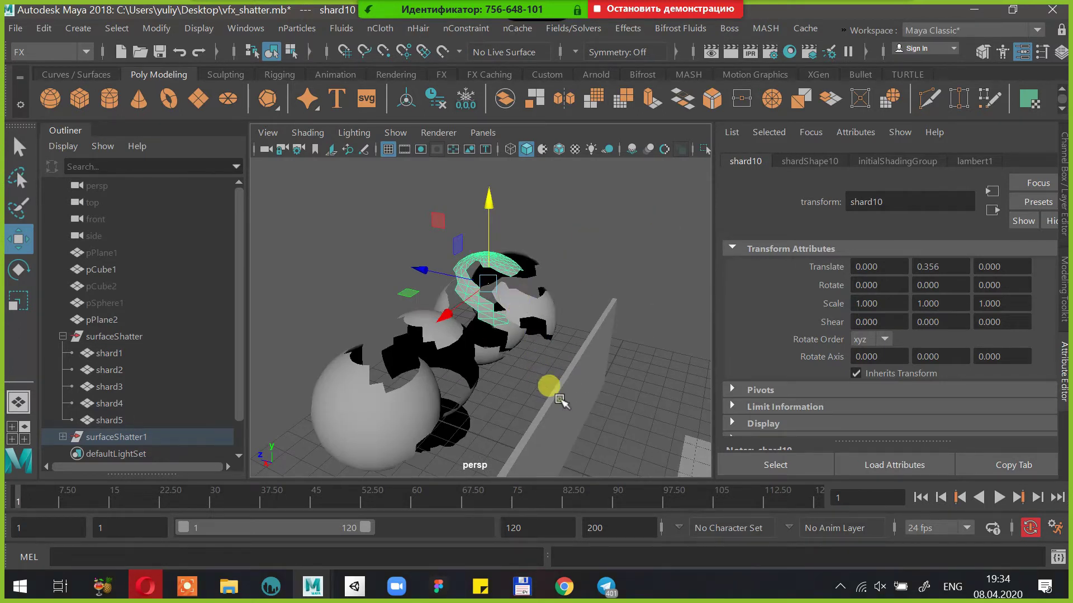
# Select the wall, open the Solid Shatter options for it, and move the options window off the scene
pyautogui.click(559, 400)
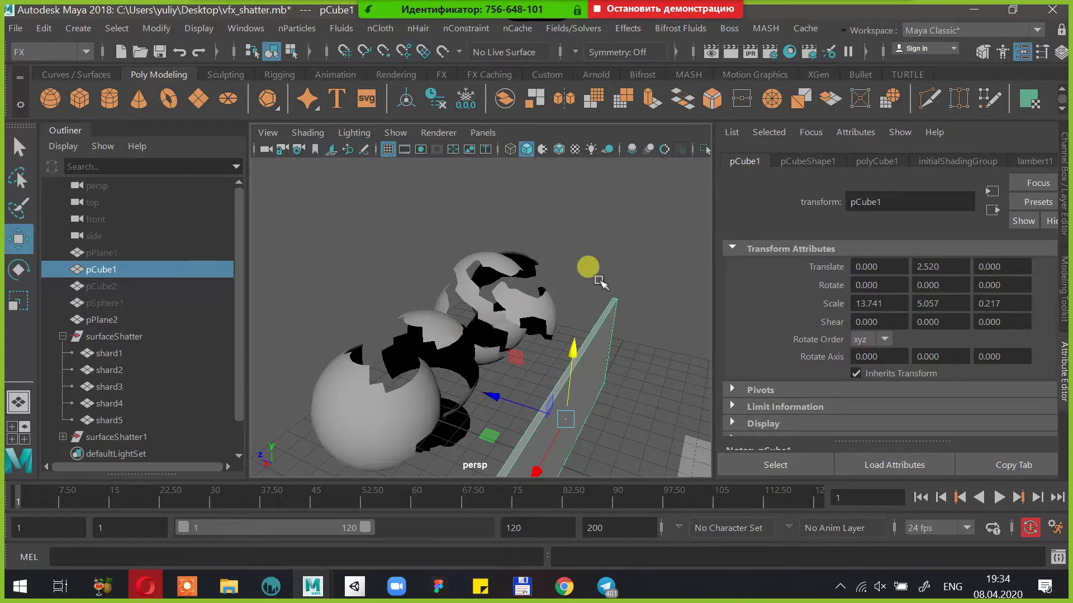
pyautogui.keyDown('alt'); pyautogui.moveTo(675, 267); pyautogui.dragTo(687, 248); pyautogui.keyUp('alt')
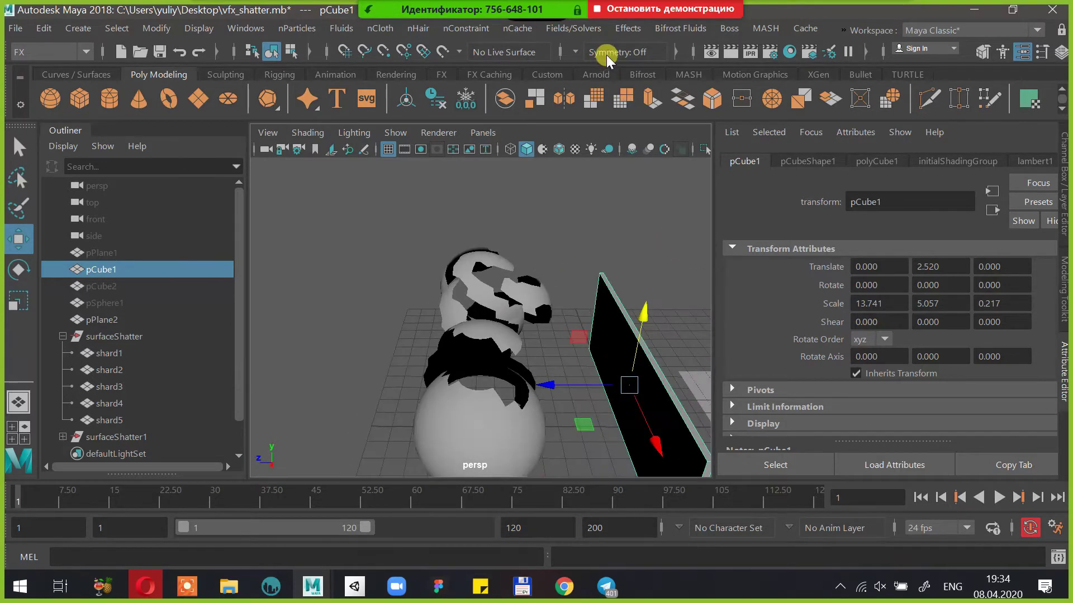
pyautogui.click(643, 25)
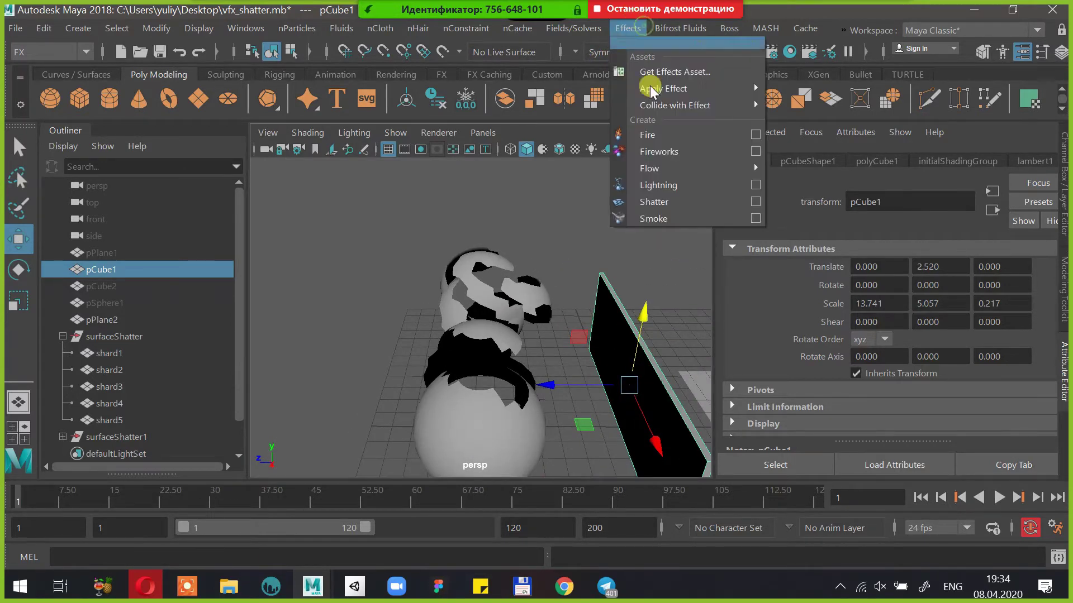
pyautogui.click(758, 200)
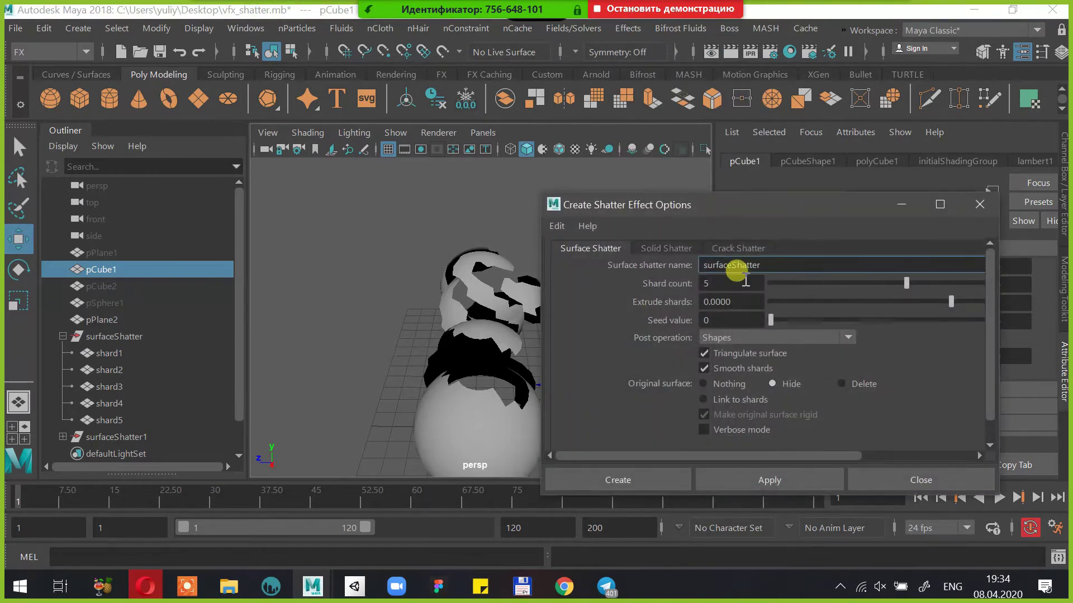
pyautogui.click(668, 248)
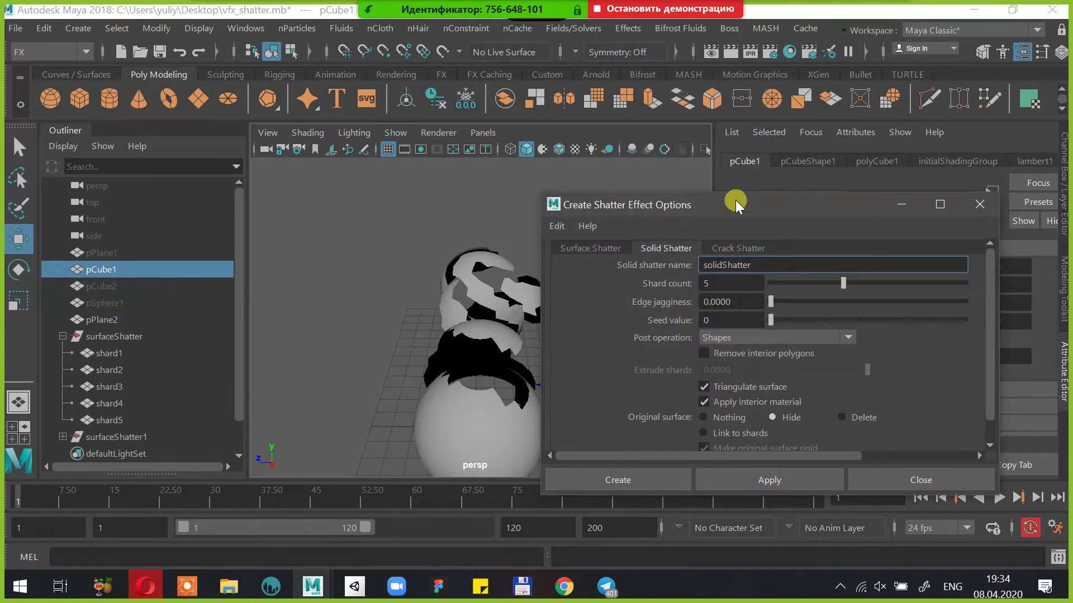
pyautogui.moveTo(735, 200); pyautogui.dragTo(833, 129)
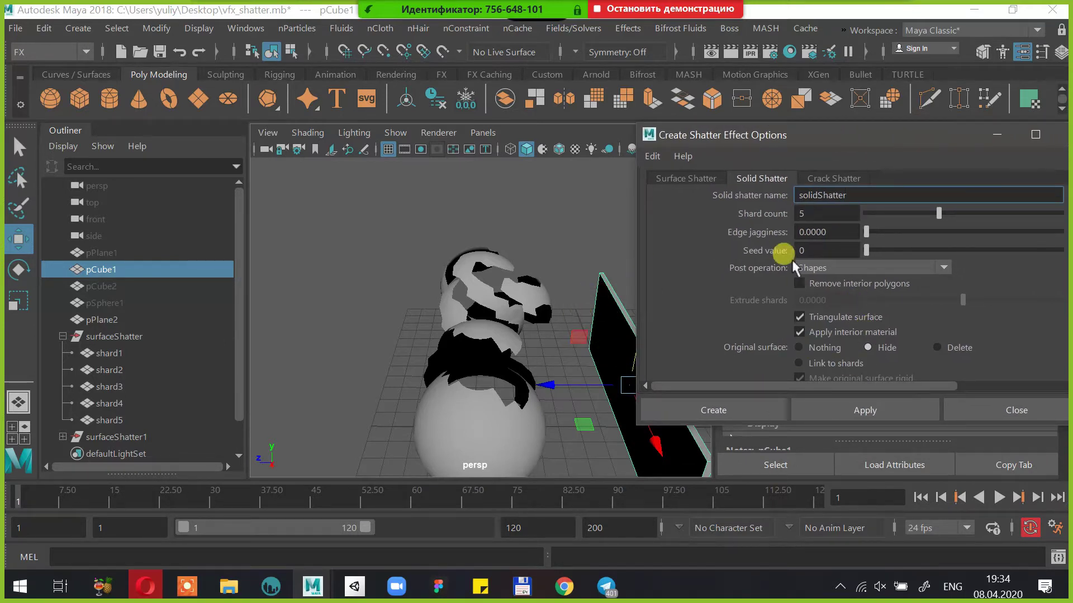
# Set the Solid Shatter shard count to 200 and try to shatter the wall
pyautogui.click(817, 212)
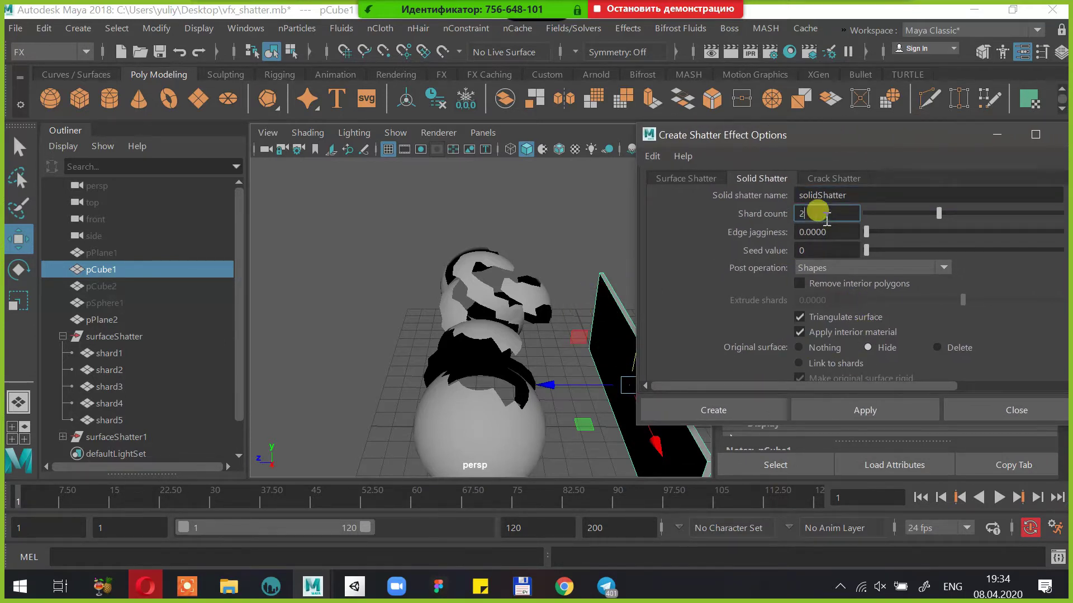
pyautogui.write('200')
pyautogui.press('Return')
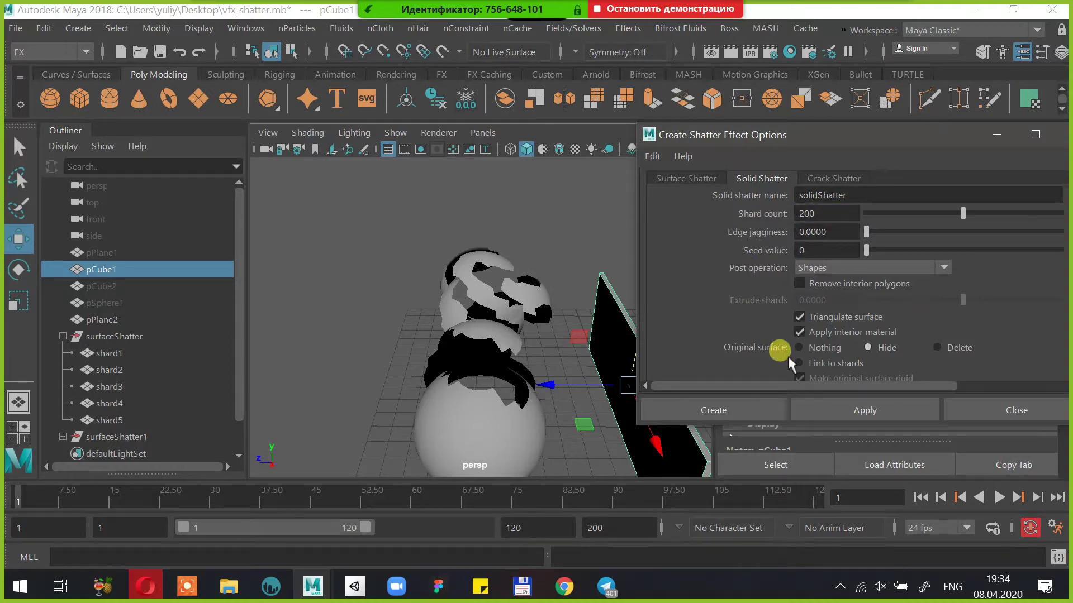
pyautogui.click(743, 404)
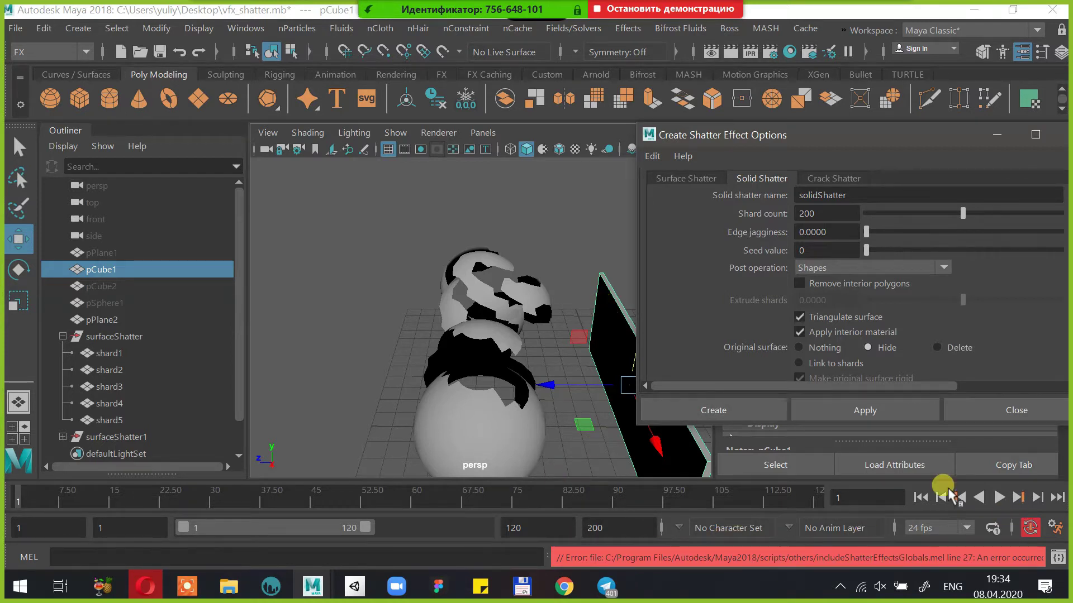
# Delete the wall's construction history and apply the Solid Shatter again
pyautogui.click(430, 103)
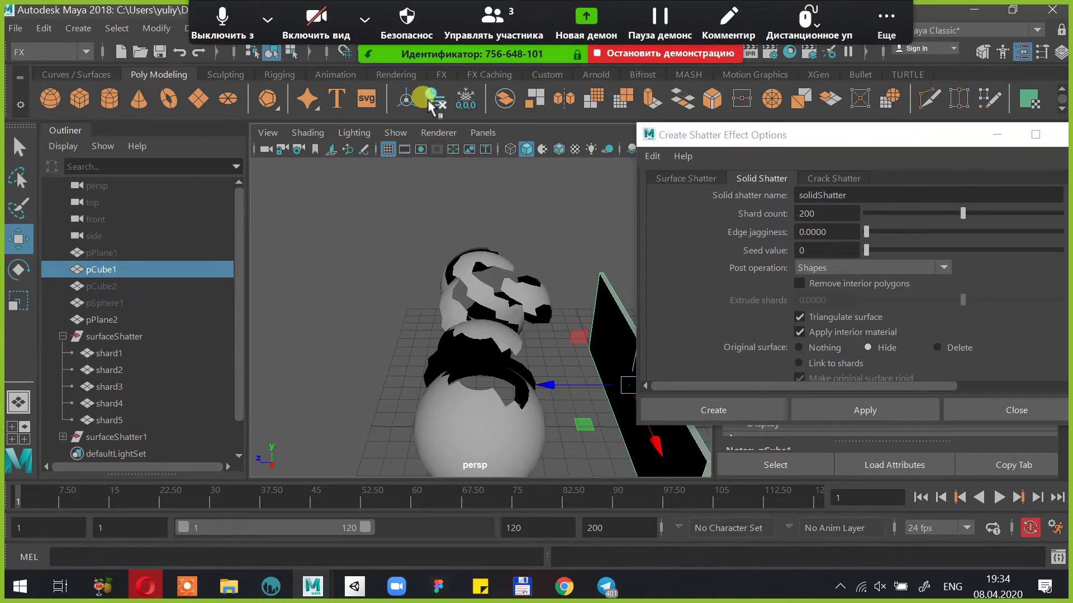
pyautogui.click(824, 408)
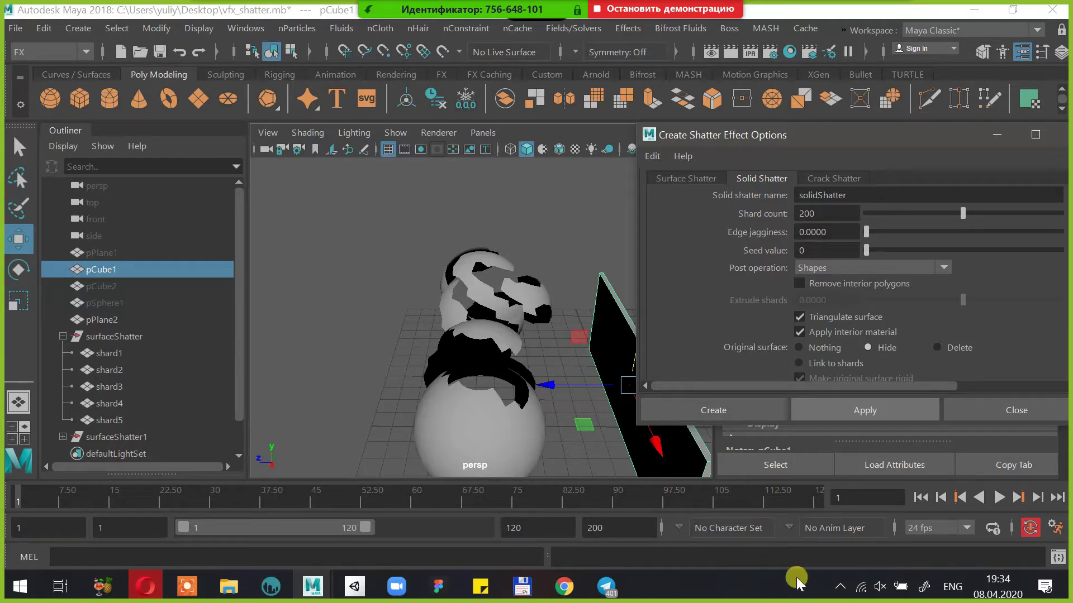
pyautogui.click(837, 587)
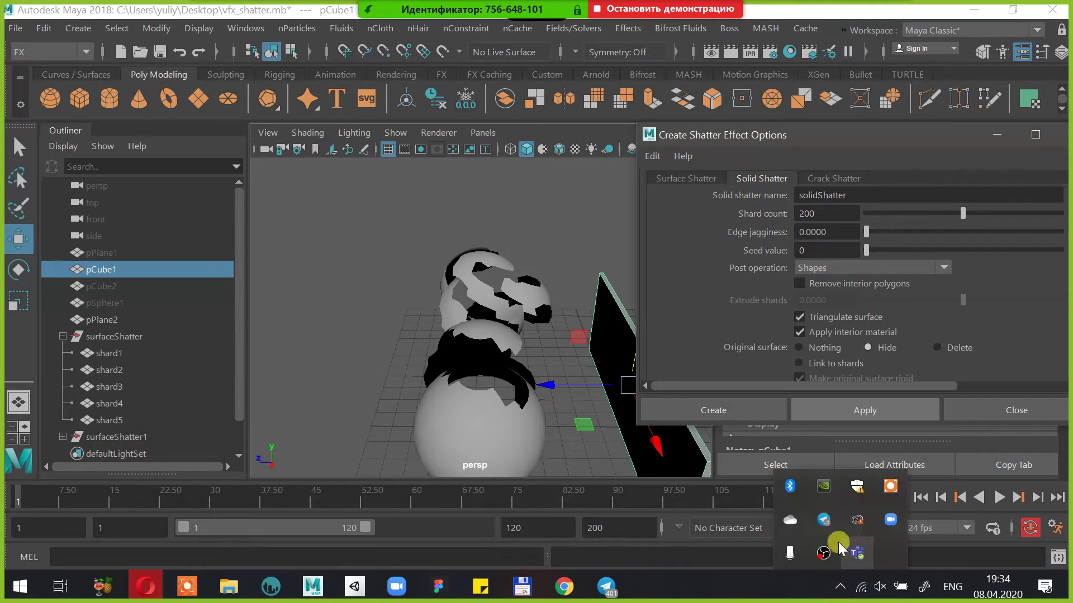
pyautogui.click(892, 486)
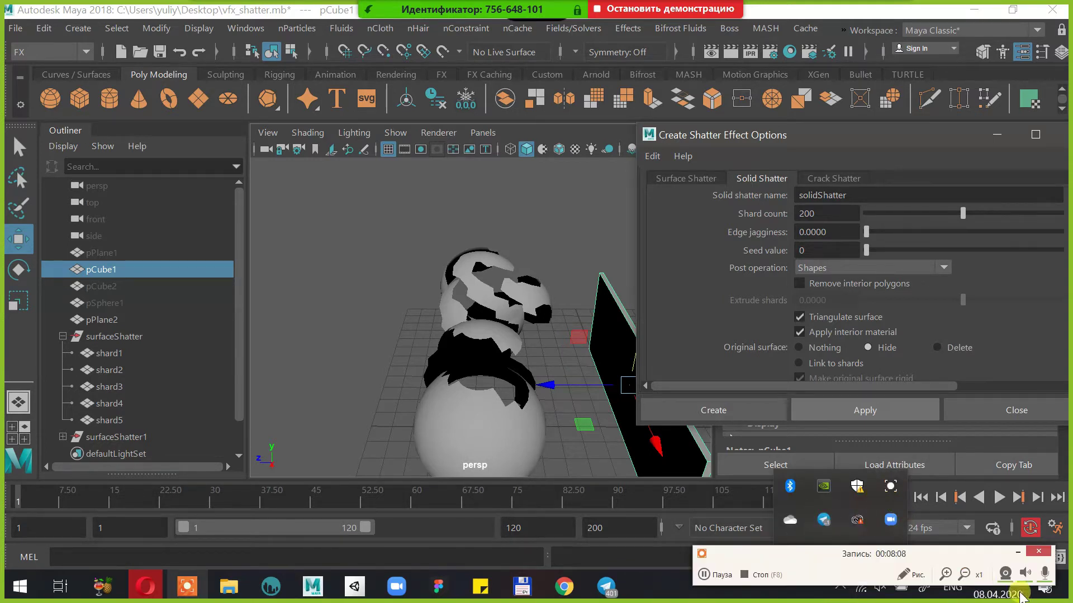
pyautogui.click(1044, 572)
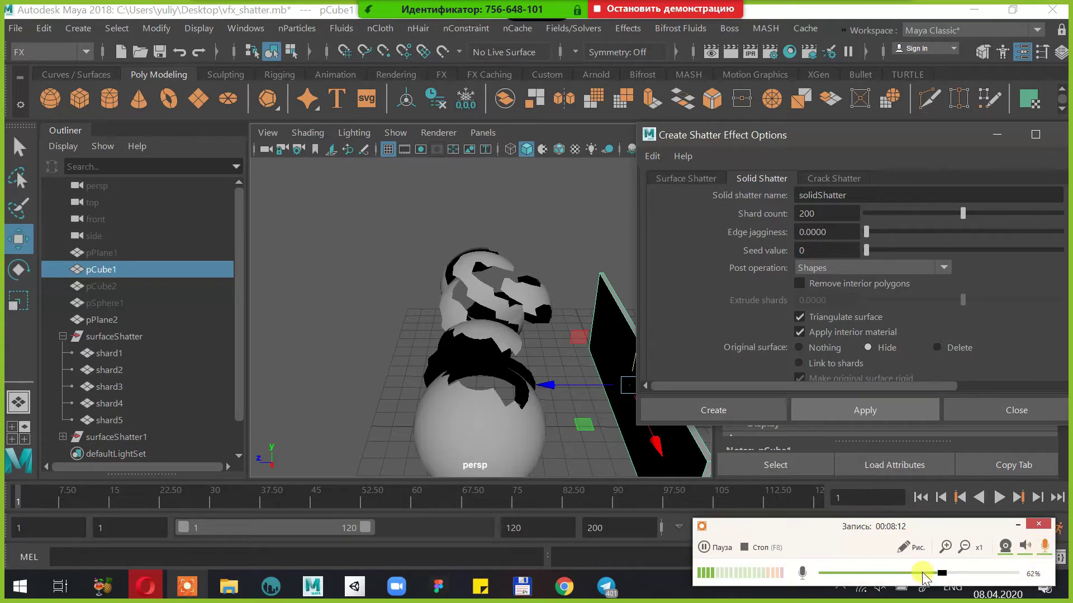
pyautogui.click(1019, 525)
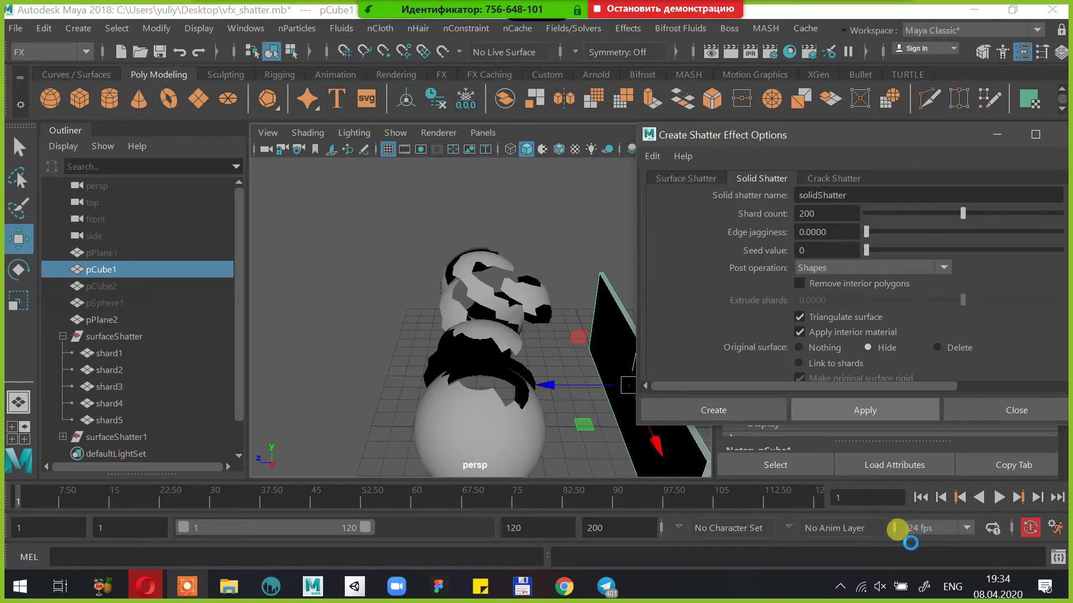
pyautogui.click(840, 588)
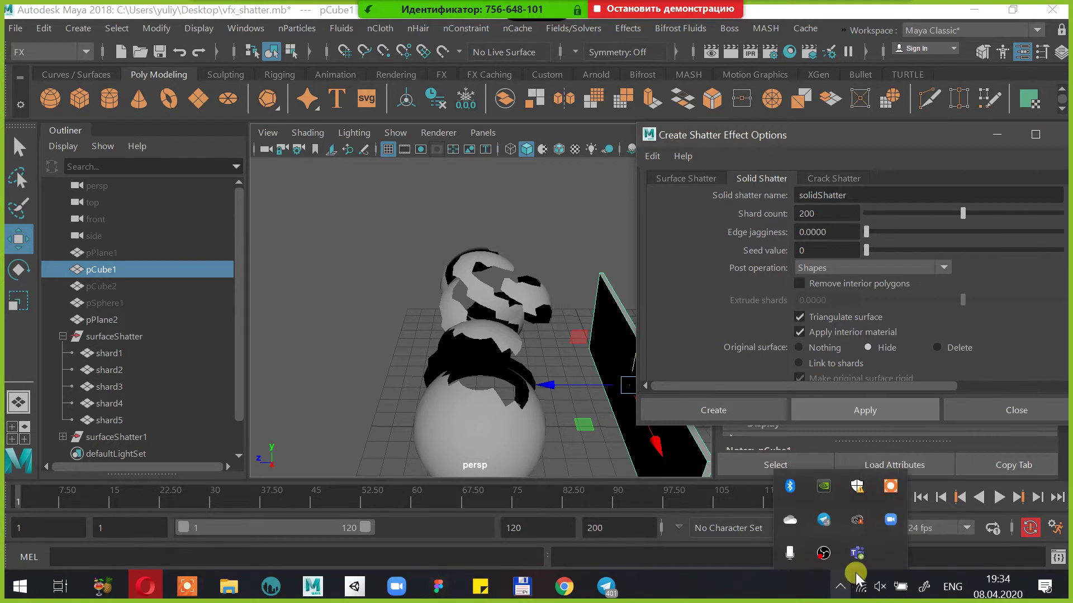
pyautogui.click(893, 522)
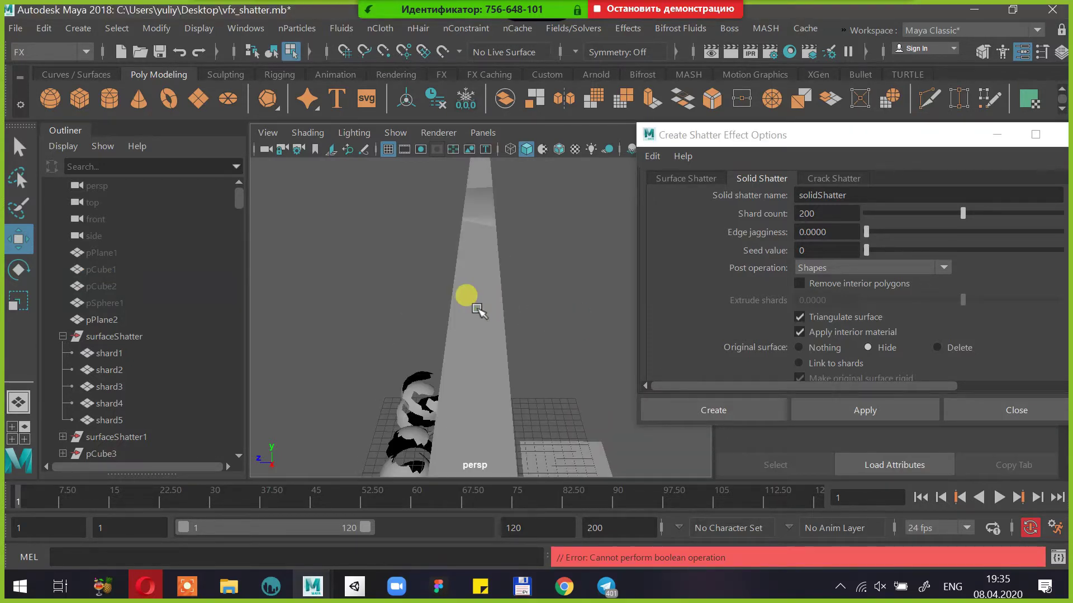
# Select and frame the wall shard polySurface81, and view the shattered wall from an angle
pyautogui.scroll(-5, 117, 357)
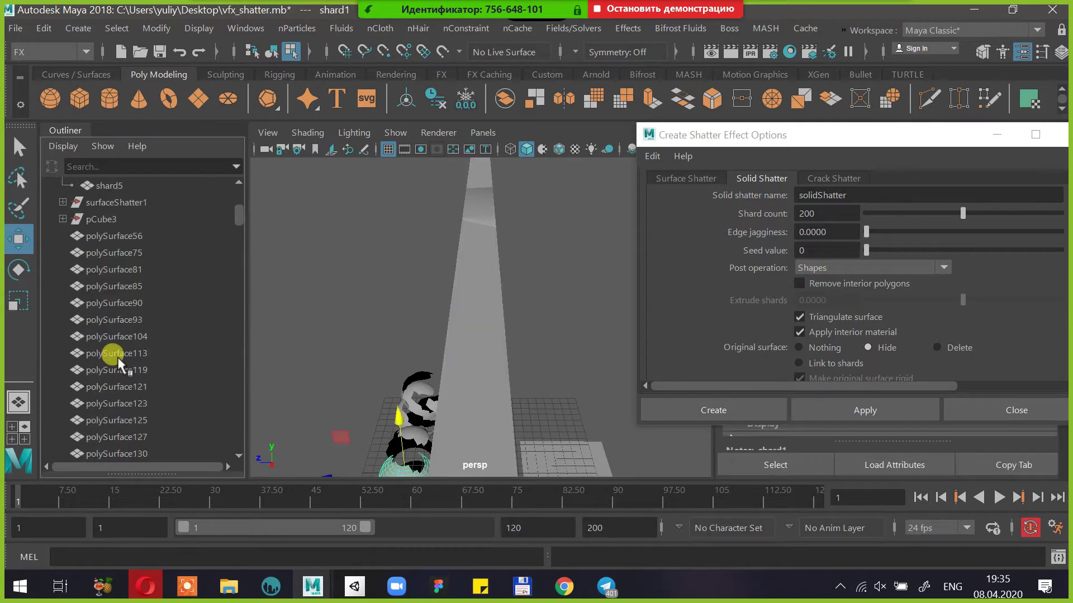
pyautogui.click(122, 269)
pyautogui.press('f')
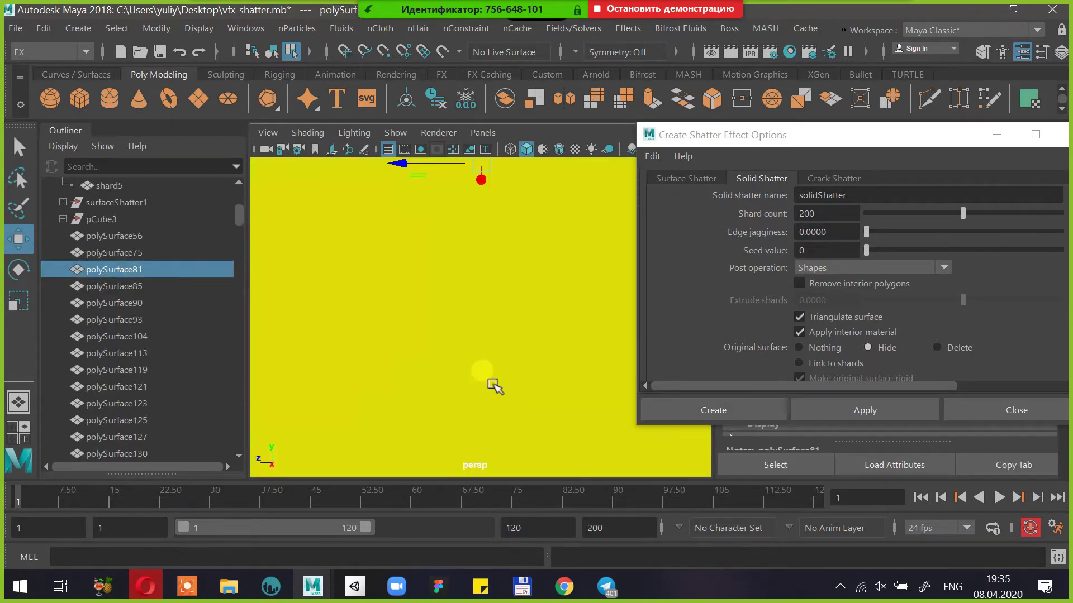
pyautogui.press('super+space')
pyautogui.scroll(-5, 495, 385)
pyautogui.keyDown('alt'); pyautogui.moveTo(495, 385); pyautogui.dragTo(571, 265); pyautogui.keyUp('alt')
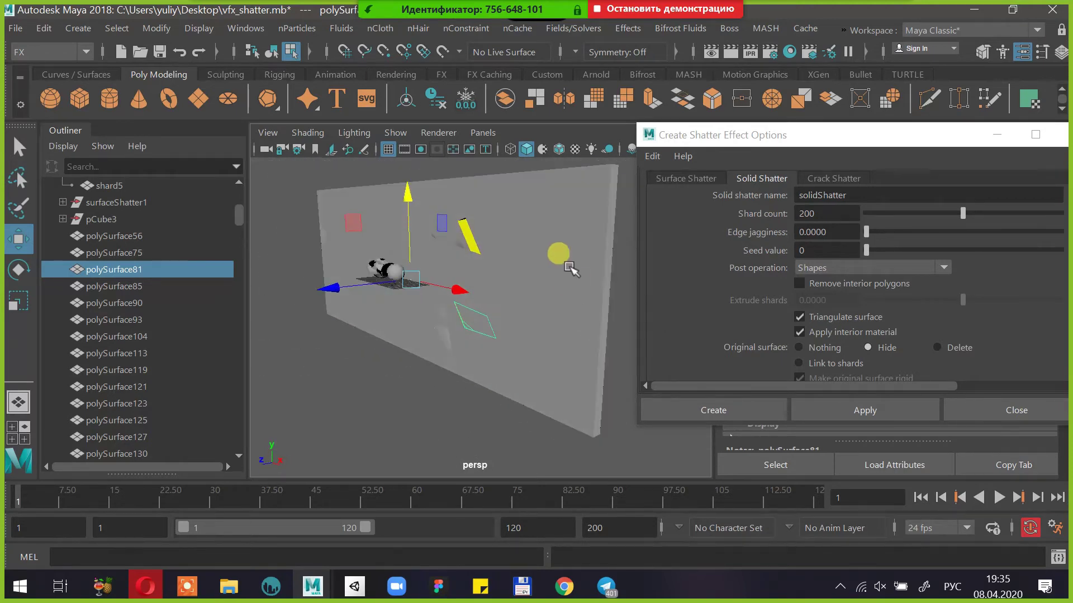
pyautogui.click(564, 258)
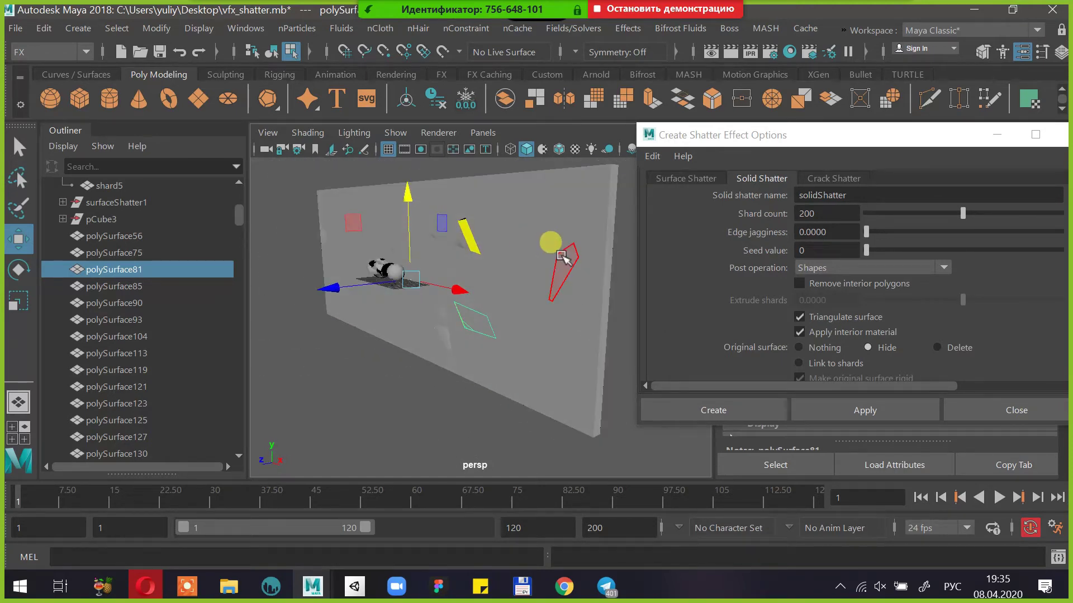
pyautogui.moveTo(563, 258); pyautogui.dragTo(632, 73, button='right')
# Expand the pCube3 group, select the shard polySurface56 and pull it out of the wall along Z
pyautogui.click(147, 219)
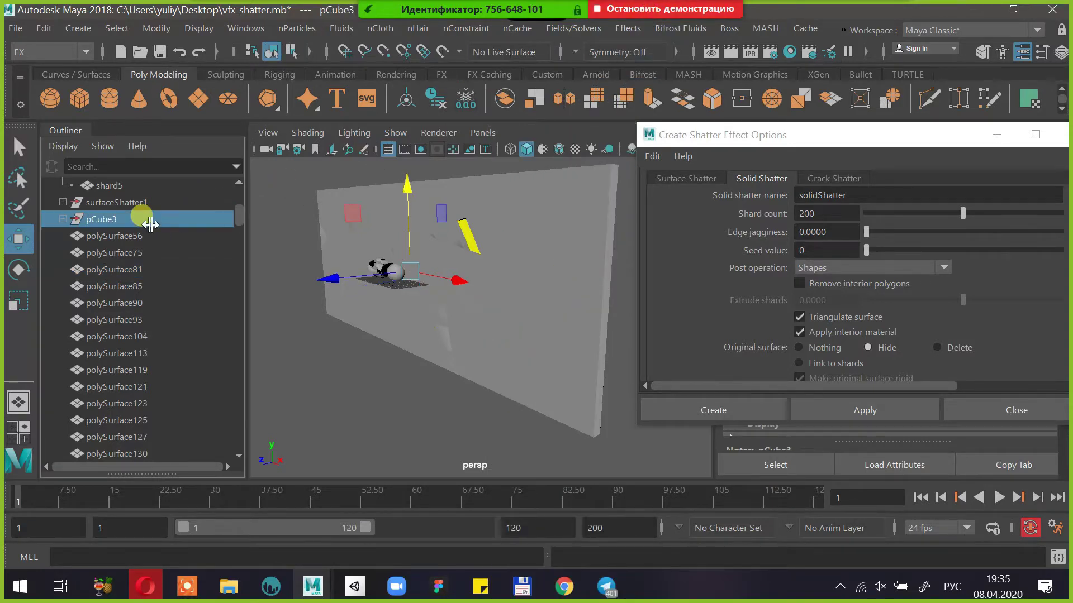
pyautogui.click(62, 219)
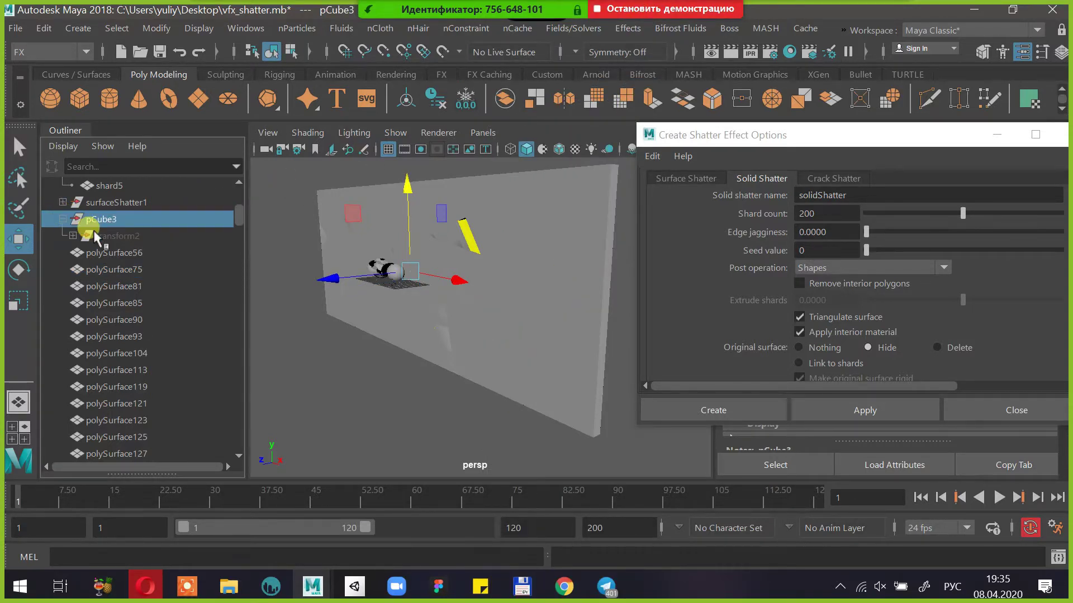
pyautogui.click(96, 252)
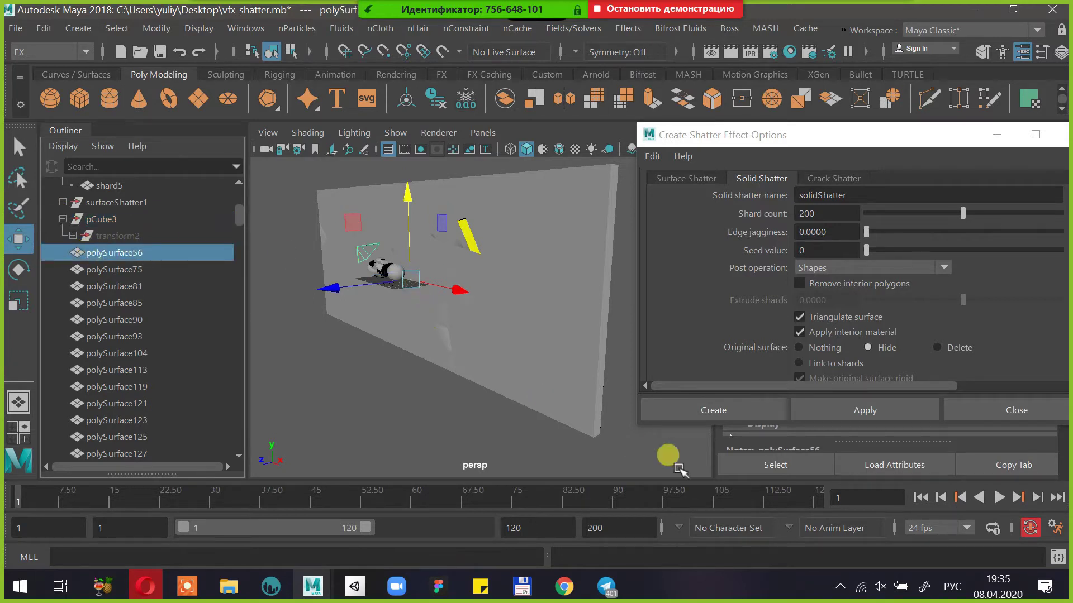
pyautogui.scroll(-1, 924, 303)
pyautogui.scroll(1, 924, 302)
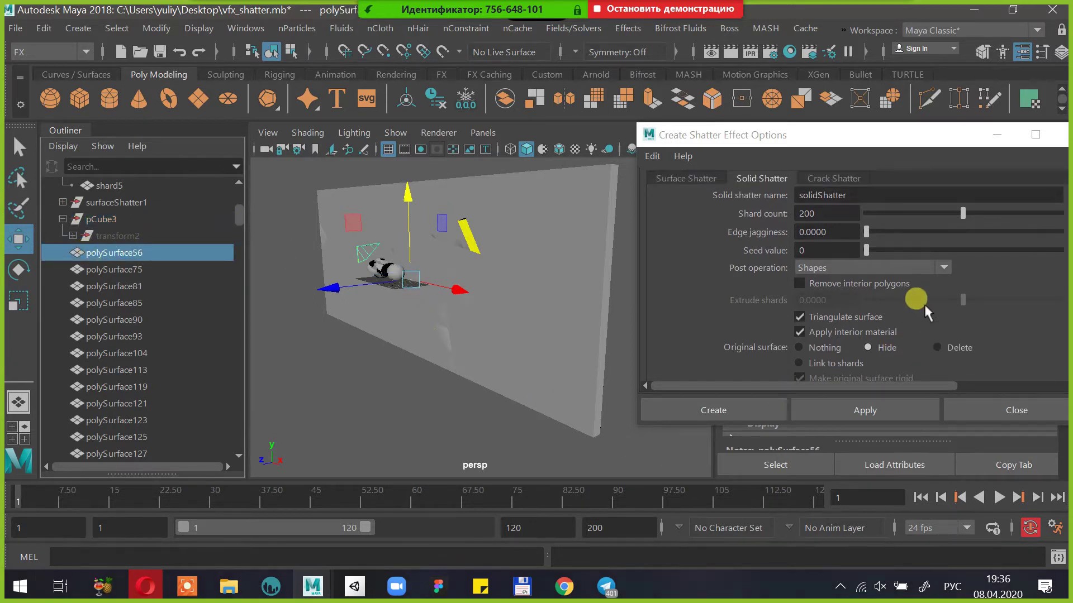
pyautogui.keyDown('alt'); pyautogui.moveTo(540, 309); pyautogui.dragTo(430, 313); pyautogui.keyUp('alt')
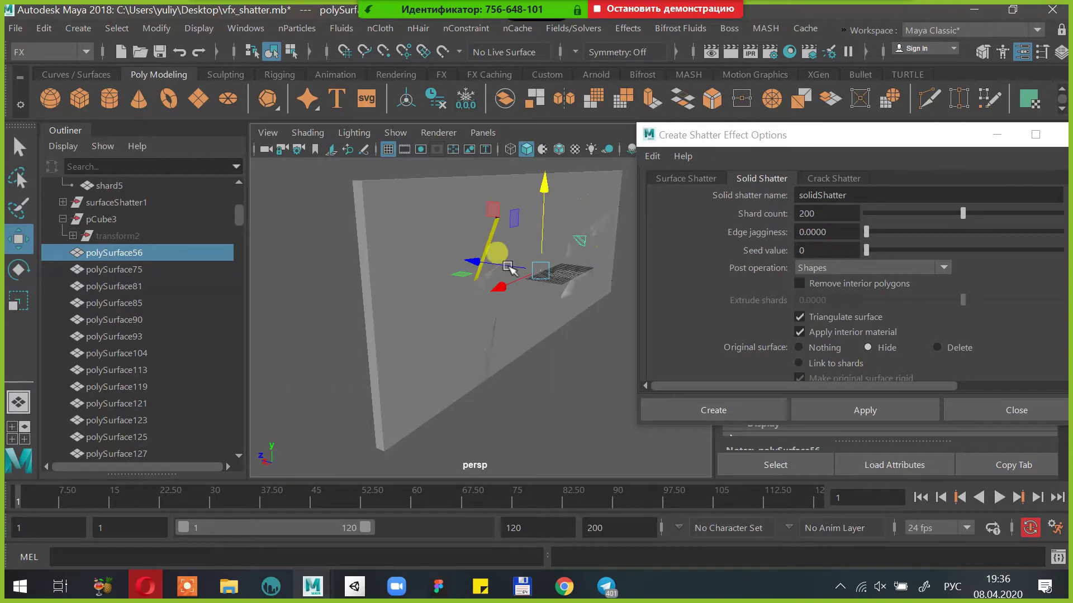
pyautogui.moveTo(500, 262)
pyautogui.mouseDown()
pyautogui.moveTo(476, 251)
pyautogui.moveTo(515, 269)
pyautogui.mouseUp()
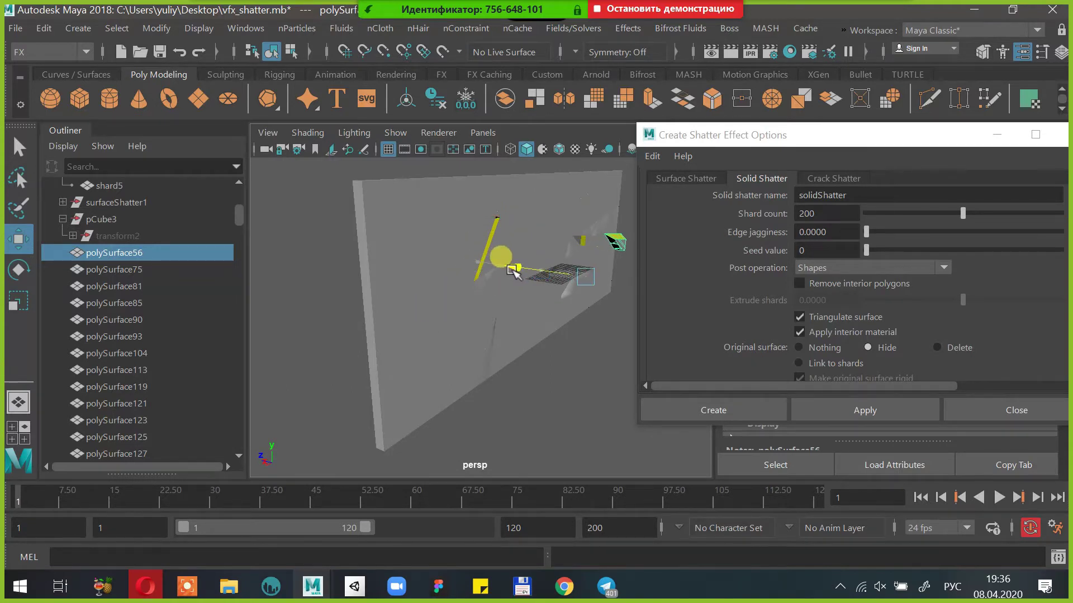
pyautogui.keyDown('alt'); pyautogui.moveTo(376, 256); pyautogui.dragTo(511, 285); pyautogui.keyUp('alt')
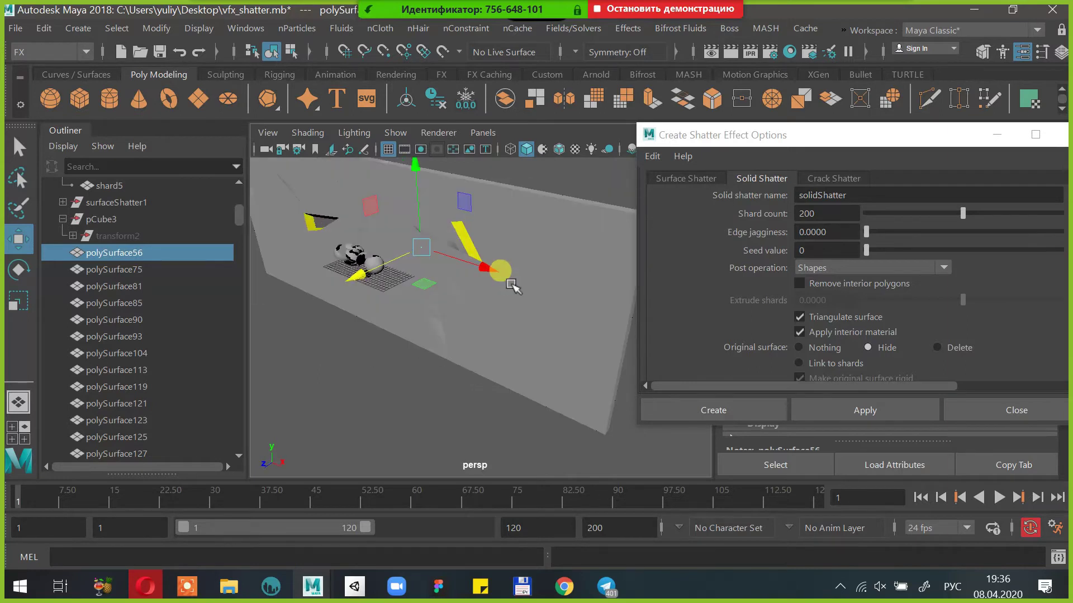
# Pull several more shards along the wall's upper edge outward along Z
pyautogui.click(575, 204)
pyautogui.keyDown('alt'); pyautogui.moveTo(329, 288); pyautogui.dragTo(257, 349); pyautogui.keyUp('alt')
pyautogui.keyDown('alt'); pyautogui.moveTo(516, 269); pyautogui.dragTo(384, 250); pyautogui.keyUp('alt')
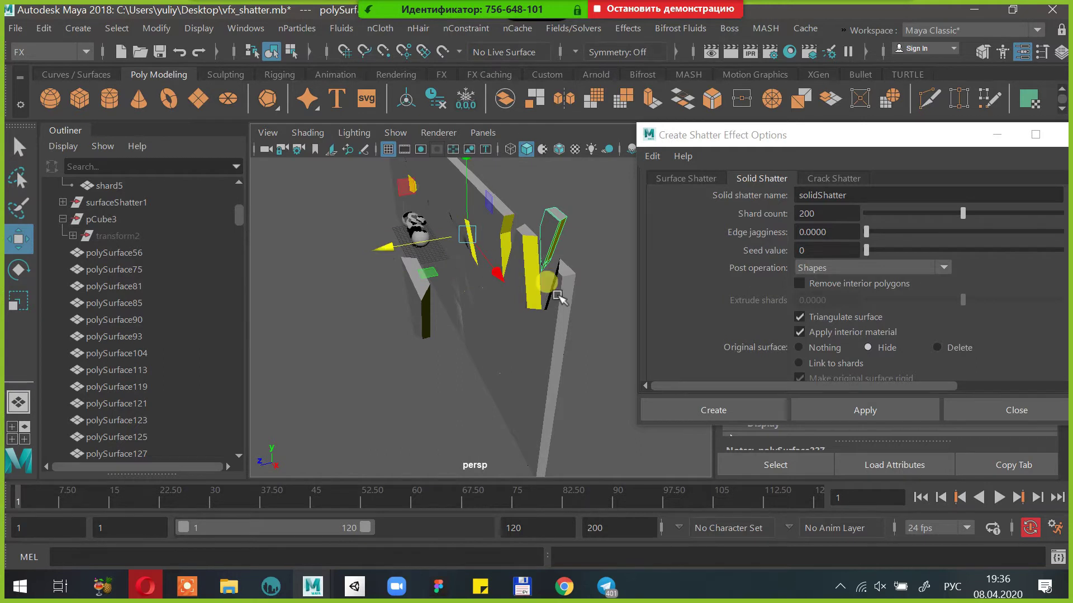
pyautogui.click(500, 229)
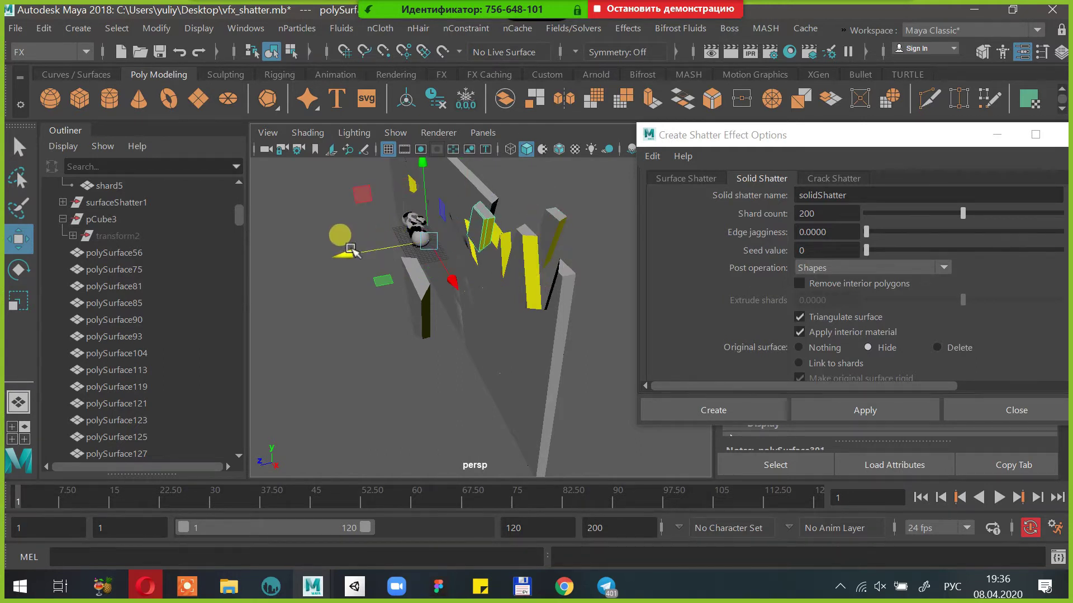
# Frame shard10 of the shattered sphere and inspect the pulled-out wall shards from the other side
pyautogui.click(417, 223)
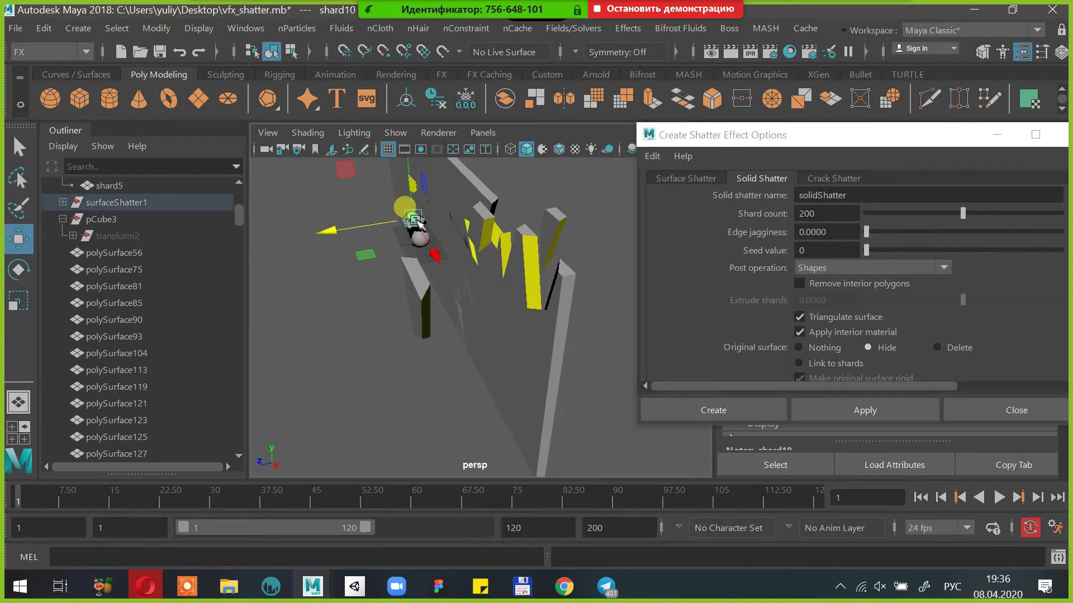
pyautogui.hotkey('alt', 'shift')
pyautogui.press('f')
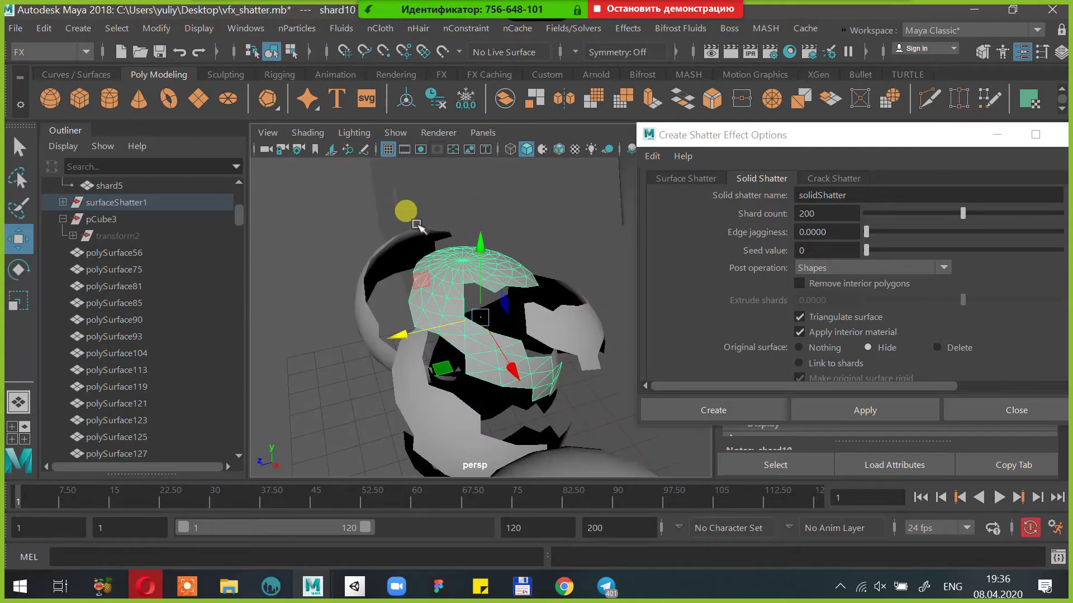
pyautogui.keyDown('alt'); pyautogui.moveTo(441, 182); pyautogui.dragTo(409, 238); pyautogui.keyUp('alt')
pyautogui.scroll(5, 409, 238)
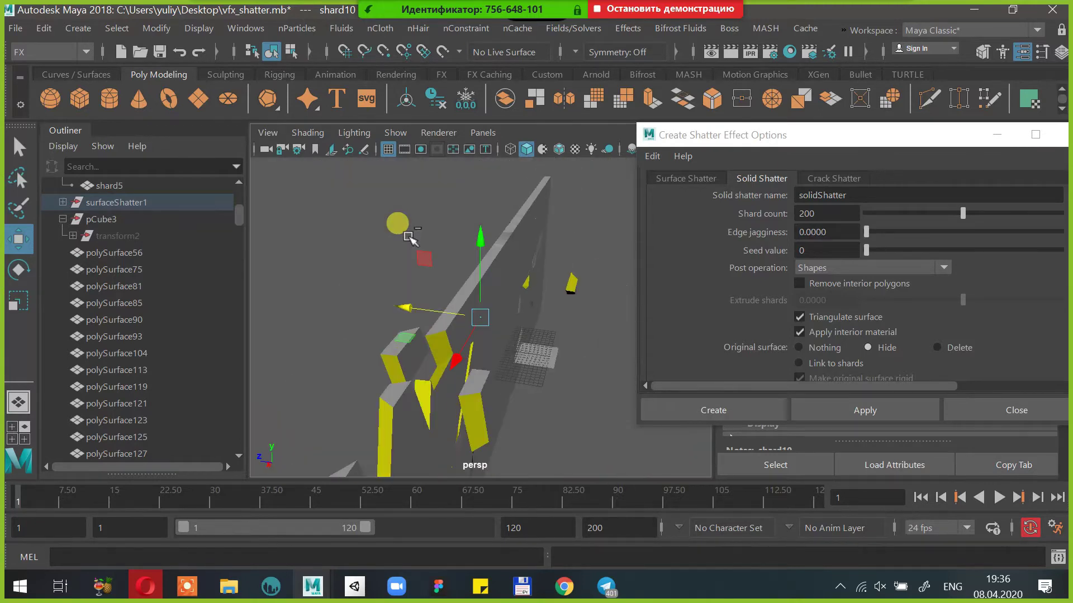
pyautogui.click(471, 398)
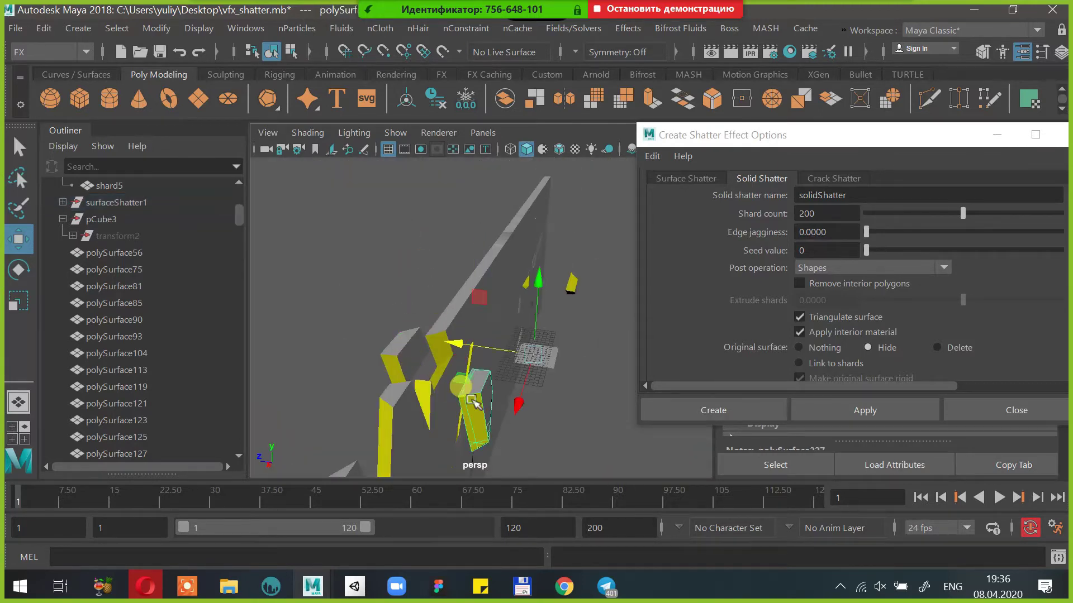
pyautogui.keyDown('alt'); pyautogui.moveTo(536, 393); pyautogui.dragTo(513, 389); pyautogui.keyUp('alt')
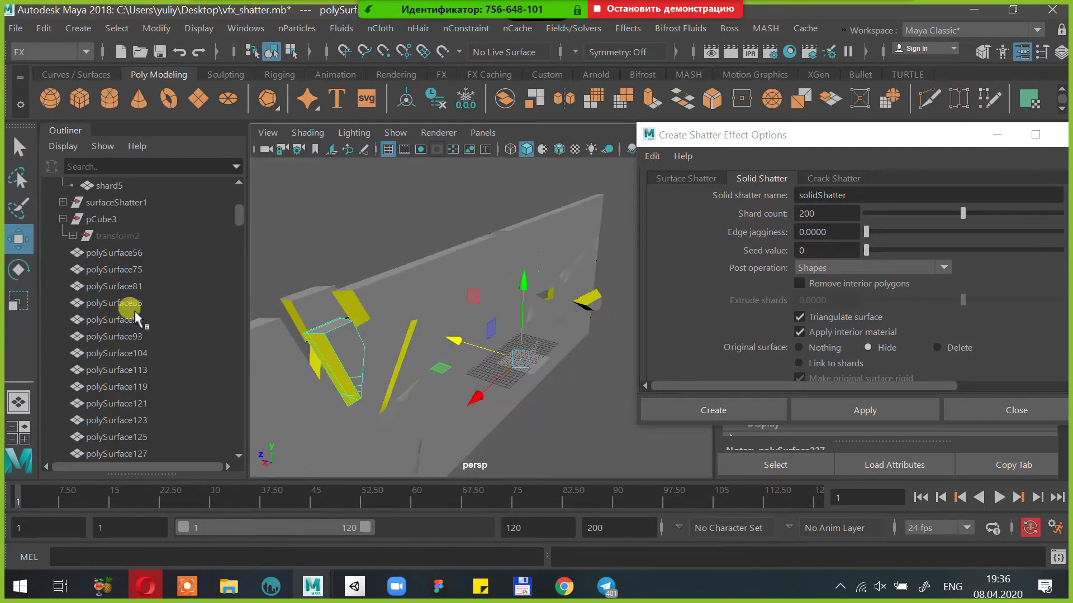
pyautogui.scroll(5, 134, 310)
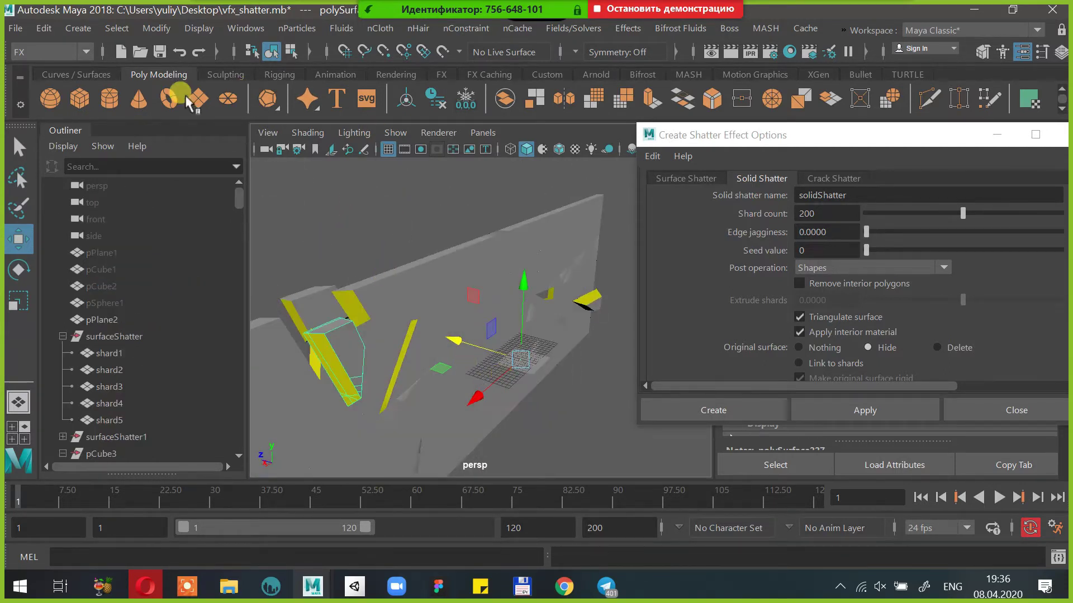
pyautogui.click(15, 28)
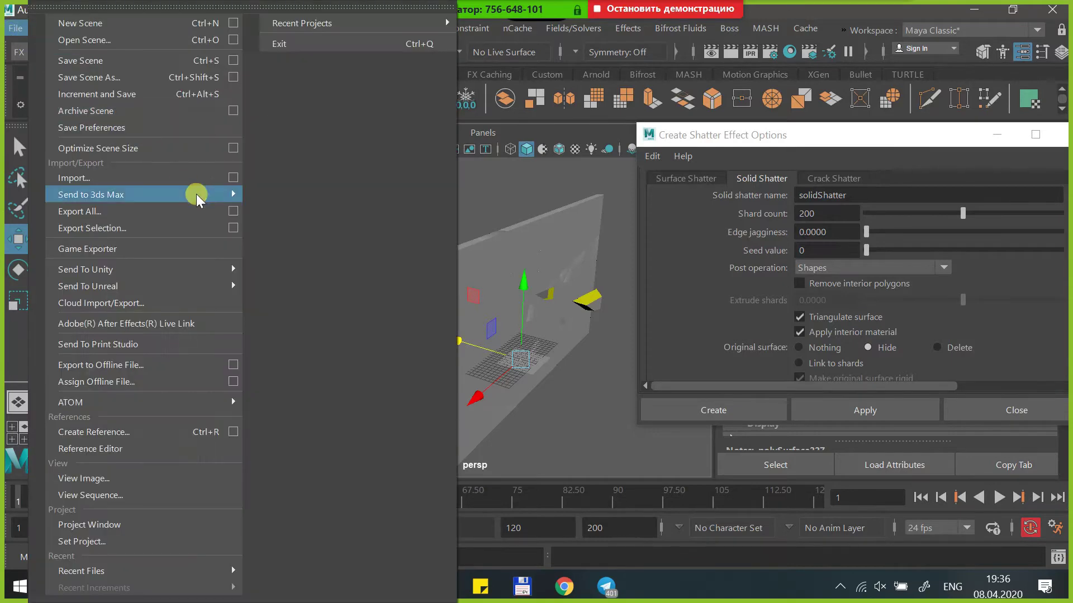
pyautogui.click(517, 212)
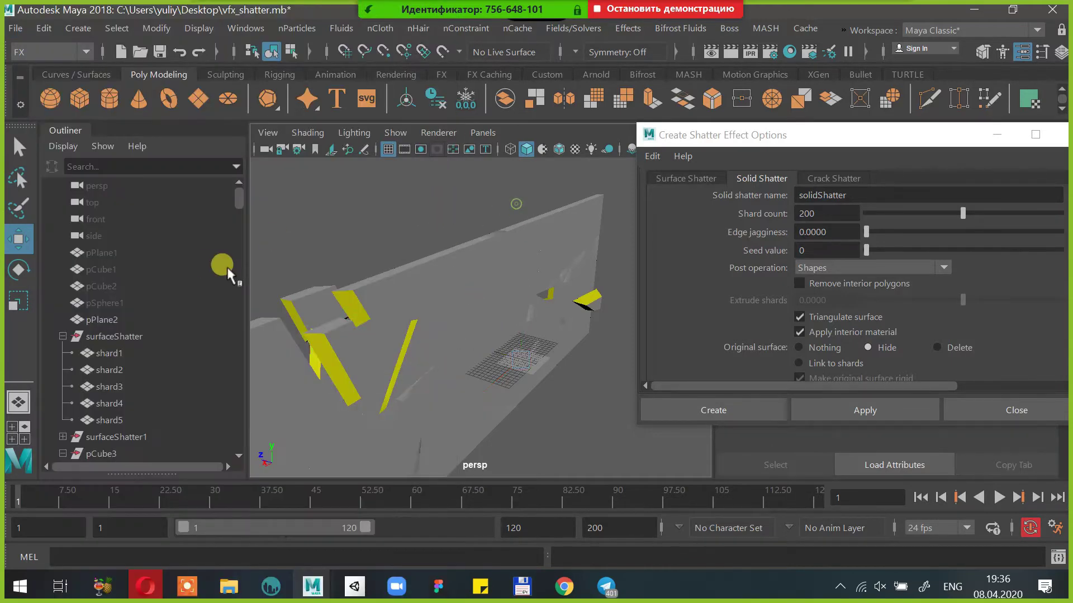
# Delete all the wall's shards from polySurface56 through polySurface400, together with the remaining pCube3 group
pyautogui.click(106, 254)
pyautogui.click(116, 320)
pyautogui.scroll(-5, 116, 322)
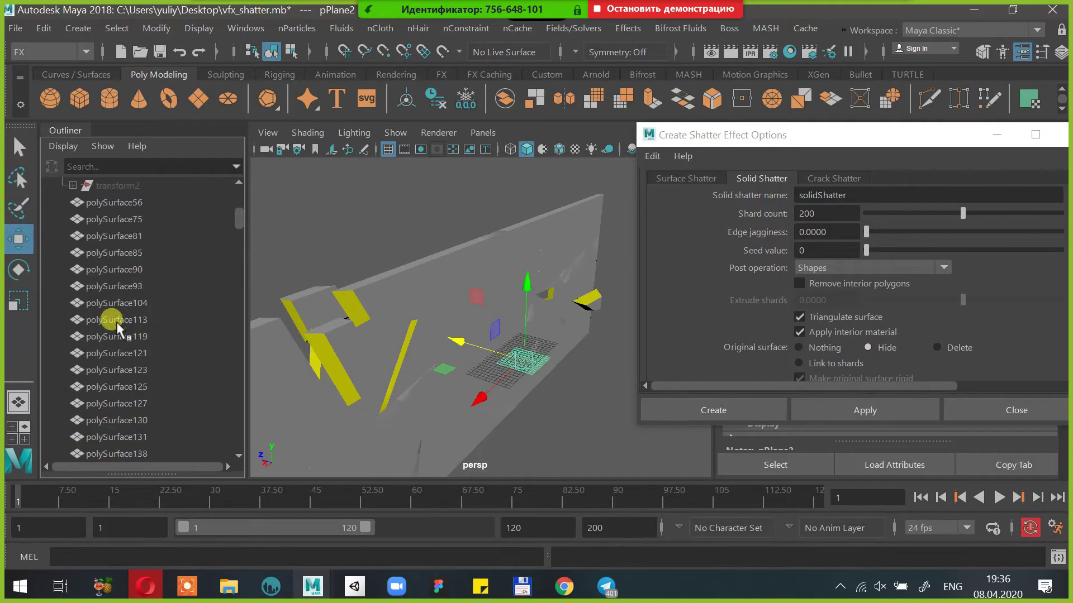
pyautogui.click(133, 201)
pyautogui.scroll(-5, 132, 202)
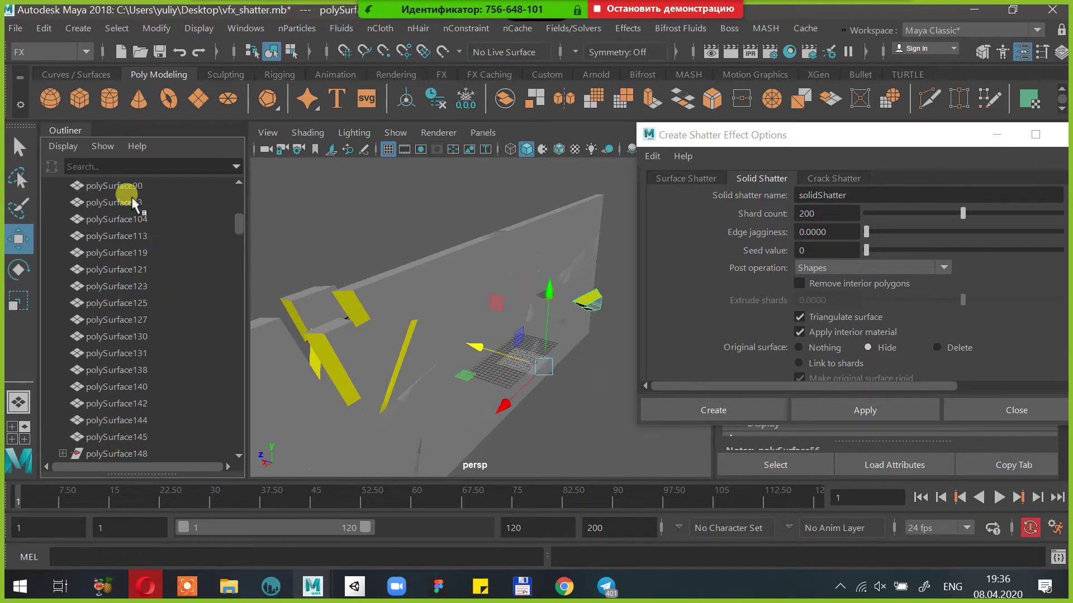
pyautogui.scroll(-10, 132, 197)
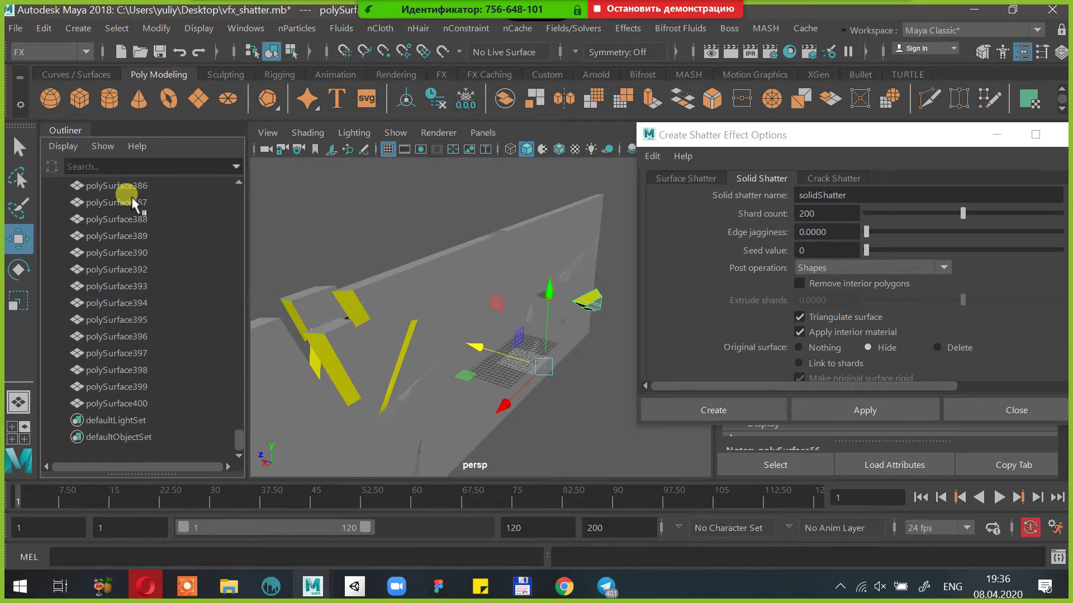
pyautogui.keyDown('shift'); pyautogui.click(134, 397); pyautogui.keyUp('shift')
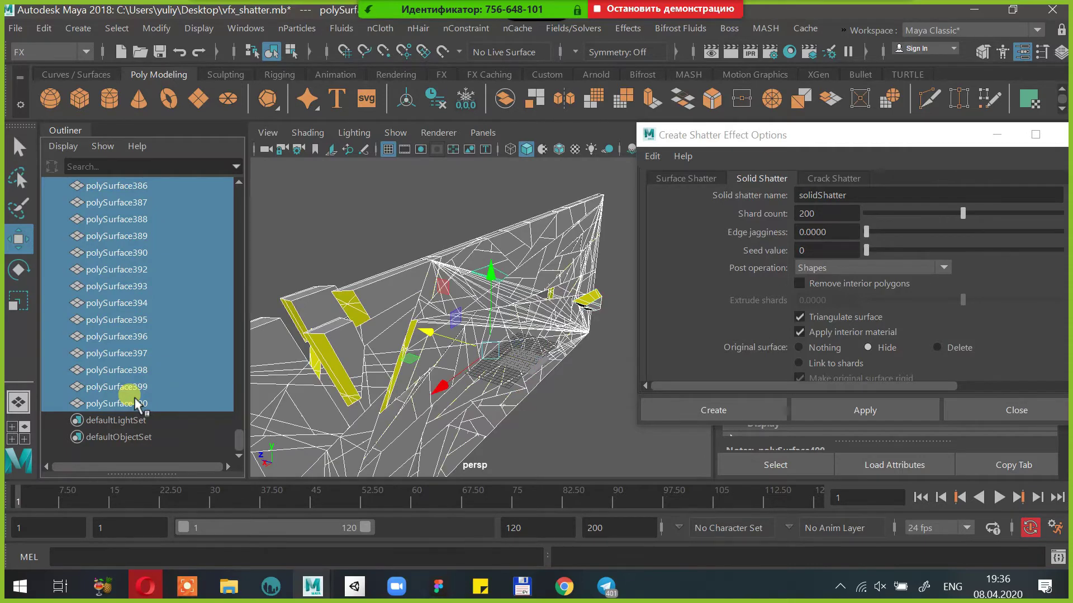
pyautogui.press('Delete')
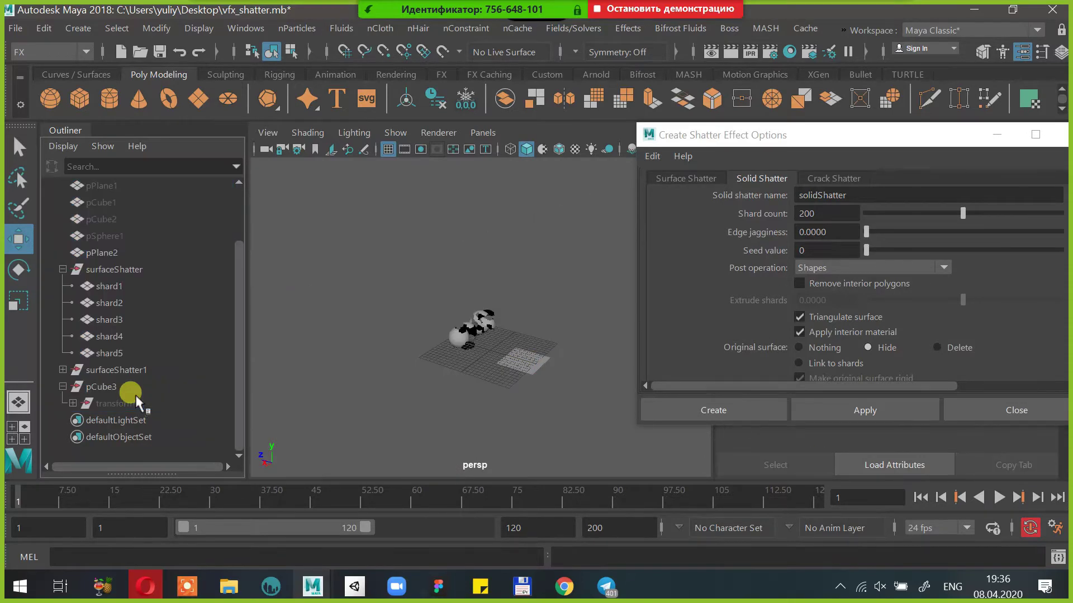
pyautogui.click(123, 383)
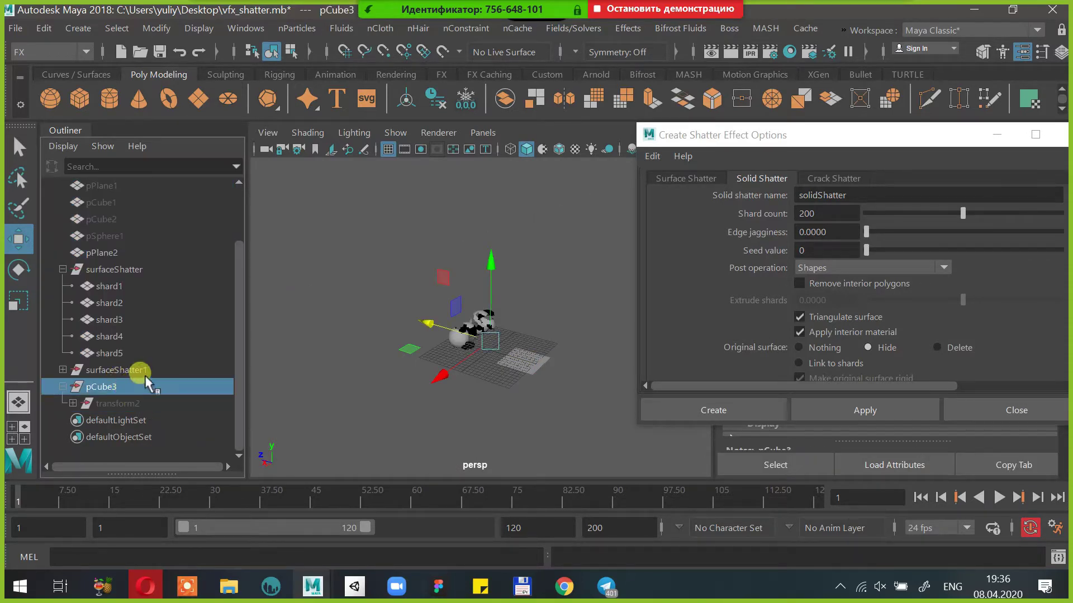
pyautogui.press('Delete')
# Delete both sphere shatter groups, surfaceShatter and surfaceShatter1, together with their shards
pyautogui.click(125, 385)
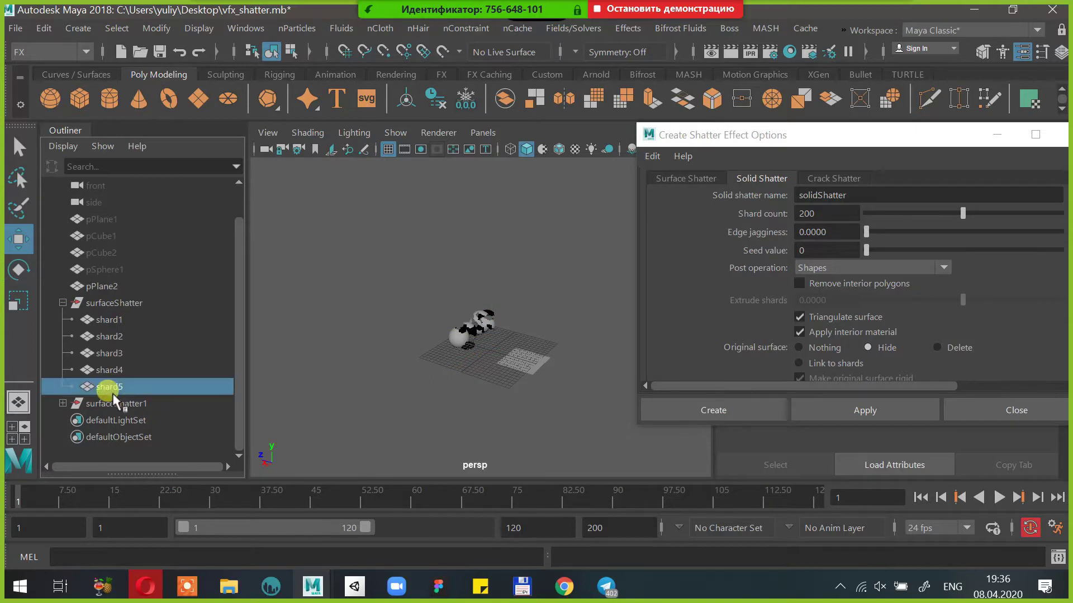
pyautogui.click(62, 403)
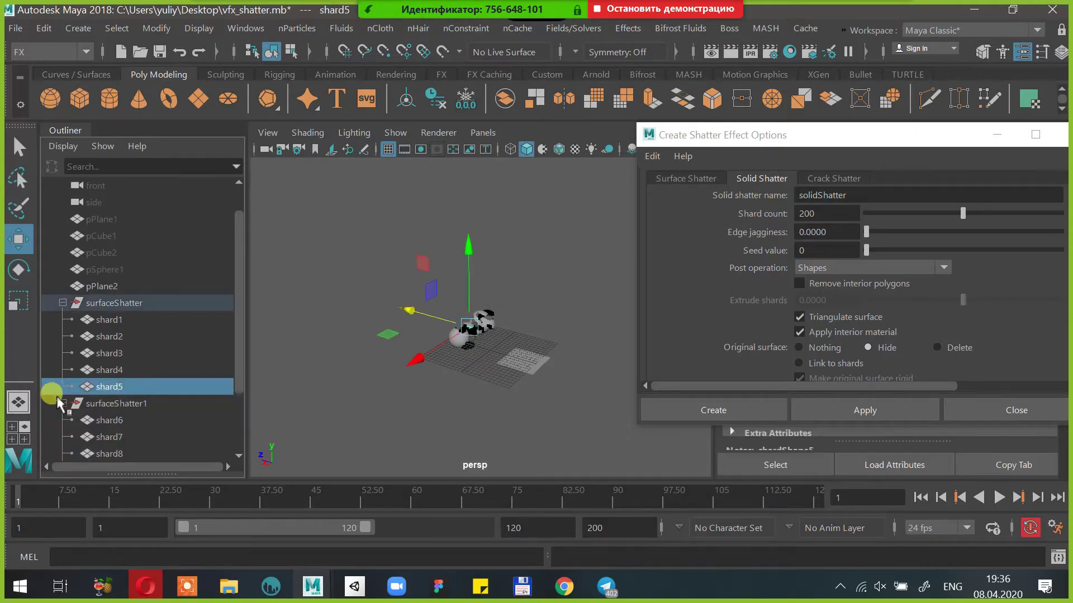
pyautogui.click(92, 402)
pyautogui.keyDown('ctrl'); pyautogui.click(115, 305); pyautogui.keyUp('ctrl')
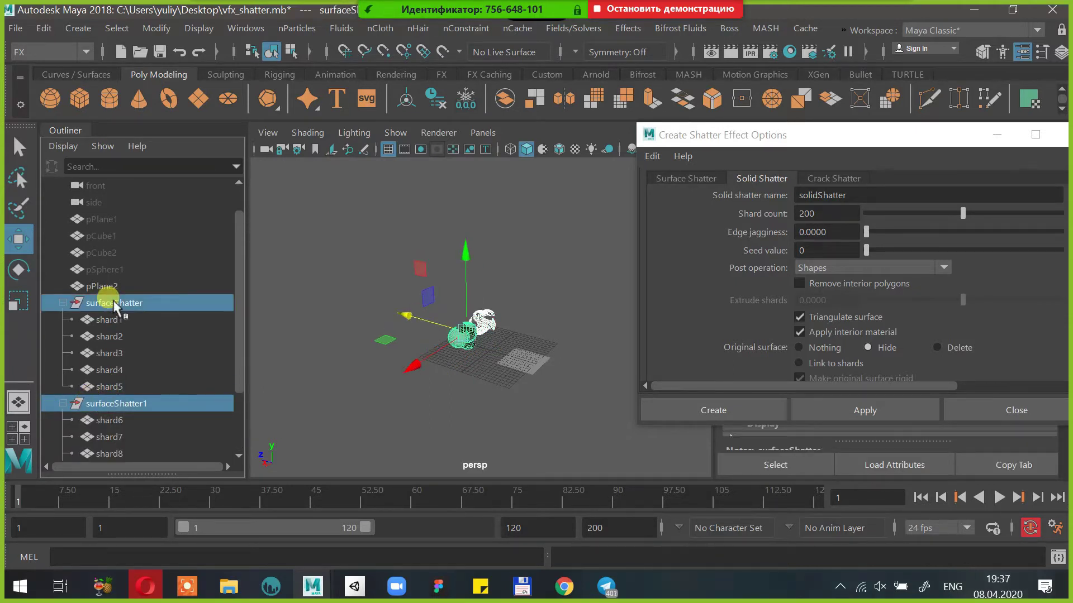
pyautogui.press('Delete')
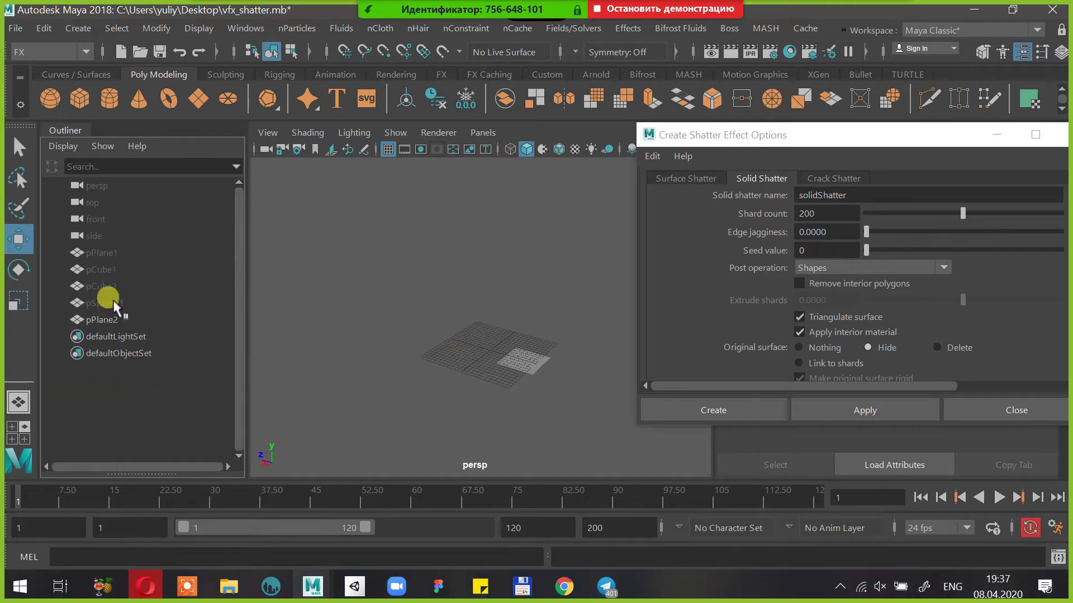
# Unhide the original wall pCube1, duplicate it and move the copy along Z over pPlane2
pyautogui.click(119, 311)
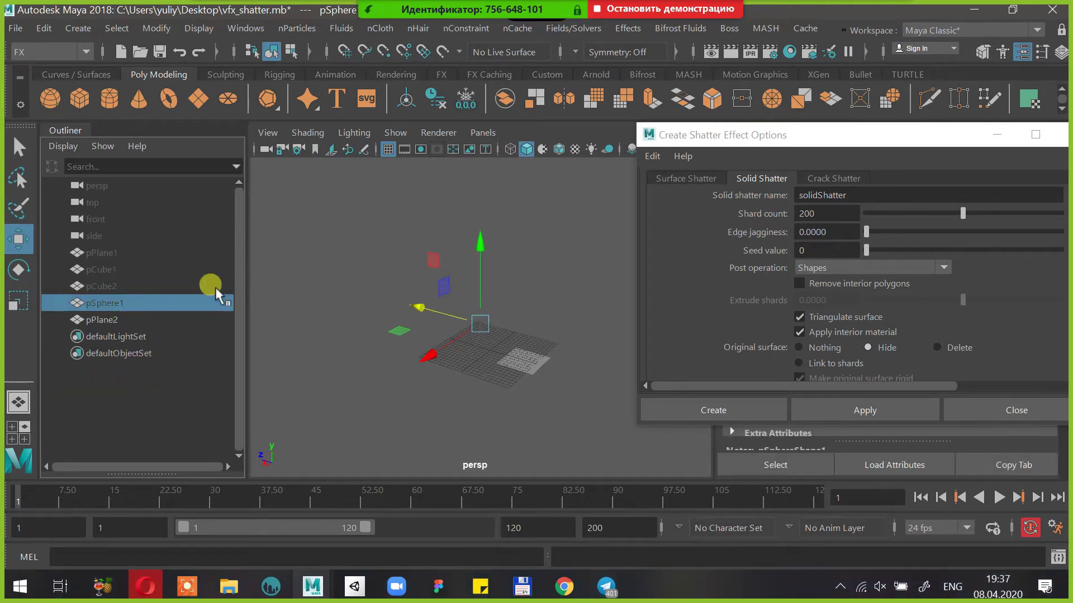
pyautogui.click(160, 286)
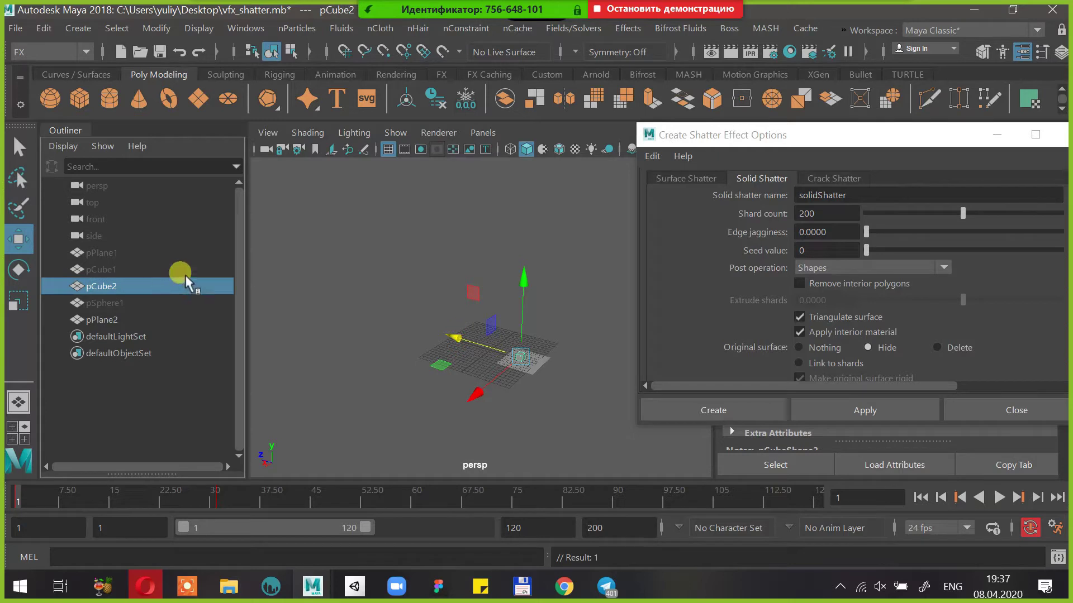
pyautogui.hotkey('ctrl', 'h')
pyautogui.click(143, 269)
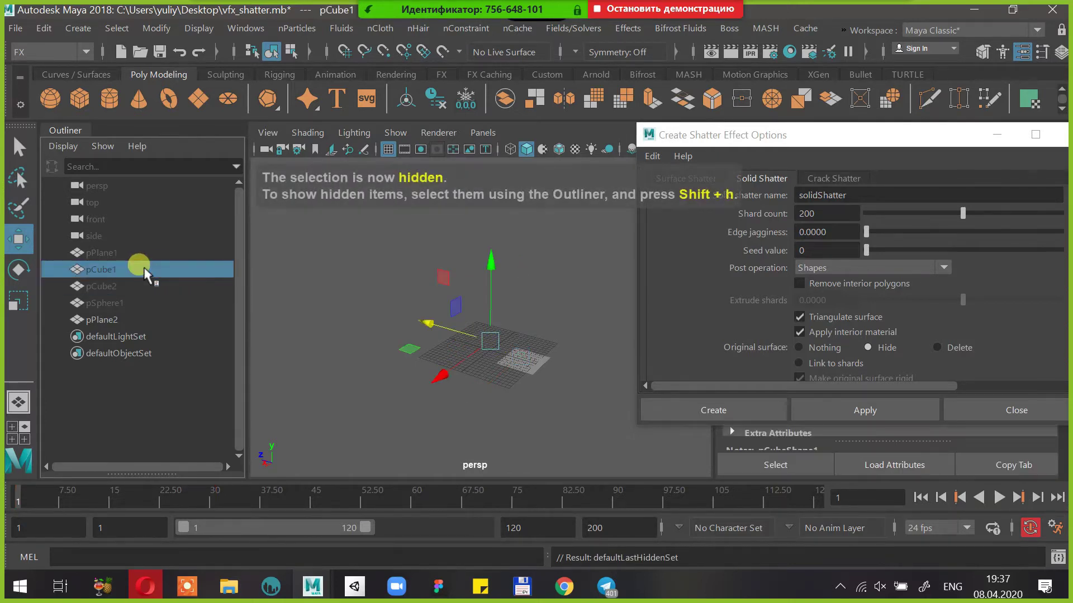
pyautogui.hotkey('shift', 'h')
pyautogui.hotkey('ctrl', 'd')
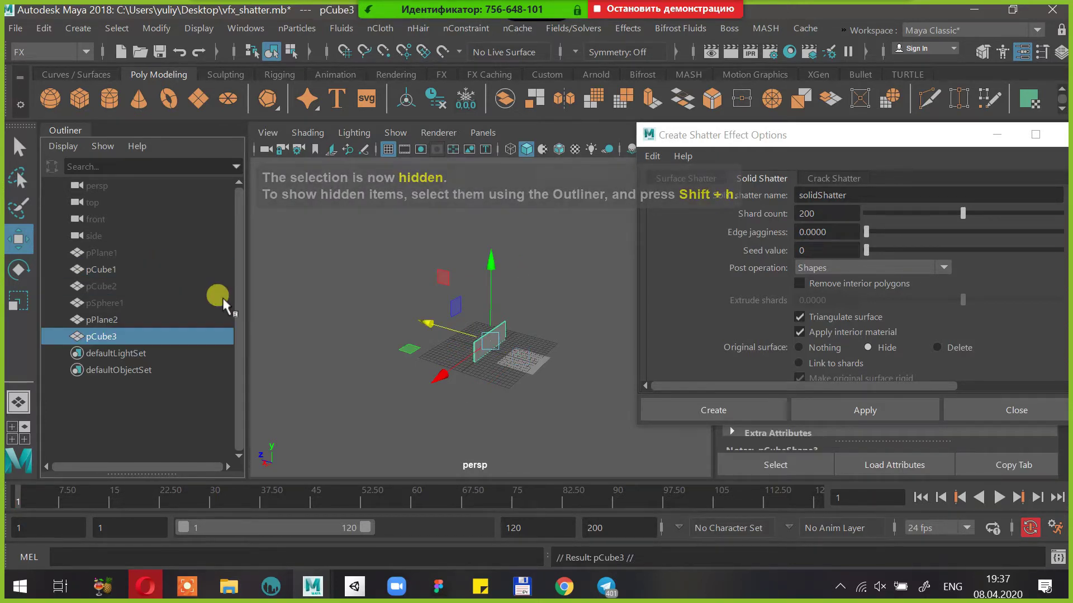
pyautogui.moveTo(434, 324); pyautogui.dragTo(462, 335)
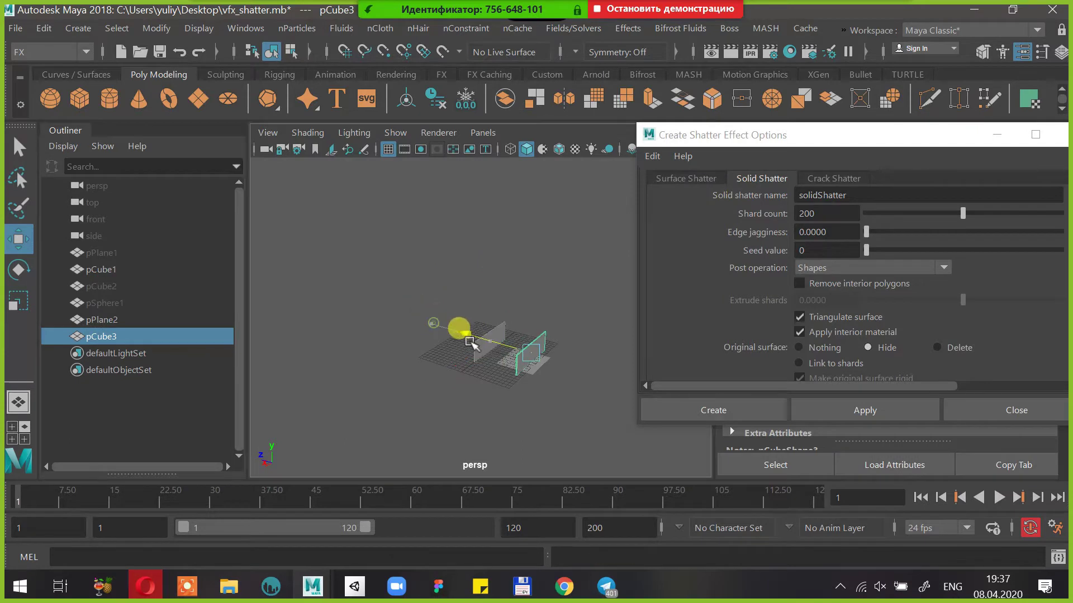
# Hide the original pCube1 and rename its duplicate as wall
pyautogui.click(101, 270)
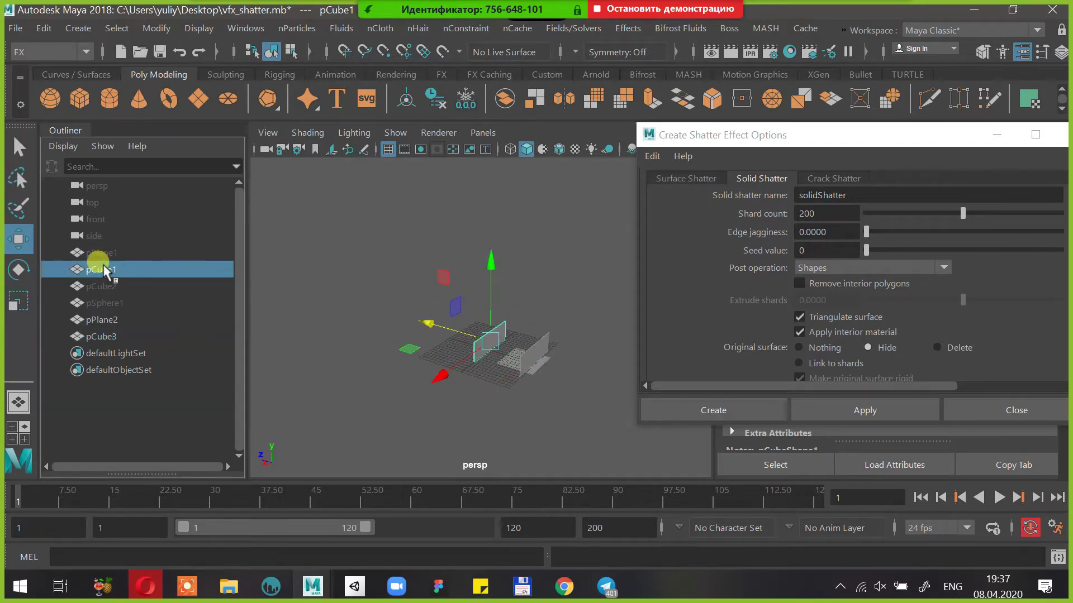
pyautogui.hotkey('ctrl', 'h')
pyautogui.click(208, 323)
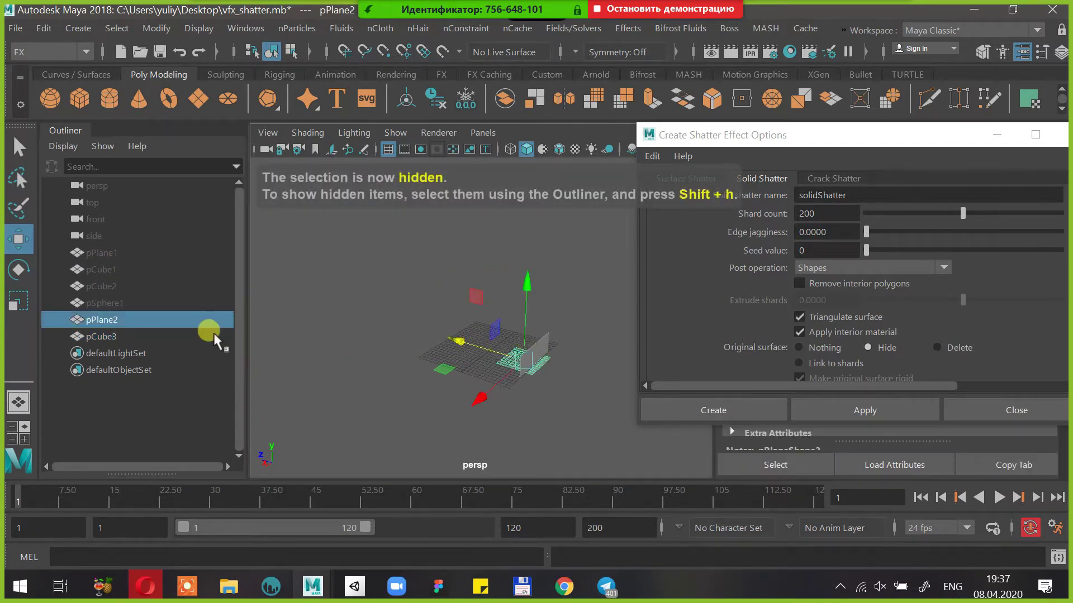
pyautogui.click(202, 337)
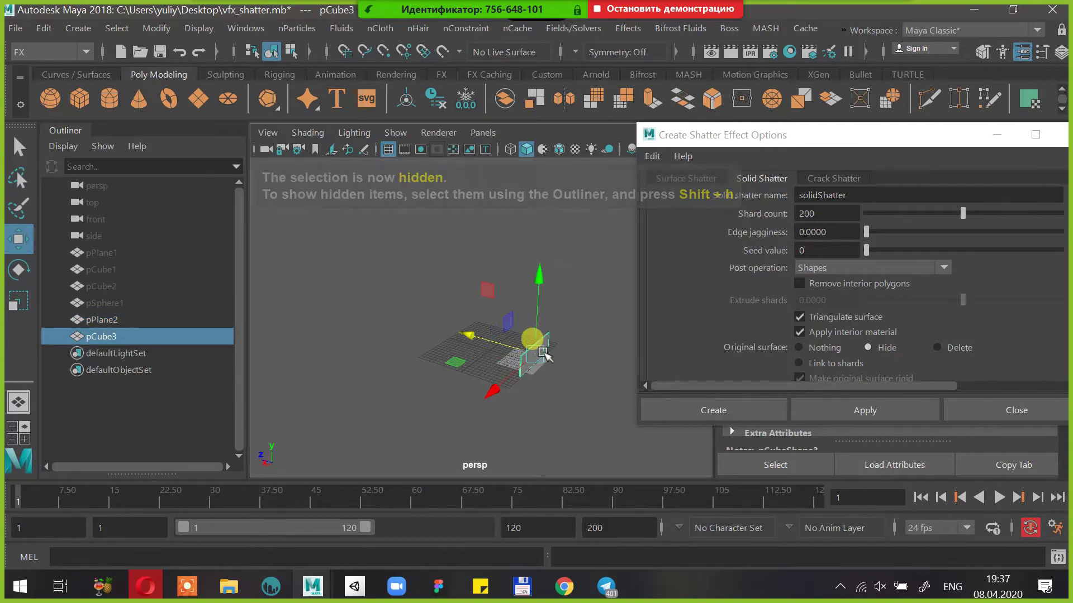
pyautogui.doubleClick(203, 337)
pyautogui.write('wall')
pyautogui.press('Return')
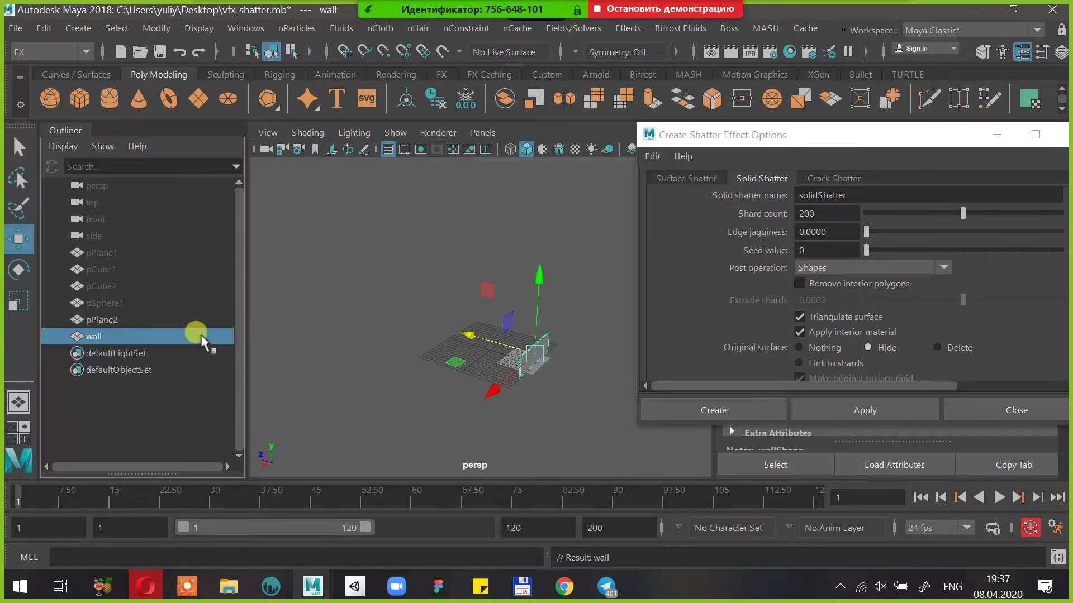
# Create a solid shatter of the wall with 5 shards, the Shapes post operation and the original surface hidden
pyautogui.doubleClick(825, 211)
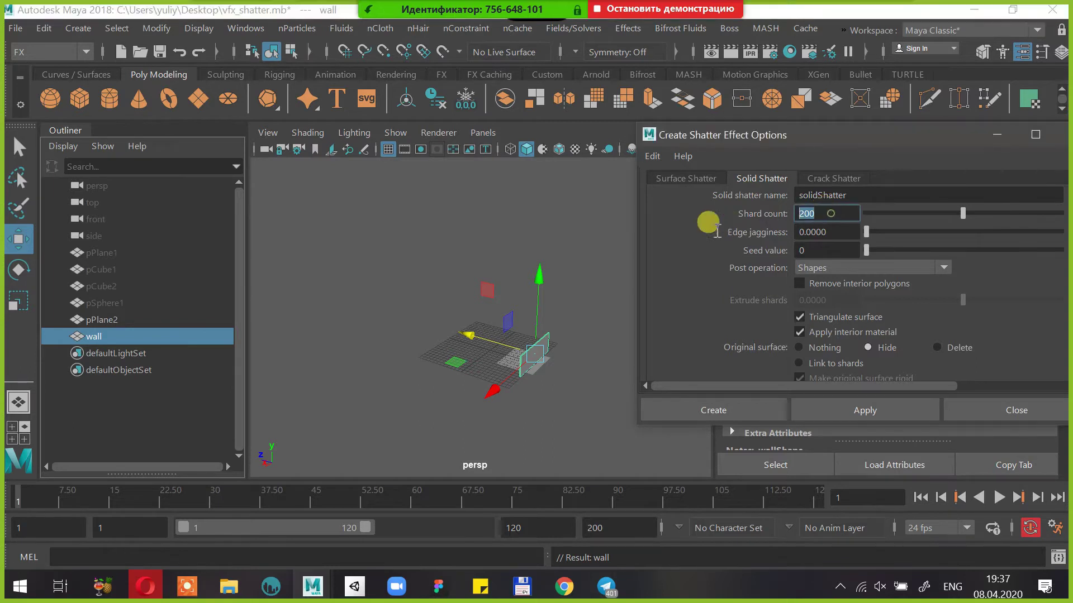
pyautogui.write('5')
pyautogui.press('Return')
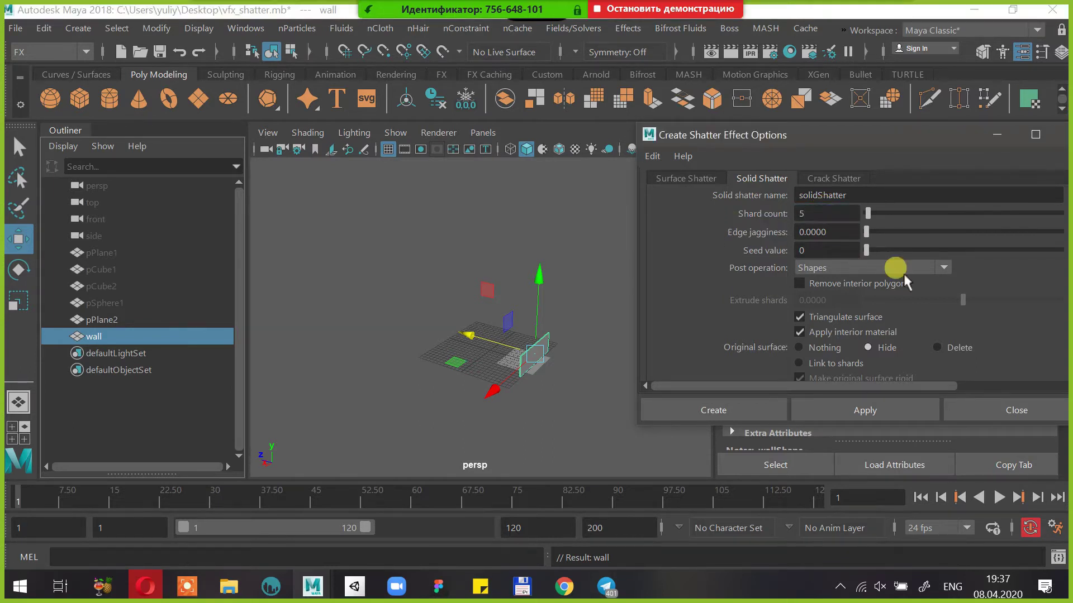
pyautogui.click(865, 269)
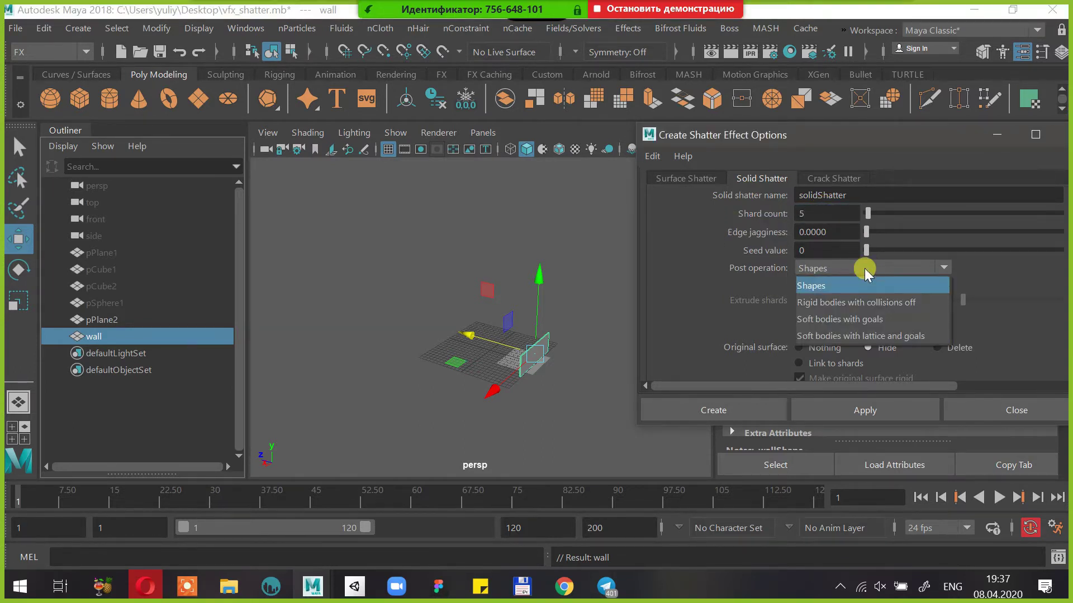
pyautogui.click(864, 268)
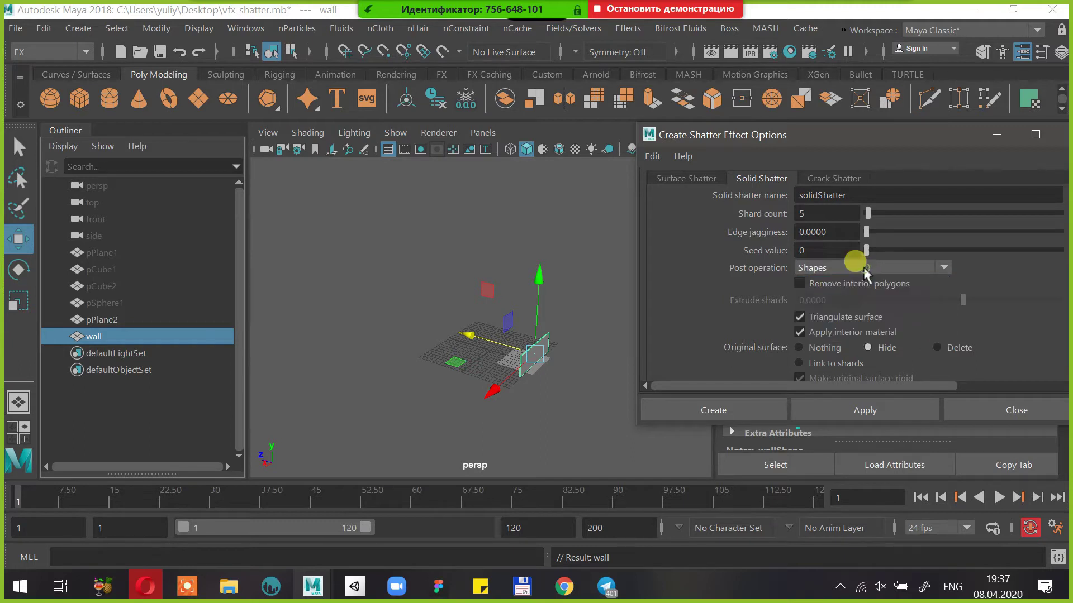
pyautogui.scroll(-1, 766, 273)
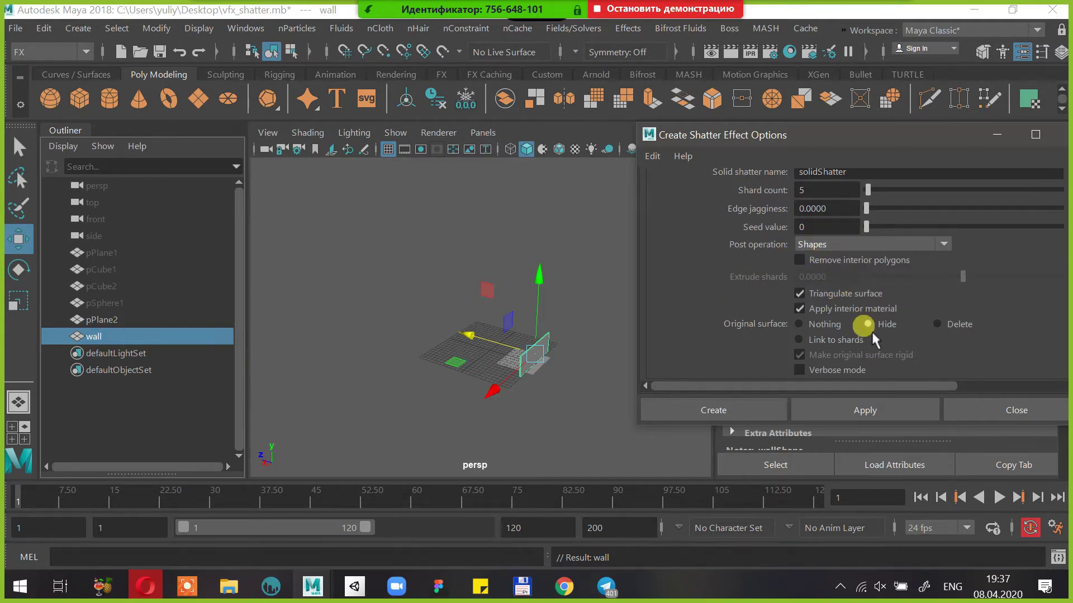
pyautogui.scroll(1, 852, 340)
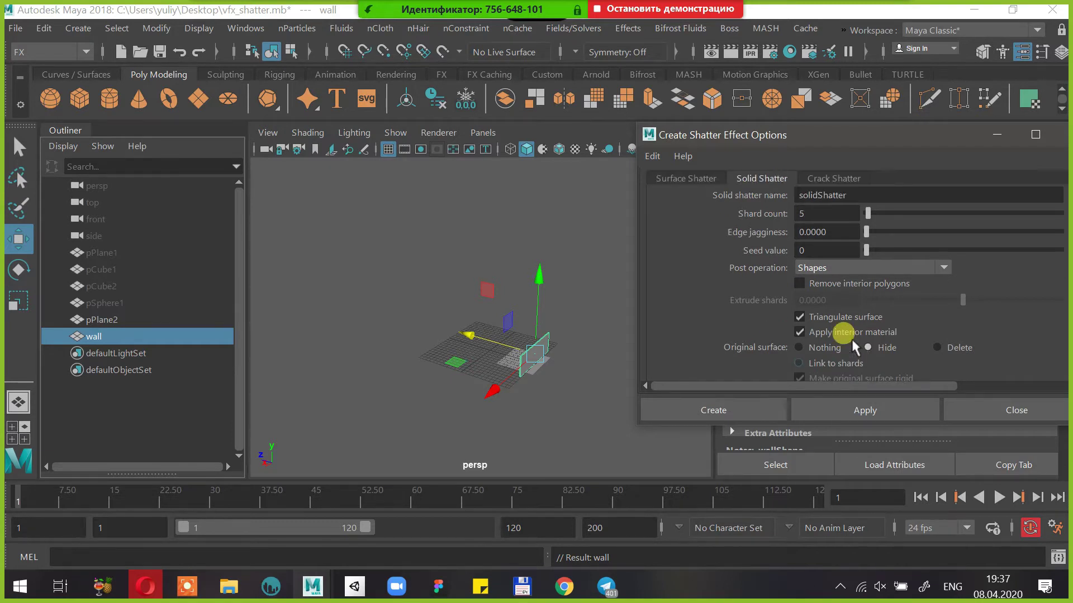
pyautogui.click(741, 407)
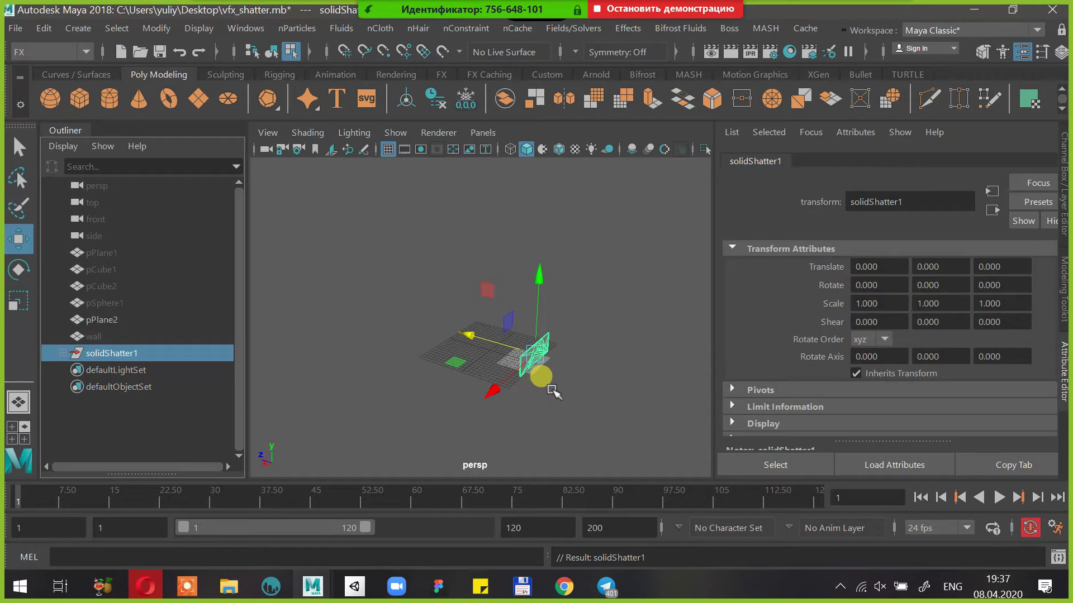
# Expand the solidShatter1 group, select shard1 and frame it in the view
pyautogui.hotkey('alt', 'shift')
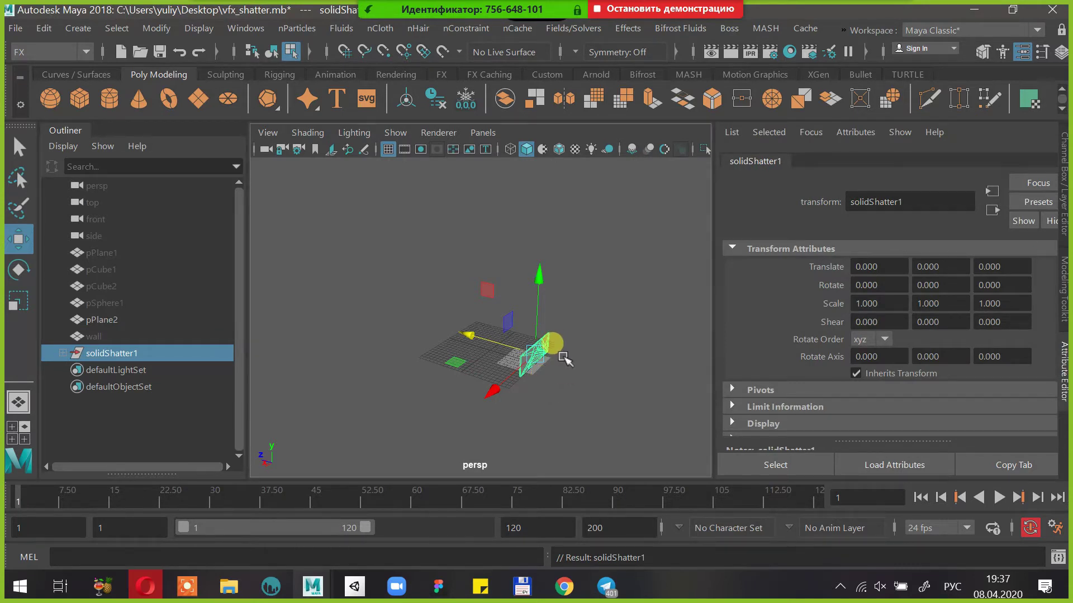
pyautogui.hotkey('alt', 'shift')
pyautogui.click(61, 353)
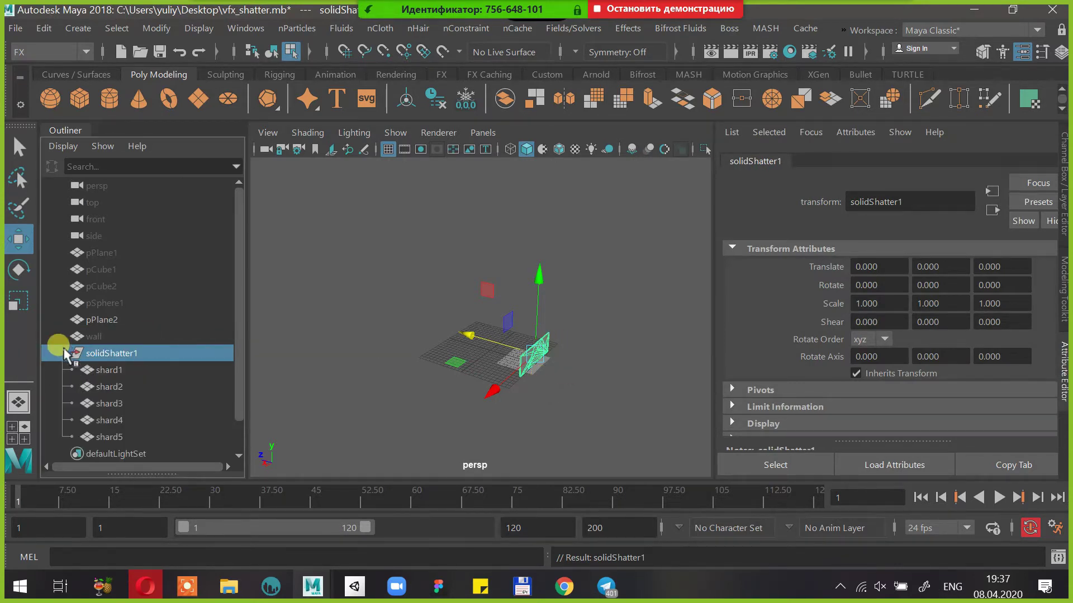
pyautogui.click(108, 370)
pyautogui.press('f')
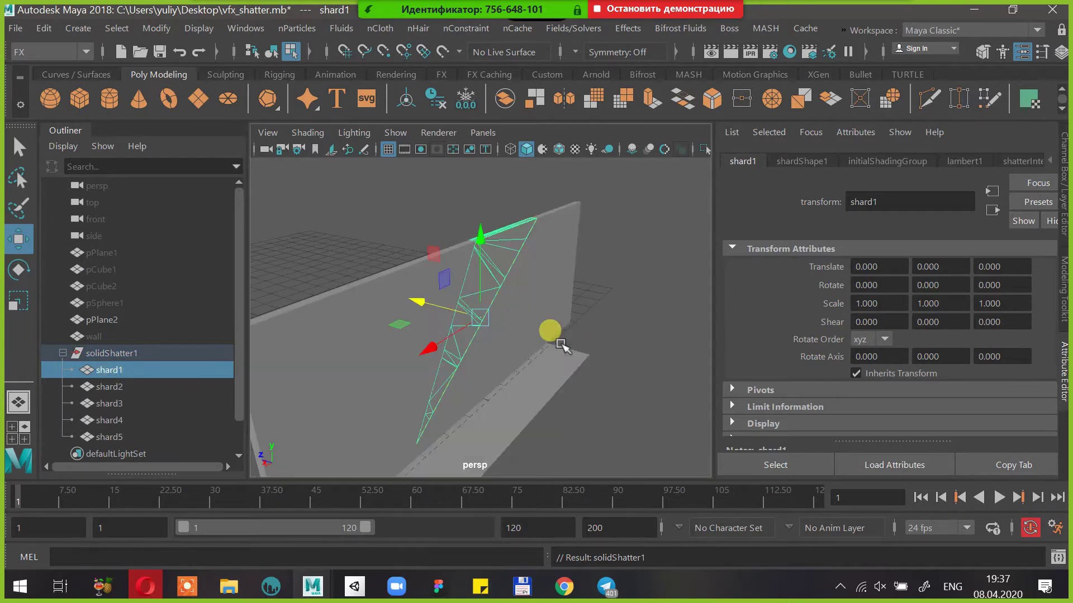
# Try pulling shard3 at the wall's upper corner out of the wall along Z
pyautogui.click(538, 266)
pyautogui.rightClick(561, 229)
pyautogui.moveTo(570, 241); pyautogui.dragTo(650, 30, button='right')
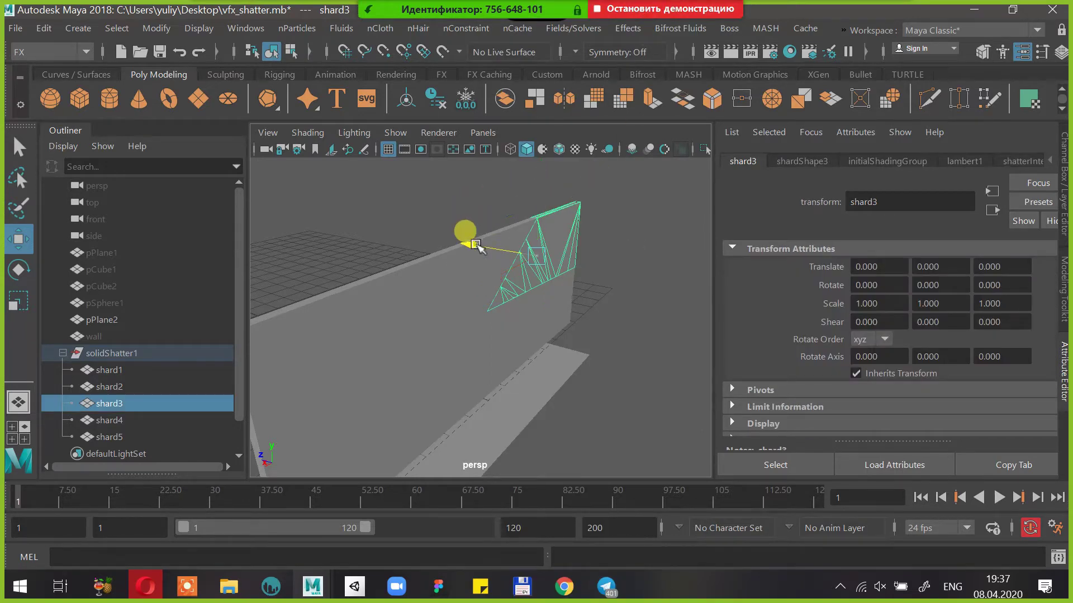
pyautogui.moveTo(476, 245); pyautogui.dragTo(514, 252)
# Try moving shard2 and shard1 out of the wall along Z, undoing each move
pyautogui.click(465, 277)
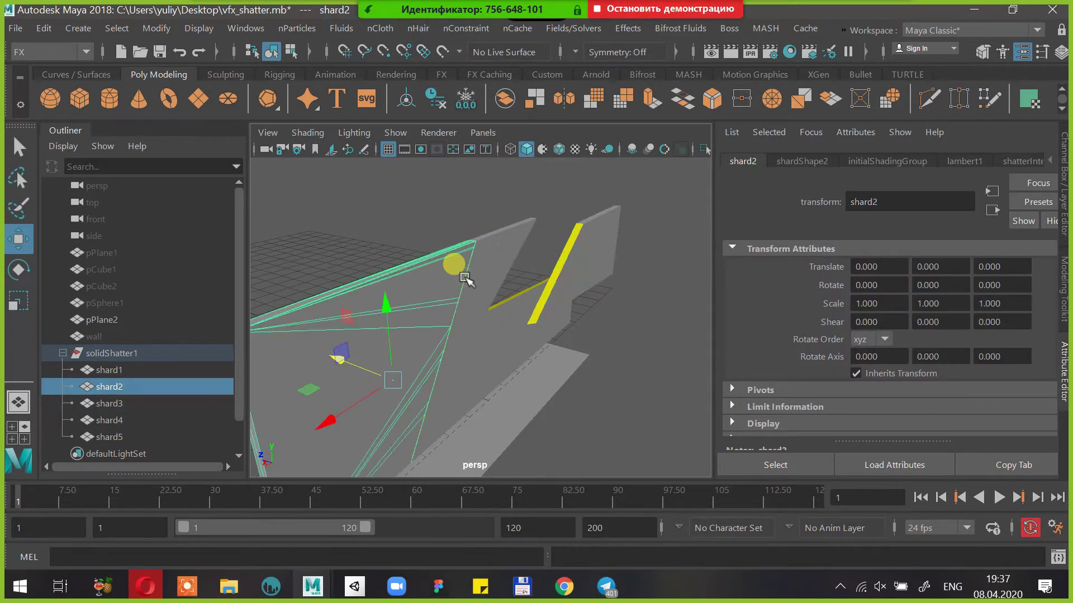
pyautogui.moveTo(343, 369); pyautogui.dragTo(306, 364)
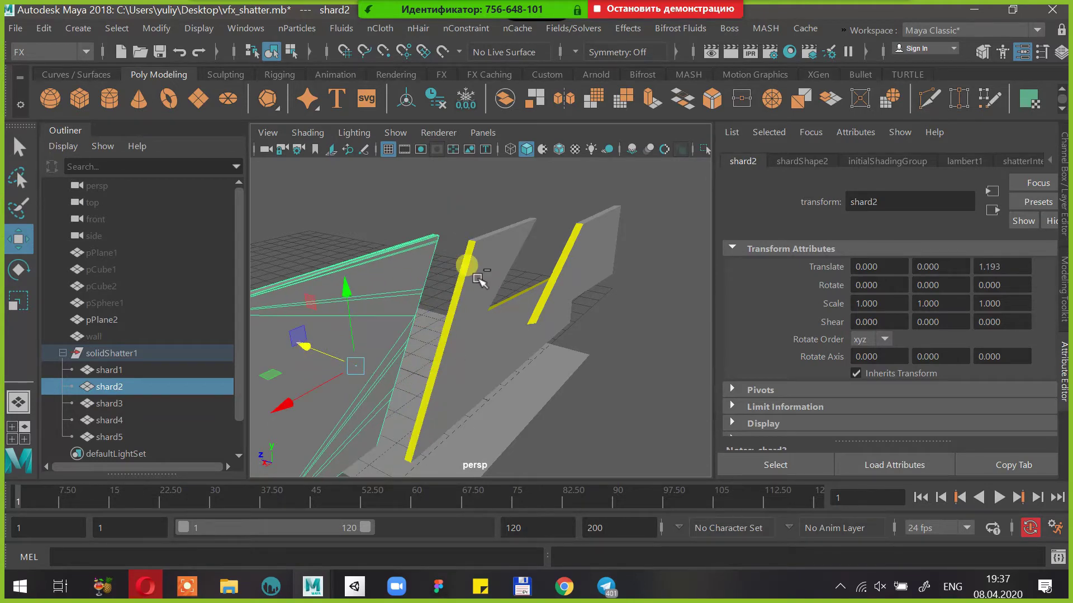
pyautogui.hotkey('ctrl', 'z')
pyautogui.click(492, 234)
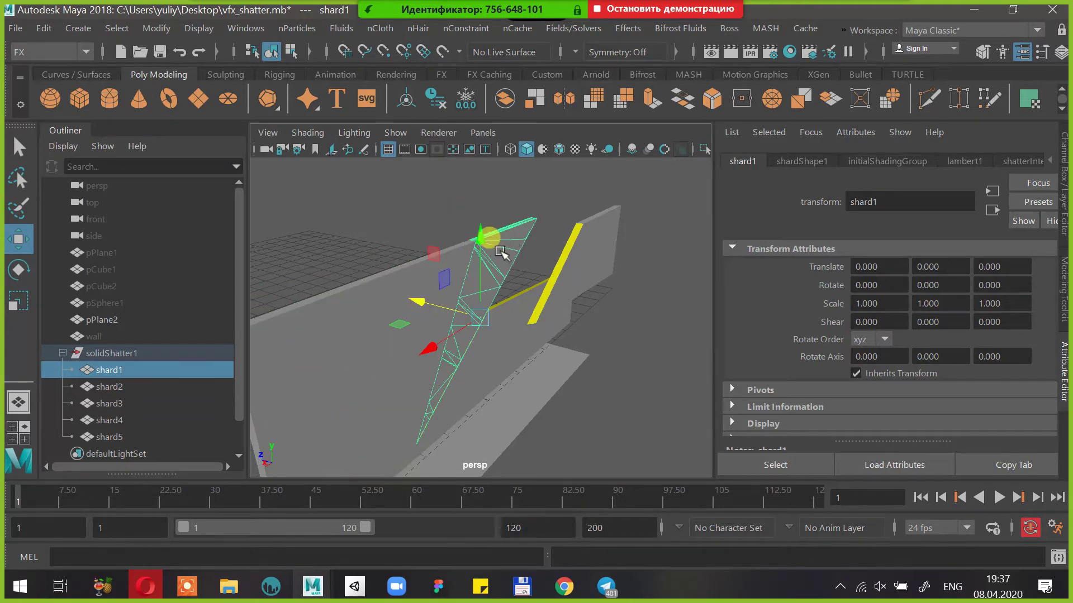
pyautogui.moveTo(417, 302); pyautogui.dragTo(496, 331)
pyautogui.hotkey('ctrl', 'z')
pyautogui.click(509, 353)
pyautogui.hotkey('ctrl', 'z')
# Undo the remaining shard changes back through the first move of shard3
pyautogui.keyDown('alt'); pyautogui.moveTo(615, 294); pyautogui.dragTo(555, 280); pyautogui.keyUp('alt')
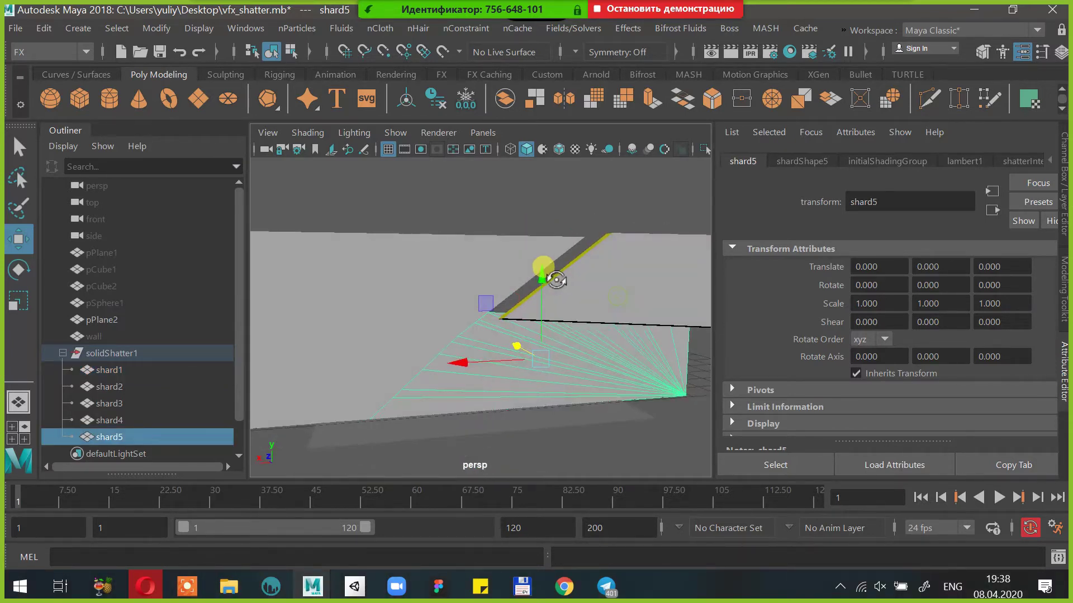
pyautogui.hotkey('ctrl', 'z')
pyautogui.hotkey('ctrl', 'z')
pyautogui.hotkey('ctrl', 'z')
pyautogui.hotkey('ctrl', 'z')
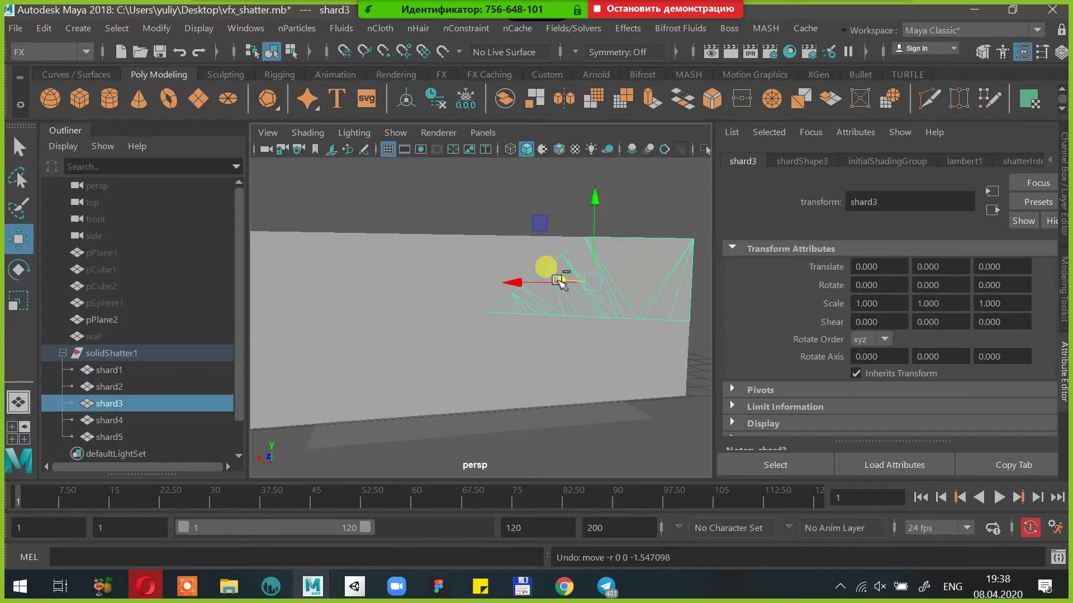
# Move shard3 out of the wall by about -1.745 along Z and assign it the existing material lambert1
pyautogui.keyDown('alt'); pyautogui.moveTo(539, 375); pyautogui.dragTo(594, 401); pyautogui.keyUp('alt')
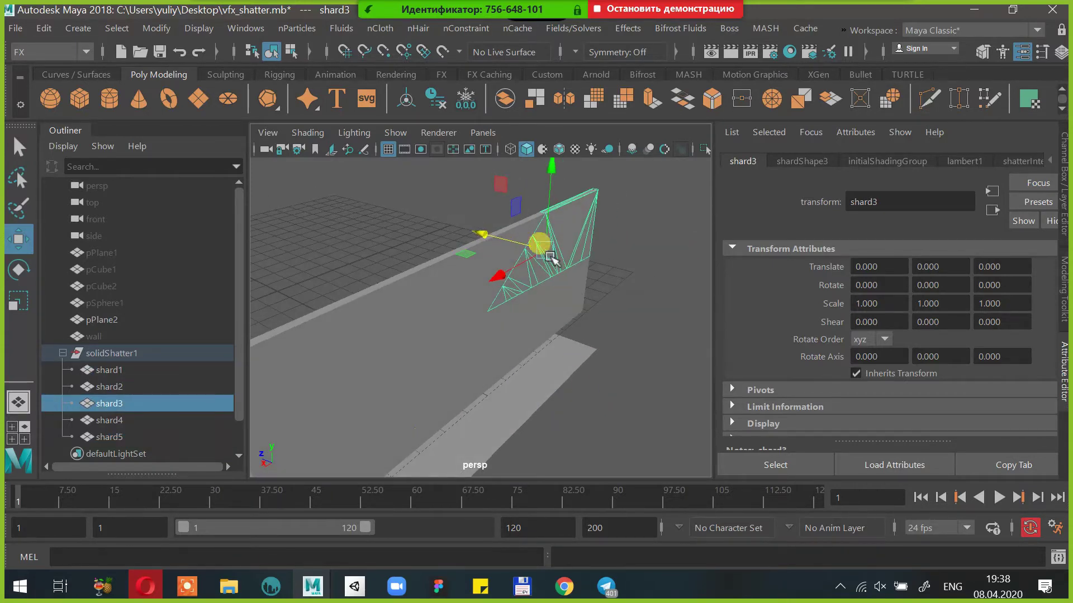
pyautogui.moveTo(479, 230); pyautogui.dragTo(518, 235)
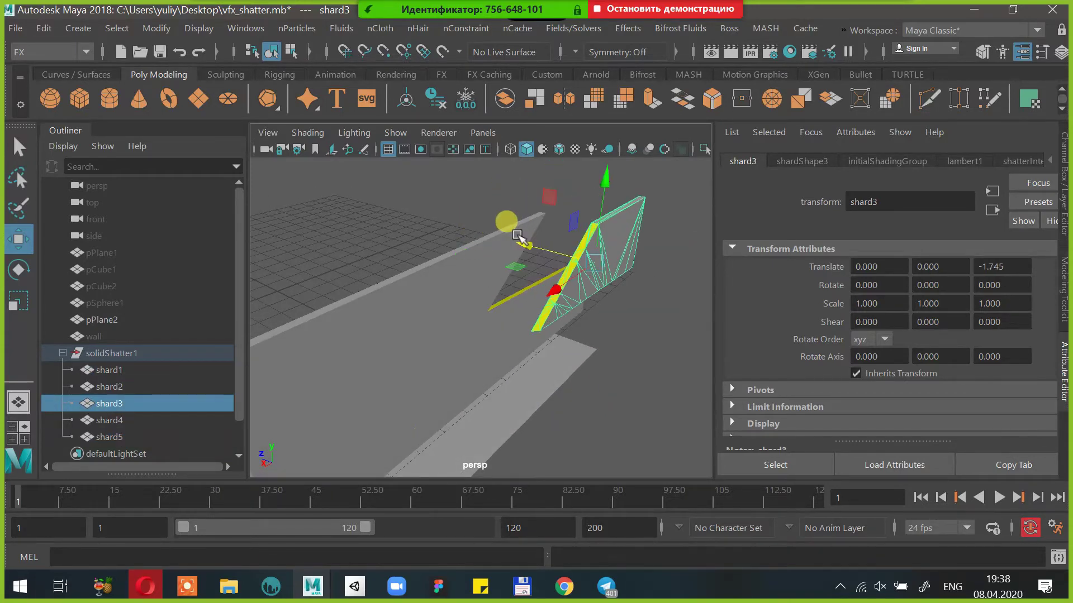
pyautogui.rightClick(620, 265)
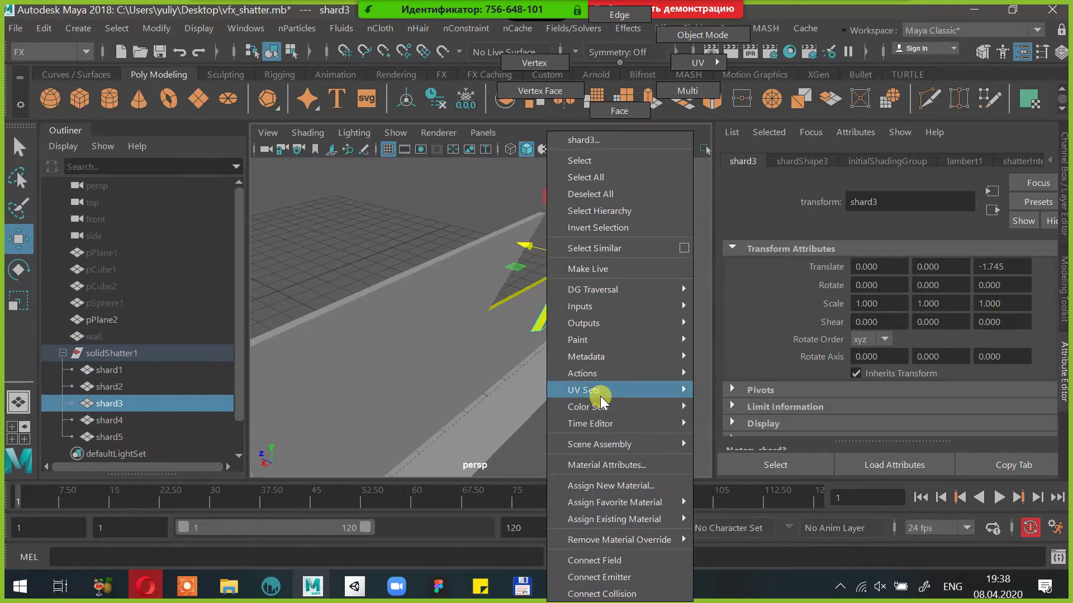
pyautogui.moveTo(626, 515)
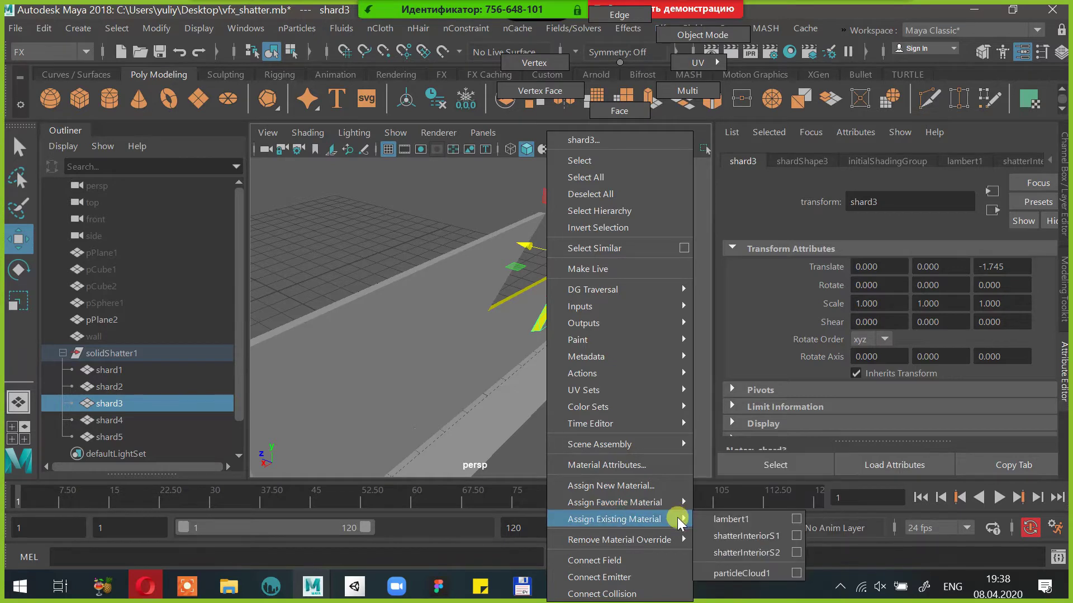
pyautogui.click(706, 515)
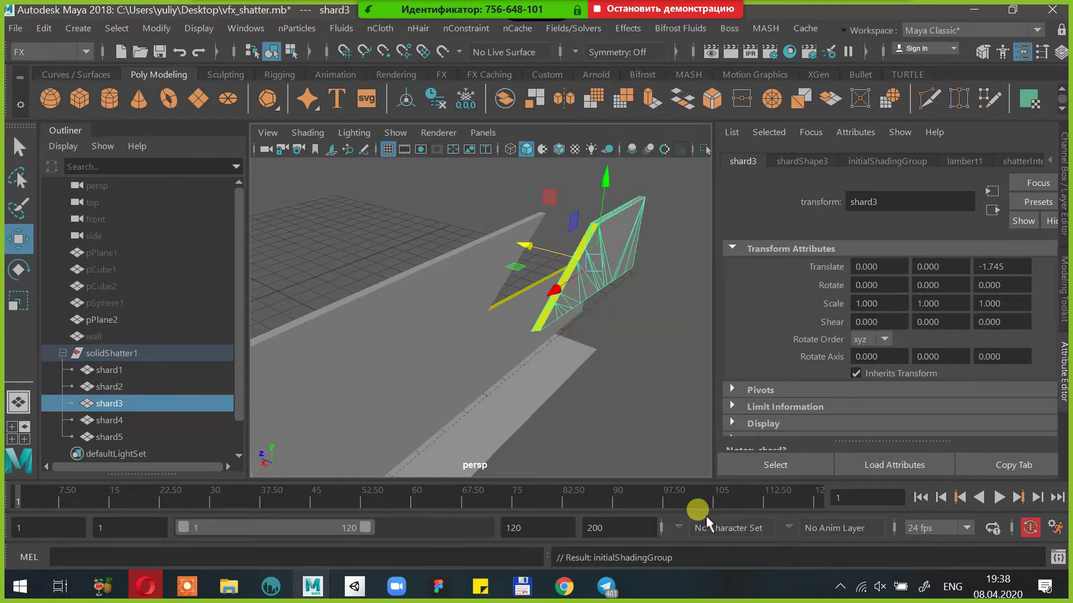
# Undo shard3's move out of the wall and delete the solidShatter1 group
pyautogui.click(488, 316)
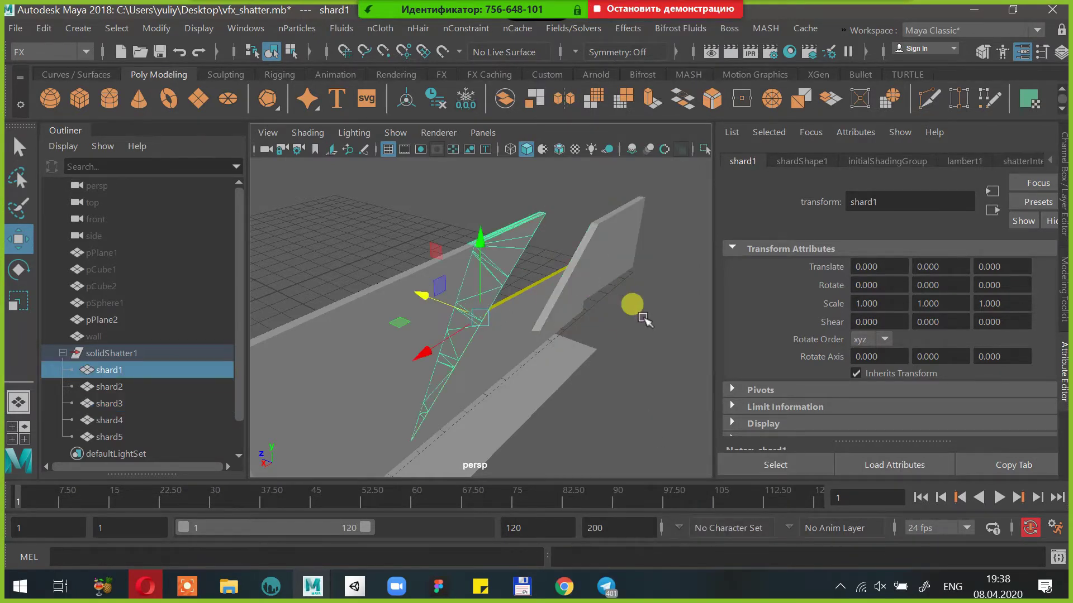
pyautogui.keyDown('alt'); pyautogui.moveTo(641, 317); pyautogui.dragTo(617, 311); pyautogui.keyUp('alt')
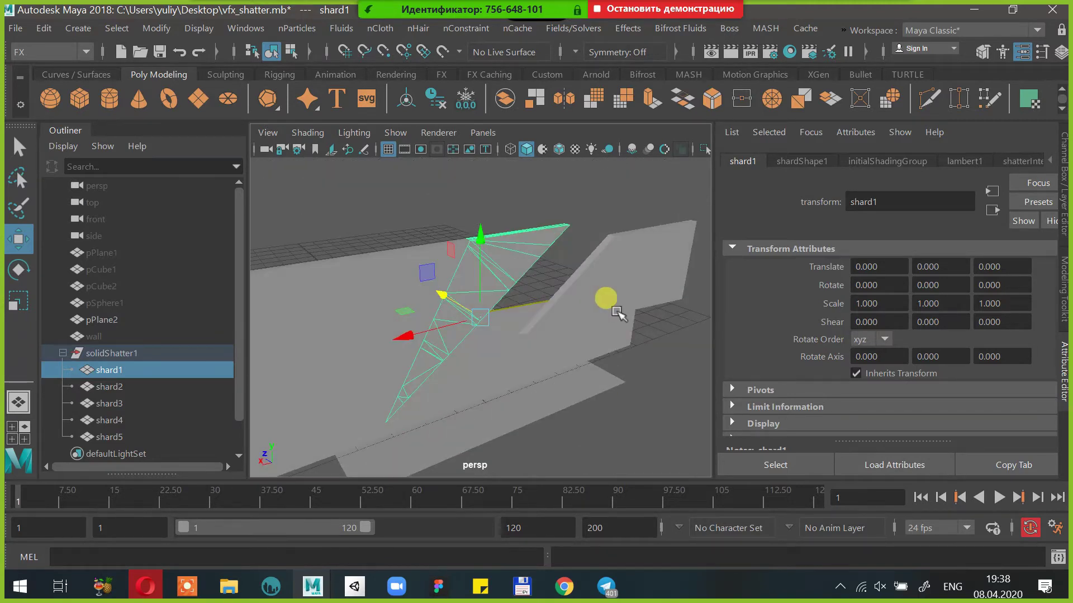
pyautogui.click(617, 311)
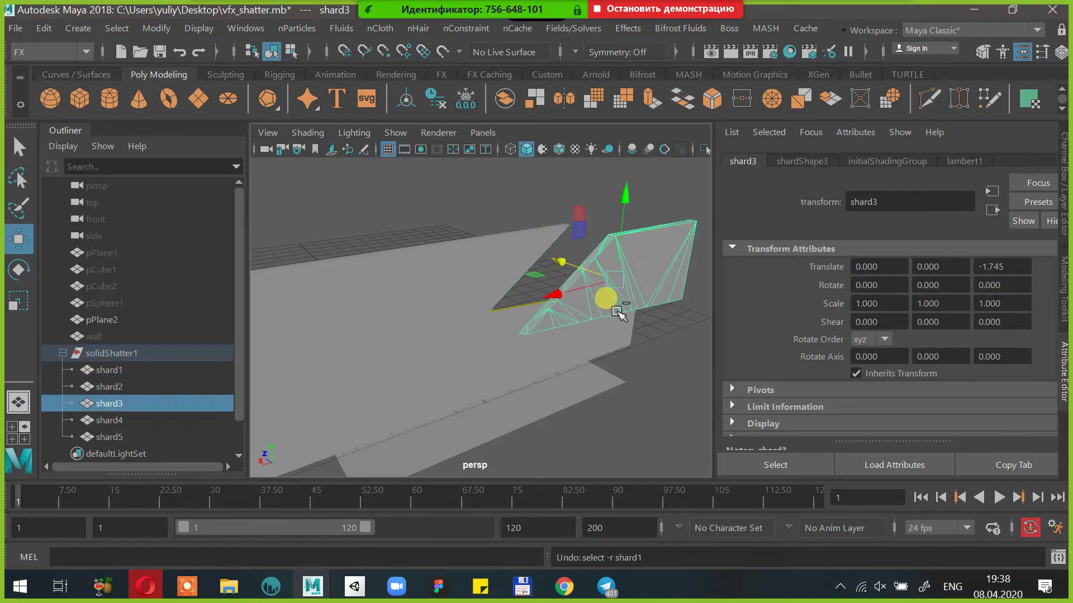
pyautogui.hotkey('ctrl', 'z')
pyautogui.click(560, 356)
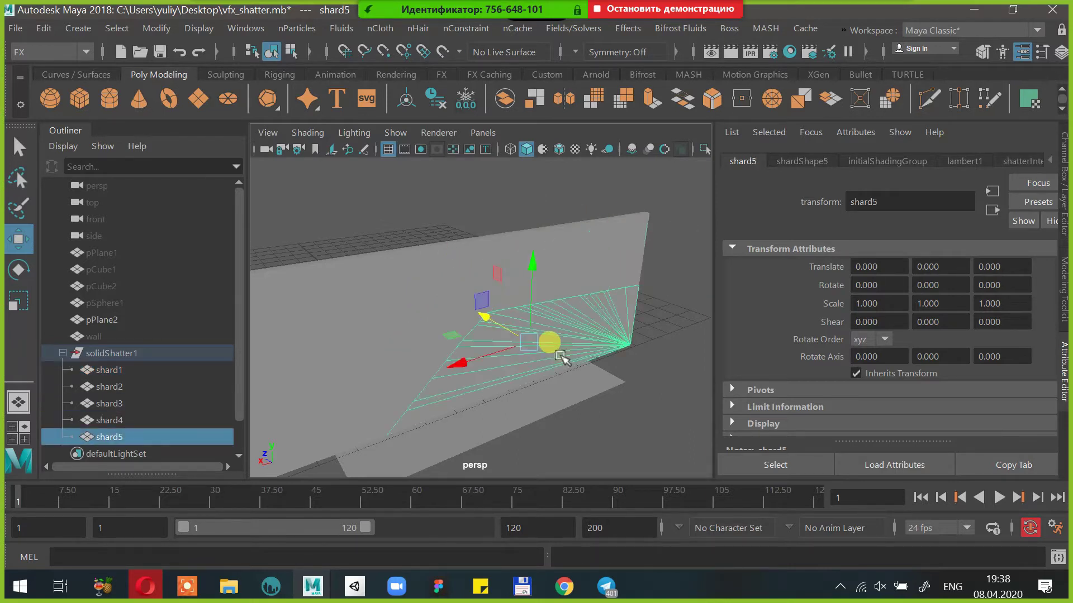
pyautogui.click(154, 353)
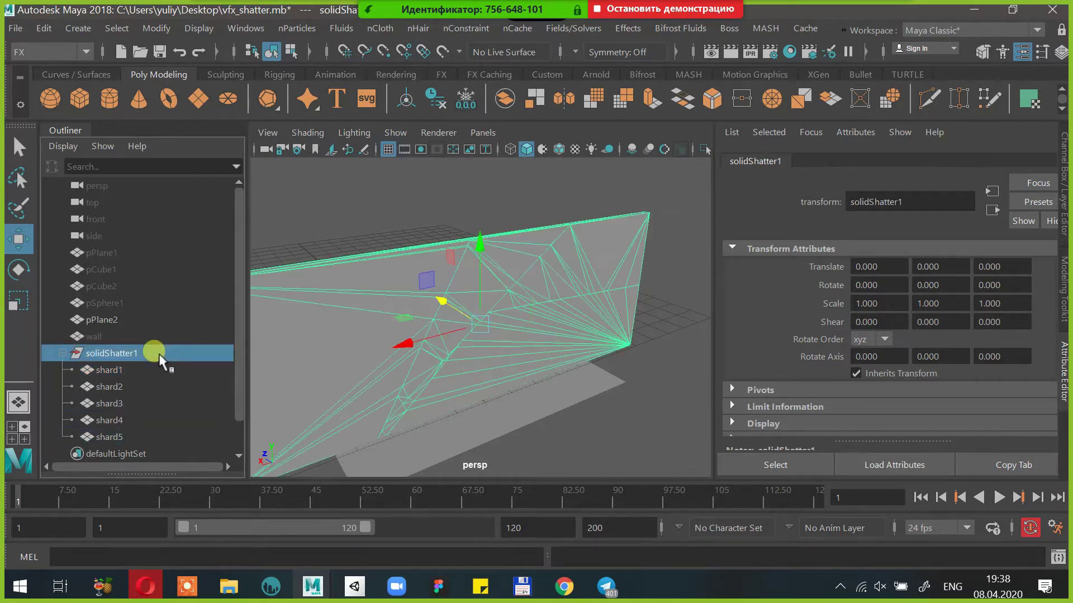
pyautogui.press('Delete')
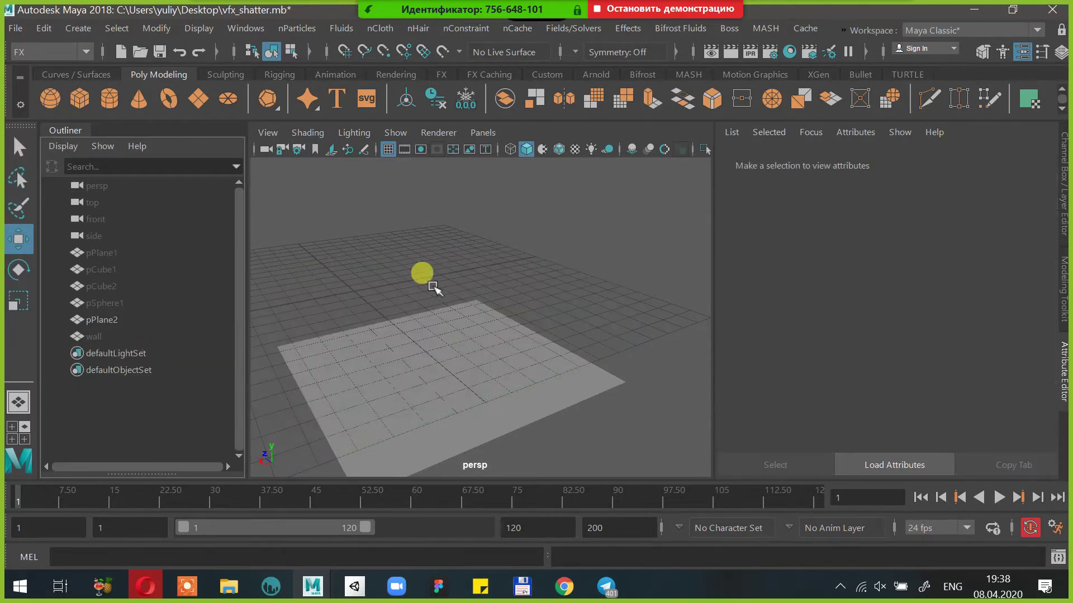
# Set the subdivisions width and height of pPlane2 to 30 each
pyautogui.keyDown('alt'); pyautogui.moveTo(430, 282); pyautogui.dragTo(503, 321); pyautogui.keyUp('alt')
pyautogui.click(440, 316)
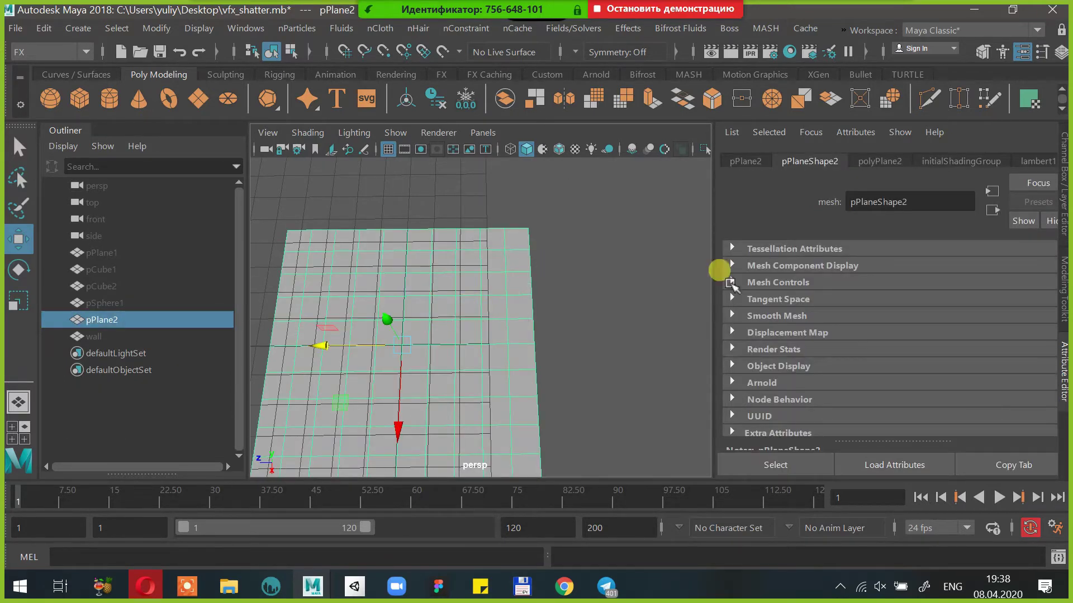
pyautogui.click(888, 161)
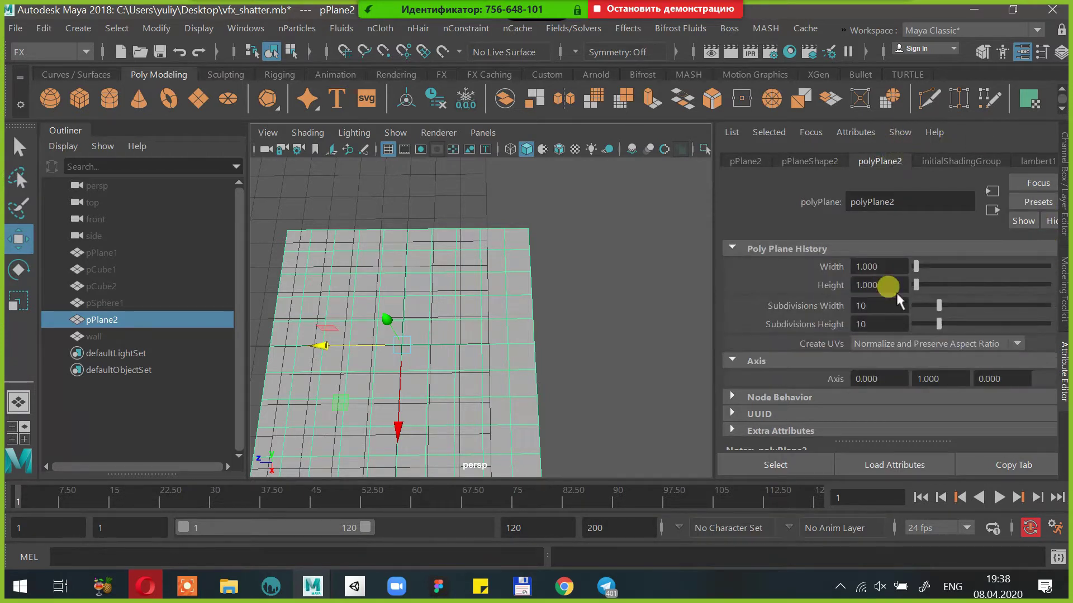
pyautogui.write('30')
pyautogui.press('Tab')
pyautogui.write('30')
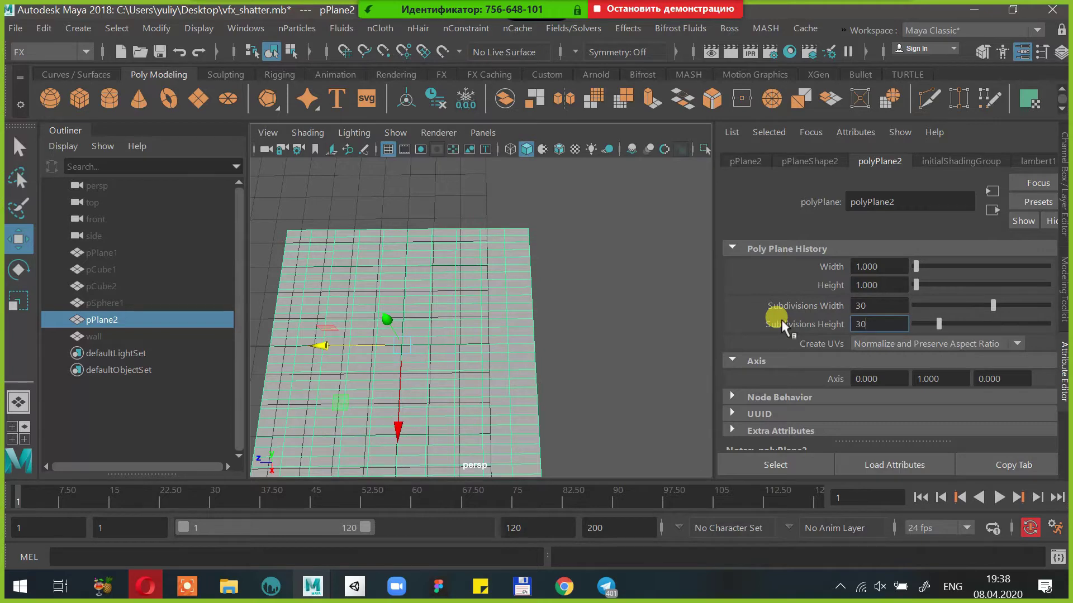
pyautogui.press('Tab')
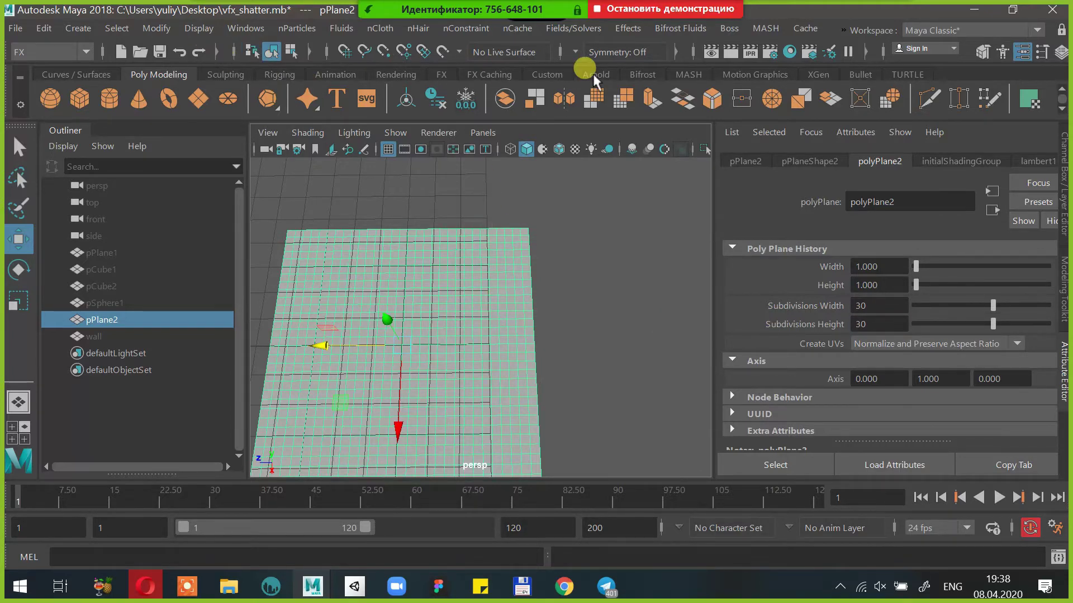
# Create a Crack Shatter on pPlane2 from a vertex near its centre, with crack count 5, crack length 200 and the original surface hidden
pyautogui.click(631, 29)
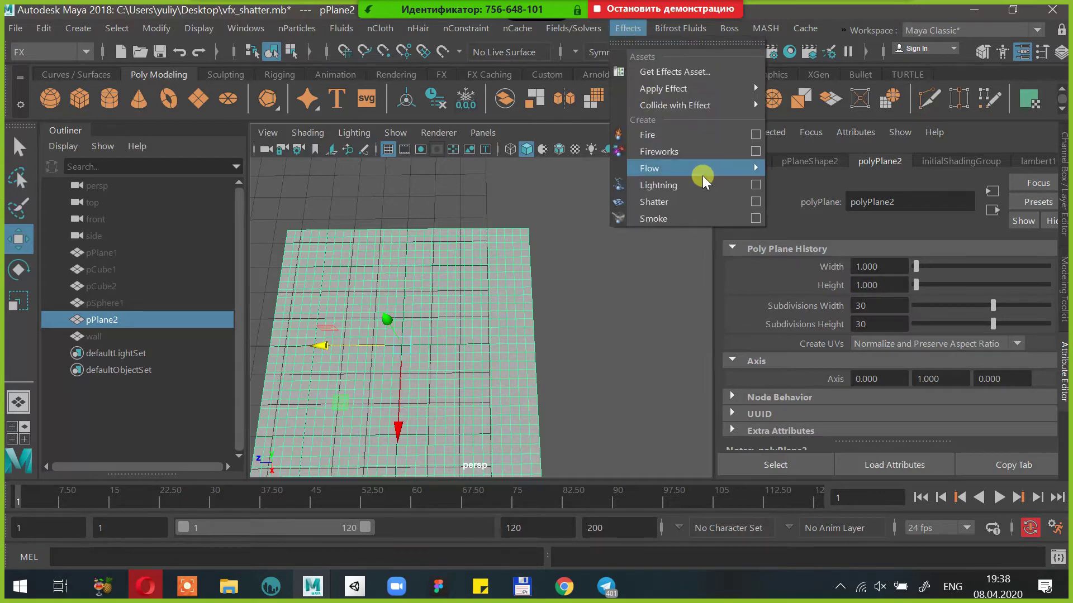
pyautogui.click(754, 202)
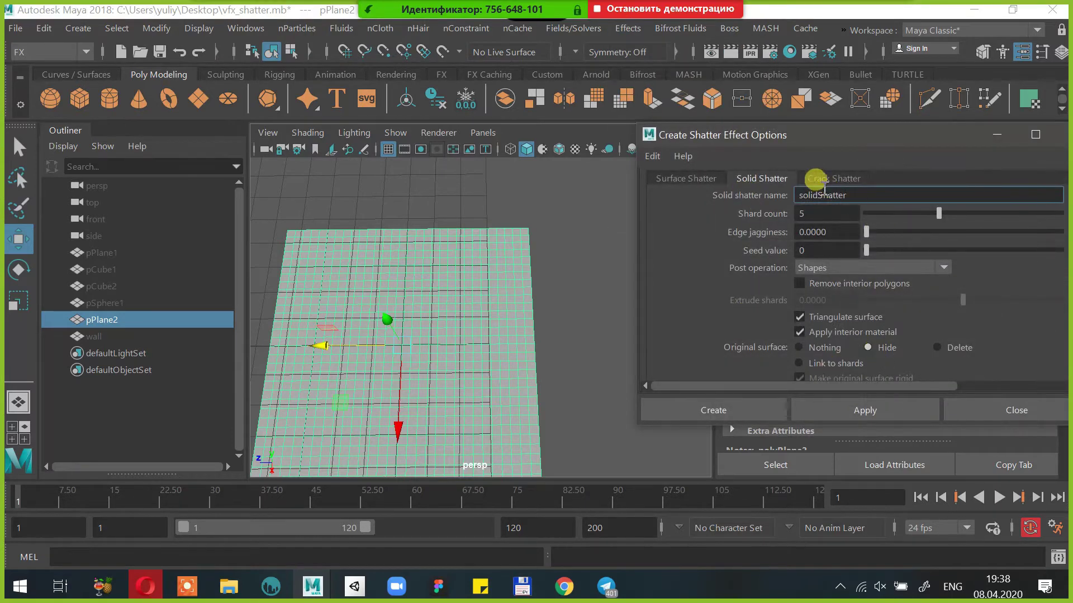
pyautogui.click(814, 174)
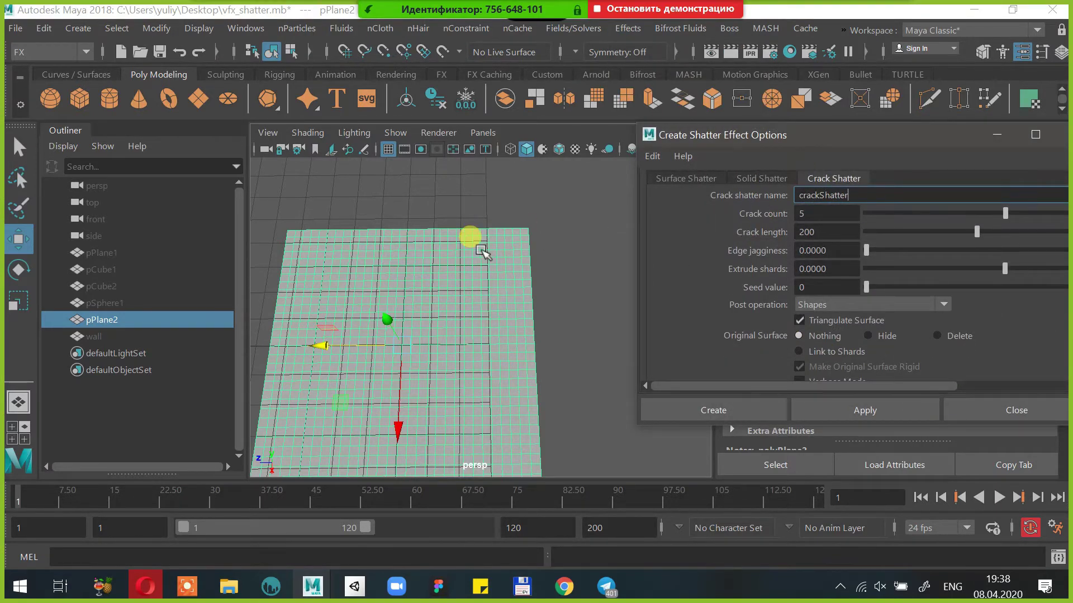
pyautogui.moveTo(451, 272); pyautogui.dragTo(390, 65, button='right')
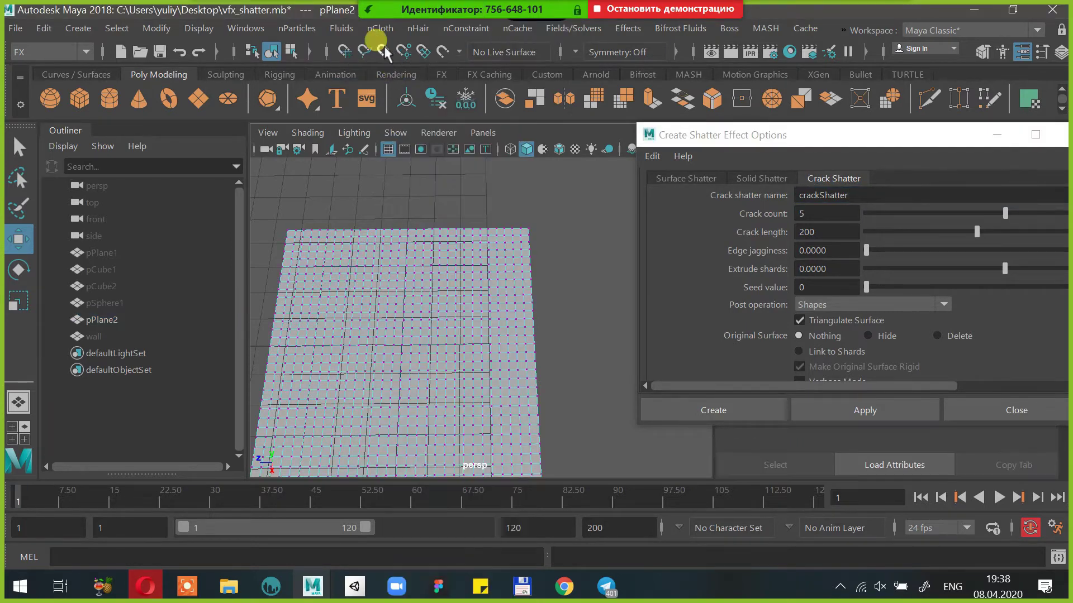
pyautogui.click(420, 305)
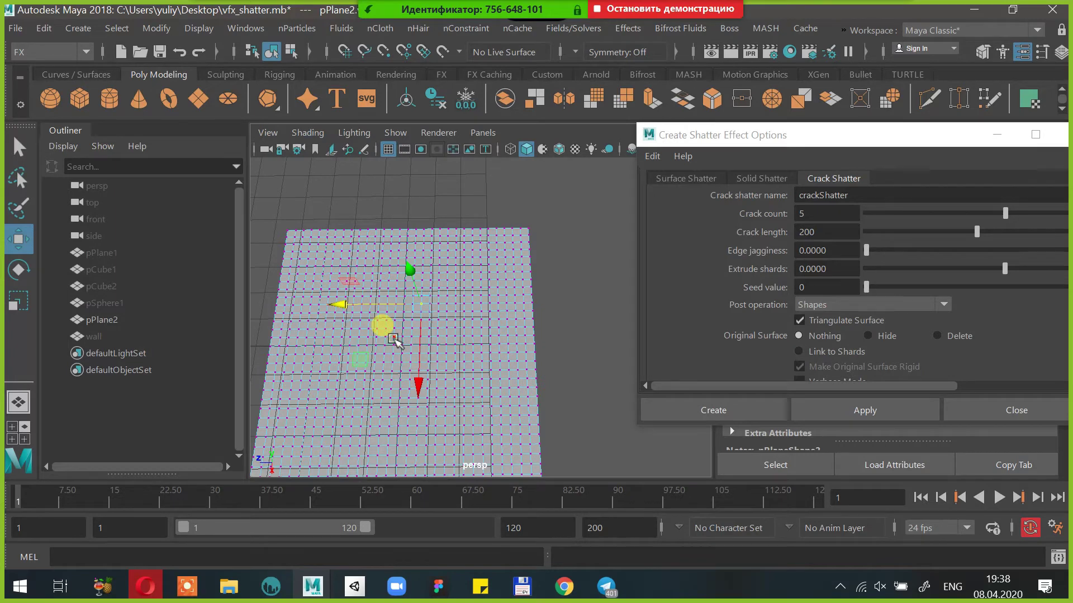
pyautogui.click(394, 338)
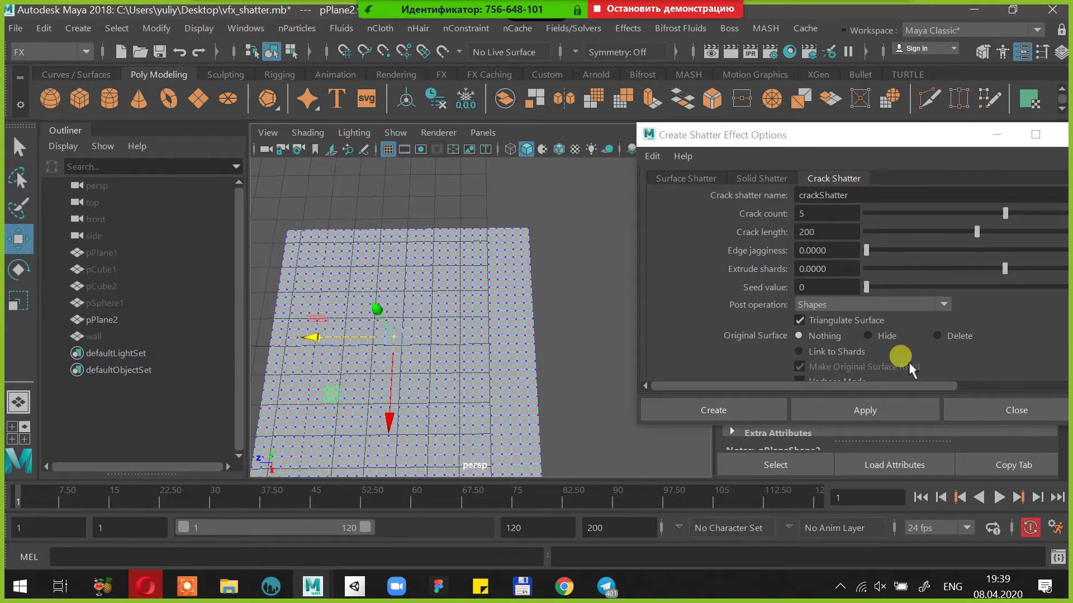
pyautogui.click(869, 336)
pyautogui.click(763, 400)
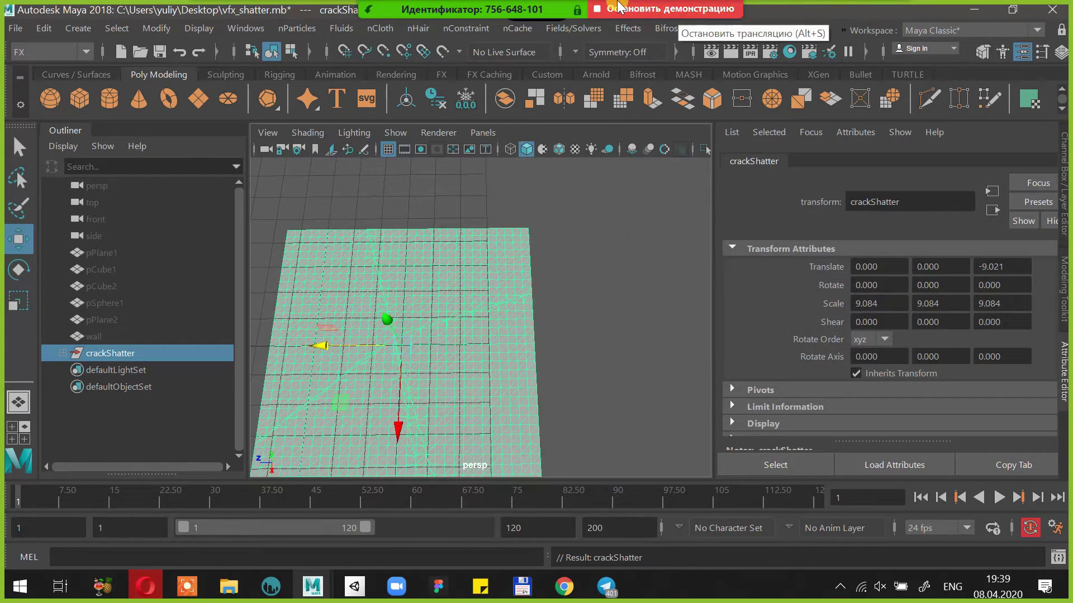
# Switch to the Zoom meeting's group chat to check its messages and minimize it
pyautogui.moveTo(587, 11)
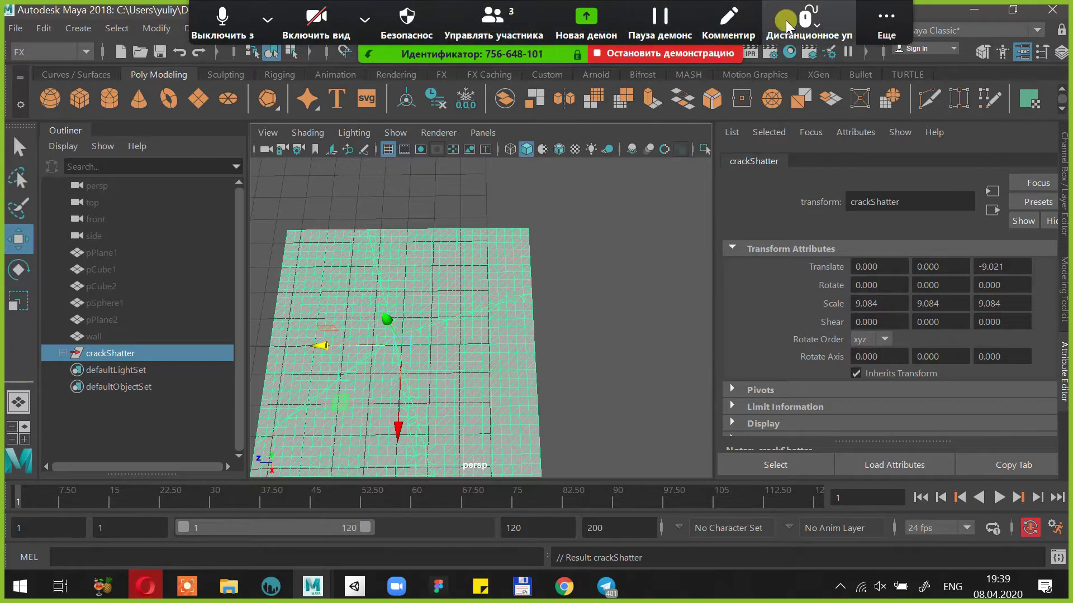
pyautogui.click(888, 19)
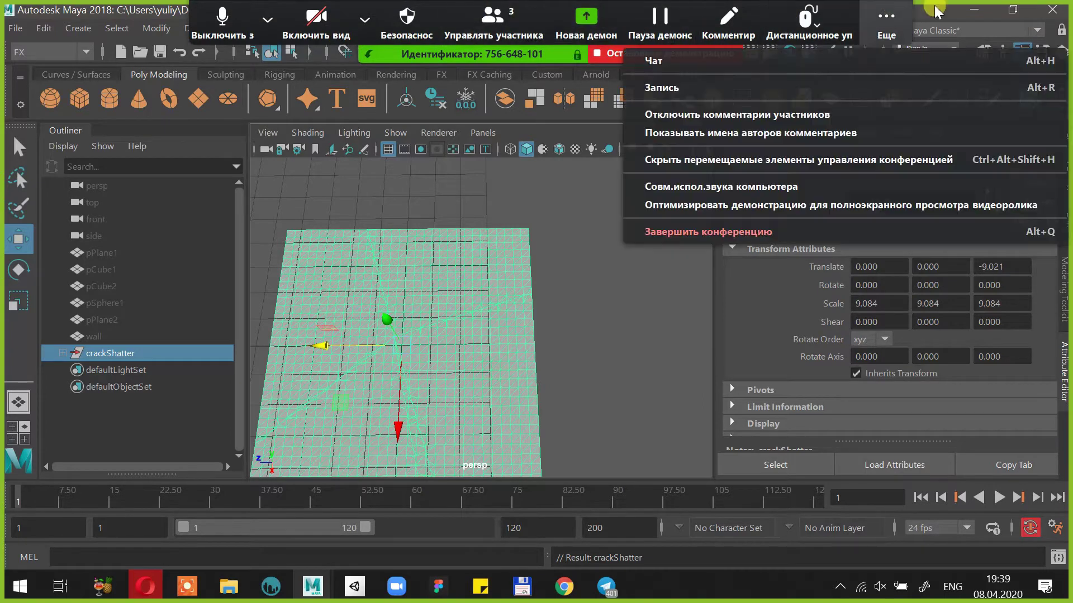
pyautogui.click(877, 54)
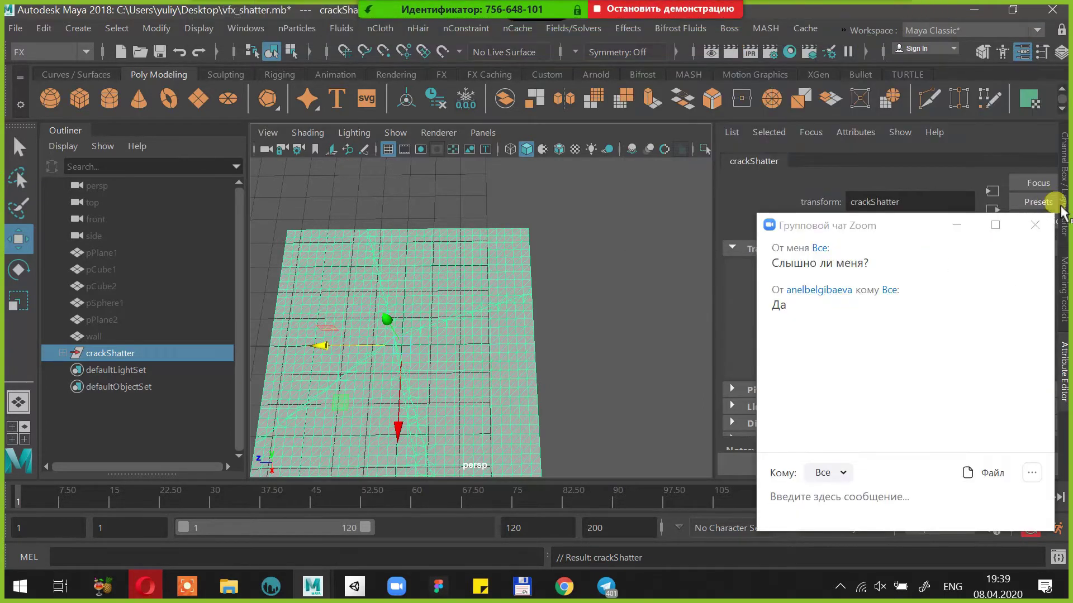
pyautogui.click(956, 225)
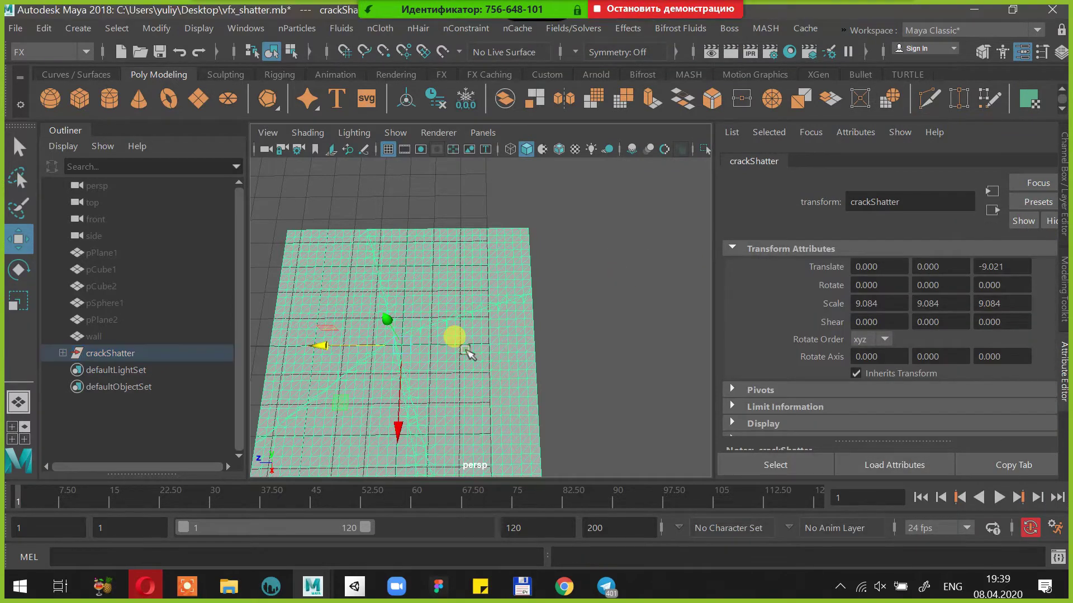
# Try moving shard3 and shard2 of the cracked plane along Z, undoing each move
pyautogui.click(466, 352)
pyautogui.moveTo(378, 383); pyautogui.dragTo(466, 386)
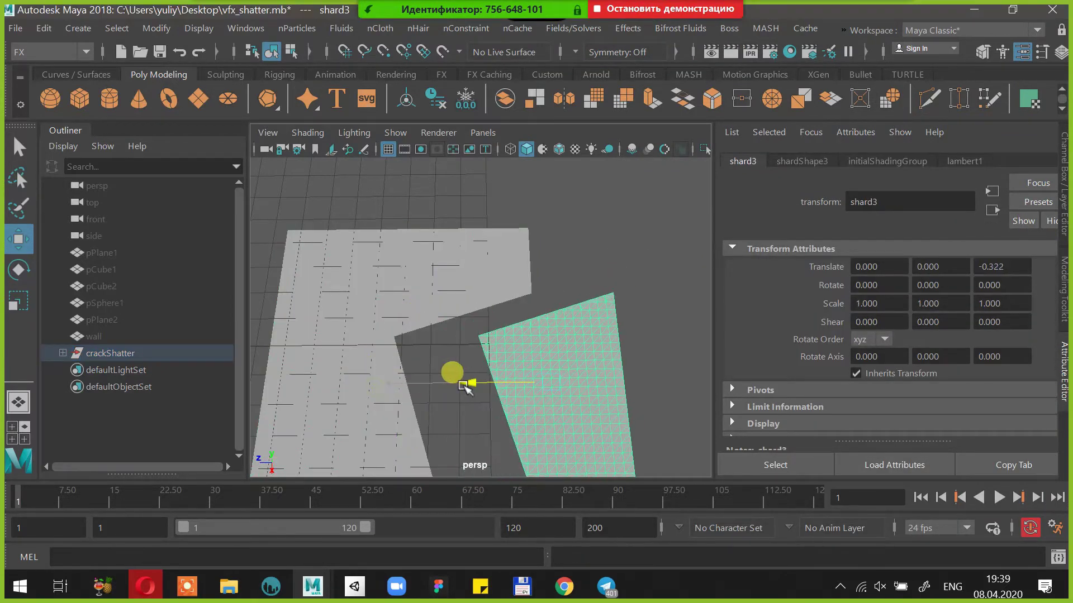
pyautogui.hotkey('ctrl', 'z')
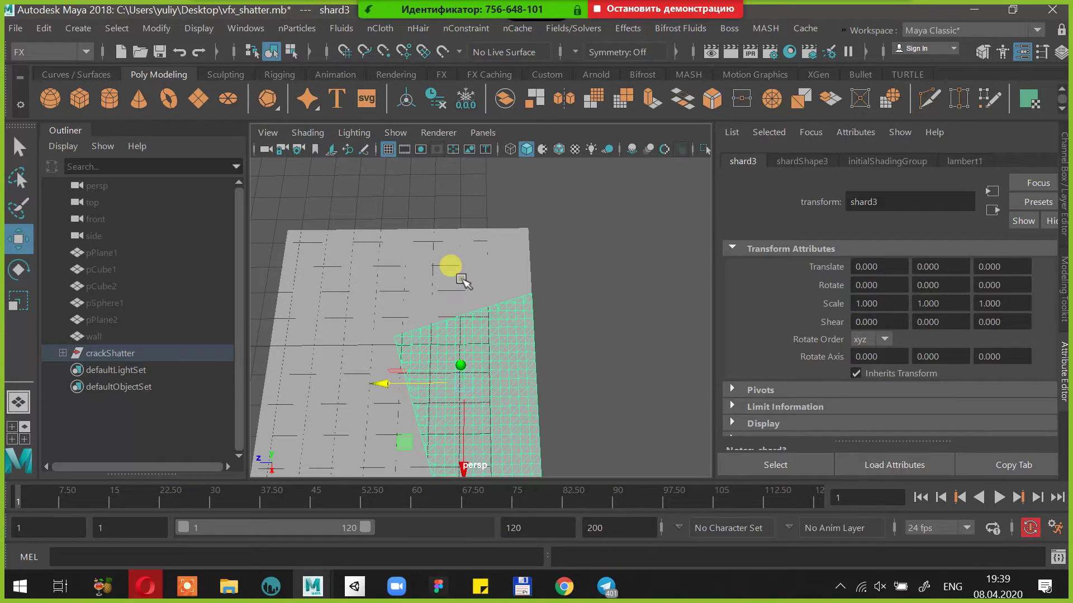
pyautogui.click(439, 280)
pyautogui.moveTo(367, 281); pyautogui.dragTo(396, 283)
pyautogui.hotkey('ctrl', 'z')
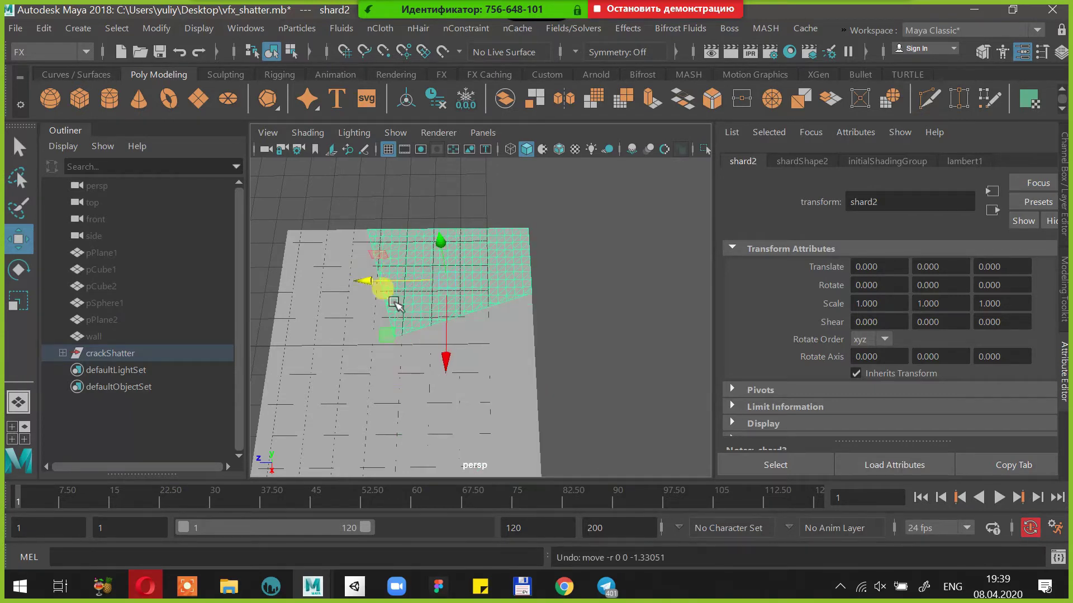
# Turn on wireframe on shaded display in the perspective view with shard3 selected
pyautogui.click(417, 371)
pyautogui.click(510, 148)
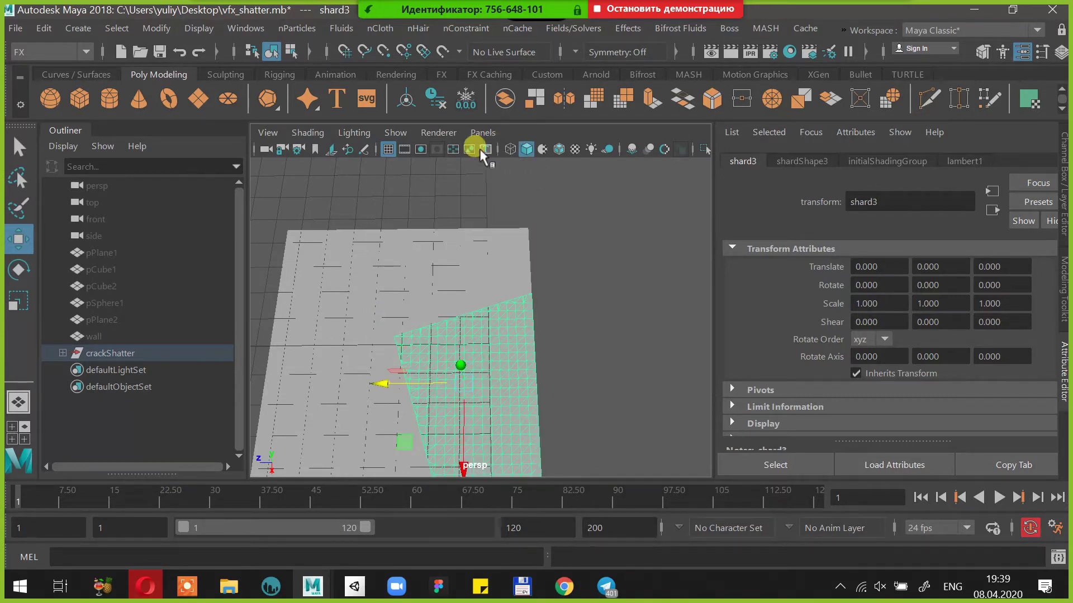
pyautogui.click(557, 149)
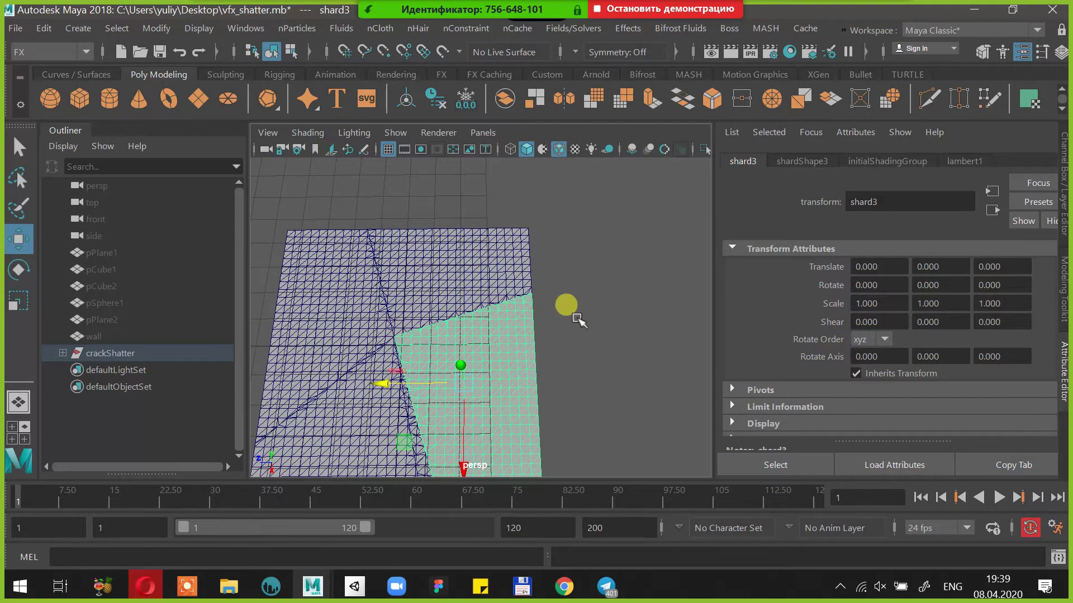
pyautogui.scroll(-3, 566, 305)
pyautogui.scroll(-1, 567, 306)
pyautogui.scroll(3, 568, 306)
pyautogui.scroll(-1, 567, 307)
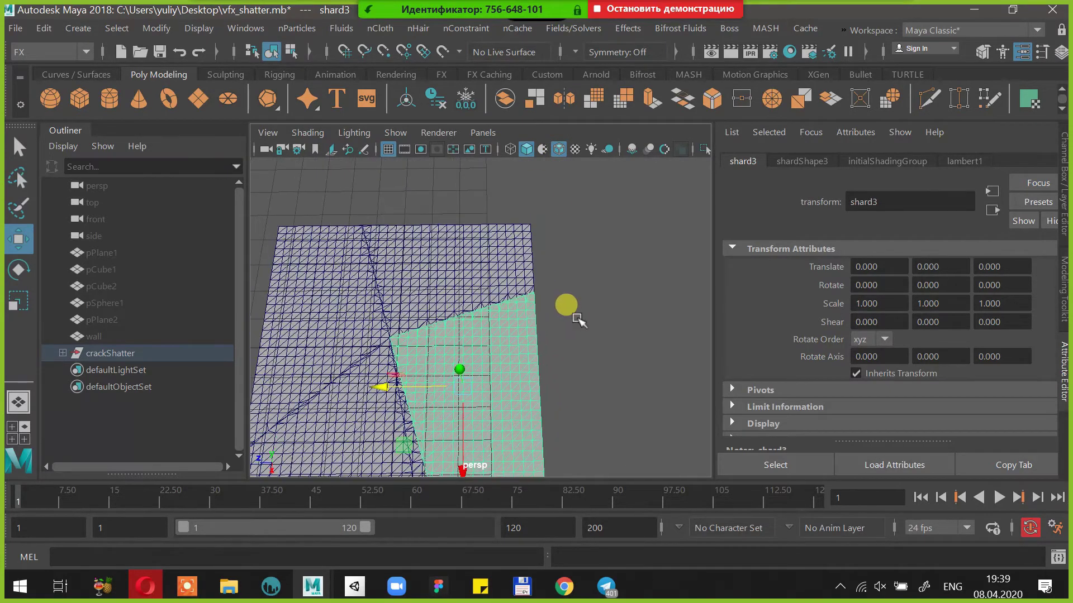
# Add the cracked plane's shards to the selection one after another to examine how the cracks divide it
pyautogui.click(340, 305)
pyautogui.keyDown('shift'); pyautogui.click(457, 258); pyautogui.keyUp('shift')
pyautogui.keyDown('shift'); pyautogui.click(458, 368); pyautogui.keyUp('shift')
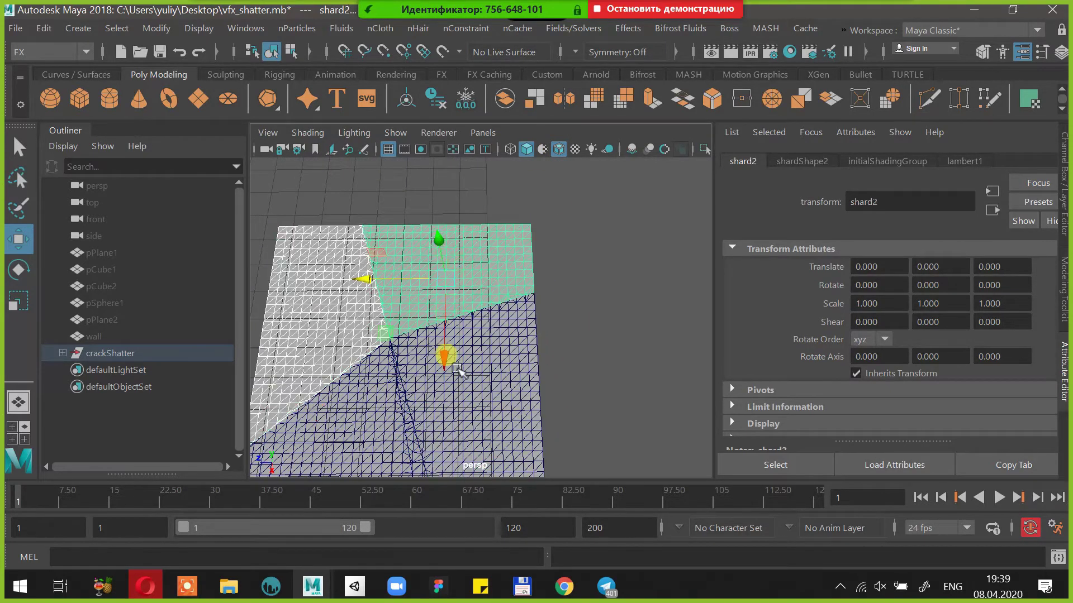
pyautogui.keyDown('shift'); pyautogui.click(306, 411); pyautogui.keyUp('shift')
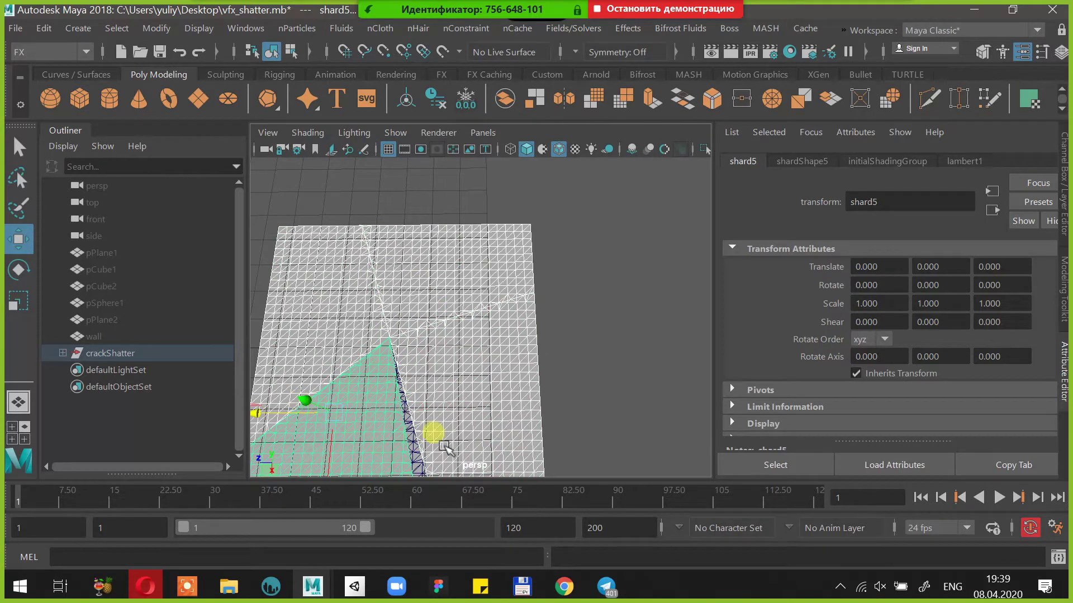
pyautogui.click(413, 449)
pyautogui.scroll(-4, 411, 448)
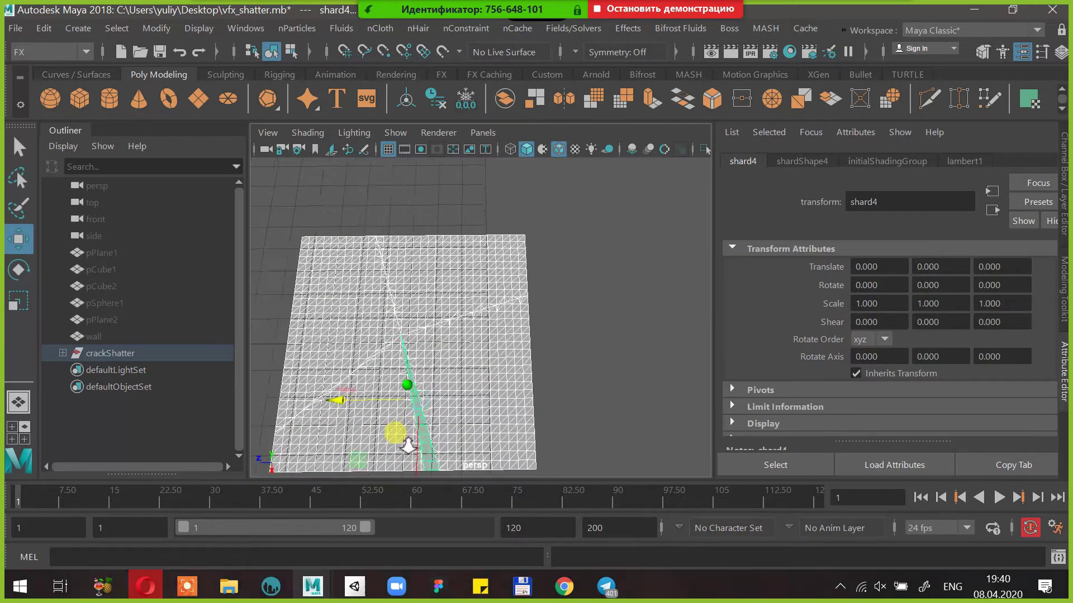
# Delete the crackShatter group from the scene
pyautogui.click(637, 271)
pyautogui.keyDown('alt'); pyautogui.moveTo(570, 260); pyautogui.dragTo(494, 235); pyautogui.keyUp('alt')
pyautogui.click(180, 352)
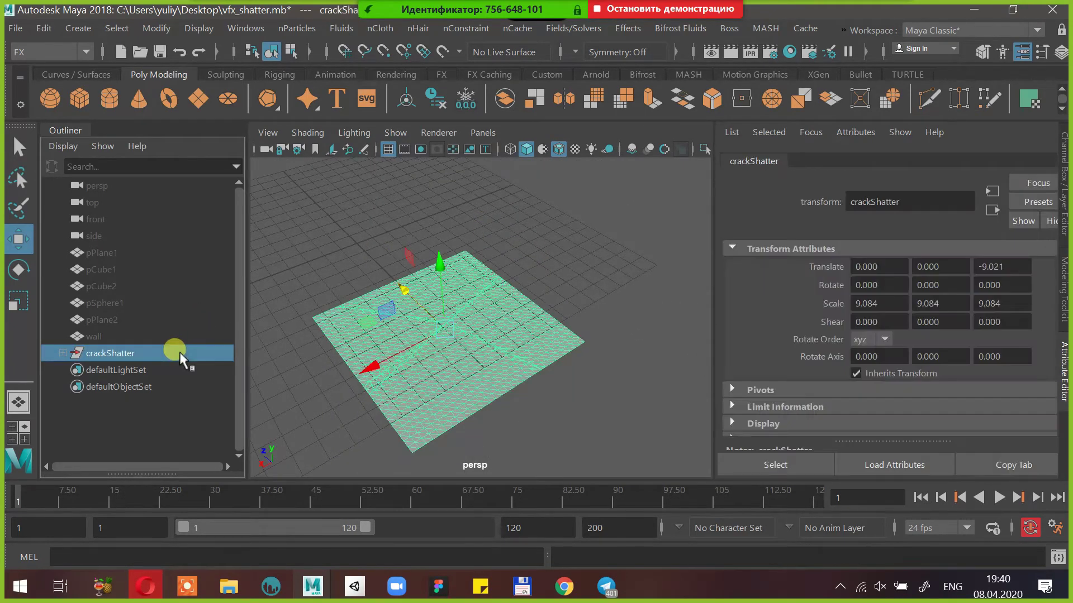
pyautogui.press('Delete')
# Unhide pCube2, pCube1 and pPlane1
pyautogui.click(109, 300)
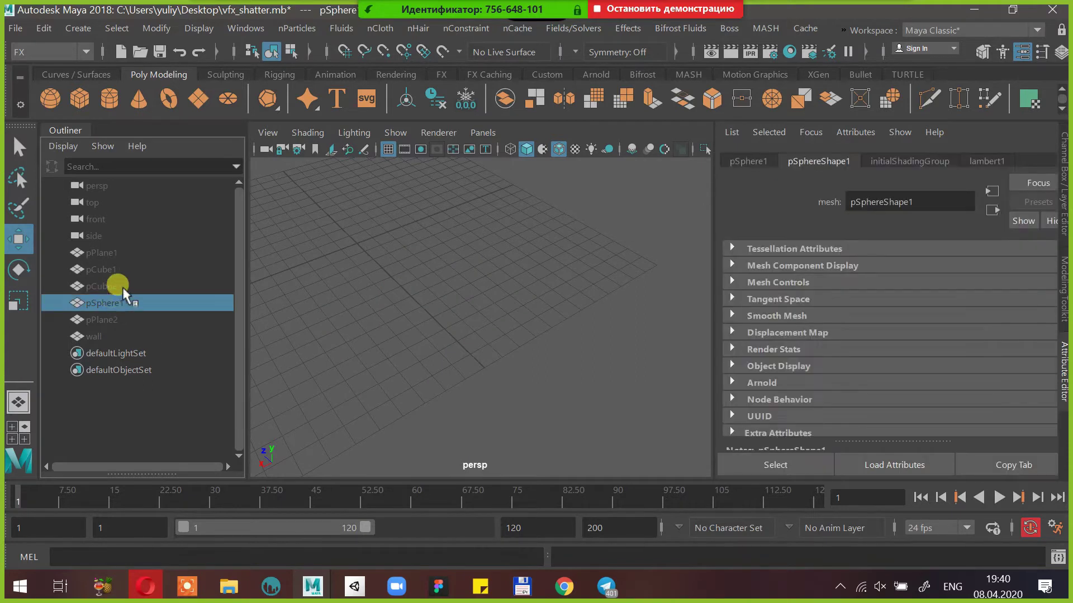
pyautogui.click(124, 286)
pyautogui.hotkey('shift', 'h')
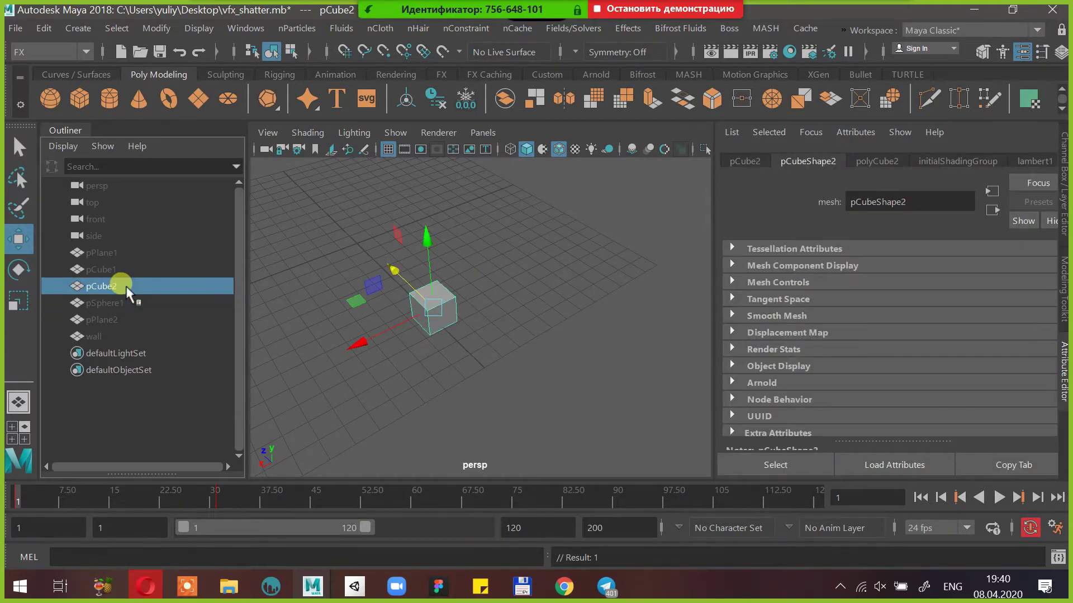
pyautogui.click(123, 270)
pyautogui.hotkey('shift', 'h')
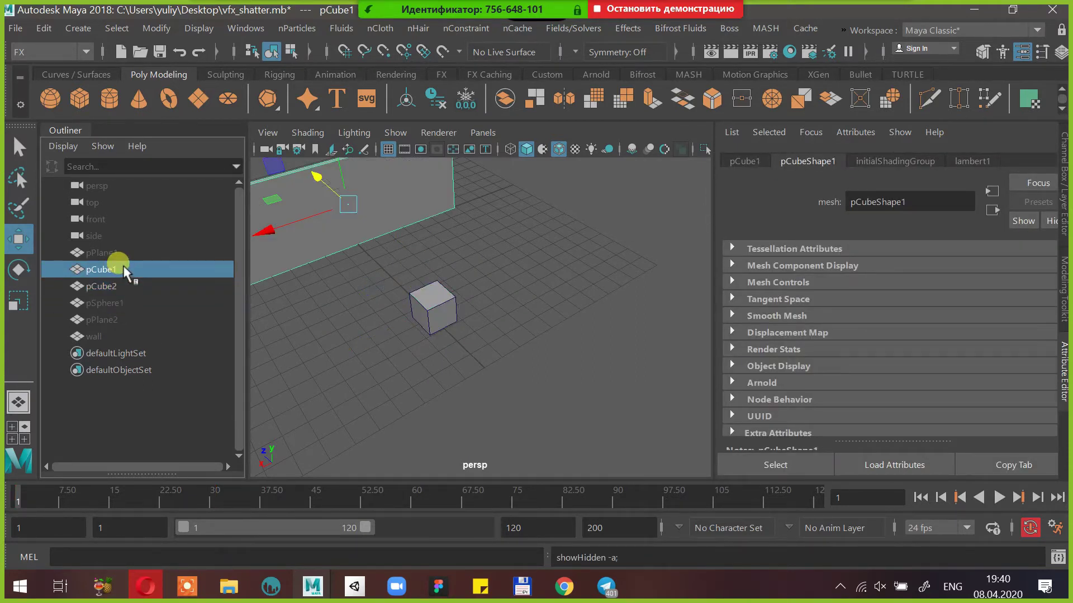
pyautogui.click(109, 257)
pyautogui.hotkey('shift', 'h')
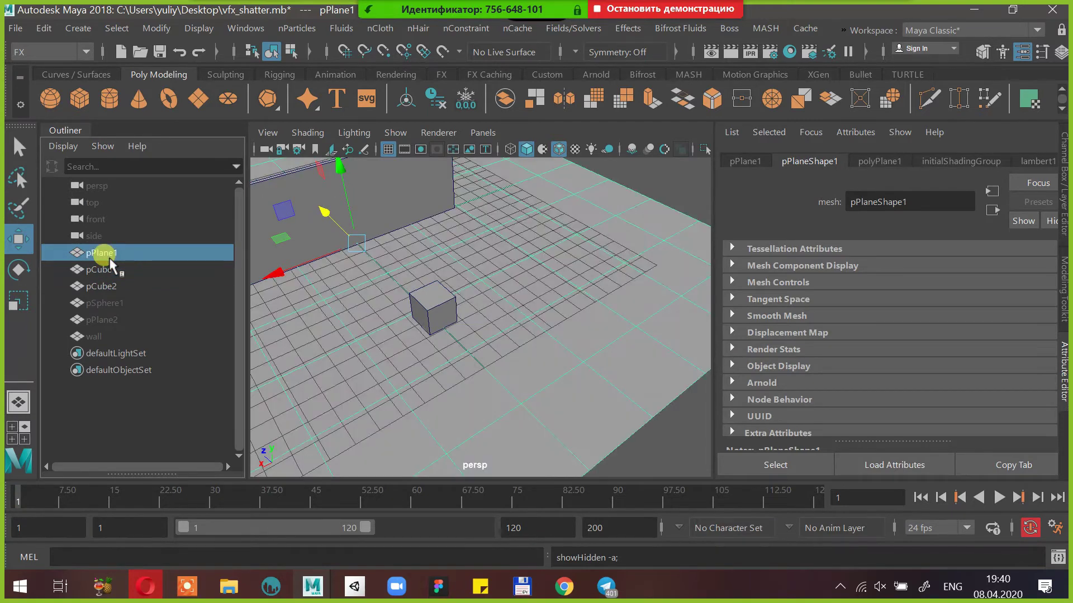
# Select the wall pCube1 and frame it in the perspective view at a three-quarter angle
pyautogui.keyDown('alt'); pyautogui.moveTo(387, 264); pyautogui.dragTo(447, 254); pyautogui.keyUp('alt')
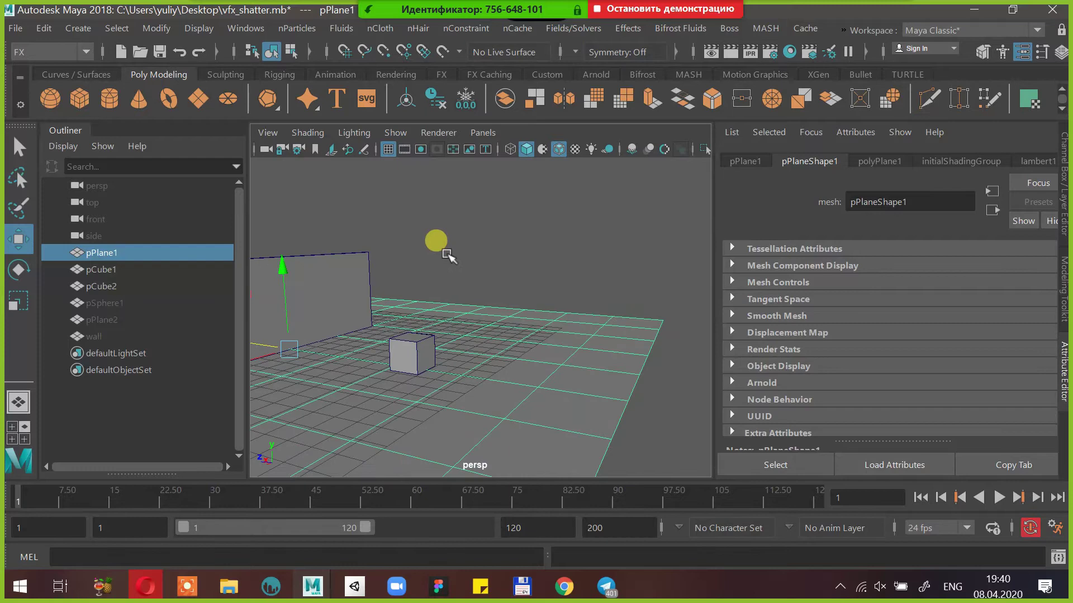
pyautogui.click(357, 273)
pyautogui.press('f')
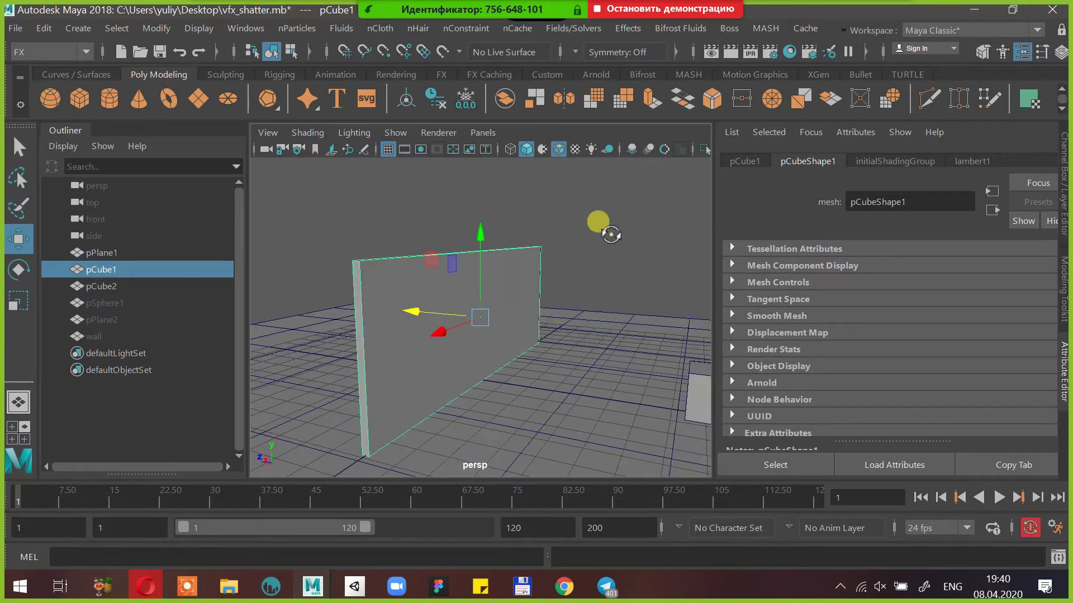
pyautogui.keyDown('alt'); pyautogui.moveTo(599, 223); pyautogui.dragTo(568, 243); pyautogui.keyUp('alt')
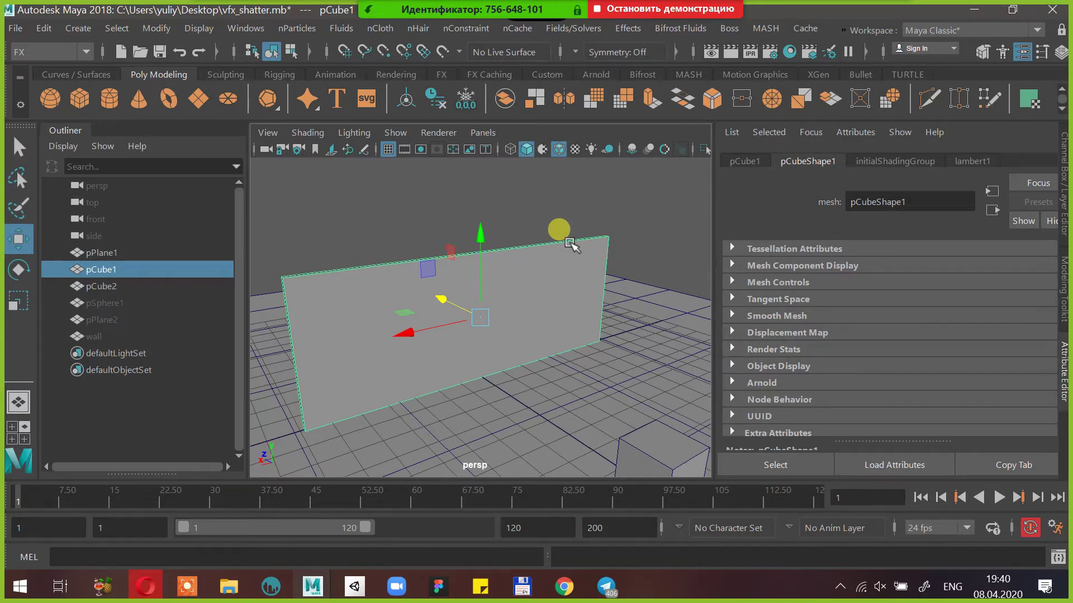
# Stop the current Zoom screen share, start sharing the entire screen again, and return to Maya
pyautogui.click(649, 22)
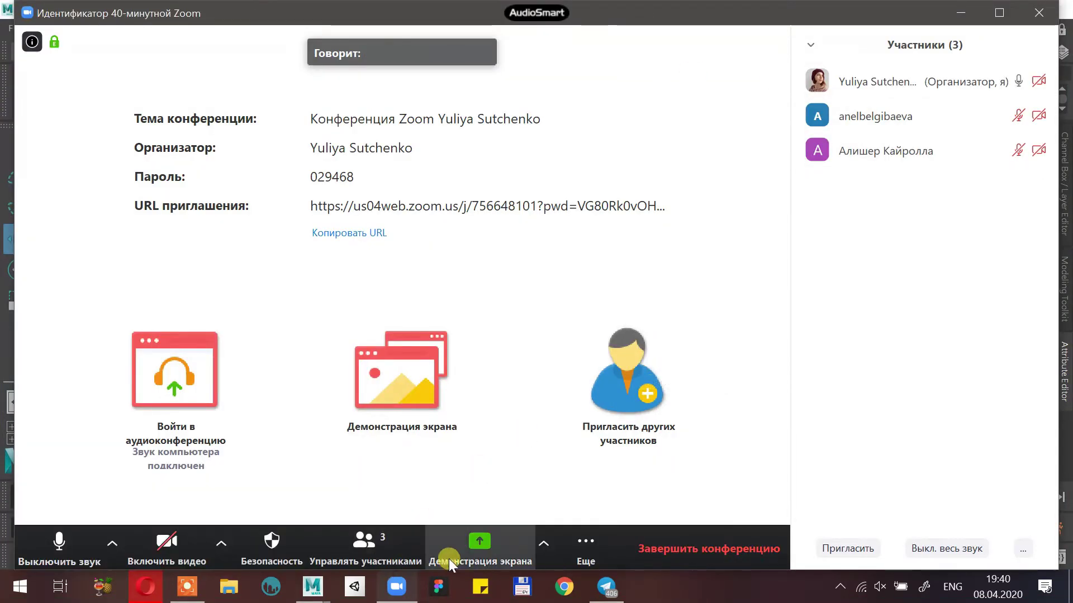
pyautogui.click(544, 538)
pyautogui.click(489, 543)
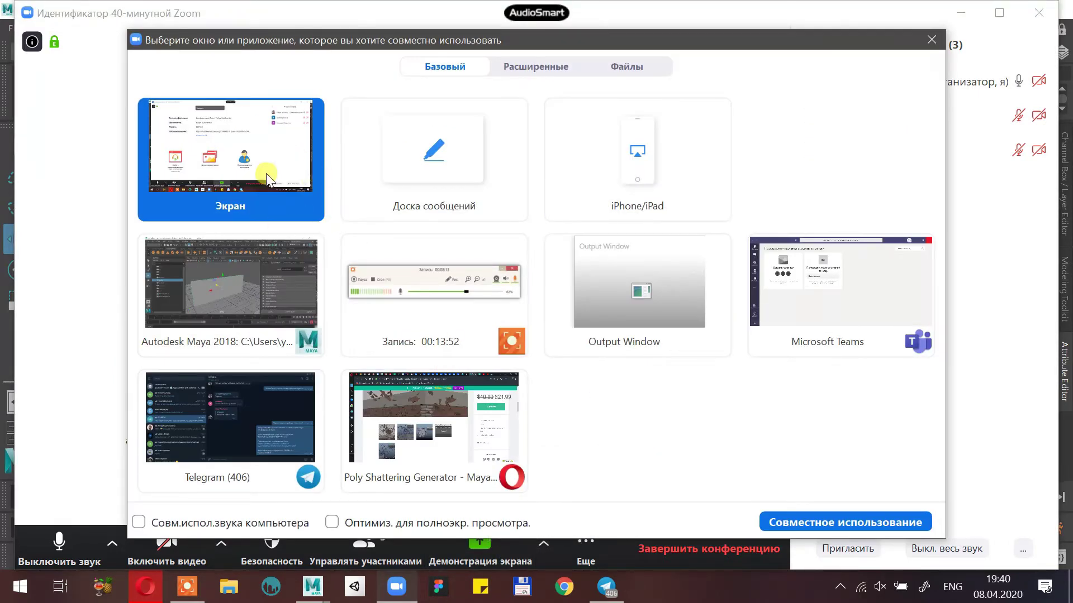
pyautogui.click(826, 520)
pyautogui.click(886, 22)
pyautogui.click(782, 165)
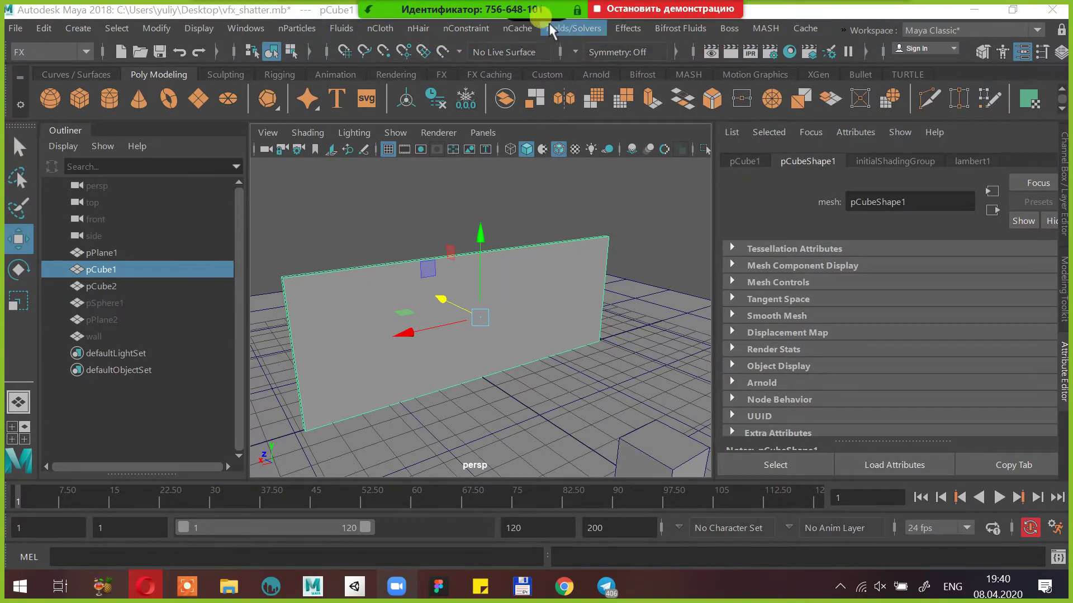
pyautogui.click(625, 29)
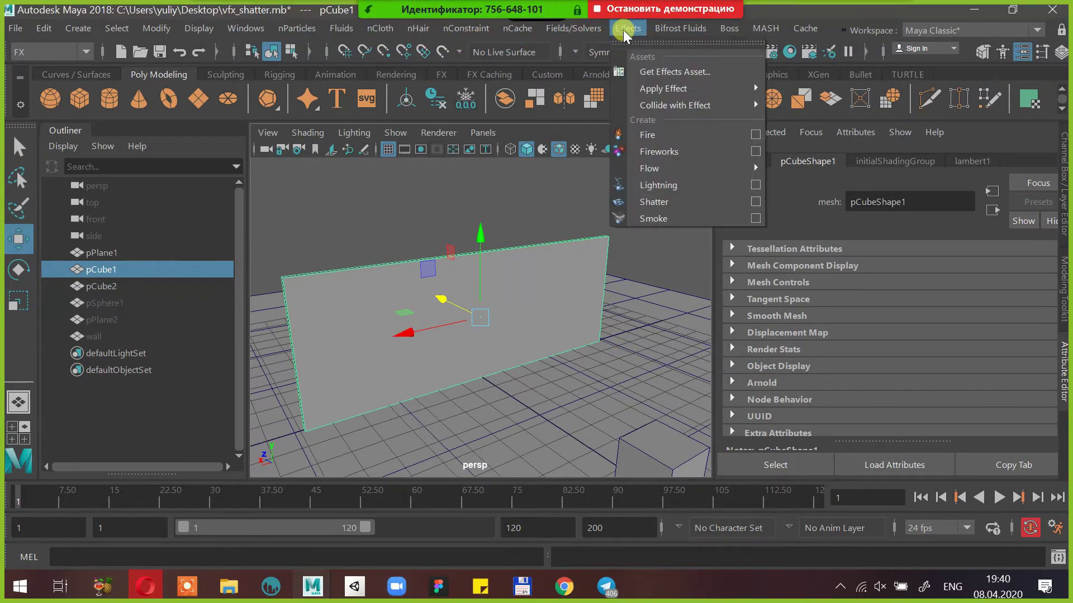
pyautogui.moveTo(574, 28)
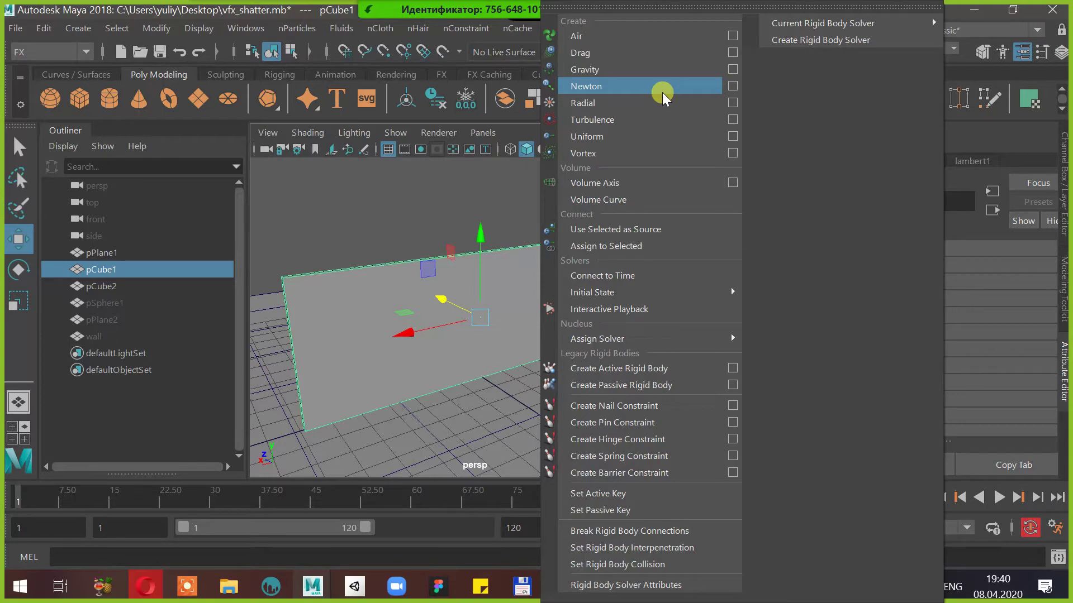
pyautogui.moveTo(508, 35)
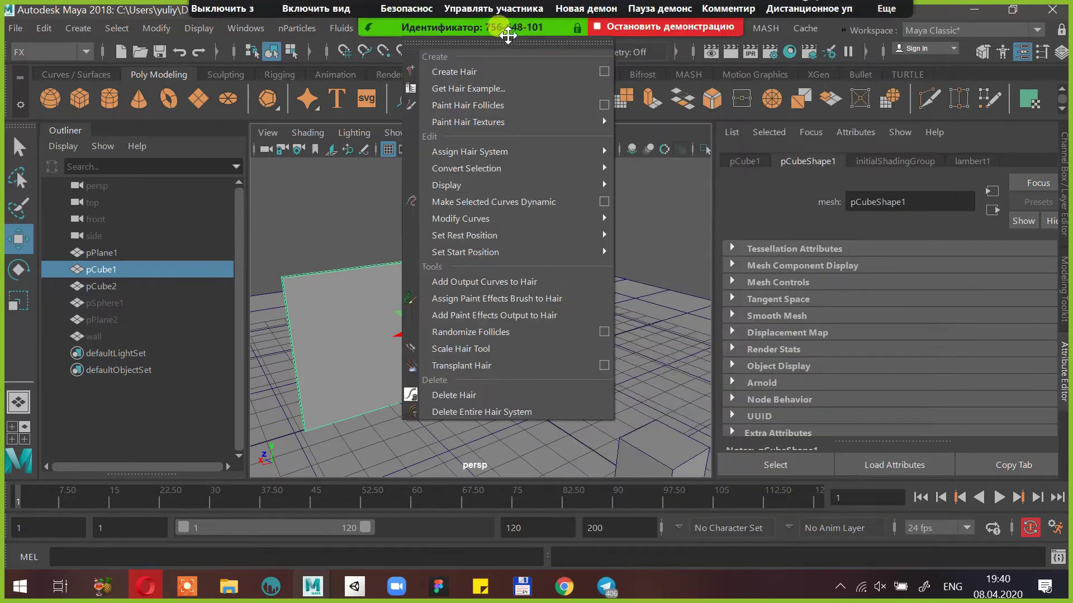
pyautogui.click(932, 12)
pyautogui.click(886, 20)
pyautogui.click(654, 179)
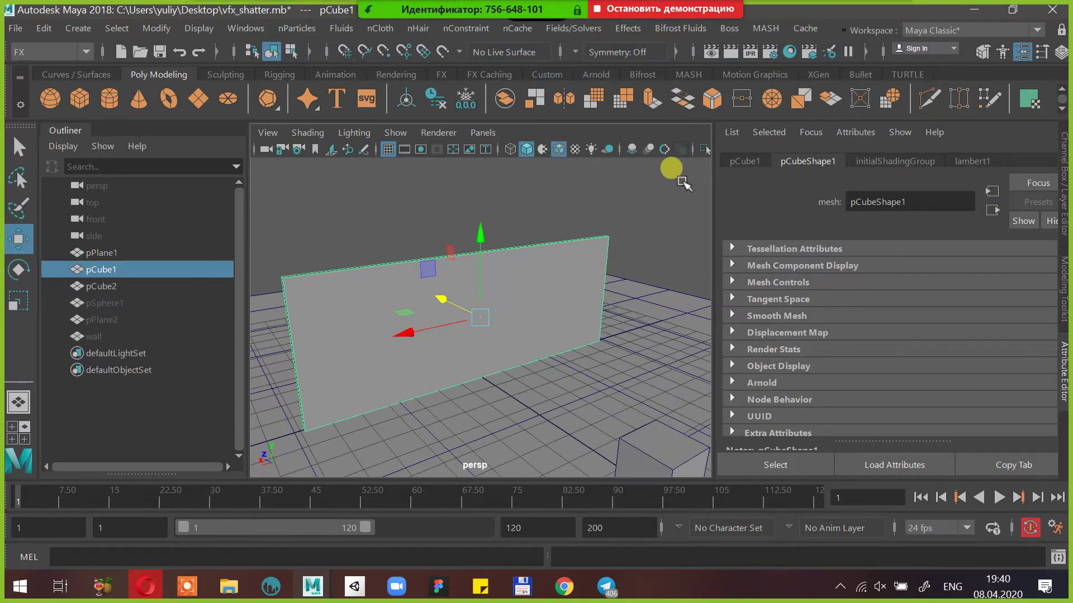
# Apply Solid Shatter to pCube1 with a shard count of 30, Shapes as post operation, and the original surface hidden
pyautogui.click(627, 27)
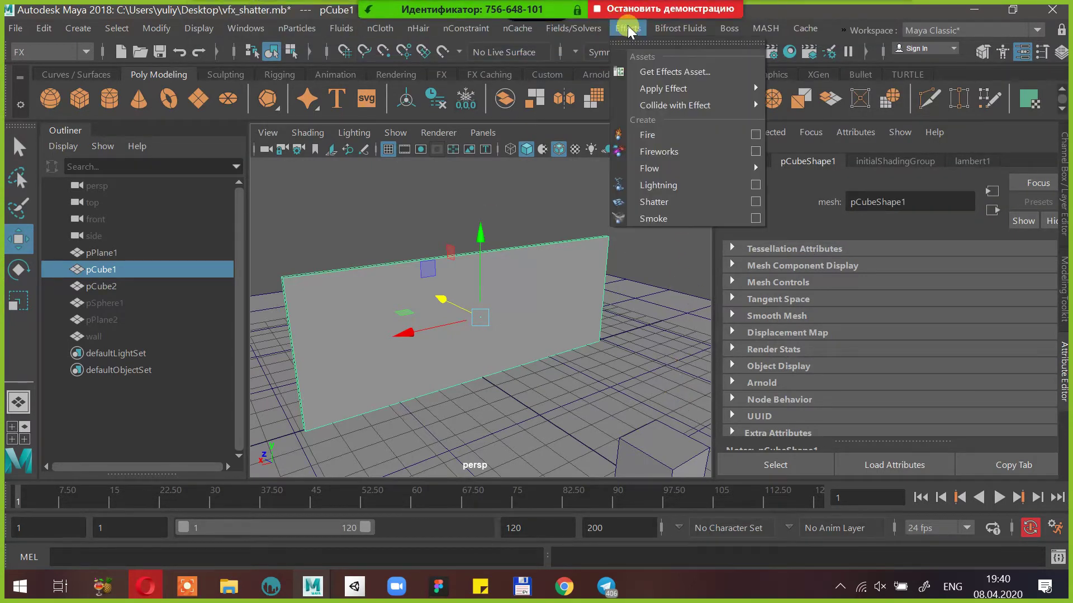
pyautogui.click(756, 200)
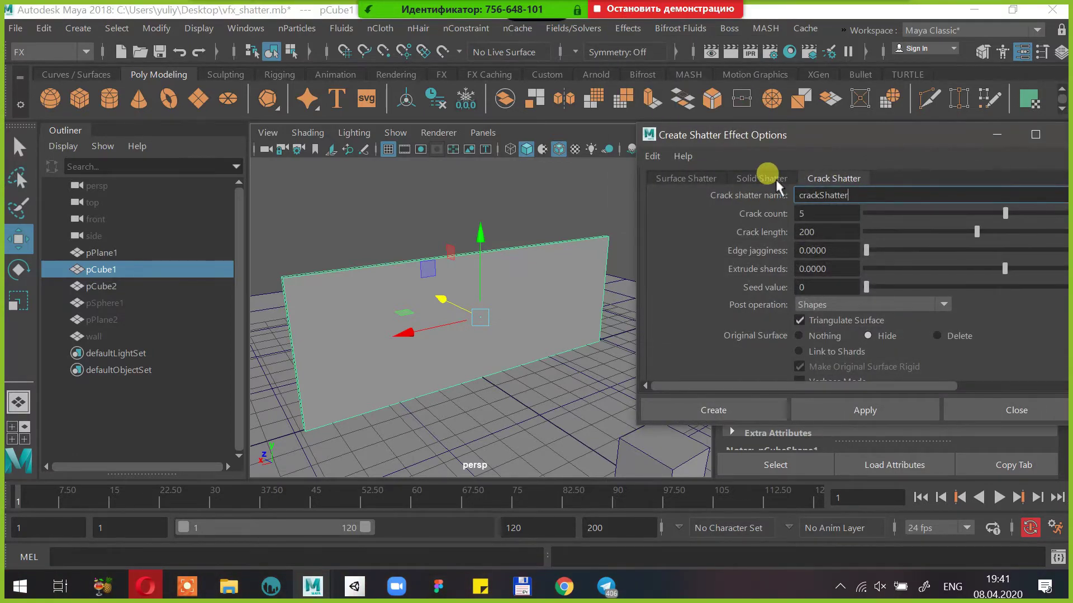
pyautogui.click(771, 178)
pyautogui.click(829, 207)
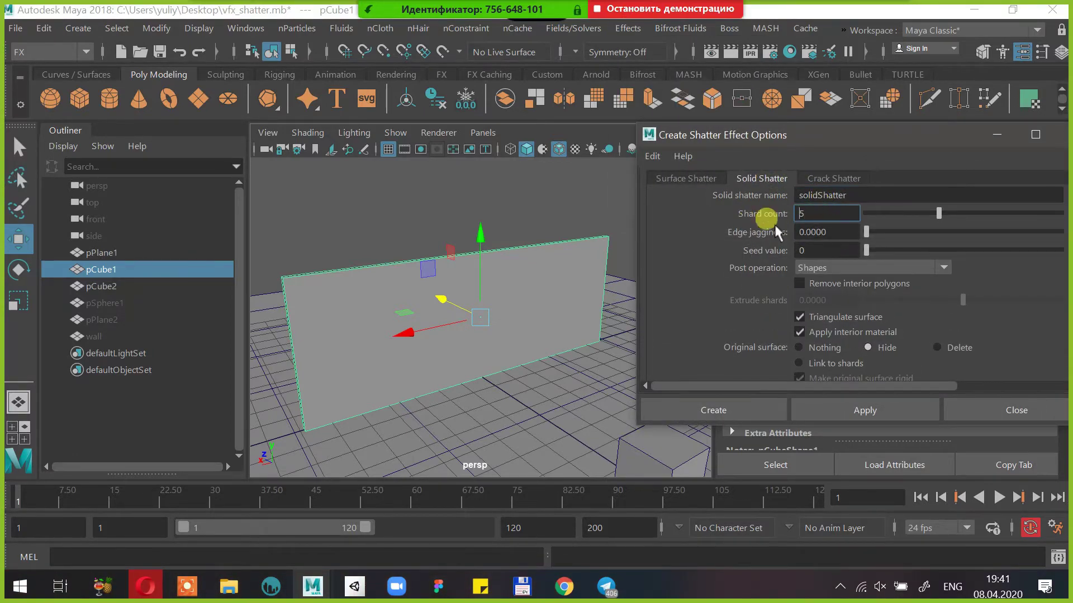
pyautogui.moveTo(836, 219); pyautogui.dragTo(742, 217)
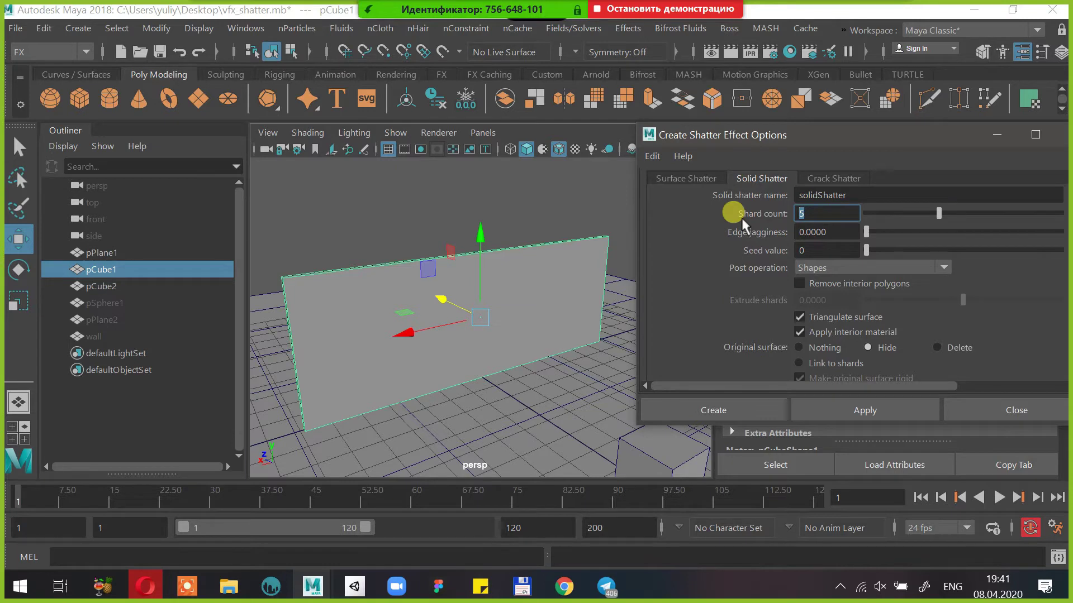
pyautogui.write('30')
pyautogui.scroll(-1, 871, 294)
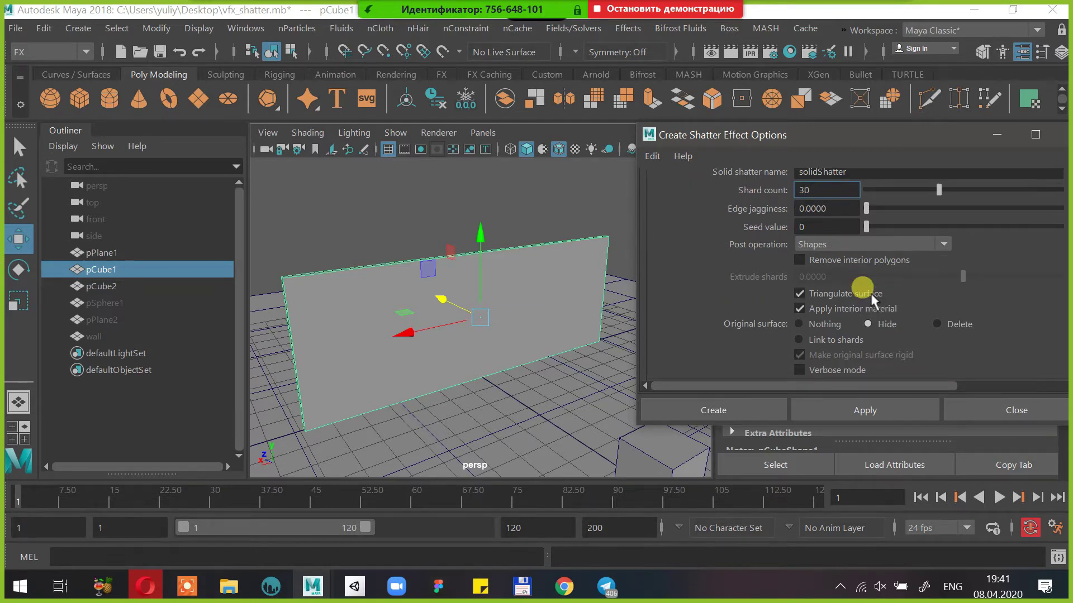
pyautogui.click(740, 405)
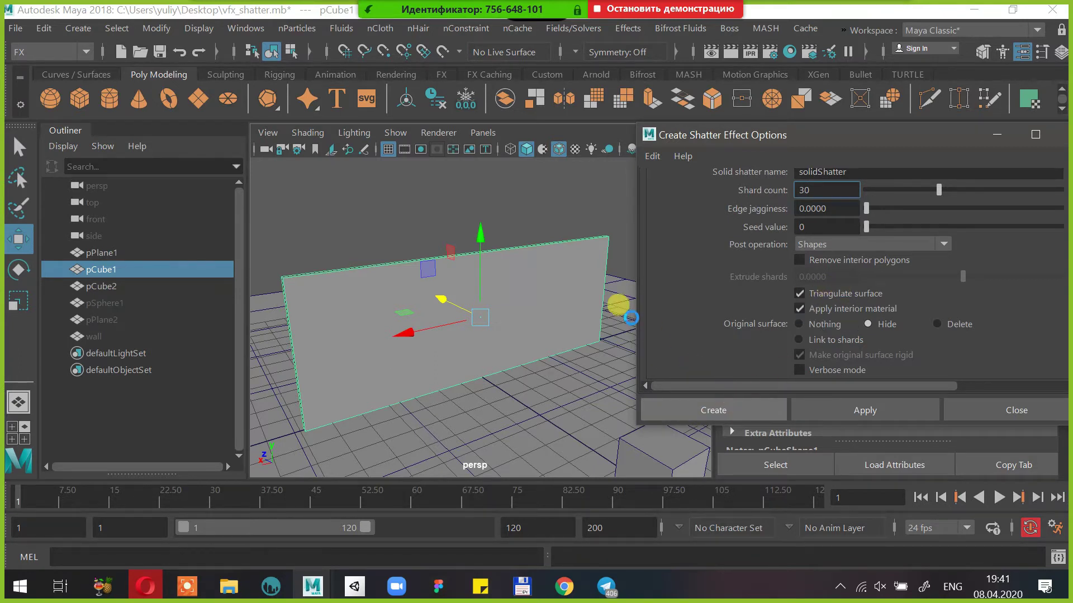
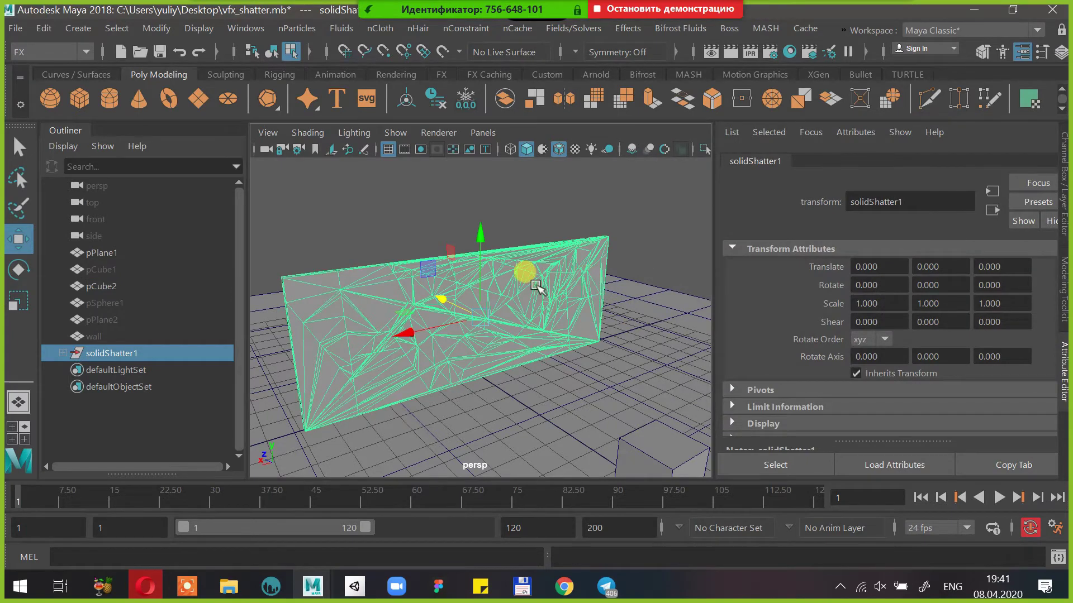
# Pull shard11 out of the shattered wall along Z to about -2.07 and undo the move
pyautogui.moveTo(512, 267); pyautogui.dragTo(584, 34, button='right')
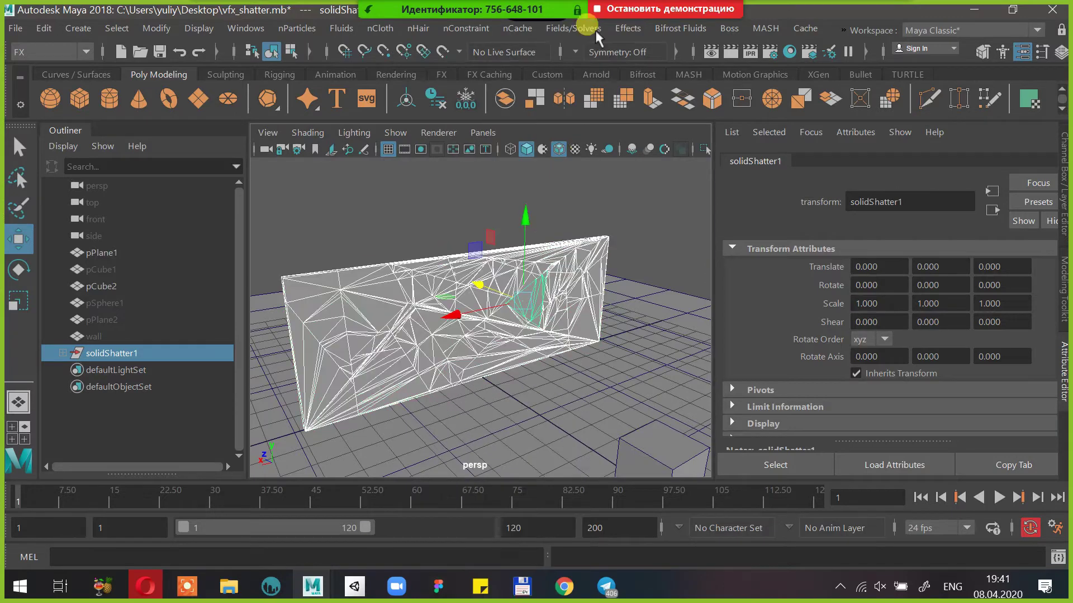
pyautogui.click(584, 247)
pyautogui.moveTo(541, 244); pyautogui.dragTo(571, 258)
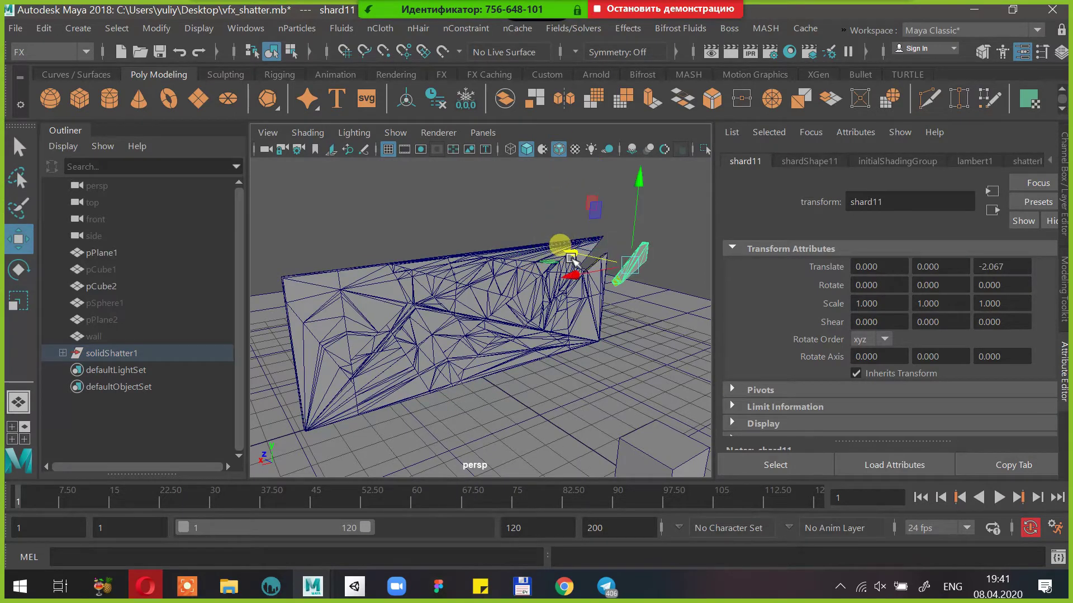
pyautogui.hotkey('ctrl', 'z')
# Select individual shards across the shattered wall one after another to examine their shapes, undoing any accidental move
pyautogui.click(485, 349)
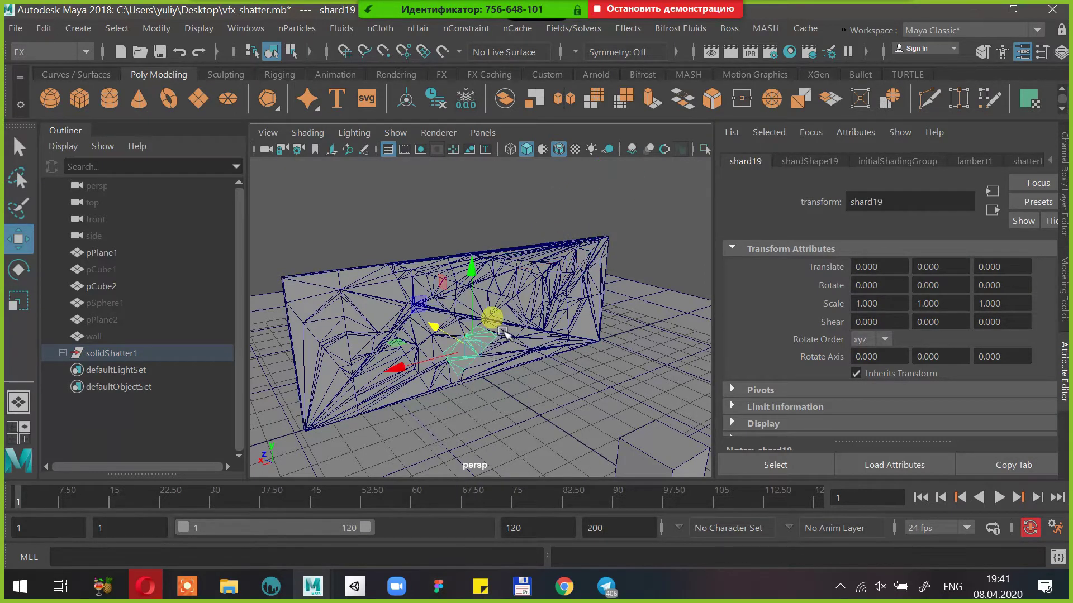
pyautogui.click(500, 342)
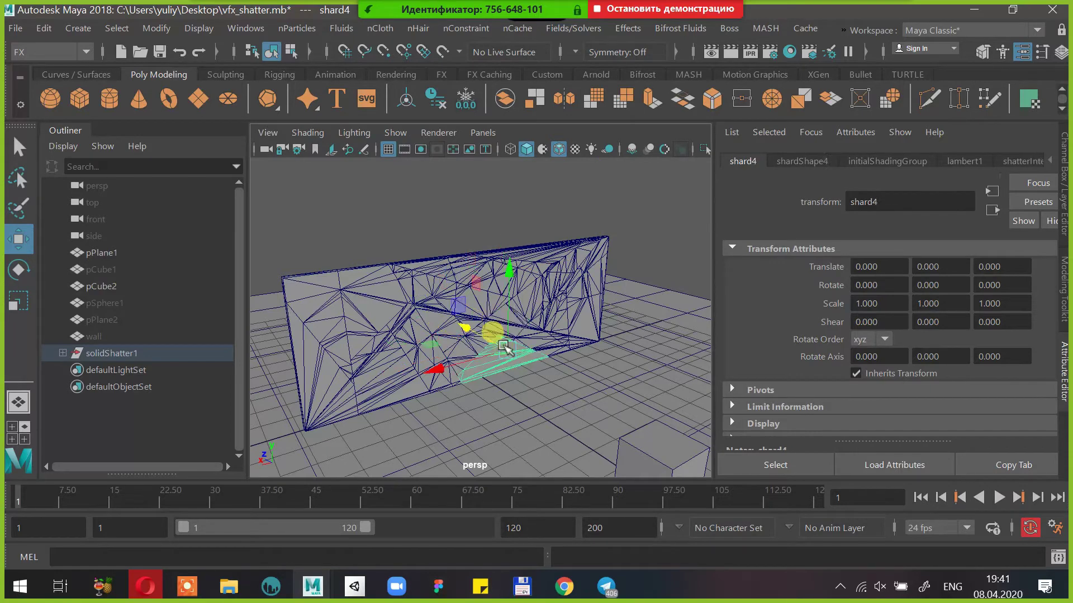
pyautogui.click(449, 319)
pyautogui.click(453, 323)
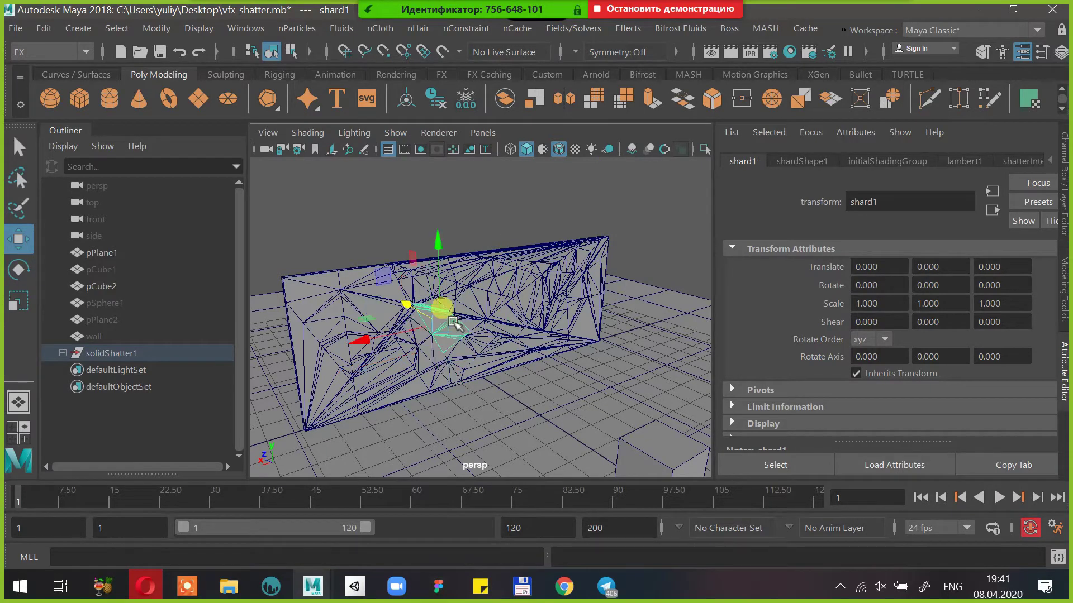
pyautogui.keyDown('alt'); pyautogui.moveTo(454, 323); pyautogui.dragTo(455, 263); pyautogui.keyUp('alt')
pyautogui.hotkey('ctrl', 'z')
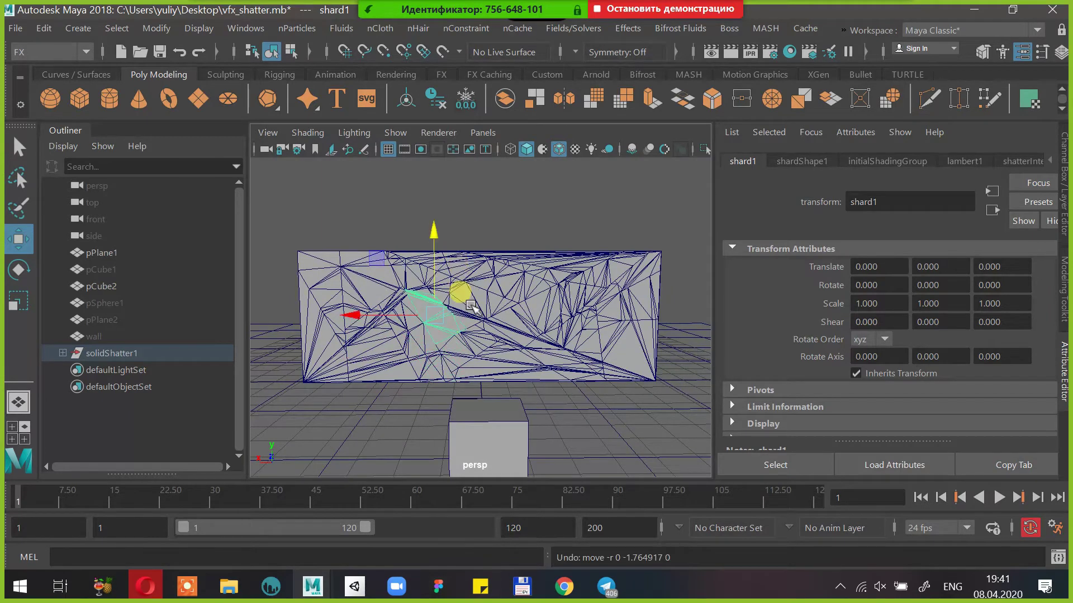
pyautogui.click(473, 304)
pyautogui.click(482, 299)
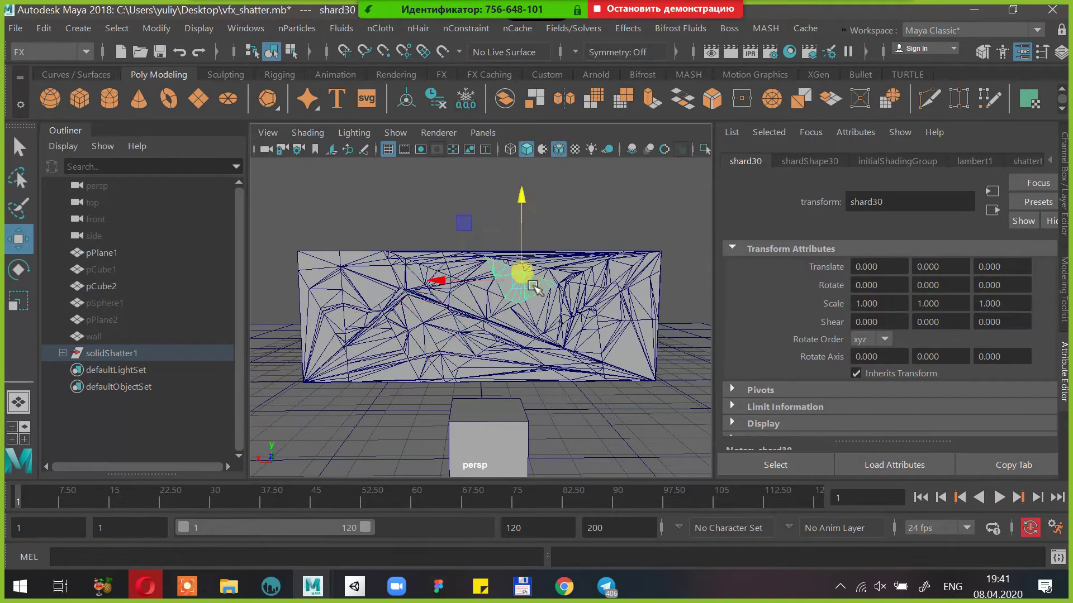
pyautogui.click(489, 279)
pyautogui.click(426, 252)
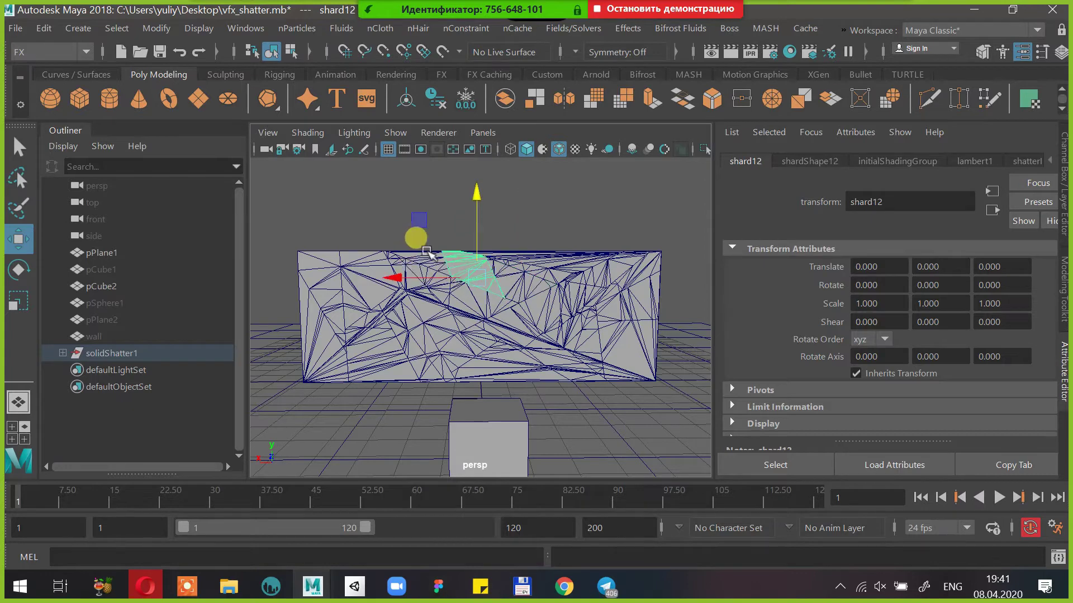
pyautogui.click(408, 257)
pyautogui.click(365, 260)
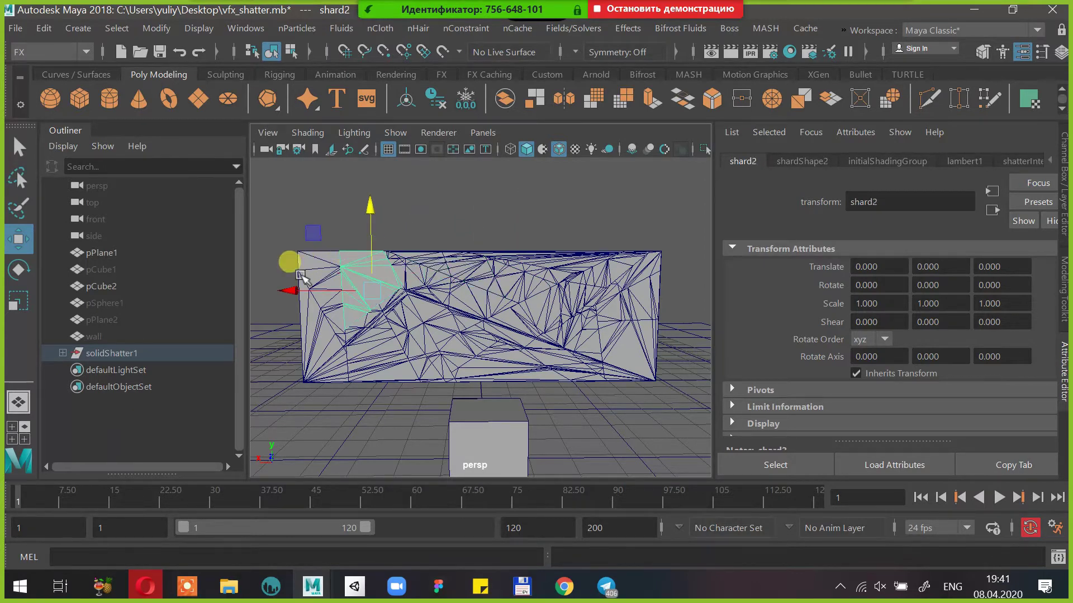
pyautogui.click(300, 275)
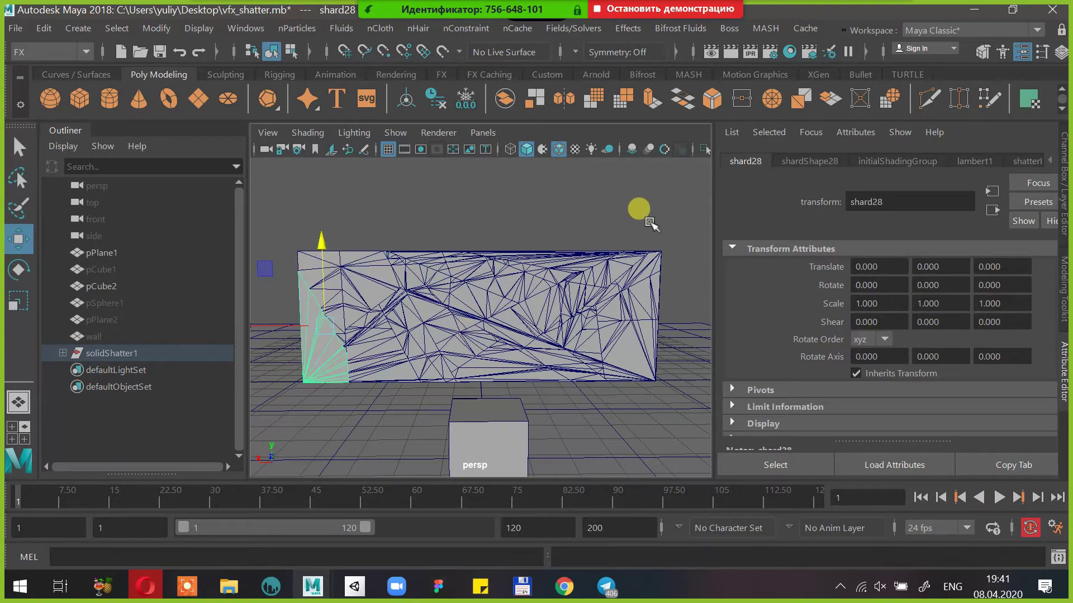
# Select the shards at both ends of the wall, leaving its middle section and pPlane1 out of the selection
pyautogui.click(579, 368)
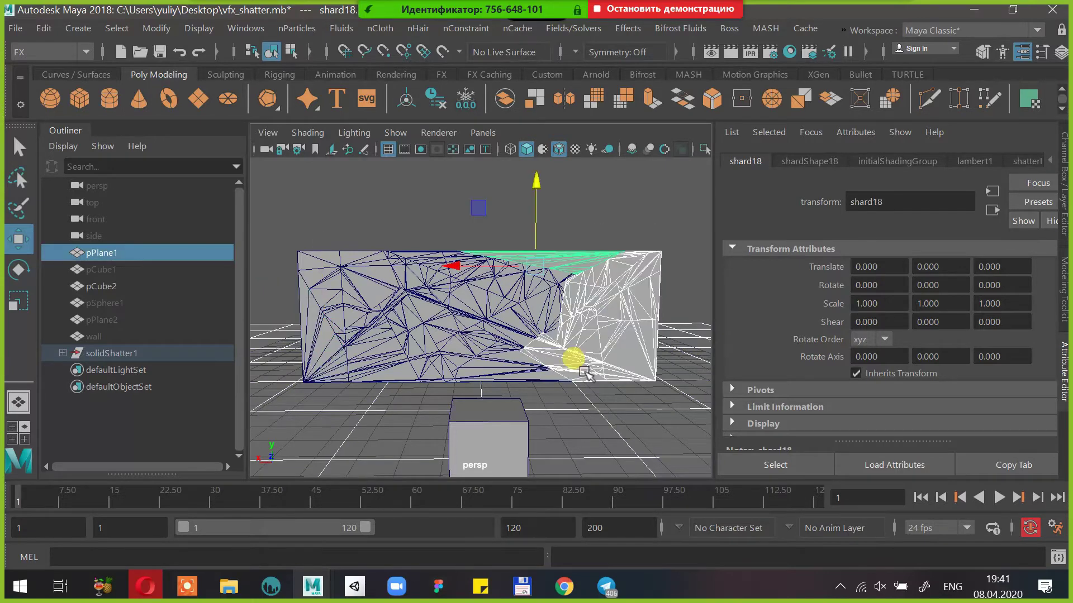
pyautogui.keyDown('shift'); pyautogui.click(602, 425); pyautogui.keyUp('shift')
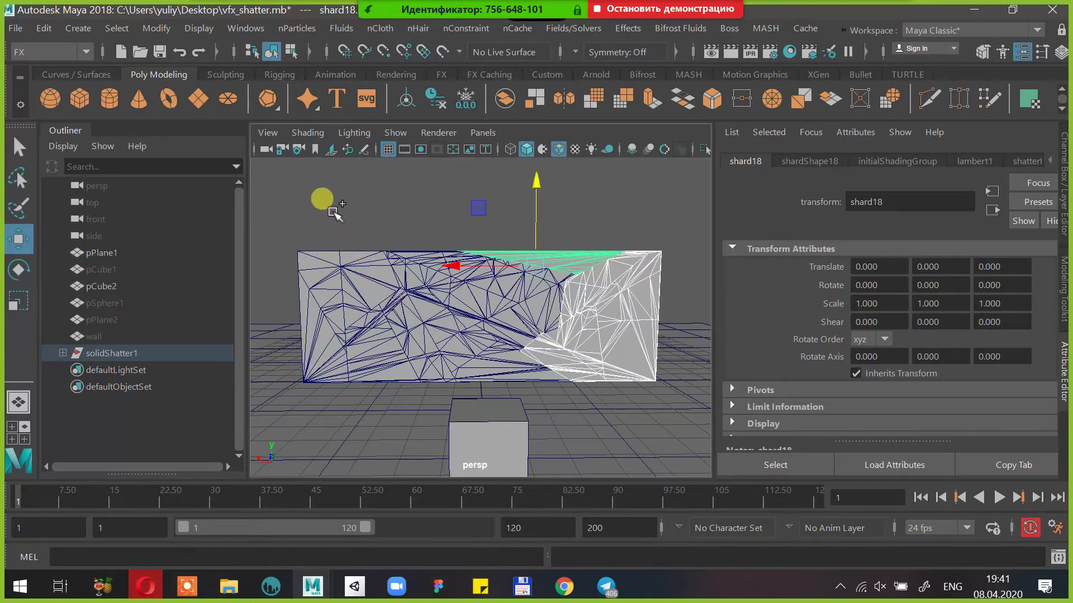
pyautogui.moveTo(336, 212); pyautogui.dragTo(376, 352)
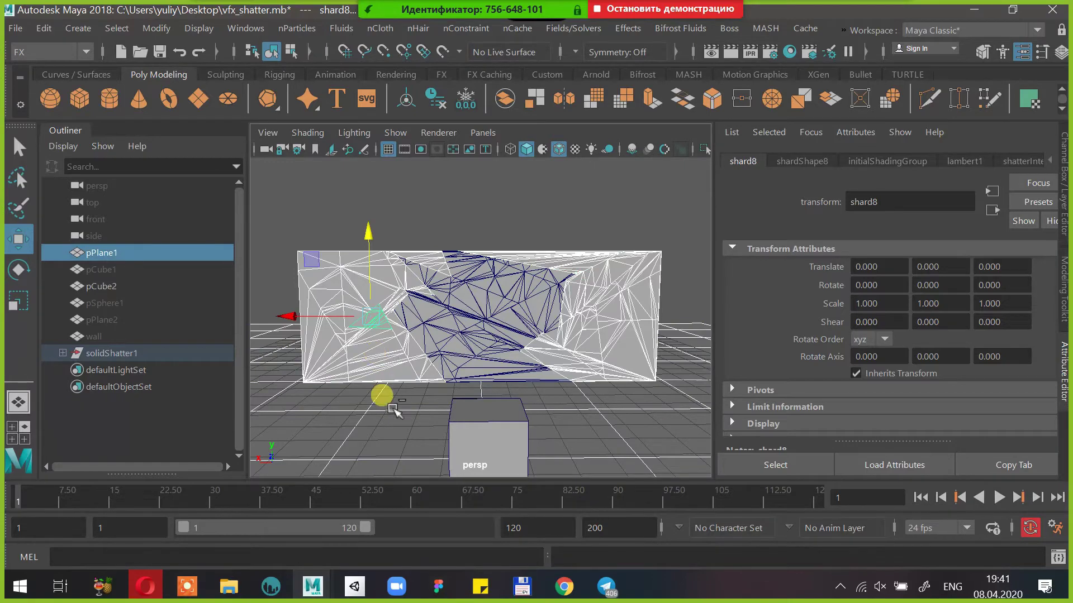
pyautogui.moveTo(391, 407); pyautogui.dragTo(383, 396)
# Group the selected end shards of the wall and expand solidShatter1 in the Outliner
pyautogui.keyDown('alt'); pyautogui.moveTo(531, 268); pyautogui.dragTo(577, 311); pyautogui.keyUp('alt')
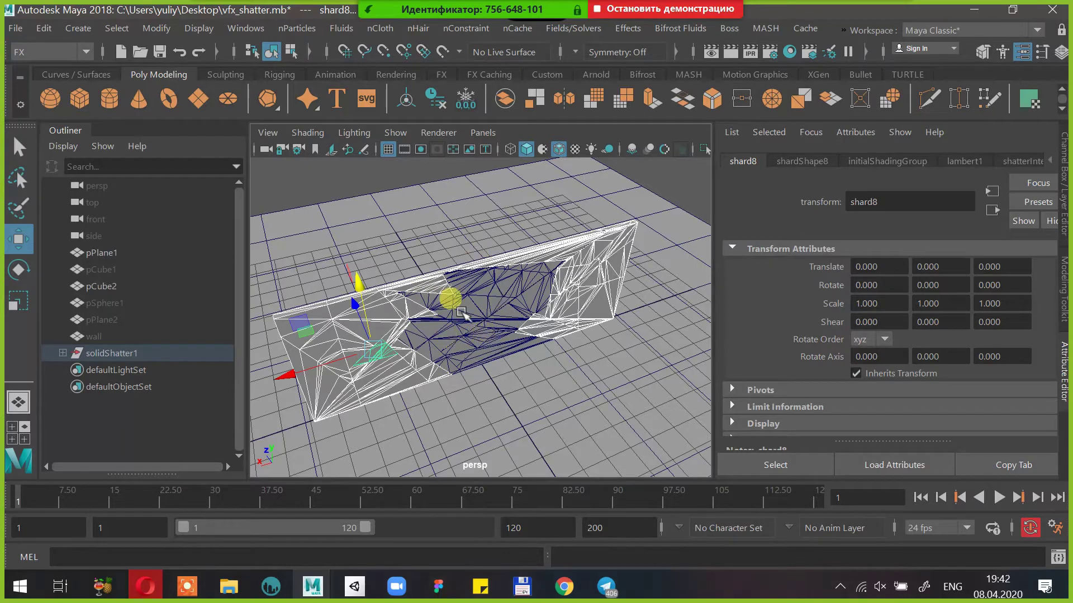
pyautogui.keyDown('alt'); pyautogui.moveTo(500, 319); pyautogui.dragTo(459, 276); pyautogui.keyUp('alt')
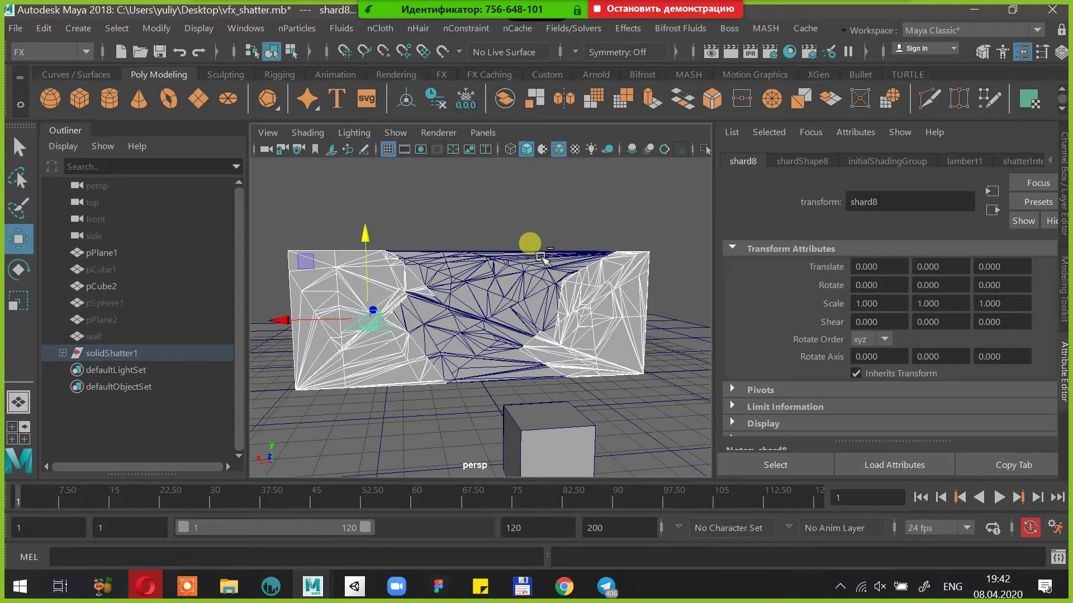
pyautogui.keyDown('alt'); pyautogui.moveTo(496, 339); pyautogui.dragTo(483, 359); pyautogui.keyUp('alt')
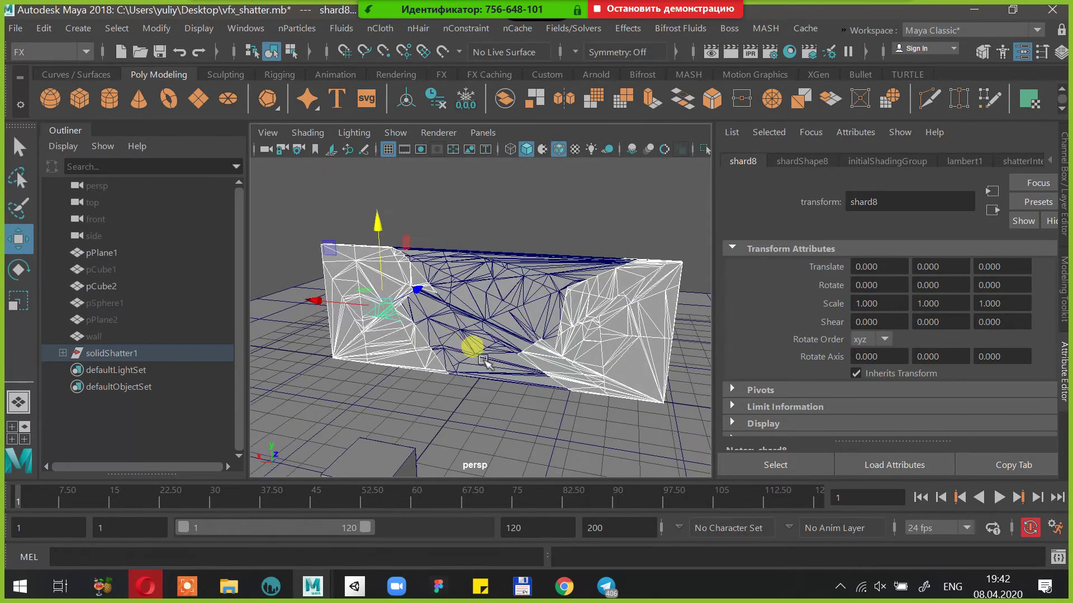
pyautogui.keyDown('alt'); pyautogui.moveTo(512, 253); pyautogui.dragTo(564, 258); pyautogui.keyUp('alt')
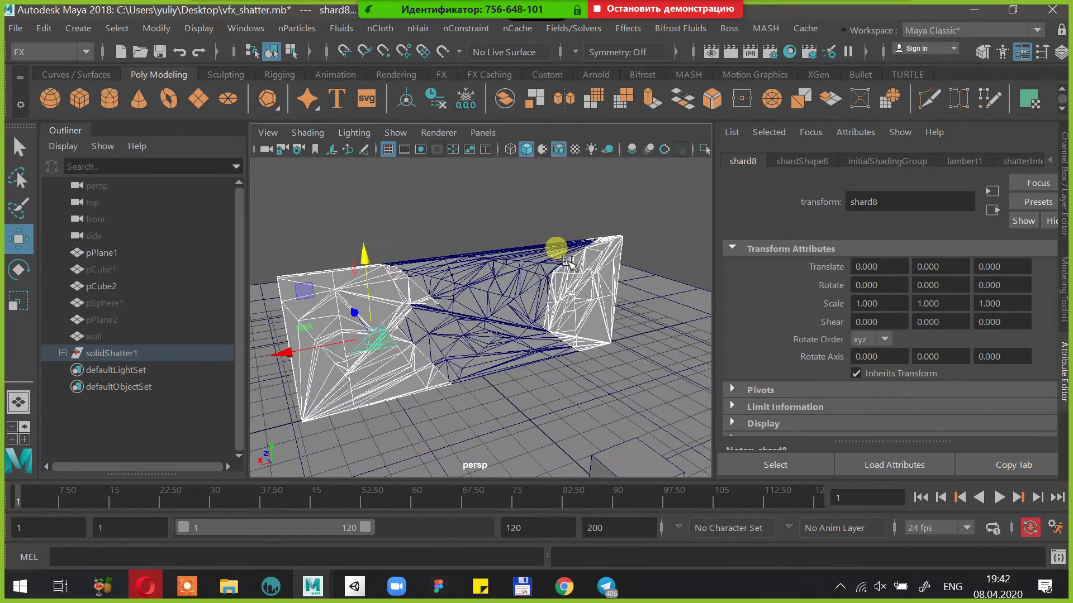
pyautogui.hotkey('ctrl', 'g')
pyautogui.click(63, 354)
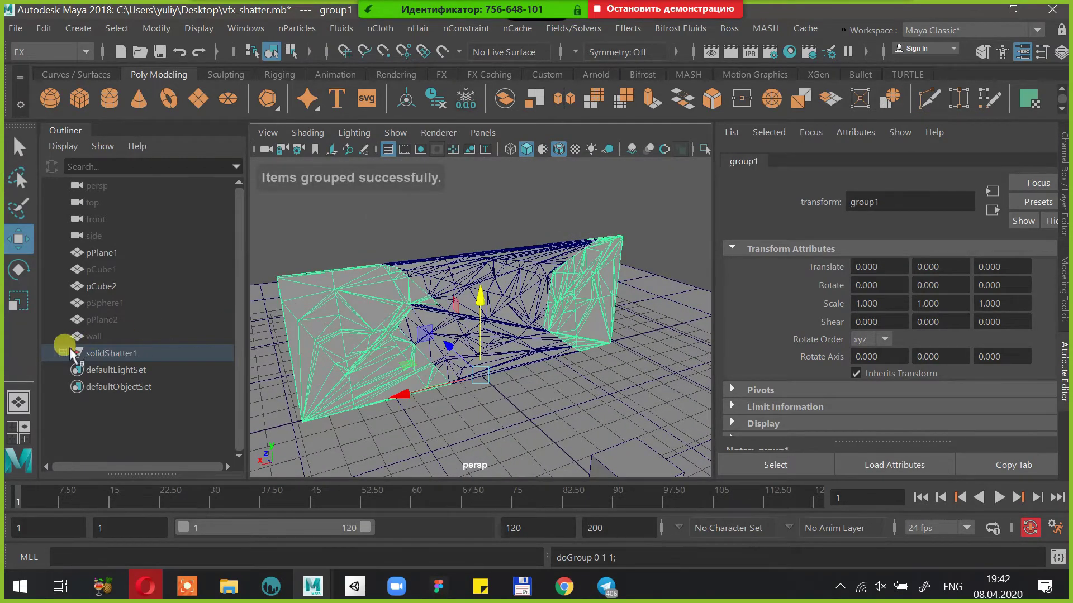
# Select shard22 in the wall, expand group1 in the Outliner and locate that shard among its members
pyautogui.scroll(-4, 116, 390)
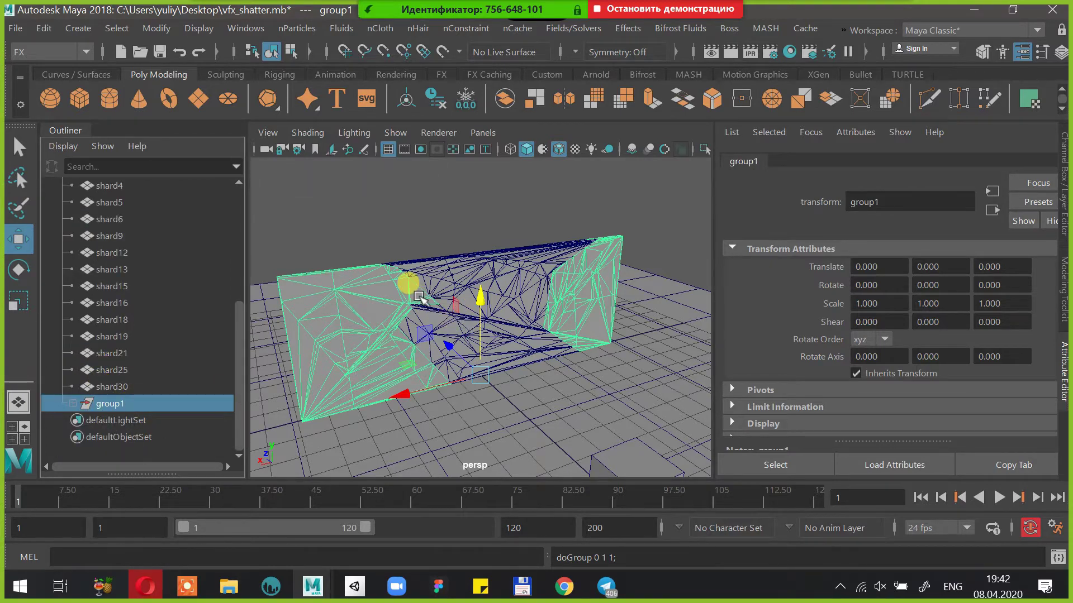
pyautogui.click(418, 295)
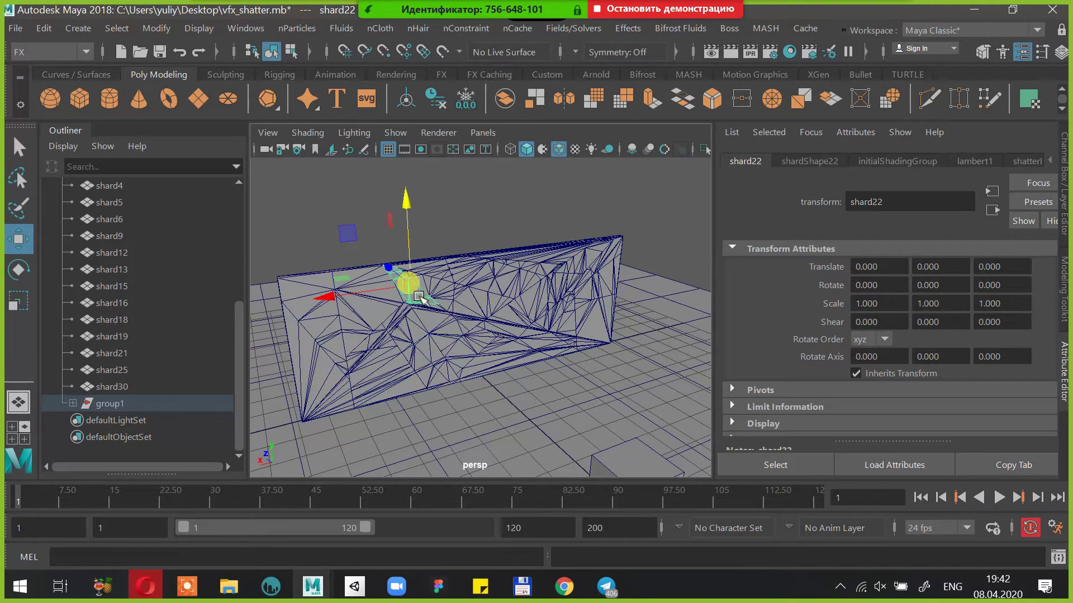
pyautogui.click(72, 403)
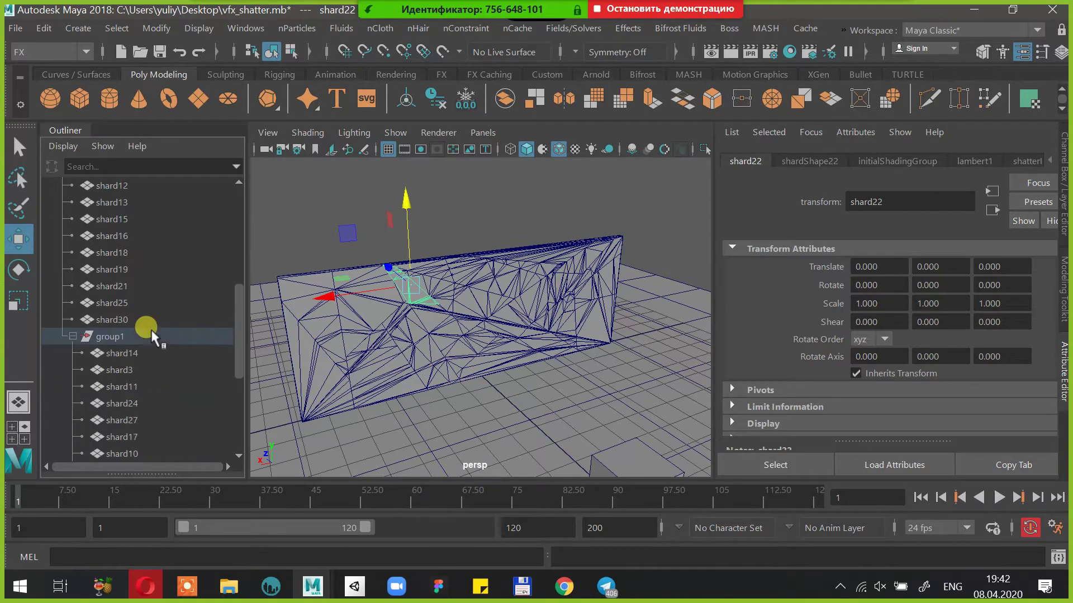
pyautogui.press('f')
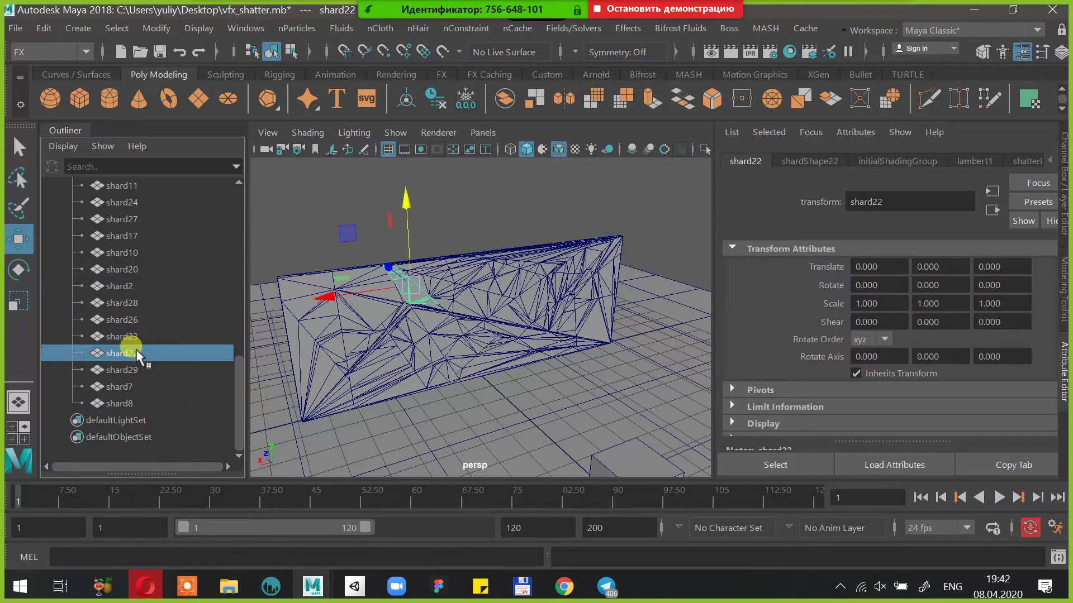
pyautogui.moveTo(136, 350)
pyautogui.mouseDown()
pyautogui.moveTo(197, 158)
pyautogui.moveTo(131, 385)
pyautogui.moveTo(157, 283)
pyautogui.moveTo(144, 361)
pyautogui.mouseUp()
pyautogui.click(144, 388)
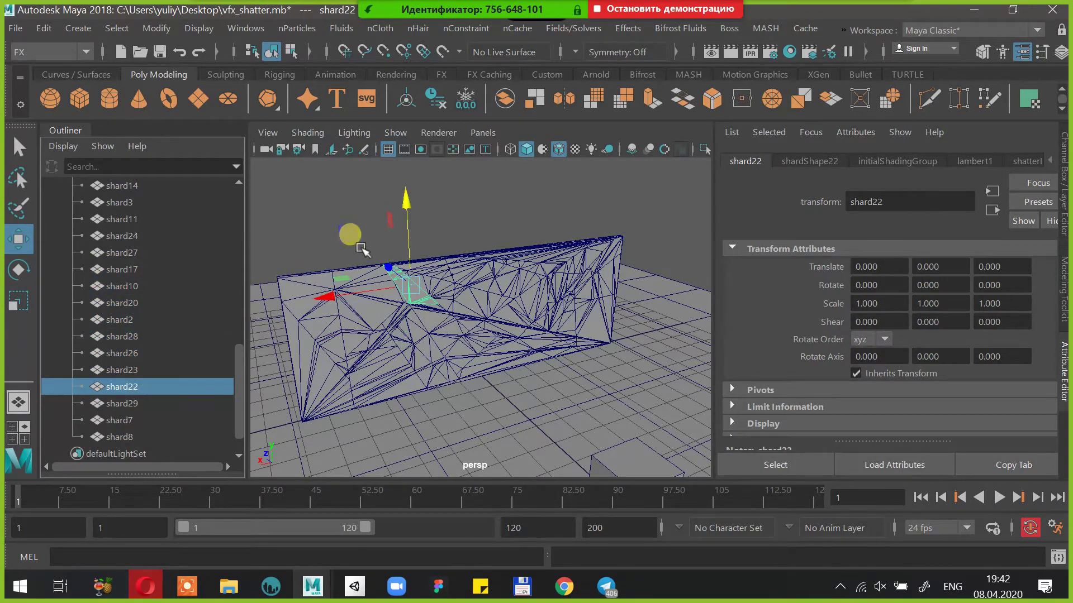
pyautogui.hotkey('ctrl', 'g')
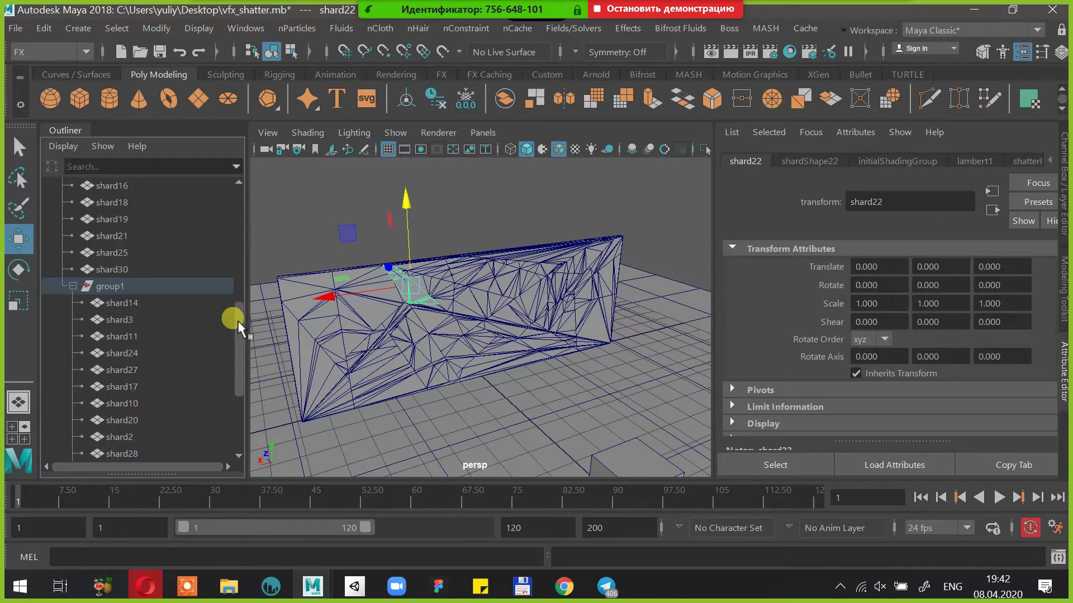
# Select shard12 in the wall's middle and shard14 in group1 to compare loose and grouped shards in the Outliner
pyautogui.click(483, 212)
pyautogui.keyDown('alt'); pyautogui.moveTo(533, 223); pyautogui.dragTo(501, 298); pyautogui.keyUp('alt')
pyautogui.click(501, 299)
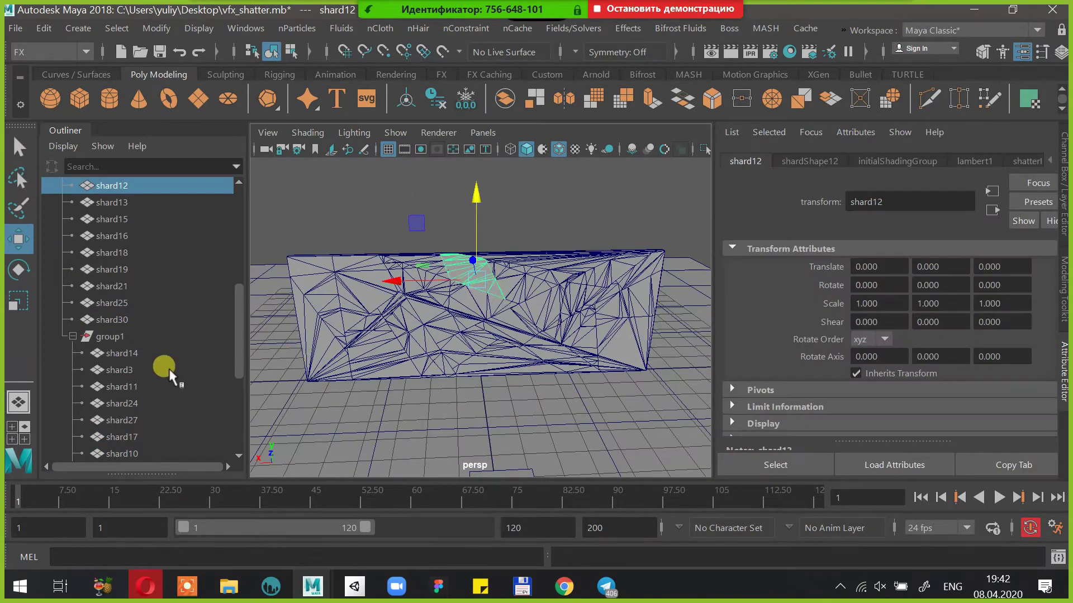
pyautogui.click(140, 354)
pyautogui.scroll(-3, 144, 359)
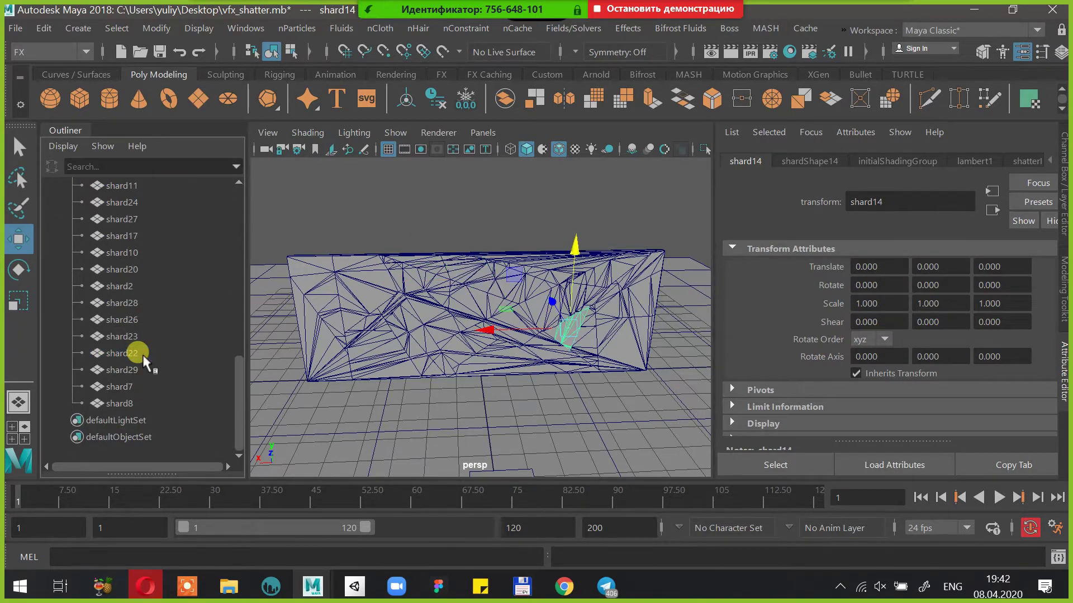
pyautogui.scroll(1, 134, 271)
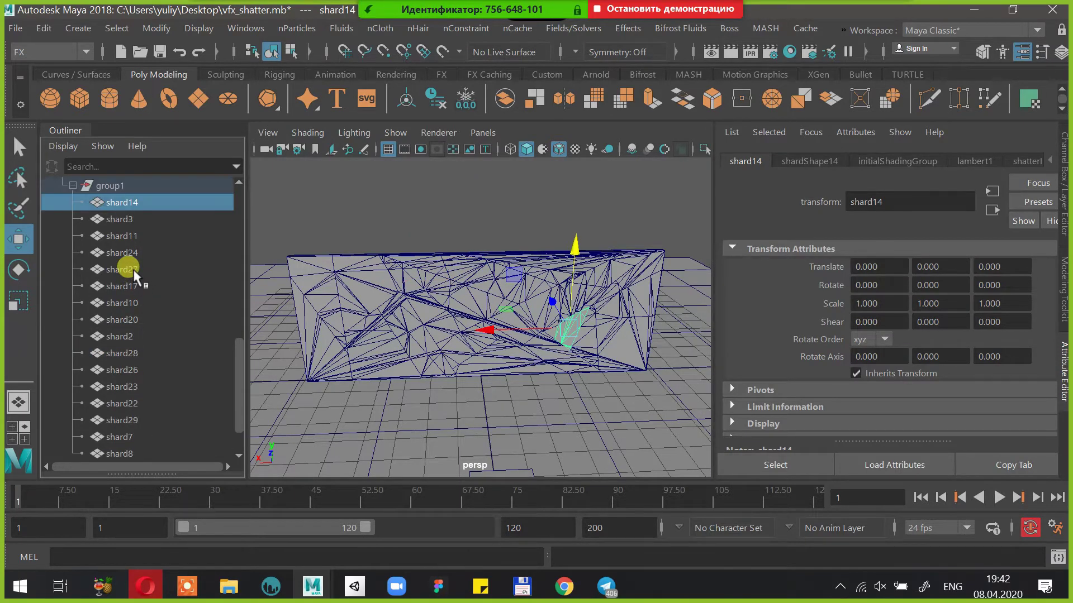
# Select all shards outside group1, from shard30 up to shard1, to check the wall's ungrouped middle section
pyautogui.scroll(1, 133, 219)
pyautogui.click(133, 219)
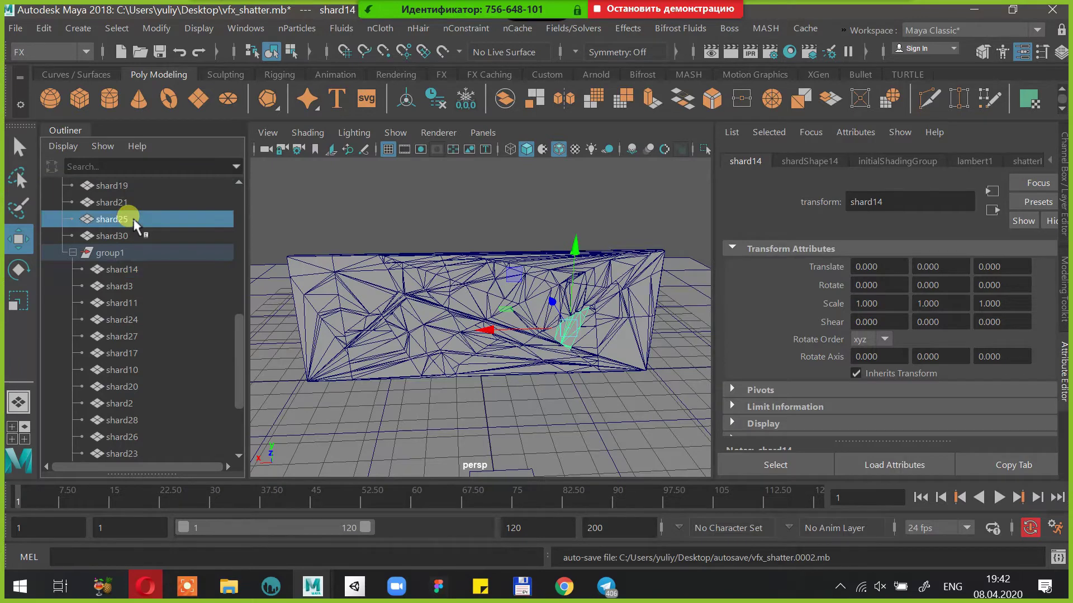
pyautogui.click(132, 239)
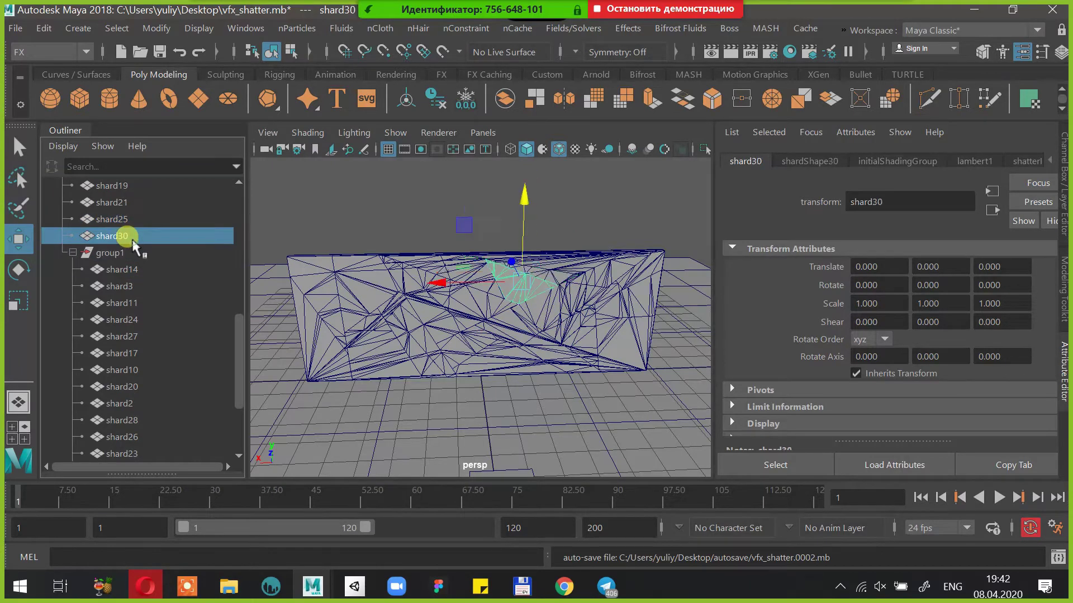
pyautogui.scroll(1, 132, 239)
pyautogui.scroll(1, 132, 239)
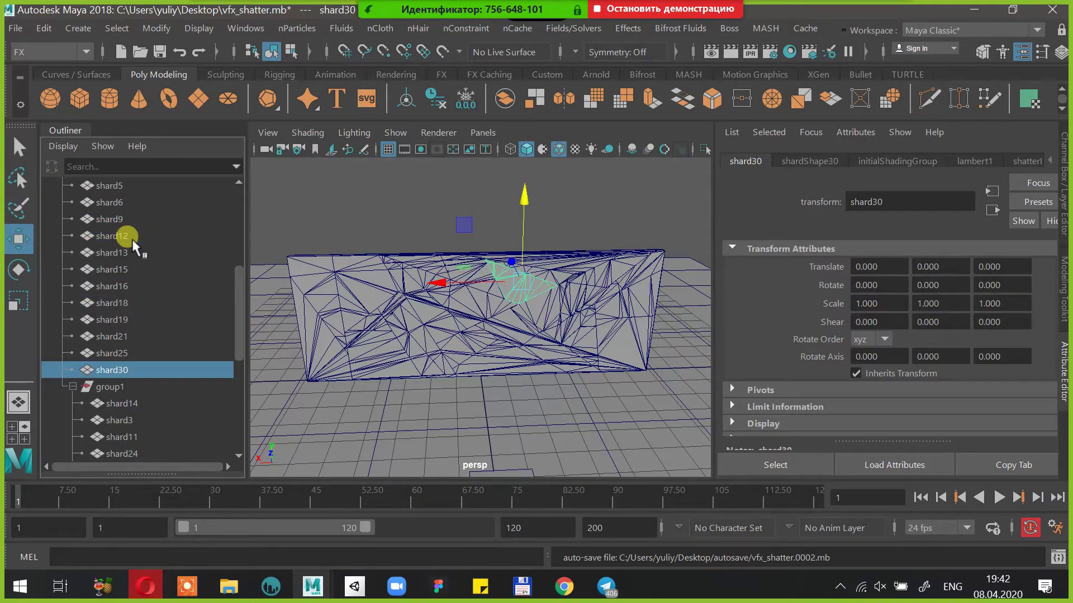
pyautogui.scroll(1, 132, 239)
pyautogui.keyDown('shift'); pyautogui.click(114, 236); pyautogui.keyUp('shift')
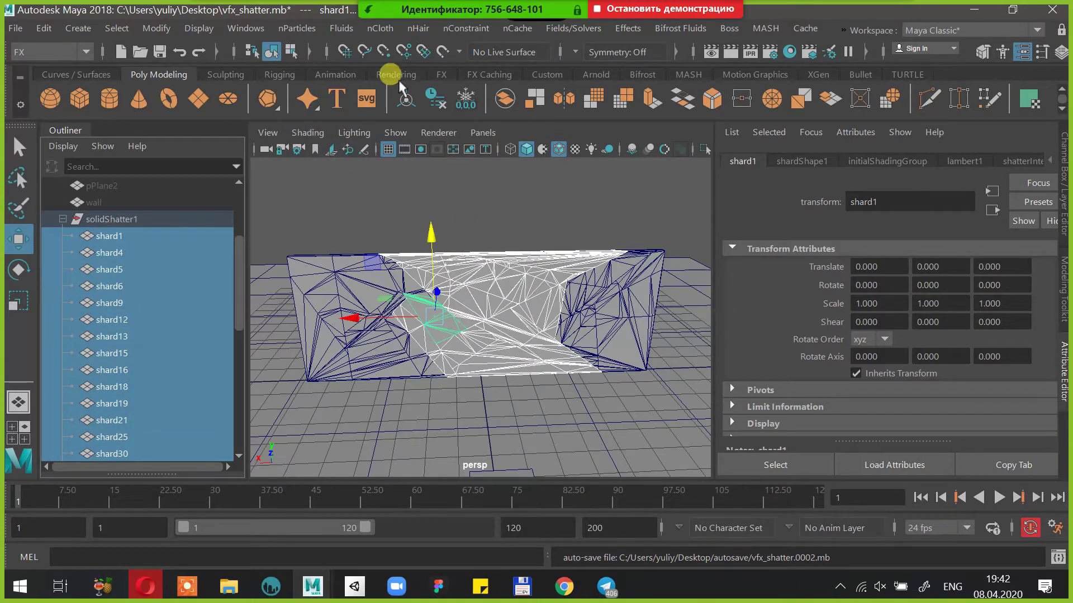
# Select shard13 in the middle of the wall and try to solid-shatter it with a shard count of 5
pyautogui.click(503, 279)
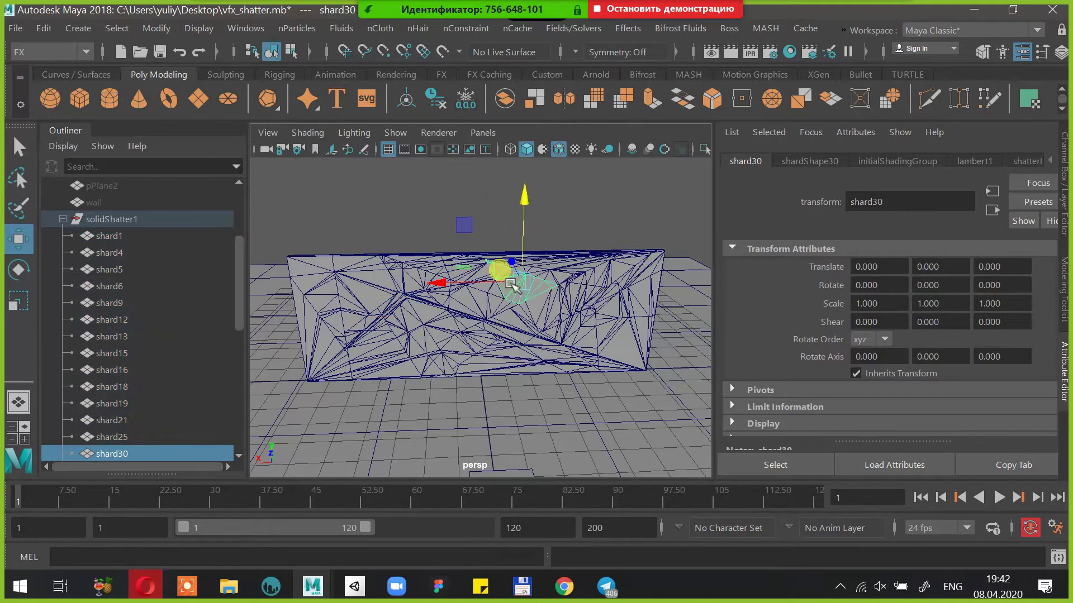
pyautogui.click(464, 286)
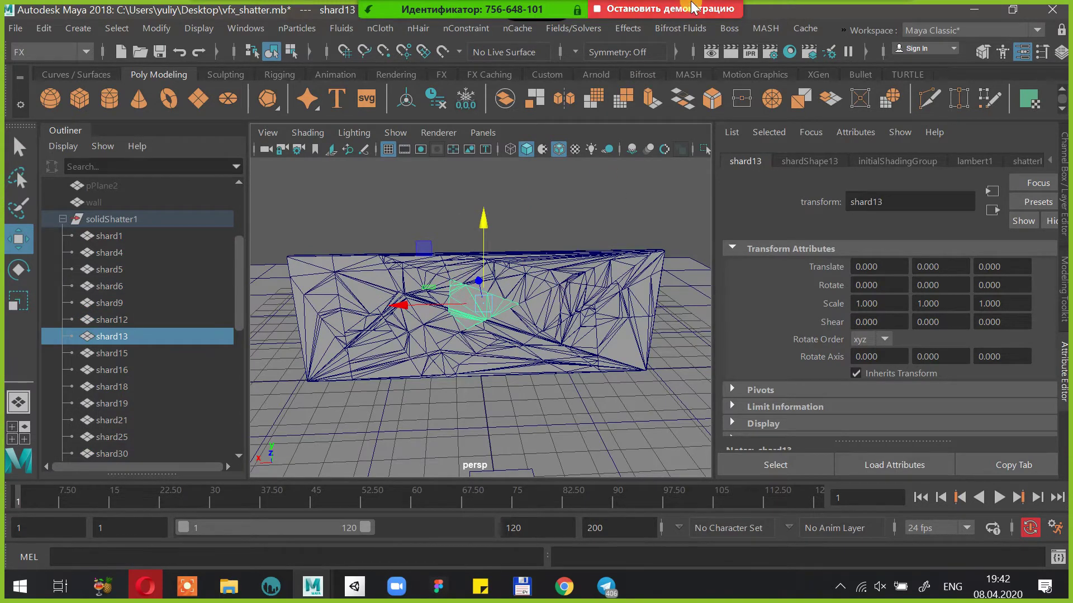
pyautogui.click(629, 27)
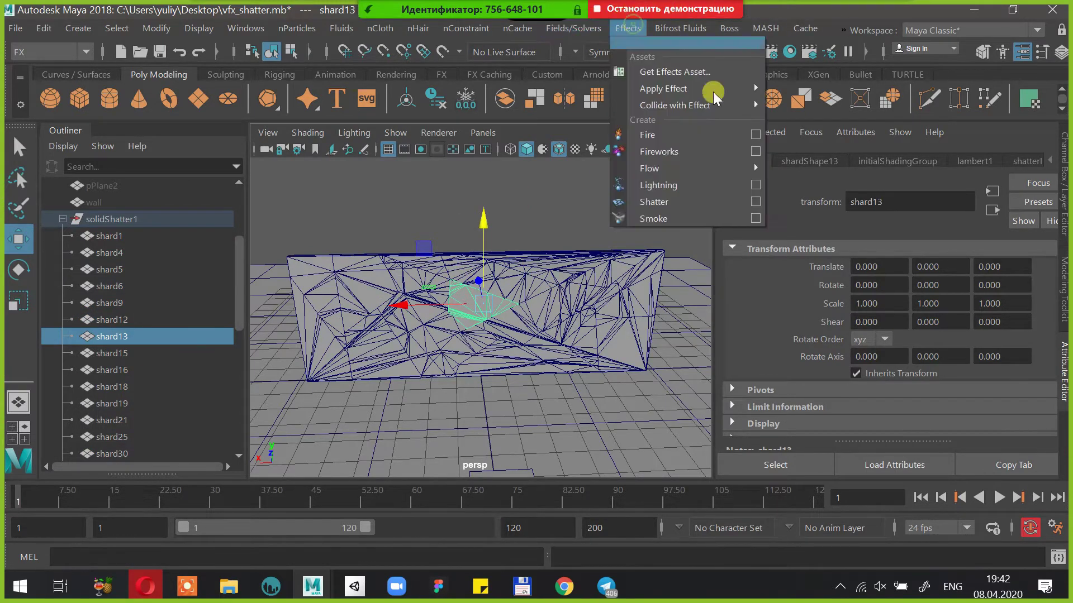
pyautogui.click(758, 202)
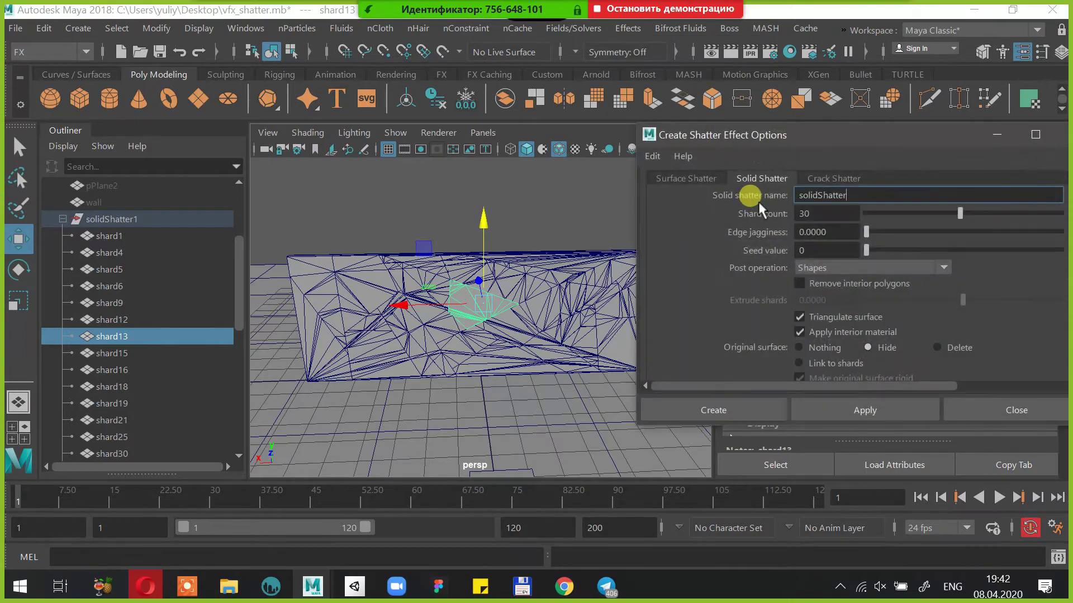
pyautogui.doubleClick(818, 213)
pyautogui.write('5')
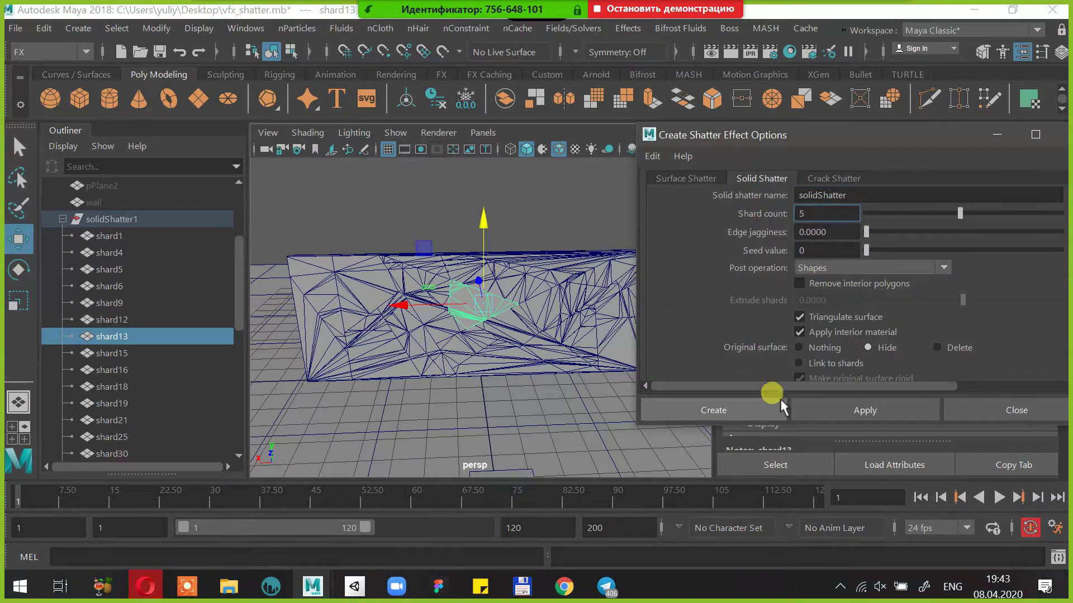
pyautogui.click(763, 403)
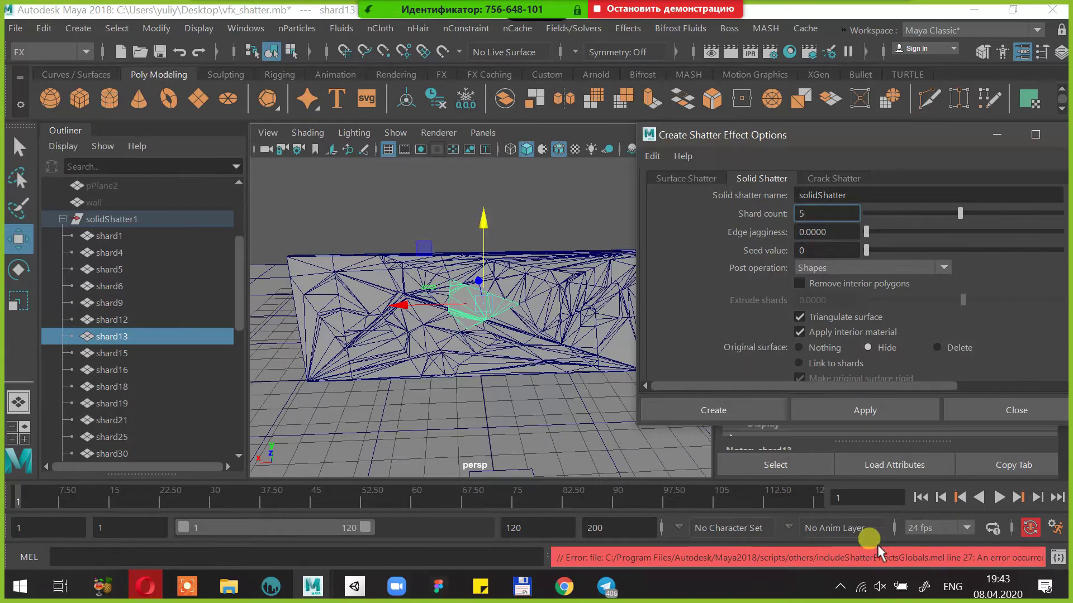
# Assign the existing initialShadingGroup material to shard13 and run the solid shatter on it again
pyautogui.click(454, 296)
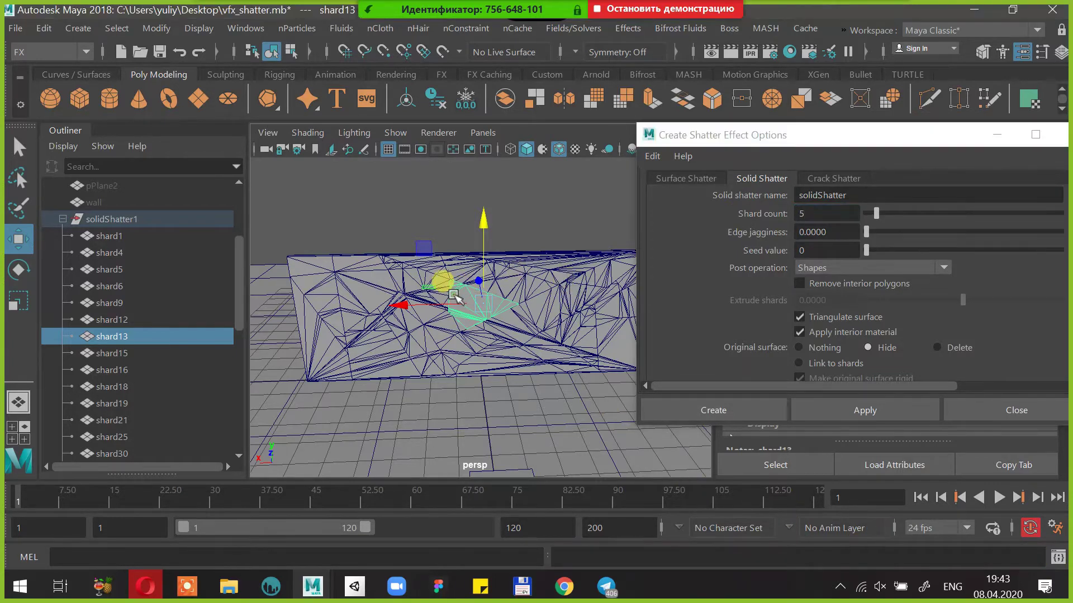
pyautogui.press('f')
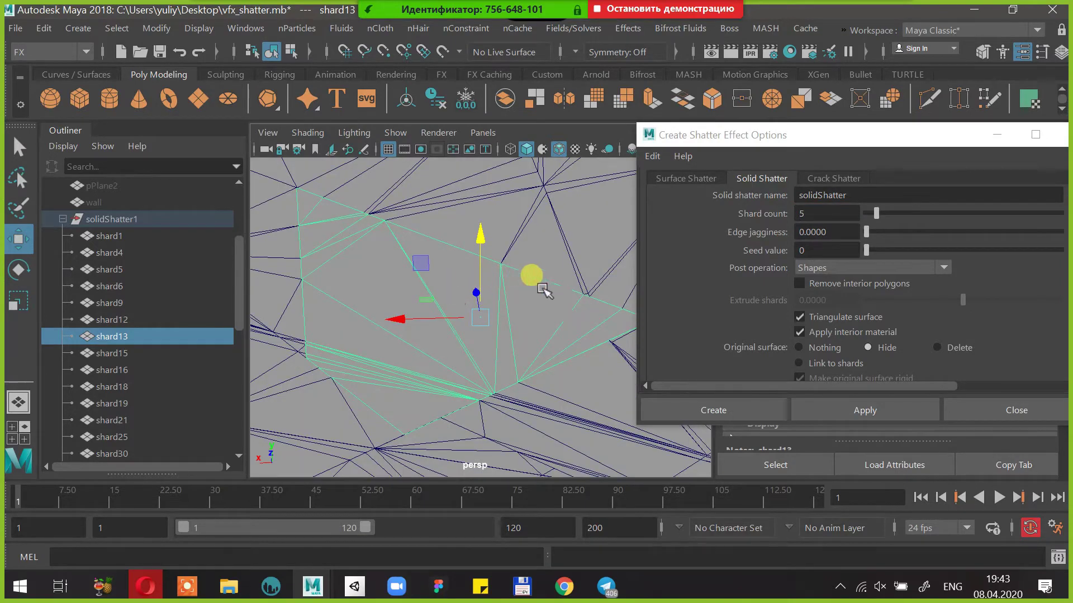
pyautogui.keyDown('alt'); pyautogui.moveTo(522, 277); pyautogui.dragTo(595, 284); pyautogui.keyUp('alt')
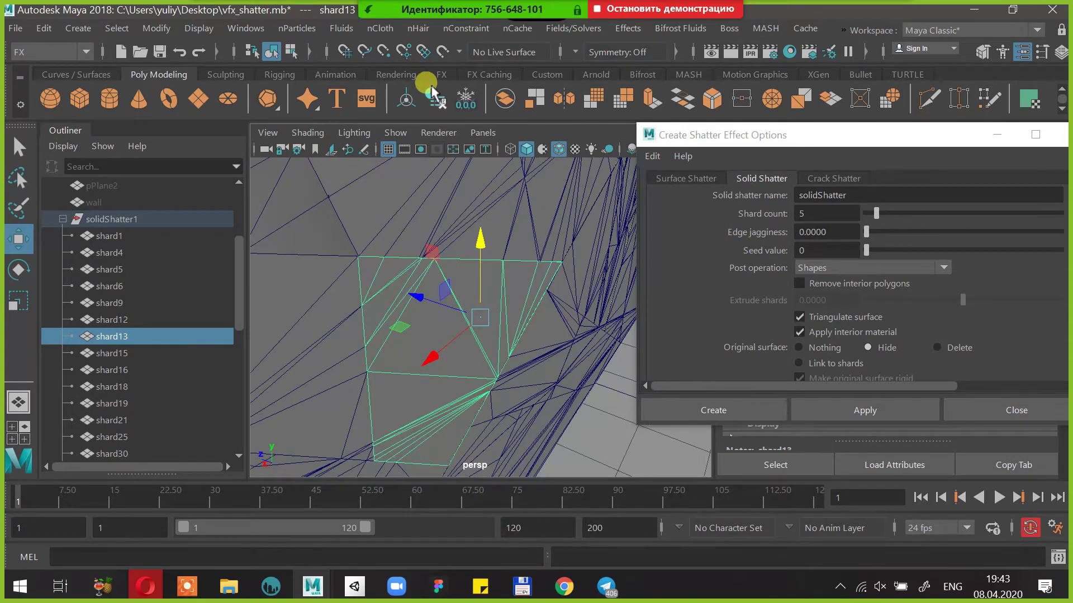
pyautogui.moveTo(402, 328); pyautogui.dragTo(511, 511, button='right')
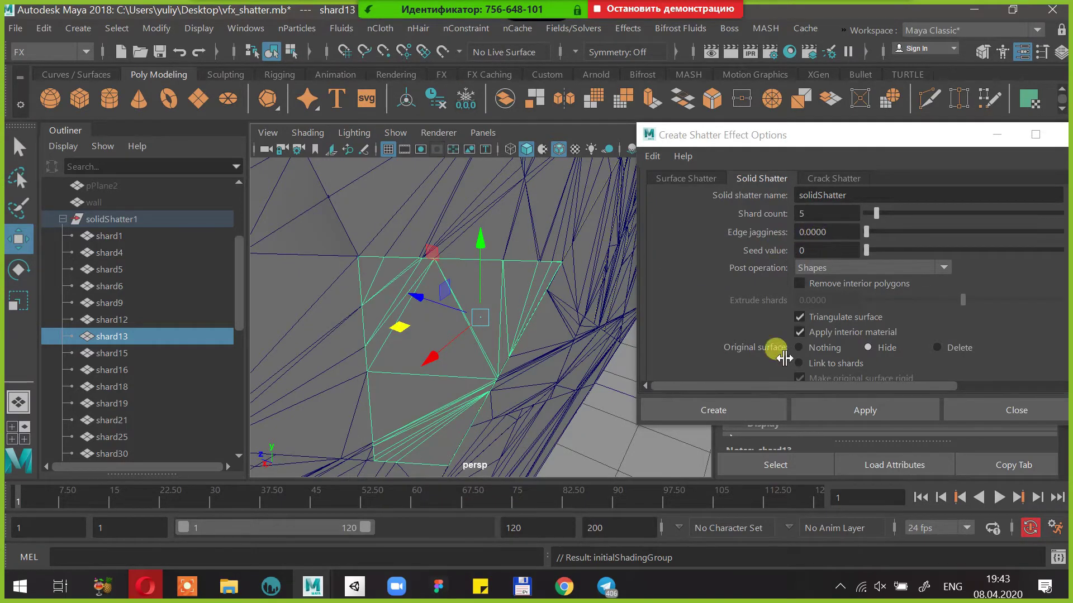
pyautogui.click(757, 411)
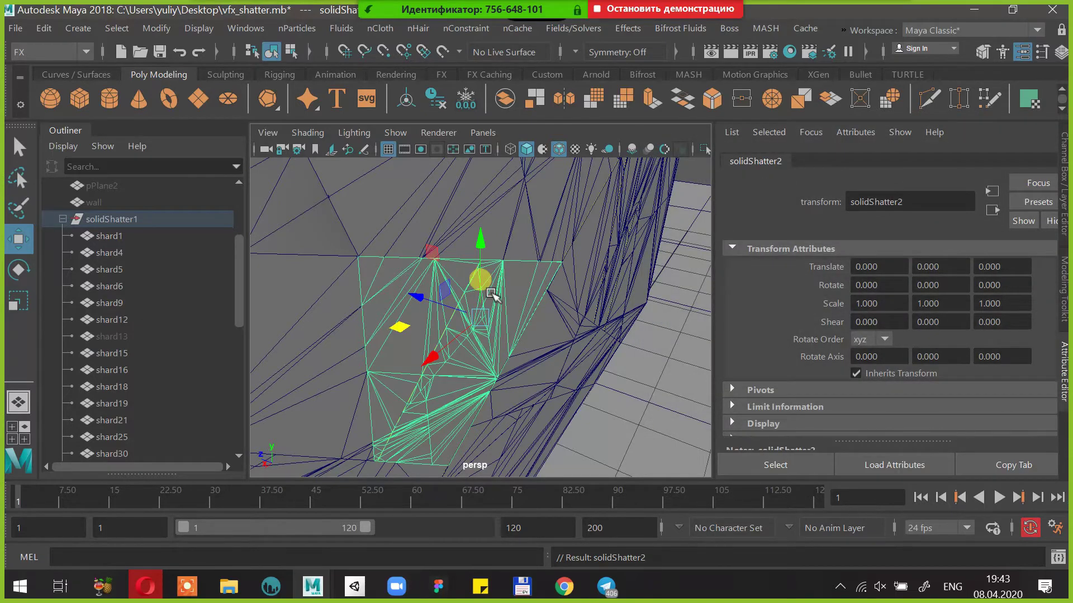
# Examine the small new pieces inside the former shard13, such as shard34, and compare them with neighbouring shard30
pyautogui.click(490, 290)
pyautogui.click(403, 307)
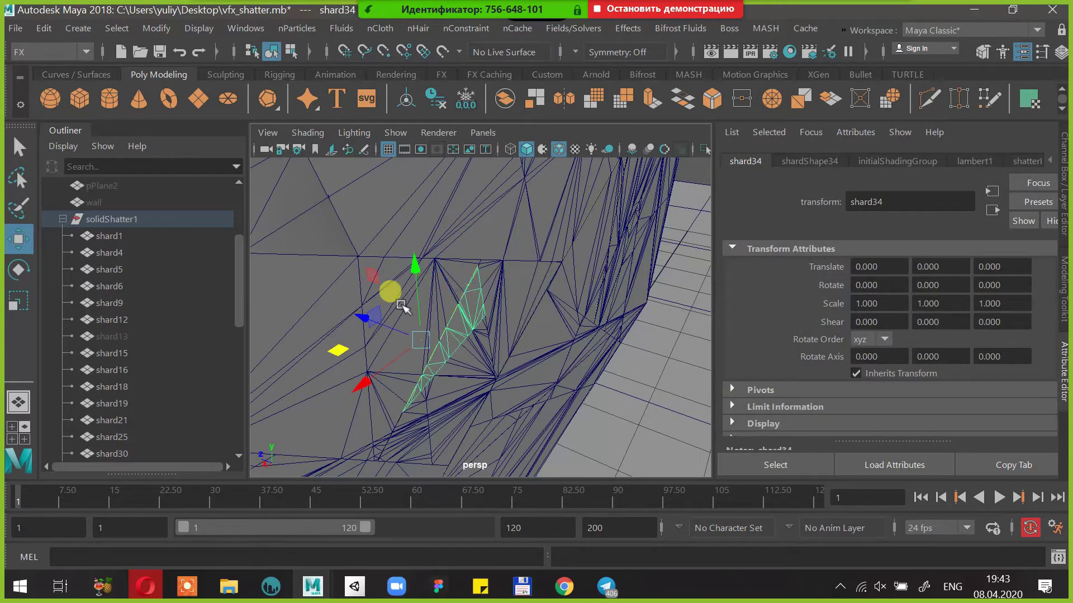
pyautogui.keyDown('alt'); pyautogui.moveTo(517, 324); pyautogui.dragTo(479, 292); pyautogui.keyUp('alt')
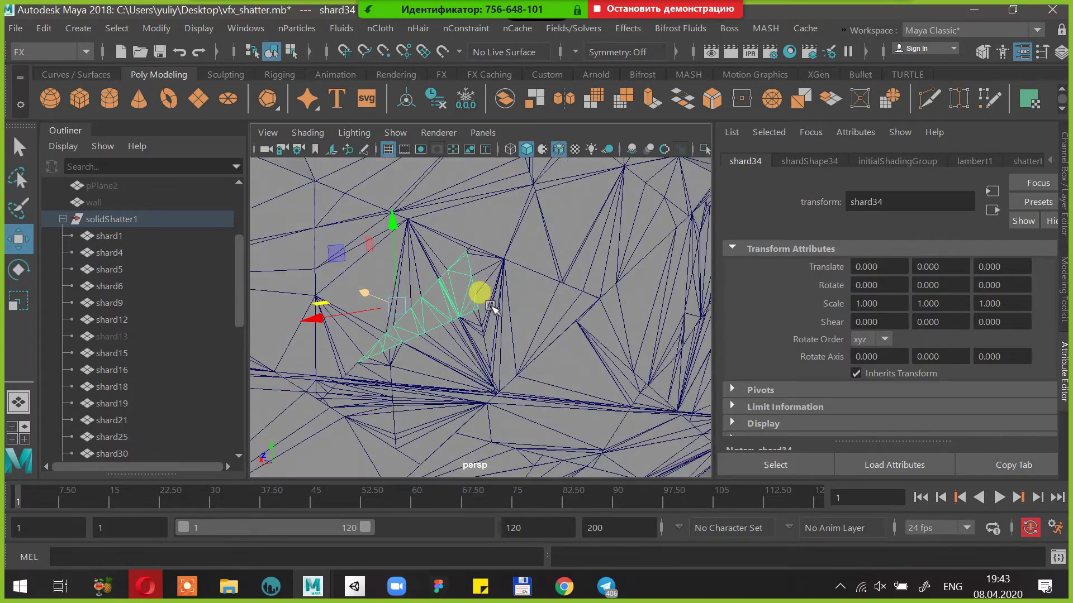
pyautogui.click(566, 236)
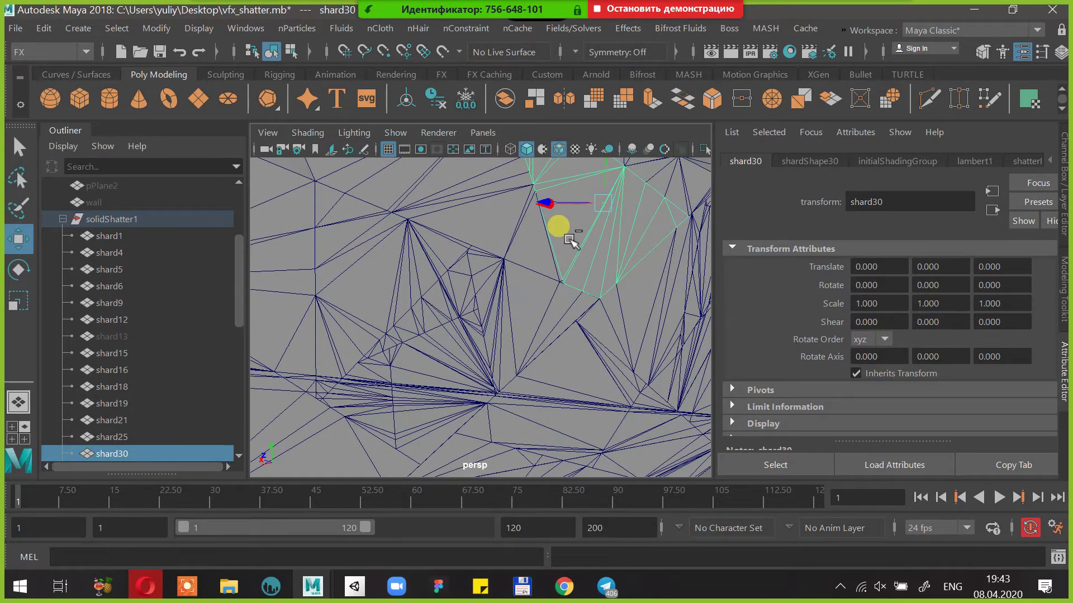
pyautogui.scroll(-10, 570, 240)
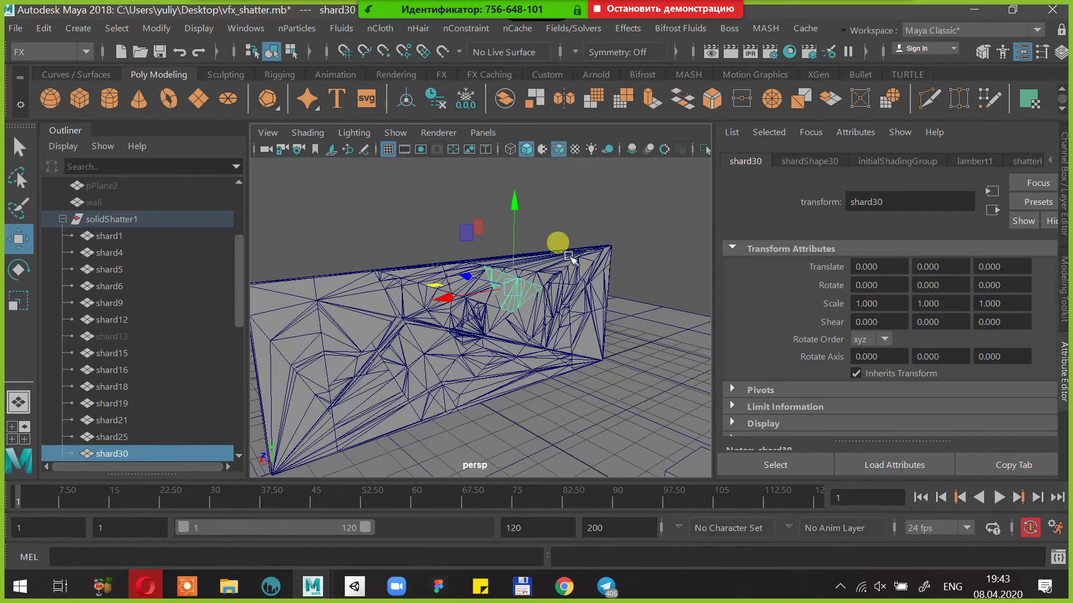
# Select shard19 in the lower middle of the wall and assign it the existing initialShadingGroup material
pyautogui.click(474, 368)
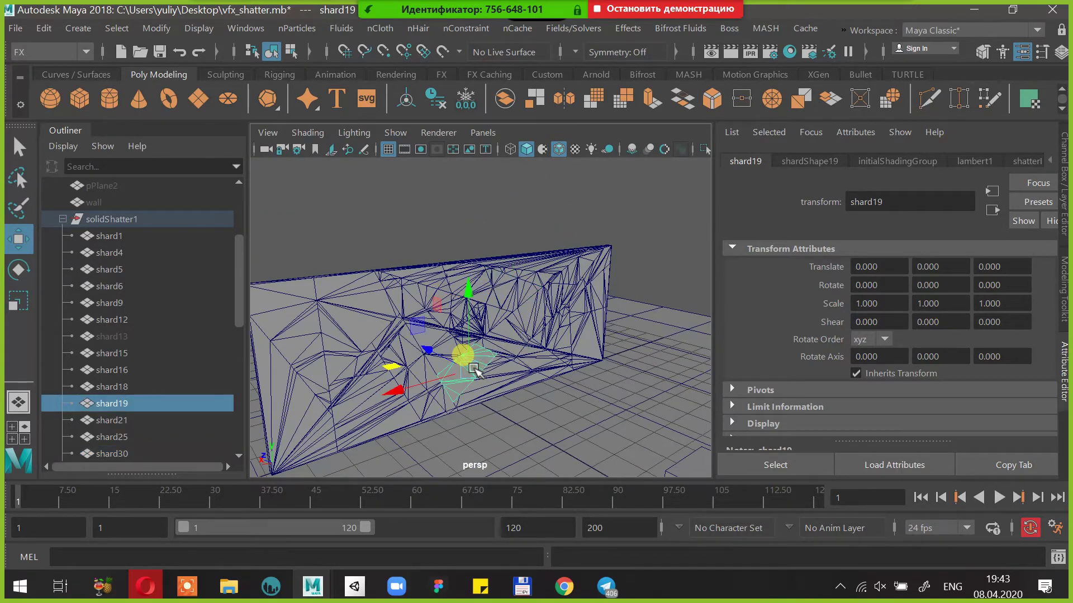
pyautogui.keyDown('shift'); pyautogui.click(449, 351); pyautogui.keyUp('shift')
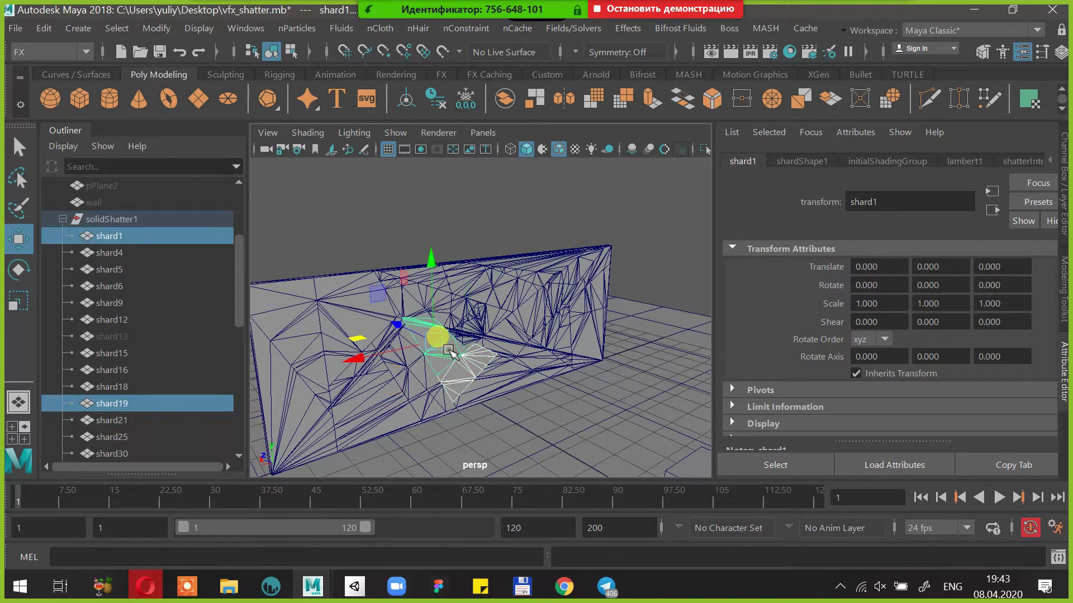
pyautogui.click(464, 362)
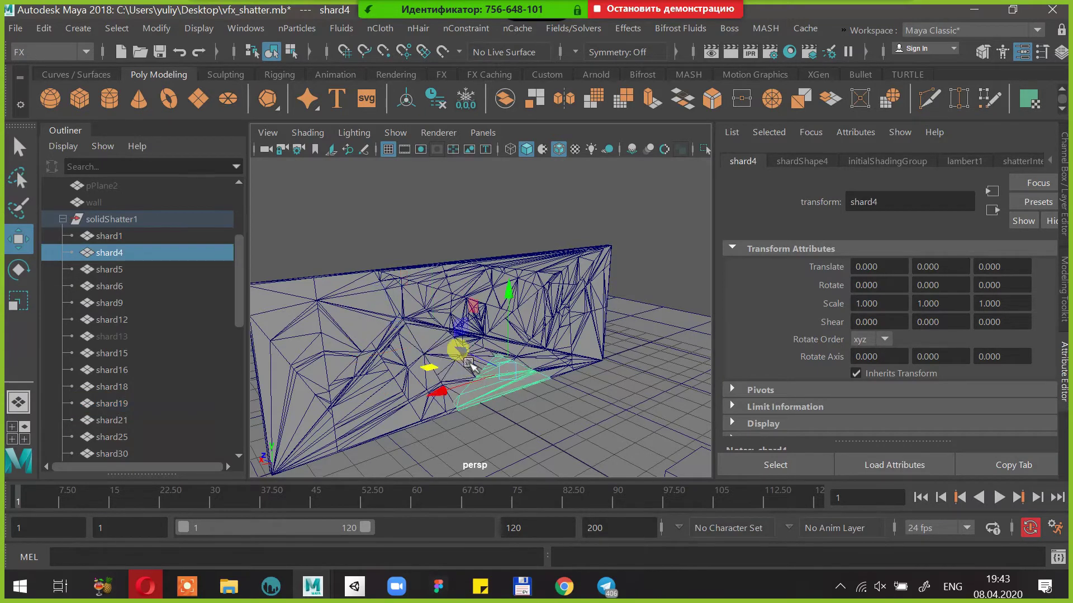
pyautogui.click(464, 362)
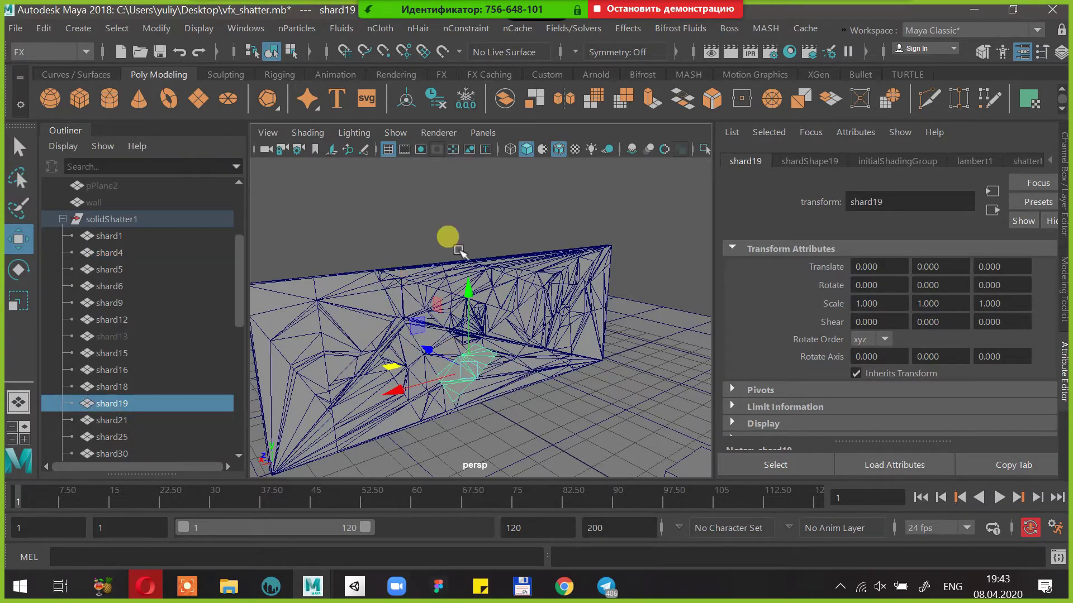
pyautogui.rightClick(480, 364)
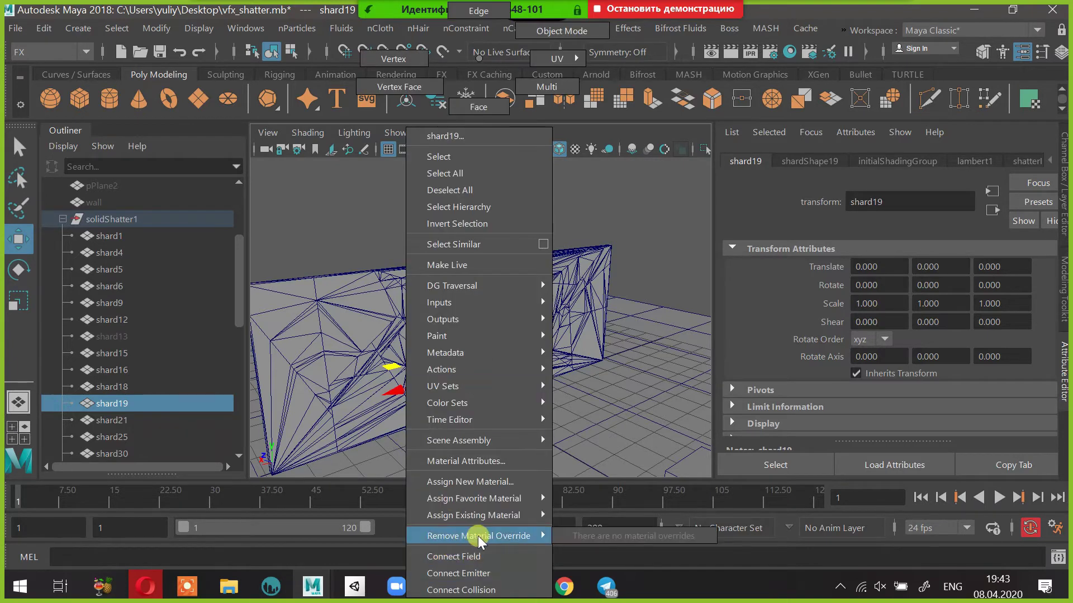
pyautogui.moveTo(488, 521)
pyautogui.click(575, 501)
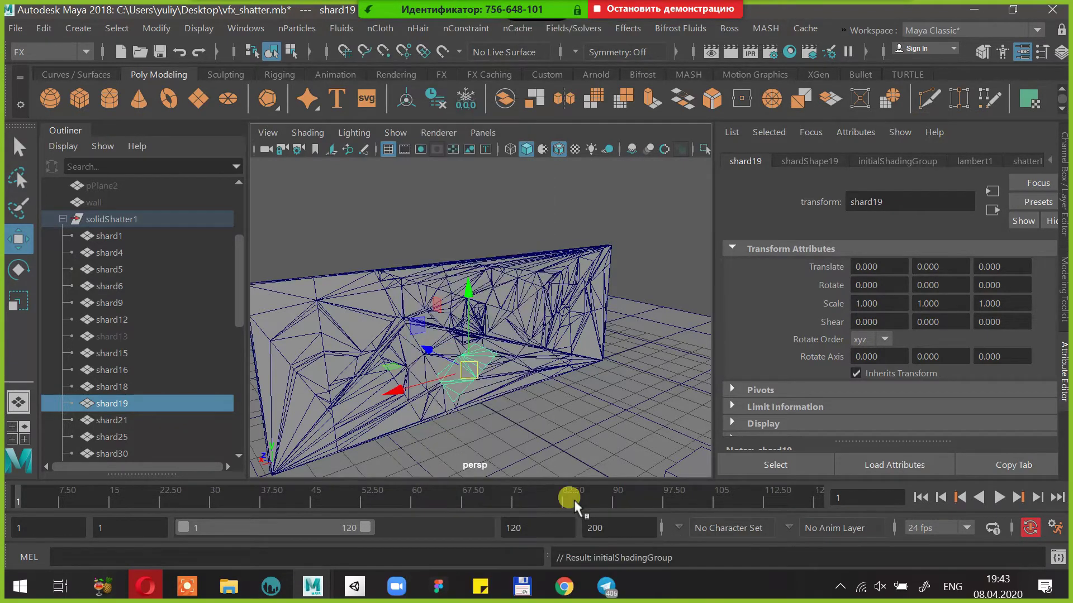
# Select shard1 in the middle of the wall and assign it the existing lambert1 material
pyautogui.click(438, 344)
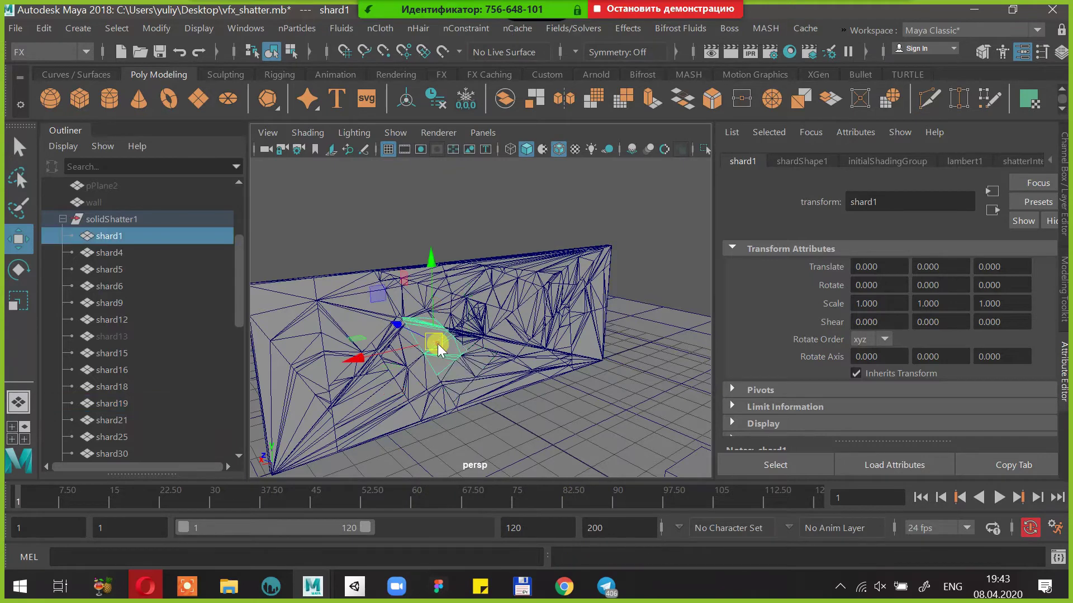
pyautogui.rightClick(438, 343)
pyautogui.moveTo(483, 525)
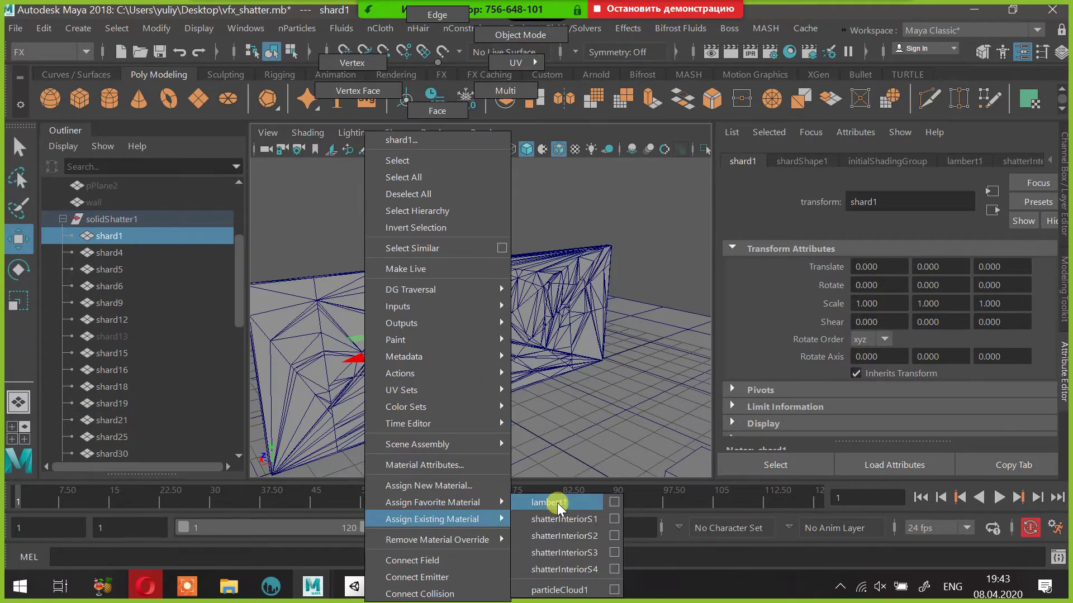
pyautogui.click(557, 502)
# Solid-shatter shard1 with a shard count of 5 and repeat the same shatter on neighbouring shard19
pyautogui.click(628, 28)
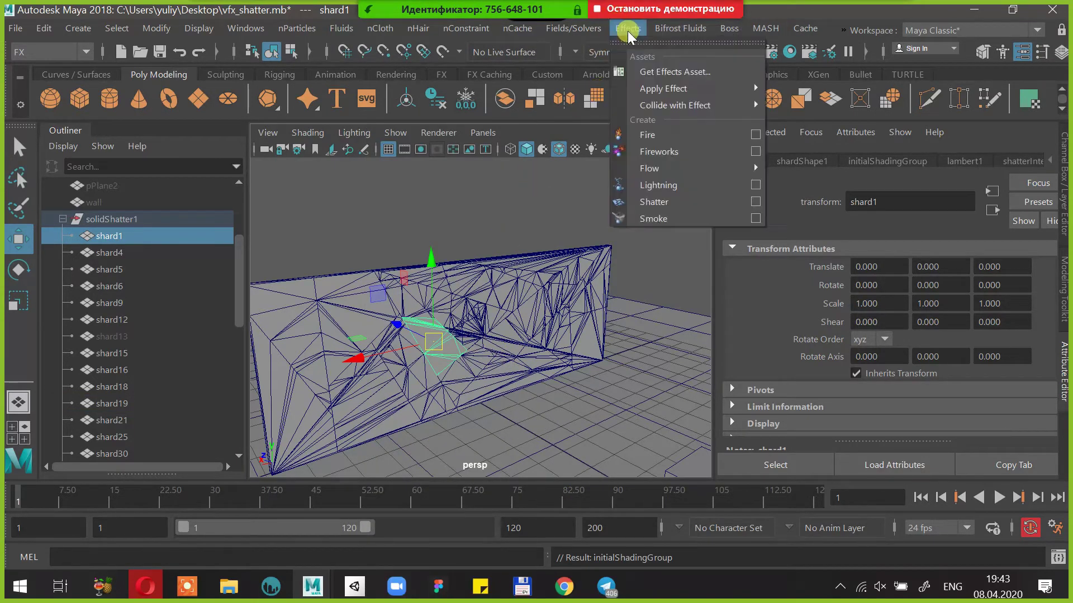
pyautogui.click(755, 202)
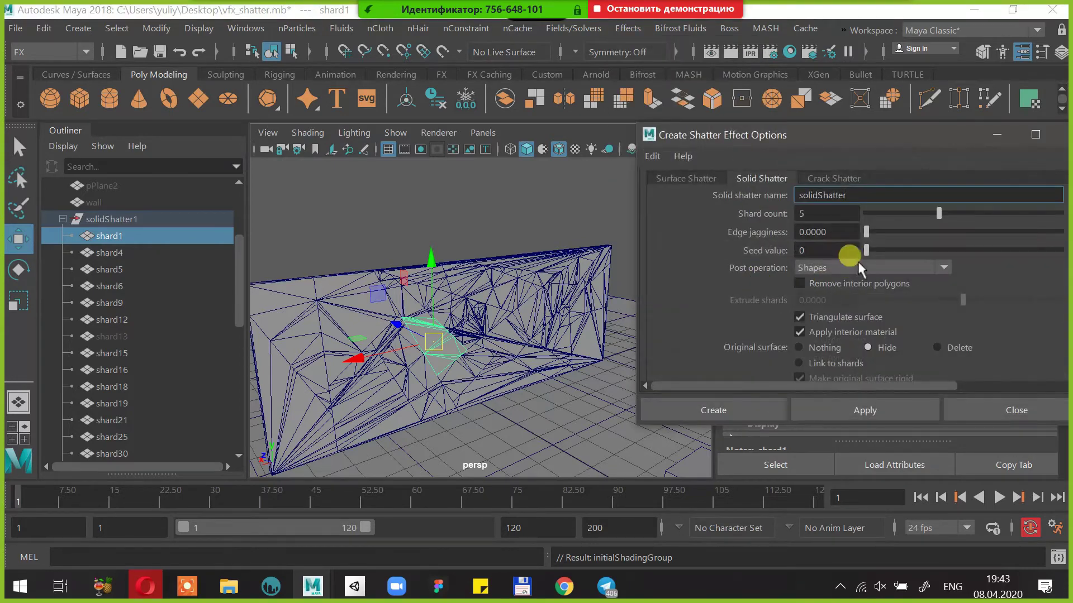
pyautogui.scroll(-1, 880, 343)
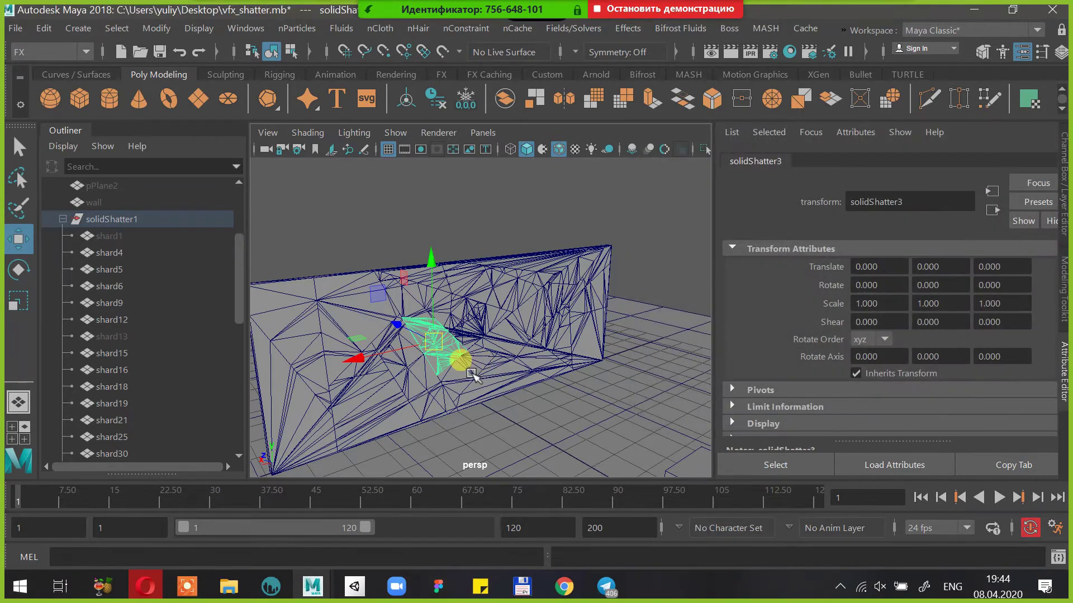
pyautogui.click(473, 373)
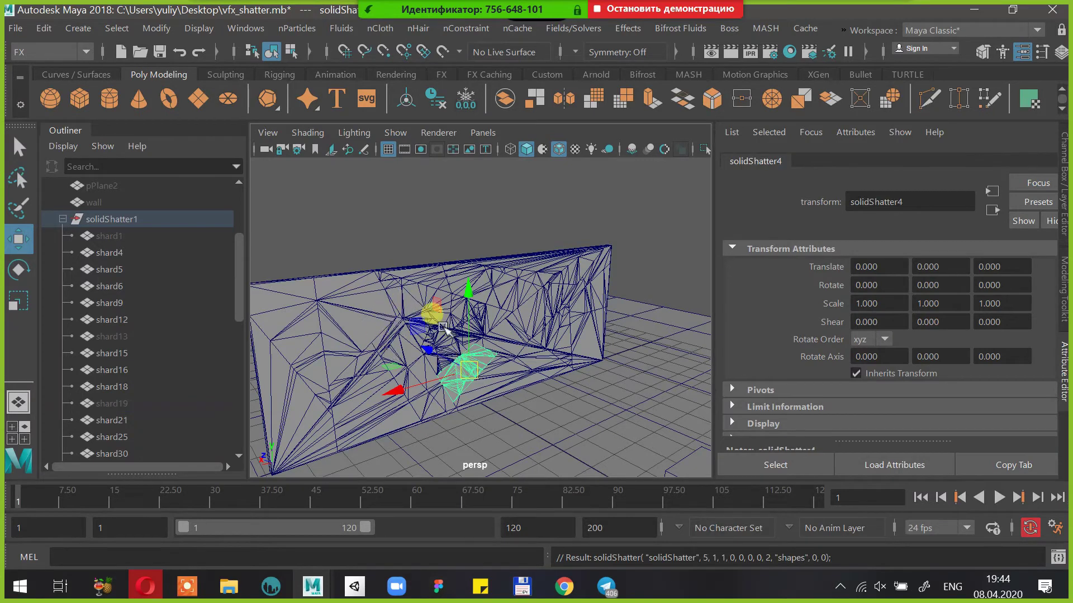
# Pick shard15 just beside the re-shattered middle pieces and try to solid-shatter it with the current settings
pyautogui.click(495, 386)
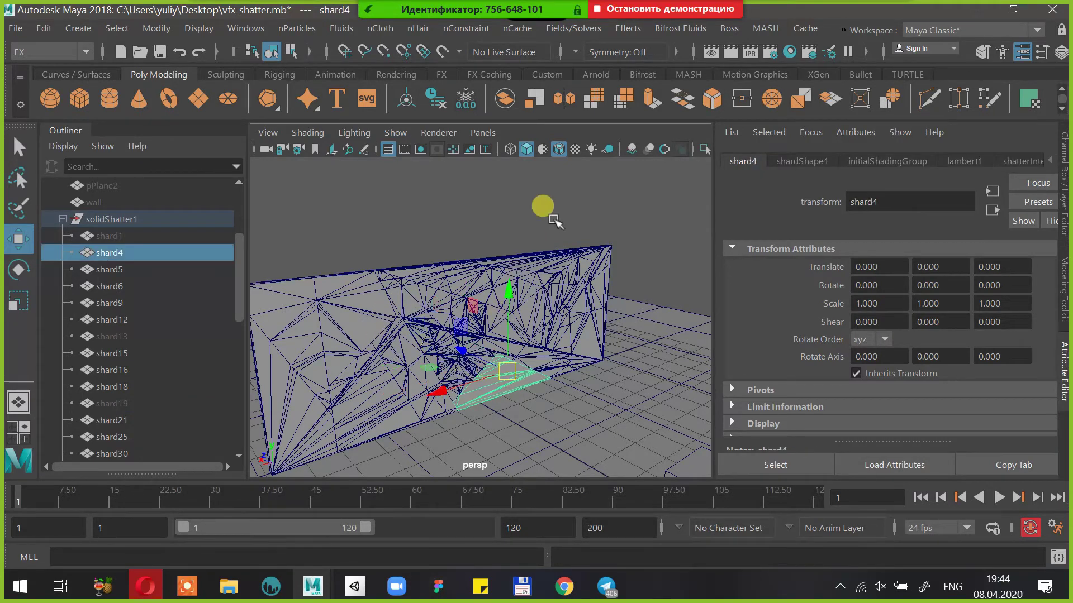
pyautogui.click(501, 348)
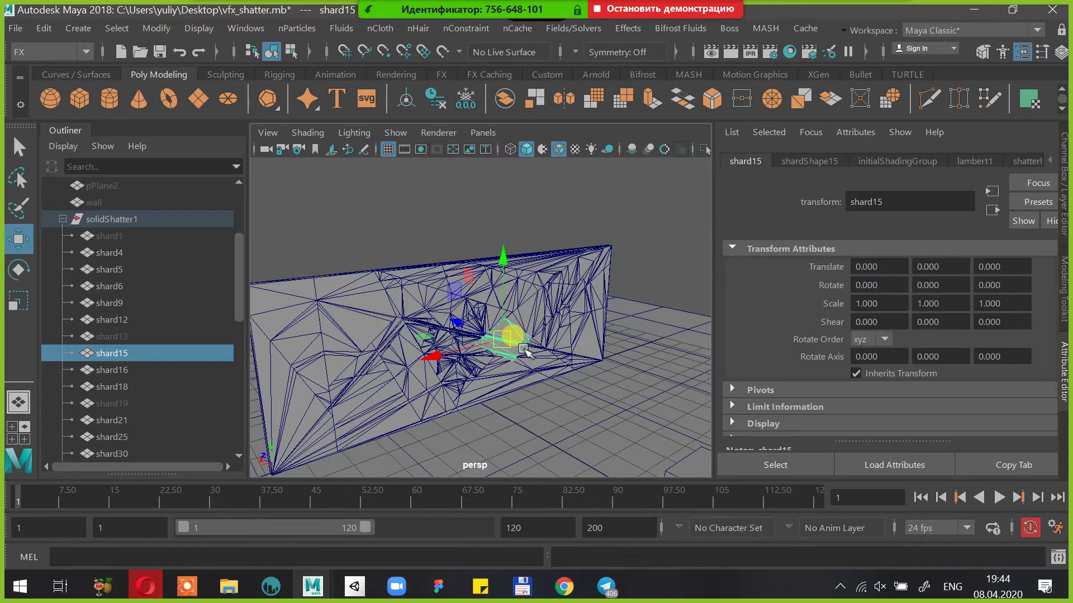
pyautogui.click(517, 308)
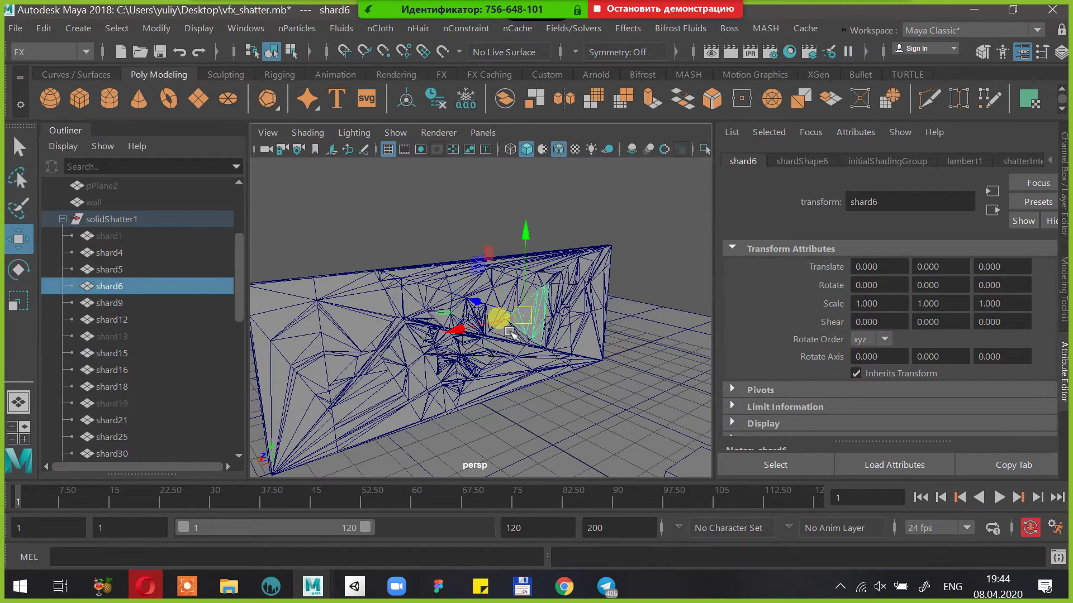
pyautogui.click(508, 333)
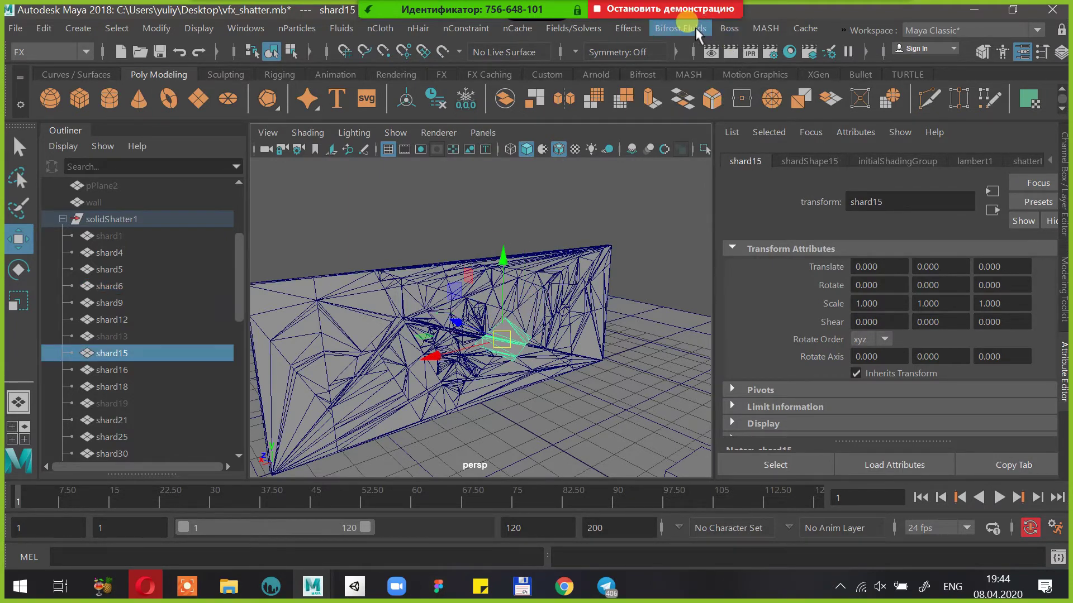
pyautogui.click(629, 27)
pyautogui.click(689, 200)
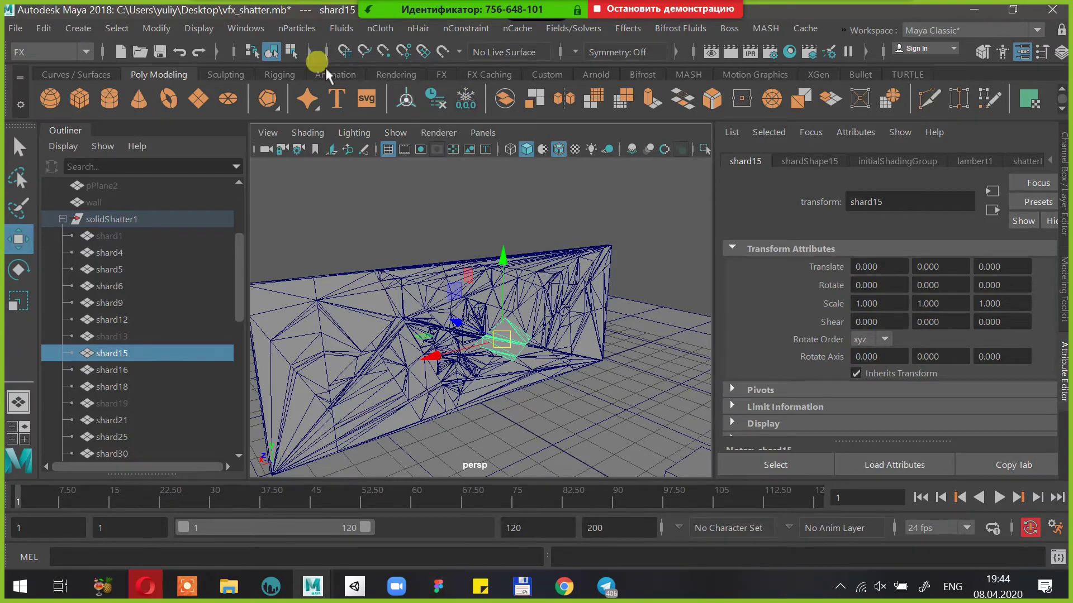
# Delete the construction history of shard15 and try to shatter it again
pyautogui.click(44, 28)
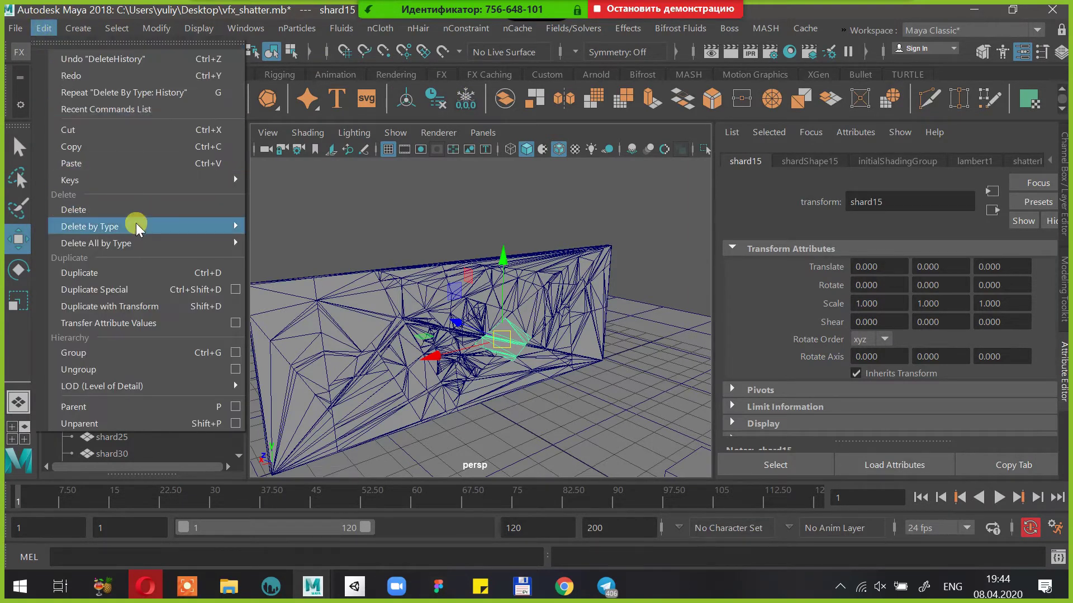
pyautogui.moveTo(153, 226)
pyautogui.click(271, 241)
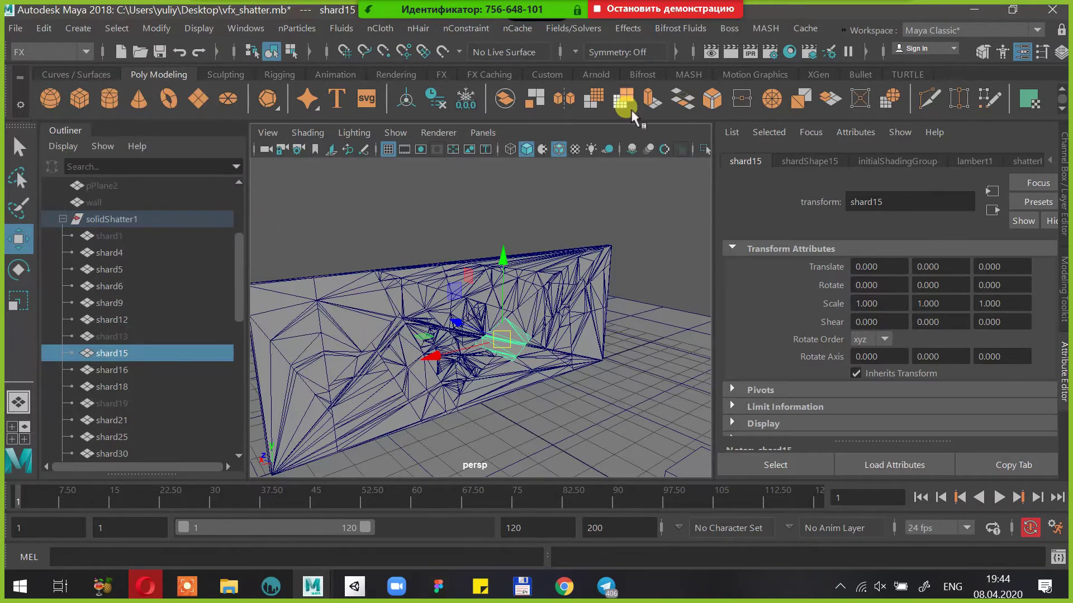
pyautogui.click(636, 28)
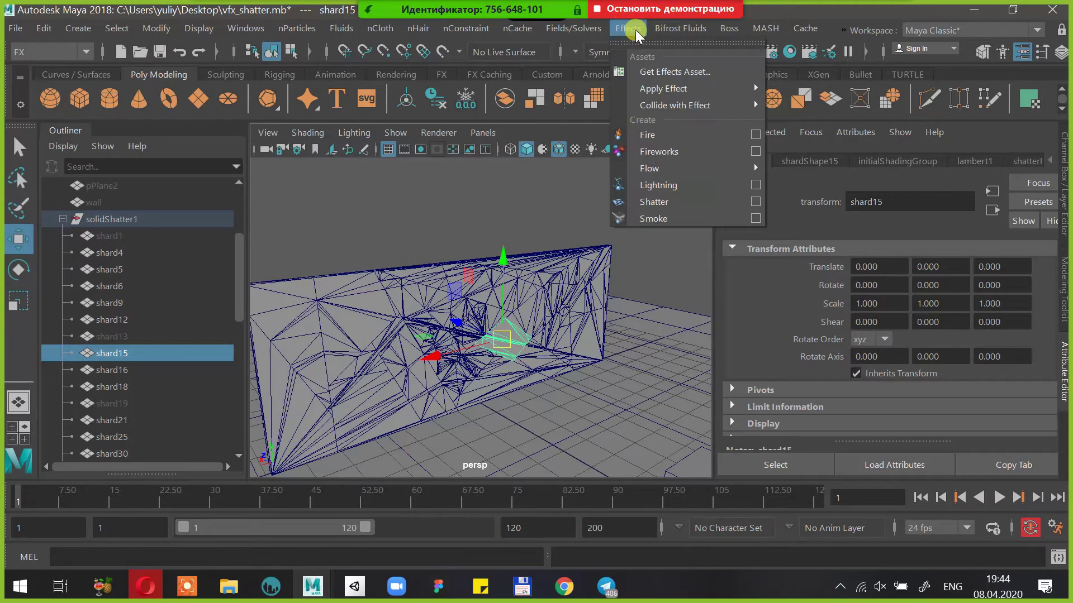
pyautogui.click(651, 203)
# Check the materials linked to shard15, assign it the existing lambert1 material and run the solid shatter on it
pyautogui.click(930, 161)
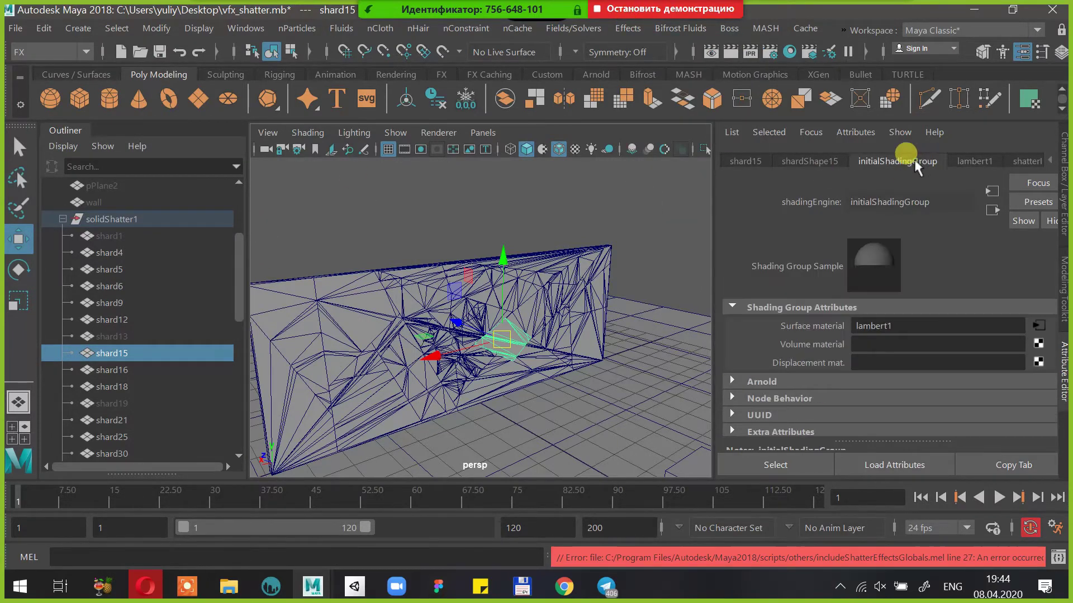
pyautogui.click(979, 161)
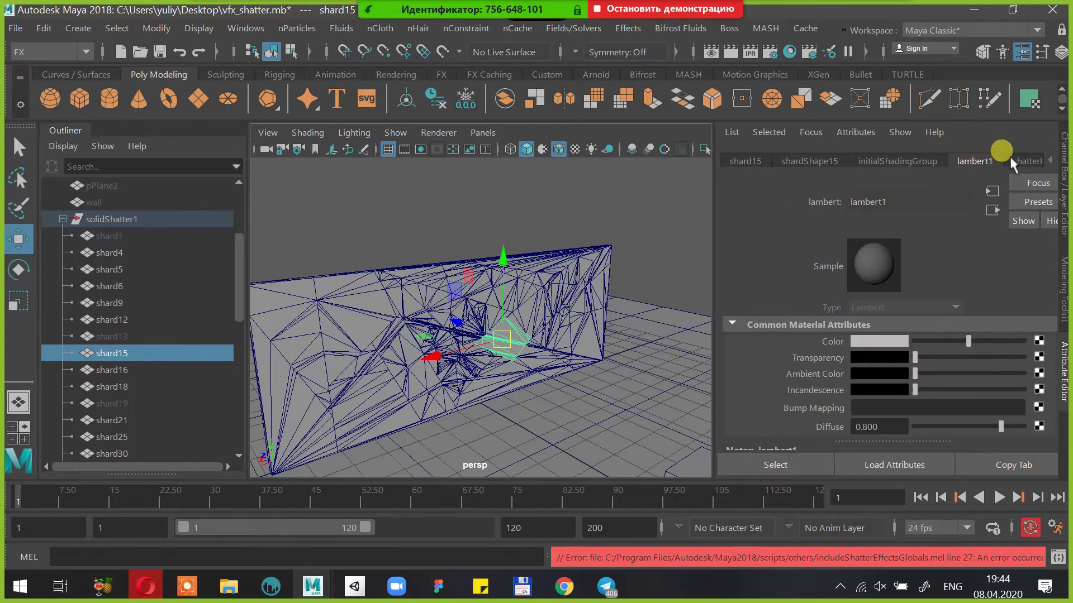
pyautogui.click(1009, 158)
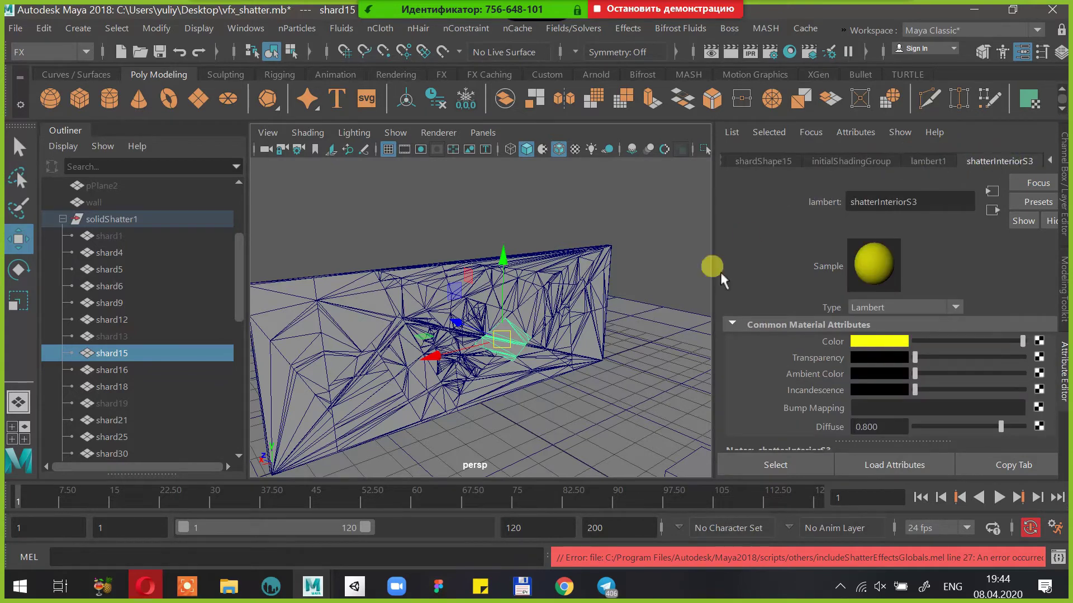
pyautogui.rightClick(510, 335)
pyautogui.moveTo(524, 519)
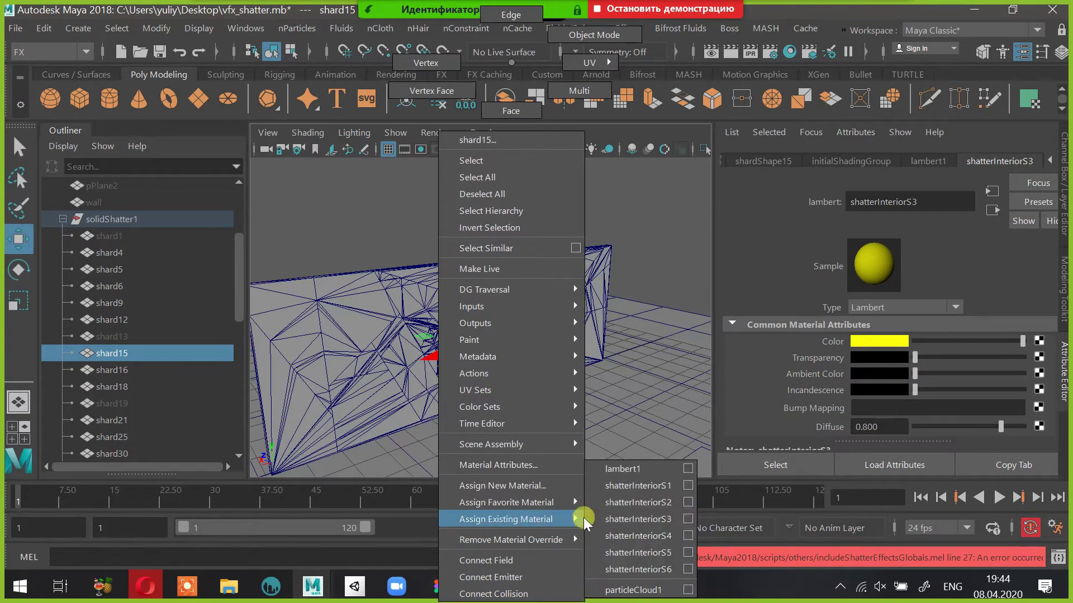
pyautogui.click(605, 474)
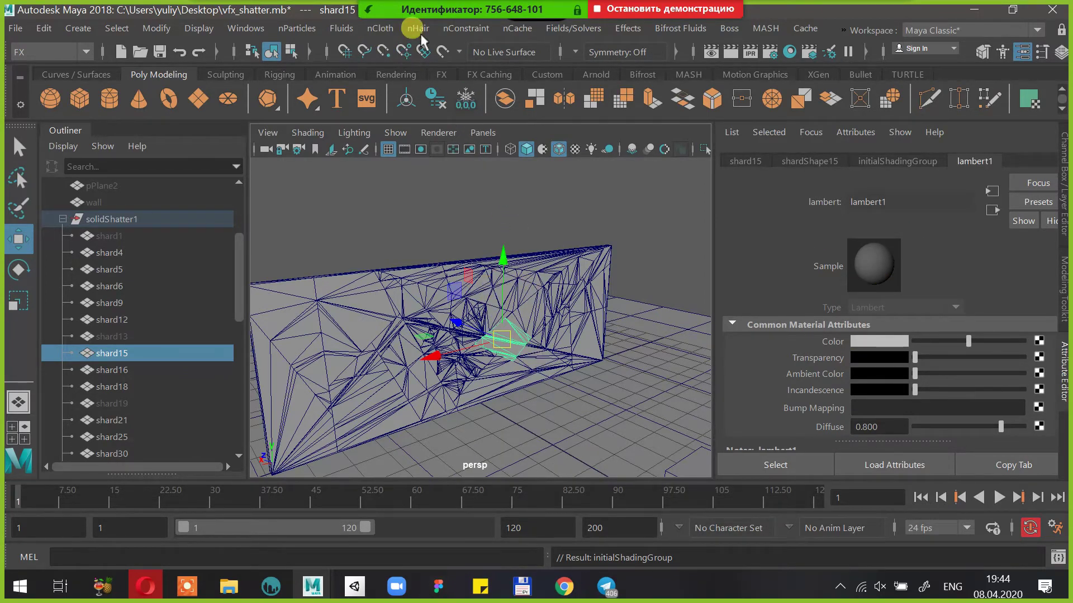
pyautogui.click(626, 27)
pyautogui.click(665, 197)
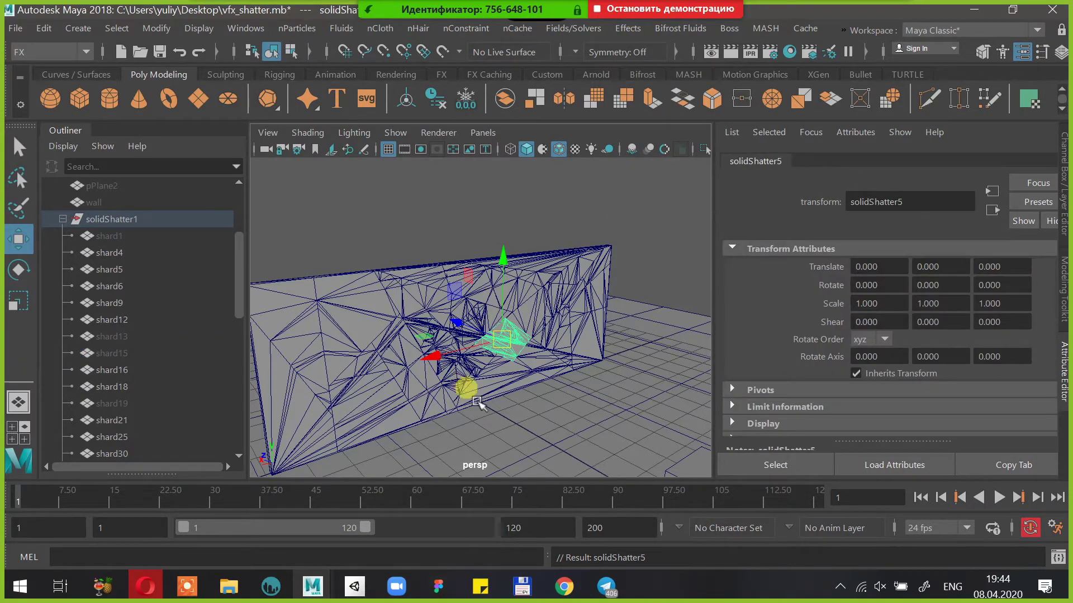
# Ungroup solidShatter2, solidShatter3, solidShatter4 and solidShatter5 so their shards sit directly under solidShatter1
pyautogui.click(503, 364)
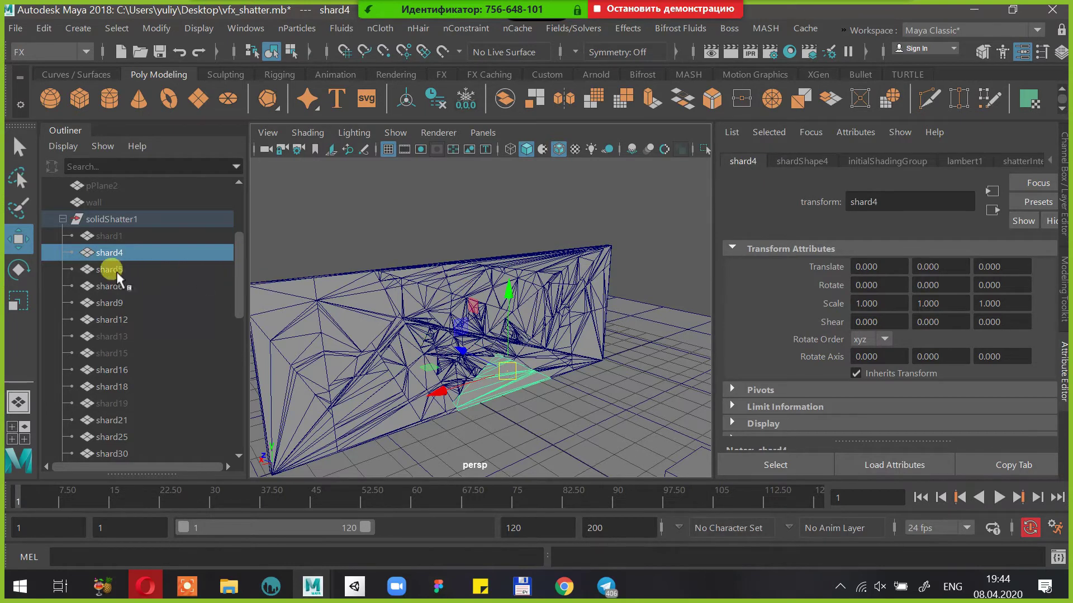
pyautogui.scroll(-3, 117, 272)
pyautogui.click(73, 337)
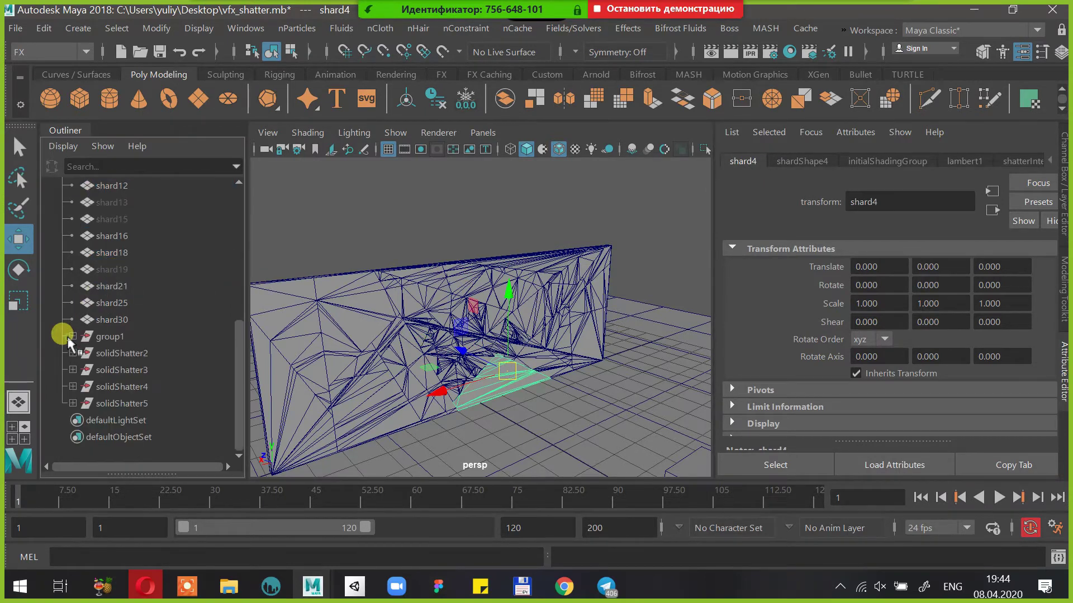
pyautogui.click(99, 354)
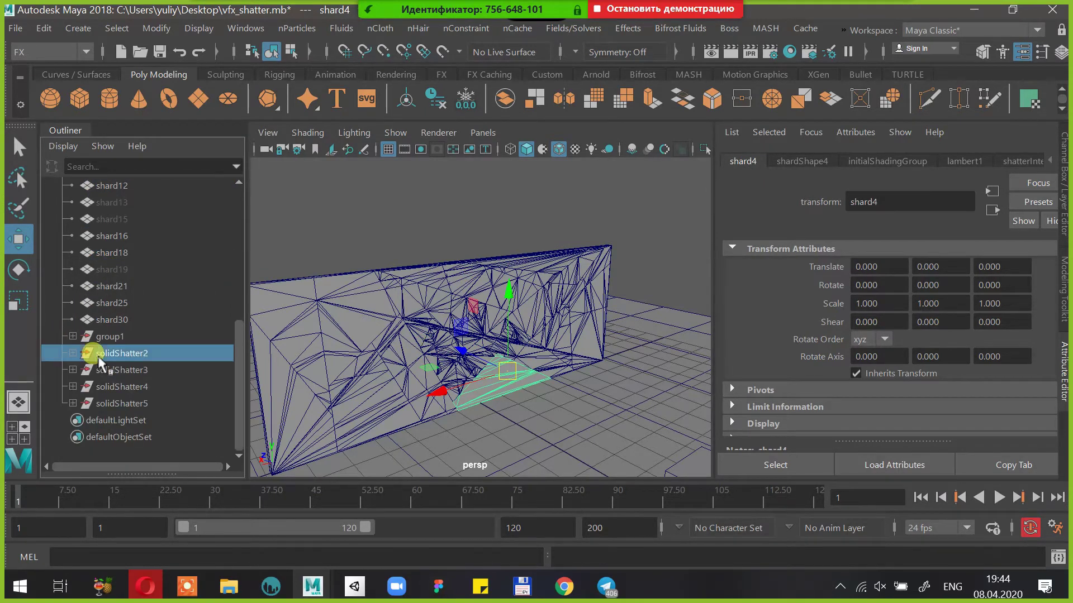
pyautogui.keyDown('shift'); pyautogui.click(128, 402); pyautogui.keyUp('shift')
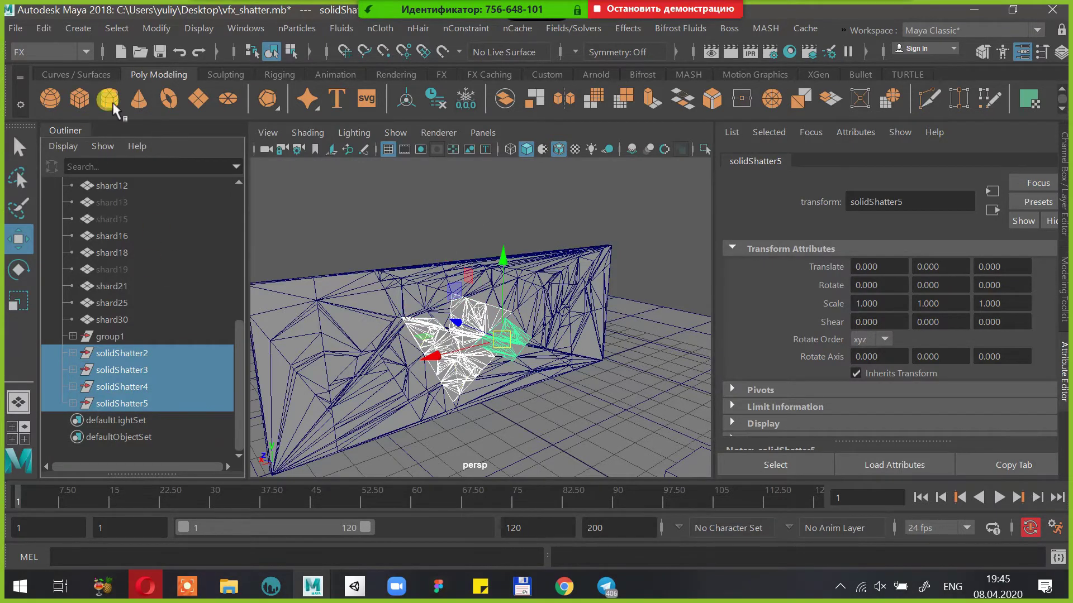
pyautogui.click(42, 30)
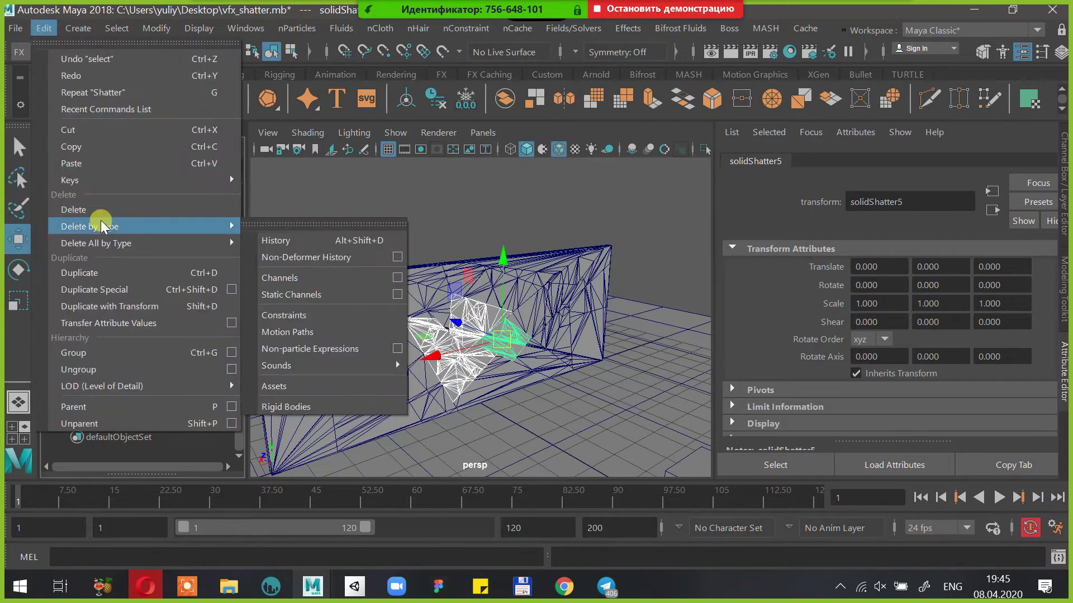
pyautogui.moveTo(80, 28)
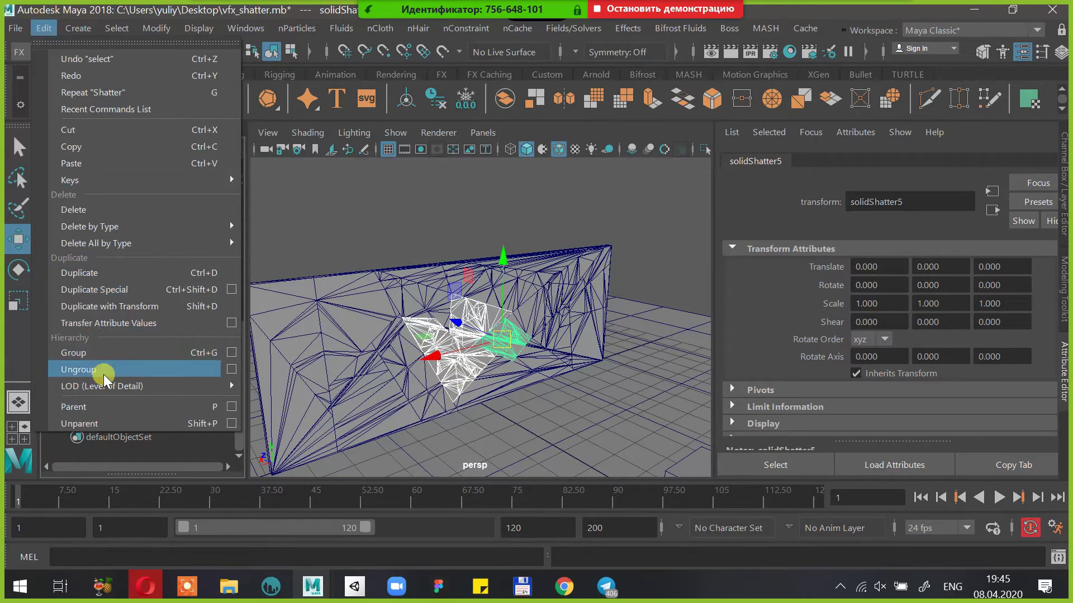
pyautogui.click(103, 374)
# Examine the ungrouped small shards, the outer pieces in group1, and upper shards such as shard18 and shard25
pyautogui.scroll(-2, 134, 306)
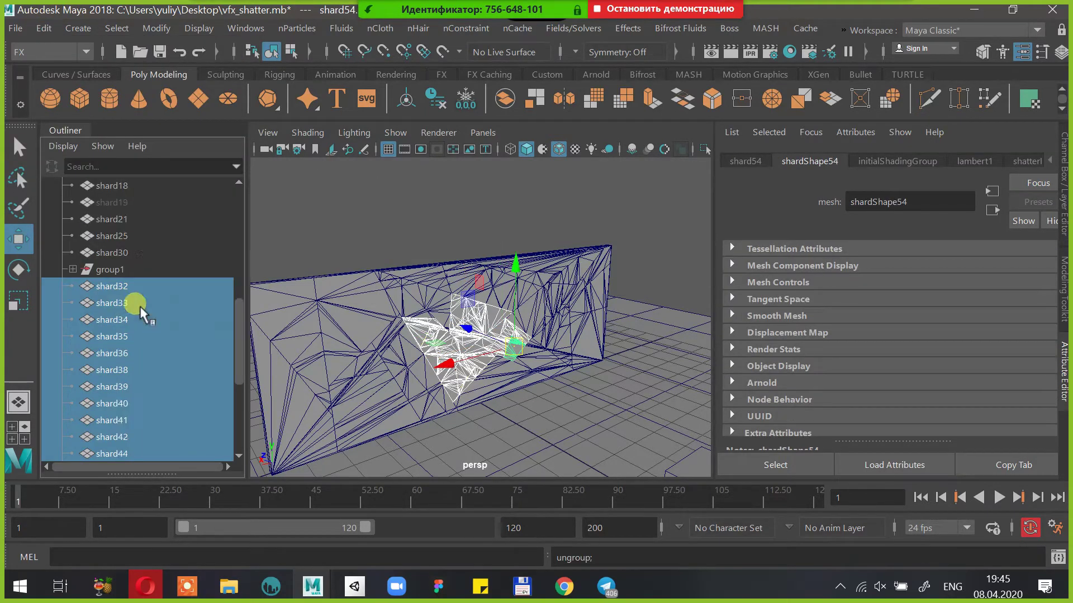
pyautogui.click(112, 252)
pyautogui.click(126, 271)
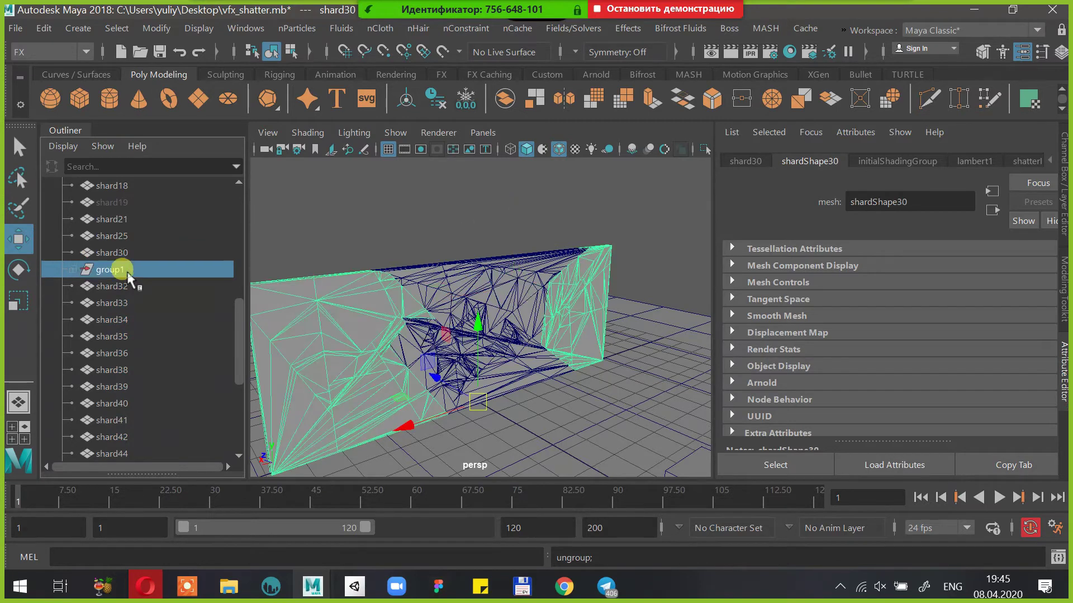
pyautogui.scroll(1, 125, 270)
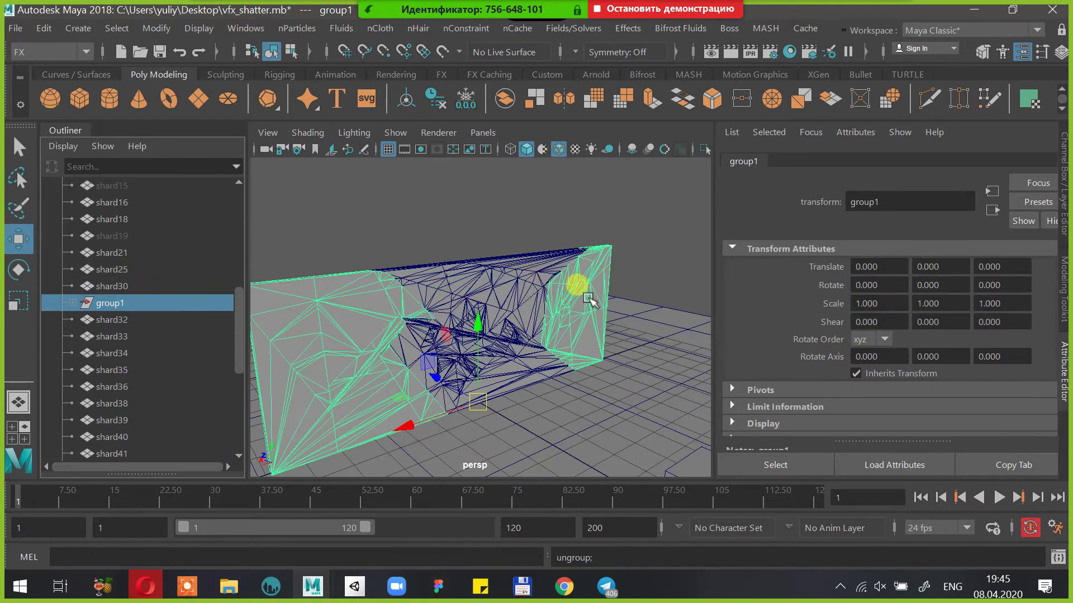
pyautogui.click(517, 281)
pyautogui.click(535, 253)
pyautogui.click(536, 257)
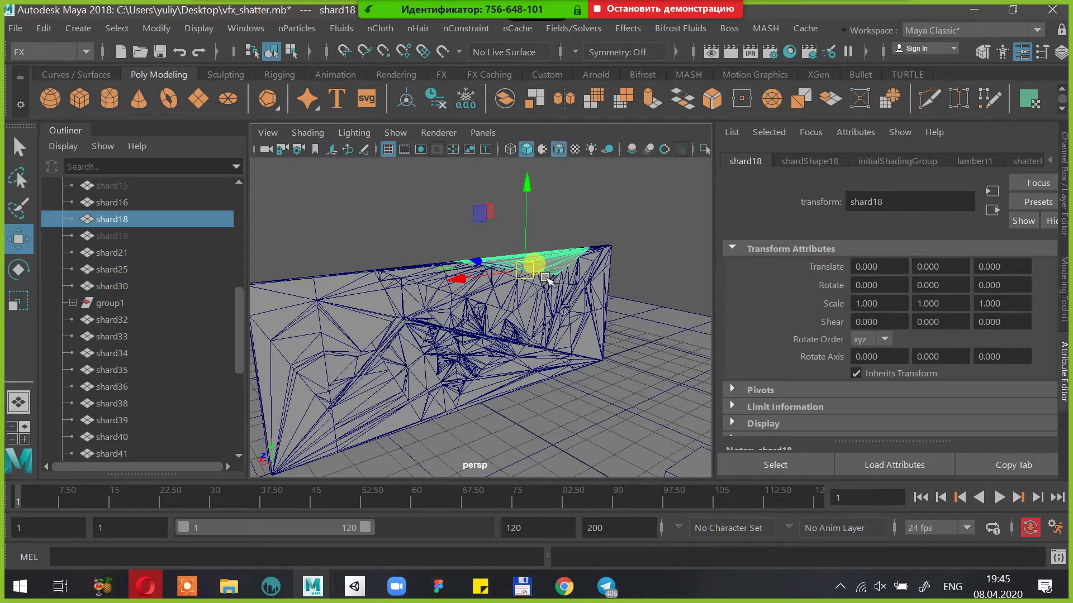
pyautogui.click(545, 277)
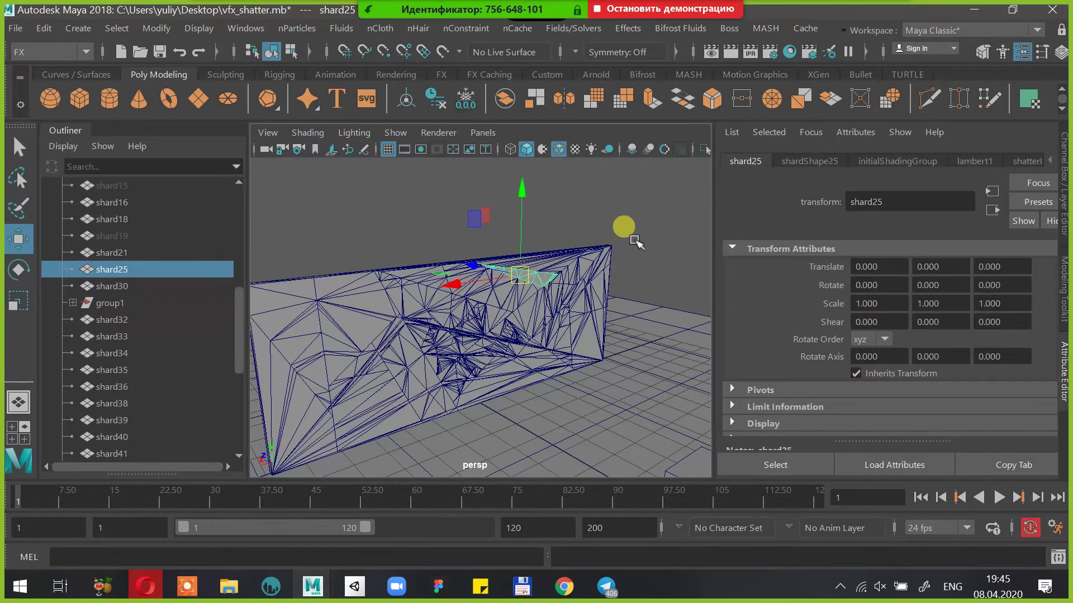
pyautogui.keyDown('alt'); pyautogui.moveTo(631, 237); pyautogui.dragTo(597, 237); pyautogui.keyUp('alt')
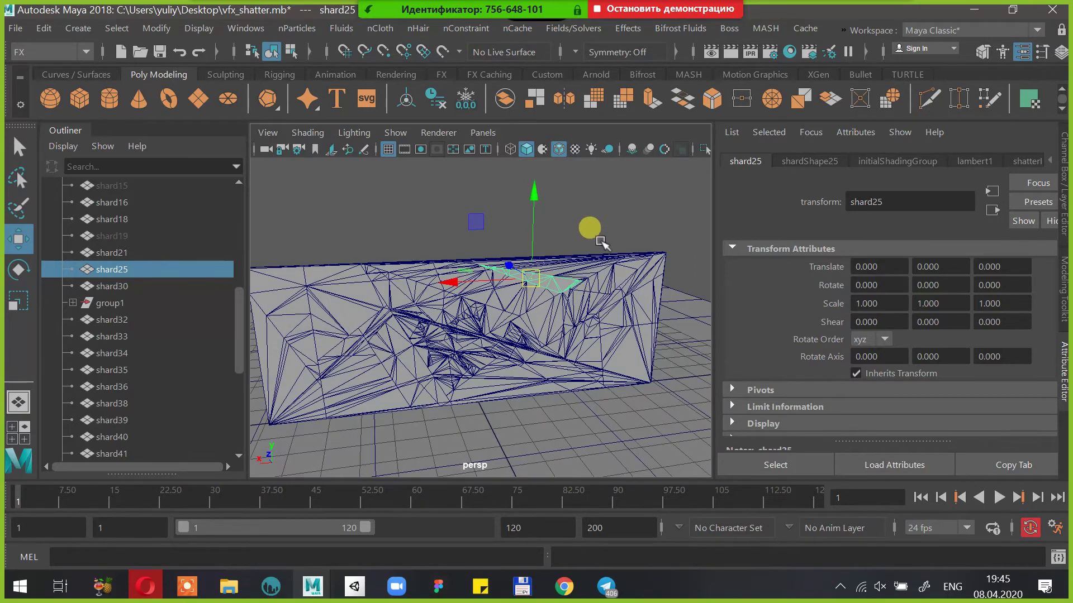
# Delete the hidden original shards shard1, shard13, shard15 and shard19 from the solidShatter1 group
pyautogui.scroll(3, 120, 299)
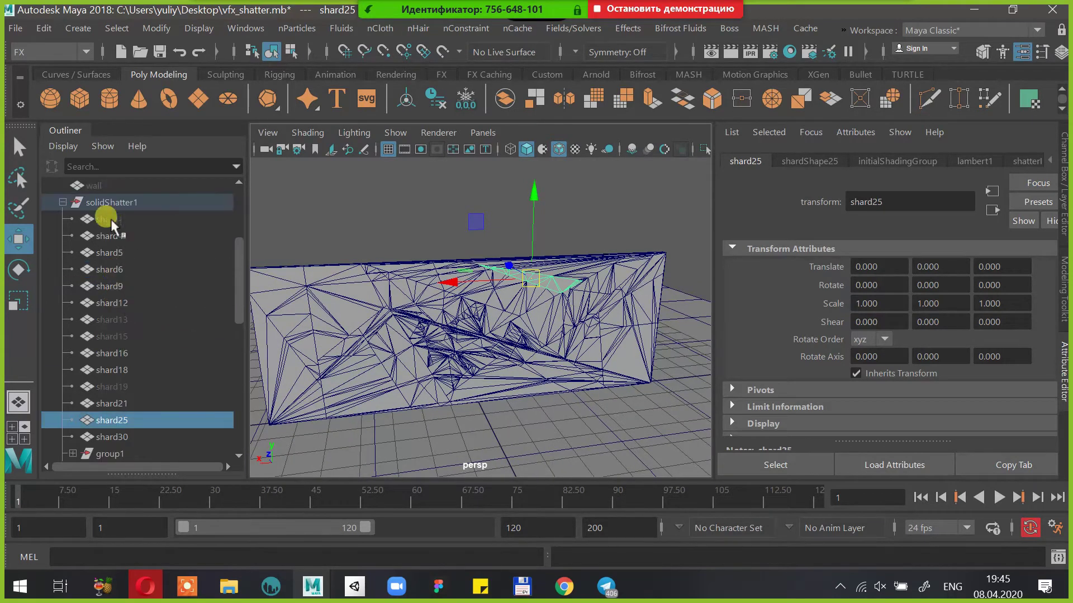
pyautogui.click(122, 336)
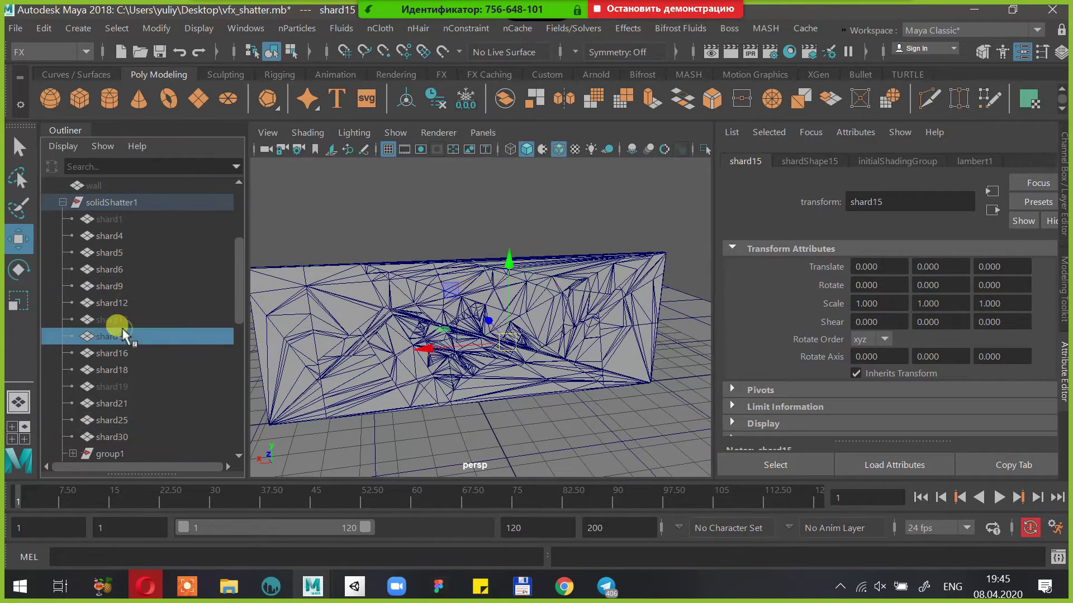
pyautogui.keyDown('ctrl'); pyautogui.click(123, 385); pyautogui.keyUp('ctrl')
pyautogui.keyDown('ctrl'); pyautogui.click(125, 320); pyautogui.keyUp('ctrl')
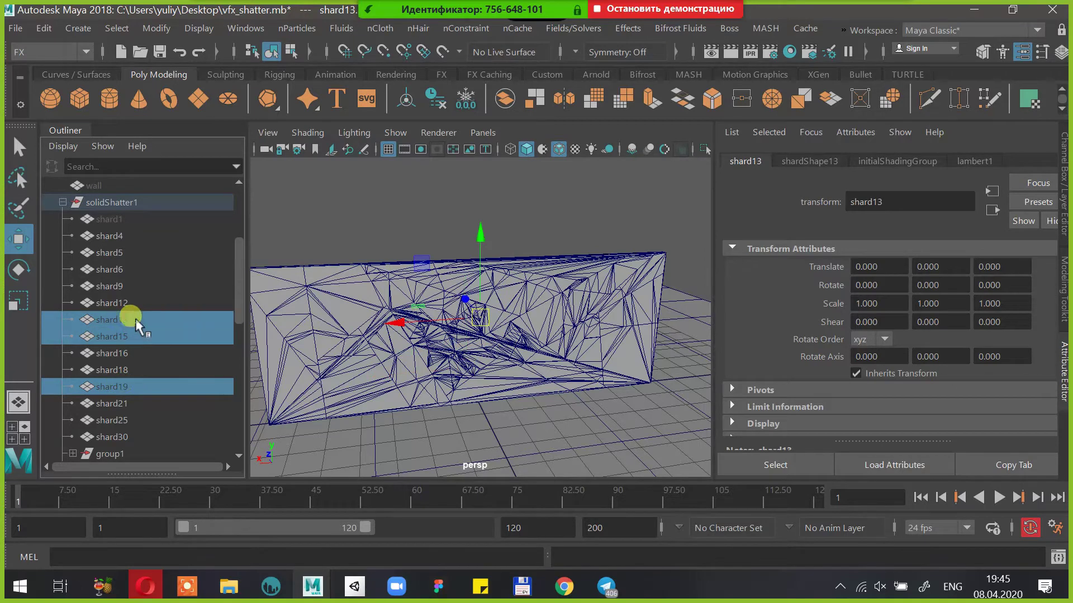
pyautogui.keyDown('ctrl'); pyautogui.click(158, 220); pyautogui.keyUp('ctrl')
pyautogui.press('Delete')
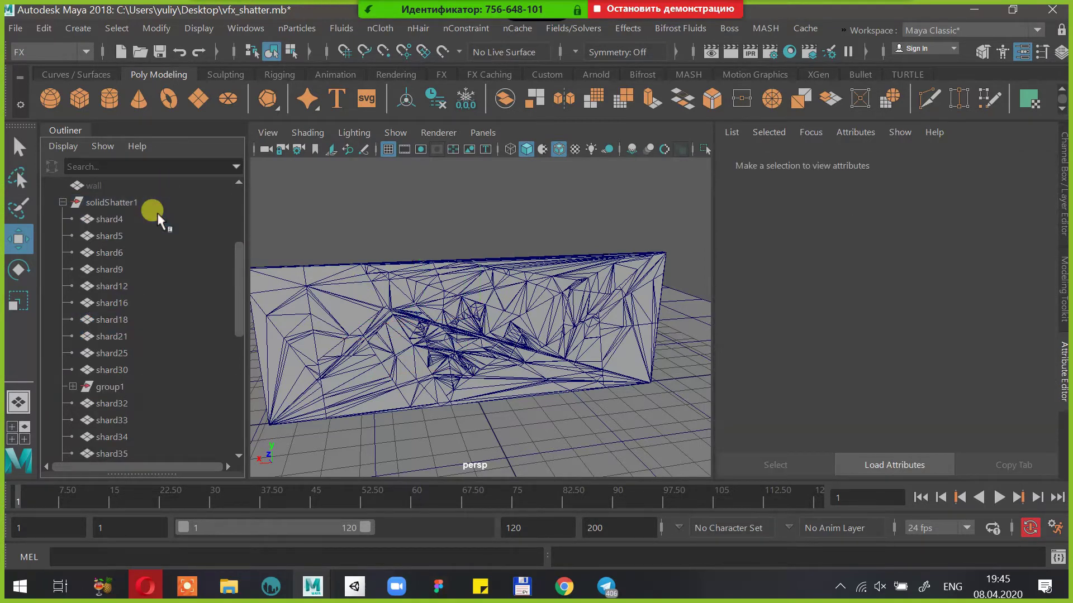
# Select the whole solidShatter1 group and save the scene vfx_shatter.mb
pyautogui.click(128, 203)
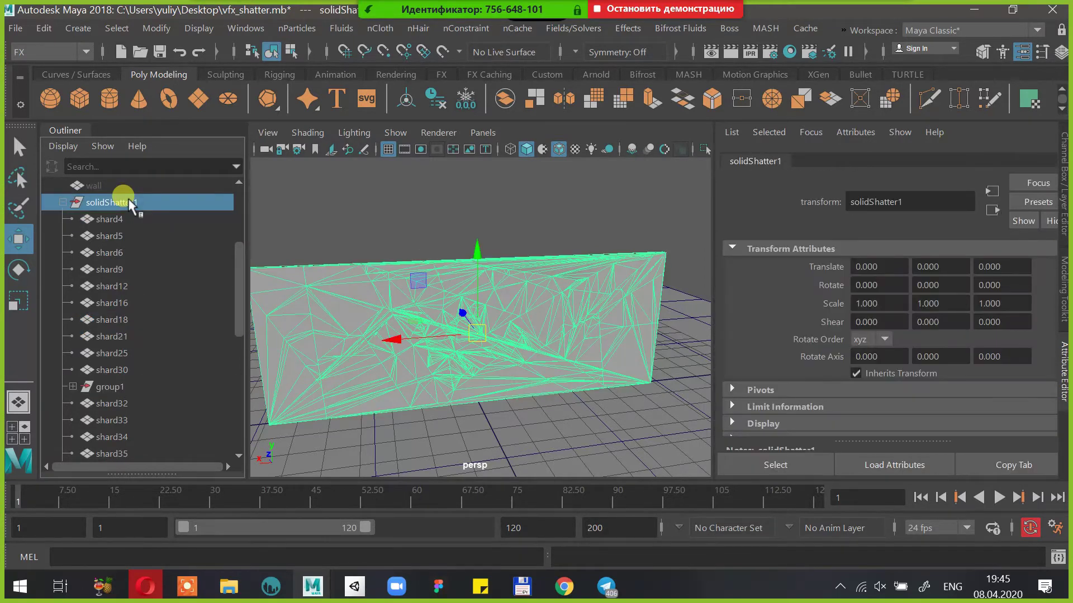
pyautogui.hotkey('ctrl', 's')
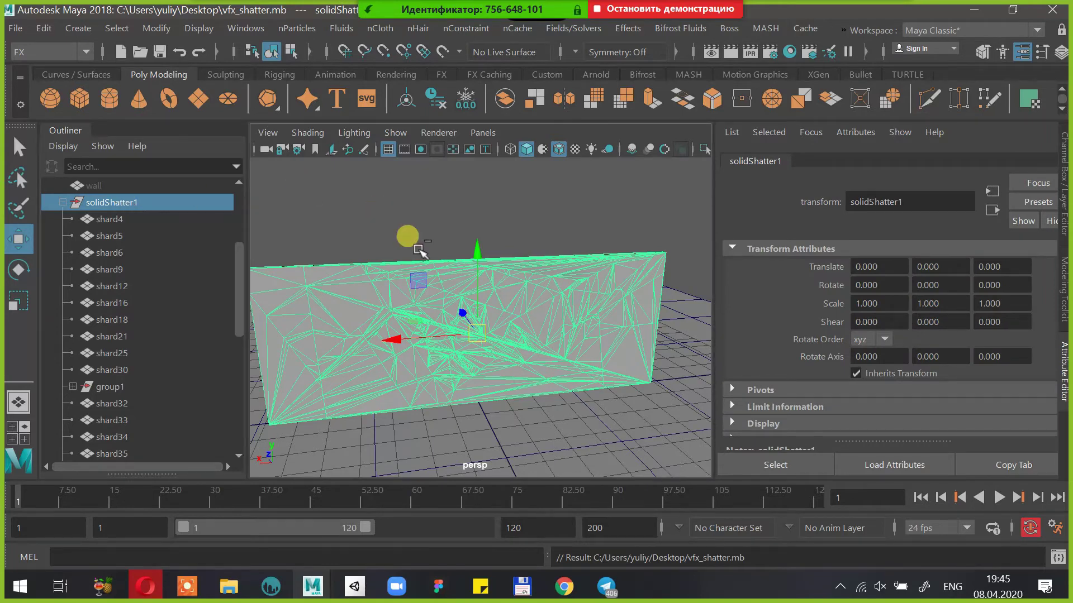
pyautogui.scroll(-5, 418, 249)
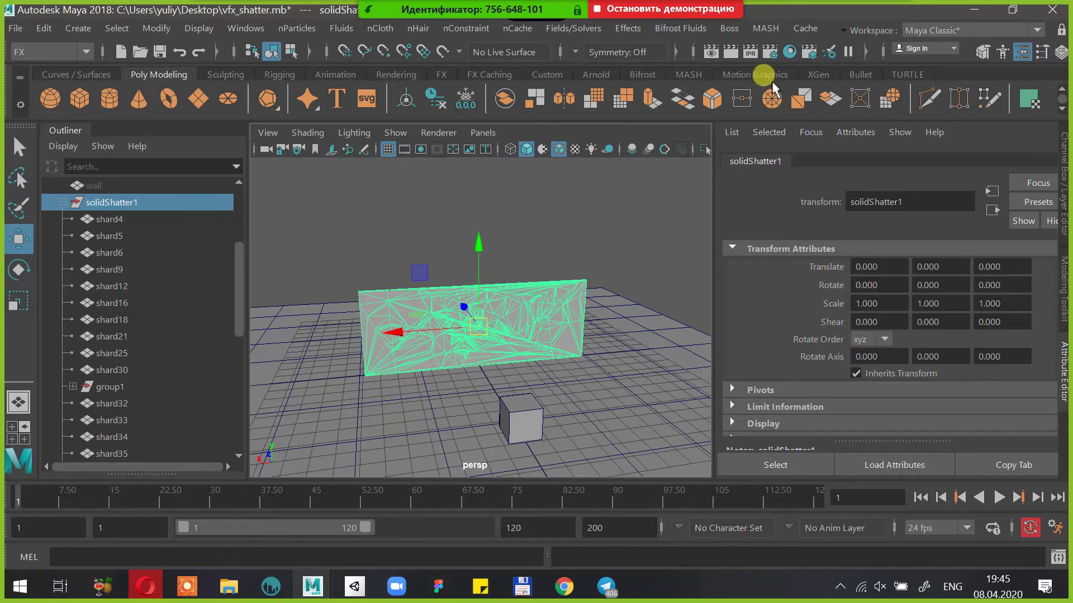
# Display the Bullet tool set and open the Plug-in Manager
pyautogui.click(859, 74)
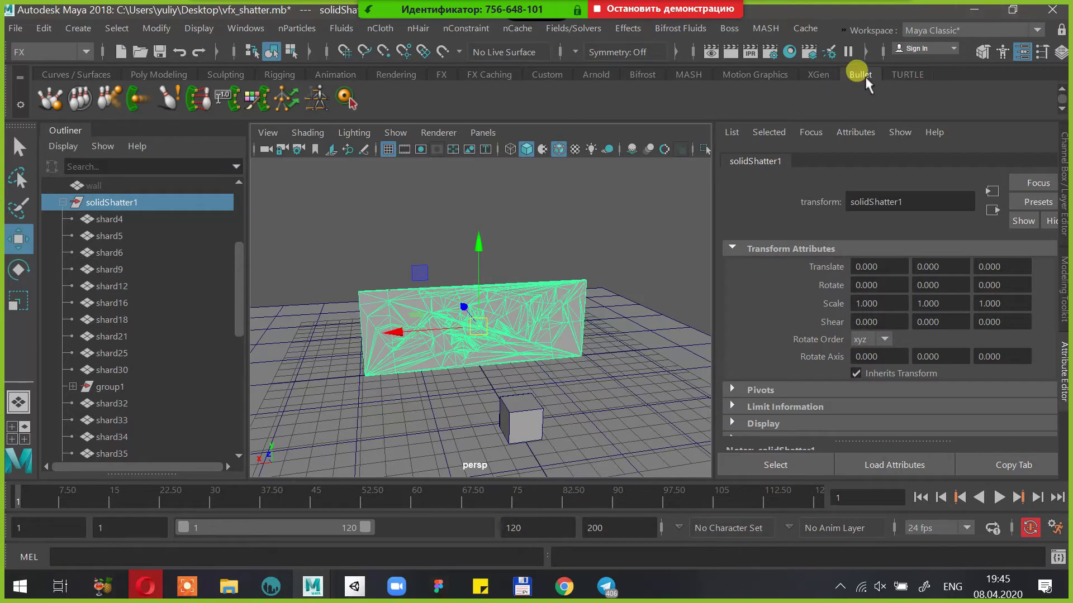
pyautogui.click(342, 16)
pyautogui.click(342, 16)
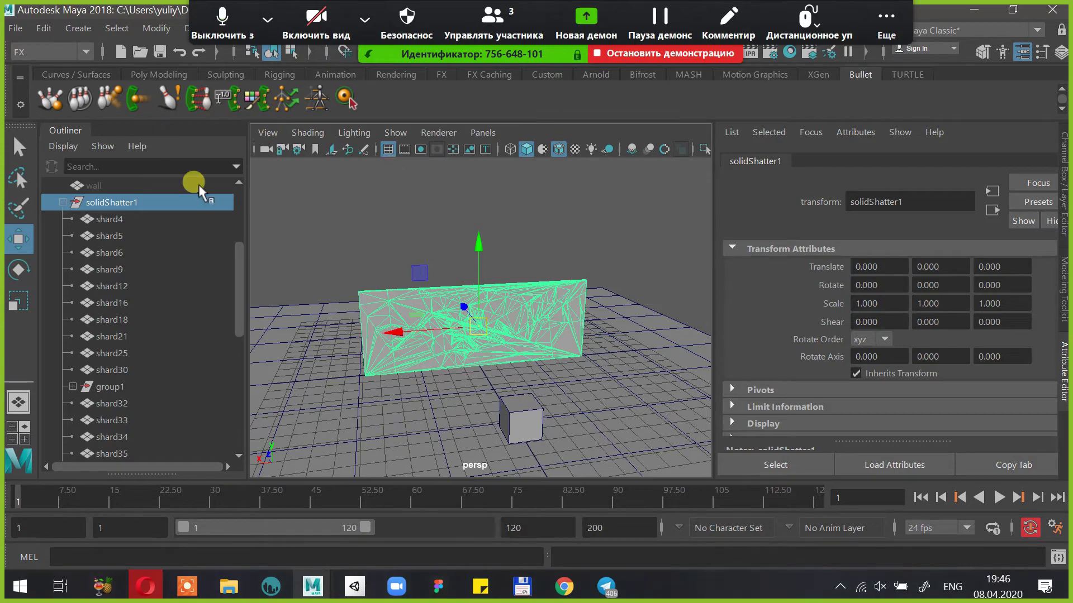
pyautogui.click(252, 33)
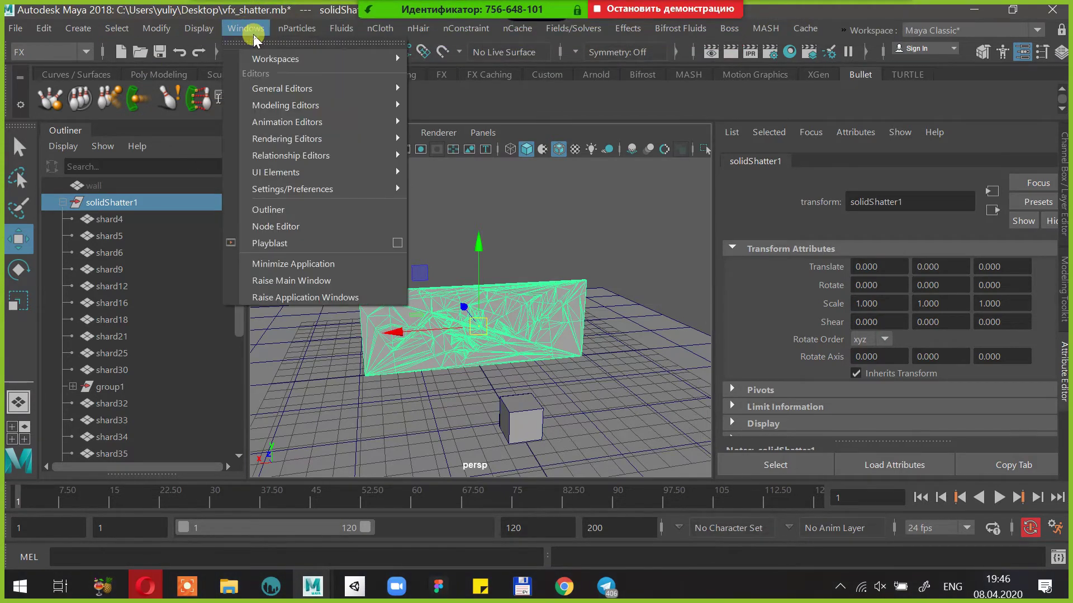
pyautogui.moveTo(321, 189)
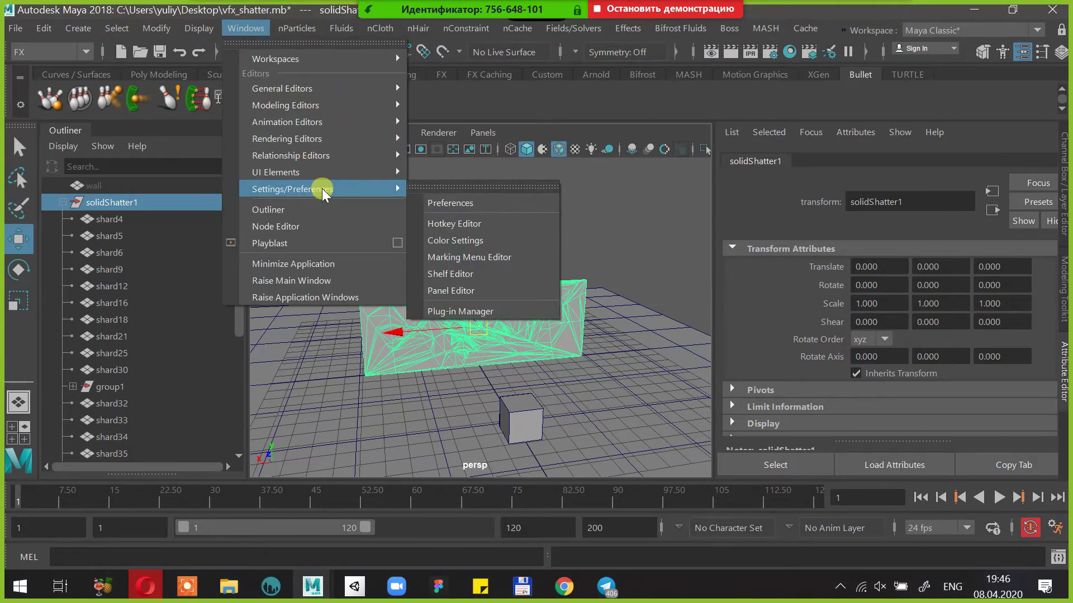
pyautogui.click(486, 313)
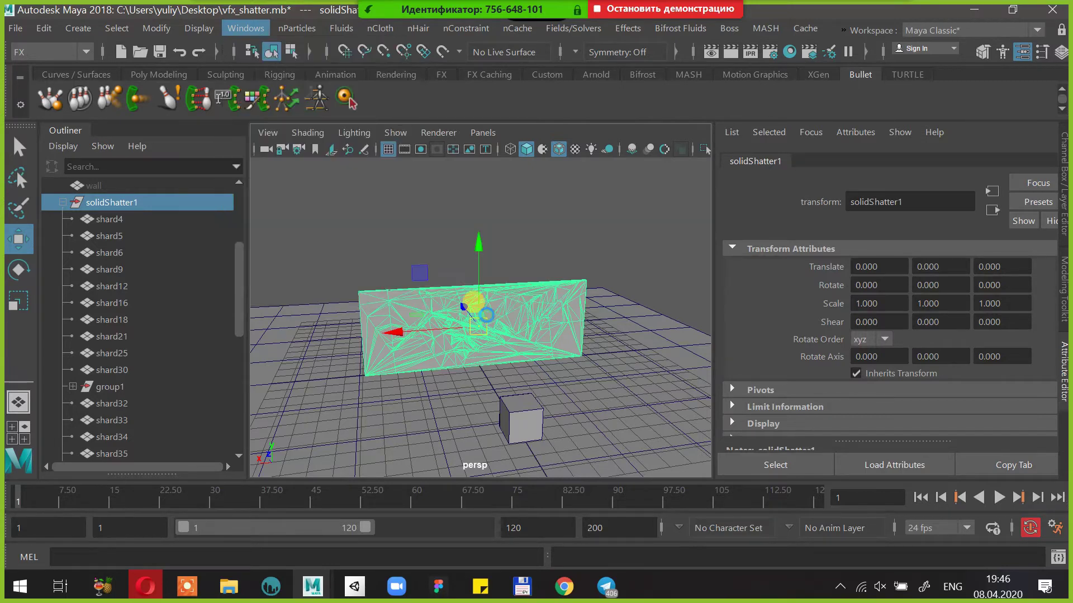
# Find bullet.mll in the plug-in list, load it and close the Plug-in Manager
pyautogui.scroll(-5, 609, 317)
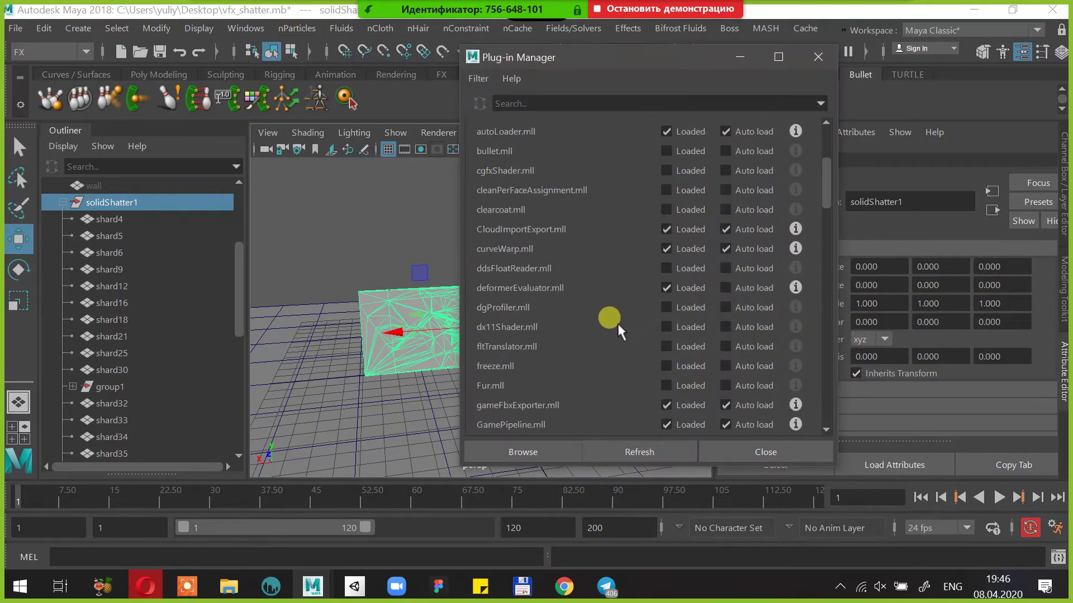
pyautogui.scroll(-10, 617, 322)
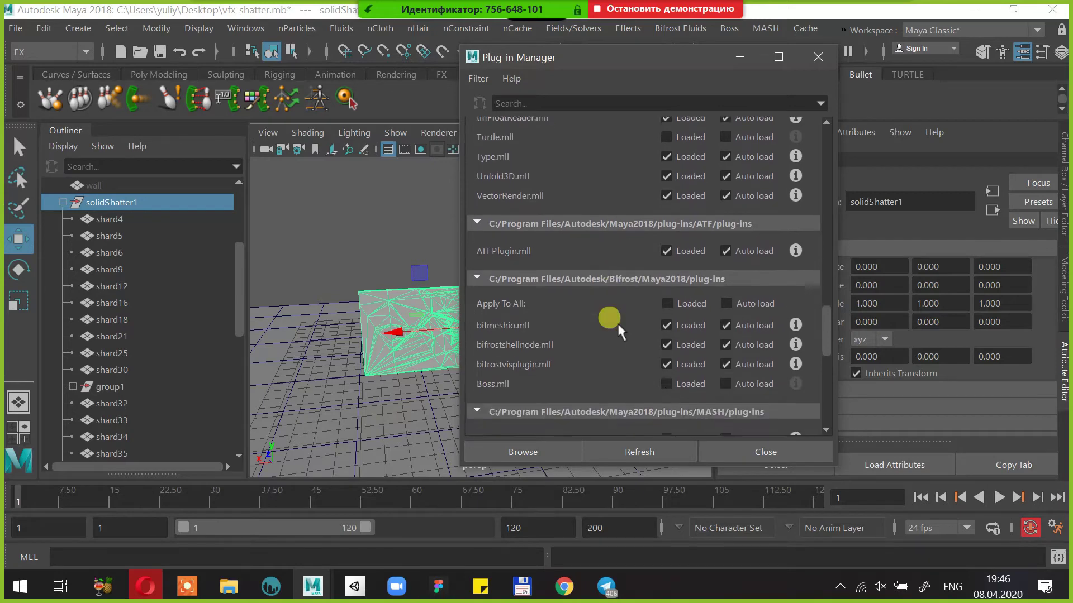
pyautogui.scroll(-5, 615, 327)
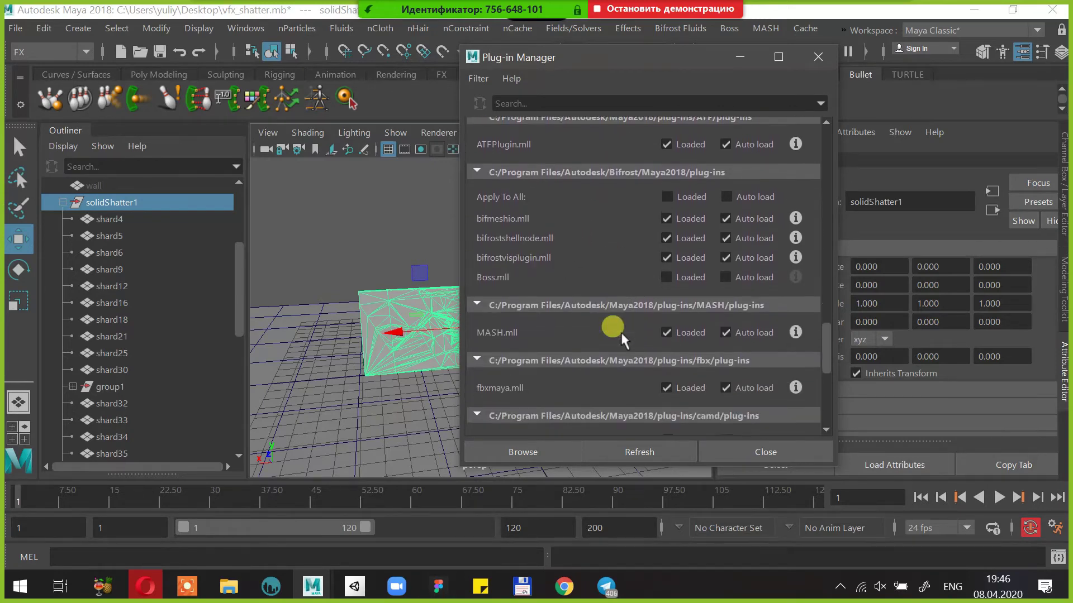
pyautogui.scroll(-8, 621, 333)
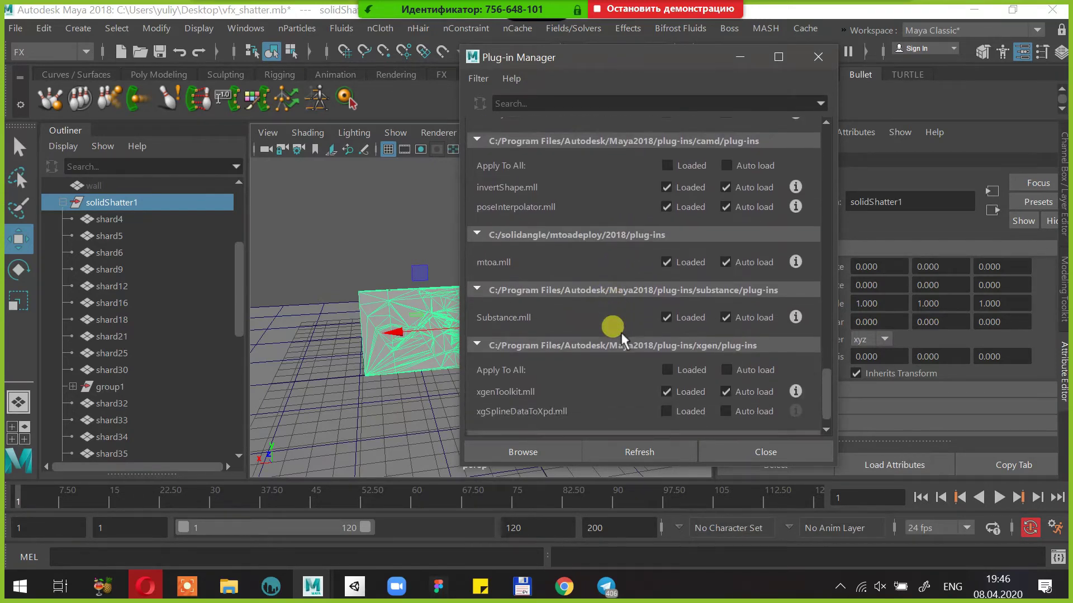
pyautogui.scroll(5, 621, 331)
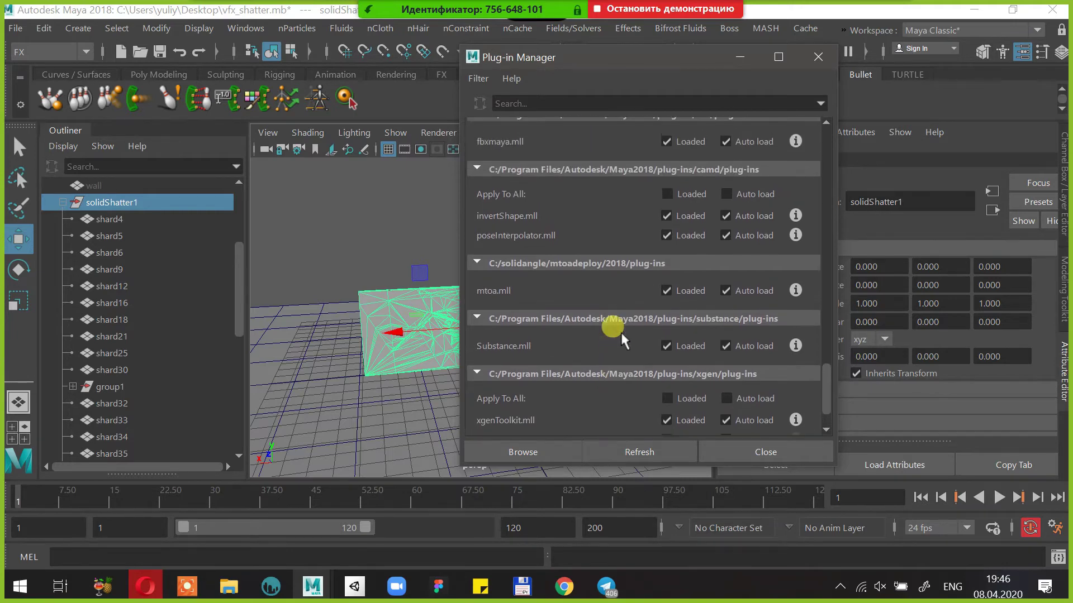
pyautogui.scroll(4, 621, 333)
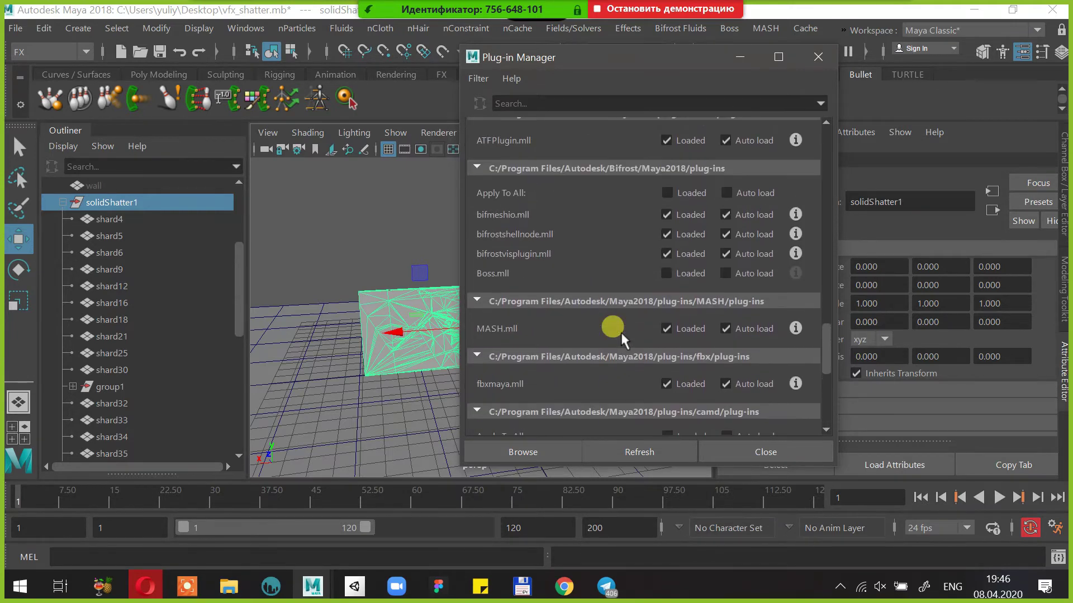
pyautogui.scroll(1, 622, 333)
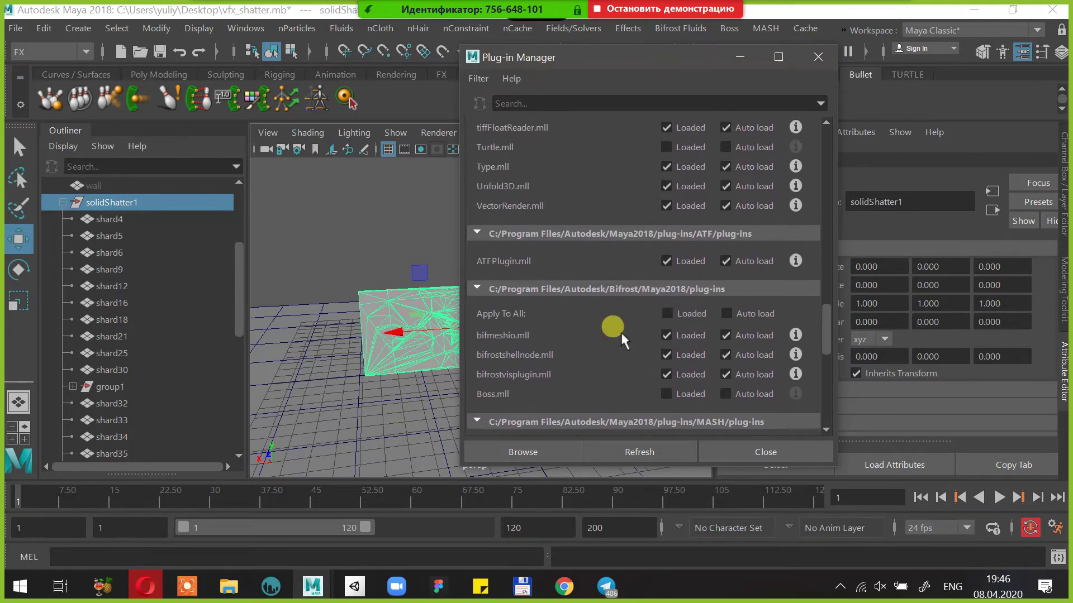
pyautogui.scroll(5, 620, 331)
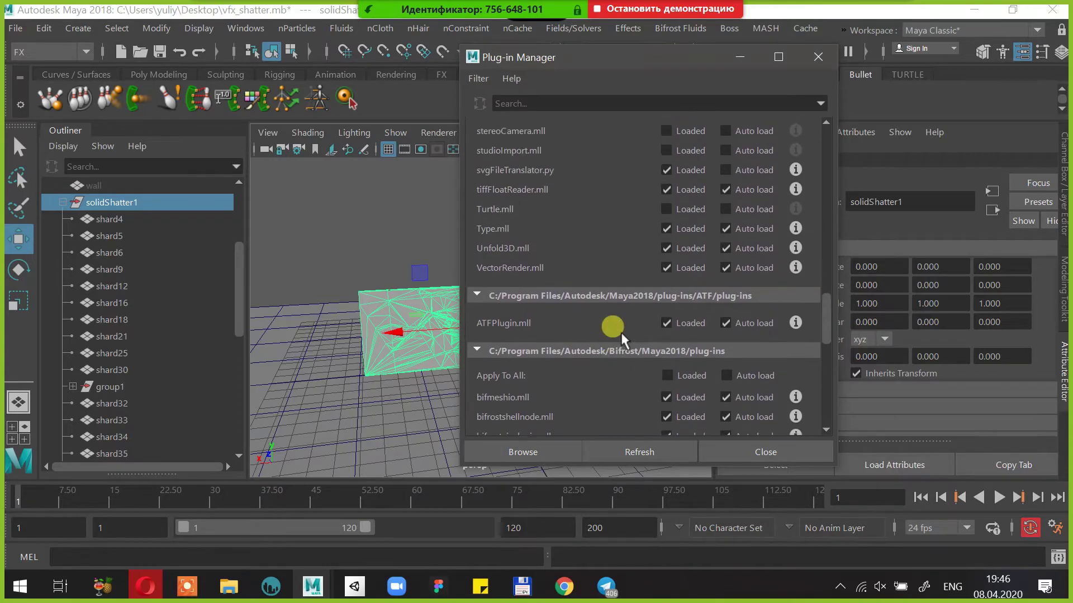
pyautogui.scroll(6, 621, 333)
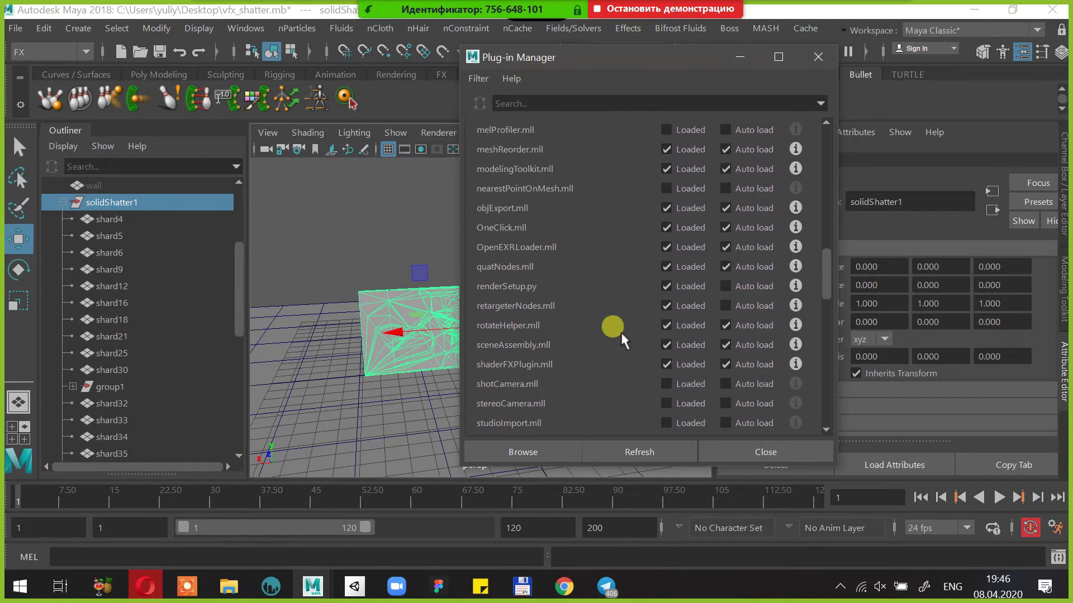
pyautogui.scroll(10, 620, 330)
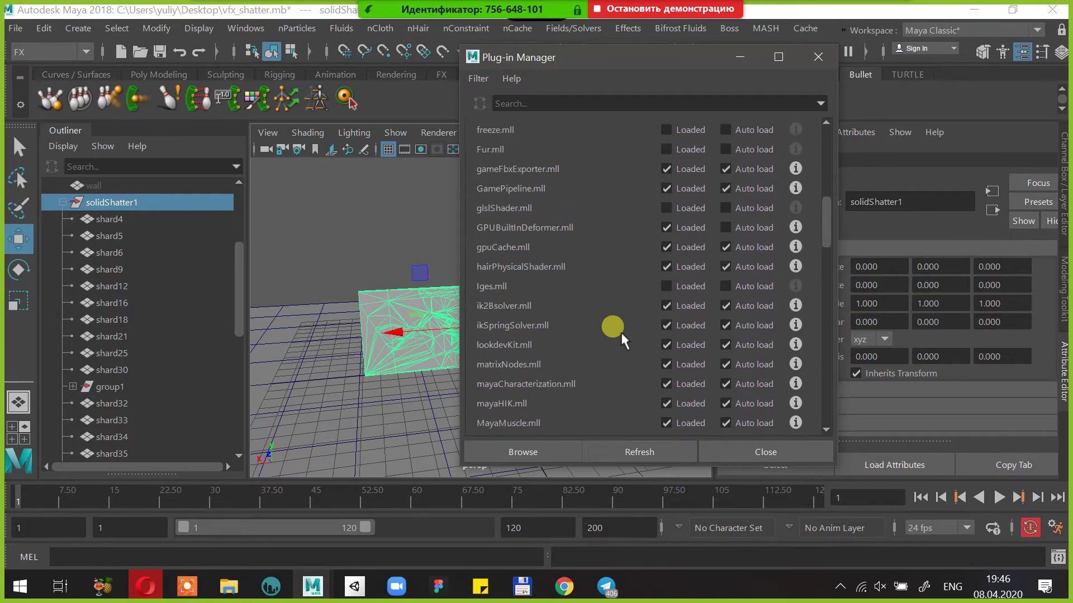
pyautogui.scroll(5, 620, 331)
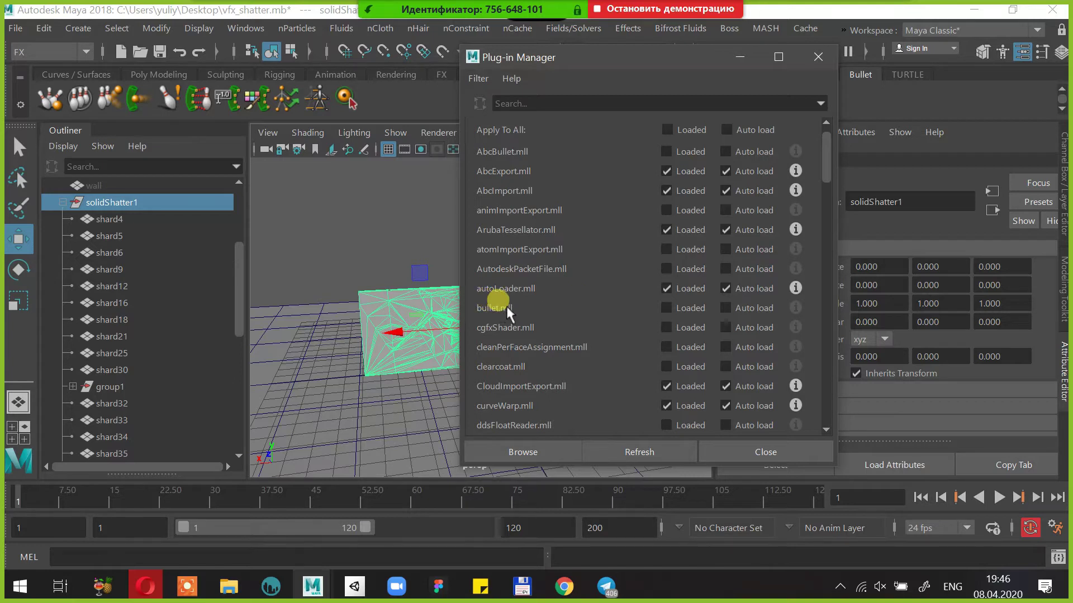
pyautogui.click(666, 308)
pyautogui.click(742, 455)
pyautogui.click(486, 133)
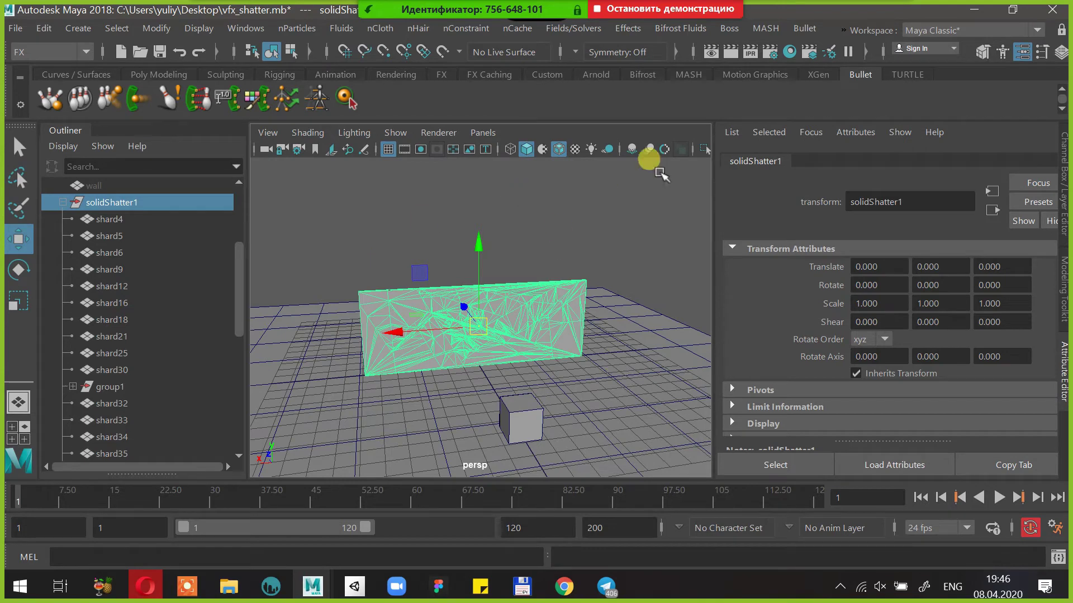
# Review the available Bullet commands, including active and passive rigid bodies, soft bodies, rigid sets and solver options
pyautogui.click(805, 28)
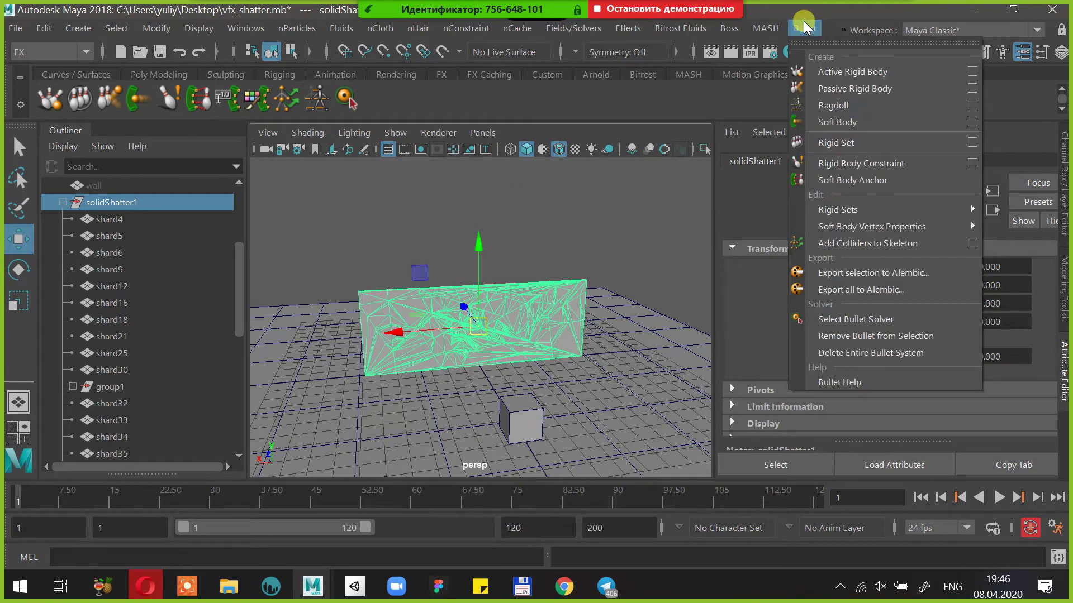
pyautogui.click(811, 27)
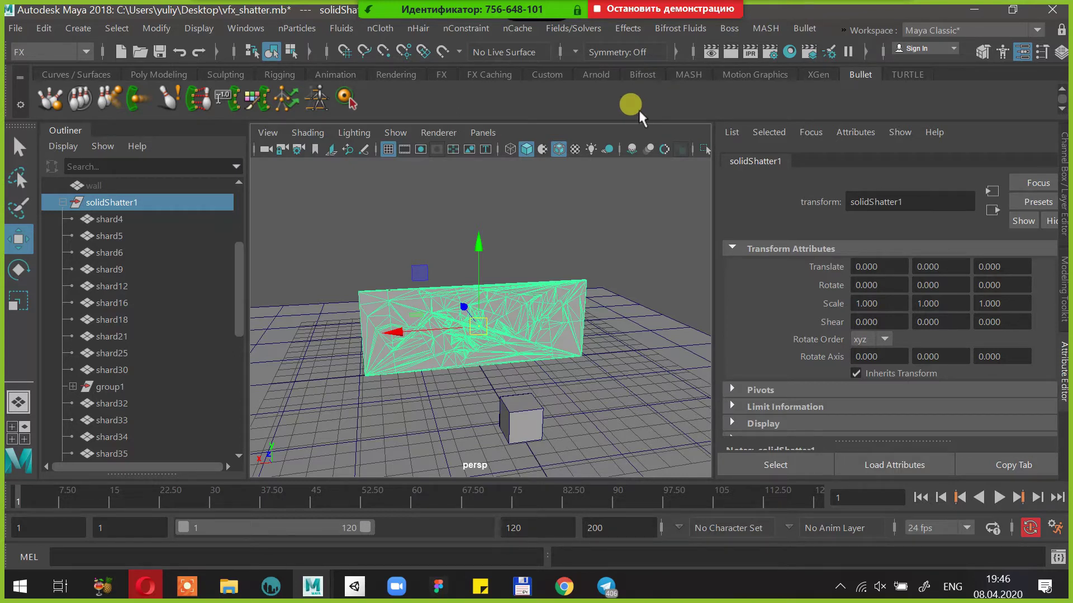
pyautogui.click(809, 29)
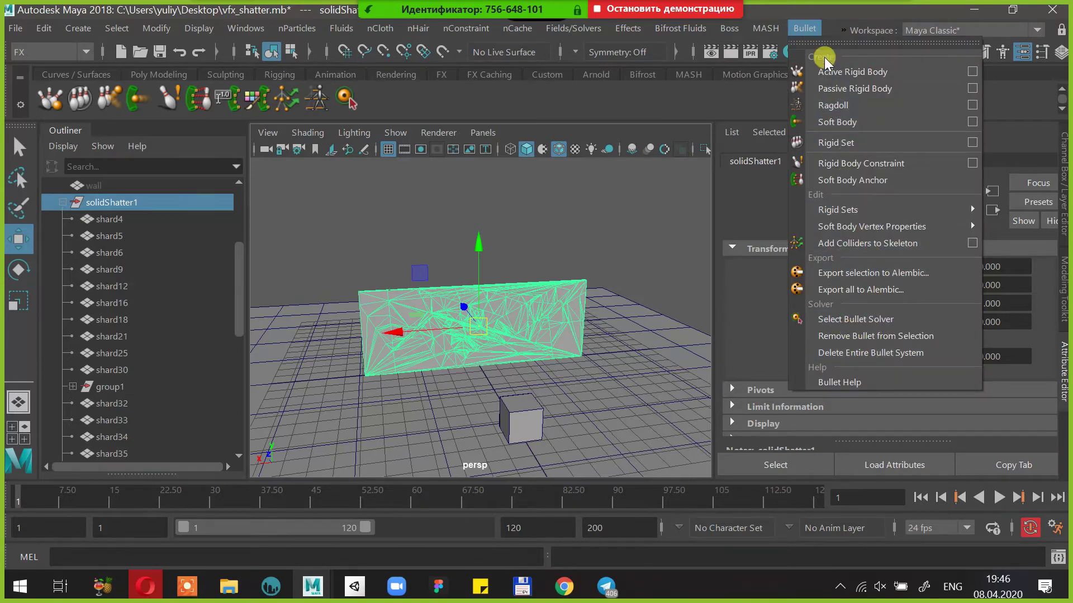
pyautogui.click(802, 28)
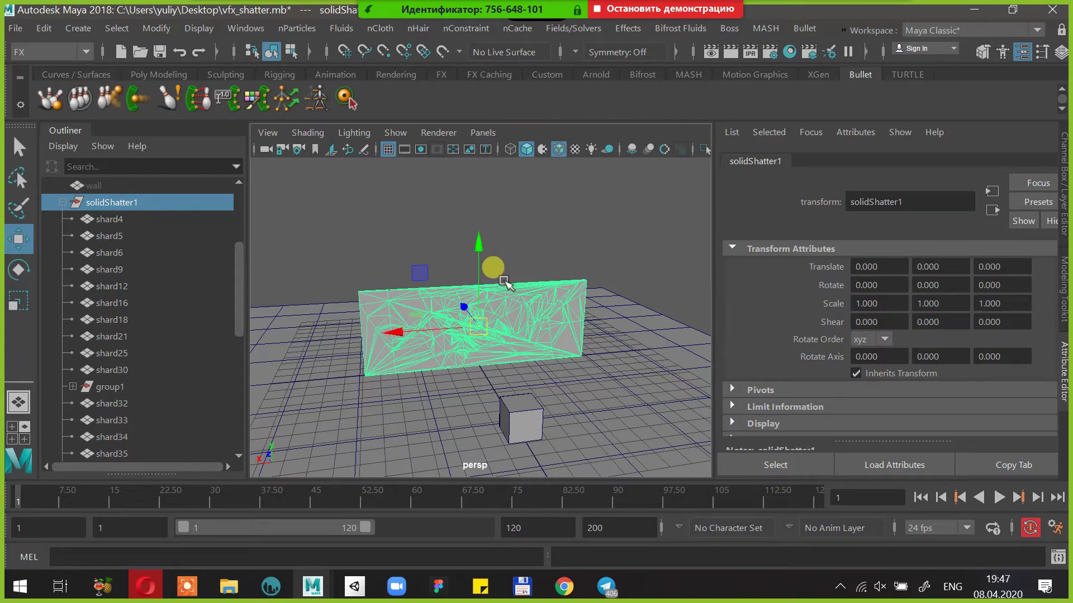
# Select the ground plane pPlane1 and examine from the side where the shattered wall's base meets it
pyautogui.click(403, 429)
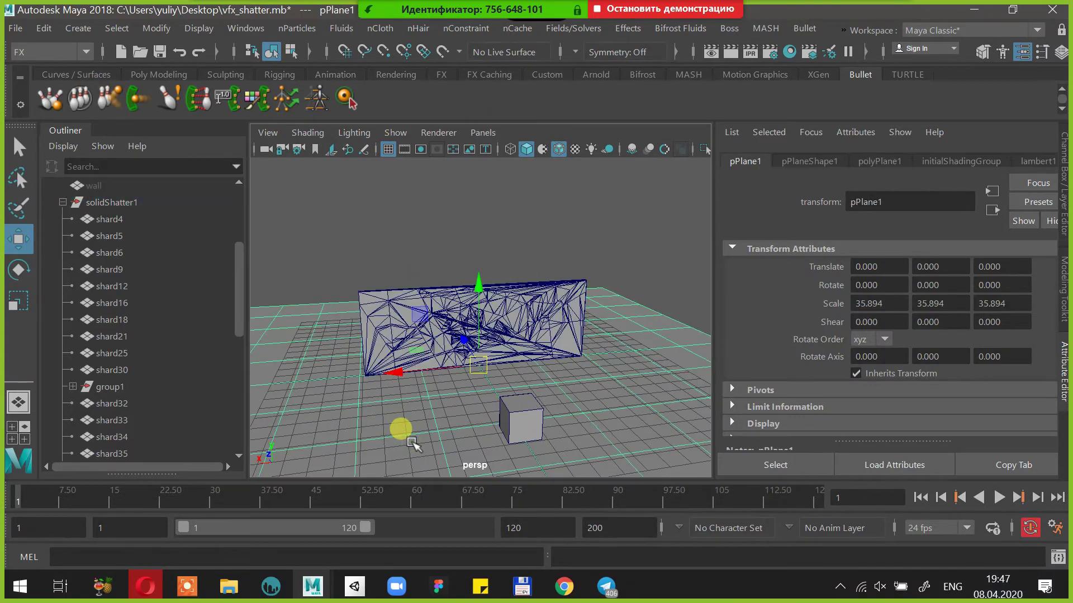
pyautogui.scroll(-2, 412, 443)
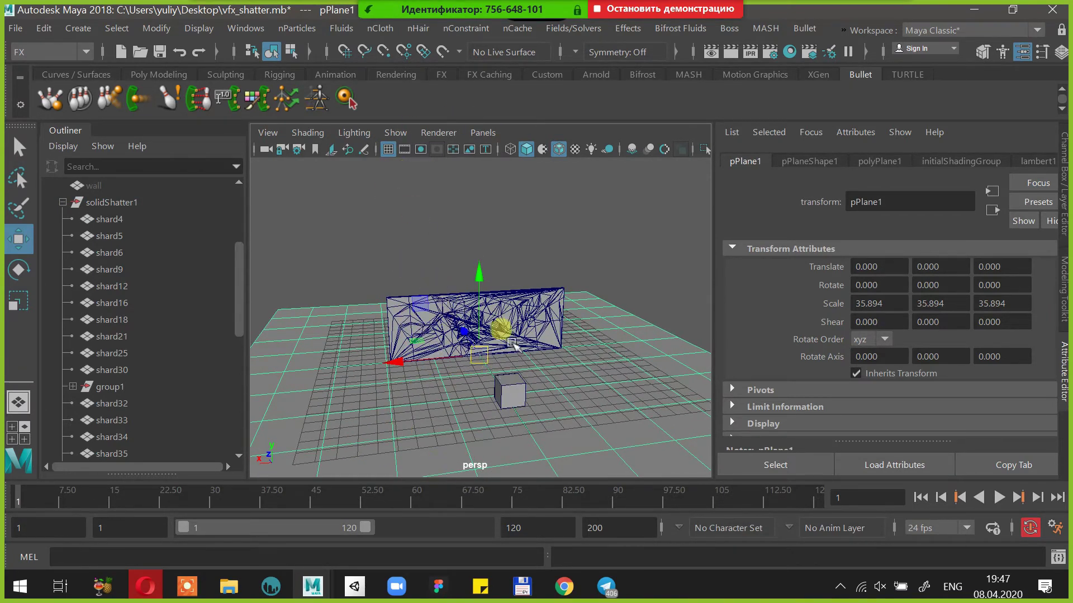
pyautogui.scroll(-4, 514, 320)
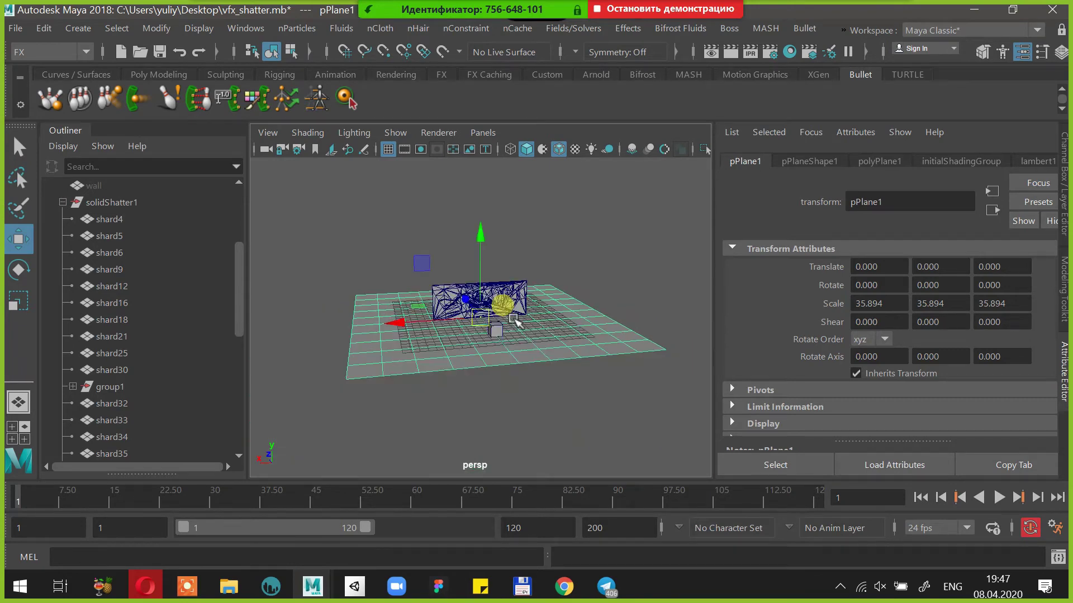
pyautogui.keyDown('alt'); pyautogui.moveTo(514, 320); pyautogui.dragTo(631, 306); pyautogui.keyUp('alt')
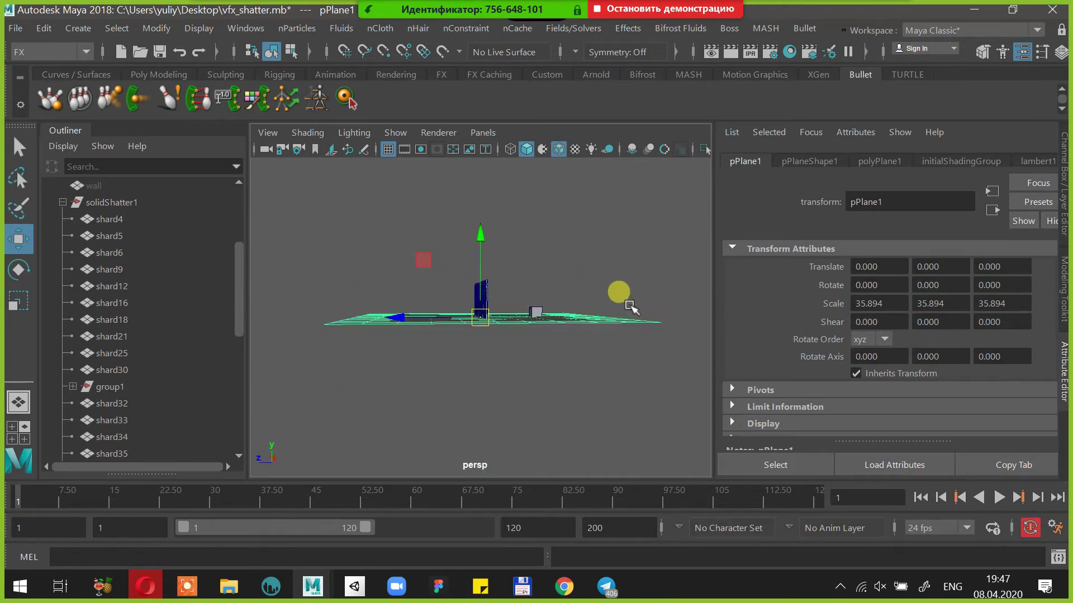
pyautogui.scroll(1, 630, 307)
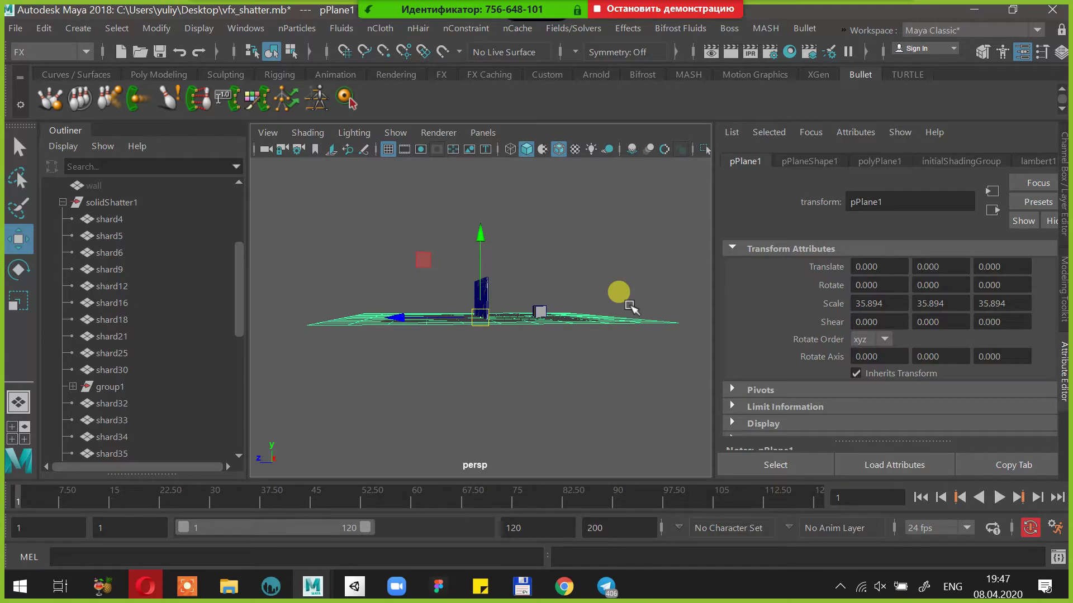
pyautogui.scroll(1, 630, 306)
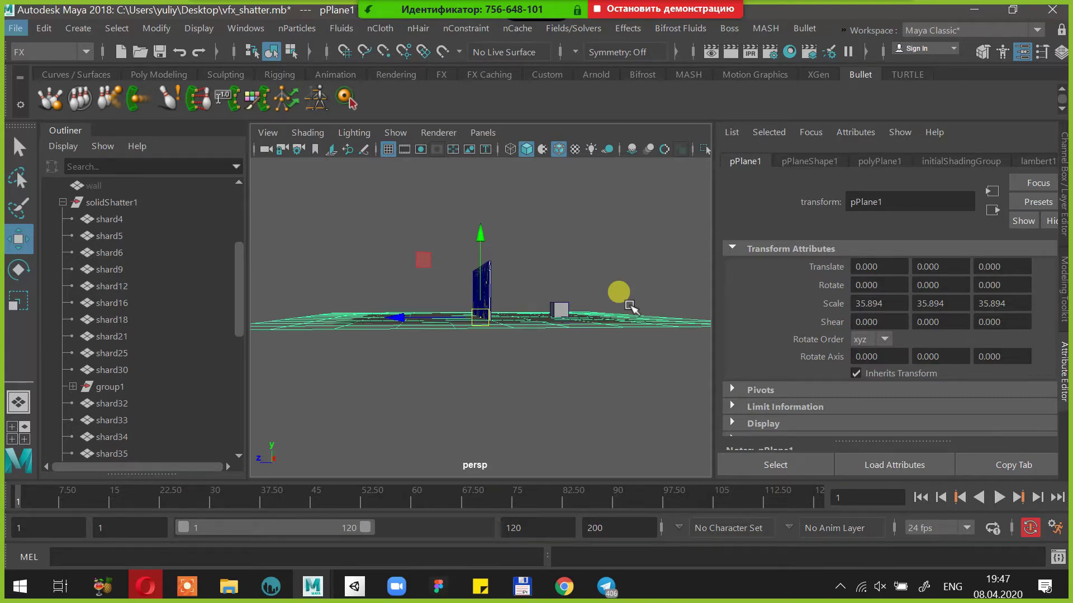
pyautogui.scroll(5, 631, 306)
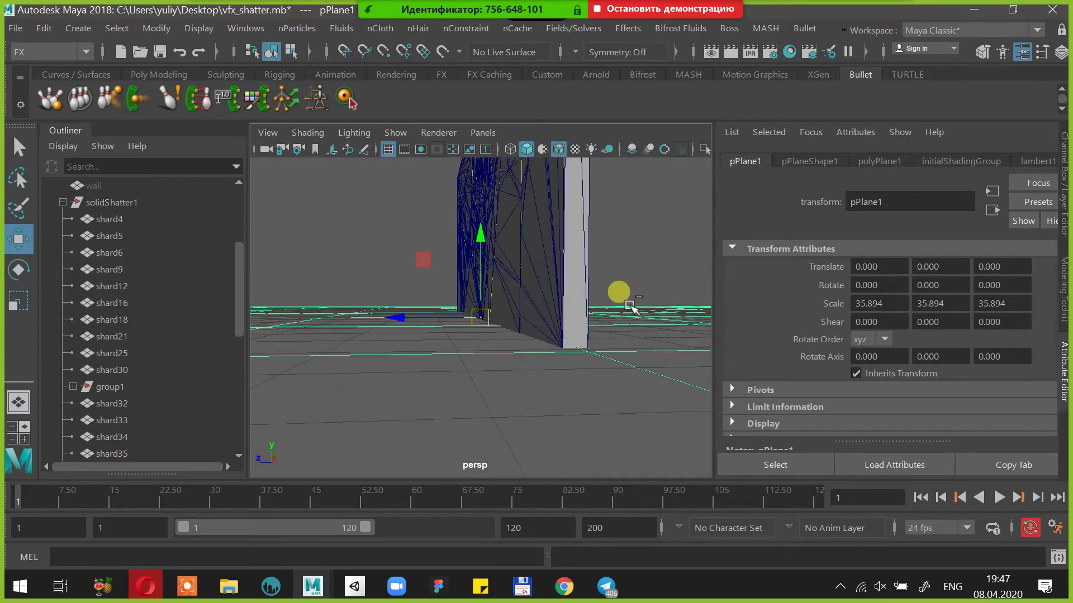
# Lower the ground plane pPlane1 slightly below the shattered wall's base, to a Translate Y of -0.058
pyautogui.scroll(3, 630, 306)
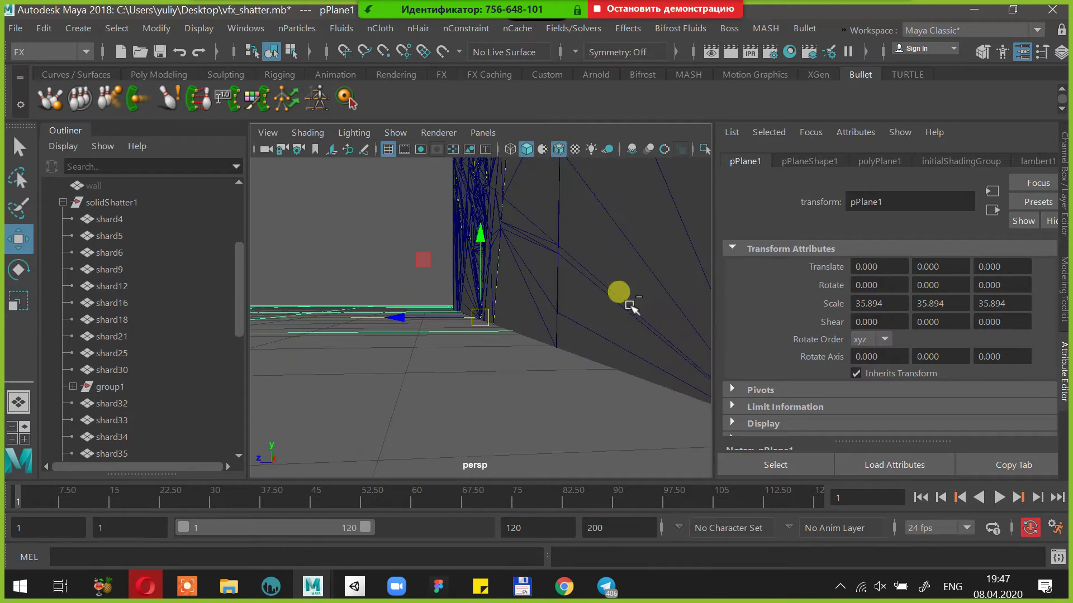
pyautogui.moveTo(480, 235); pyautogui.dragTo(482, 238)
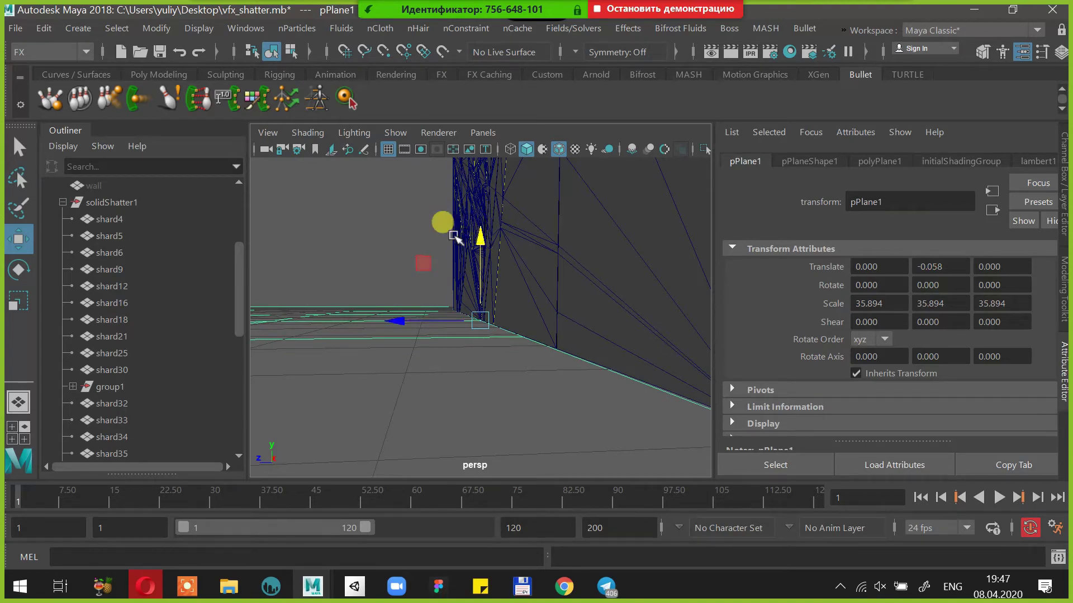
pyautogui.scroll(-5, 454, 234)
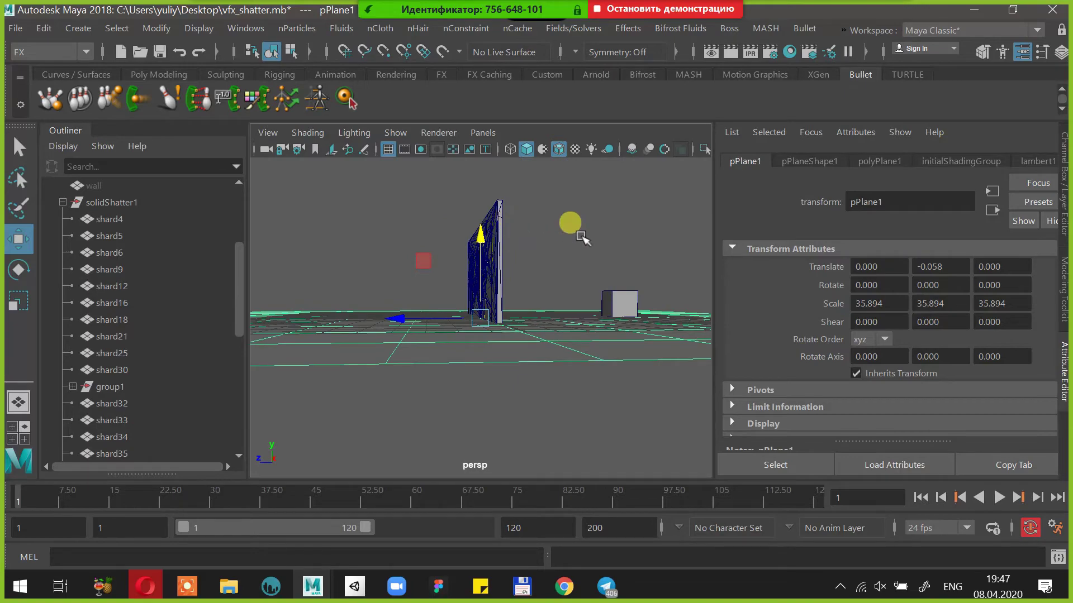
# Preview the cube's motion relative to the wall on the timeline and return to frame 1
pyautogui.keyDown('alt'); pyautogui.moveTo(581, 235); pyautogui.dragTo(508, 240); pyautogui.keyUp('alt')
pyautogui.moveTo(369, 488); pyautogui.dragTo(73, 507)
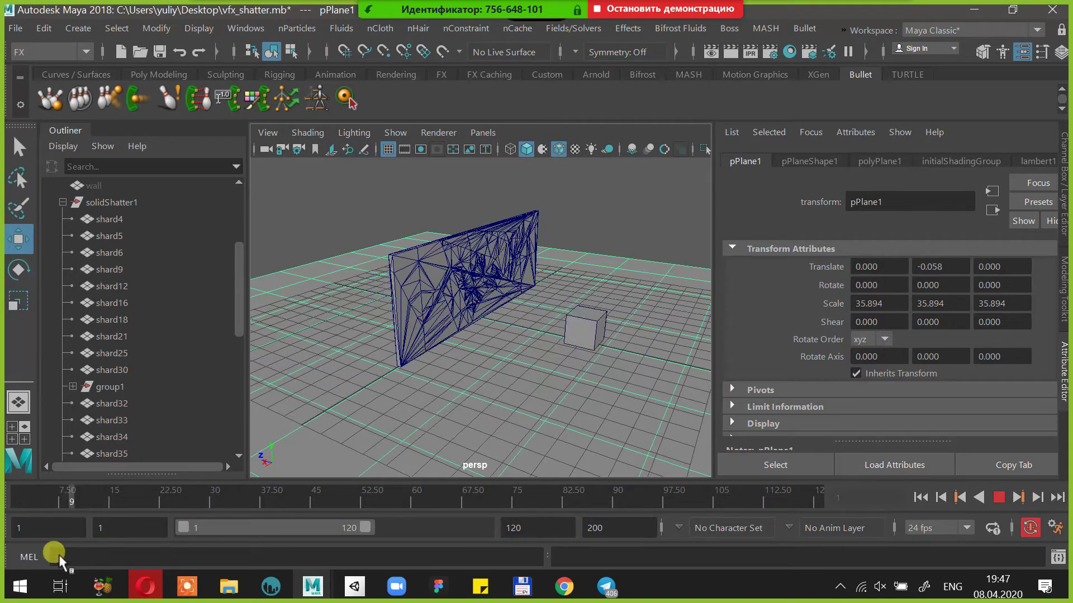
pyautogui.hotkey('alt', 'shift', 'v')
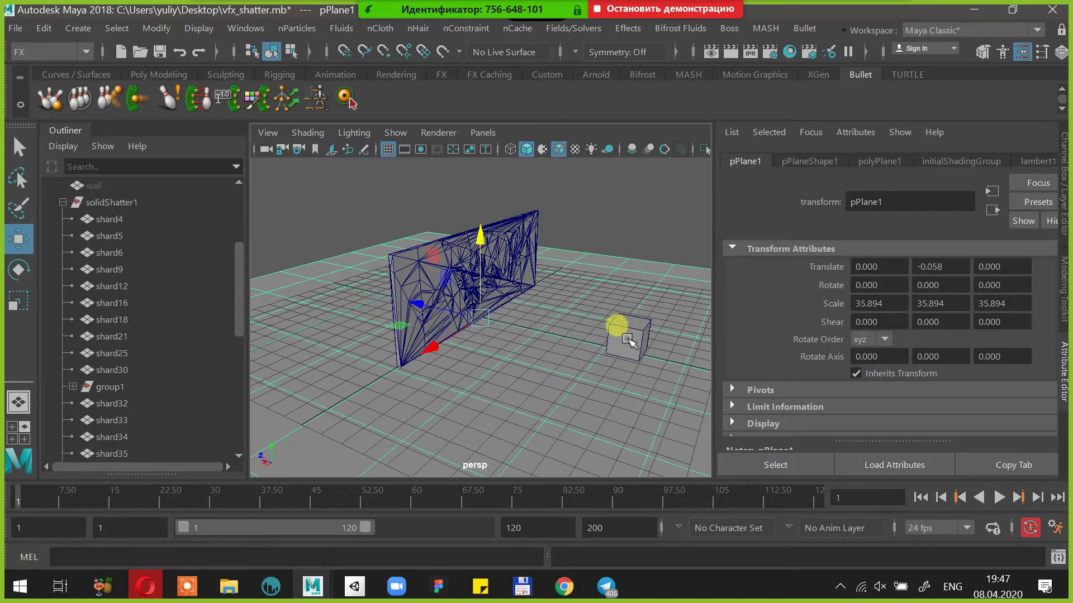
# Select the animated cube pCube2 and display its channel values for editing
pyautogui.click(626, 339)
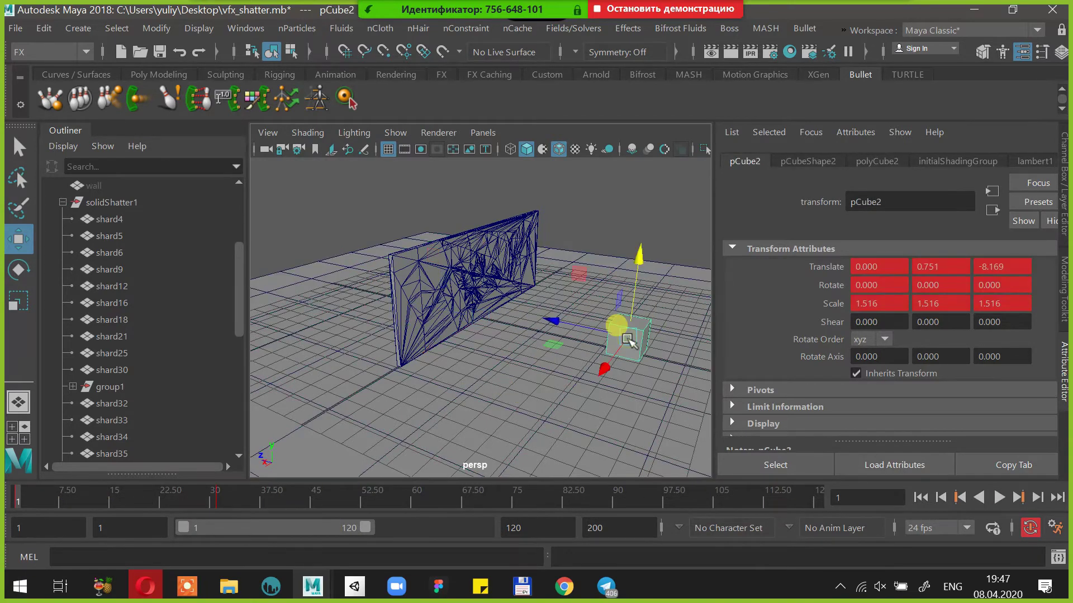
pyautogui.click(1064, 167)
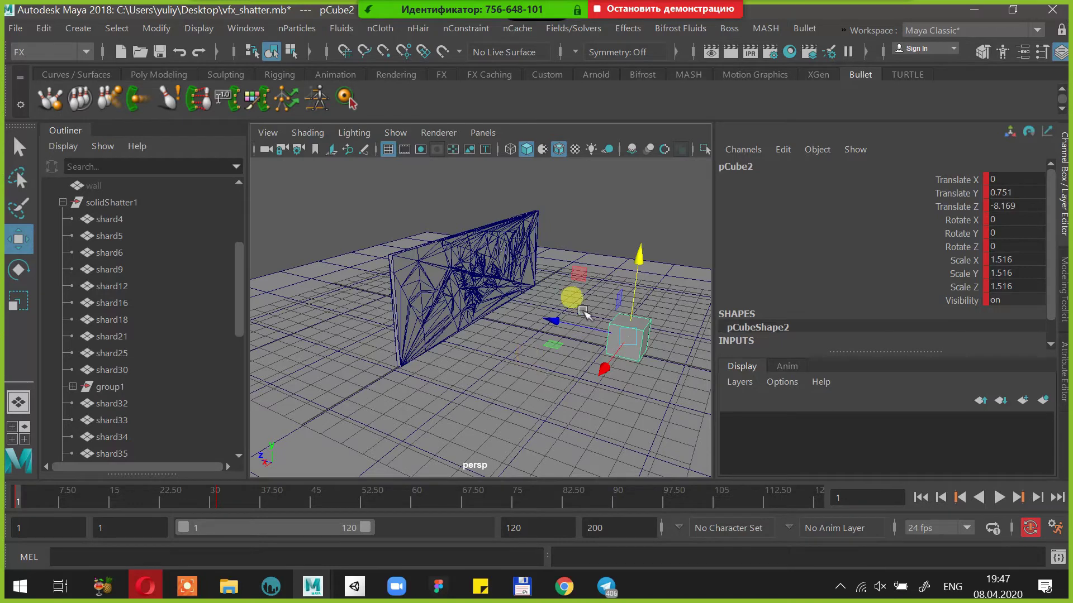
pyautogui.keyDown('alt'); pyautogui.moveTo(579, 307); pyautogui.dragTo(540, 317); pyautogui.keyUp('alt')
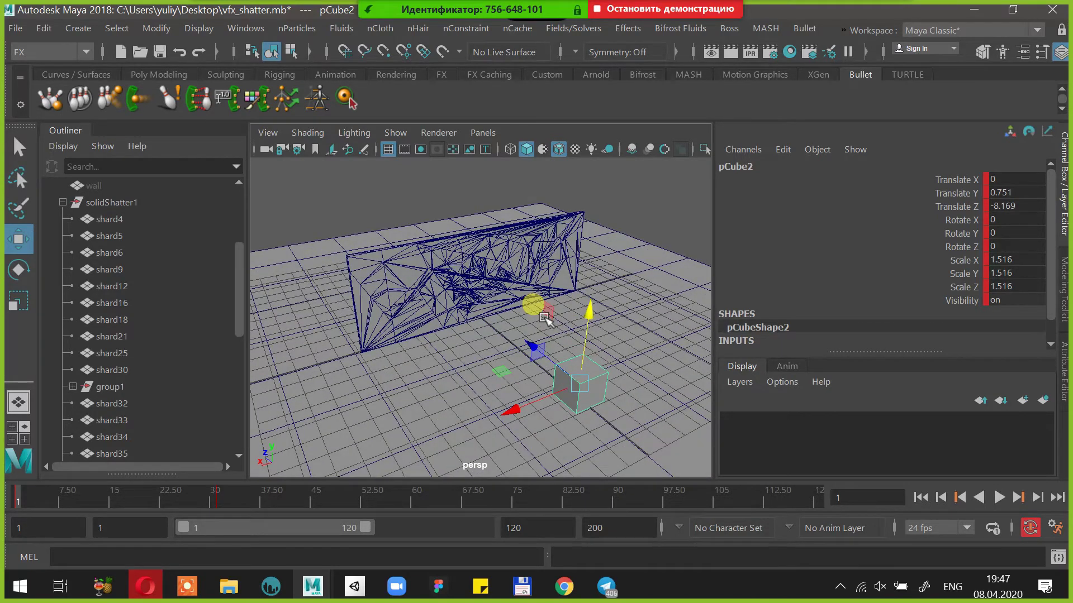
# Check the world coordinate system and working units in the general application preferences, then dismiss the dialog without changes
pyautogui.click(246, 28)
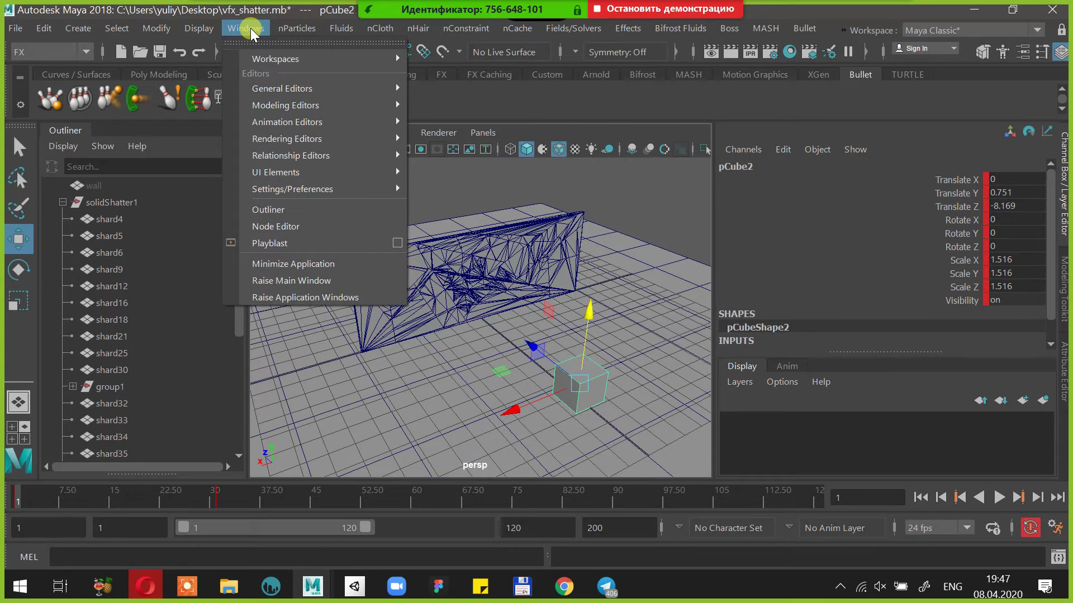
pyautogui.moveTo(315, 187)
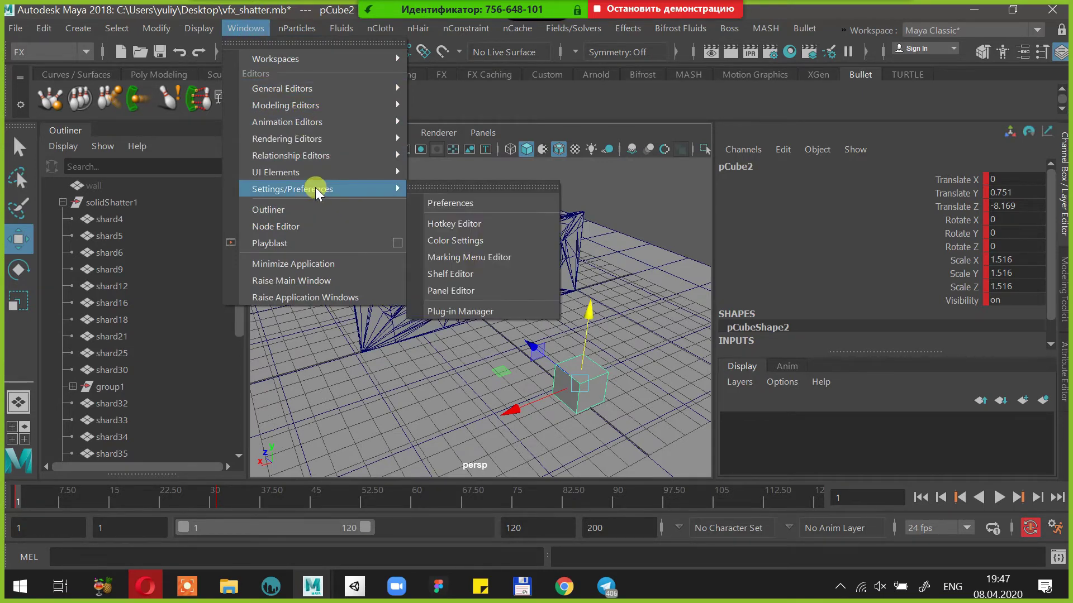
pyautogui.click(451, 204)
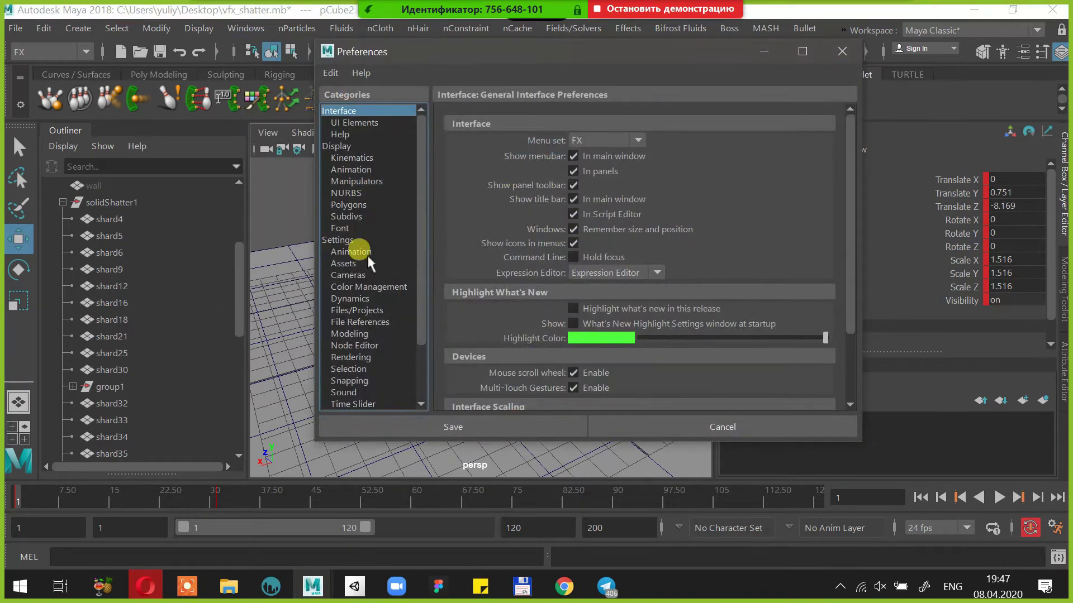
pyautogui.click(342, 239)
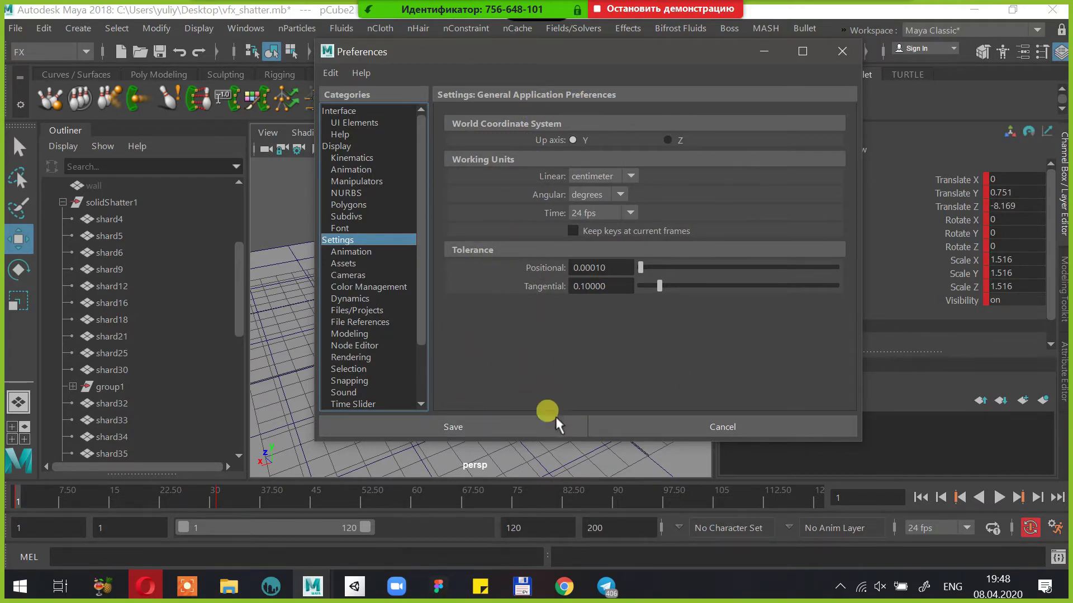
pyautogui.click(648, 427)
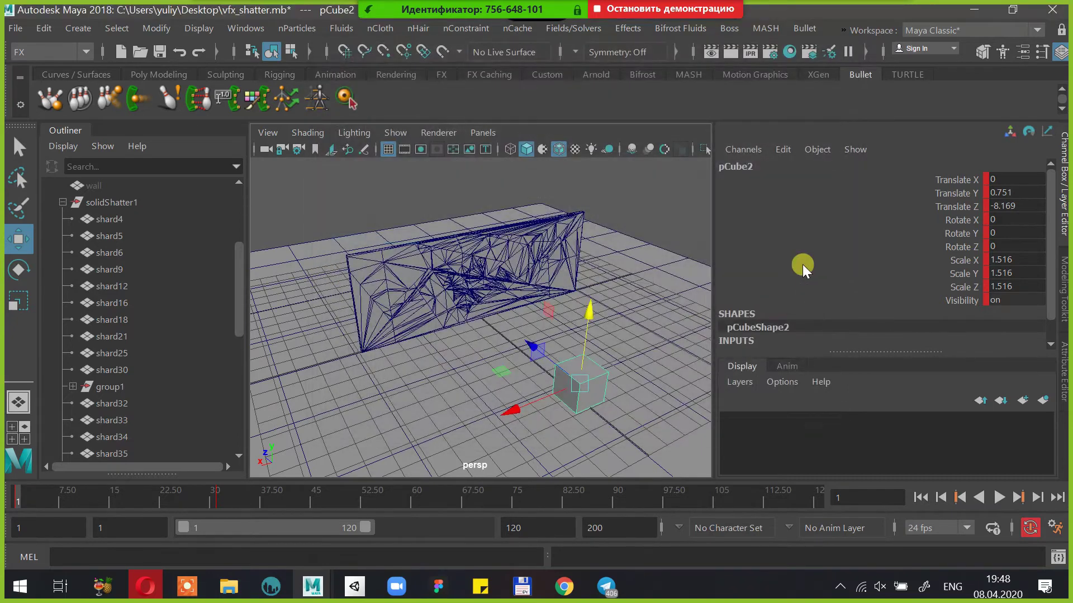
# Break the Translate Y connection of pCube2 and raise the cube to a height of about 1.957
pyautogui.click(971, 196)
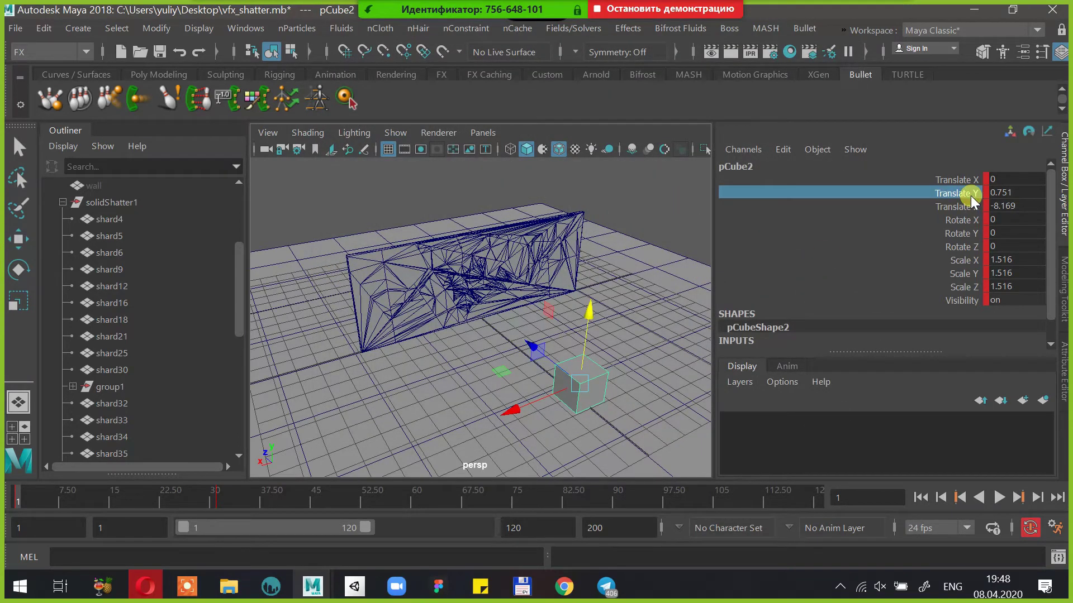
pyautogui.rightClick(970, 196)
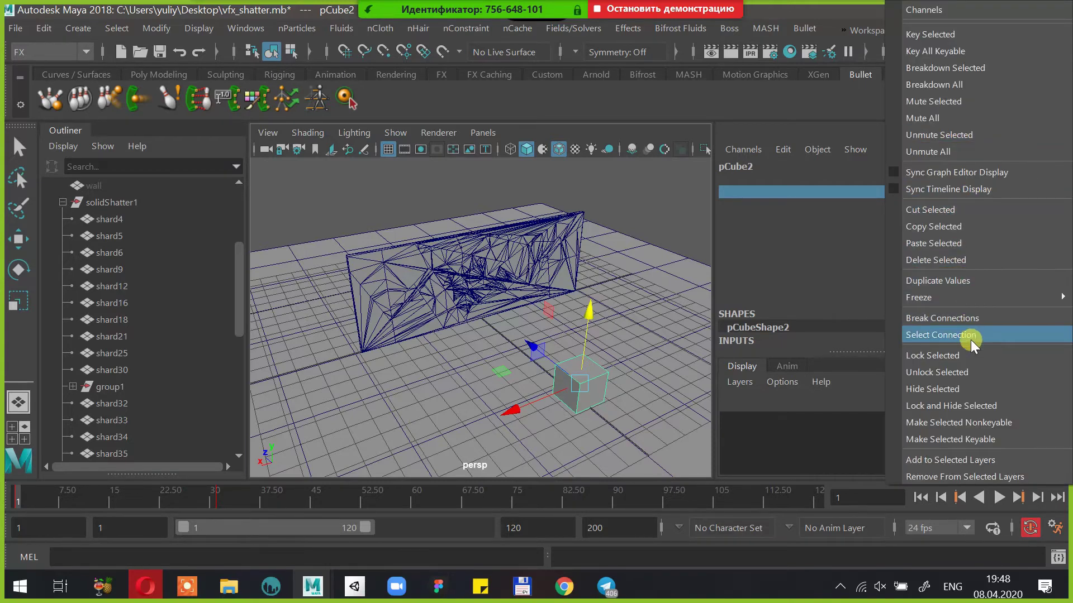
pyautogui.click(960, 321)
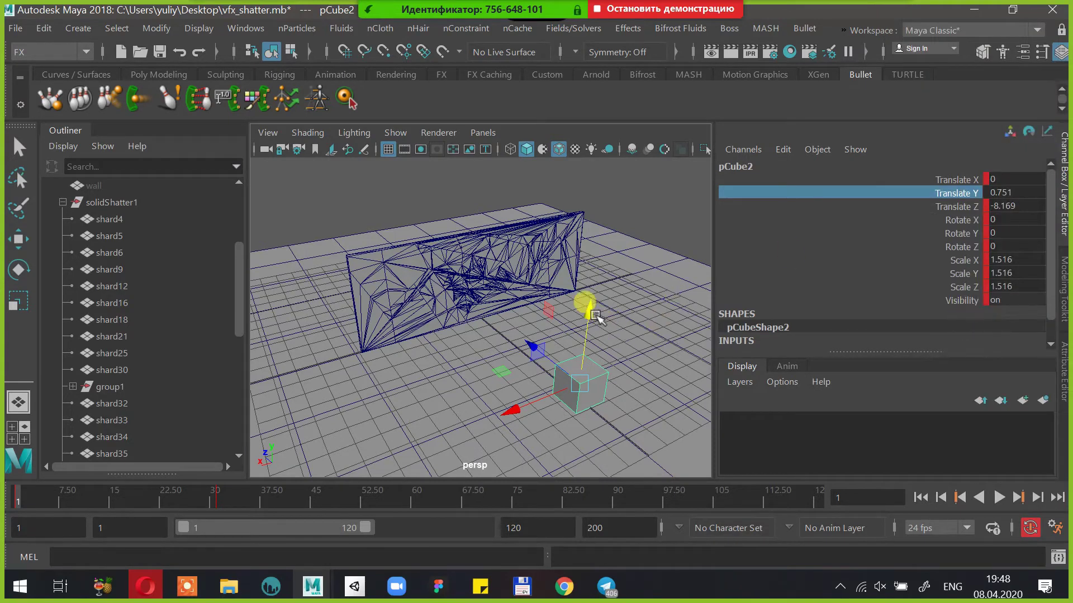
pyautogui.moveTo(595, 317); pyautogui.dragTo(642, 206)
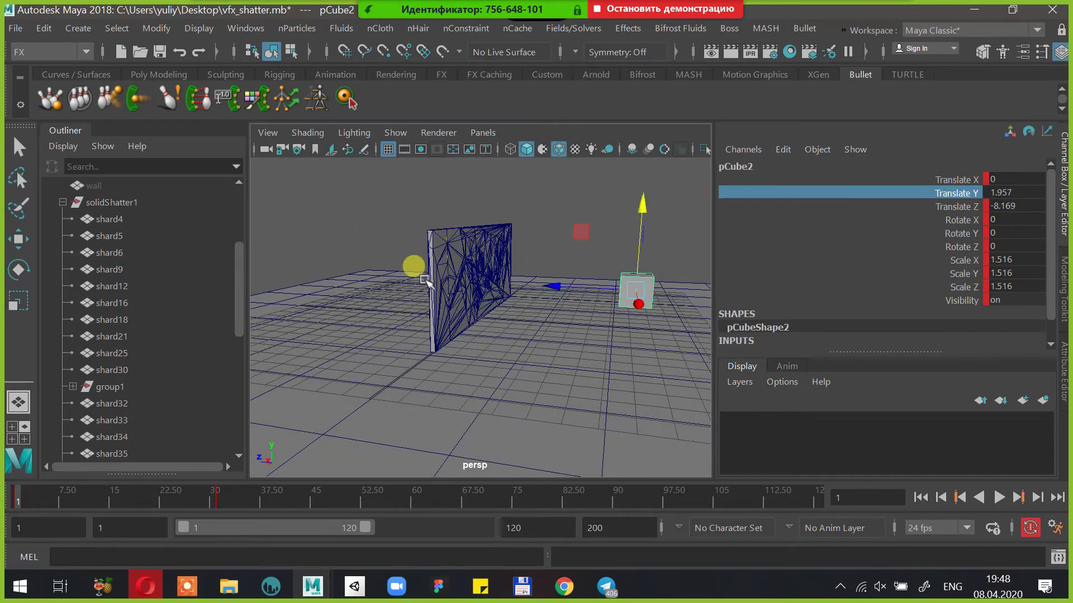
pyautogui.keyDown('alt'); pyautogui.moveTo(570, 232); pyautogui.dragTo(447, 300); pyautogui.keyUp('alt')
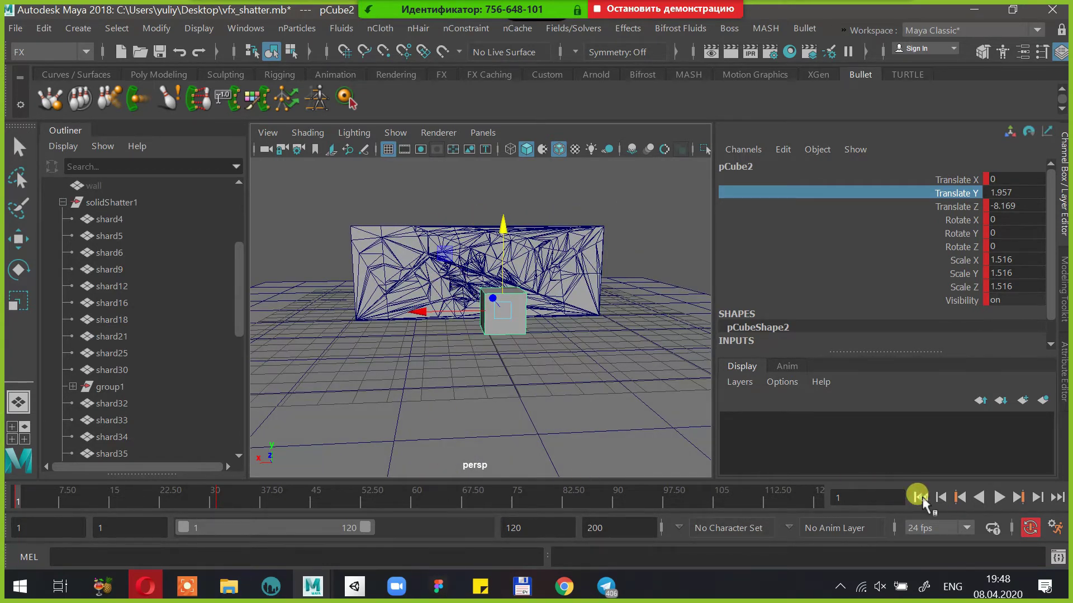
# Play back the raised cube's animation, return to the first frame and save the scene
pyautogui.click(999, 497)
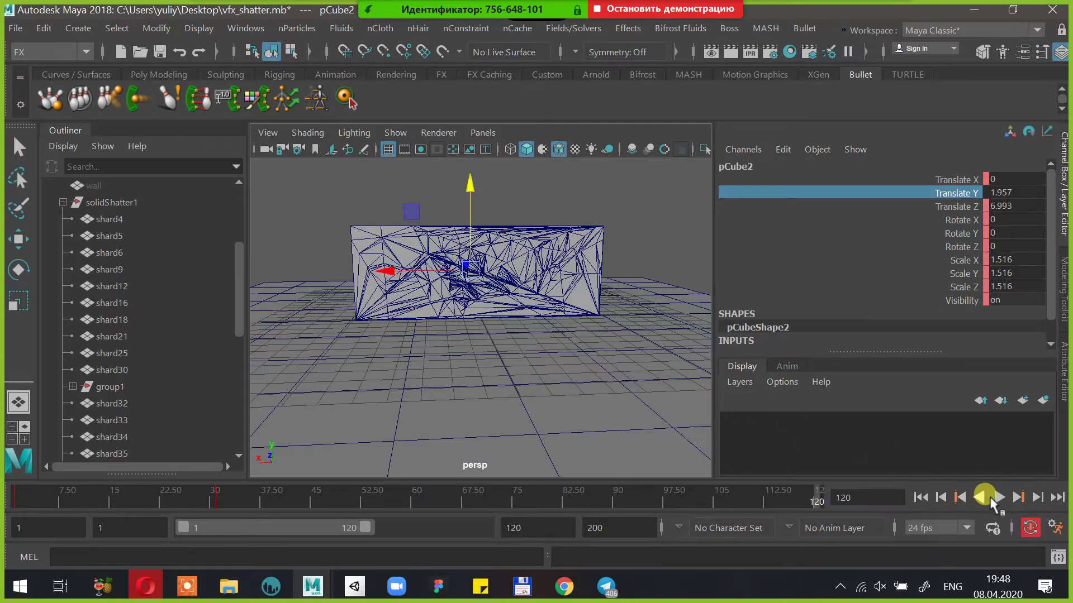
pyautogui.click(998, 497)
pyautogui.click(919, 499)
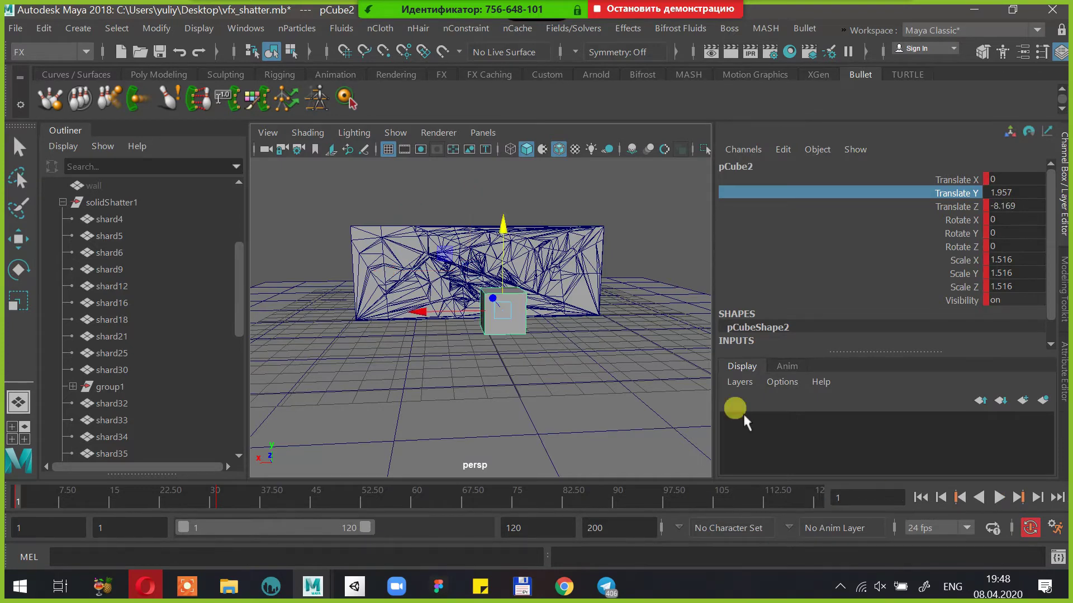
pyautogui.keyDown('alt'); pyautogui.moveTo(735, 408); pyautogui.dragTo(677, 378); pyautogui.keyUp('alt')
pyautogui.press('q')
pyautogui.hotkey('ctrl', 's')
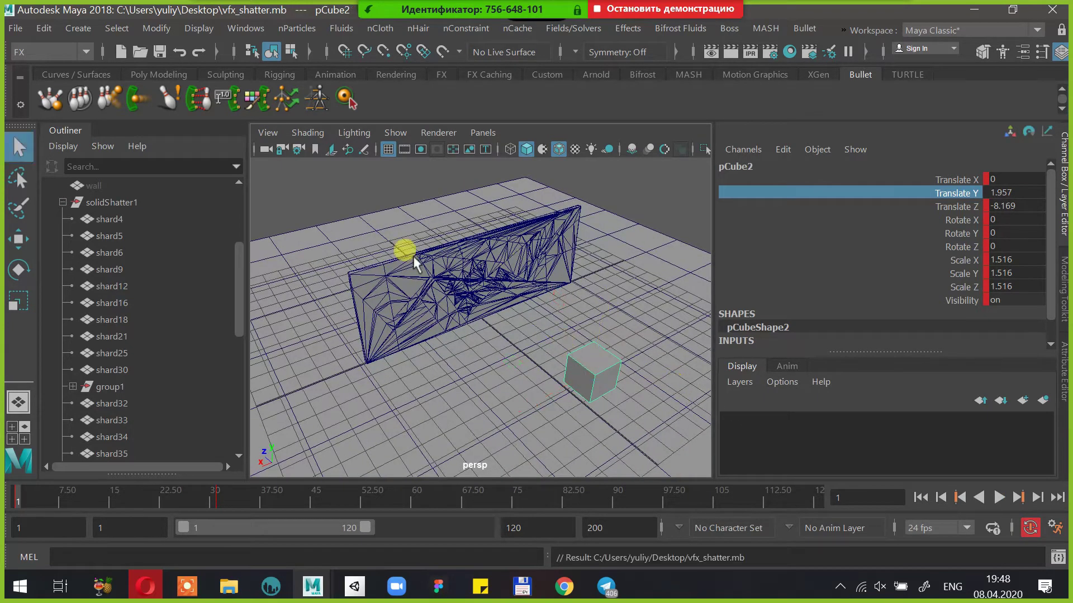
# Make the ground plane pPlane1 a Bullet passive rigid body
pyautogui.click(434, 351)
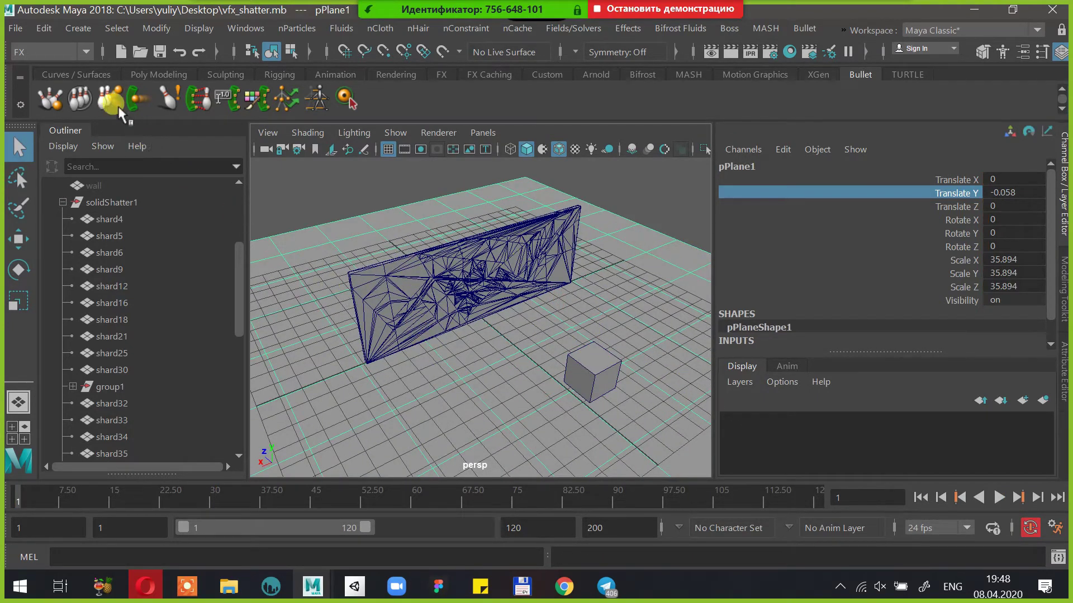
pyautogui.click(809, 34)
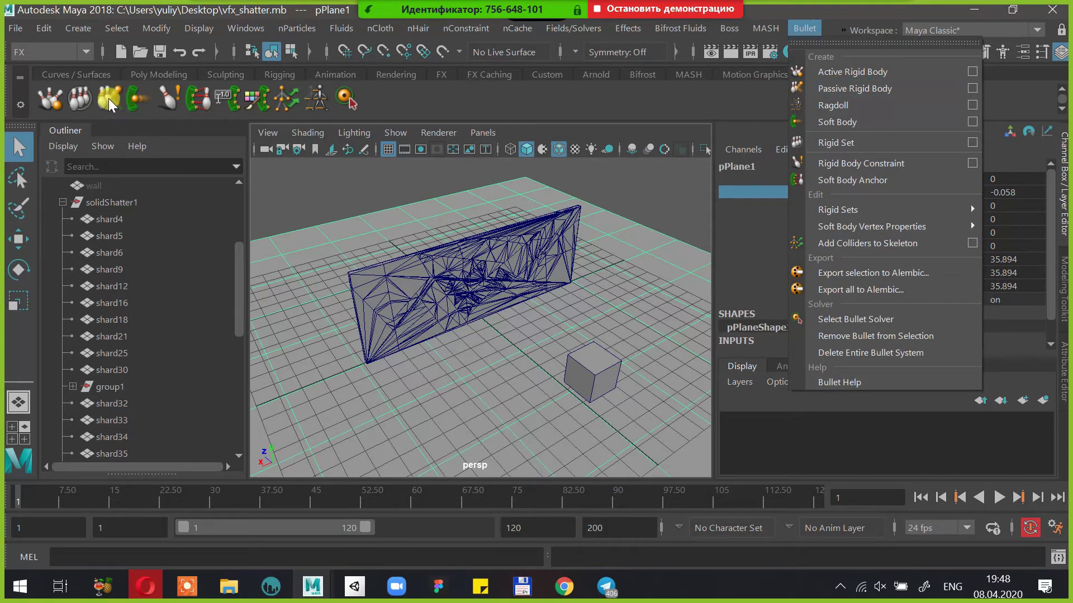
pyautogui.click(866, 88)
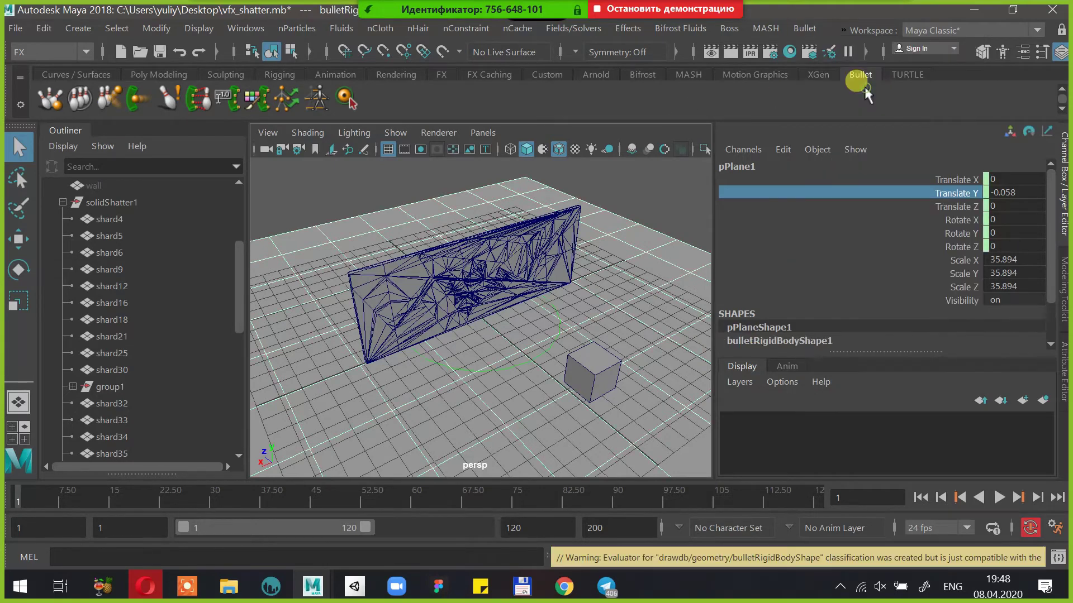
# Try to make pCube2 a Bullet rigid body with a Box collider shape and the Kinematic Rigid Body type
pyautogui.click(602, 361)
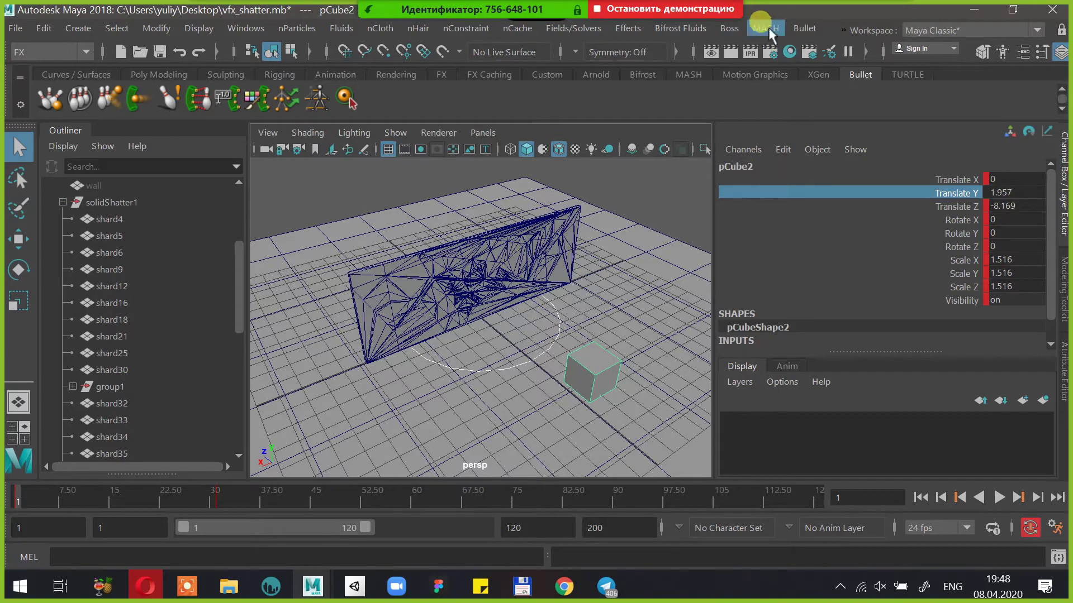
pyautogui.click(805, 28)
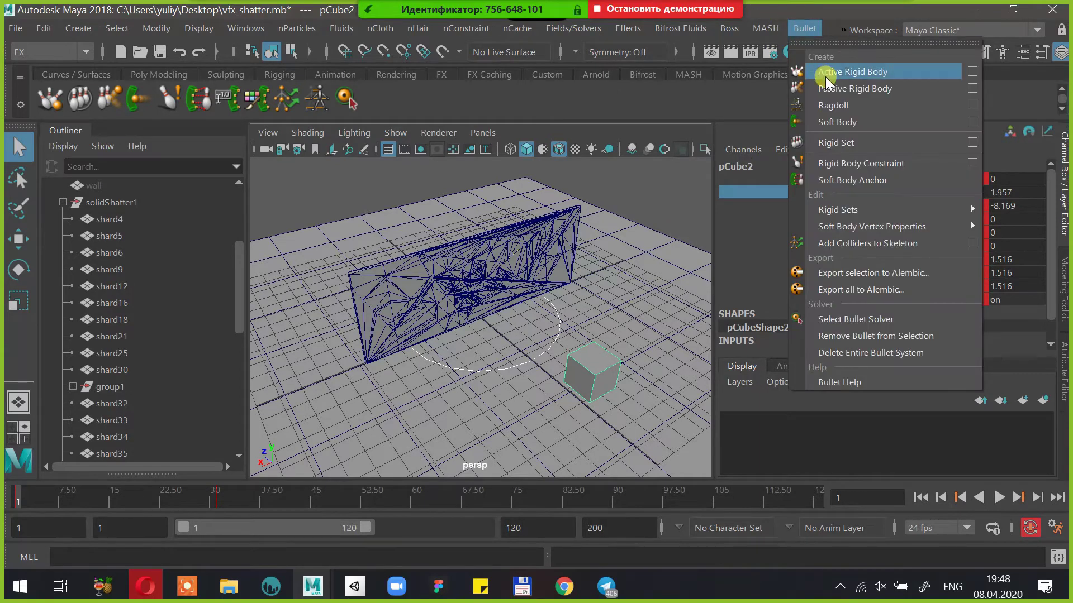
pyautogui.click(975, 69)
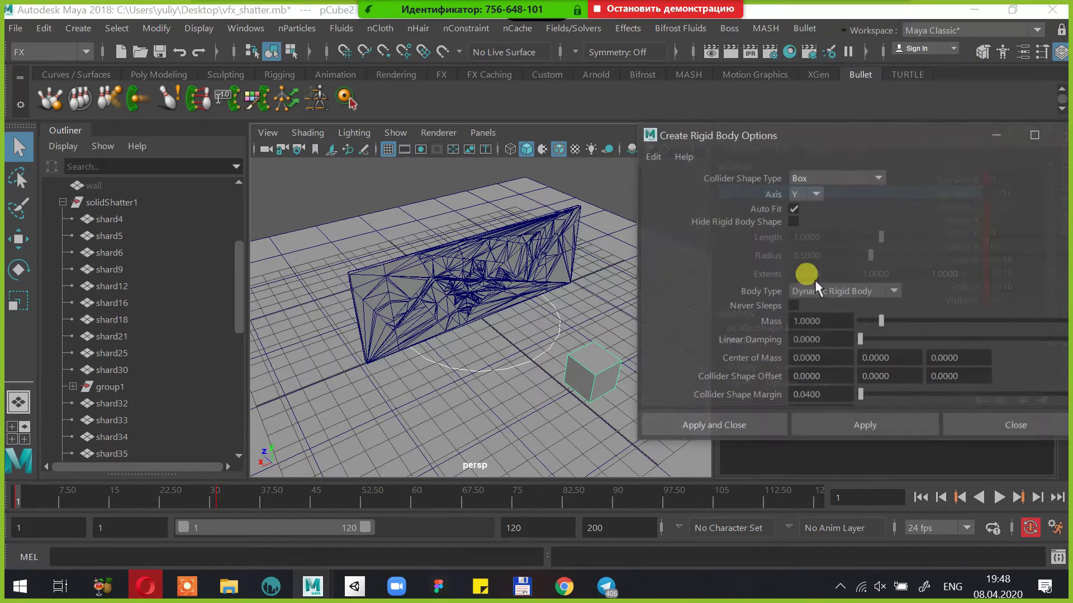
pyautogui.click(820, 180)
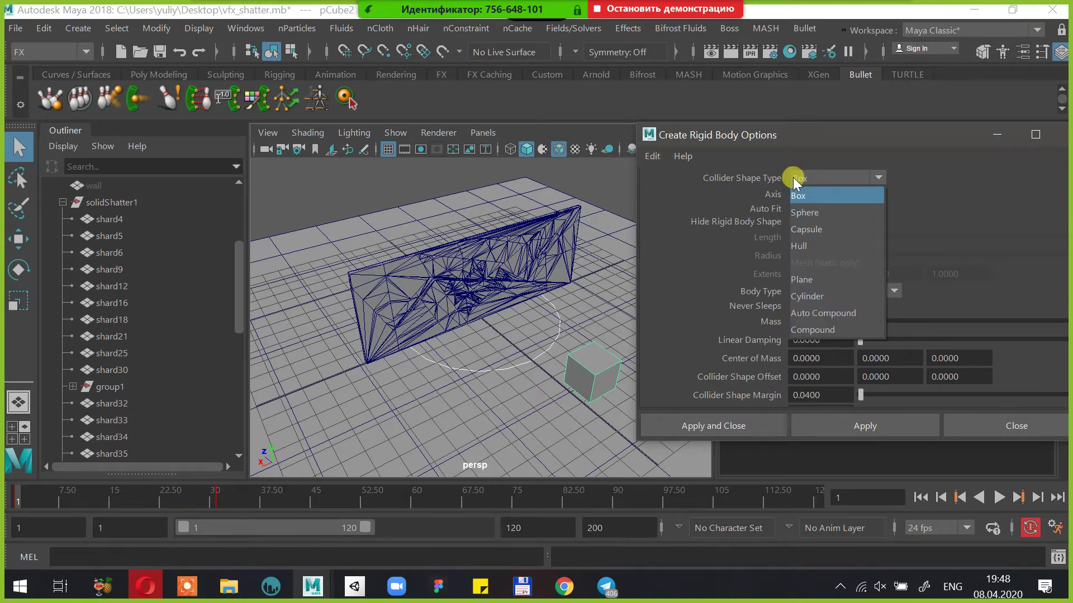
pyautogui.click(799, 196)
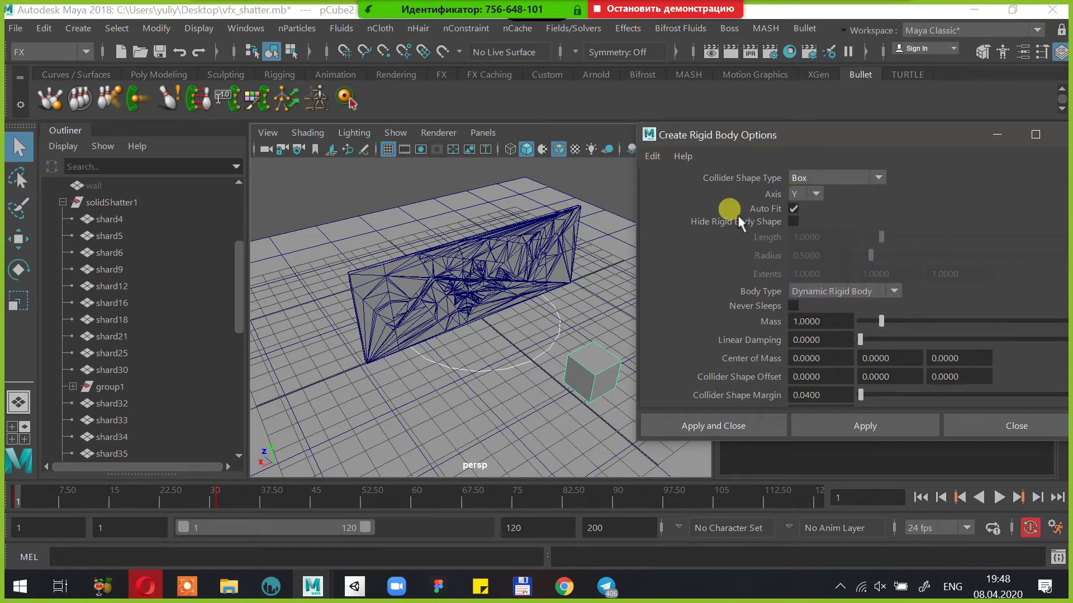
pyautogui.click(659, 154)
pyautogui.click(659, 152)
pyautogui.click(792, 292)
pyautogui.click(810, 327)
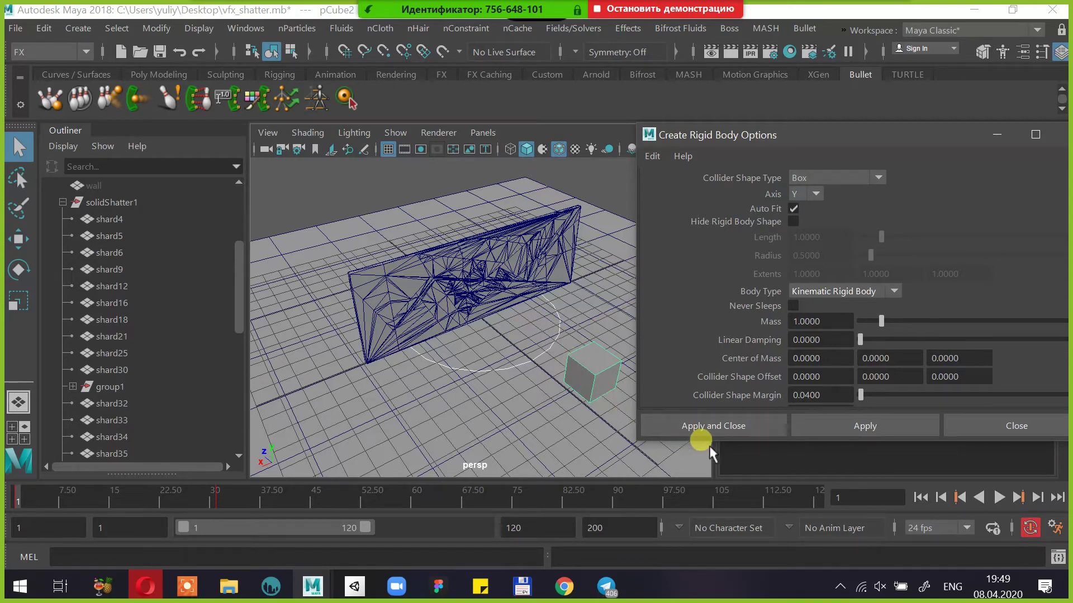
pyautogui.click(711, 425)
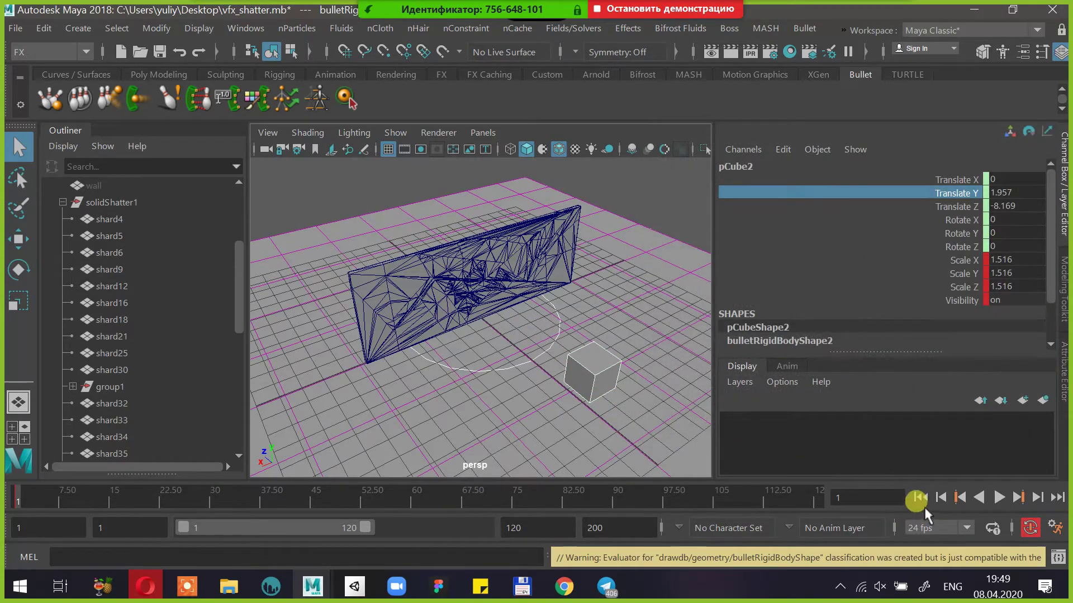
# Play the simulation to test the cube, then undo its rigid body and reselect pCube2
pyautogui.click(999, 497)
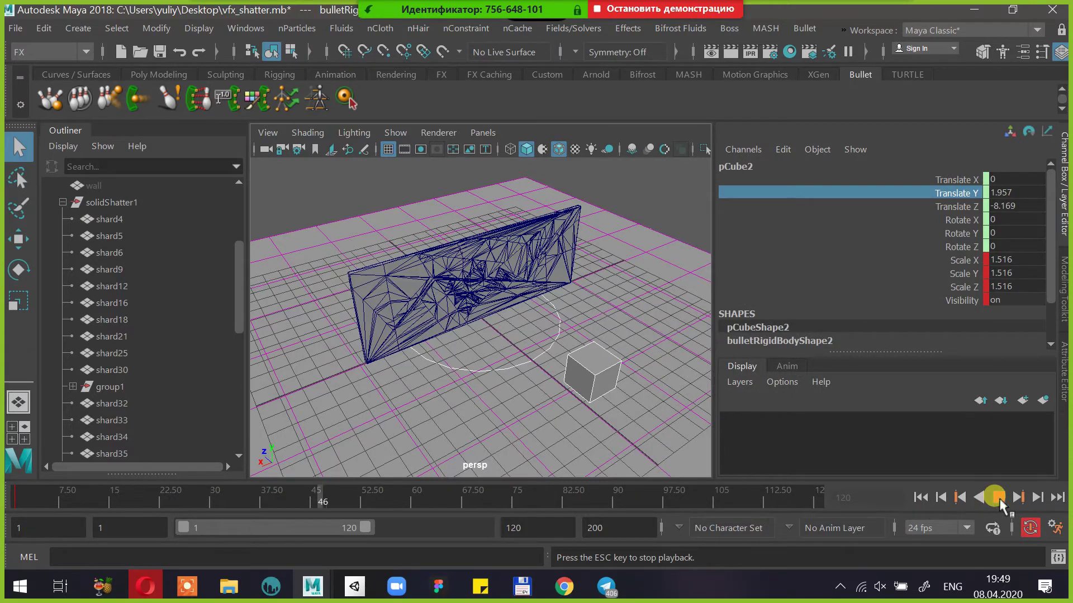
pyautogui.click(999, 497)
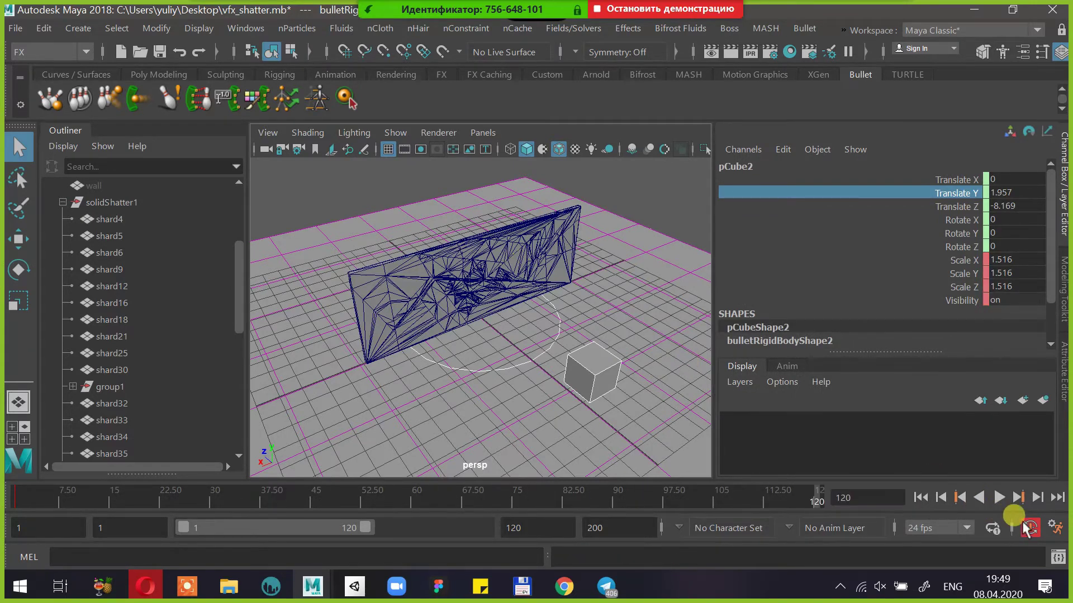
pyautogui.click(571, 391)
pyautogui.hotkey('ctrl', 'z')
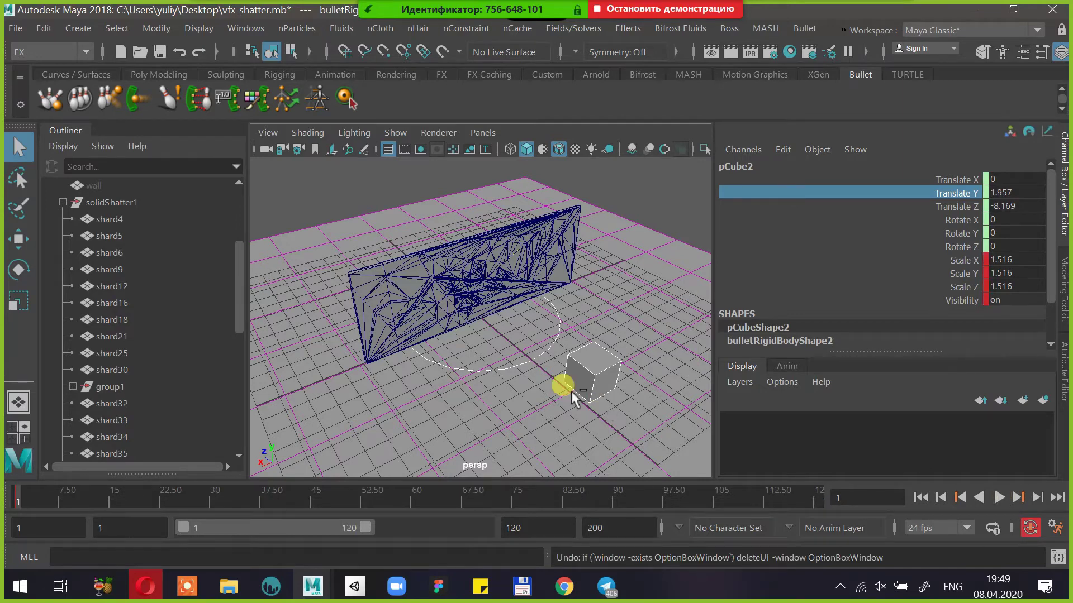
pyautogui.click(588, 363)
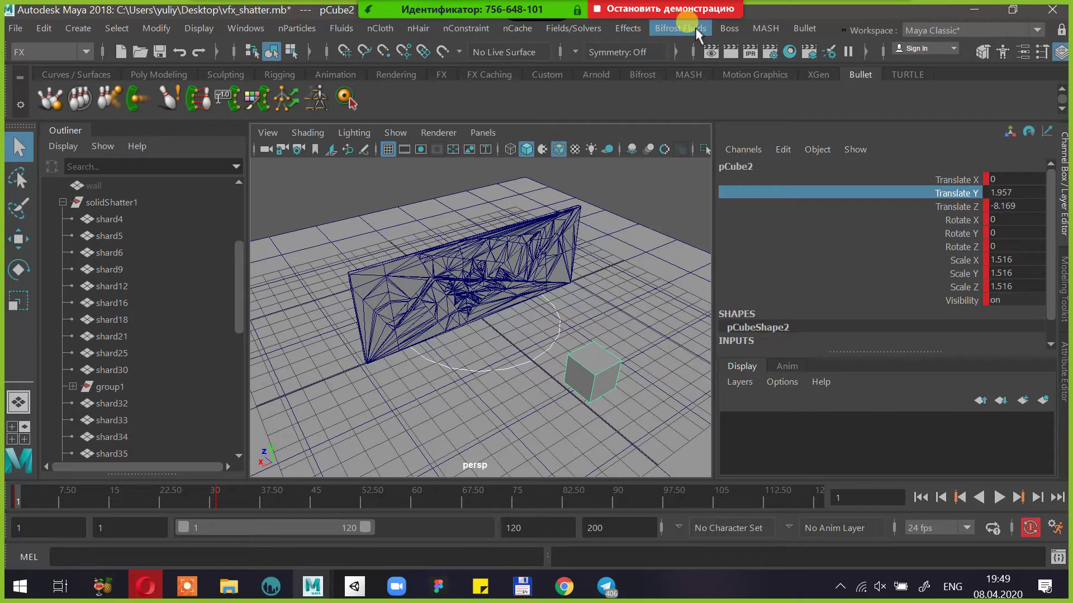
# Try to make pCube2 an active Bullet rigid body with a Box collider and the Dynamic Rigid Body type, and play the simulation
pyautogui.click(803, 29)
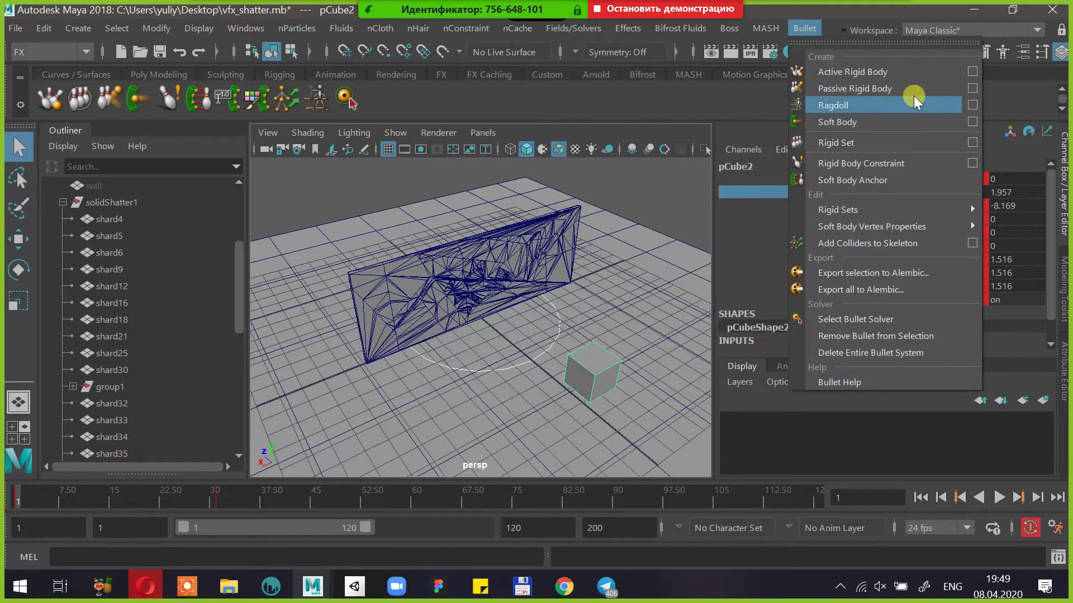
pyautogui.click(972, 70)
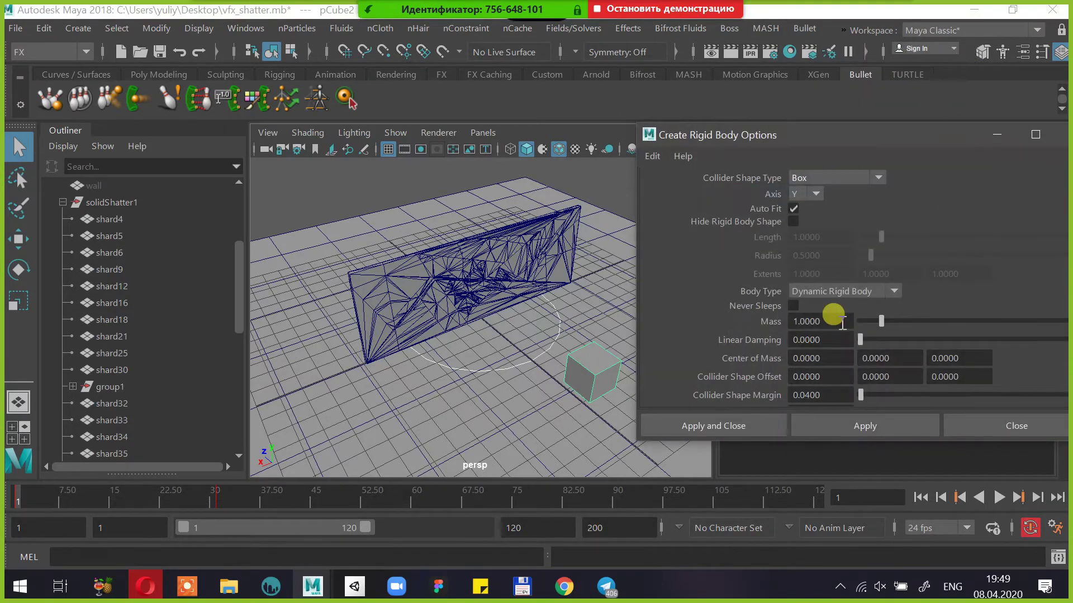
pyautogui.click(753, 424)
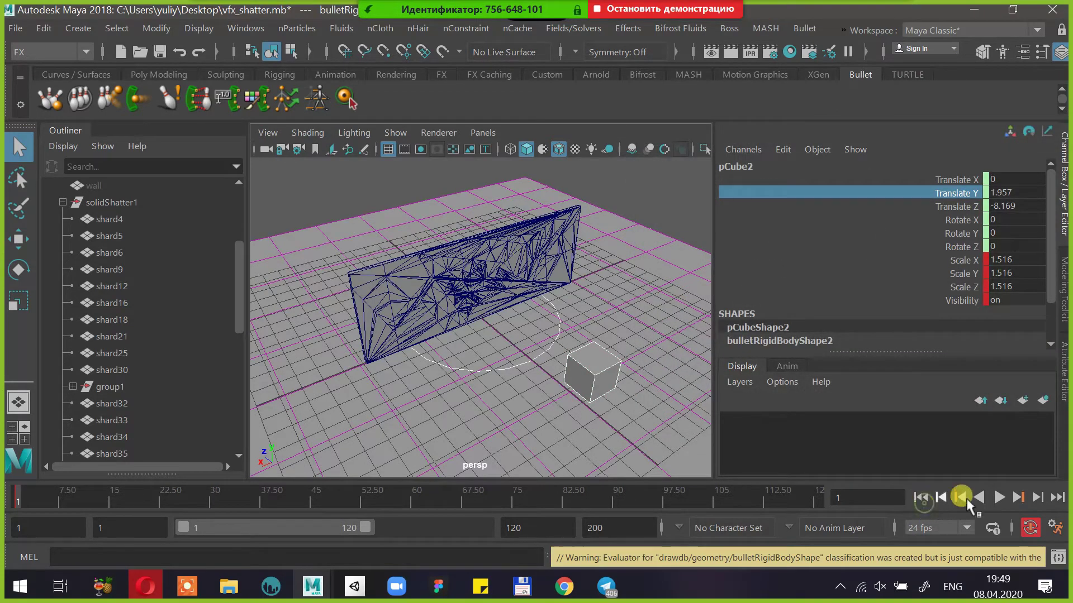
pyautogui.click(998, 497)
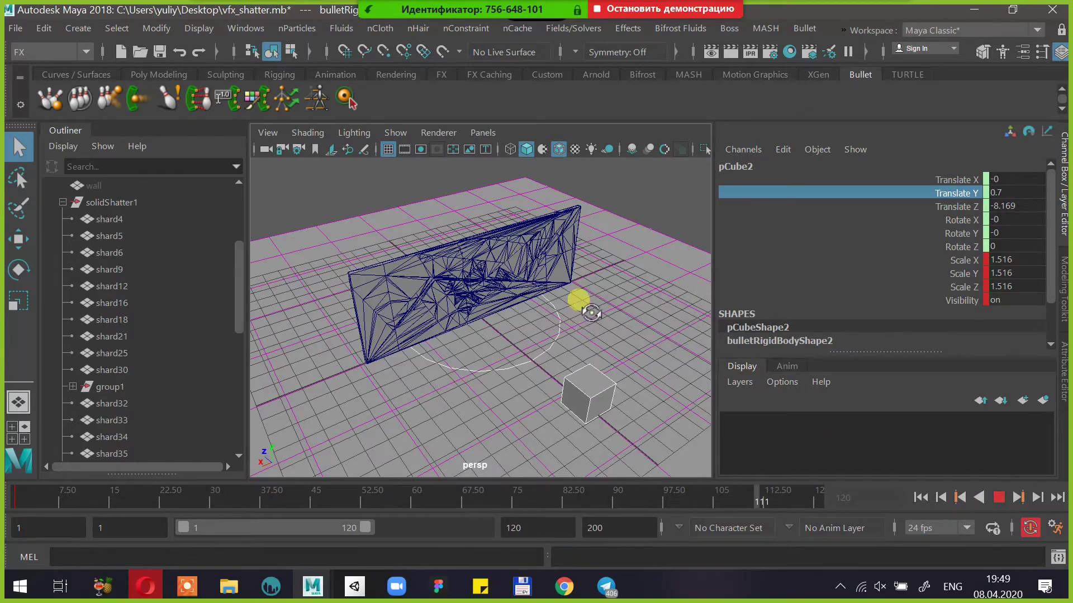
pyautogui.keyDown('alt'); pyautogui.moveTo(579, 300); pyautogui.dragTo(608, 278); pyautogui.keyUp('alt')
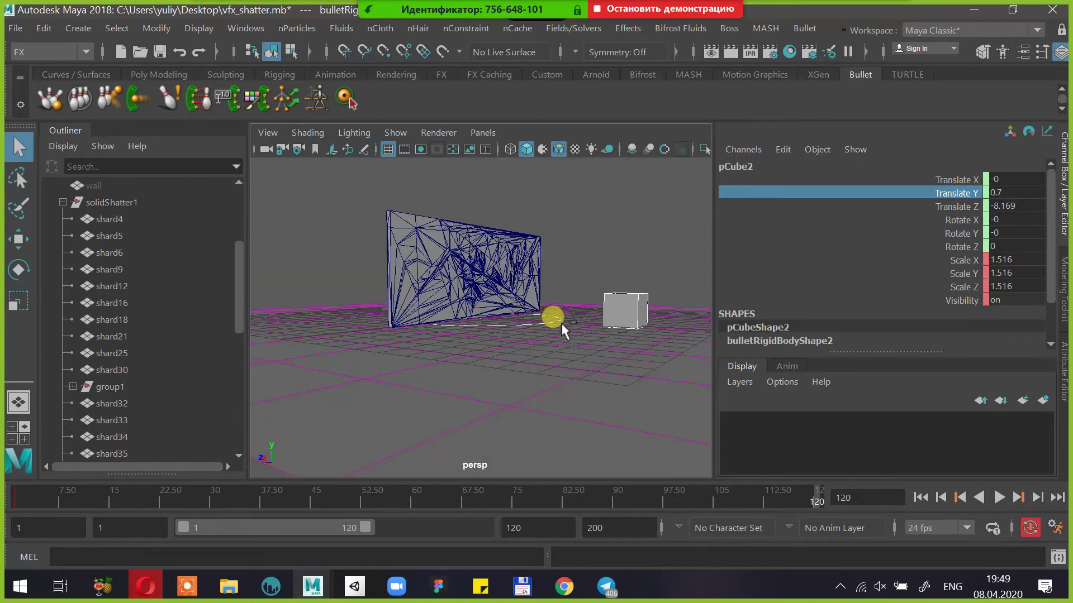
# Return to the first frame, undo pCube2's dynamic rigid body and reselect the cube
pyautogui.hotkey('alt', 'shift', 'v')
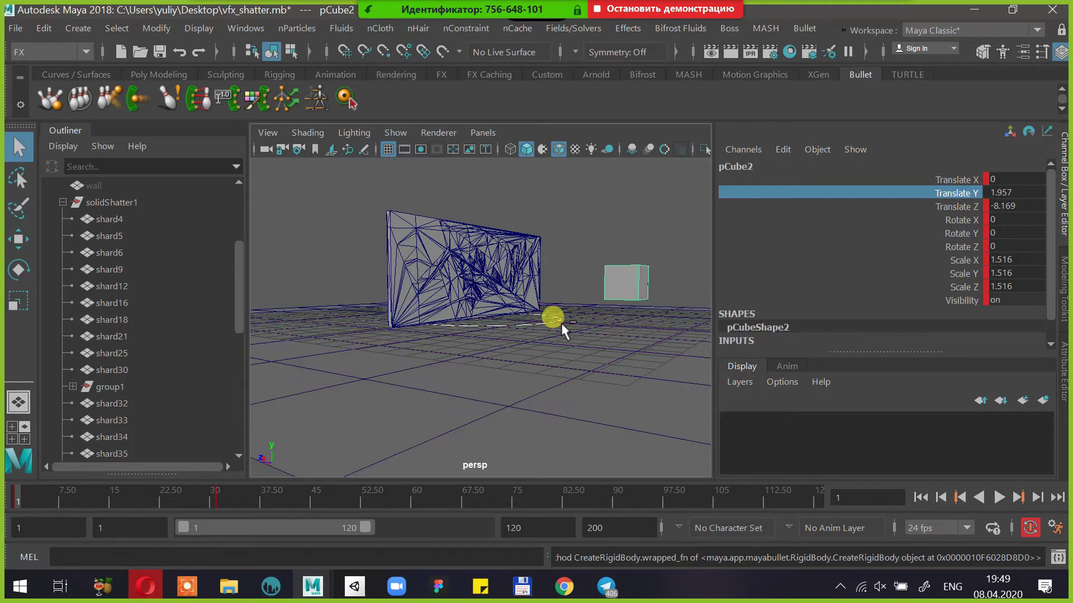
pyautogui.hotkey('ctrl', 'z')
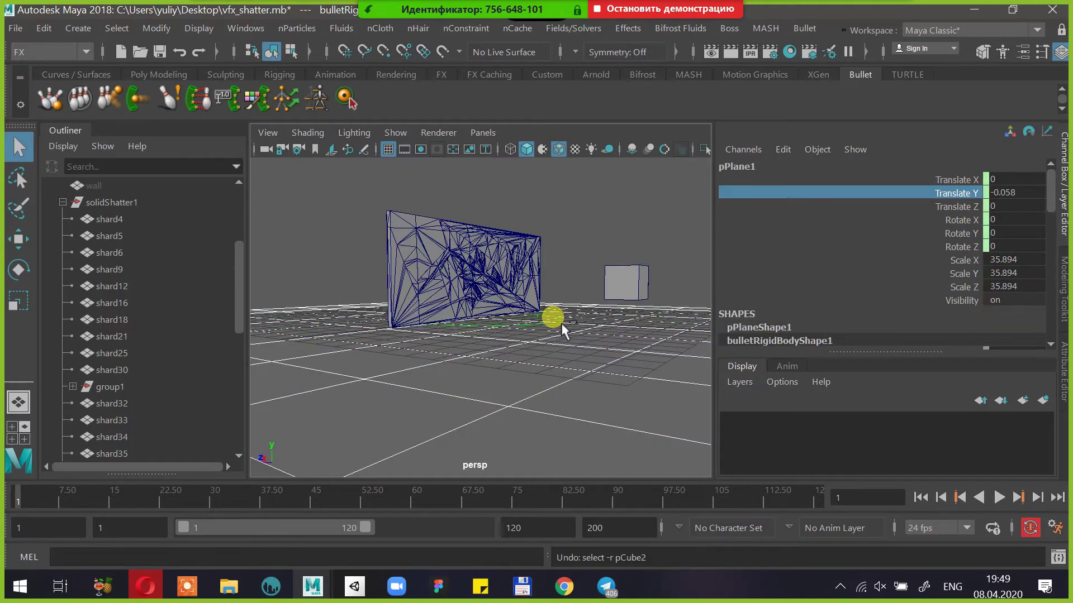
pyautogui.click(621, 290)
# Start creating a new Bullet rigid body for the selected pCube2
pyautogui.keyDown('alt'); pyautogui.moveTo(592, 266); pyautogui.dragTo(749, 59); pyautogui.keyUp('alt')
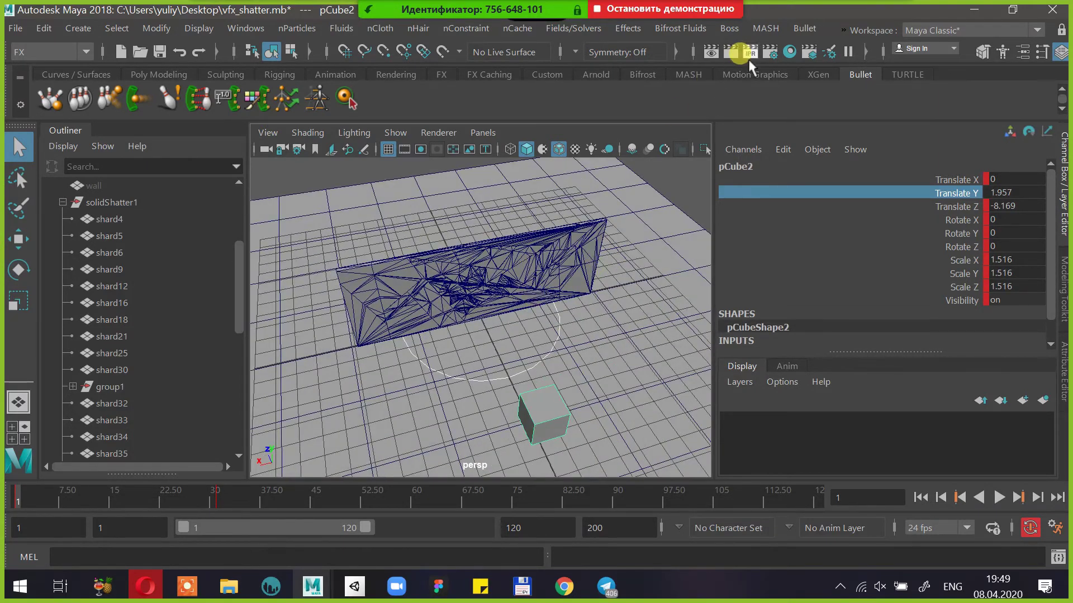
pyautogui.click(692, 29)
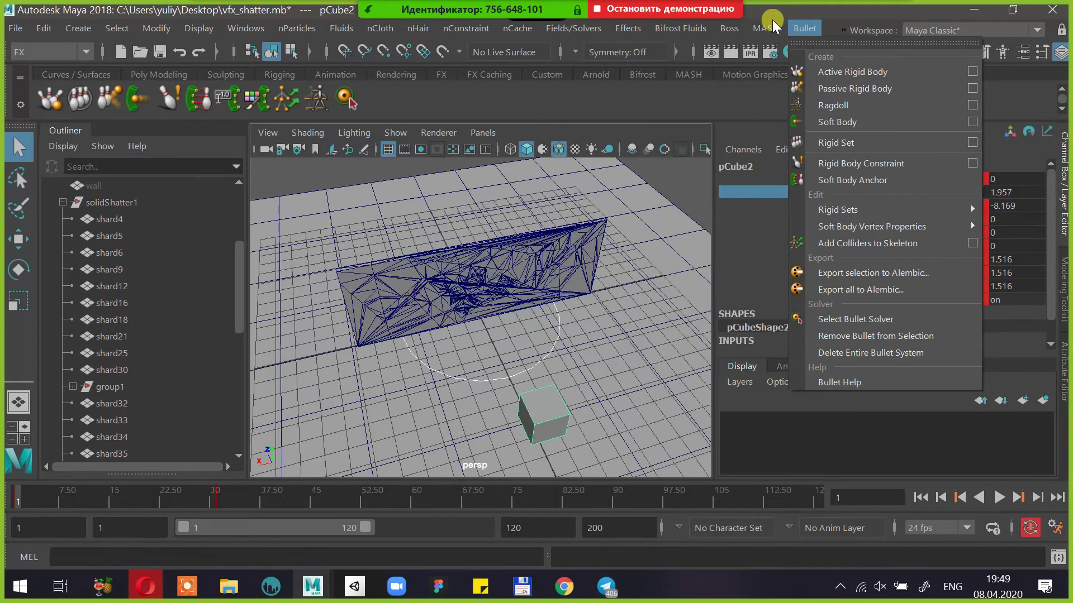
pyautogui.moveTo(813, 26)
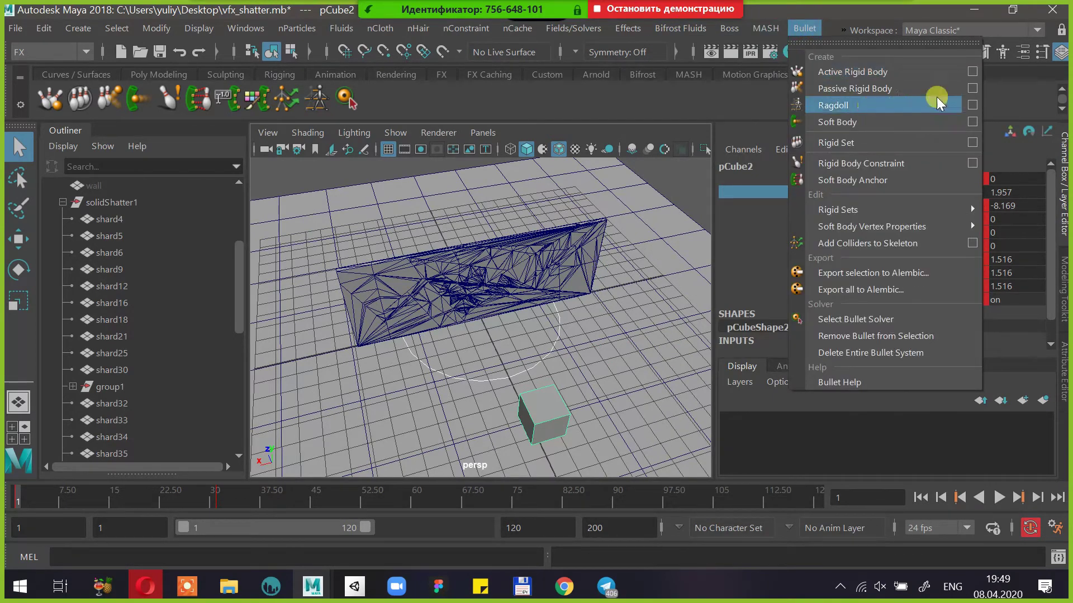
# Make the selected cube an active Bullet rigid body with Body Type set to Kinematic Rigid Body
pyautogui.click(968, 75)
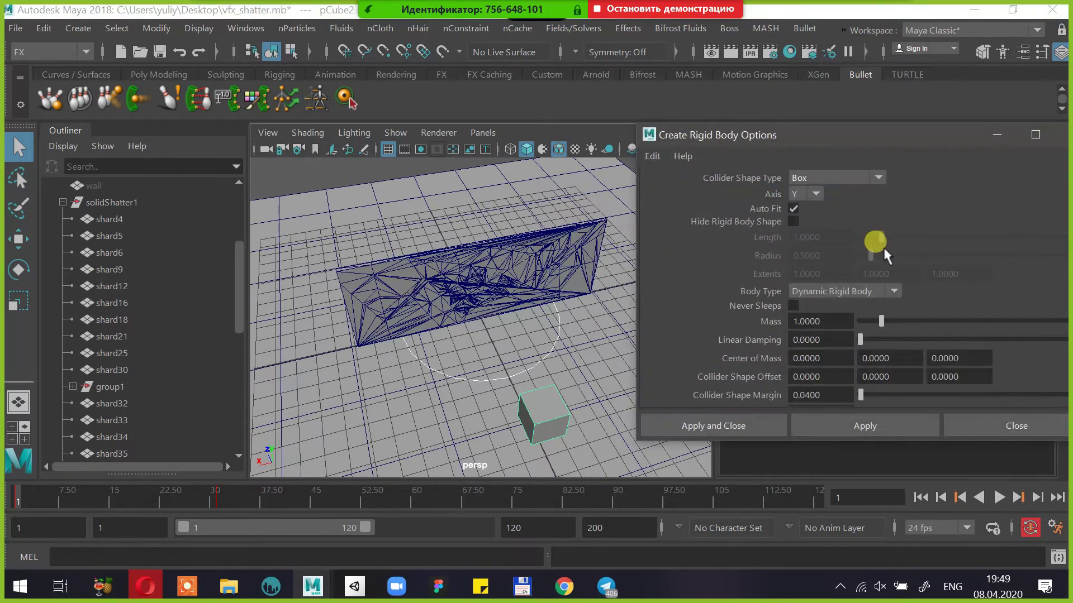
pyautogui.click(856, 290)
pyautogui.click(849, 324)
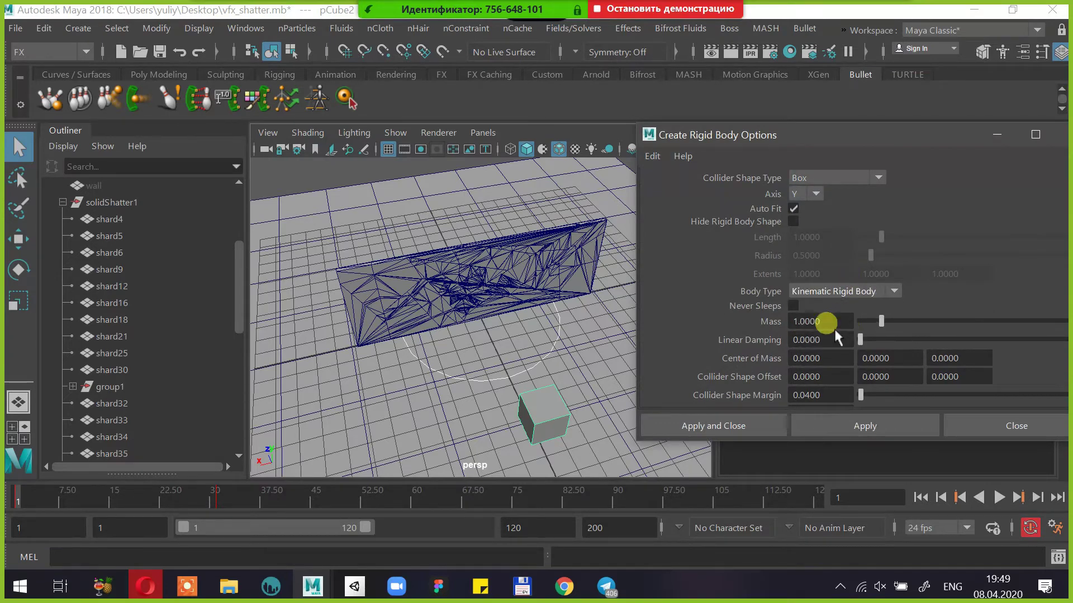
pyautogui.click(748, 424)
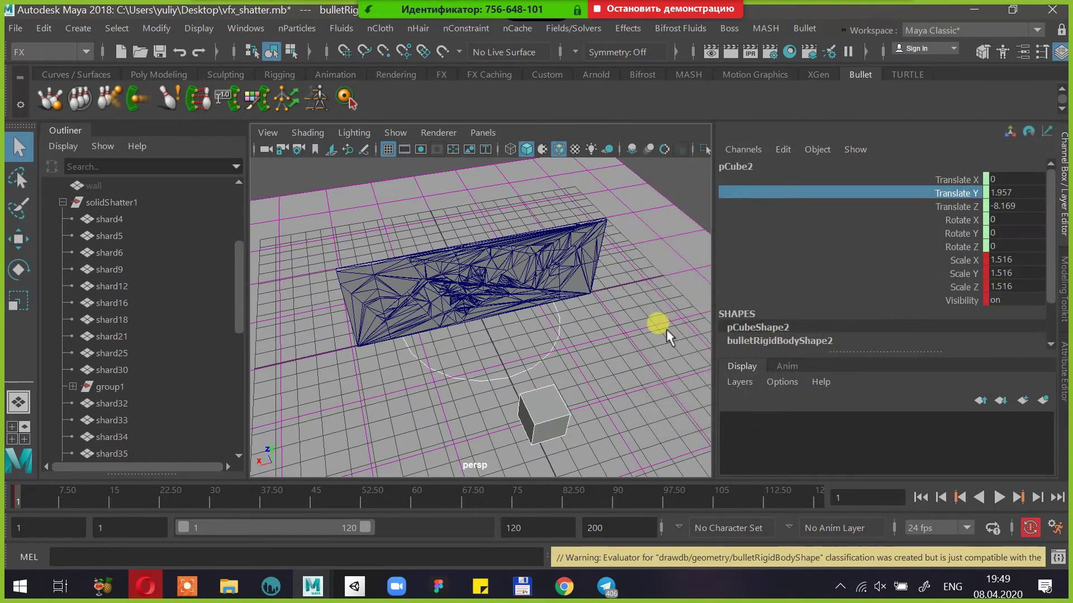
# Set the Z Impulse of the cube's Bullet rigid body shape to 30
pyautogui.keyDown('alt'); pyautogui.moveTo(640, 326); pyautogui.dragTo(689, 304); pyautogui.keyUp('alt')
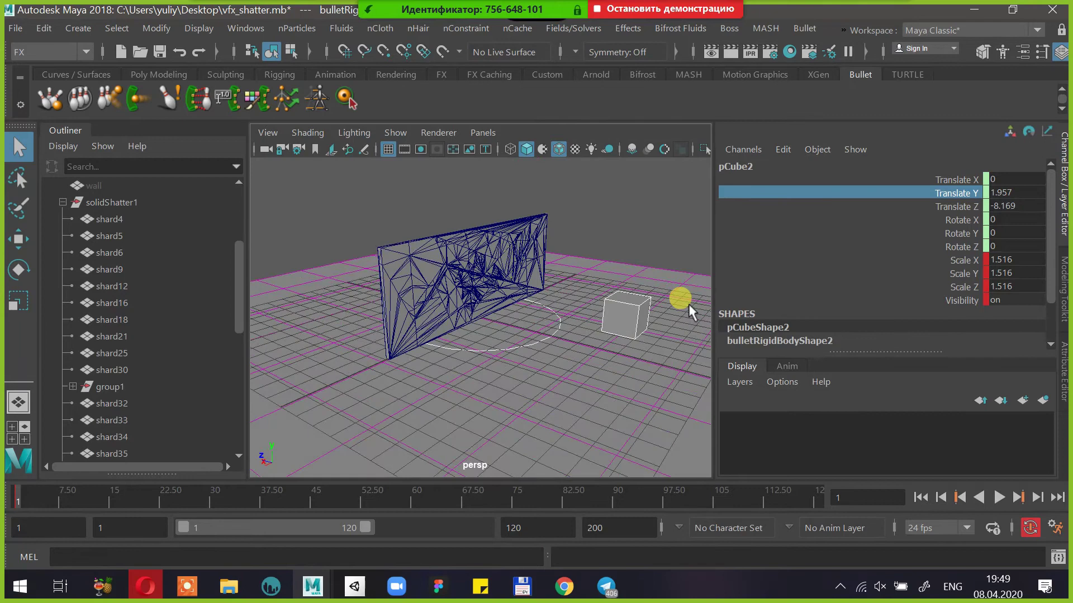
pyautogui.click(632, 308)
pyautogui.scroll(-3, 824, 307)
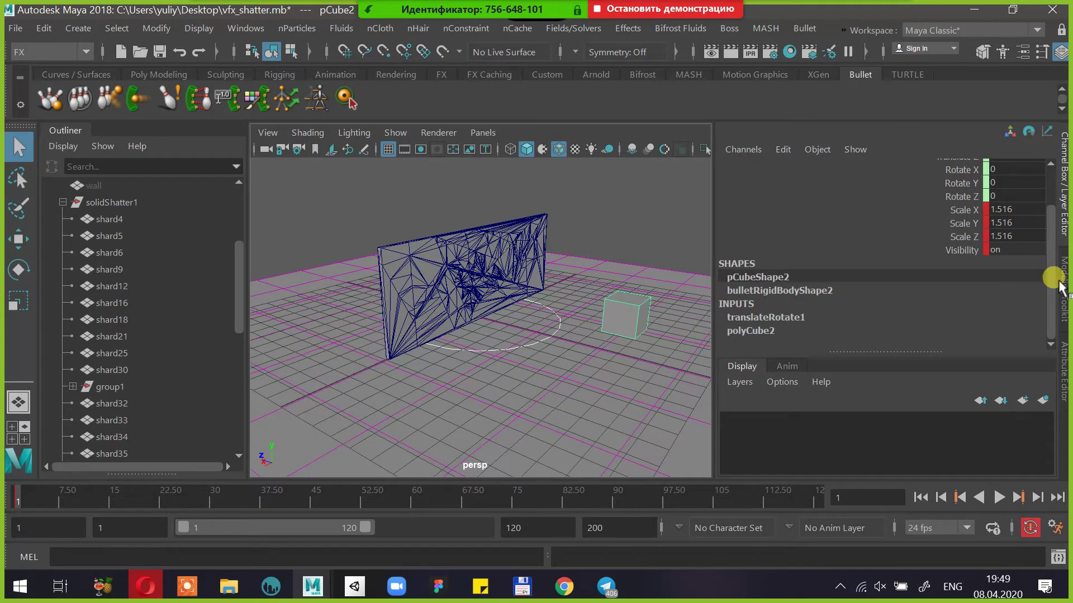
pyautogui.click(1058, 368)
pyautogui.scroll(-2, 838, 306)
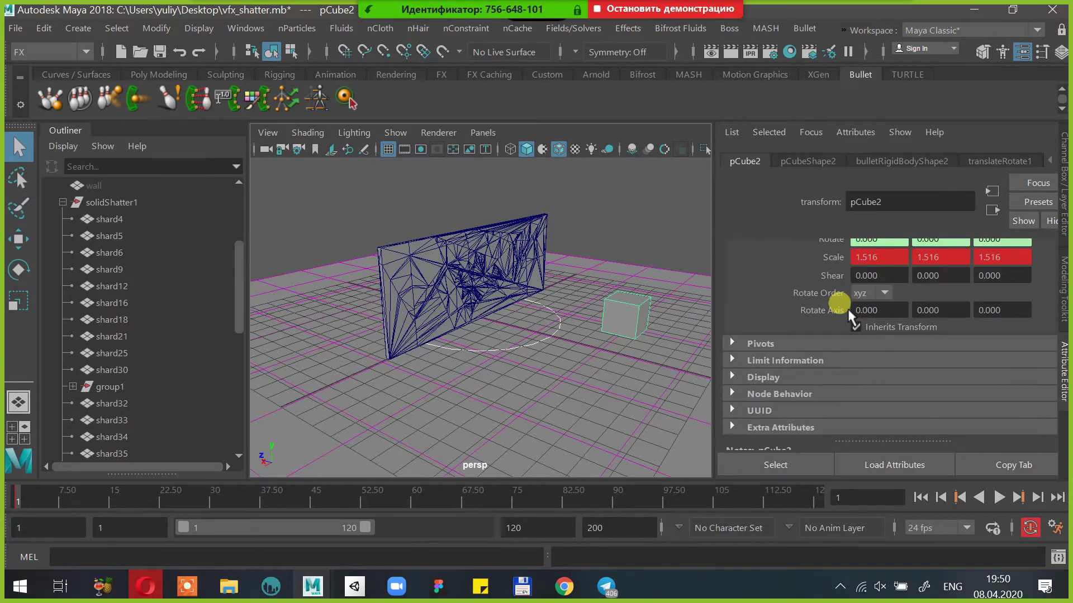
pyautogui.click(941, 163)
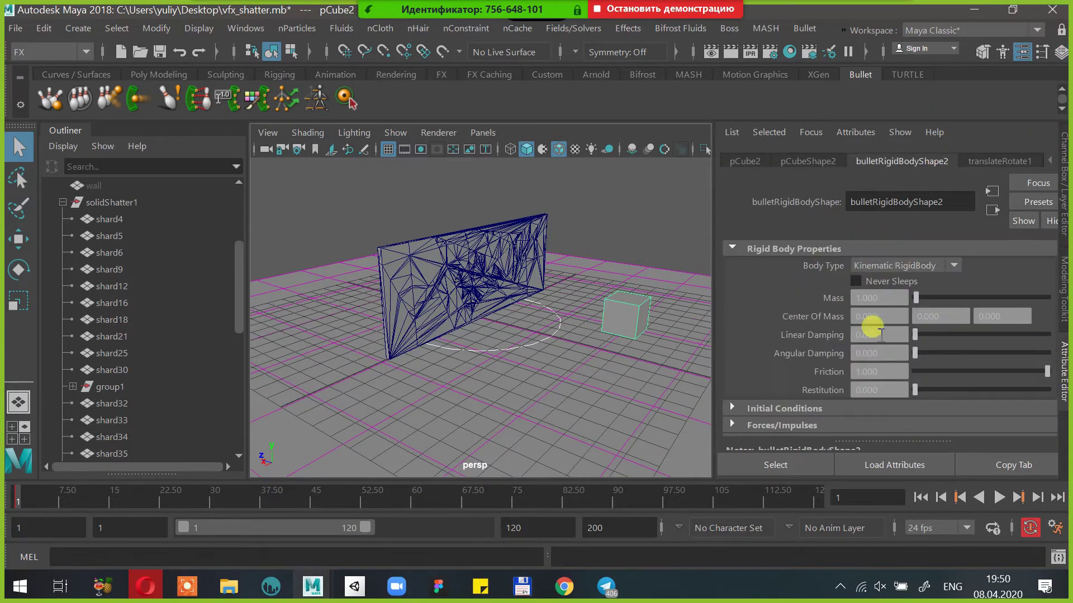
pyautogui.scroll(-2, 874, 327)
pyautogui.scroll(-2, 879, 334)
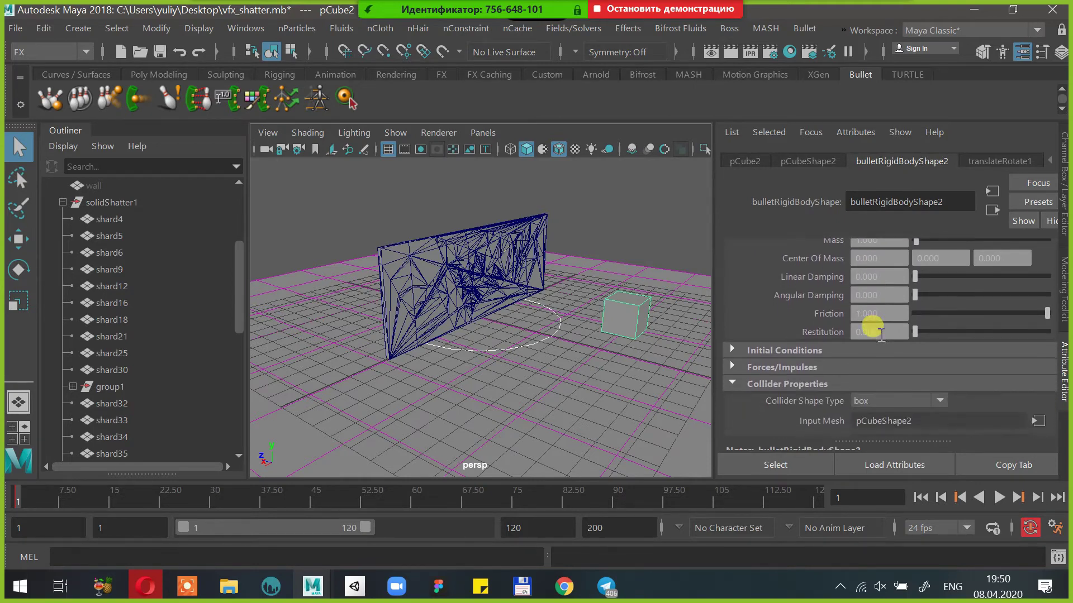
pyautogui.scroll(-1, 822, 381)
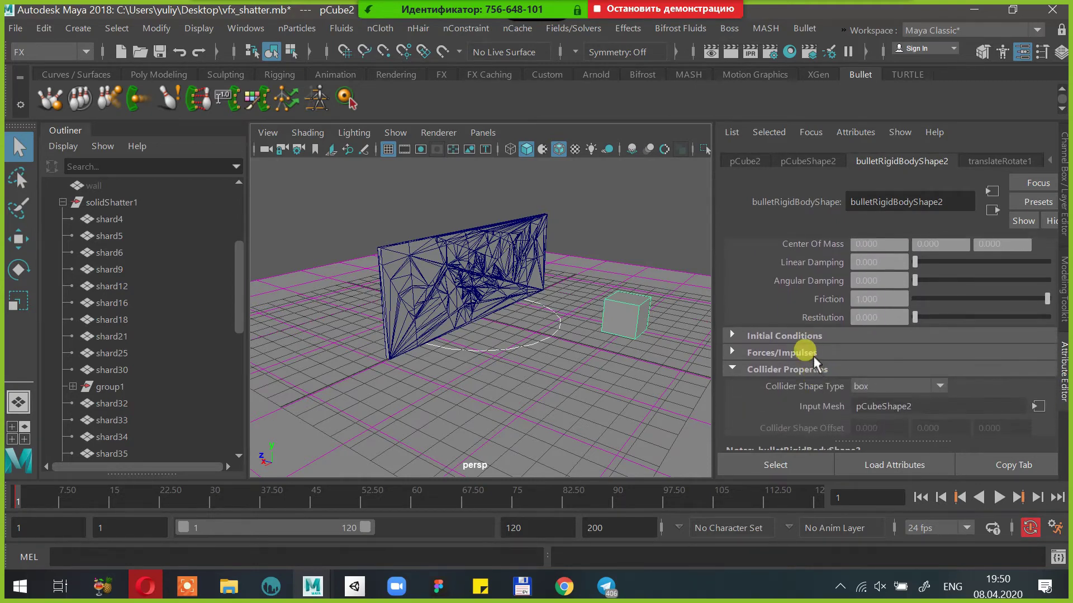
pyautogui.click(811, 355)
pyautogui.scroll(-2, 811, 356)
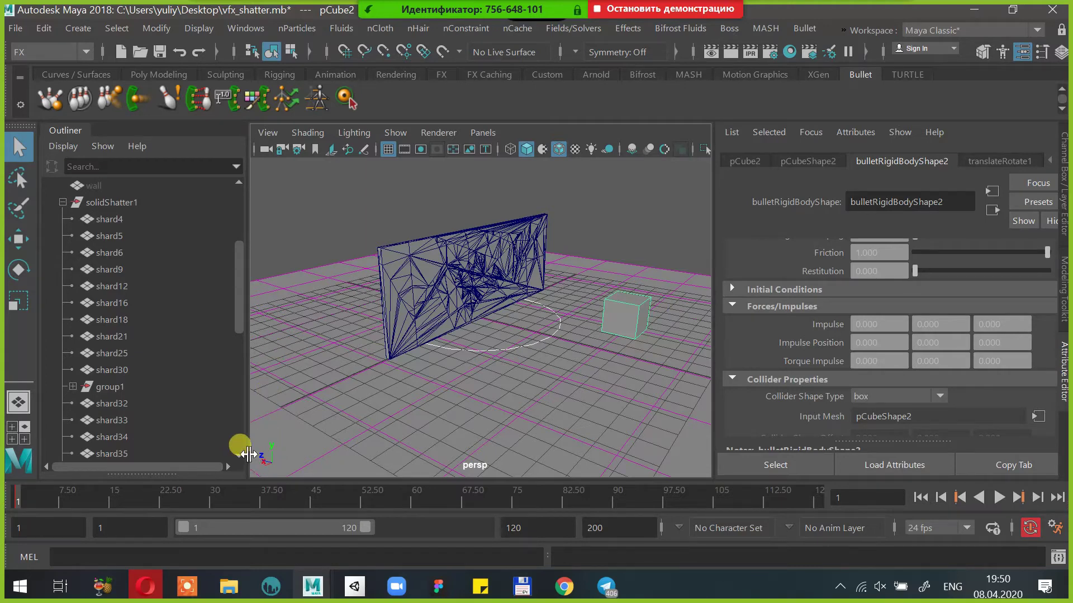
pyautogui.click(1003, 324)
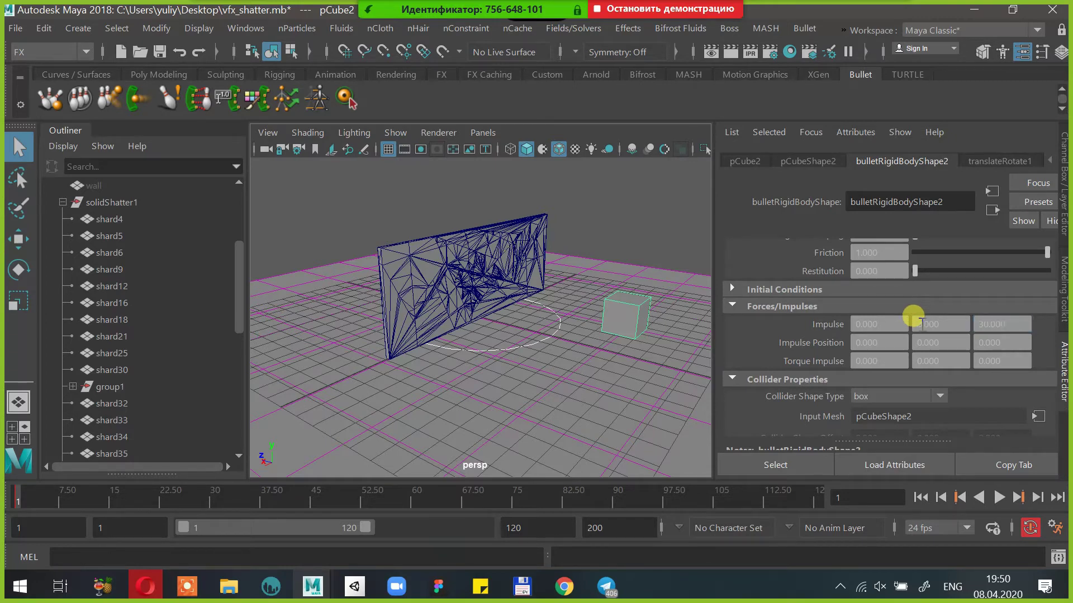
# Play the simulation to check whether the impulse moves the cube toward the shattered wall
pyautogui.click(998, 497)
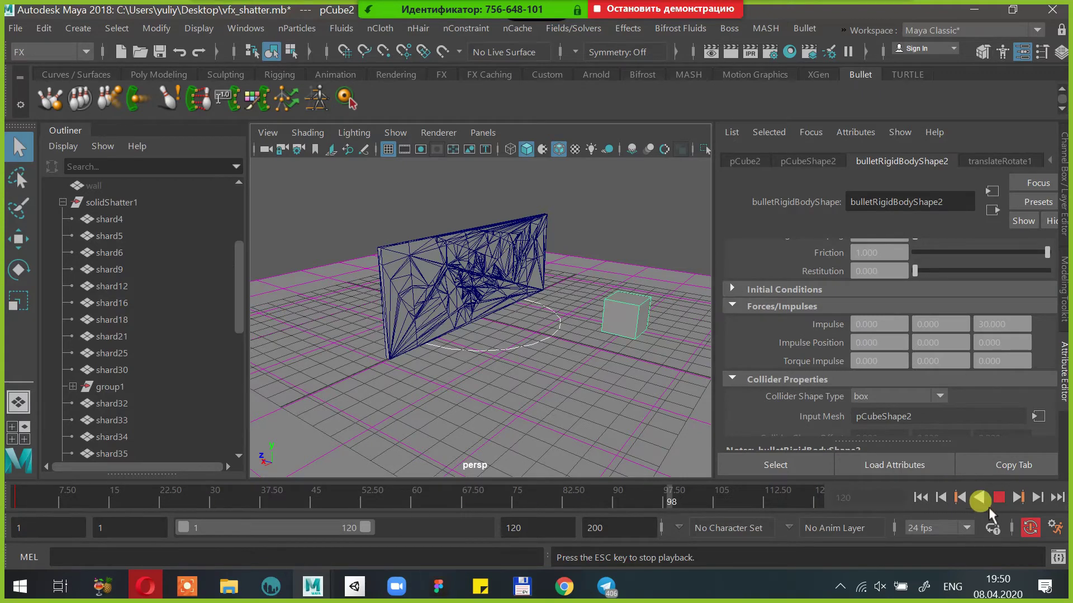
pyautogui.click(997, 496)
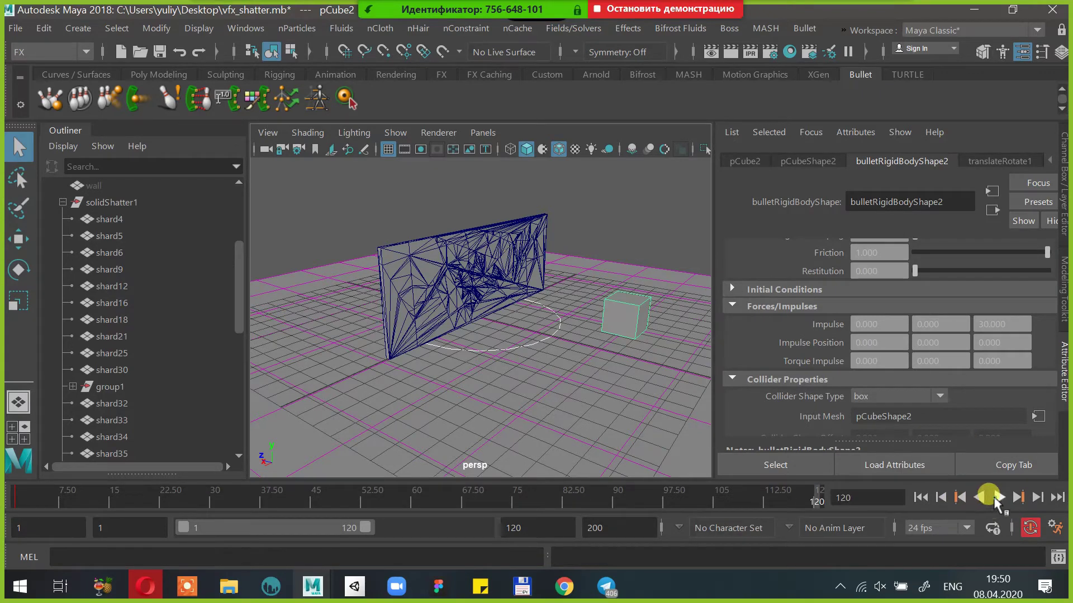
pyautogui.click(998, 496)
pyautogui.click(998, 496)
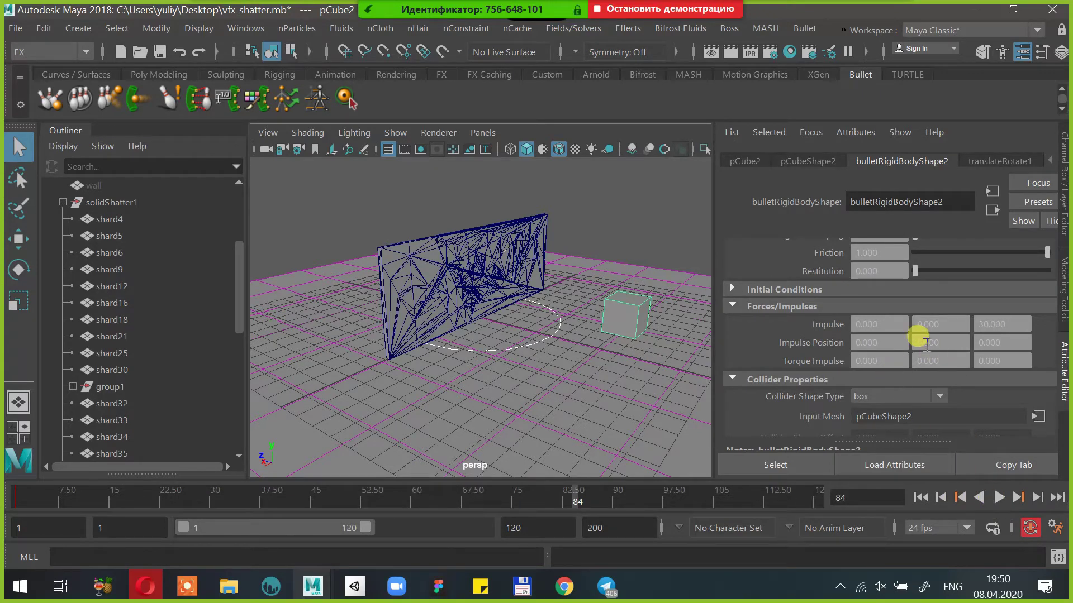
# Set the cube's rigid body Impulse to 30 in both Z and Y
pyautogui.click(983, 323)
pyautogui.write('30')
pyautogui.press('Return')
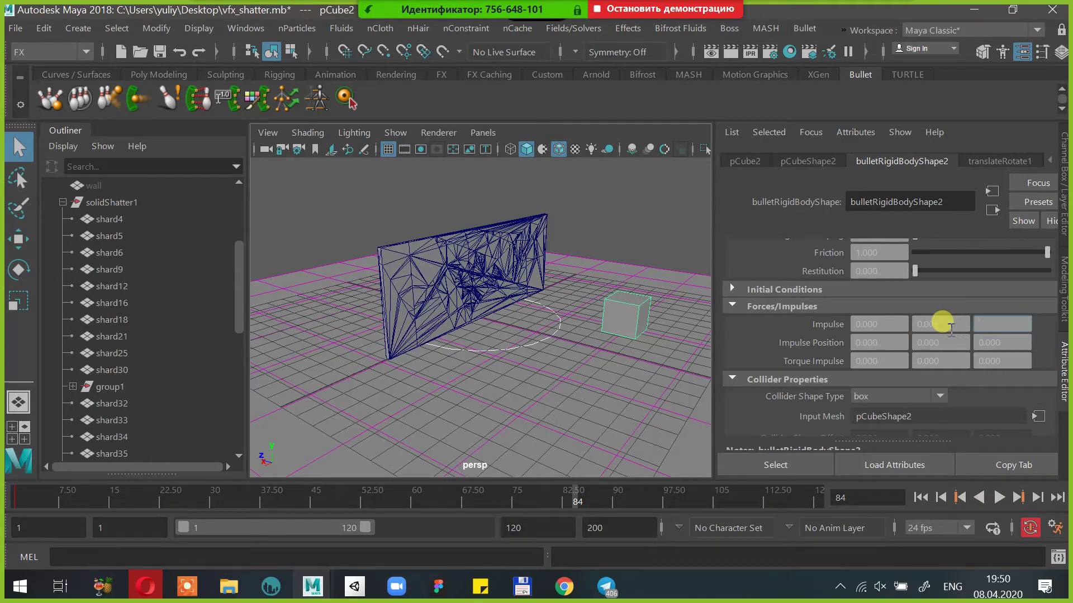
pyautogui.click(950, 327)
pyautogui.write('30')
pyautogui.press('Return')
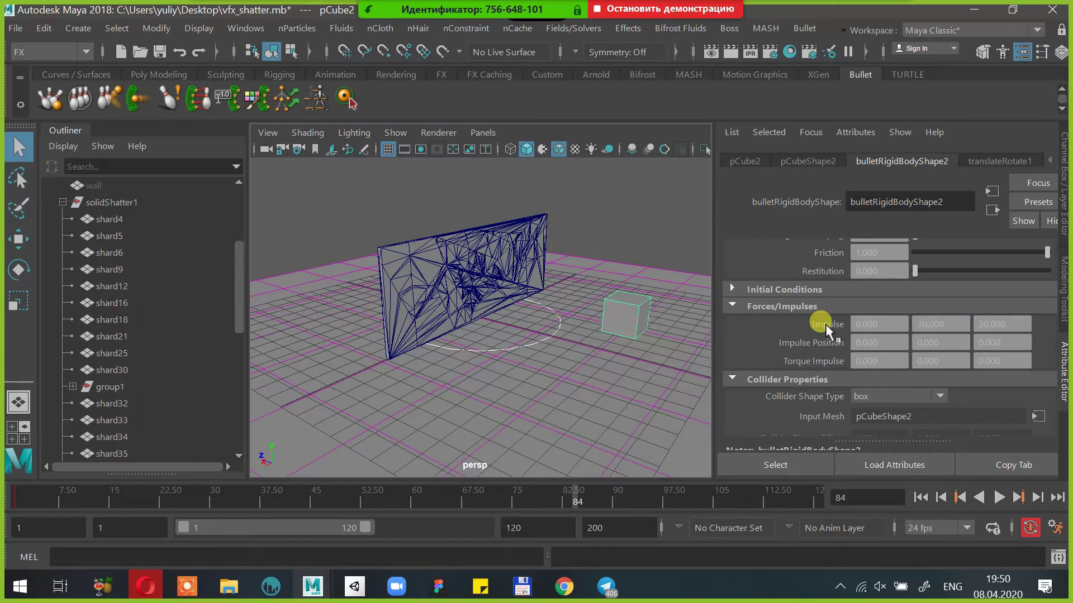
# Return to the first frame and replay the simulation to check the cube's motion with the Y and Z impulses
pyautogui.click(960, 498)
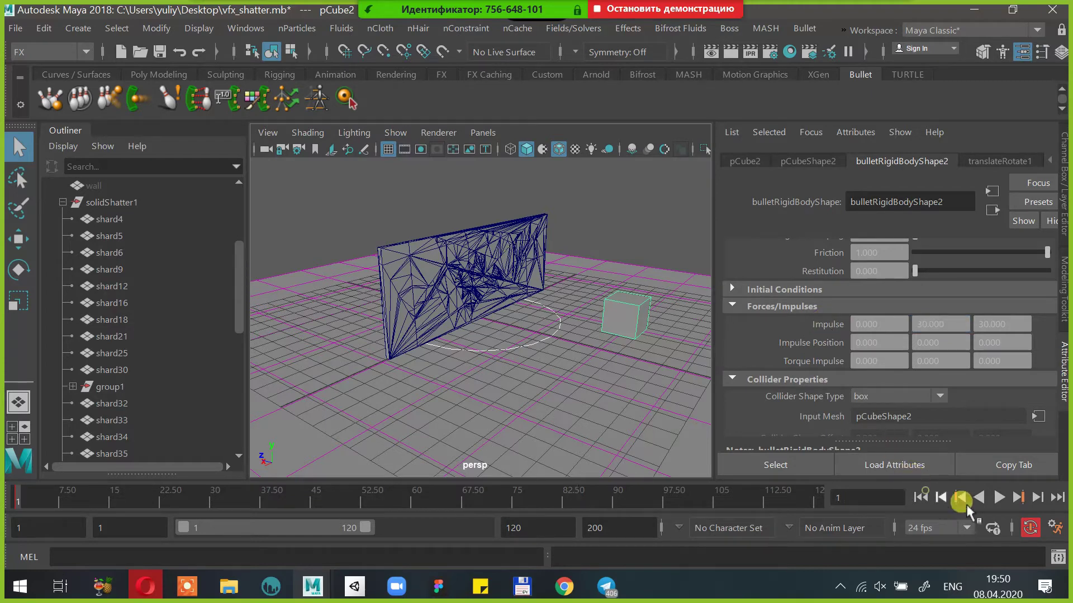
pyautogui.click(999, 496)
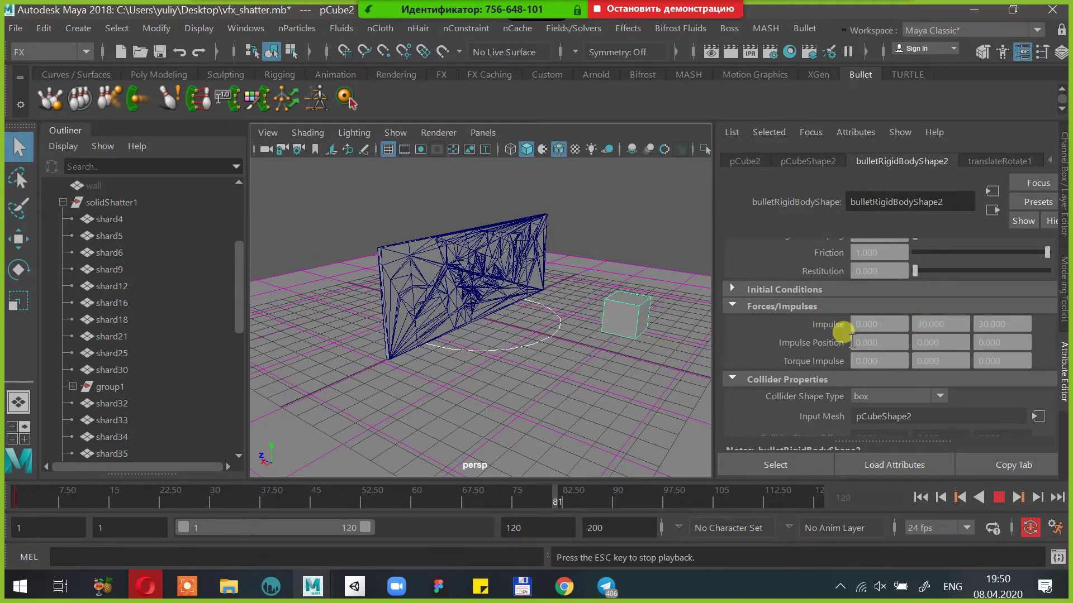
pyautogui.click(979, 498)
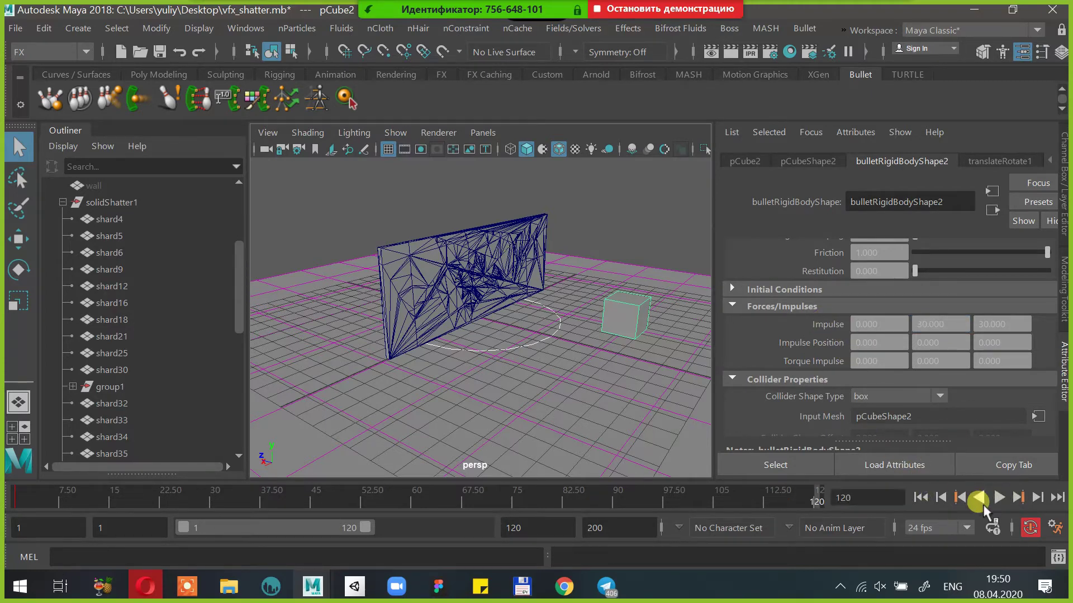
# Set the cube's rigid body X Impulse to 10 and save the scene
pyautogui.click(840, 287)
pyautogui.scroll(-5, 863, 313)
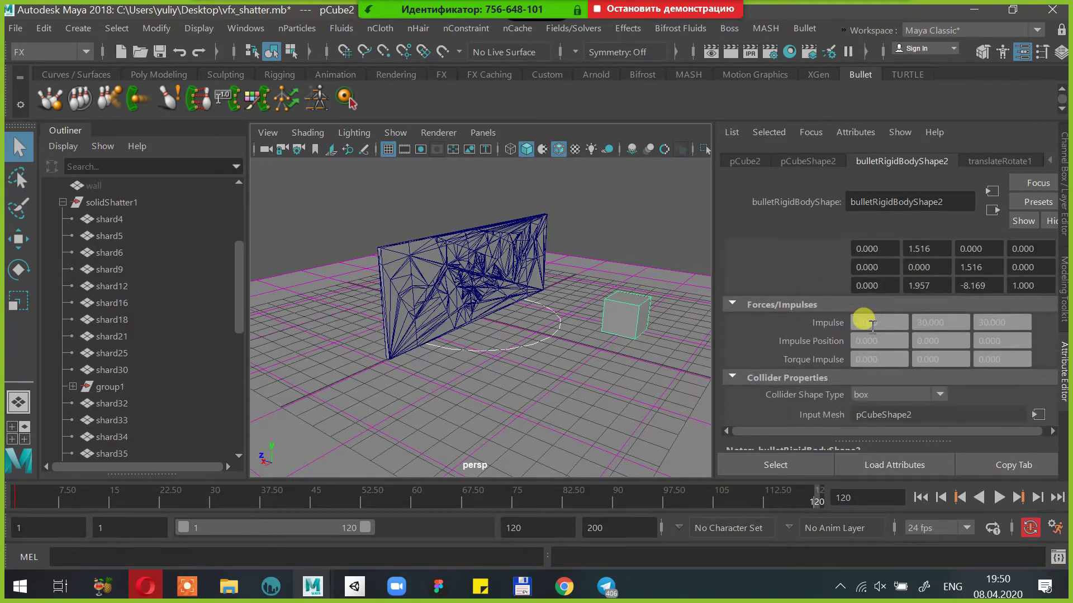
pyautogui.moveTo(898, 323); pyautogui.dragTo(816, 321)
pyautogui.write('10')
pyautogui.press('Return')
pyautogui.hotkey('ctrl', 's')
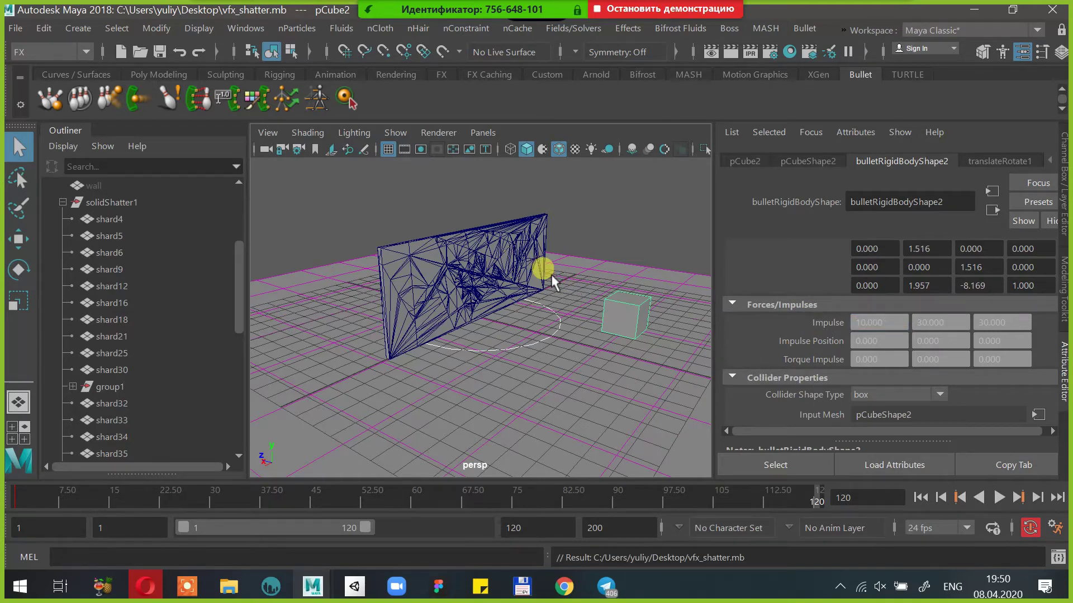
# Delete the cube's keyframes across the entire time range and play the simulation
pyautogui.click(609, 323)
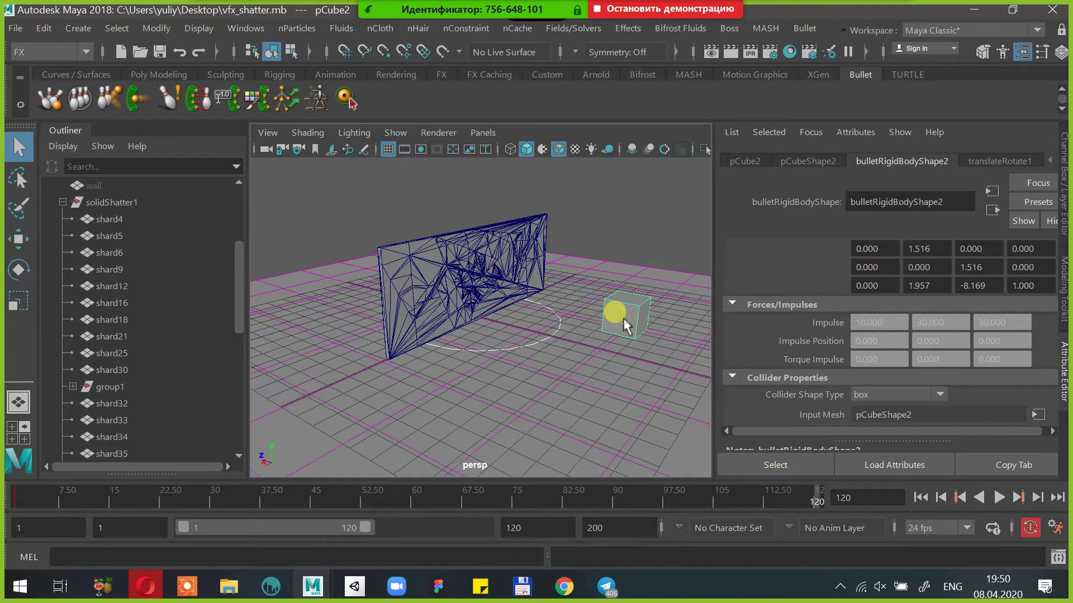
pyautogui.click(1062, 182)
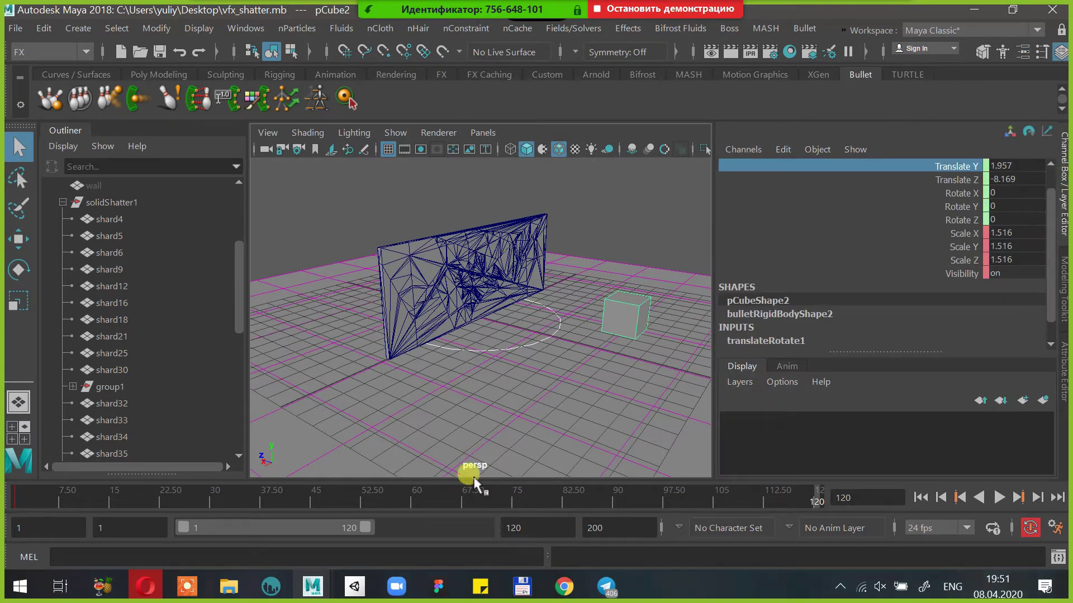
pyautogui.doubleClick(477, 497)
pyautogui.rightClick(476, 499)
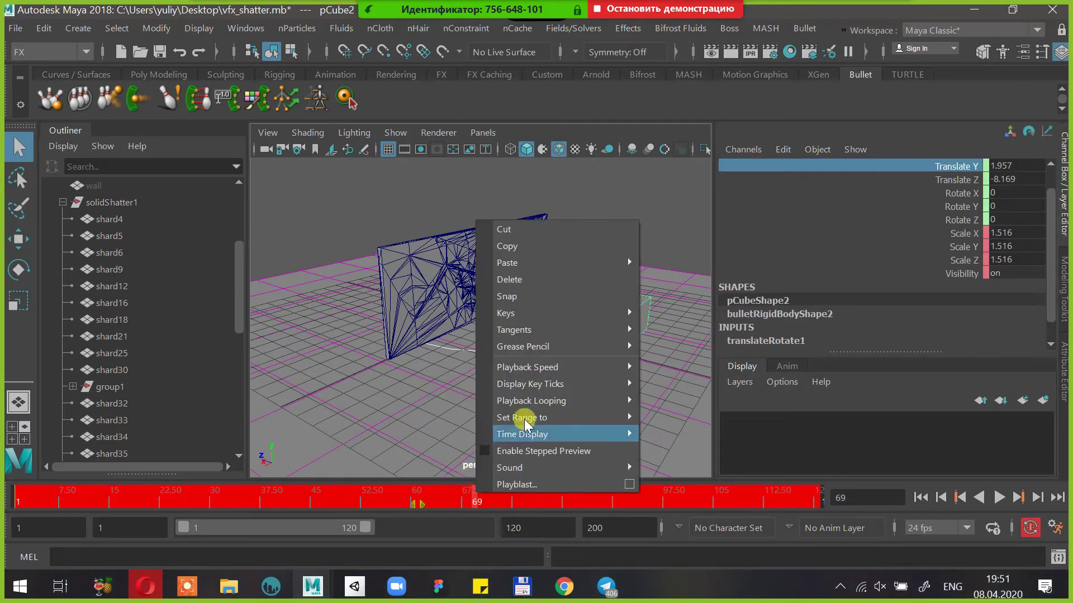
pyautogui.click(520, 273)
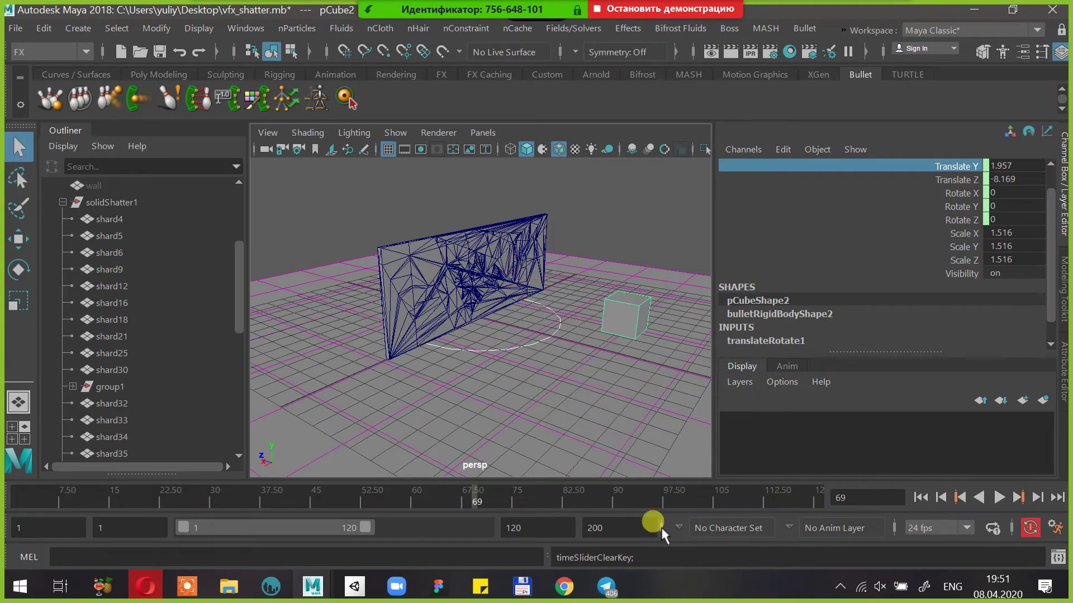
pyautogui.click(998, 497)
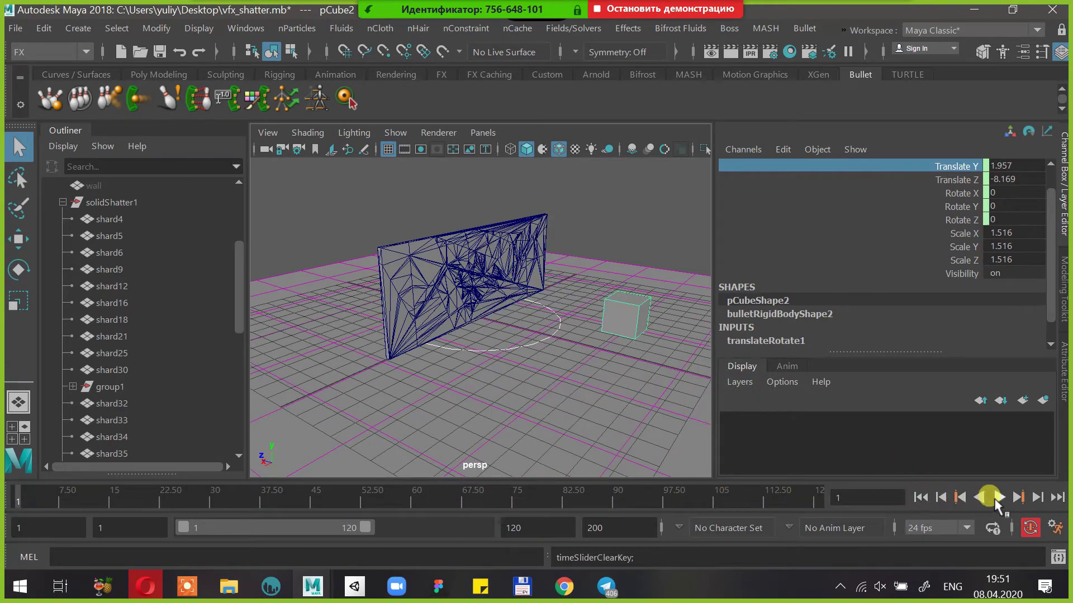
pyautogui.click(997, 497)
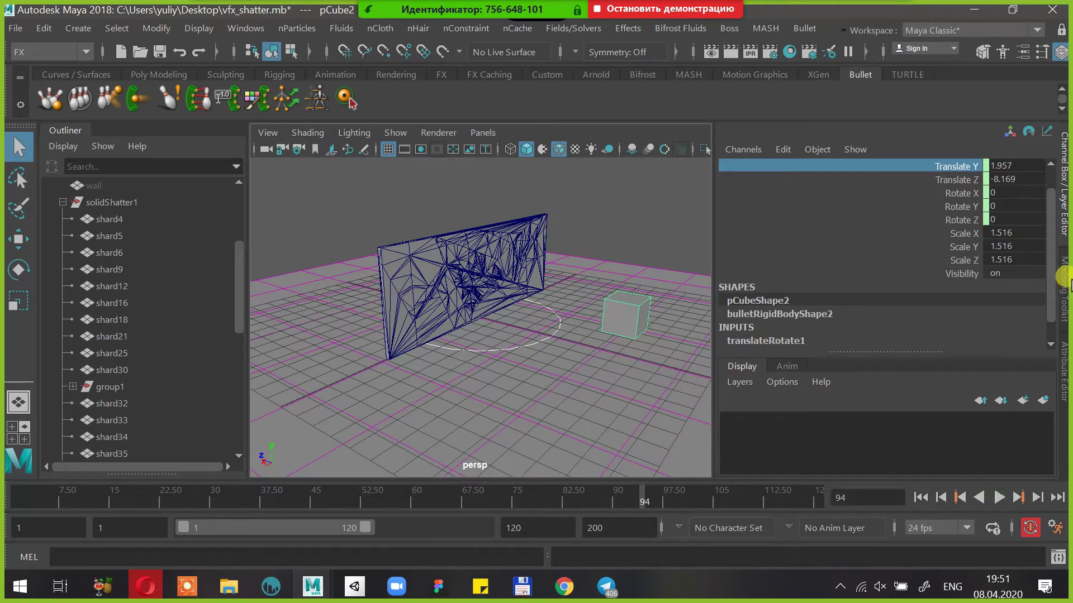
# Examine the cube's rigid body attributes, including collider, collision filter, dynamics and initial condition settings, and its translateRotate1 pair blend
pyautogui.click(1062, 349)
pyautogui.scroll(-2, 916, 285)
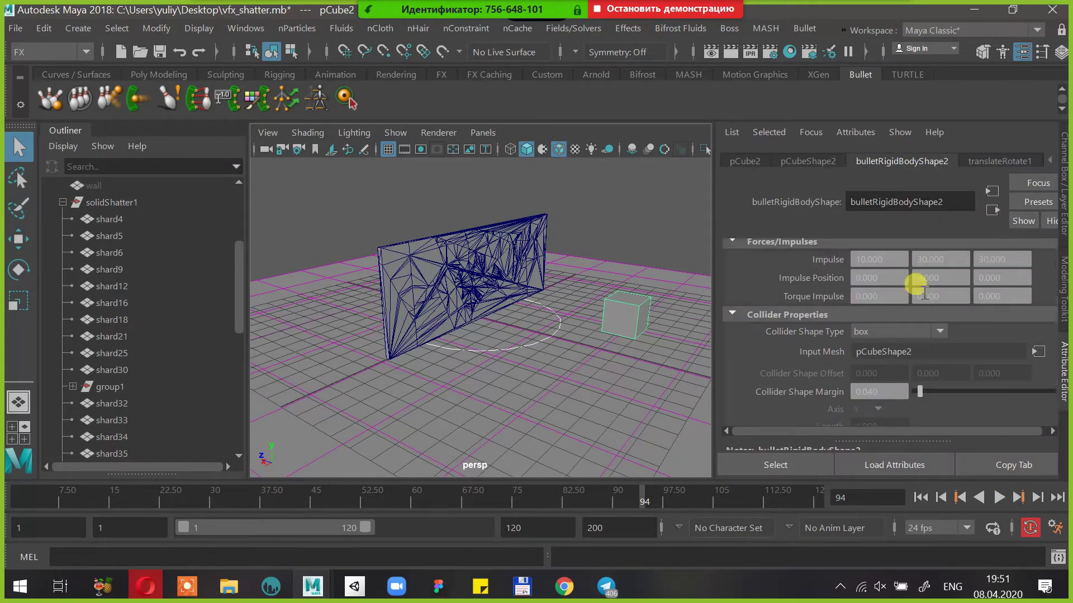
pyautogui.scroll(-5, 921, 290)
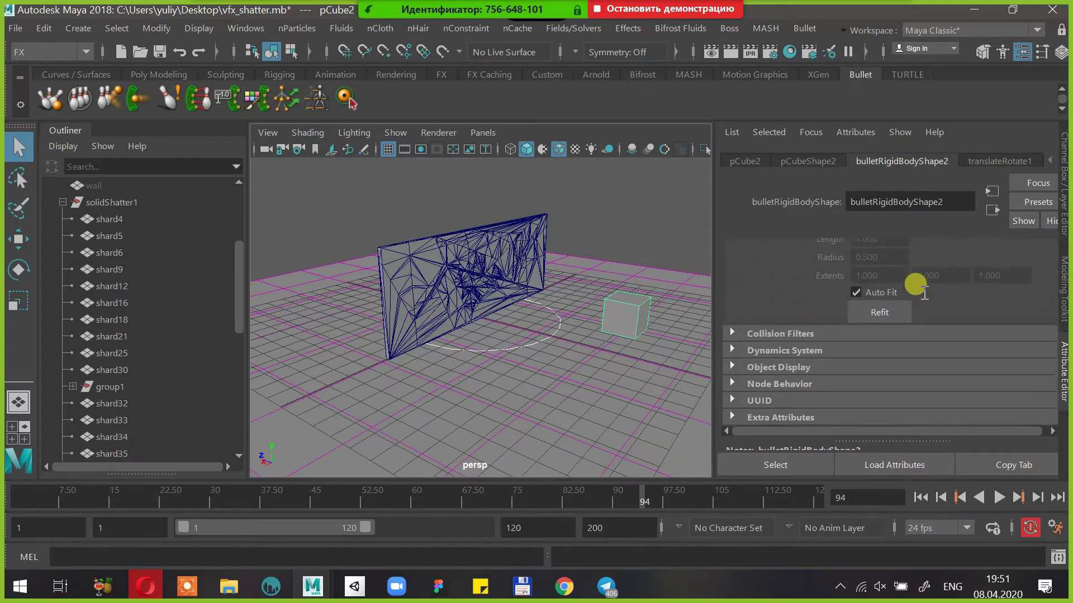
pyautogui.click(816, 351)
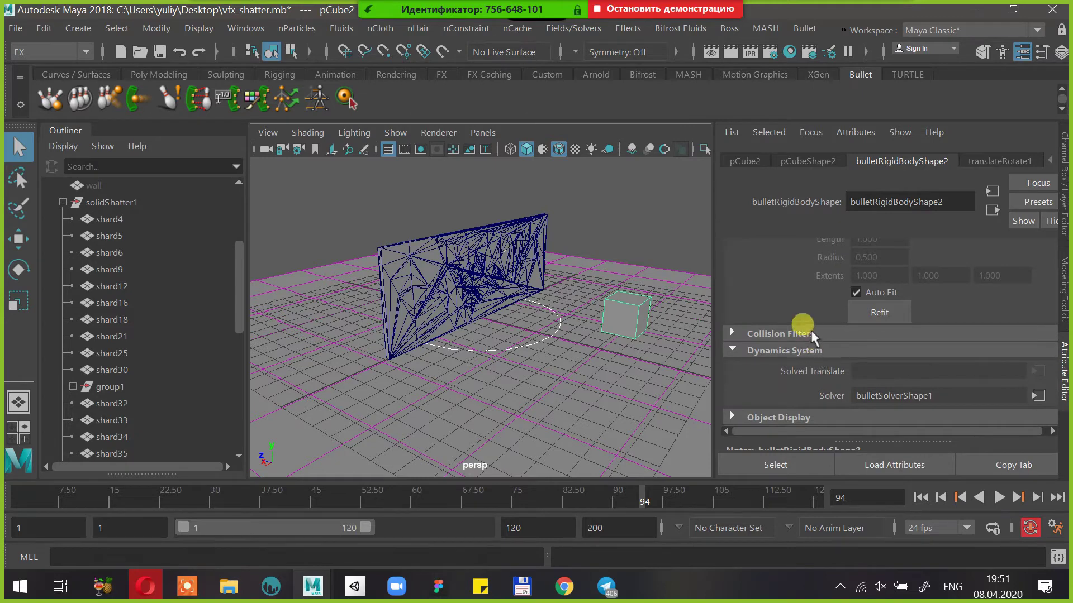
pyautogui.click(810, 333)
pyautogui.scroll(-5, 853, 354)
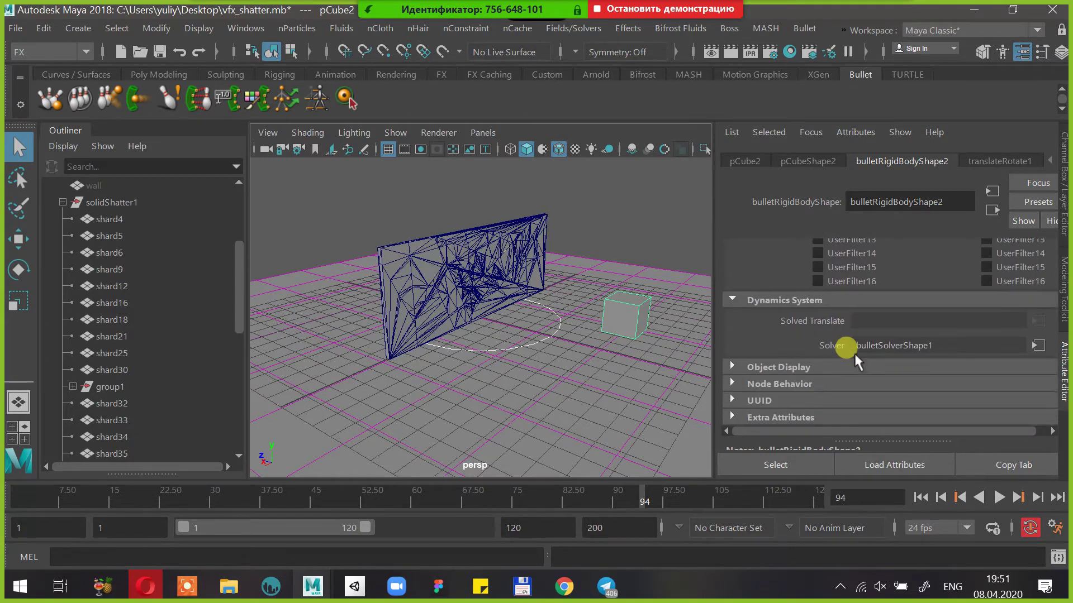
pyautogui.scroll(5, 826, 322)
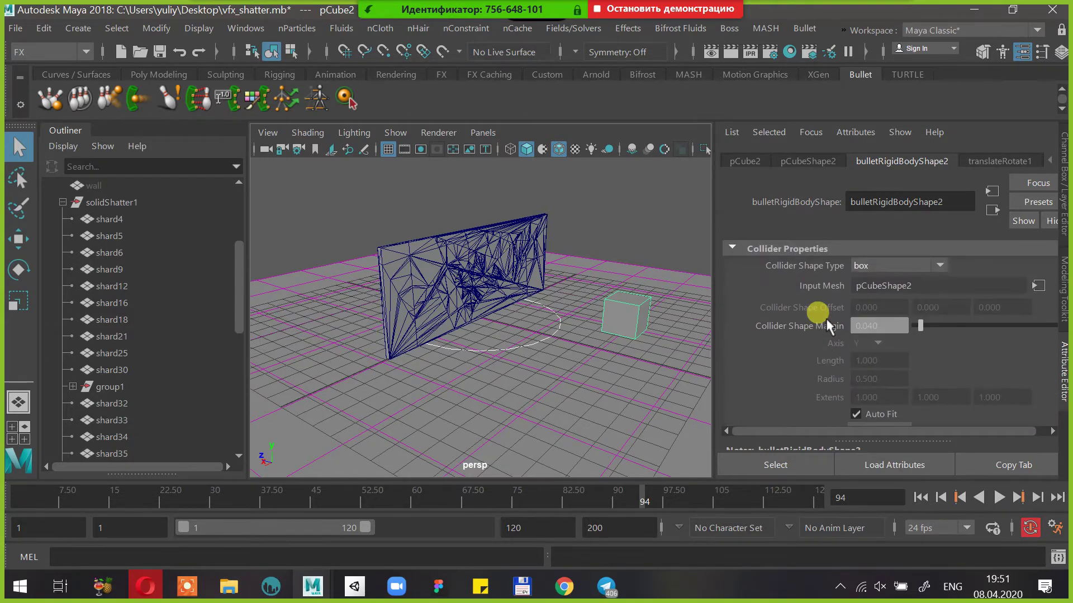
pyautogui.scroll(-5, 826, 318)
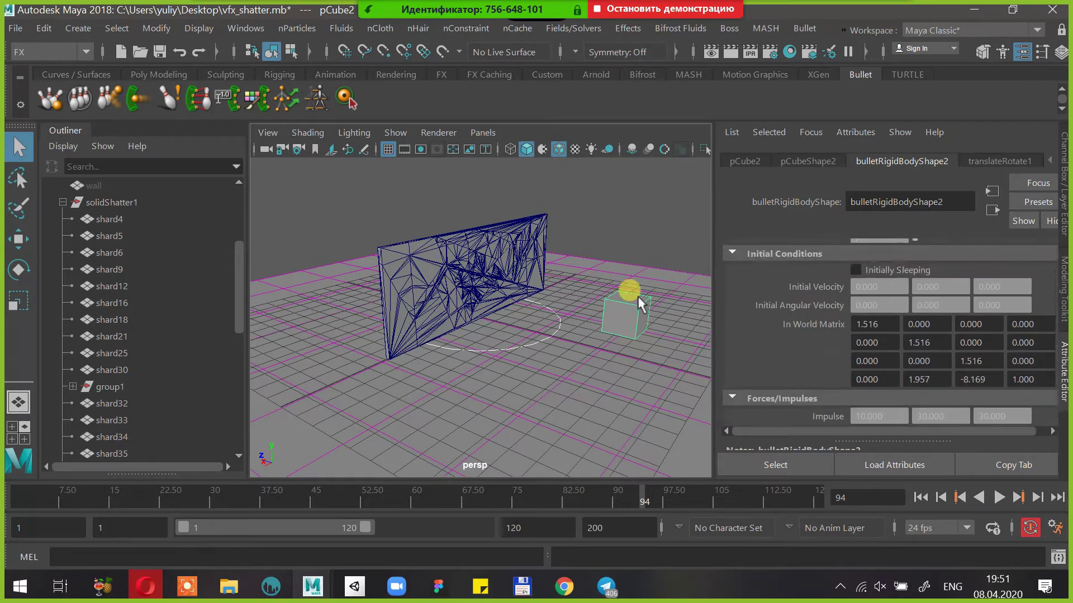
pyautogui.click(988, 161)
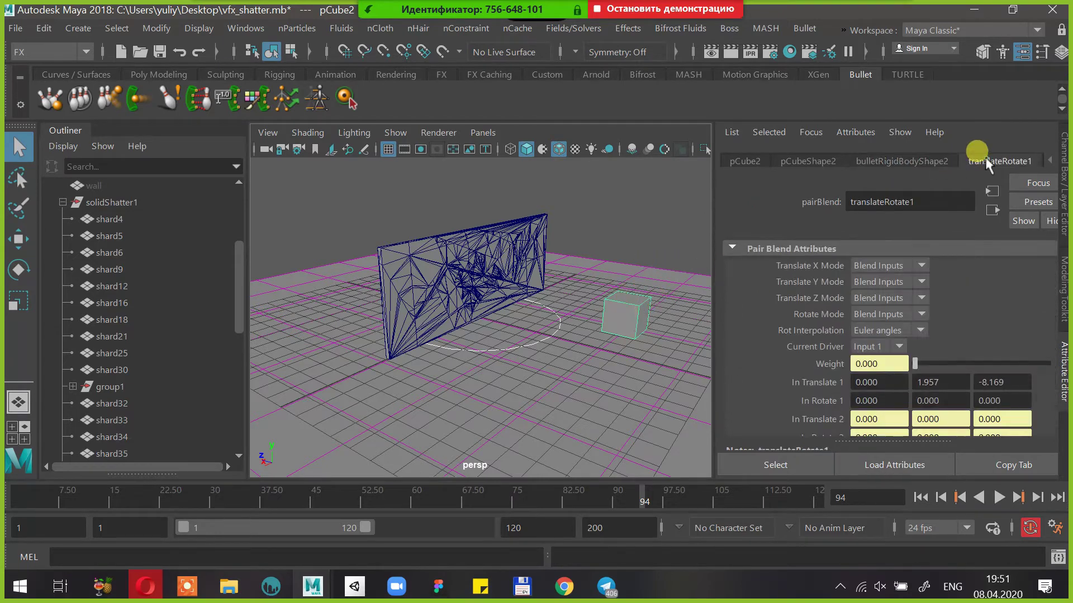
pyautogui.click(909, 162)
pyautogui.scroll(5, 857, 371)
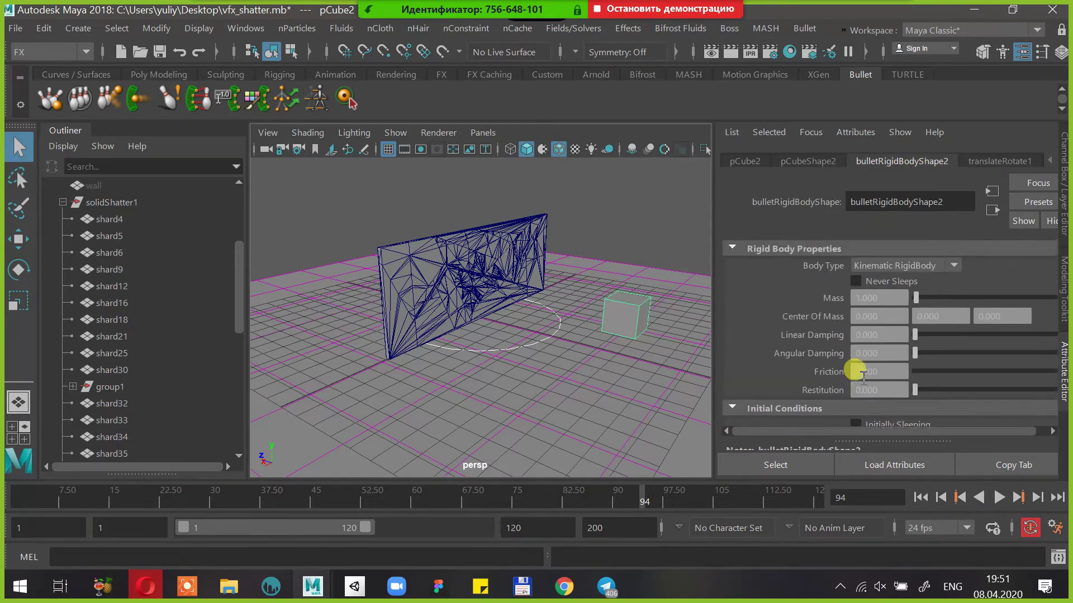
# Set the cube's rigid body Initial Velocity X to 10 and play the simulation from the first frame
pyautogui.scroll(-2, 857, 373)
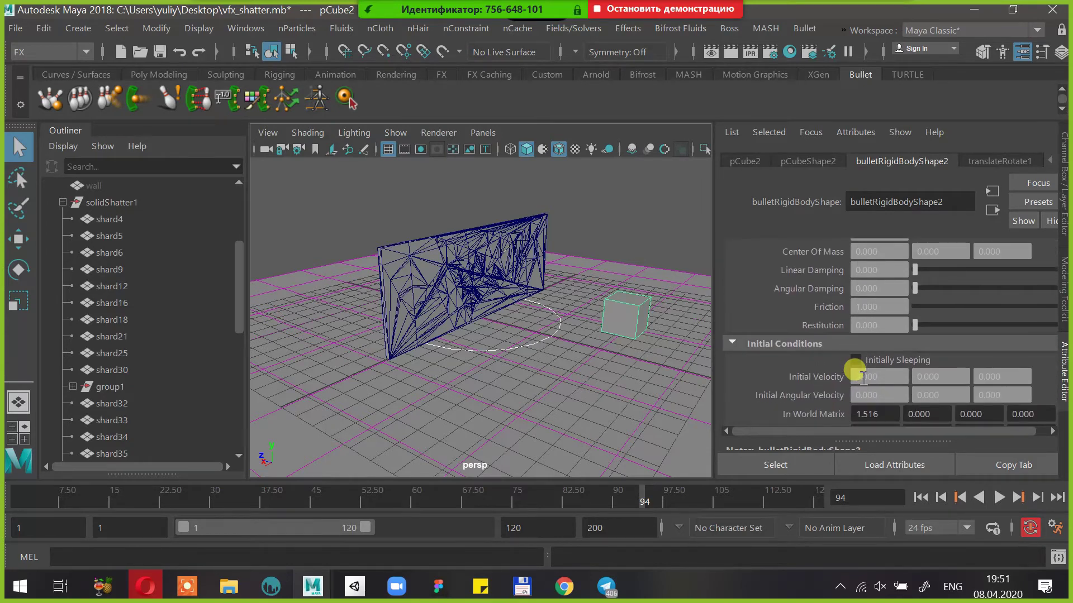
pyautogui.scroll(-2, 857, 374)
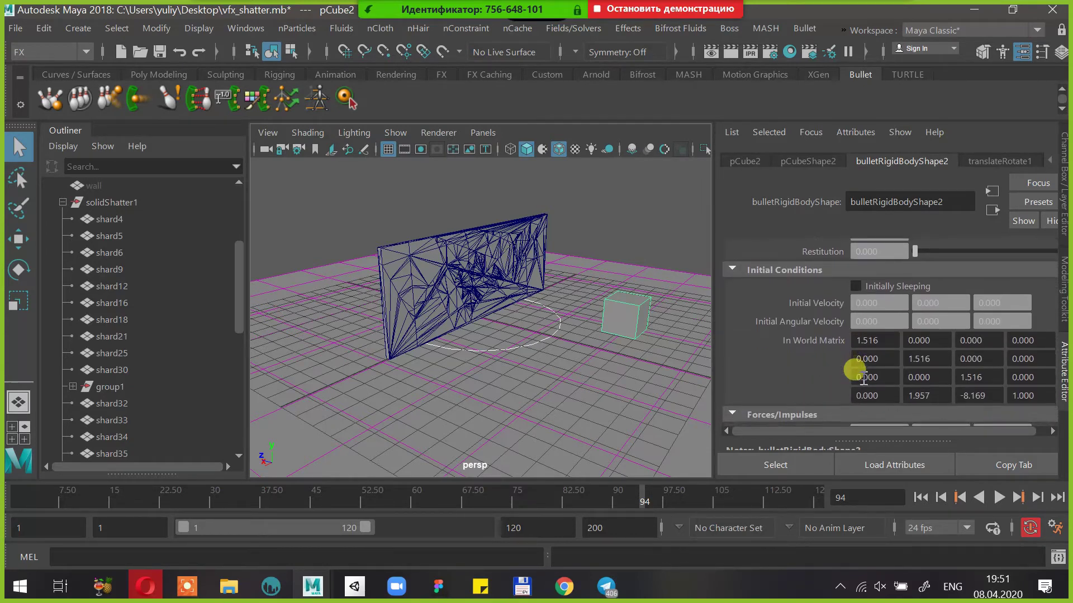
pyautogui.scroll(-1, 864, 378)
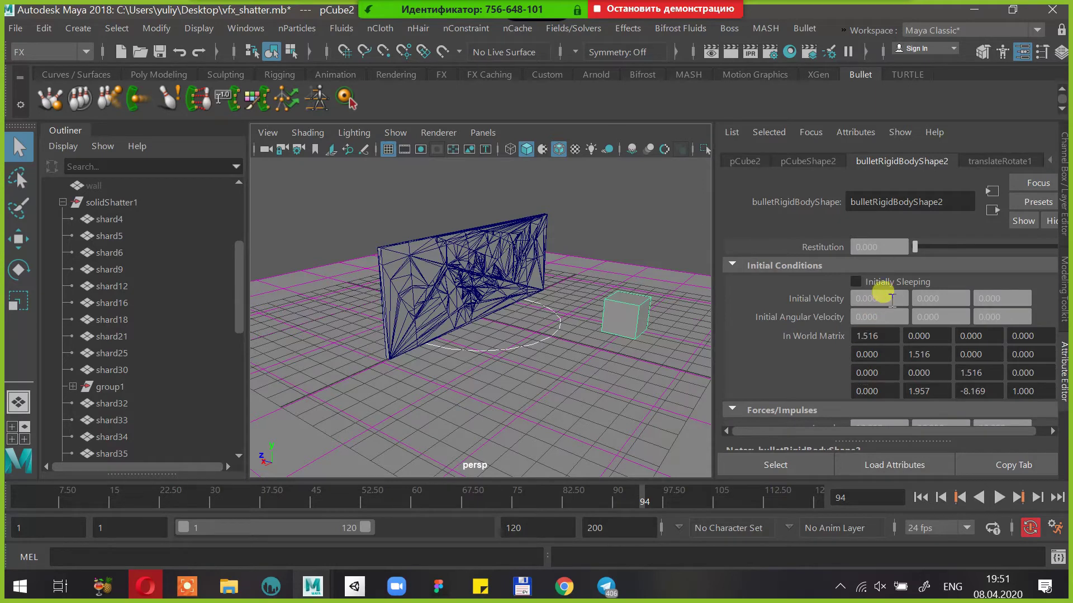
pyautogui.click(863, 298)
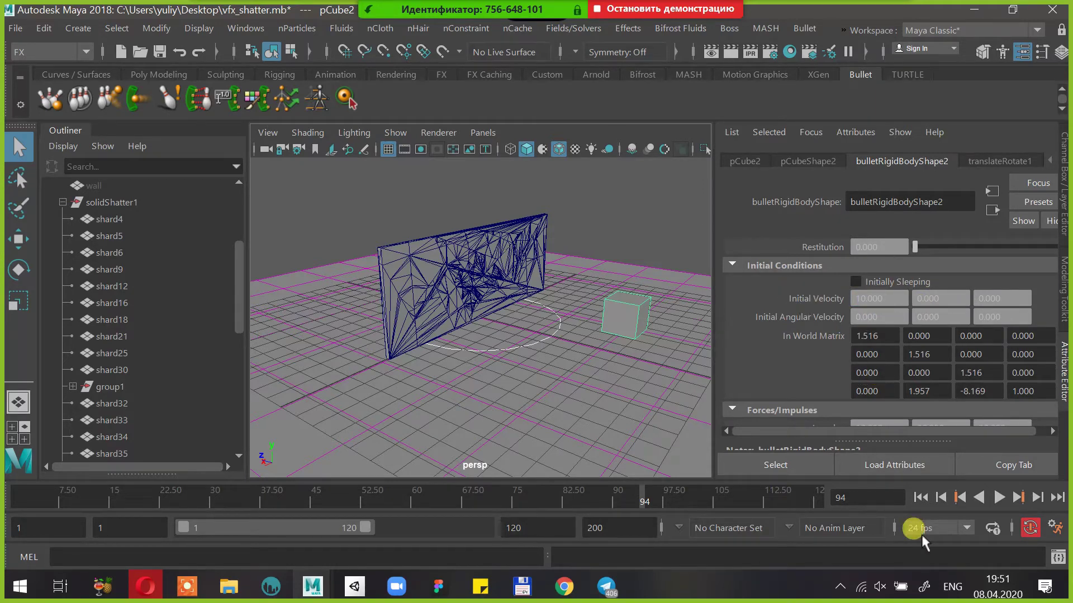
pyautogui.click(920, 497)
pyautogui.click(994, 501)
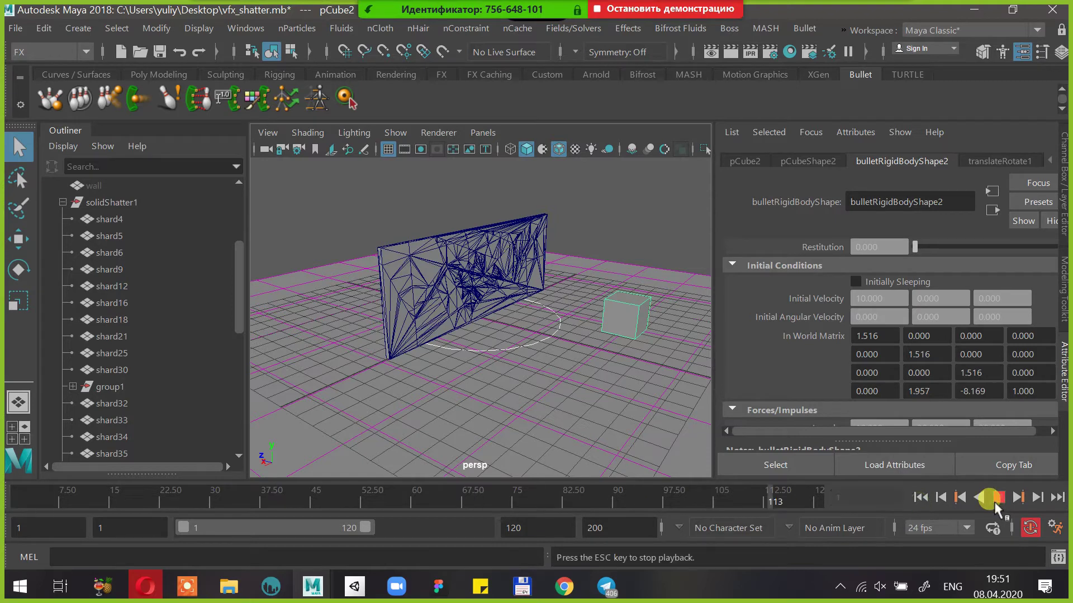
pyautogui.click(996, 498)
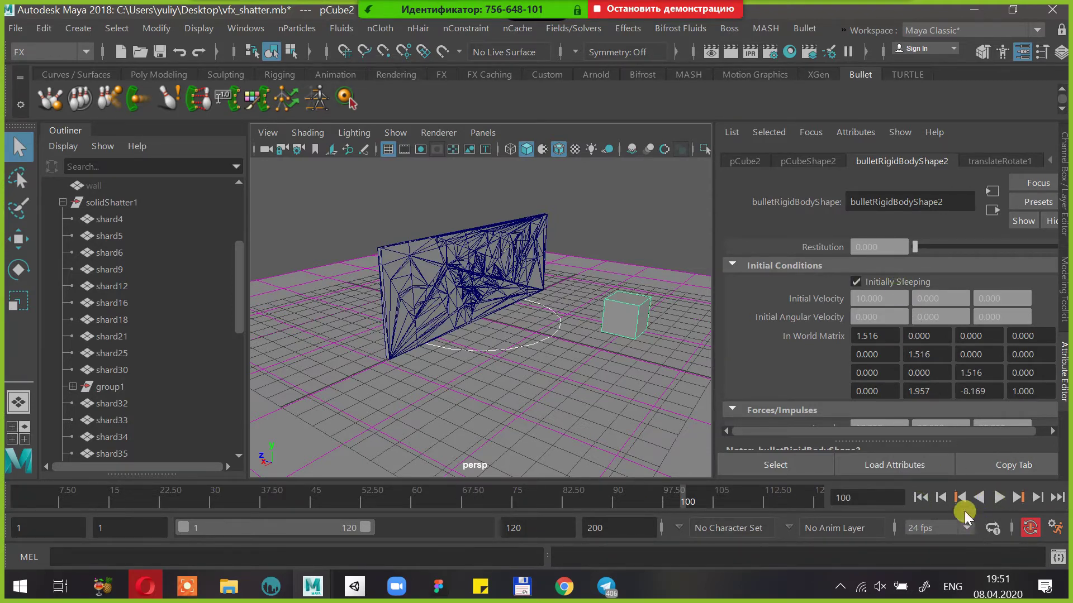
# Enable Initially Sleeping for the cube's rigid body and replay the simulation from the first frame
pyautogui.click(921, 497)
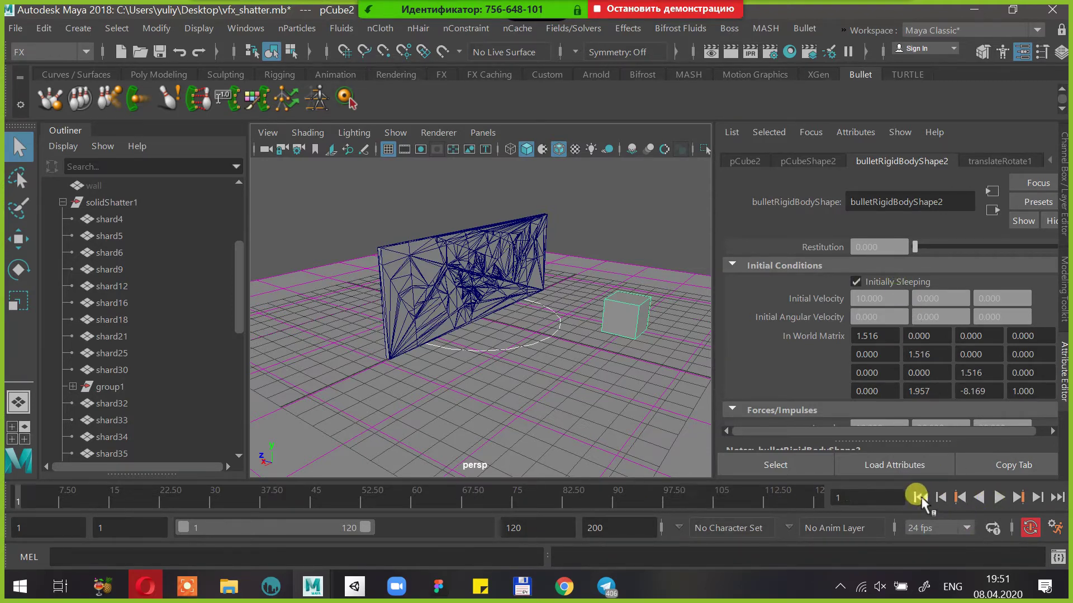
pyautogui.click(999, 497)
pyautogui.click(999, 497)
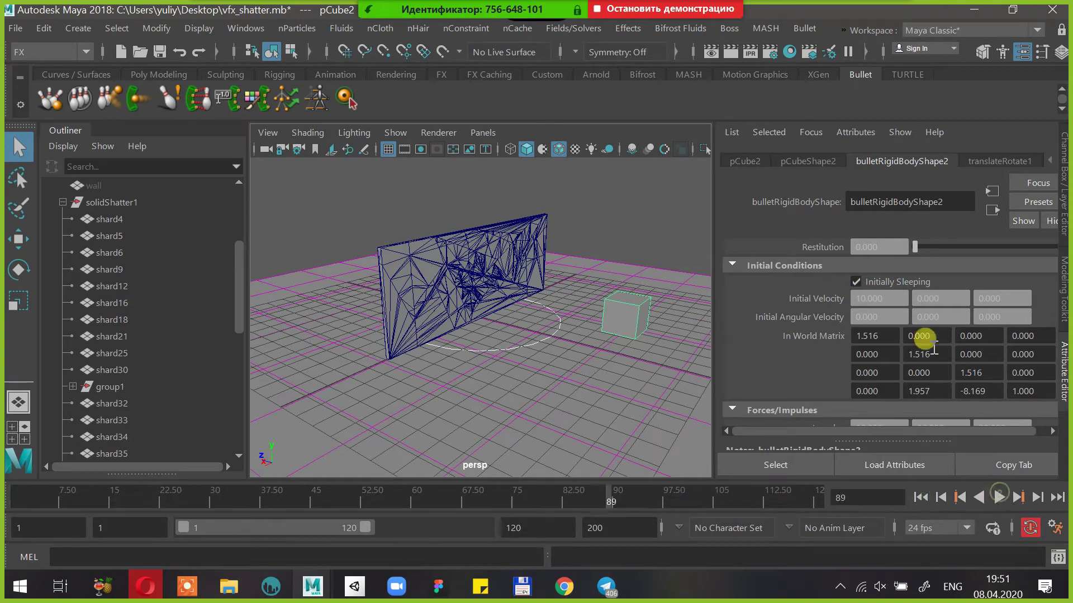
# Disable Initially Sleeping for the cube's rigid body and set its Initial Velocity X to 0
pyautogui.click(889, 281)
pyautogui.scroll(3, 896, 305)
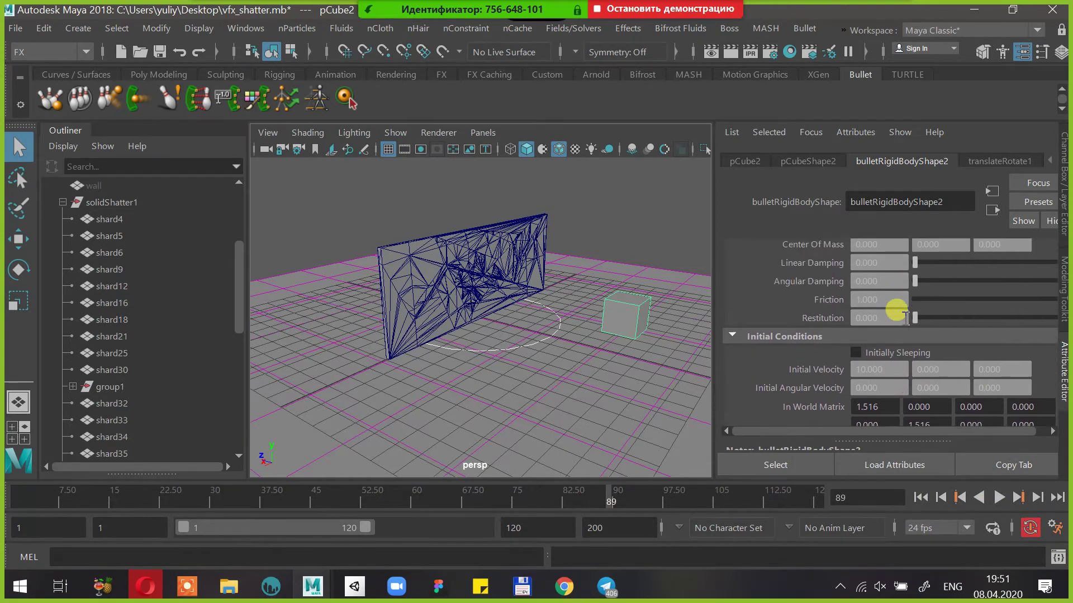
pyautogui.scroll(-2, 897, 310)
pyautogui.click(885, 349)
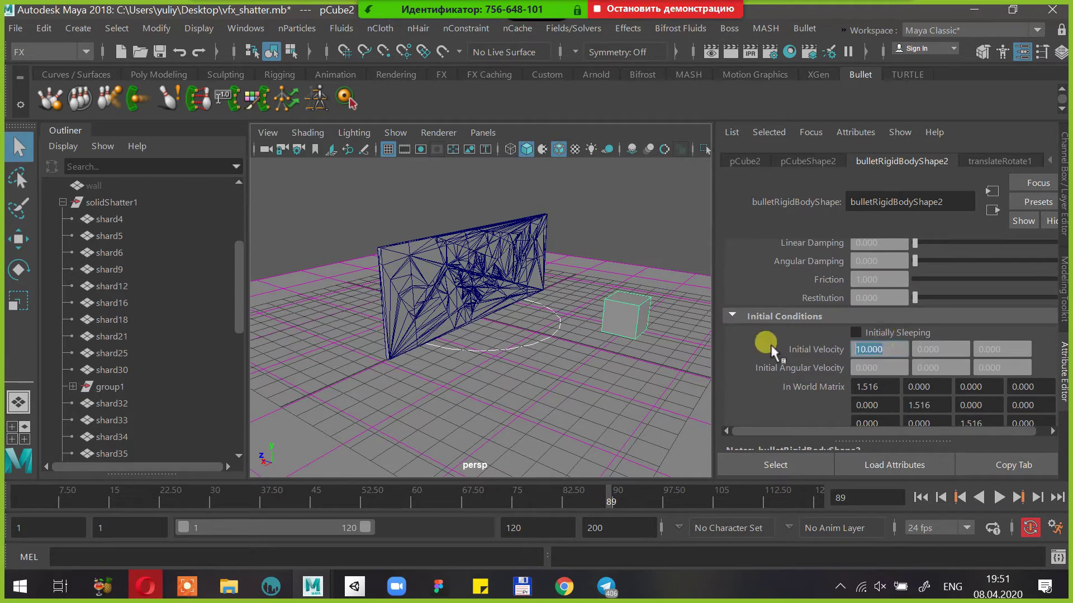
pyautogui.write('0')
pyautogui.press('Return')
# Reset the cube's rigid body Impulse to 0 on X, Y and Z
pyautogui.scroll(-5, 828, 374)
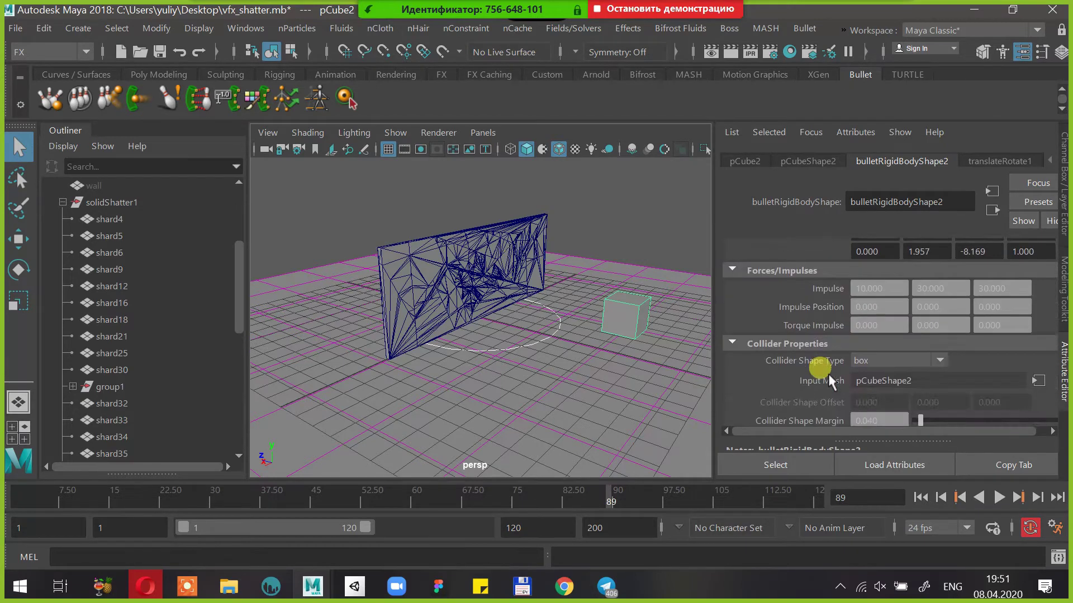
pyautogui.click(904, 287)
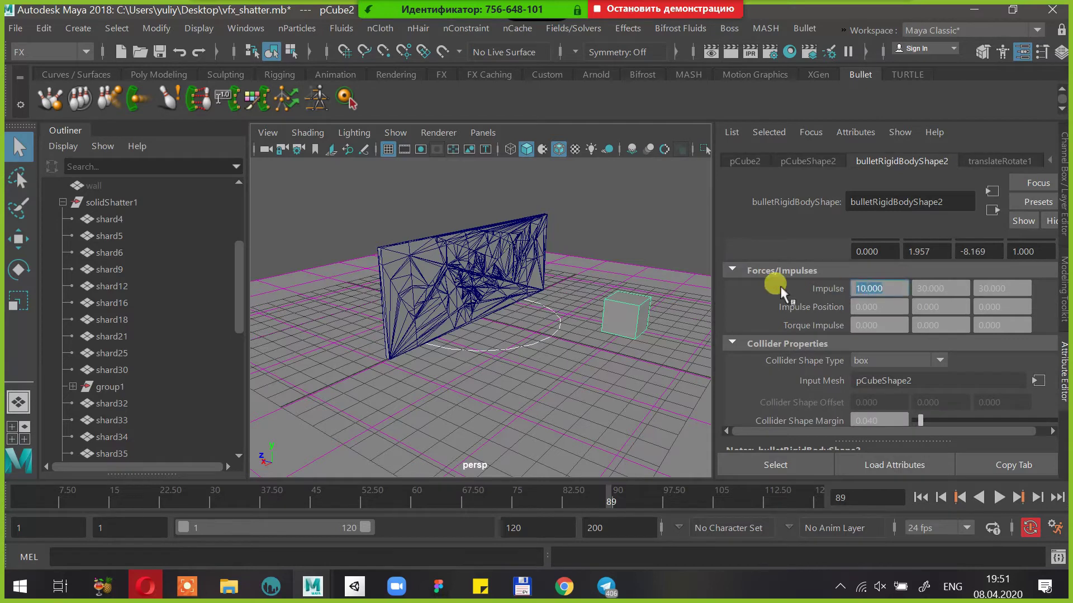
pyautogui.write('0')
pyautogui.press('Tab')
pyautogui.write('0')
pyautogui.press('Tab')
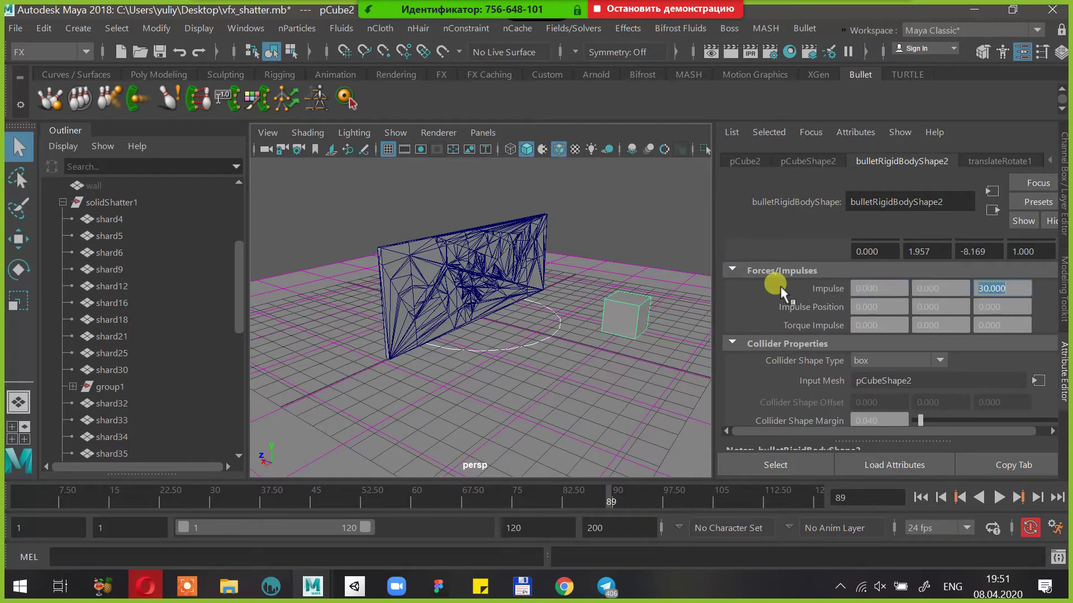
# Reduce the cube's rigid body Mass to 0 and change its Body Type to Dynamic RigidBody
pyautogui.scroll(4, 835, 349)
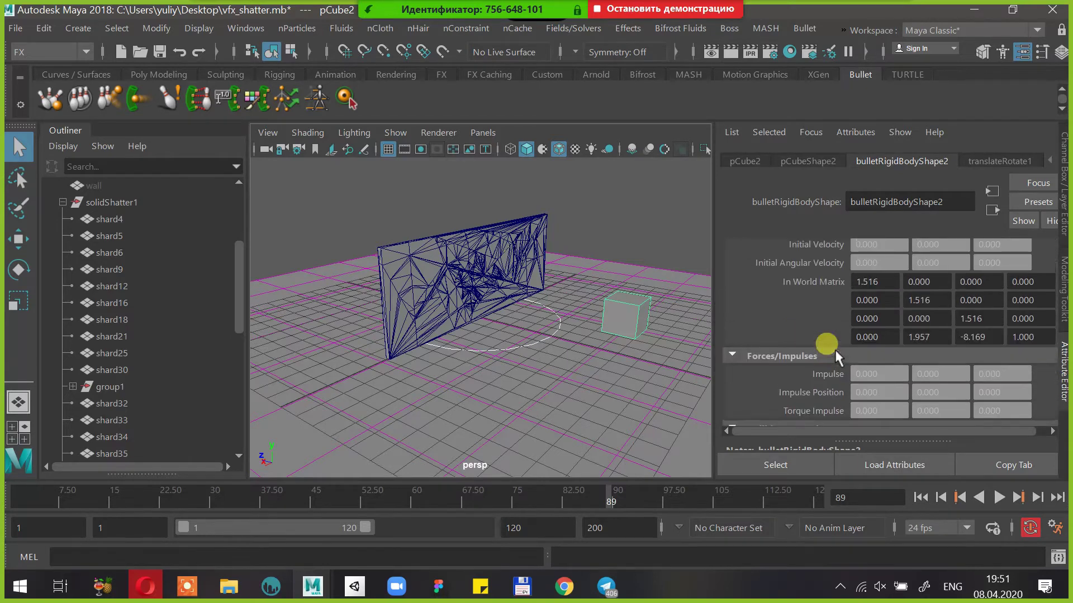
pyautogui.scroll(2, 835, 350)
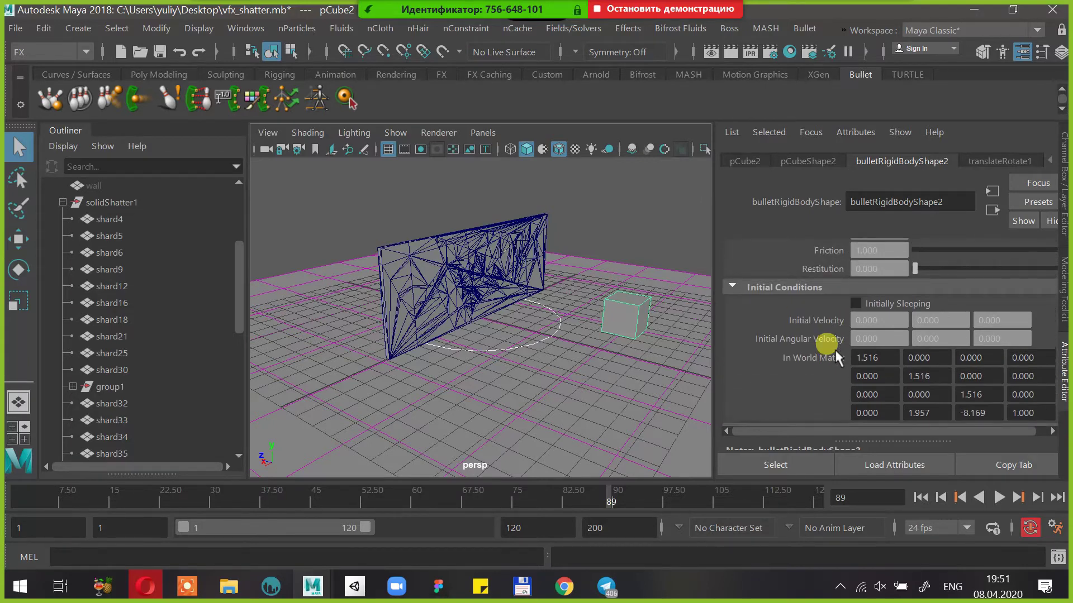
pyautogui.scroll(4, 835, 350)
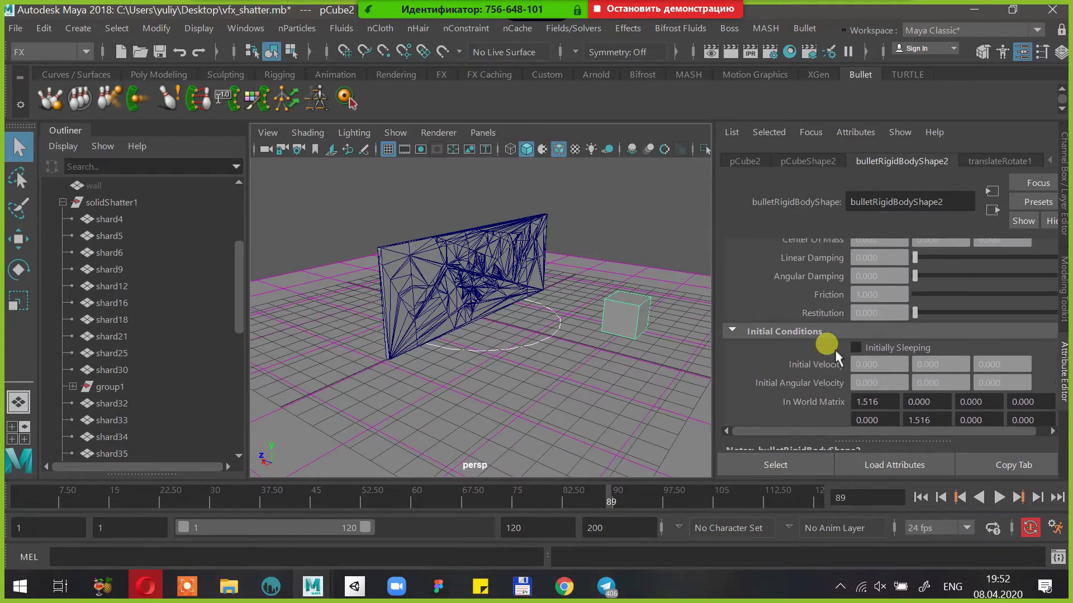
pyautogui.scroll(1, 835, 349)
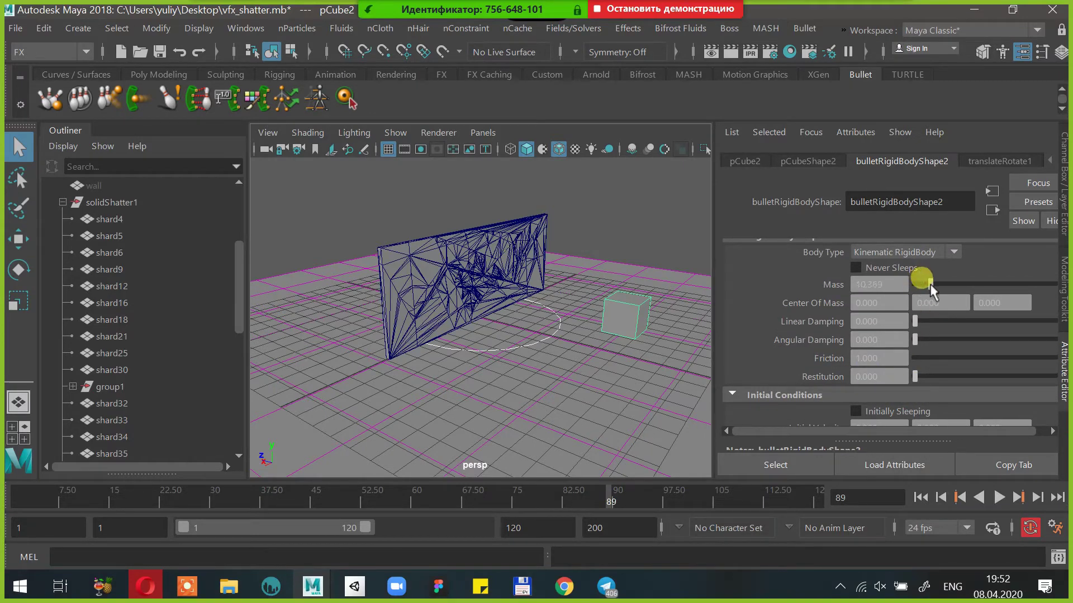
pyautogui.moveTo(919, 285); pyautogui.dragTo(891, 283)
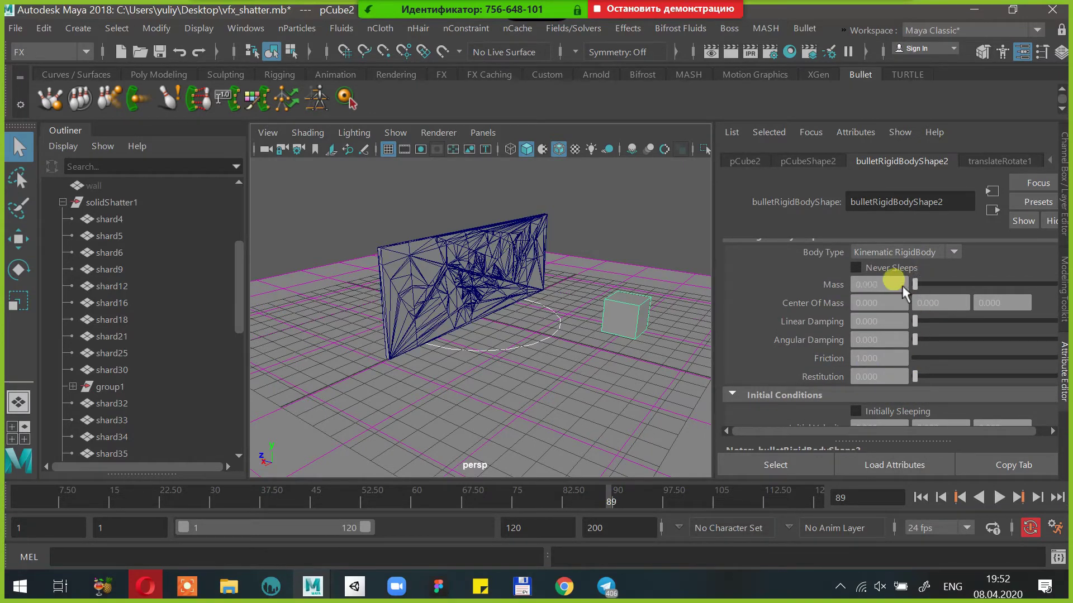
pyautogui.click(897, 252)
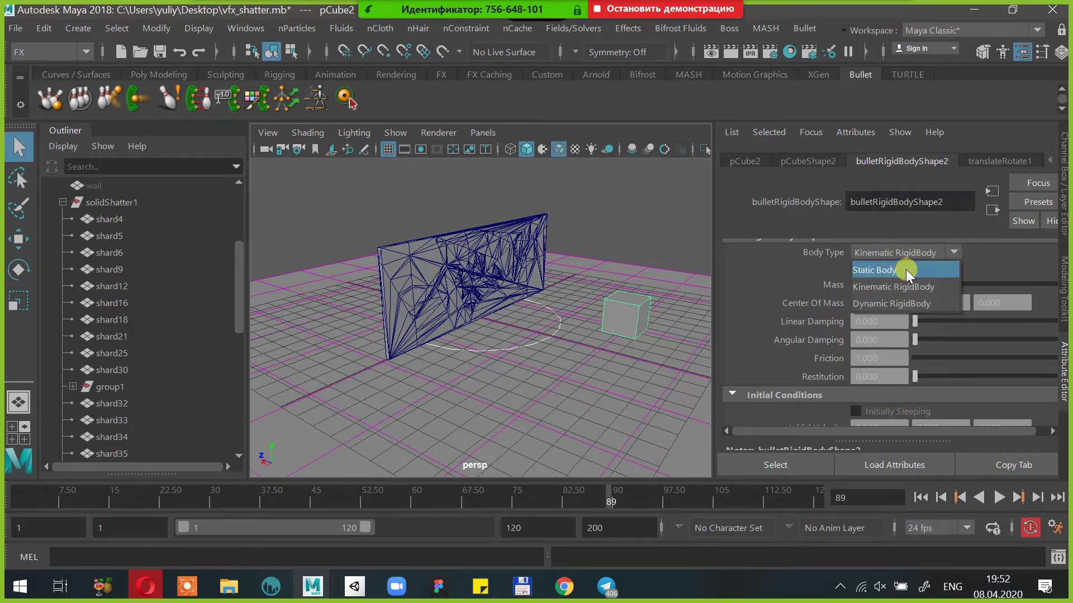
pyautogui.click(897, 303)
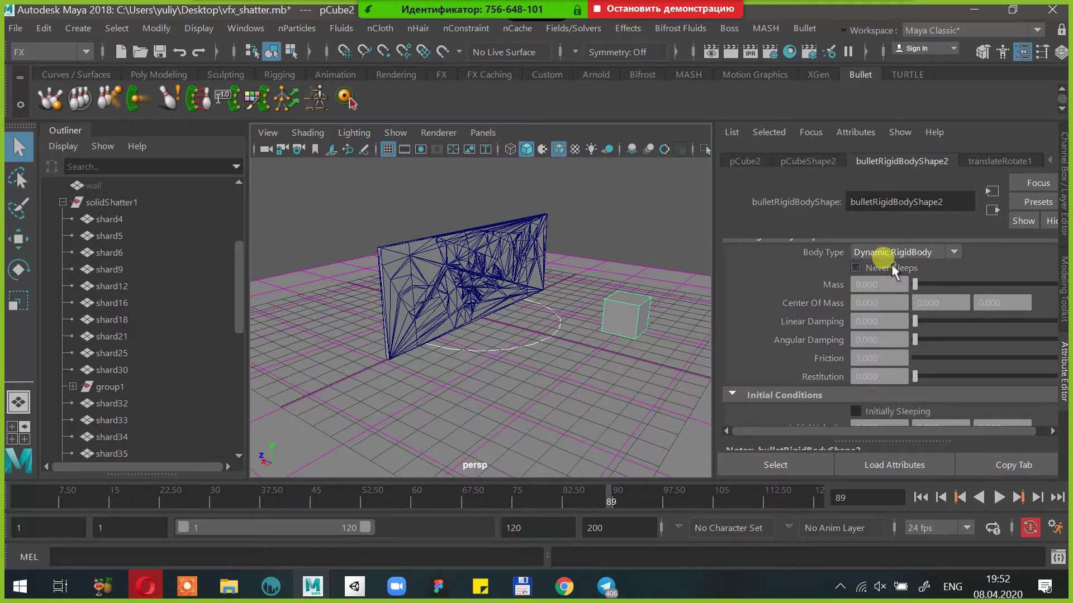
# Set the dynamic cube's X Impulse to 10 and play the simulation from the first frame
pyautogui.scroll(-3, 879, 306)
pyautogui.scroll(-3, 879, 313)
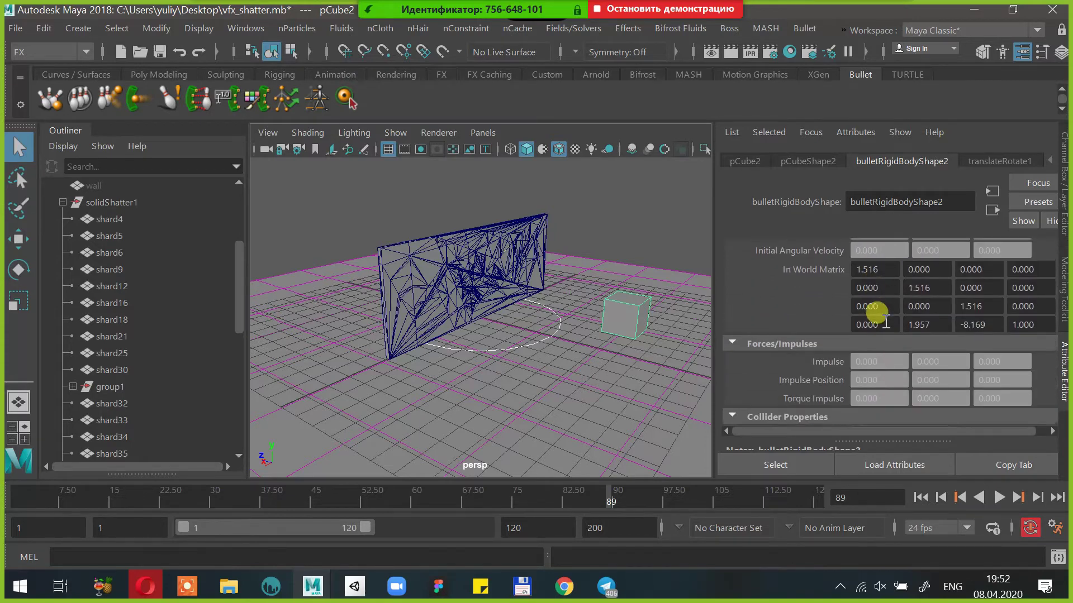
pyautogui.click(879, 359)
pyautogui.write('10')
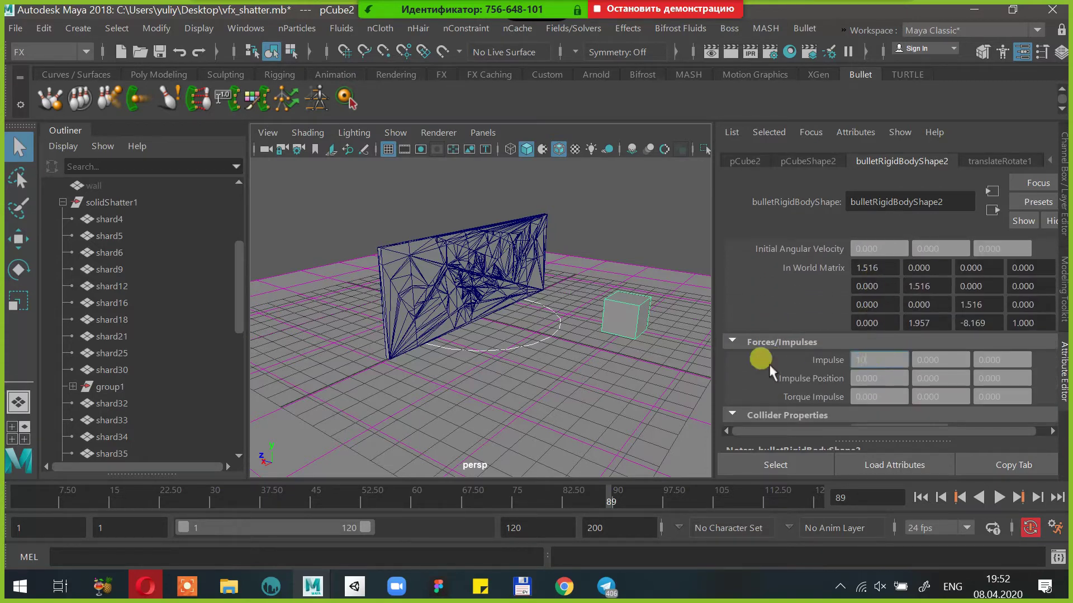
pyautogui.press('Return')
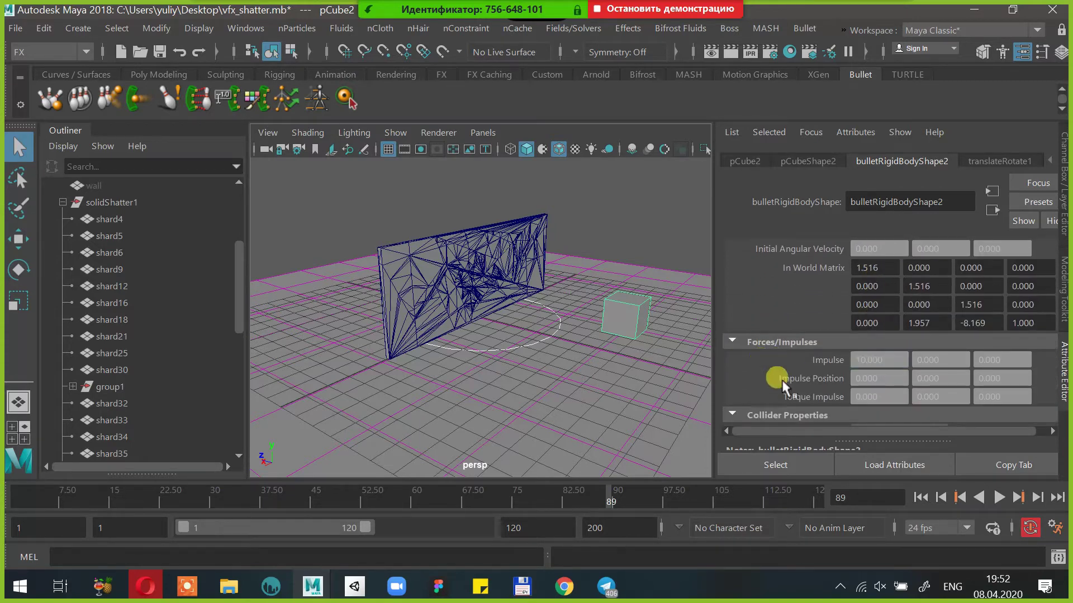
pyautogui.click(920, 497)
pyautogui.click(998, 497)
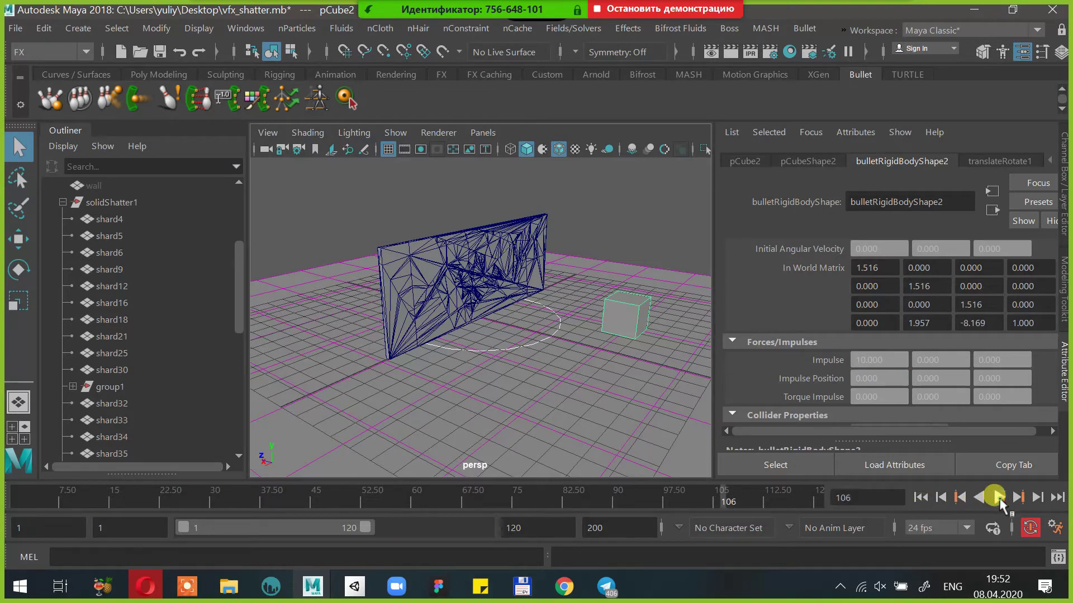
pyautogui.click(998, 497)
# Set the dynamic cube's Initial Velocity X to 10 and replay the simulation from the first frame
pyautogui.scroll(2, 877, 346)
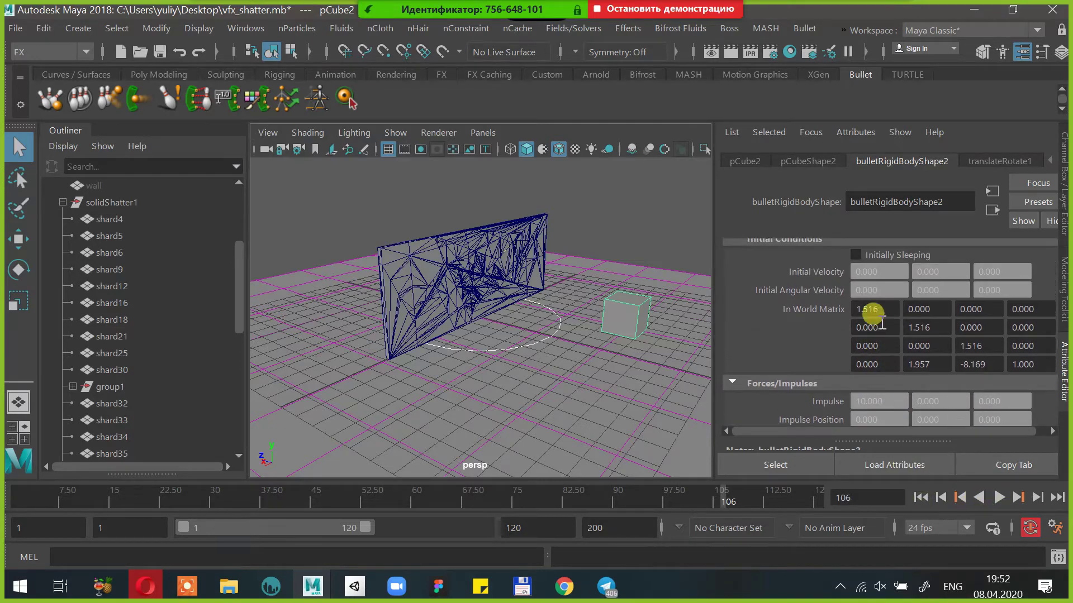
pyautogui.click(871, 271)
pyautogui.write('10')
pyautogui.press('Return')
pyautogui.click(920, 497)
pyautogui.click(1000, 497)
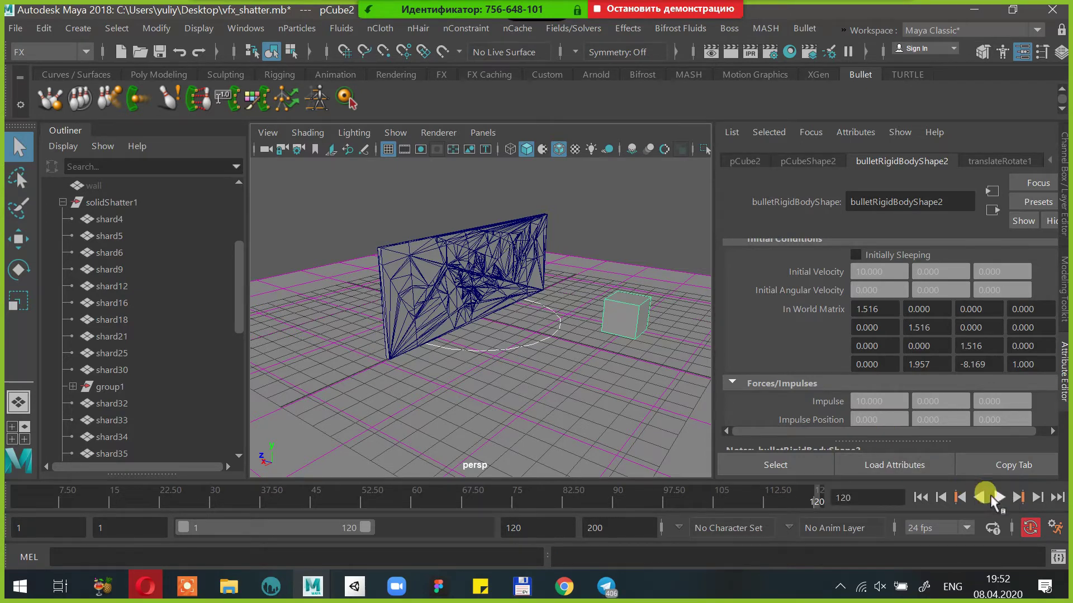
pyautogui.click(998, 497)
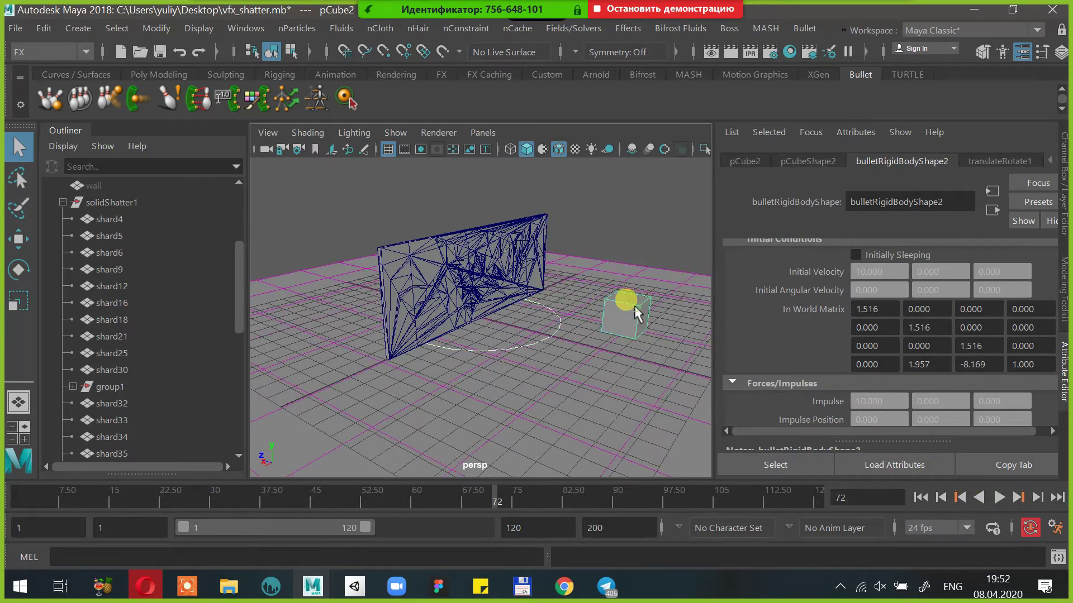
# Delete the rigid body cube, create a new polygon cube and move it away from the shattered wall to the old cube's spot
pyautogui.press('Delete')
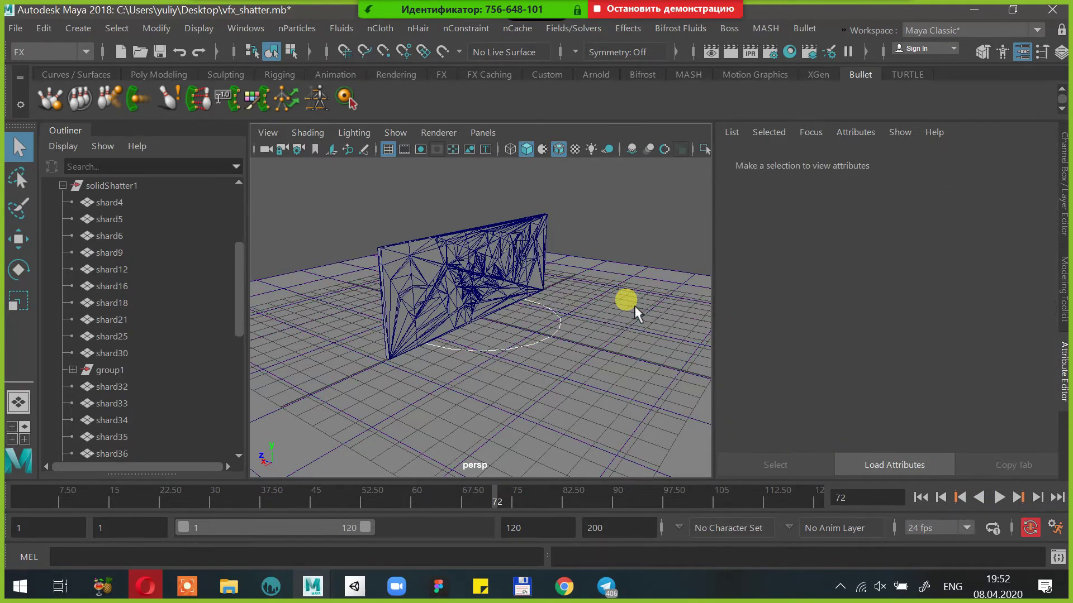
pyautogui.click(148, 74)
pyautogui.click(79, 98)
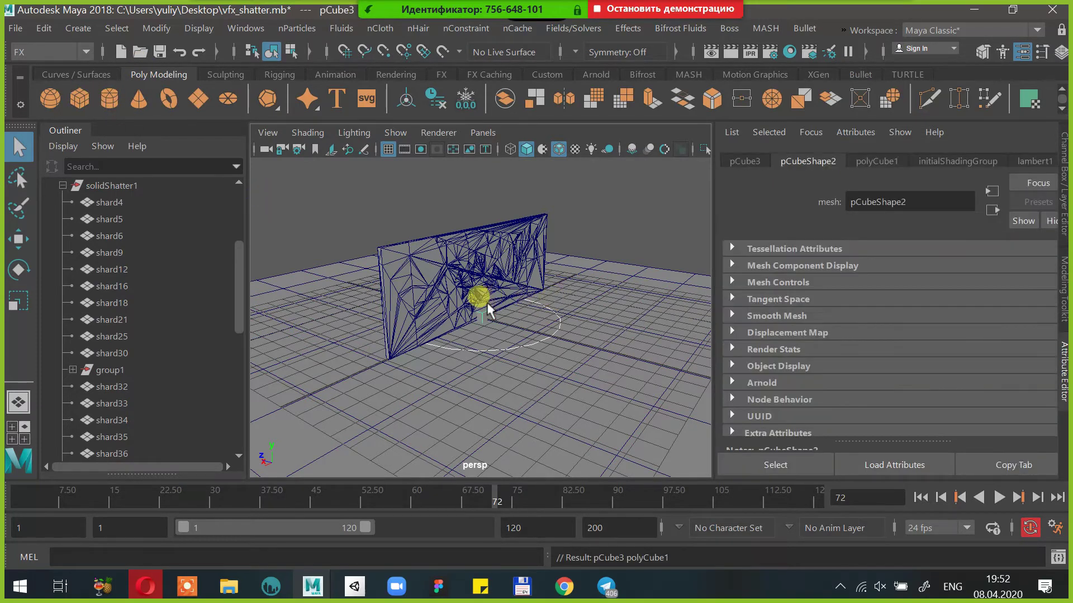
pyautogui.press('w')
pyautogui.moveTo(489, 306); pyautogui.dragTo(531, 349)
# Ungroup group1 inside solidShatter1 so its shards sit directly under the wall's main group
pyautogui.click(482, 284)
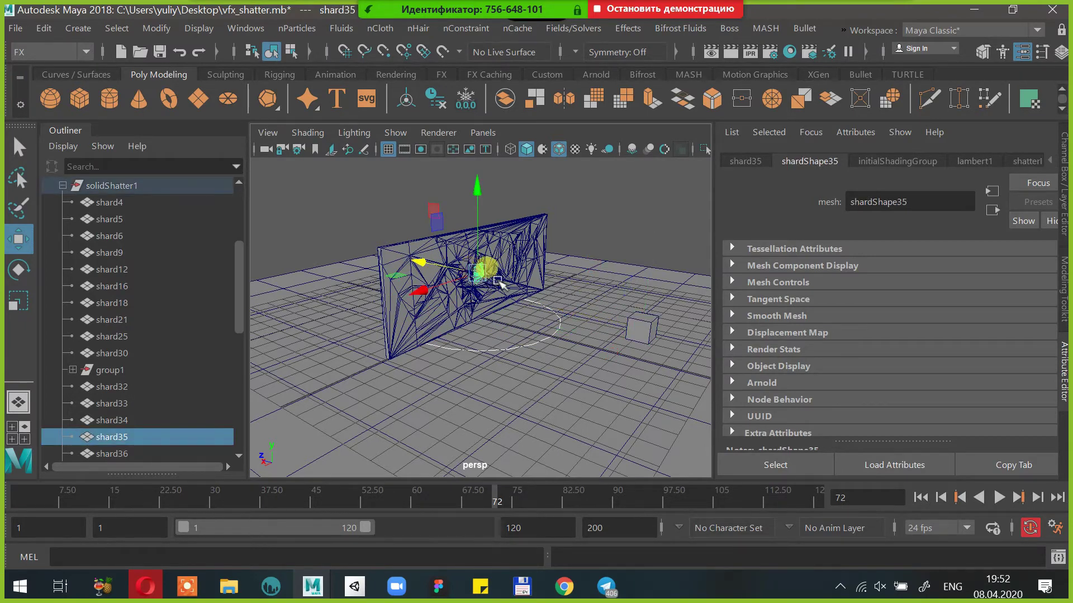
pyautogui.click(535, 245)
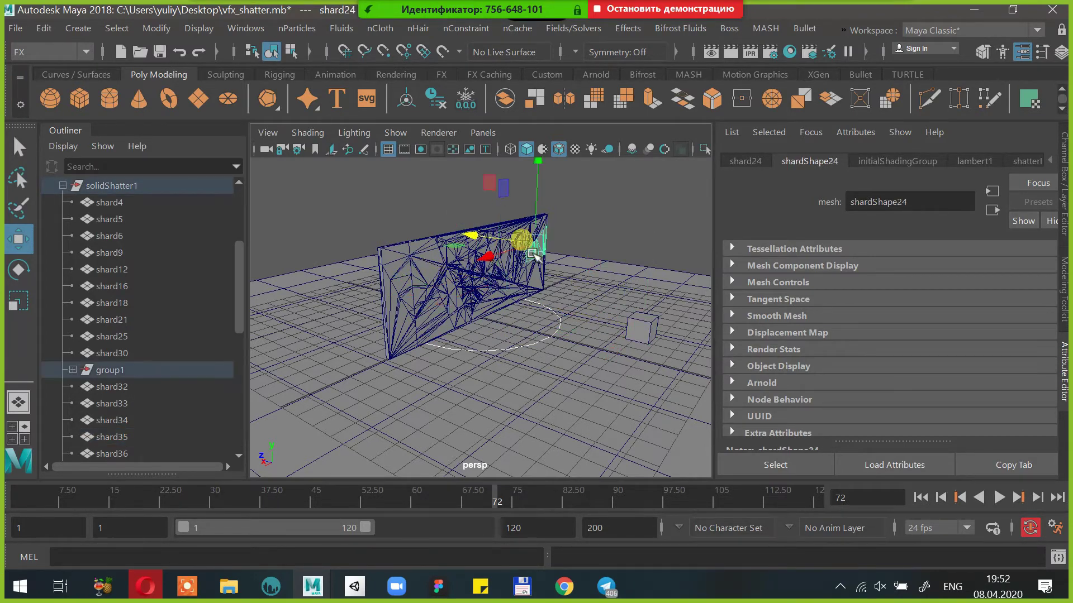
pyautogui.click(142, 184)
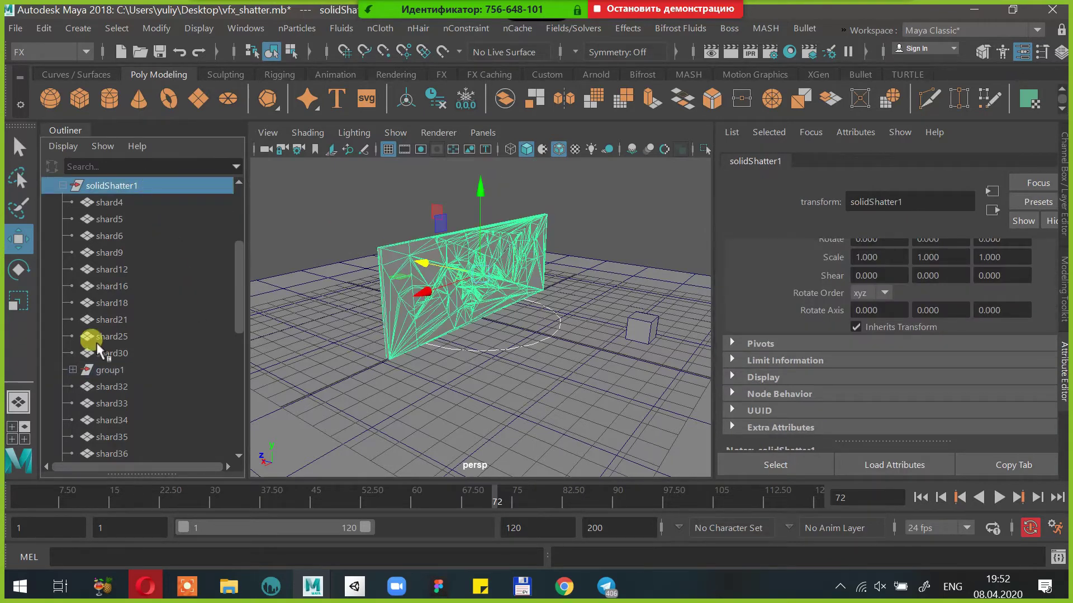
pyautogui.click(72, 370)
pyautogui.click(105, 368)
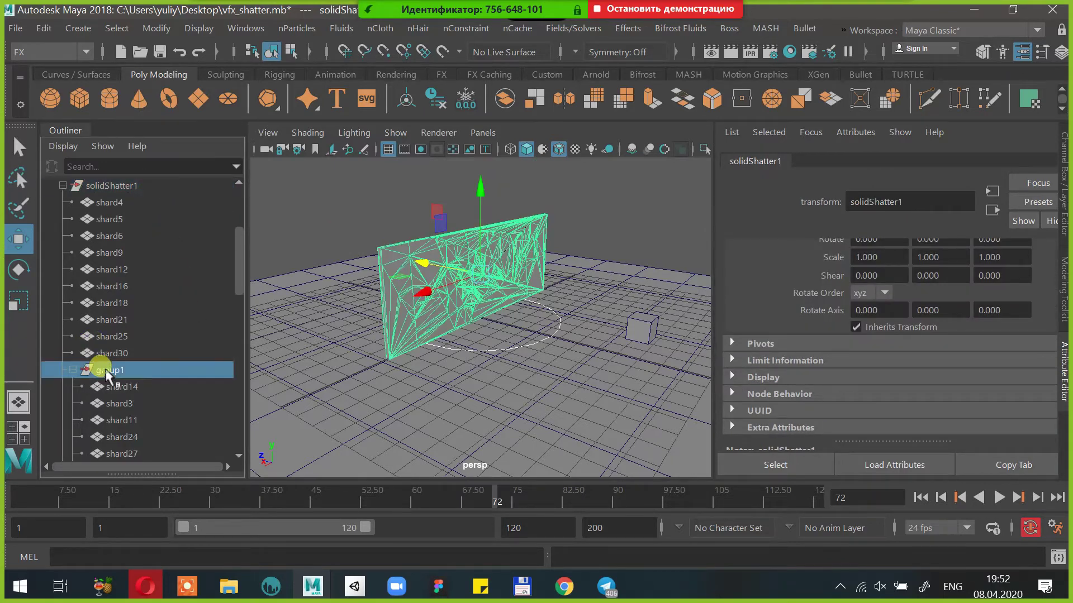
pyautogui.rightClick(106, 371)
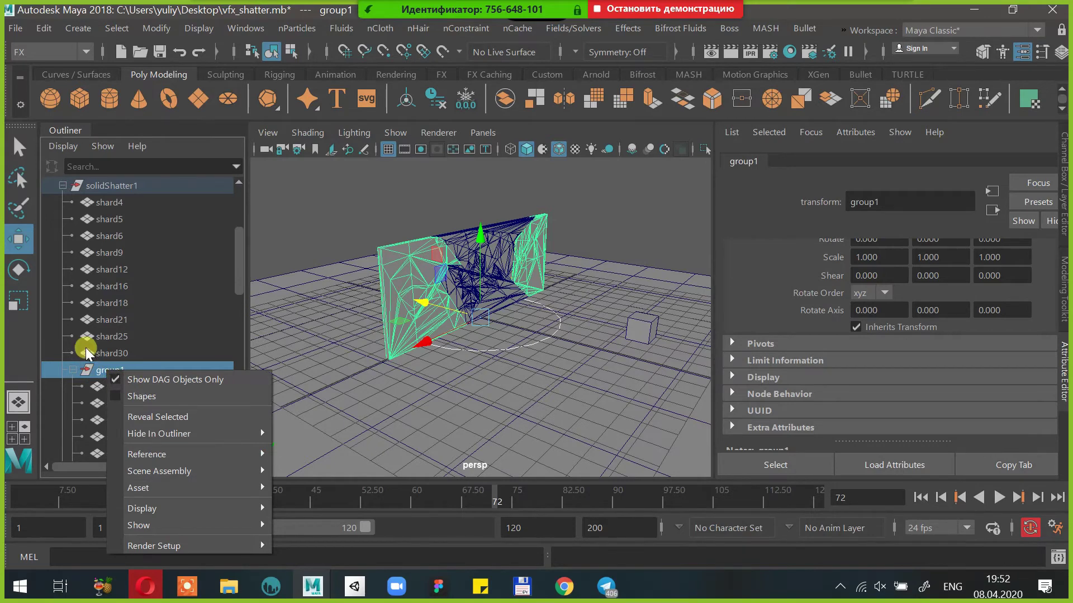
pyautogui.click(74, 29)
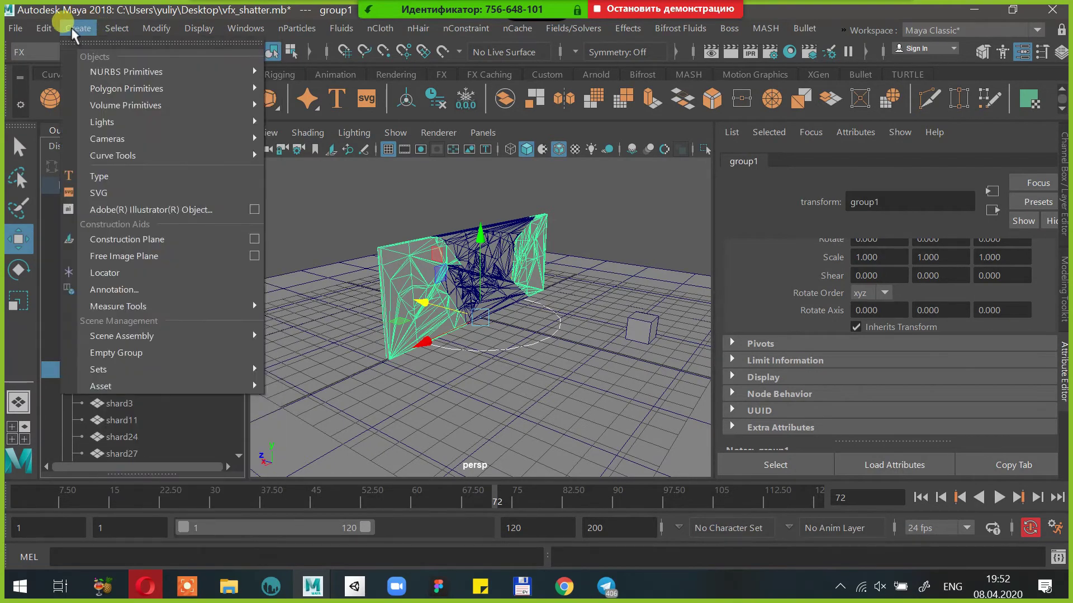
pyautogui.moveTo(44, 27)
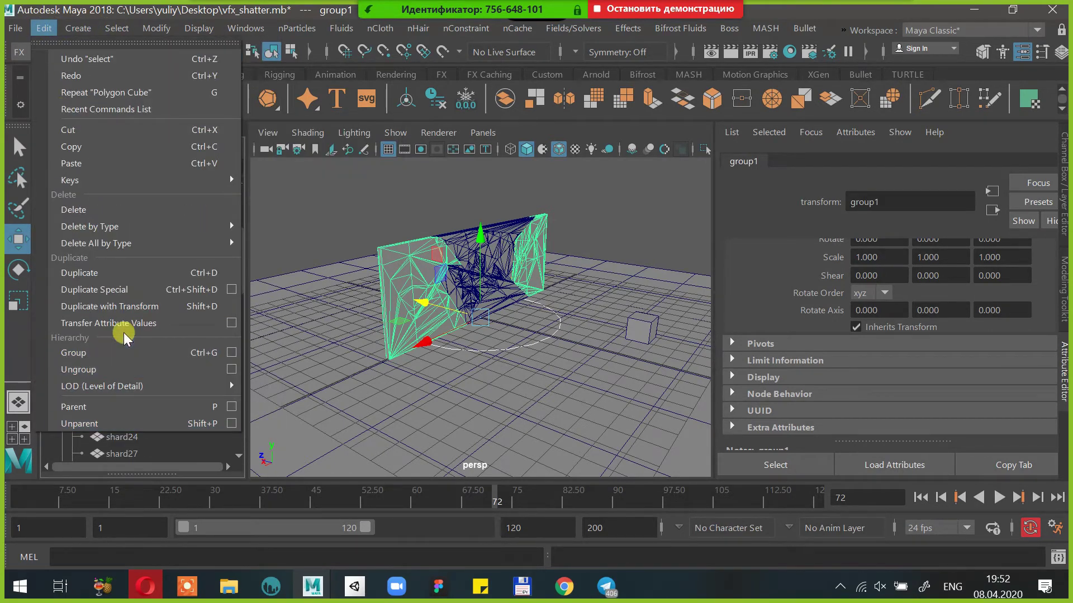
pyautogui.click(122, 371)
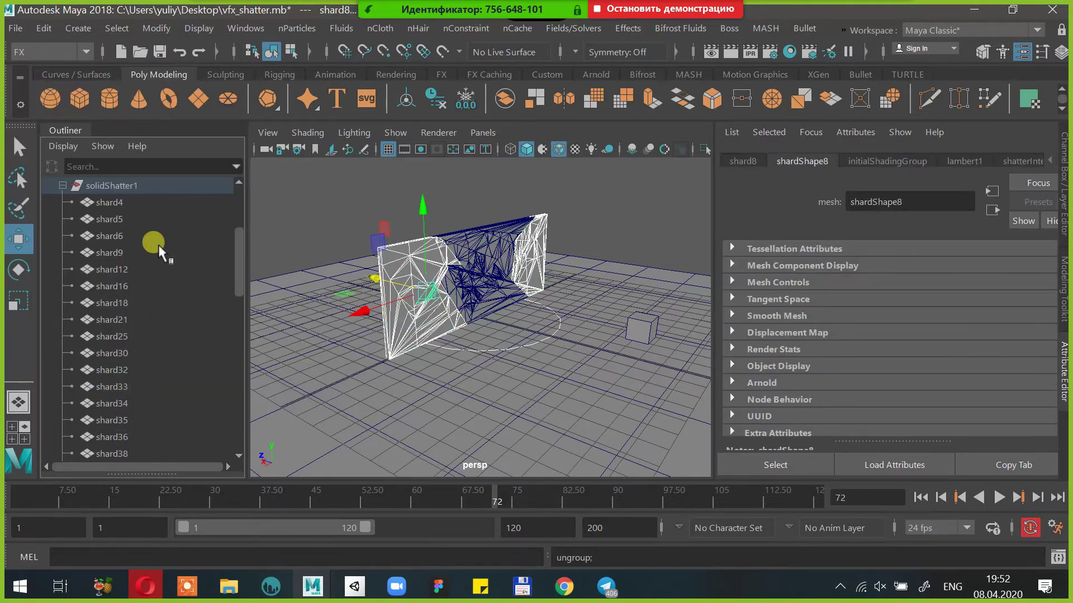
# Save the scene and create a Bullet Rigid Set from the whole solidShatter1 group
pyautogui.click(137, 182)
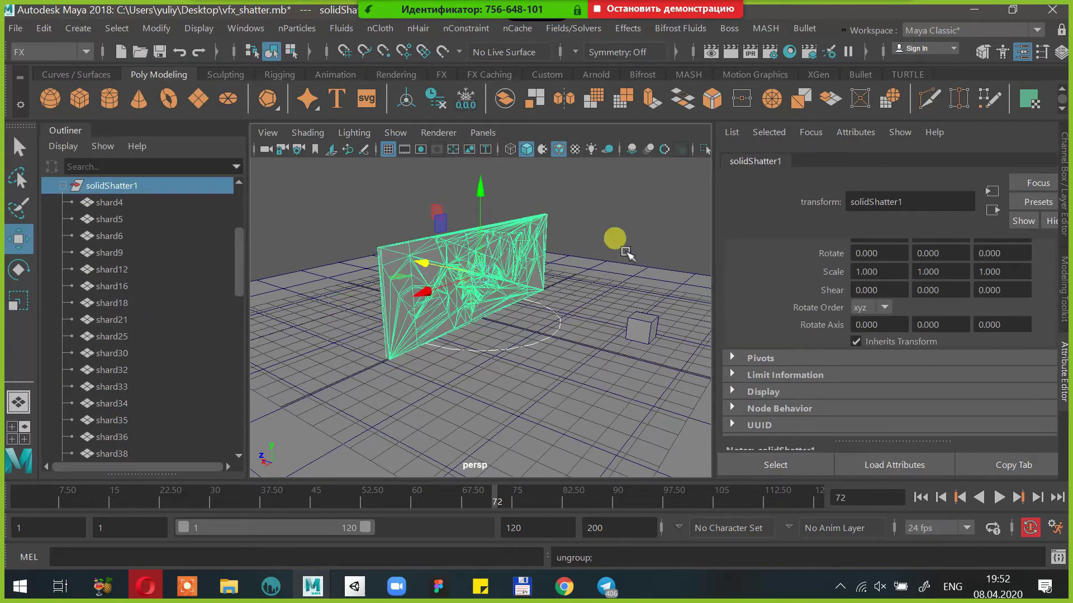
pyautogui.moveTo(624, 251)
pyautogui.keyDown('alt'); pyautogui.mouseDown()
pyautogui.moveTo(546, 223)
pyautogui.moveTo(622, 259)
pyautogui.moveTo(617, 268)
pyautogui.mouseUp(); pyautogui.keyUp('alt')
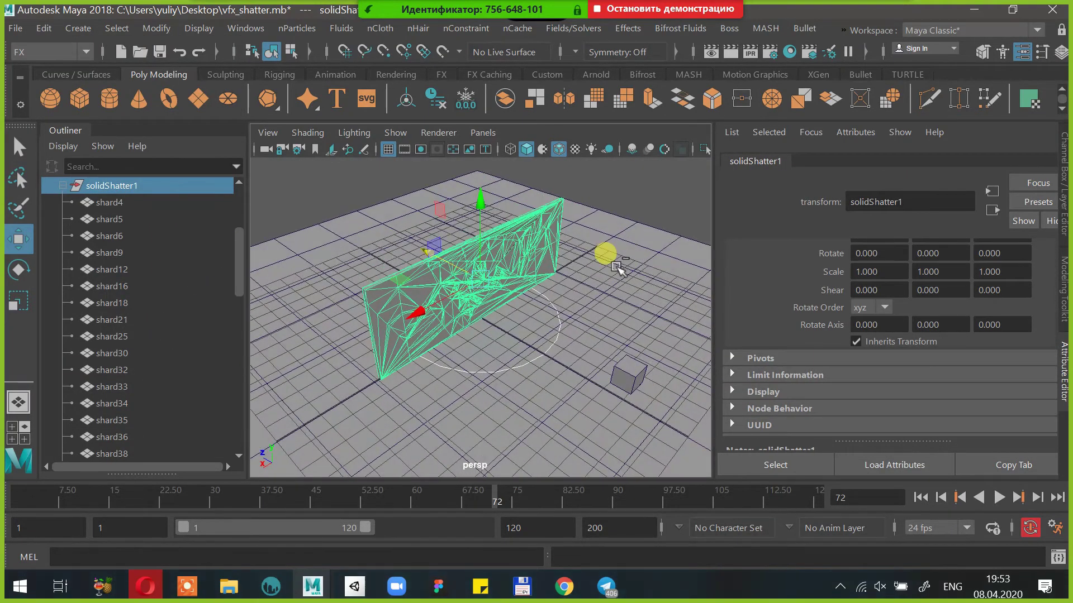
pyautogui.hotkey('ctrl', 's')
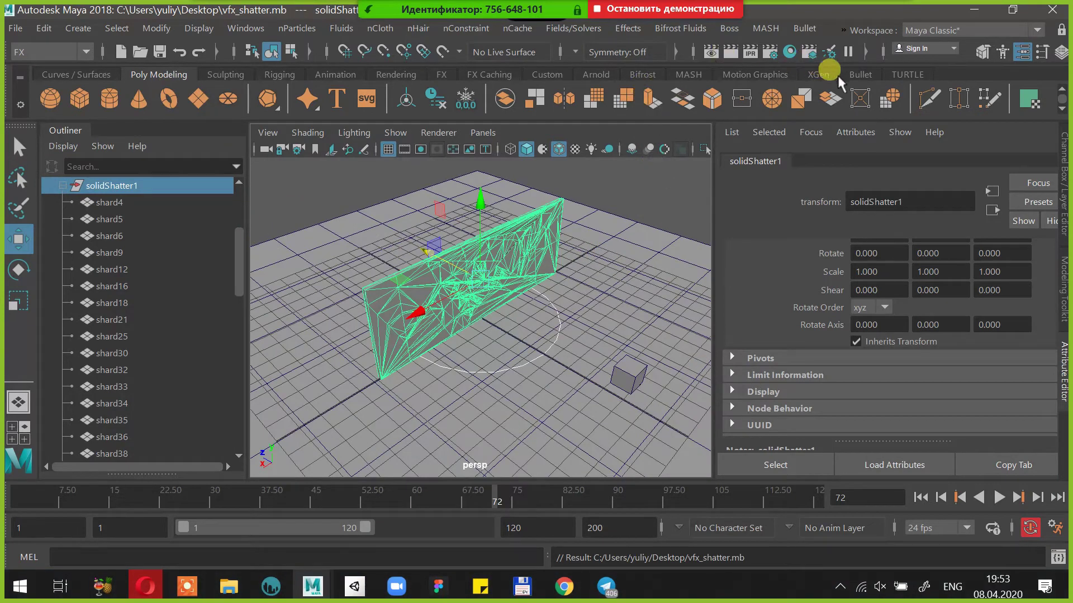
pyautogui.click(858, 75)
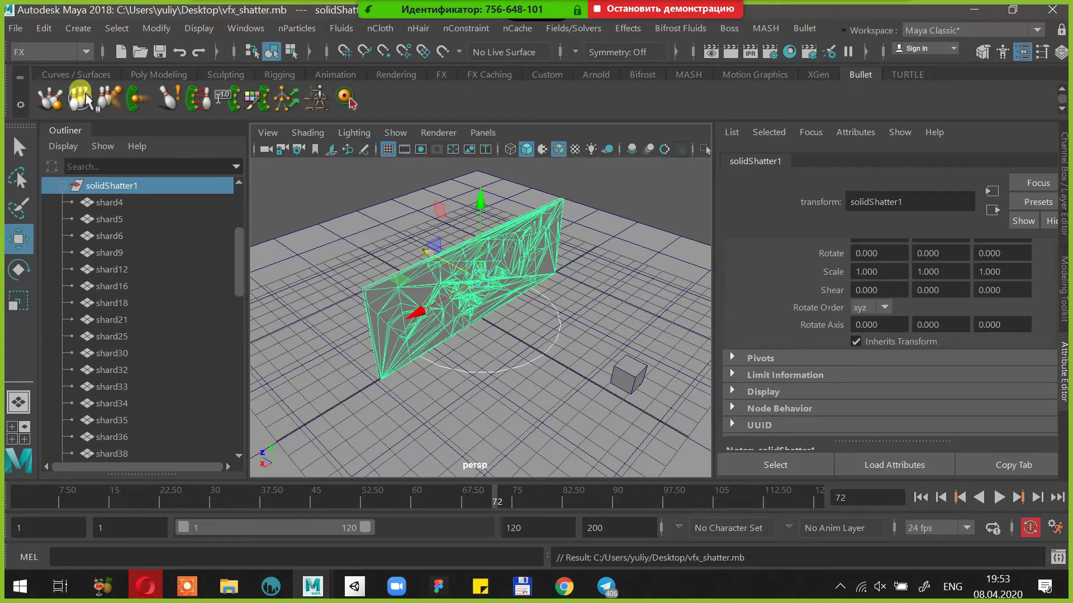
pyautogui.click(803, 30)
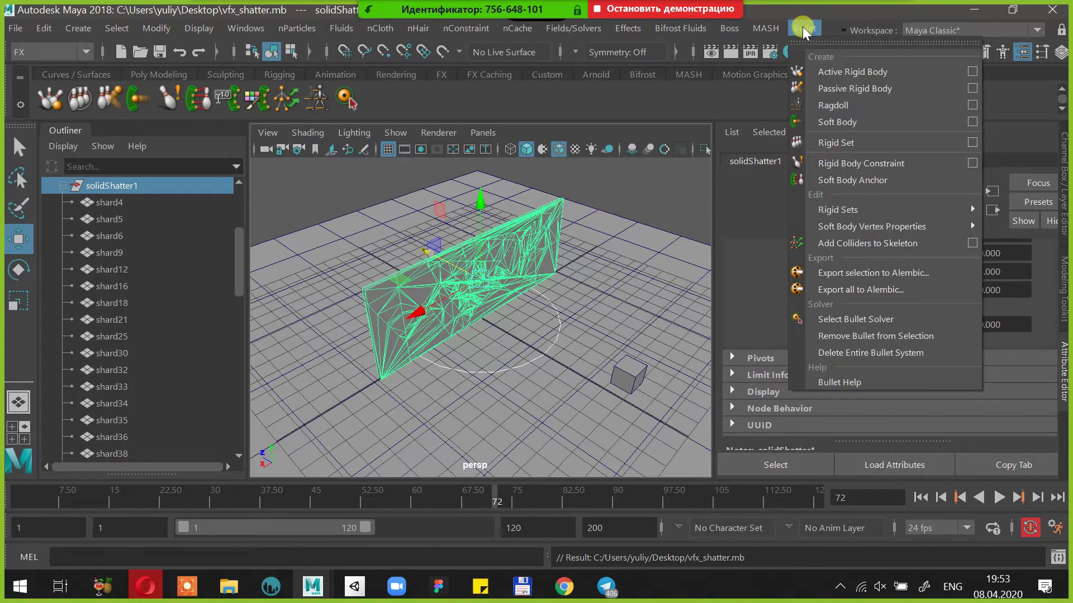
pyautogui.click(823, 143)
# Play the wall's rigid set simulation from the first frame, inspect the scattered shards and return to the first frame
pyautogui.click(919, 497)
pyautogui.click(998, 497)
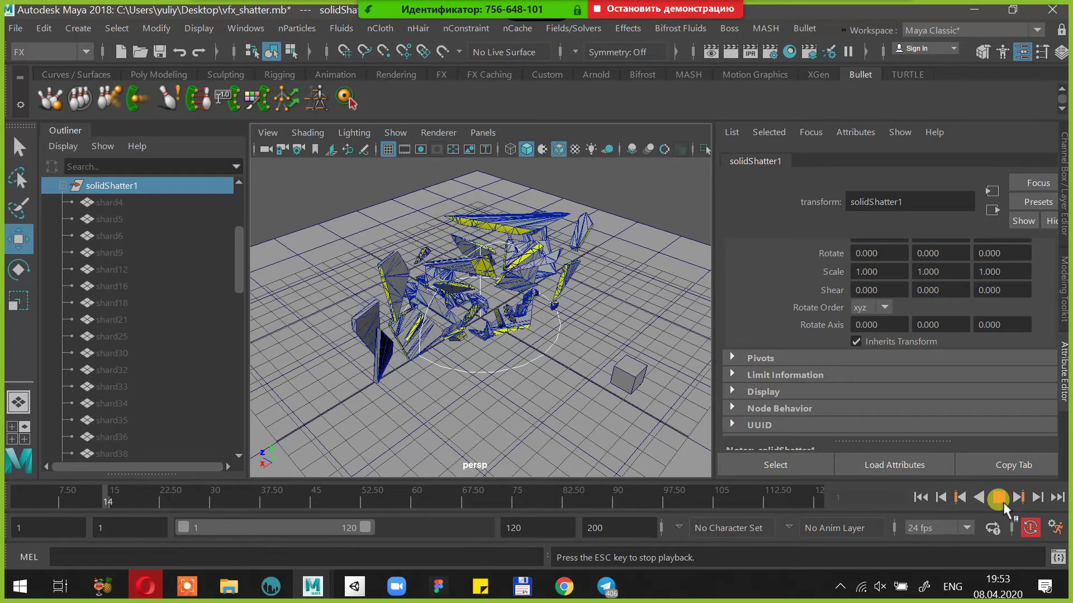
pyautogui.click(998, 497)
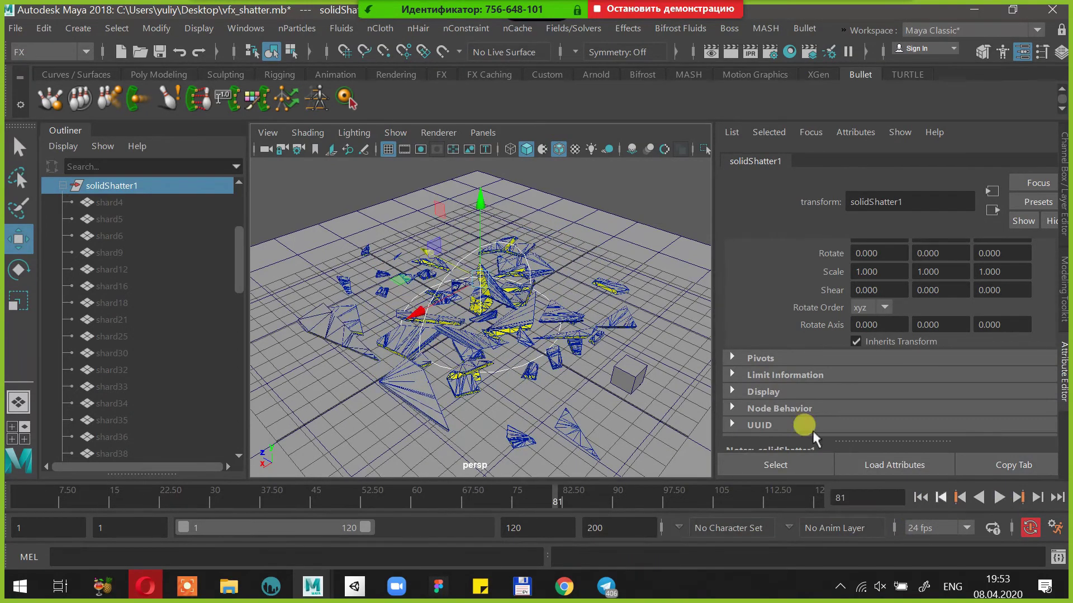
pyautogui.press('f')
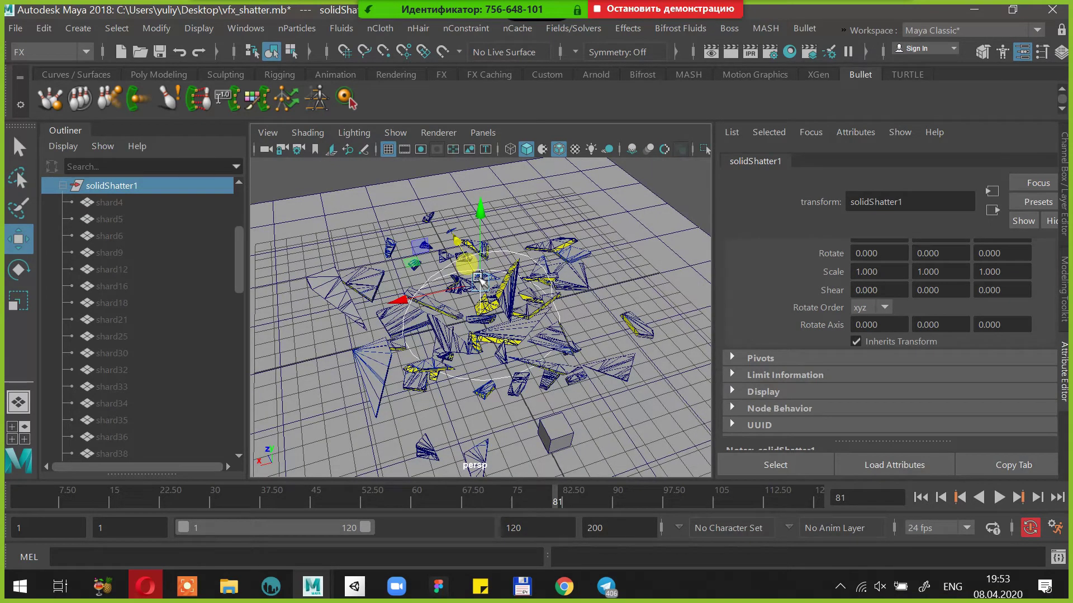
pyautogui.click(930, 498)
# Set the Bullet solver's Internal Fixed Frame Rate to 120Hz
pyautogui.click(596, 248)
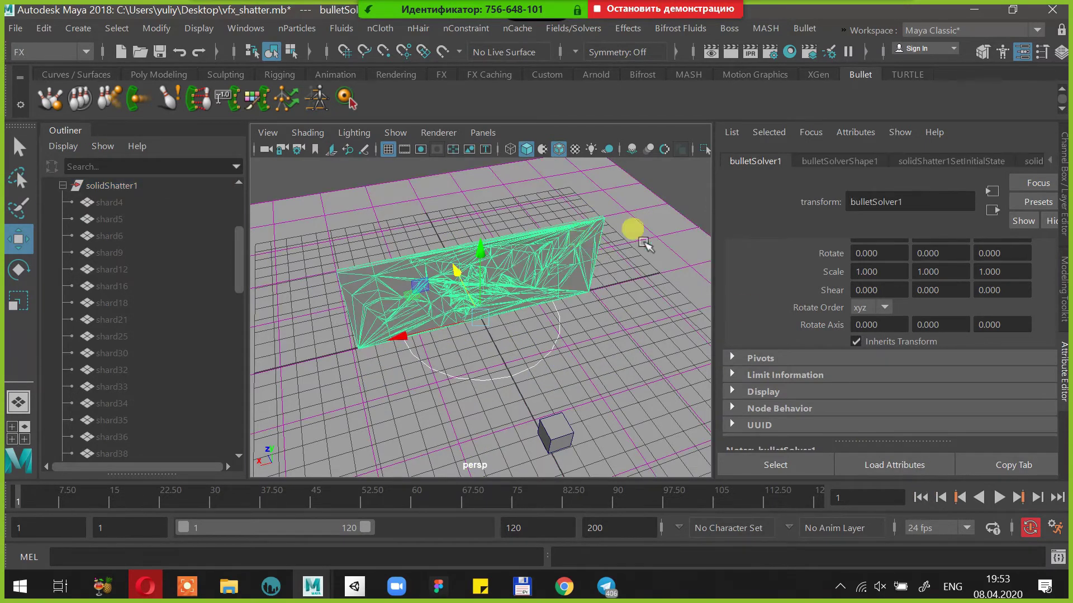
pyautogui.click(830, 162)
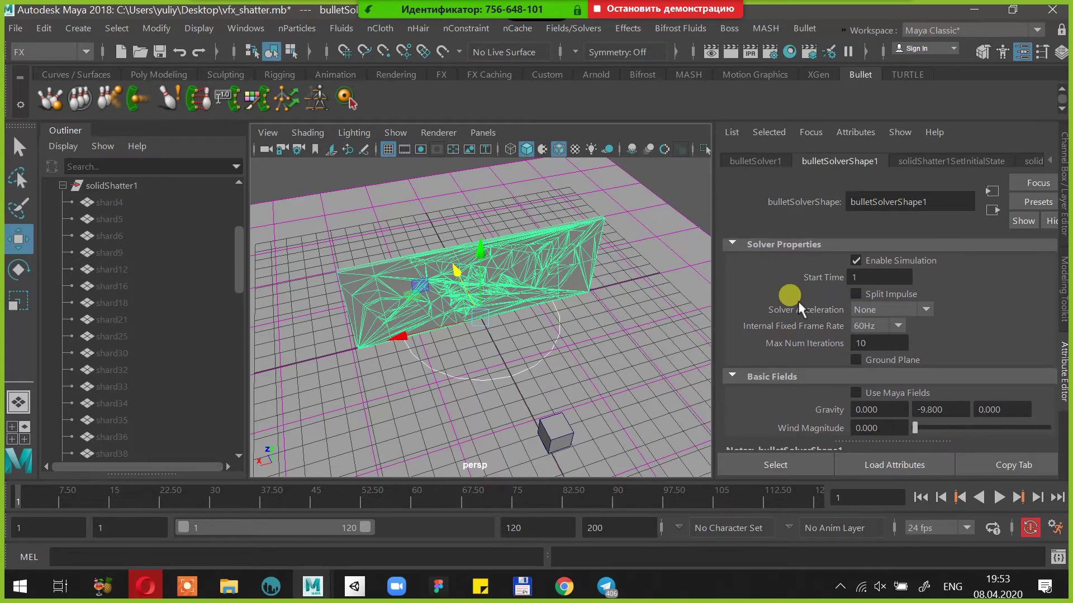
pyautogui.scroll(-2, 798, 301)
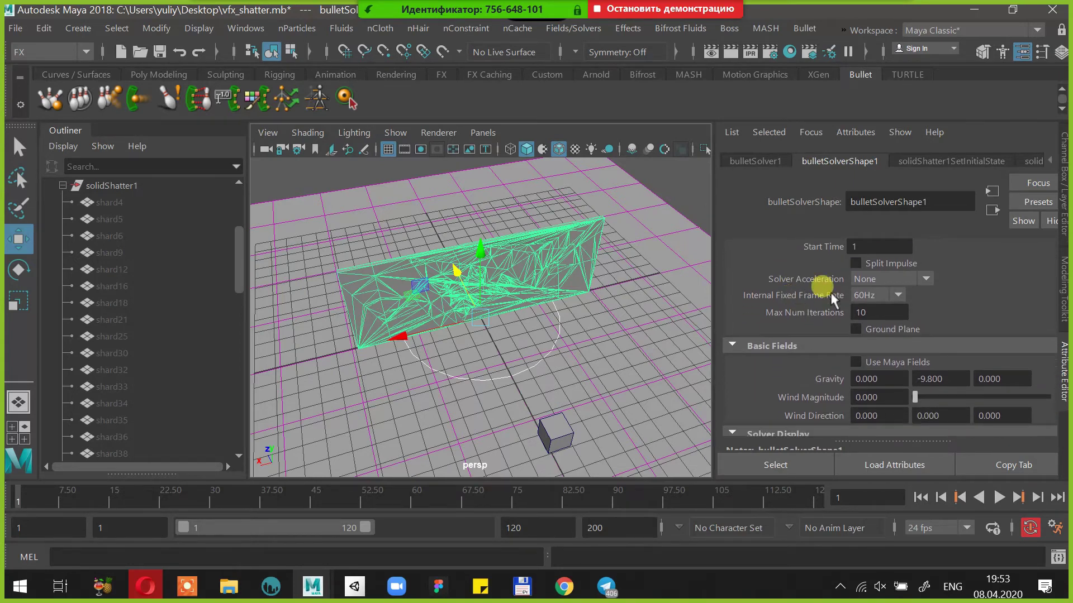
pyautogui.click(871, 296)
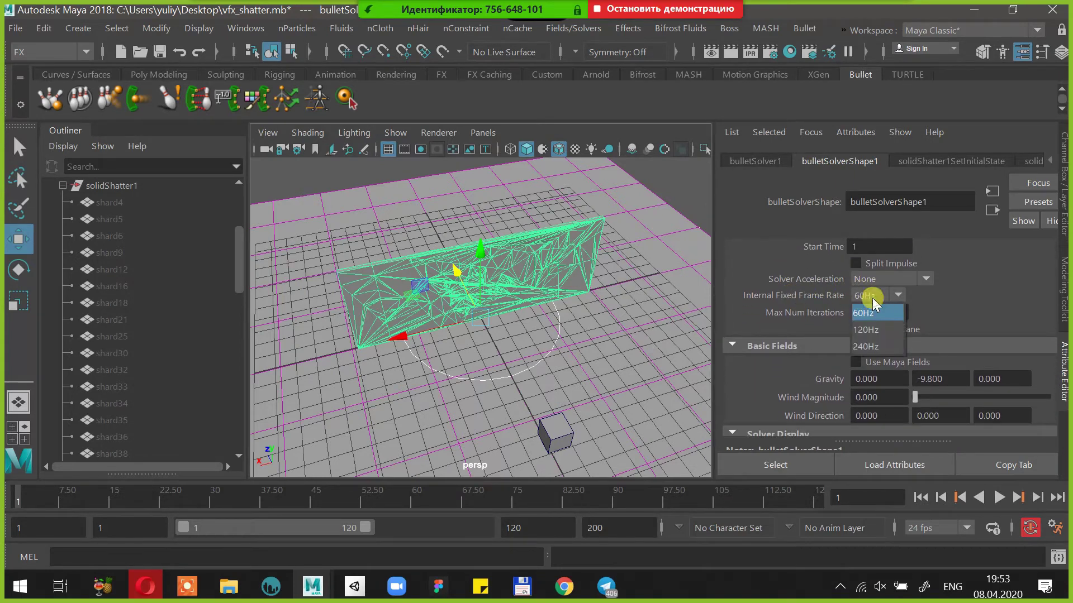
pyautogui.click(880, 330)
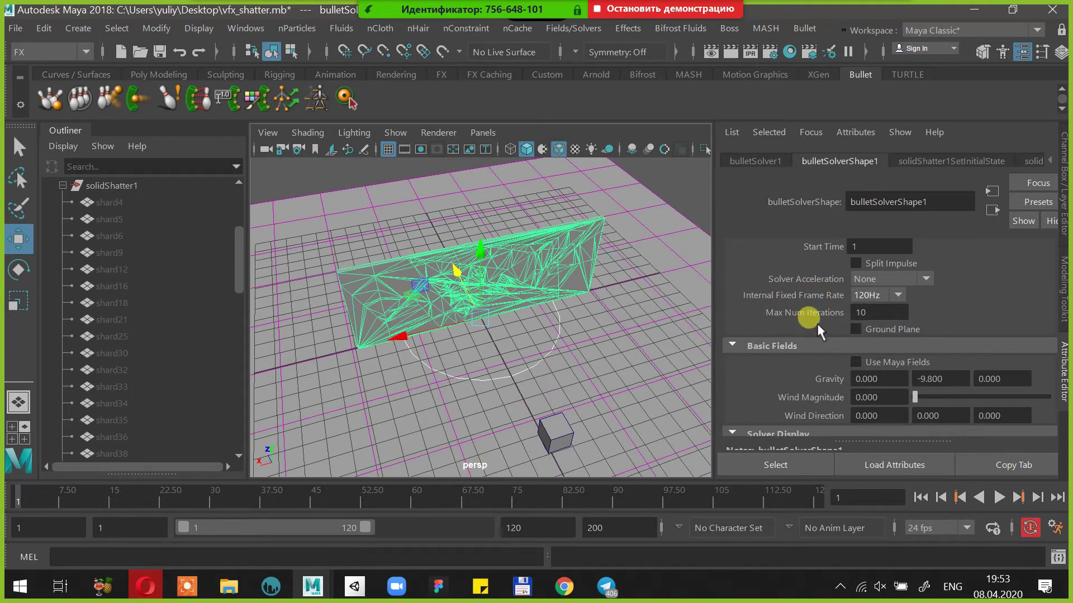
# Examine the Bullet solver's Basic Fields, Solver Display and Collision Filters settings
pyautogui.scroll(-3, 809, 321)
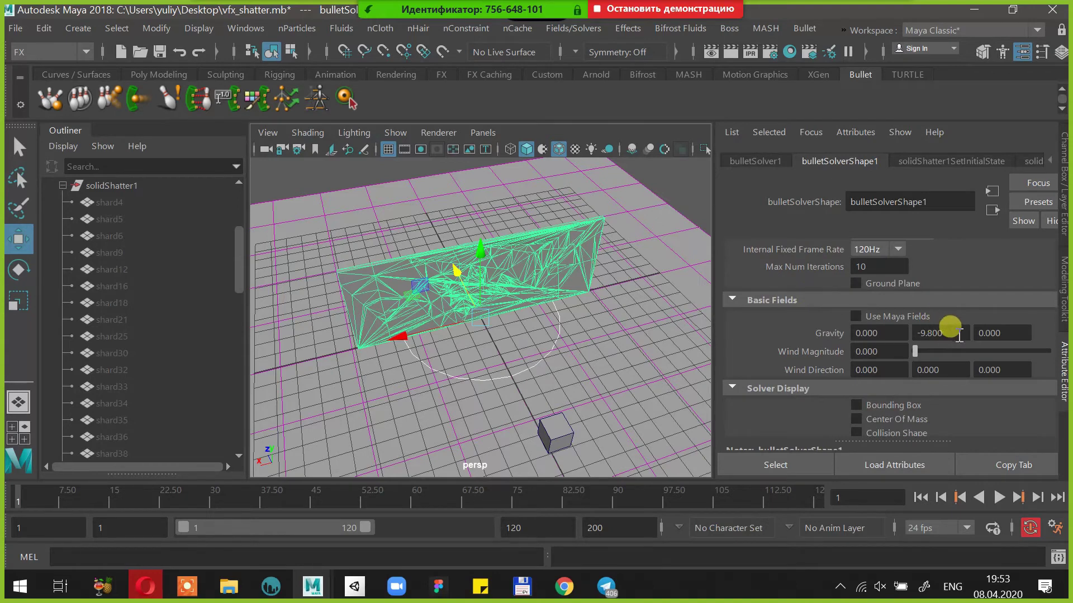
pyautogui.click(62, 185)
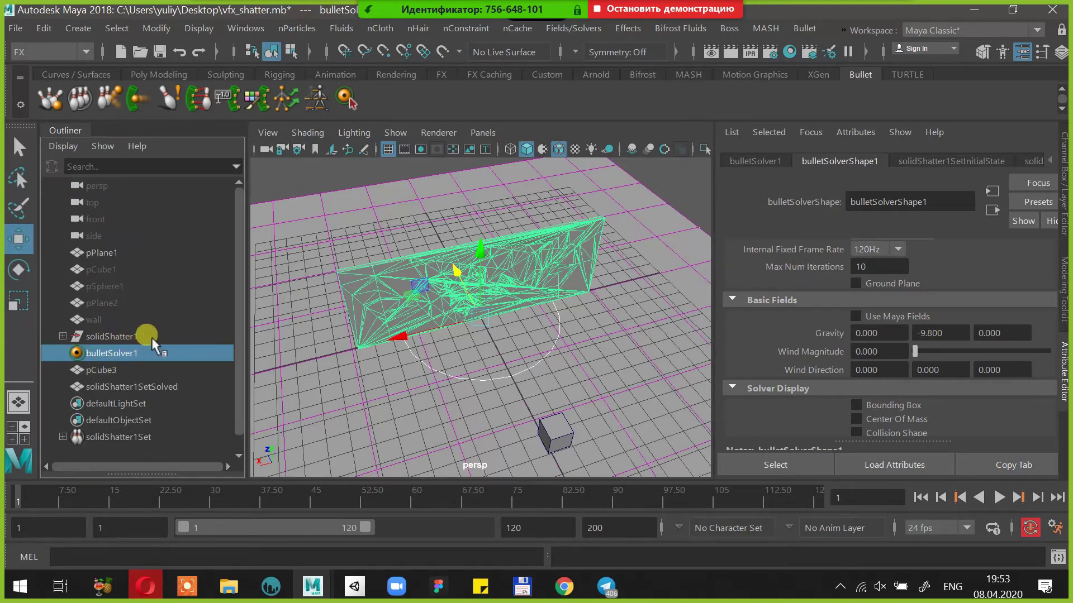
pyautogui.click(149, 370)
pyautogui.click(123, 353)
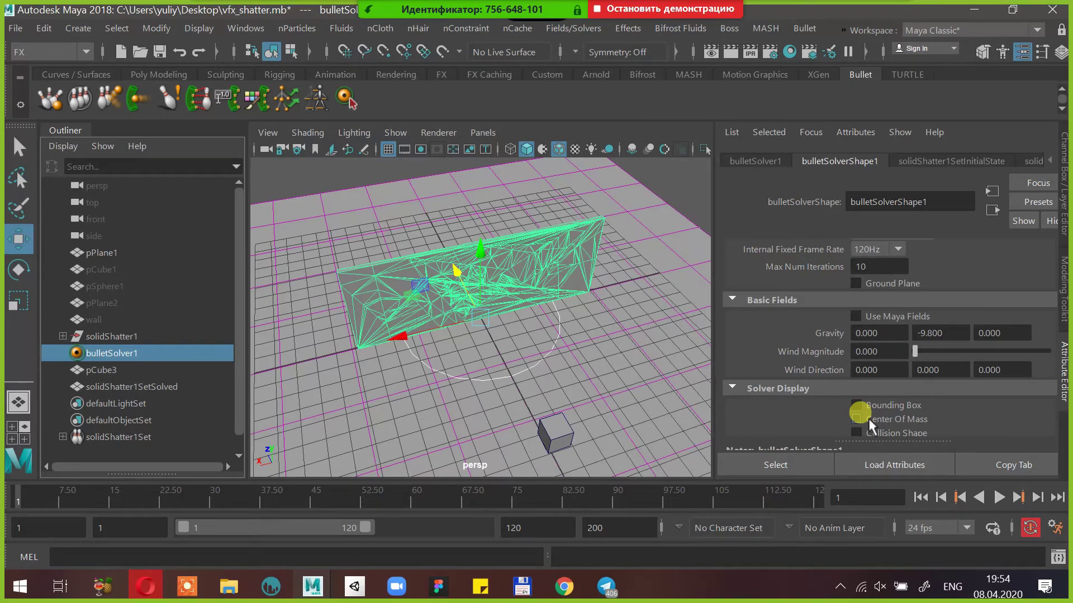
pyautogui.scroll(-4, 868, 417)
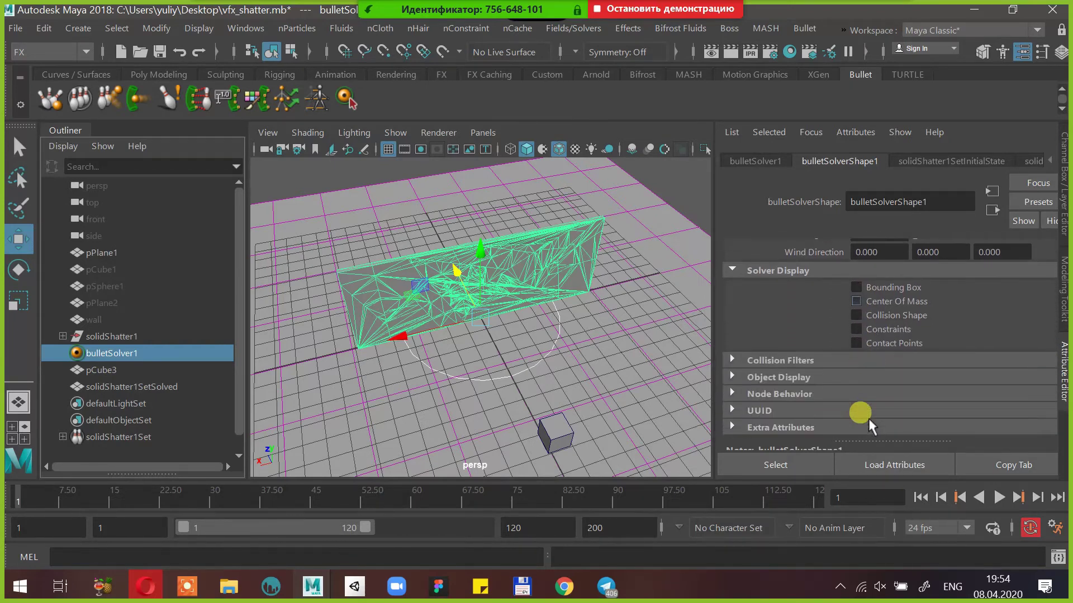
pyautogui.click(809, 360)
pyautogui.scroll(-10, 853, 343)
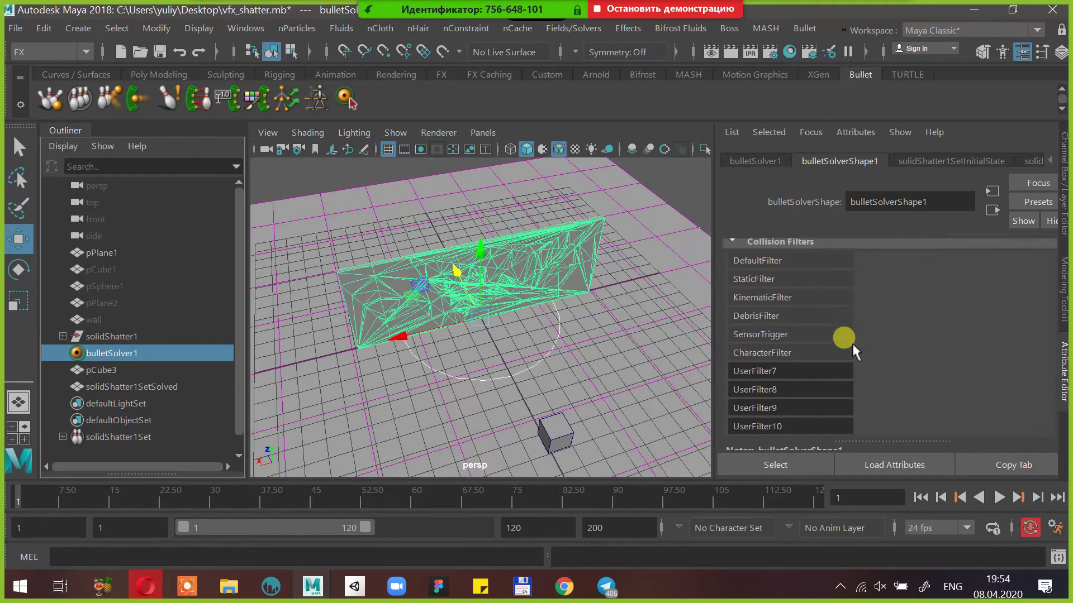
pyautogui.scroll(8, 851, 341)
pyautogui.scroll(5, 851, 342)
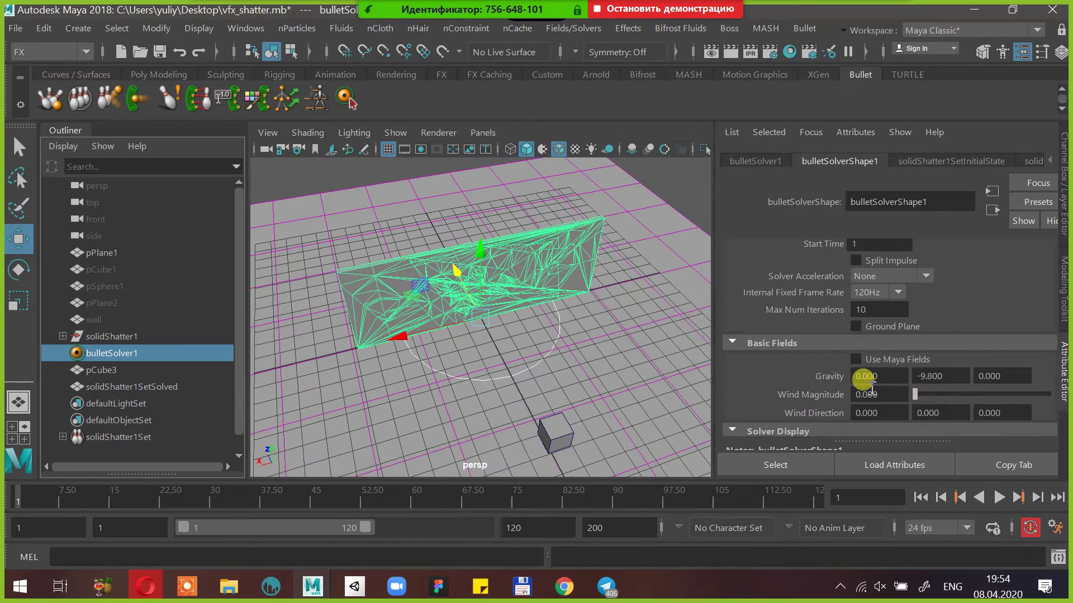
pyautogui.scroll(1, 957, 308)
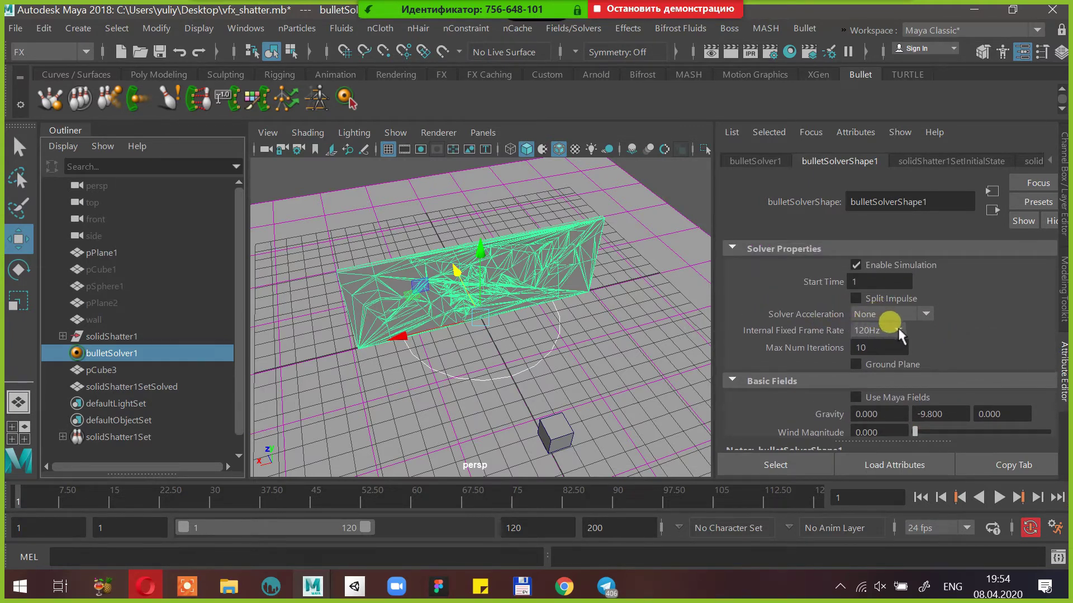
# Set the Collision Shape Type in solidShatter1SetInitialState's Collision Attributes to hull
pyautogui.click(908, 161)
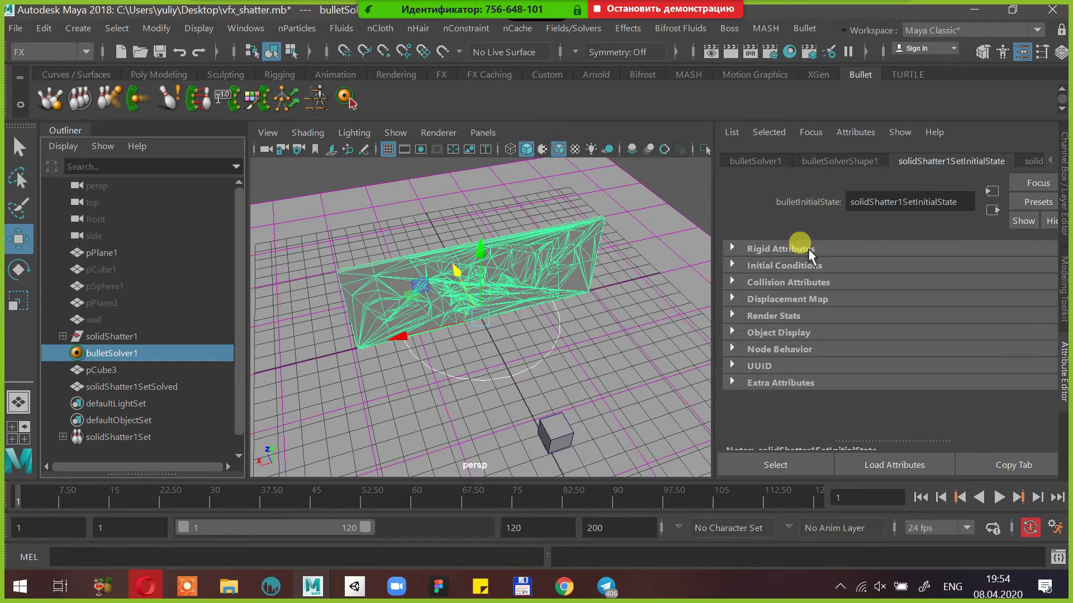
pyautogui.click(1028, 162)
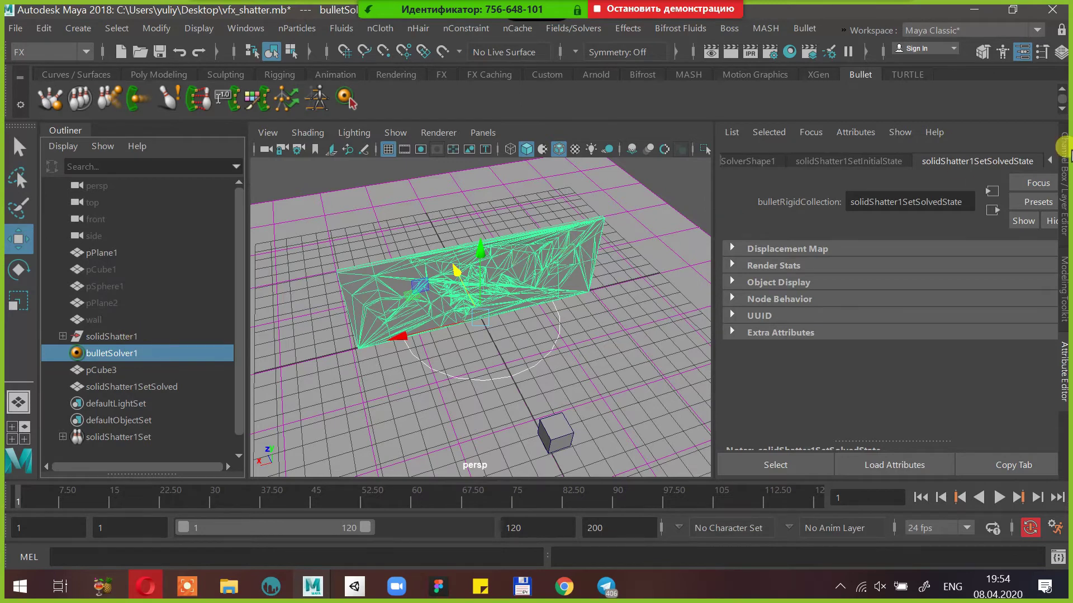
pyautogui.click(870, 162)
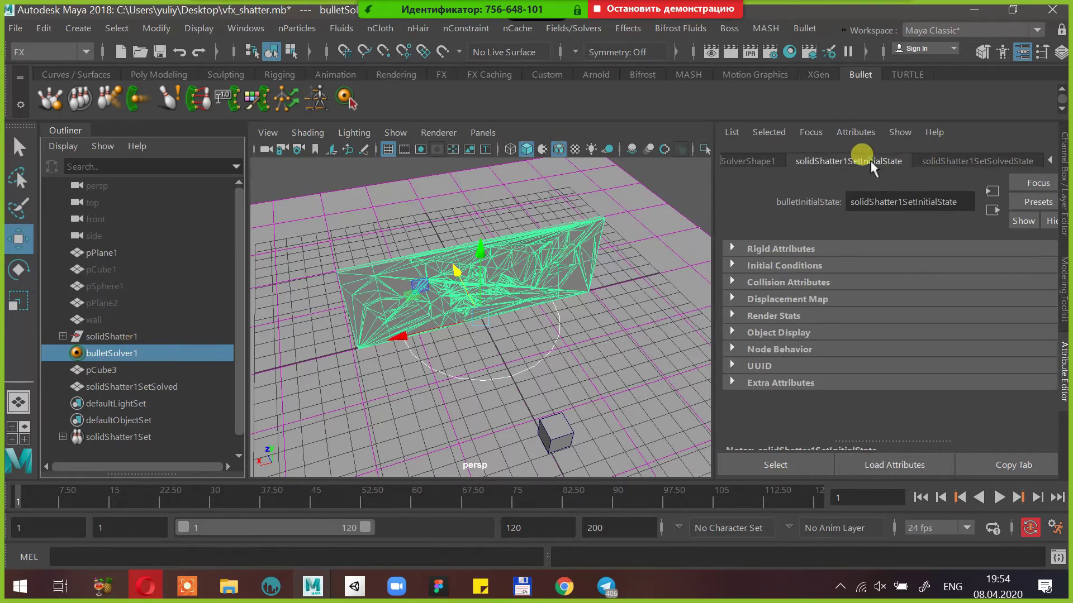
pyautogui.click(790, 247)
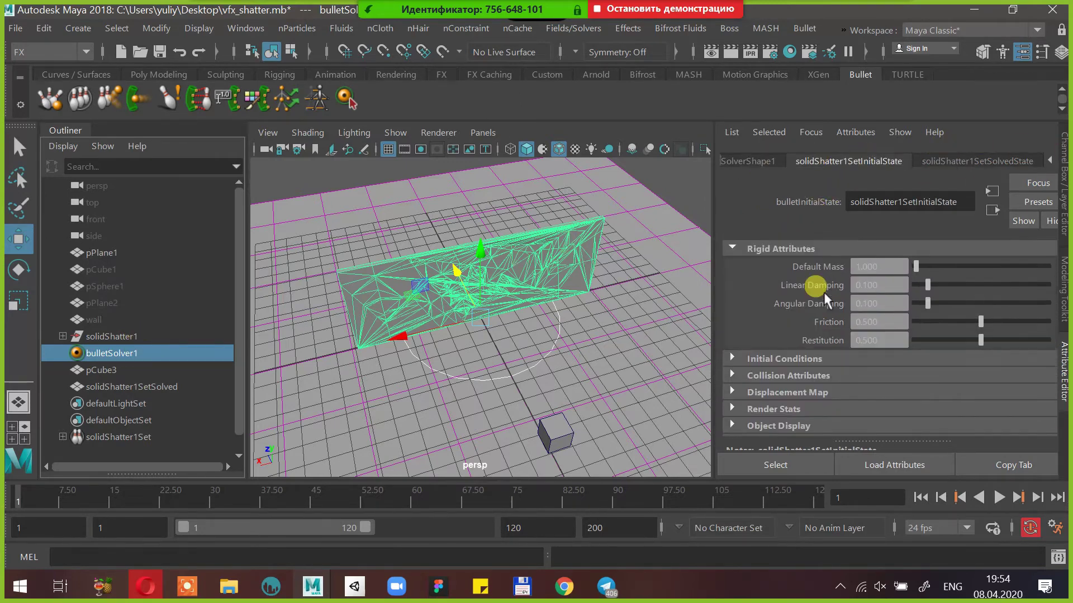
pyautogui.scroll(-2, 824, 292)
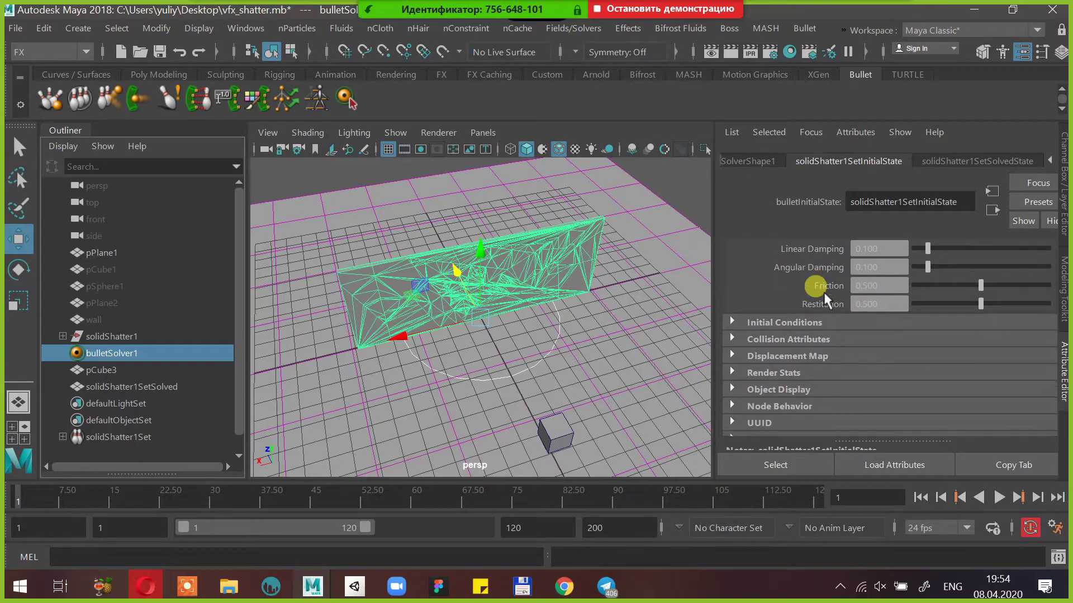
pyautogui.click(800, 338)
pyautogui.scroll(-5, 800, 338)
pyautogui.scroll(1, 801, 338)
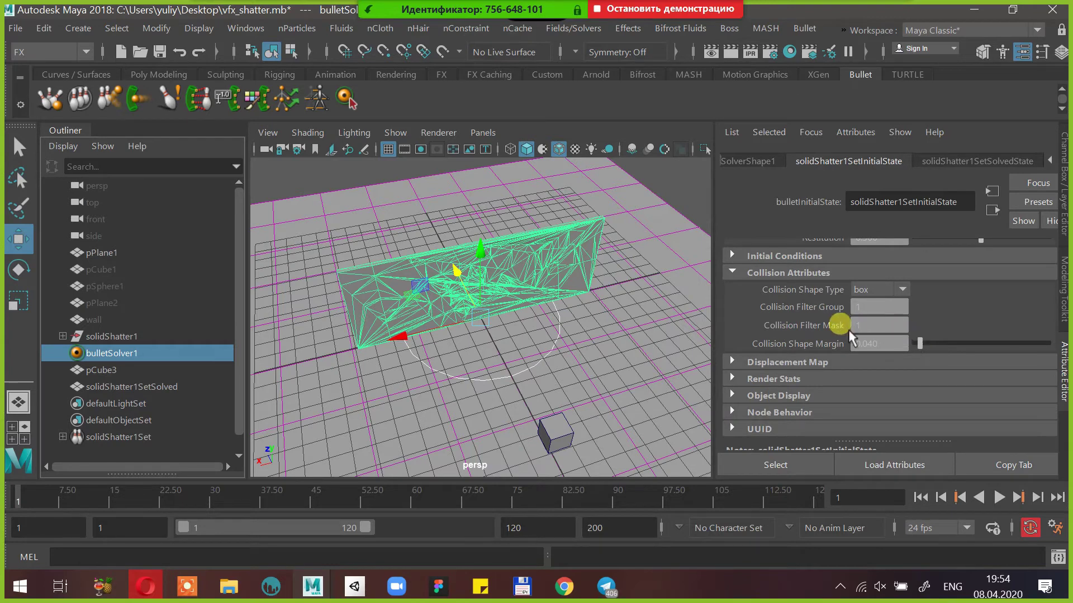
pyautogui.click(874, 288)
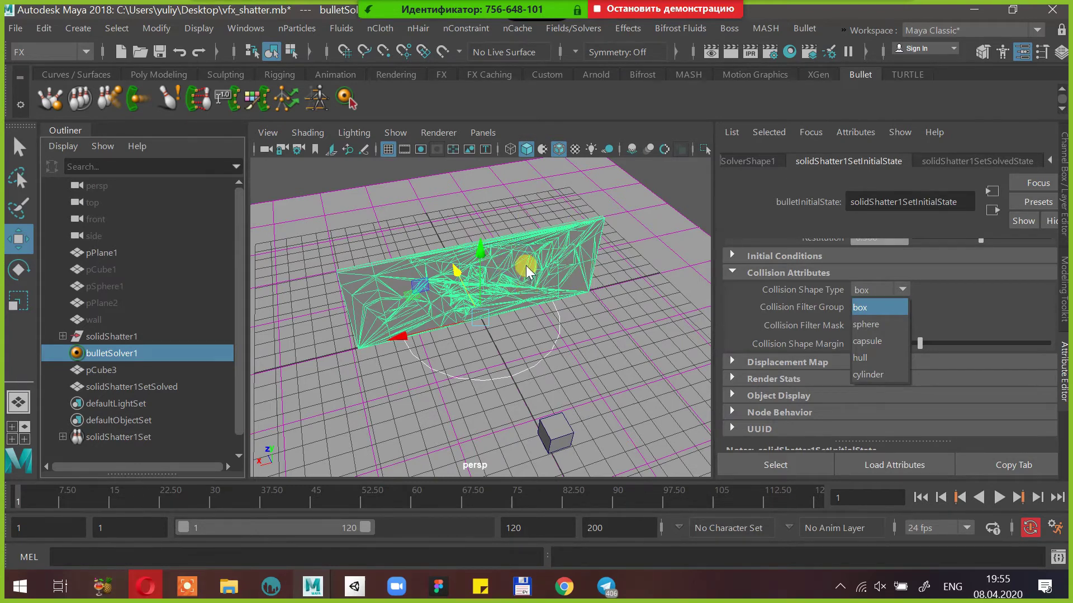
pyautogui.click(879, 357)
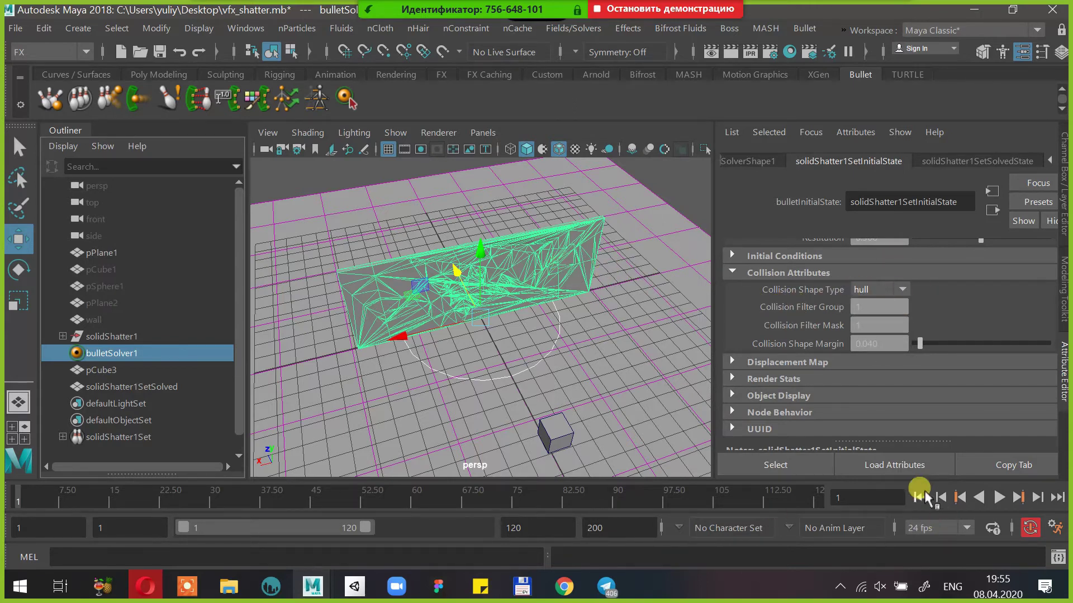
# Play the wall's simulation with the hull collision shape and return to the first frame
pyautogui.click(998, 499)
pyautogui.click(998, 497)
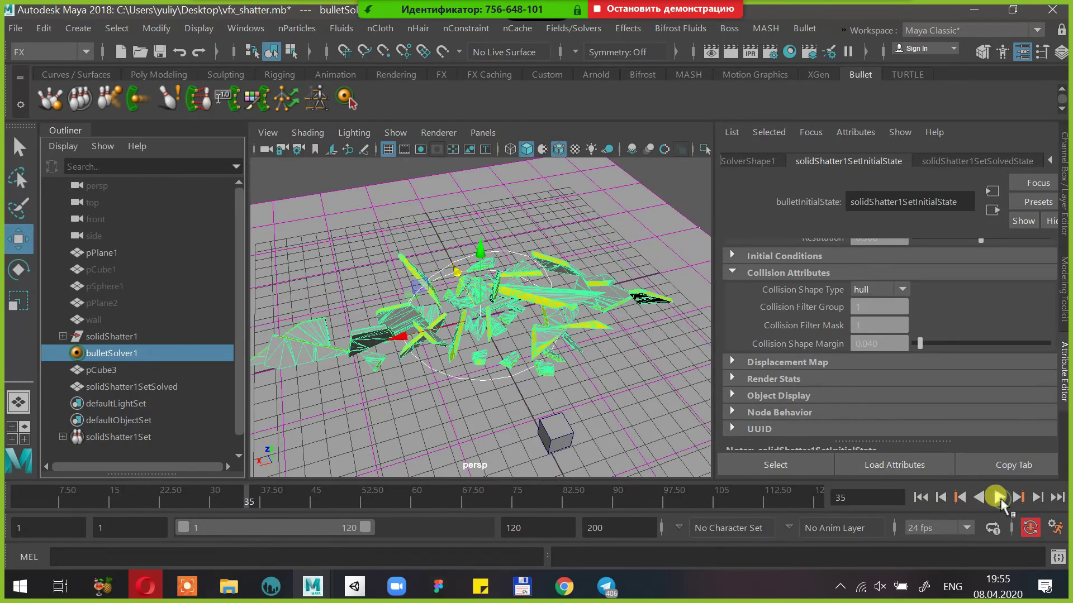
pyautogui.click(921, 498)
# Set the rigid set's Collision Shape Margin to 0, play the simulation and return to the first frame
pyautogui.moveTo(910, 335); pyautogui.dragTo(889, 351)
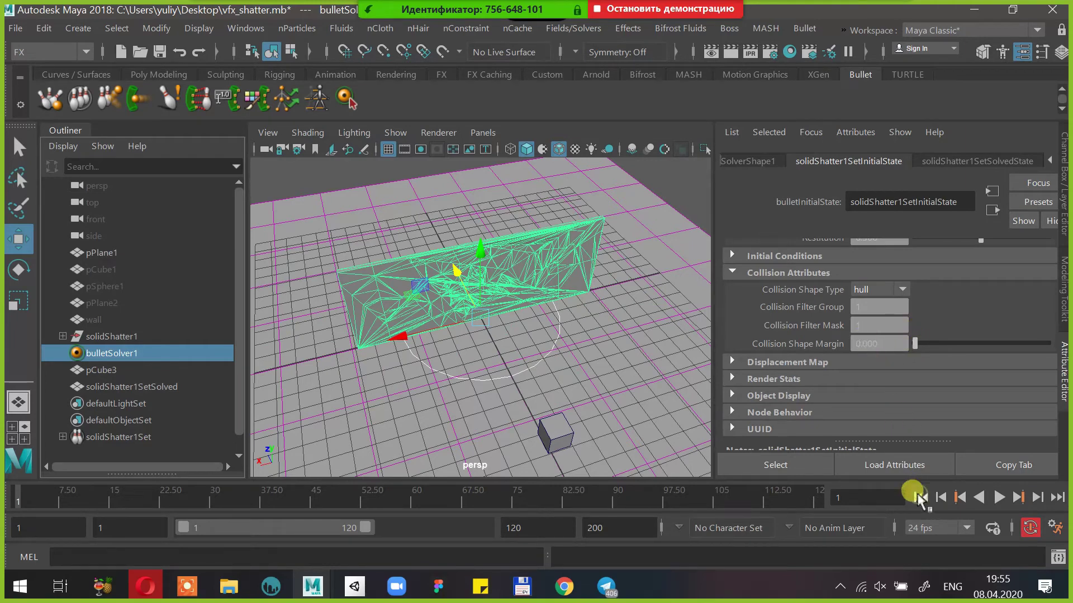
pyautogui.click(996, 497)
pyautogui.click(1003, 501)
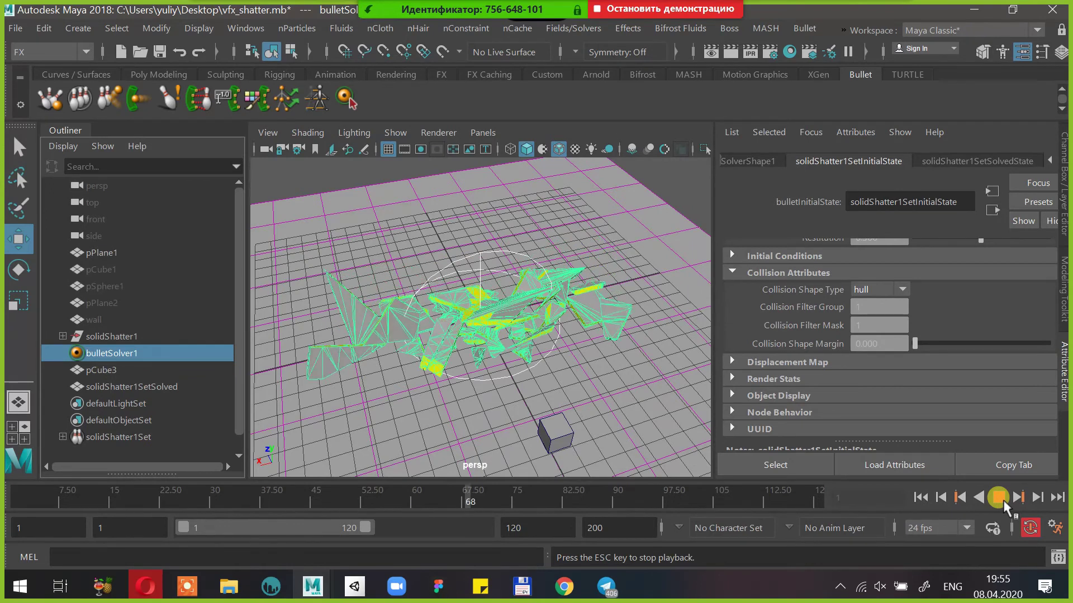
pyautogui.click(919, 499)
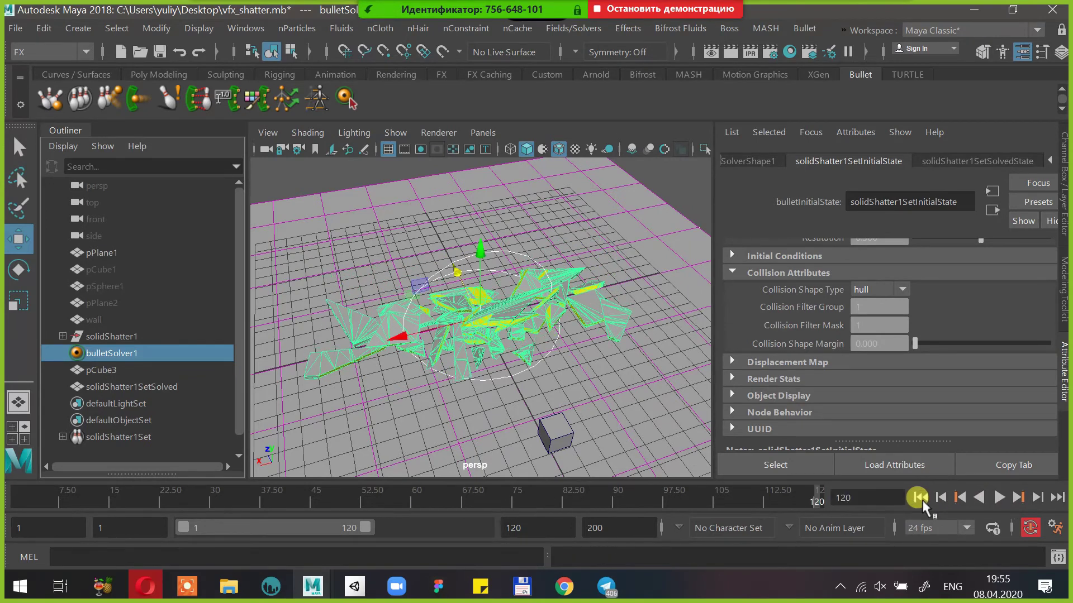
pyautogui.click(919, 499)
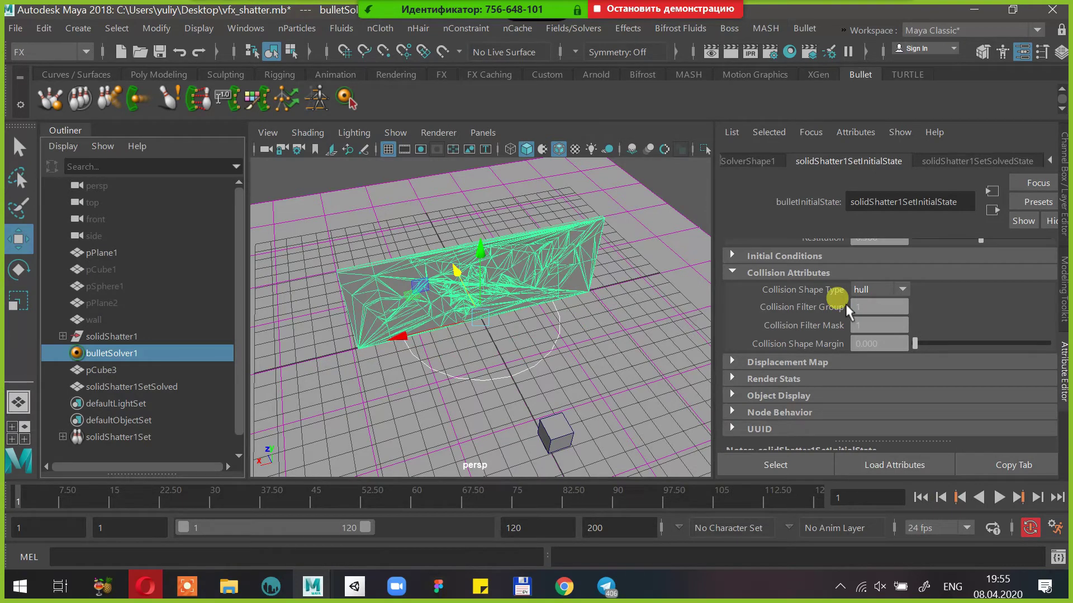
# Examine the rigid set's Displacement Map settings, accepting continued muting in the conference audio feedback dialog
pyautogui.click(811, 362)
pyautogui.scroll(-5, 809, 347)
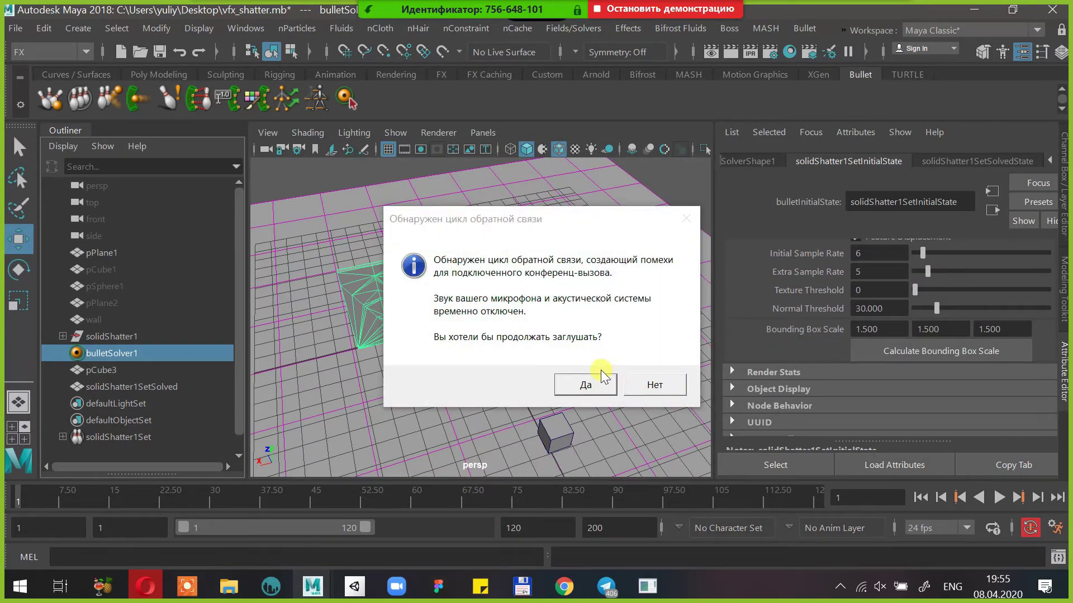
pyautogui.click(597, 384)
pyautogui.click(859, 309)
pyautogui.scroll(3, 859, 308)
pyautogui.scroll(4, 859, 308)
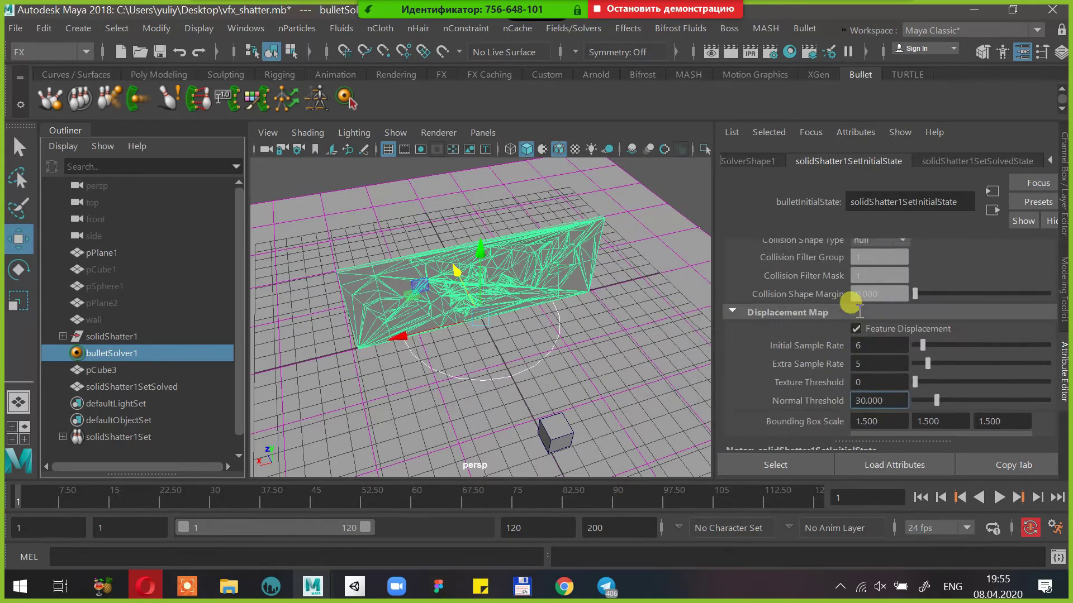
# Enable Glue Shapes in the rigid set's Initial Conditions and play the simulation
pyautogui.click(811, 290)
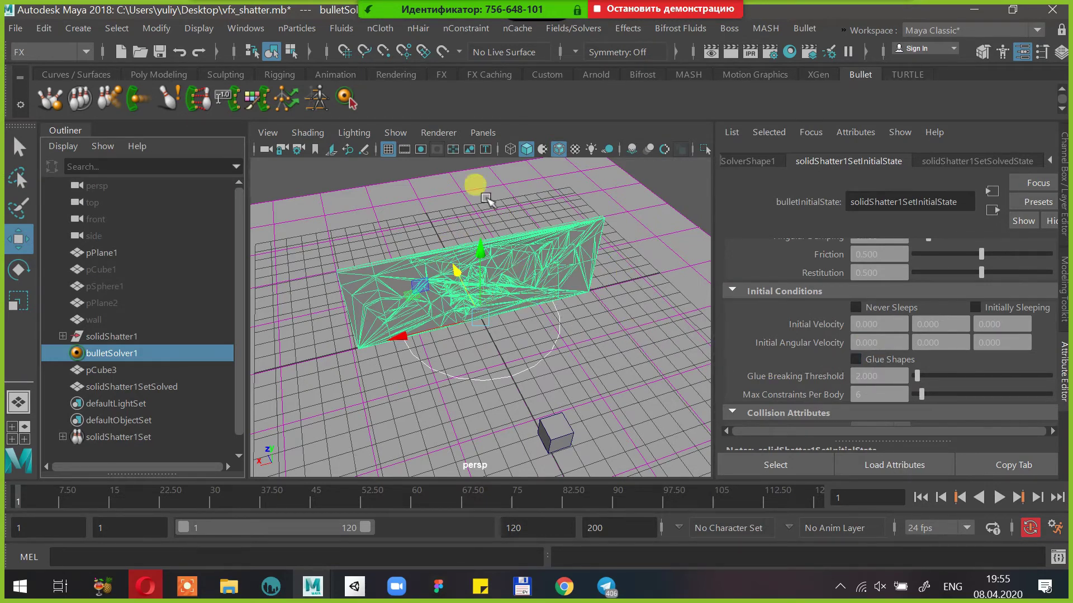
pyautogui.click(887, 357)
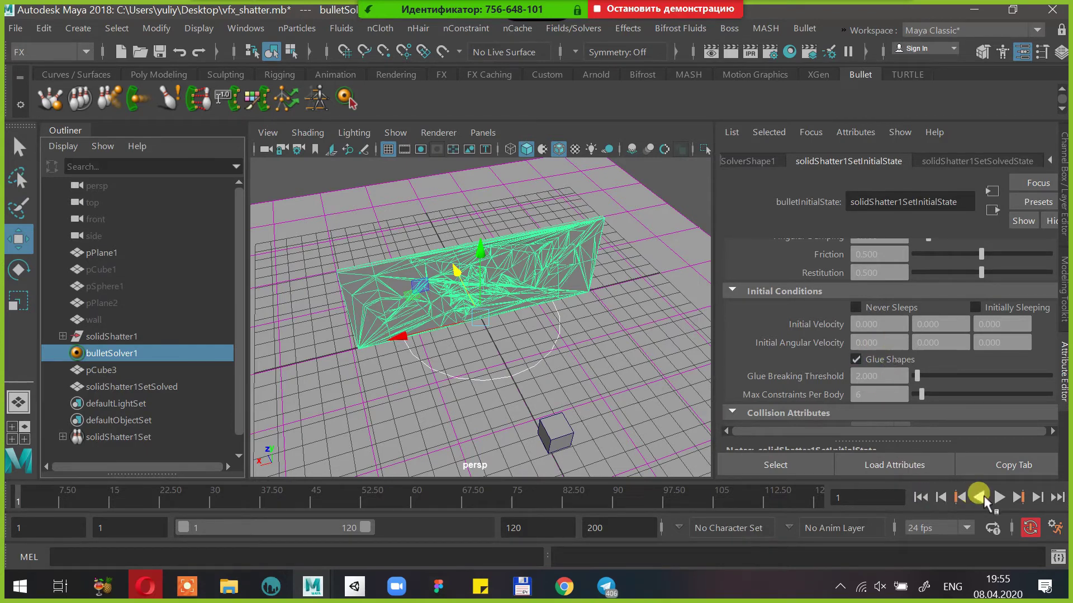
pyautogui.click(1000, 499)
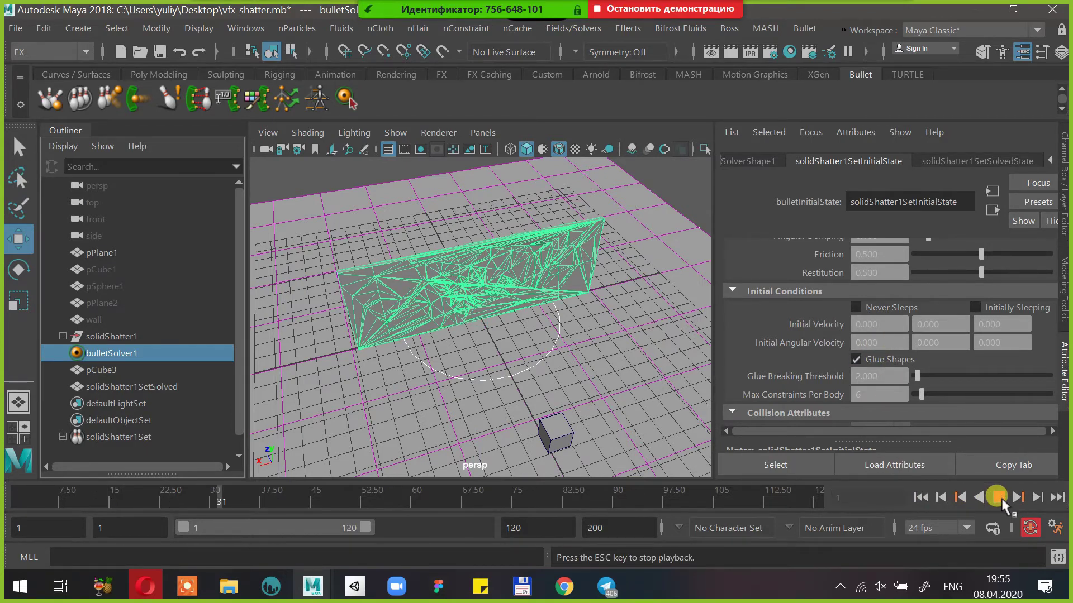
pyautogui.click(999, 497)
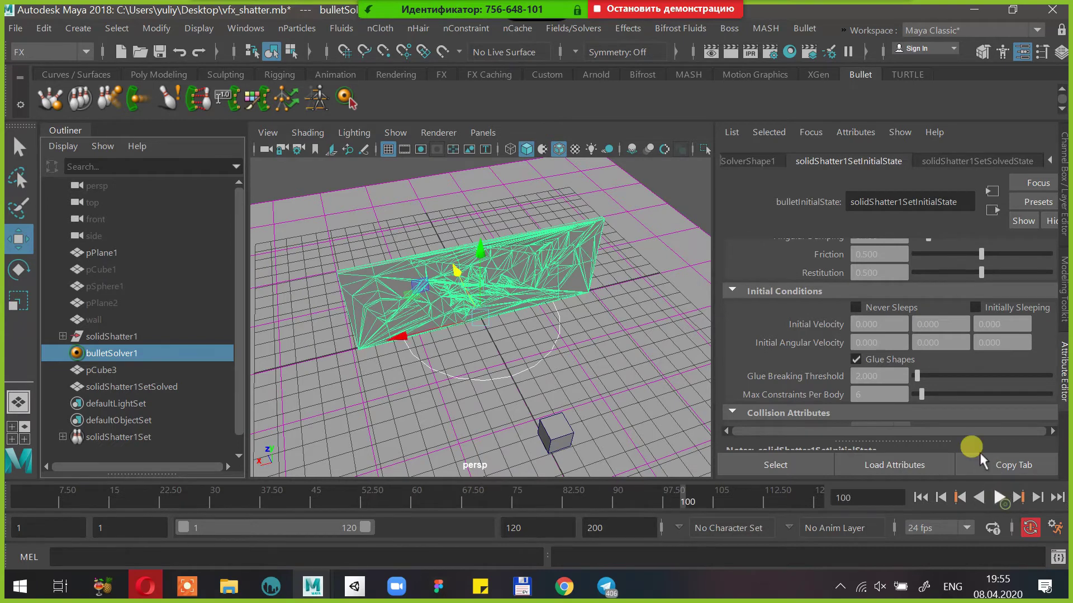
# Try a Glue Breaking Threshold of 10 for the wall's shards and play the simulation from the first frame
pyautogui.click(886, 376)
pyautogui.write('1')
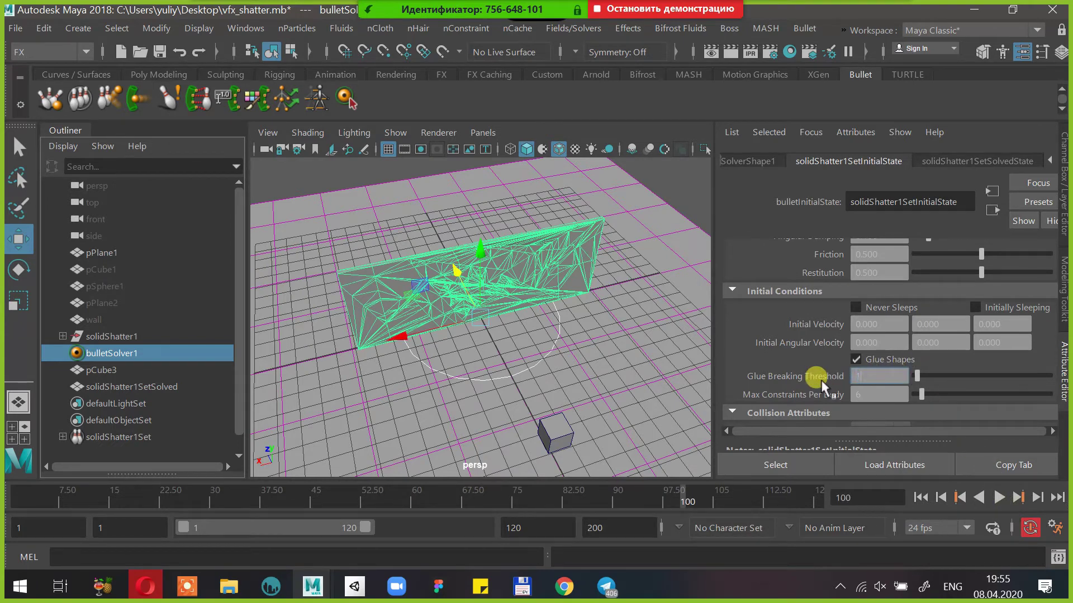
pyautogui.write('0')
pyautogui.press('Return')
pyautogui.click(920, 497)
pyautogui.click(999, 497)
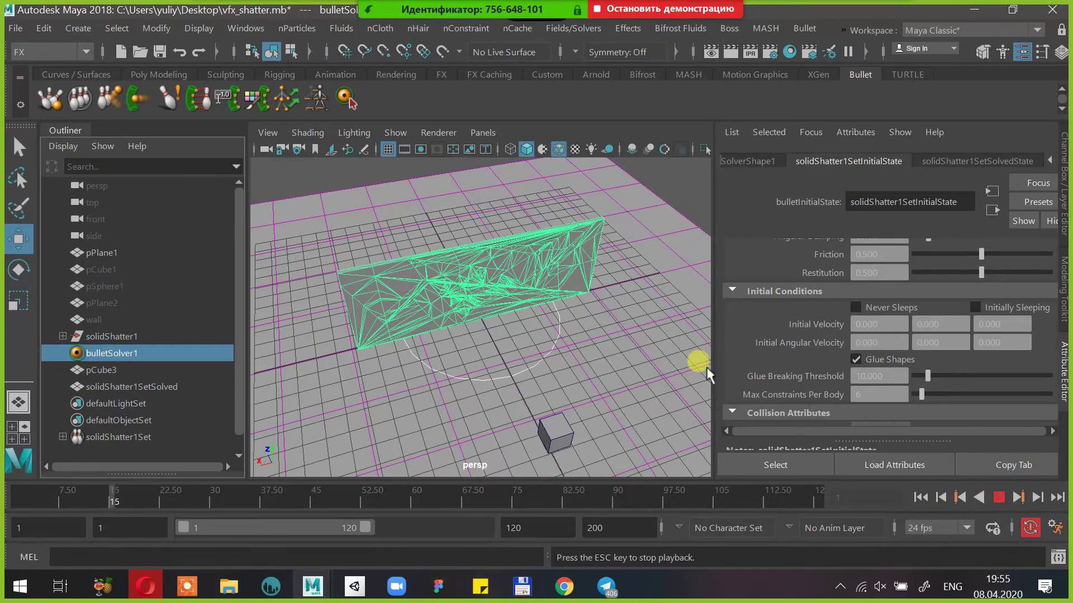
pyautogui.click(999, 498)
# Set the Glue Breaking Threshold to 2 and play the simulation from the first frame
pyautogui.click(893, 381)
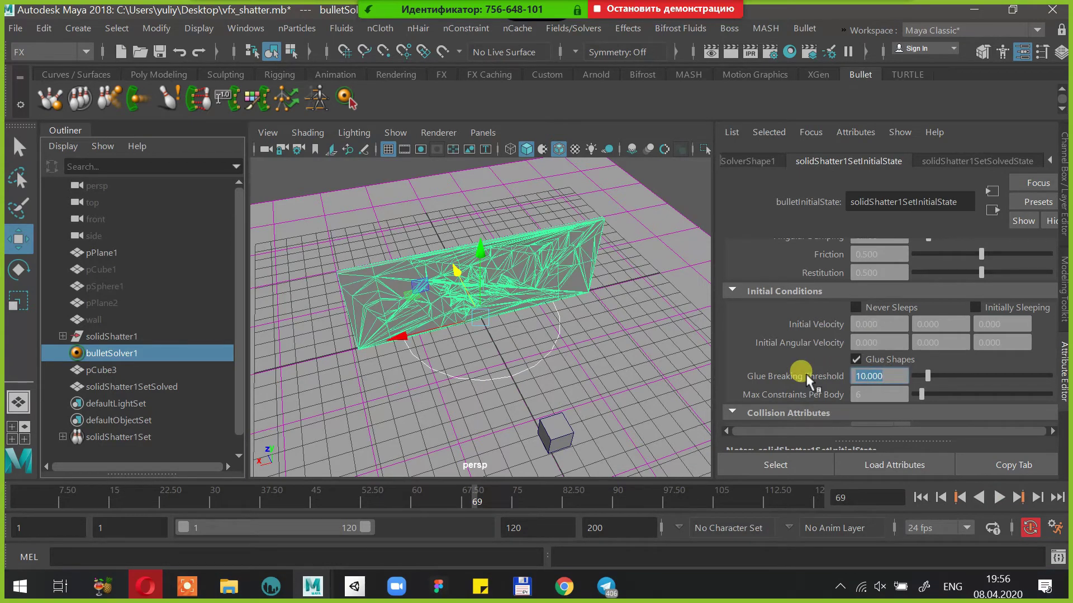
pyautogui.write('2')
pyautogui.press('Return')
pyautogui.click(960, 497)
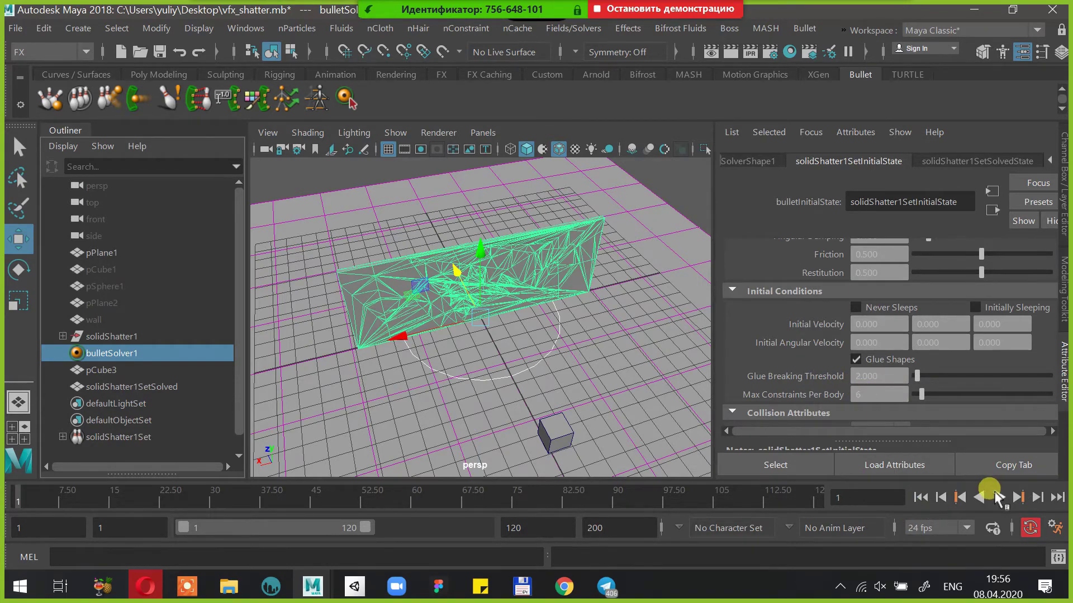
pyautogui.click(998, 497)
pyautogui.click(998, 496)
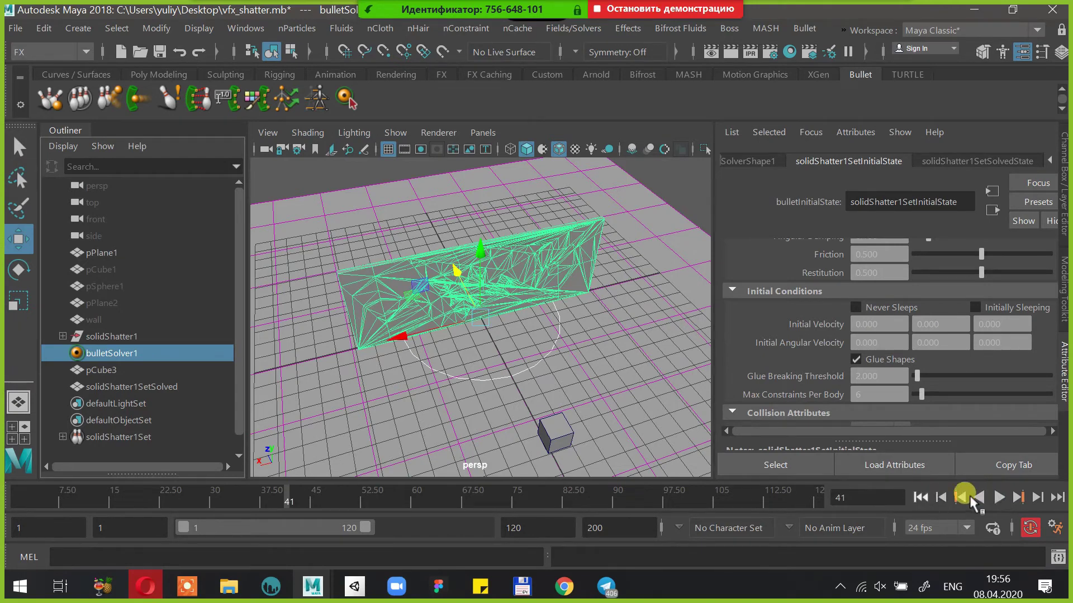
# Set the Time Slider playback speed to 24 fps x 1 and save the preferences
pyautogui.click(1054, 526)
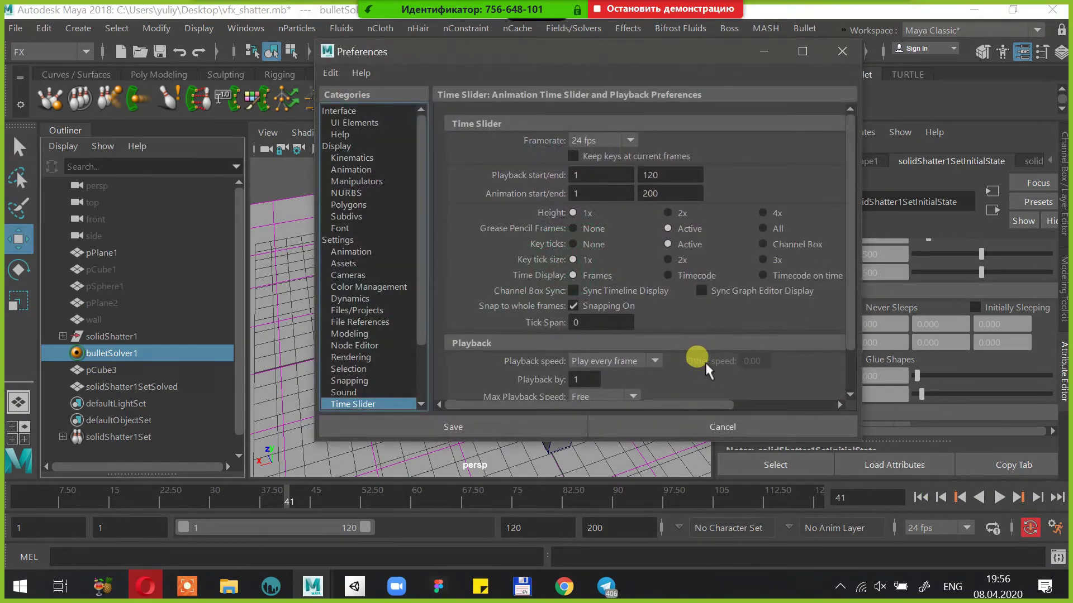
pyautogui.click(614, 361)
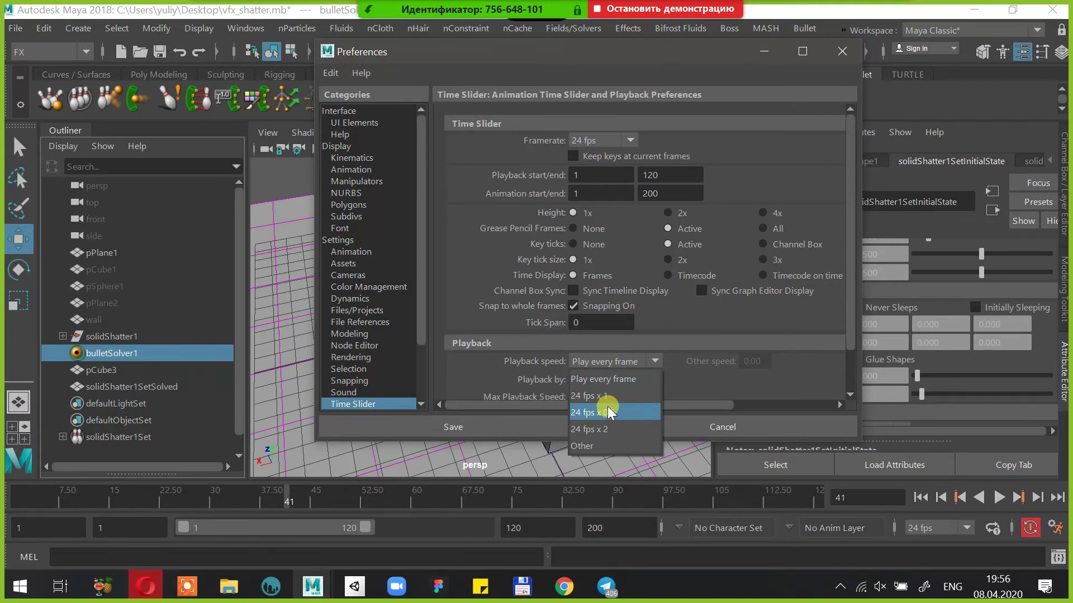
pyautogui.click(594, 391)
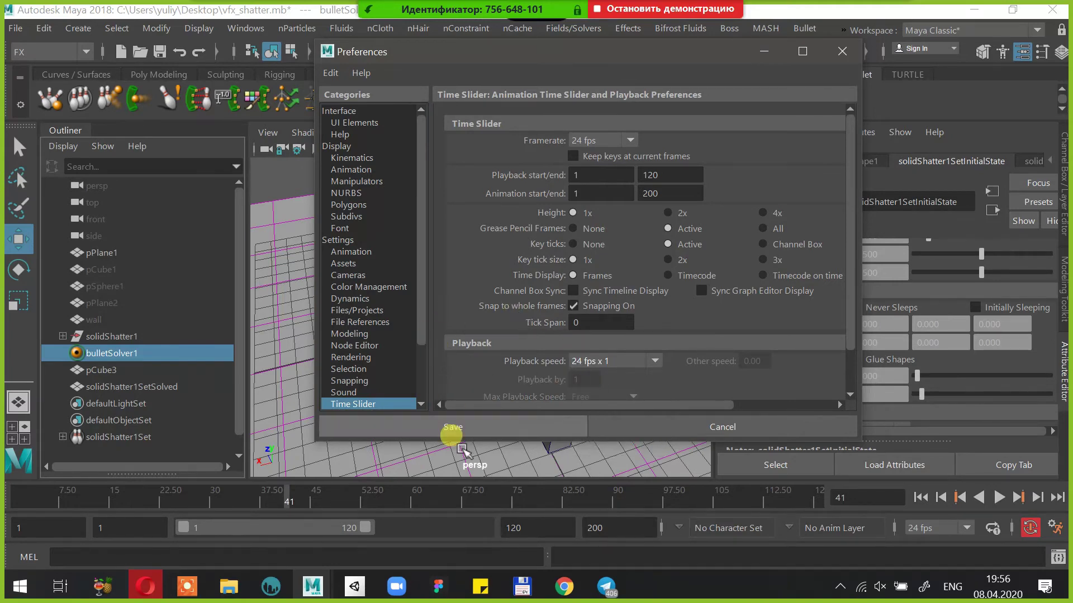
pyautogui.click(437, 428)
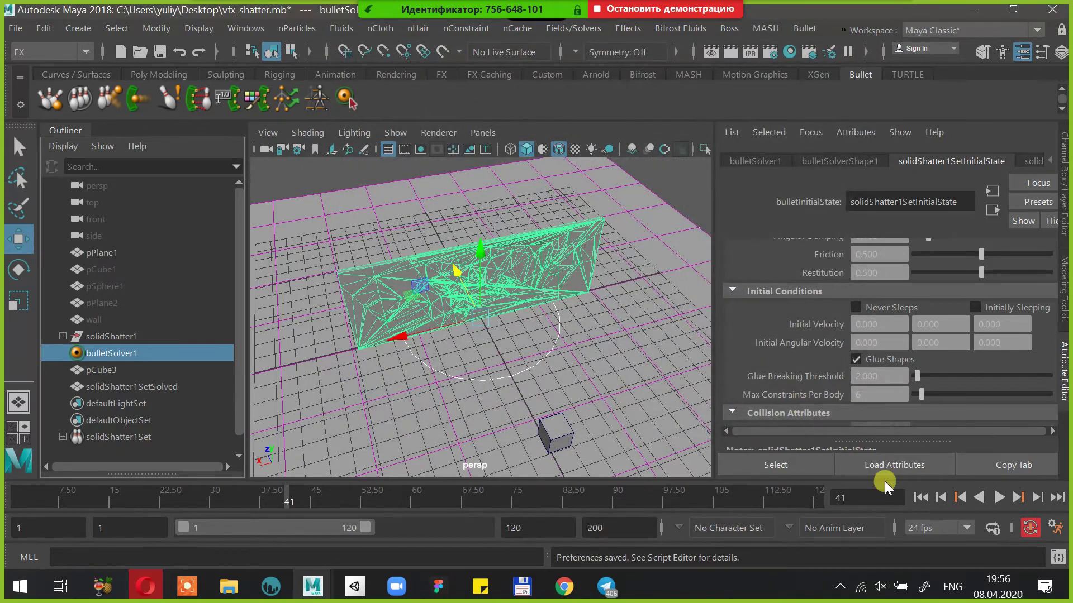
# Play the glued wall's simulation from the first frame at the 24 fps x 1 playback speed
pyautogui.click(921, 497)
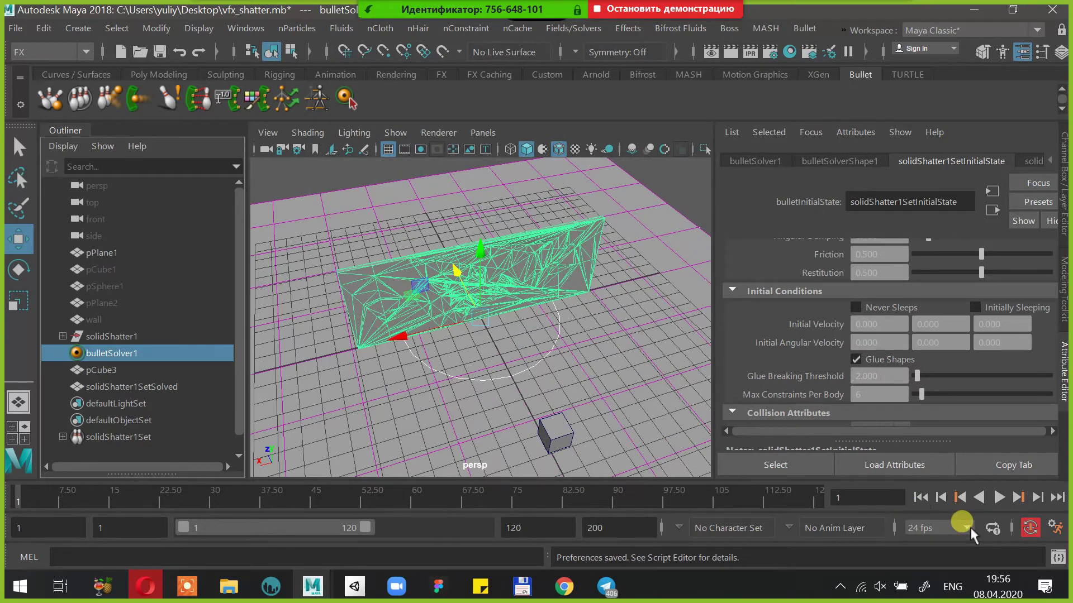
pyautogui.click(999, 498)
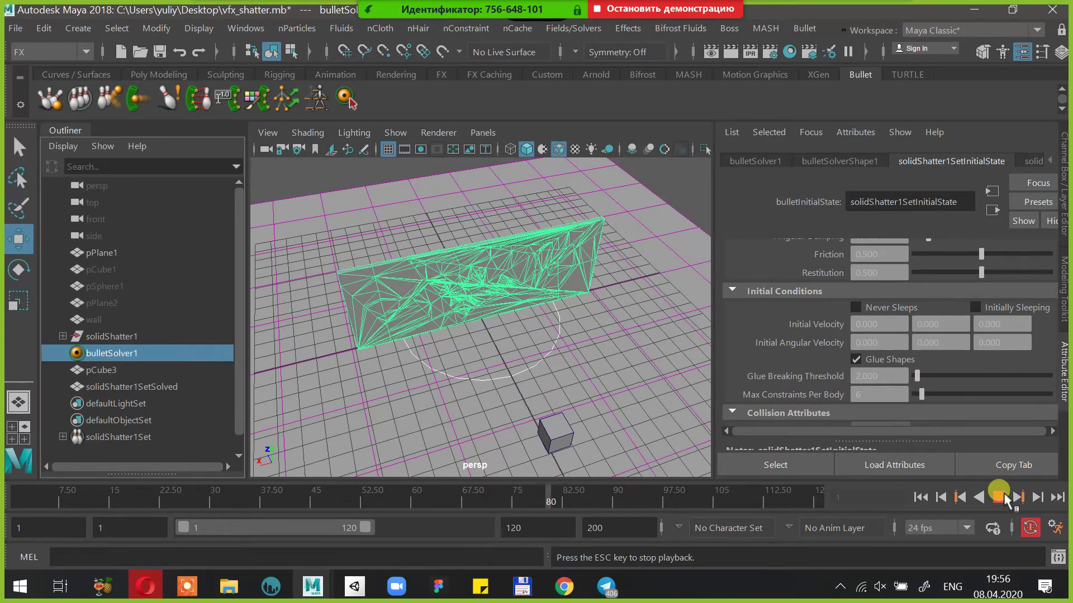
pyautogui.click(999, 497)
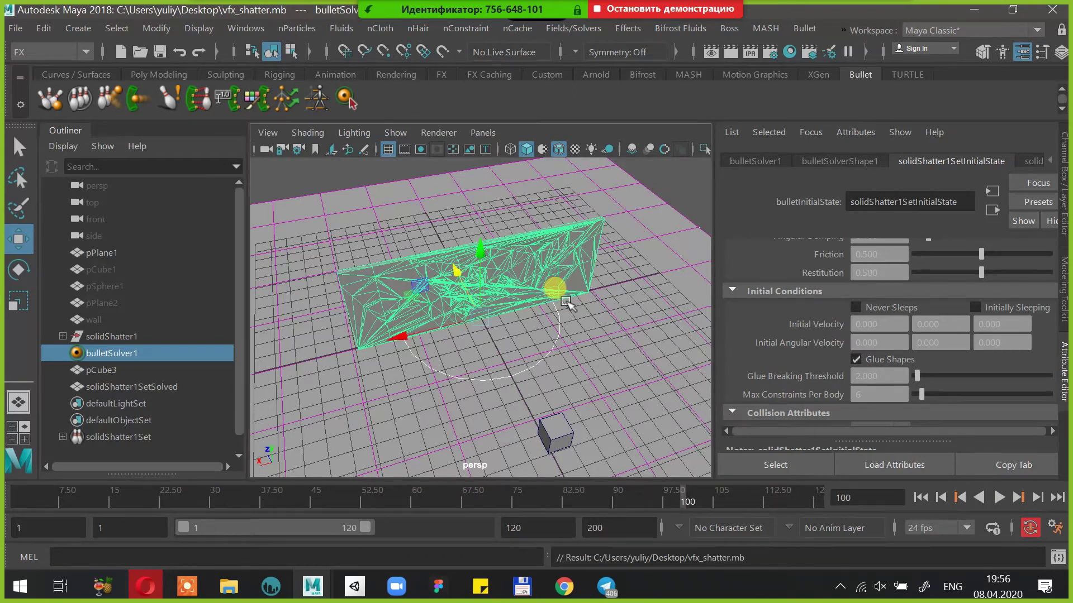
# Delete the cube pCube3 in front of the wall and create a polygon sphere
pyautogui.keyDown('alt'); pyautogui.moveTo(566, 301); pyautogui.dragTo(630, 275); pyautogui.keyUp('alt')
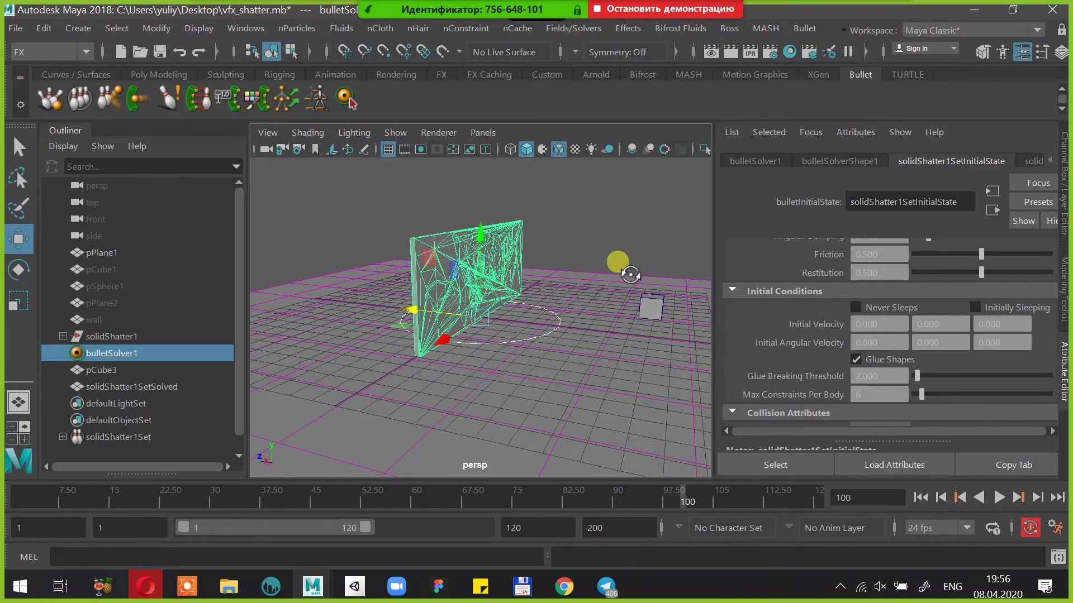
pyautogui.click(664, 304)
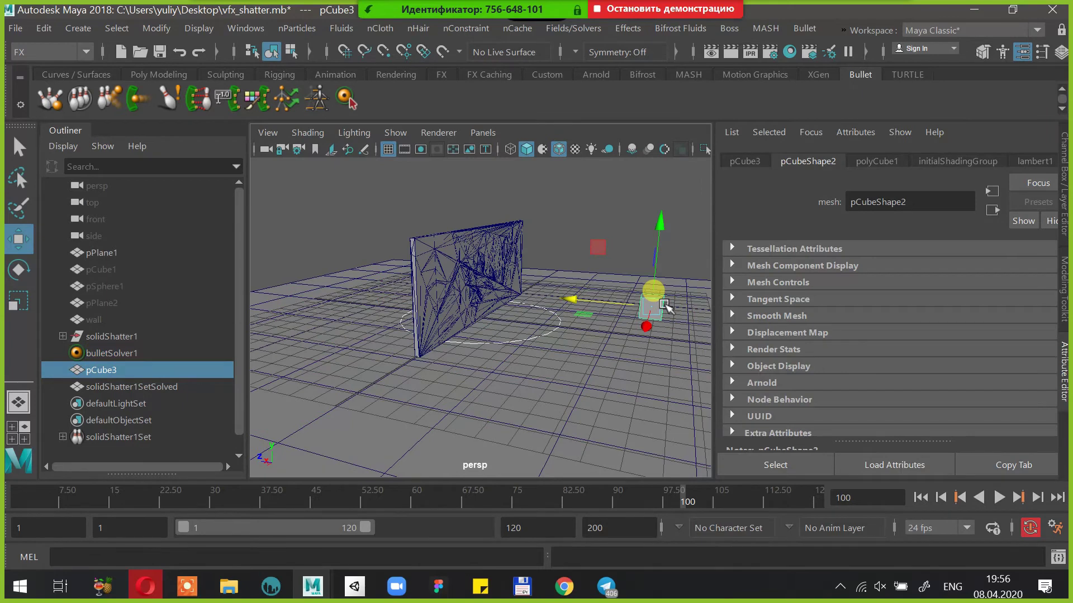
pyautogui.press('Delete')
pyautogui.click(158, 74)
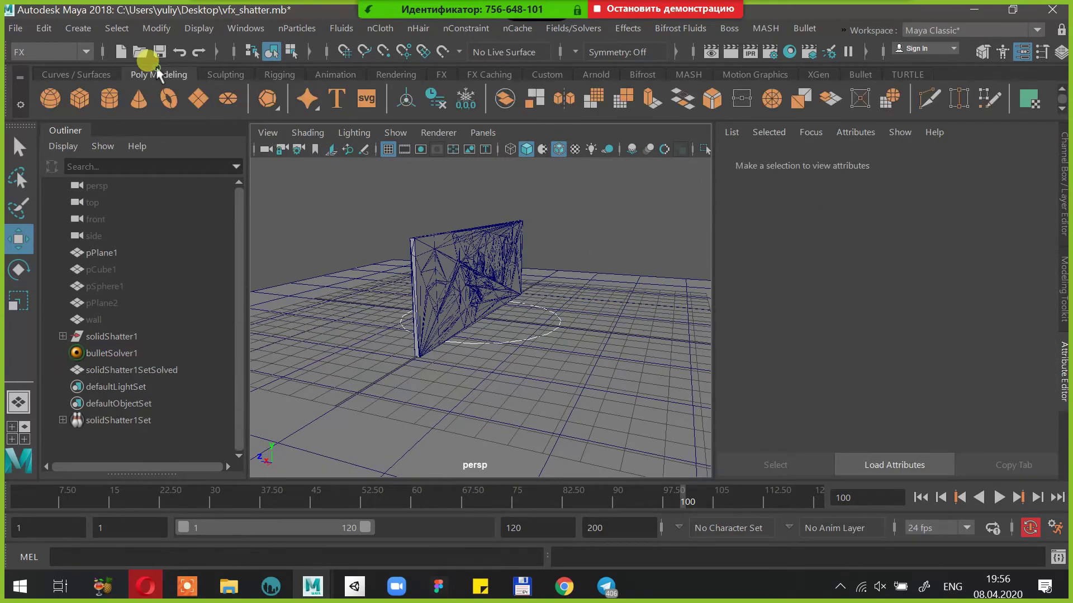
pyautogui.click(53, 105)
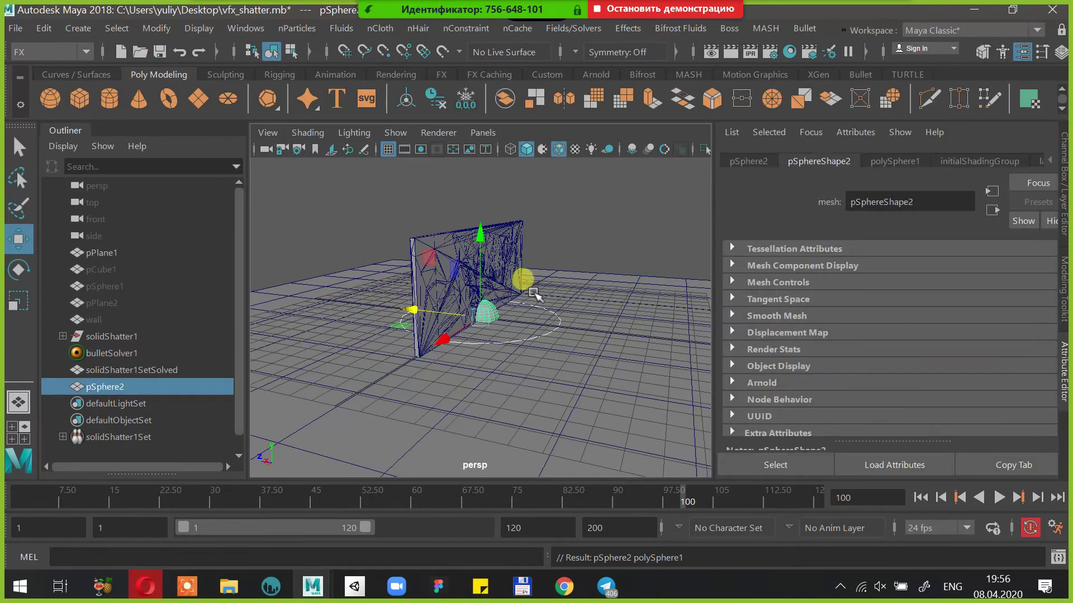
# Raise the sphere to about Y 2.4, move it away from the wall to about Z -9.4, and scale it uniformly to about 0.53
pyautogui.moveTo(479, 235); pyautogui.dragTo(479, 195)
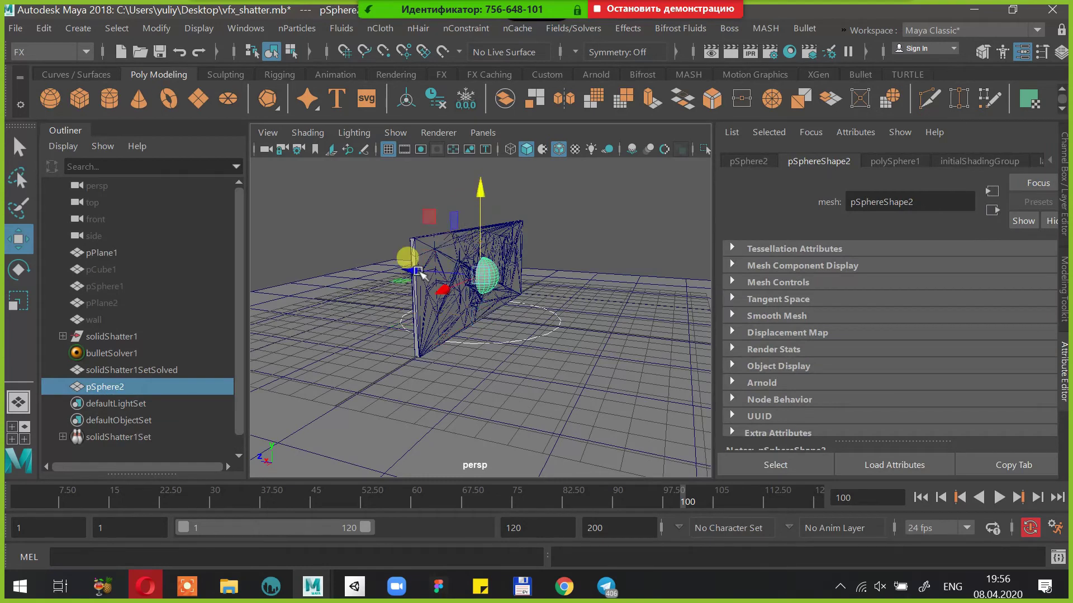
pyautogui.moveTo(404, 274); pyautogui.dragTo(638, 289)
pyautogui.press('r')
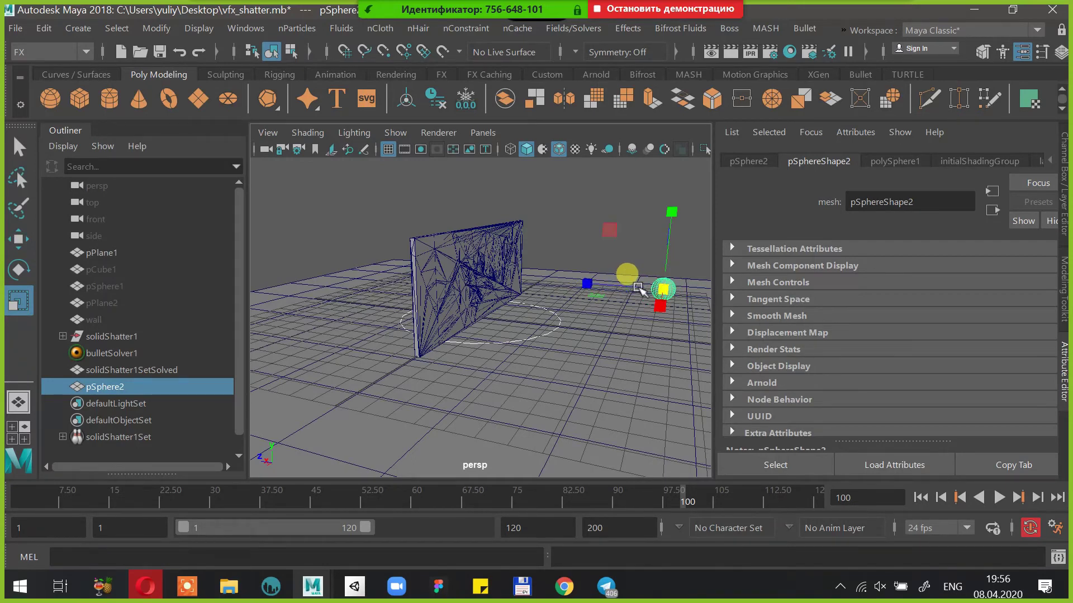
# Delete the sphere's construction history and make it a Bullet active rigid body
pyautogui.click(435, 98)
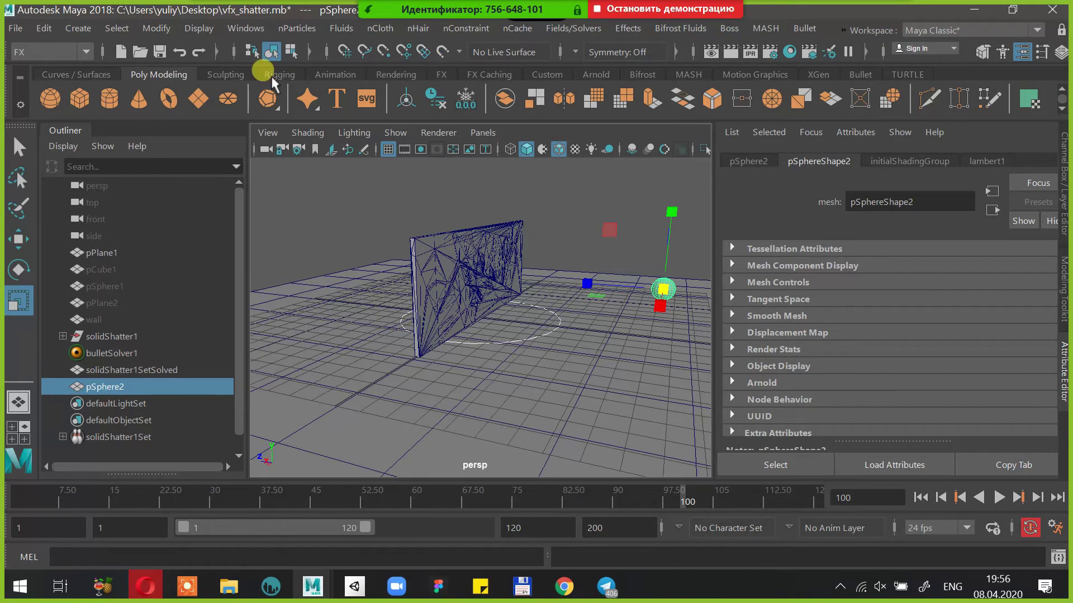
pyautogui.click(855, 76)
pyautogui.click(805, 28)
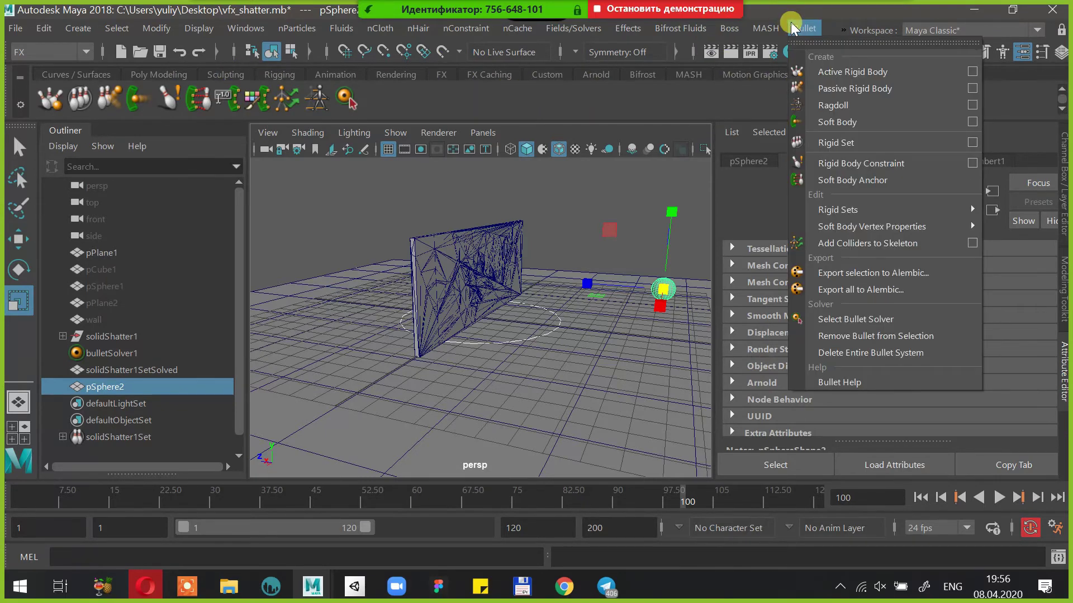
pyautogui.click(826, 72)
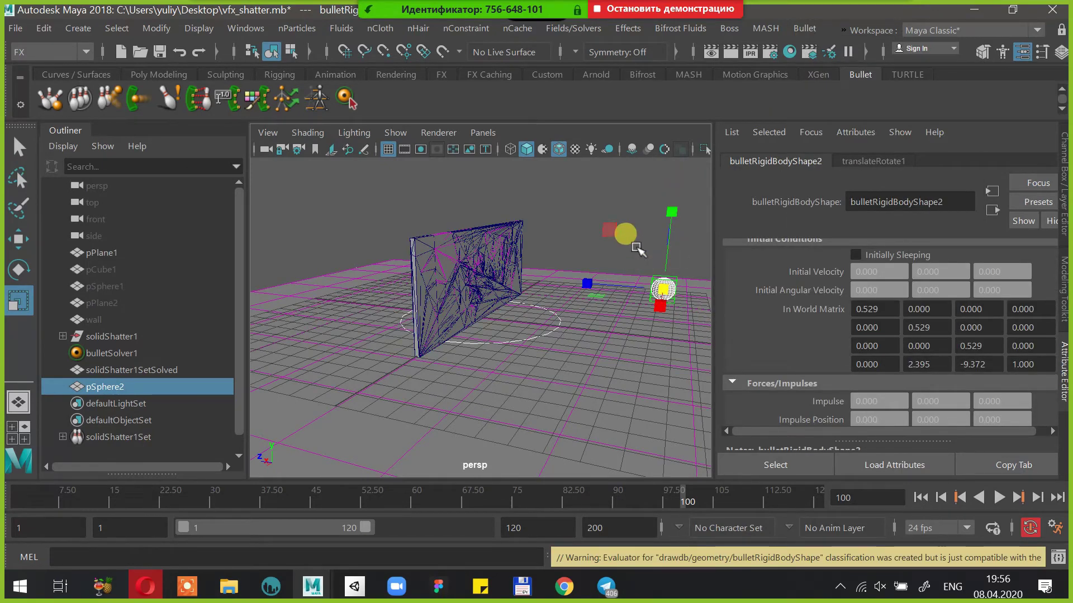
pyautogui.click(609, 229)
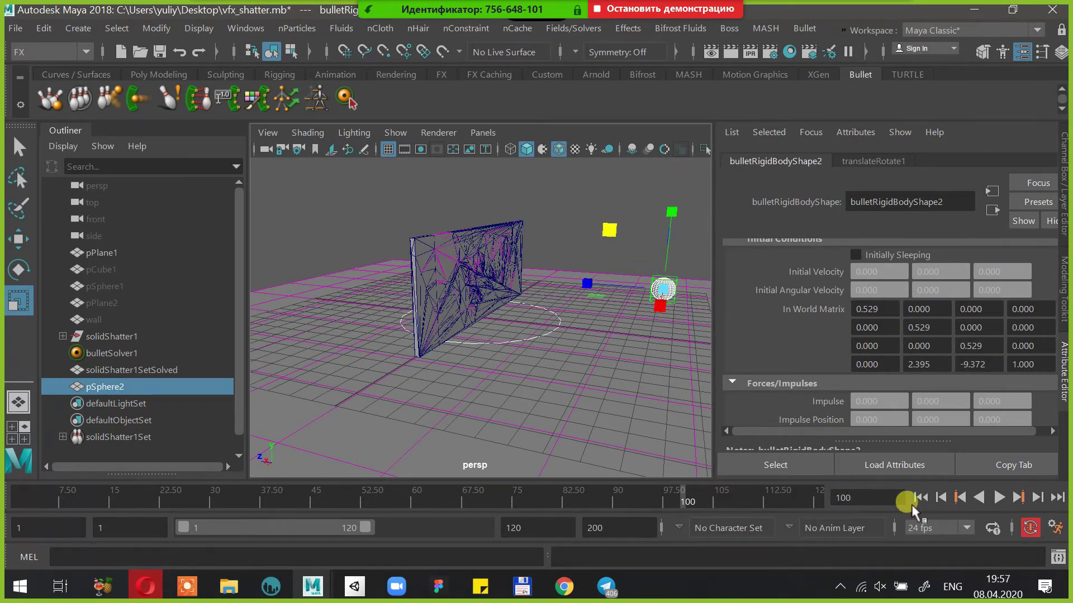
# Play the simulation with the sphere as a rigid body twice from the first frame and return to frame 1
pyautogui.click(919, 498)
pyautogui.click(999, 497)
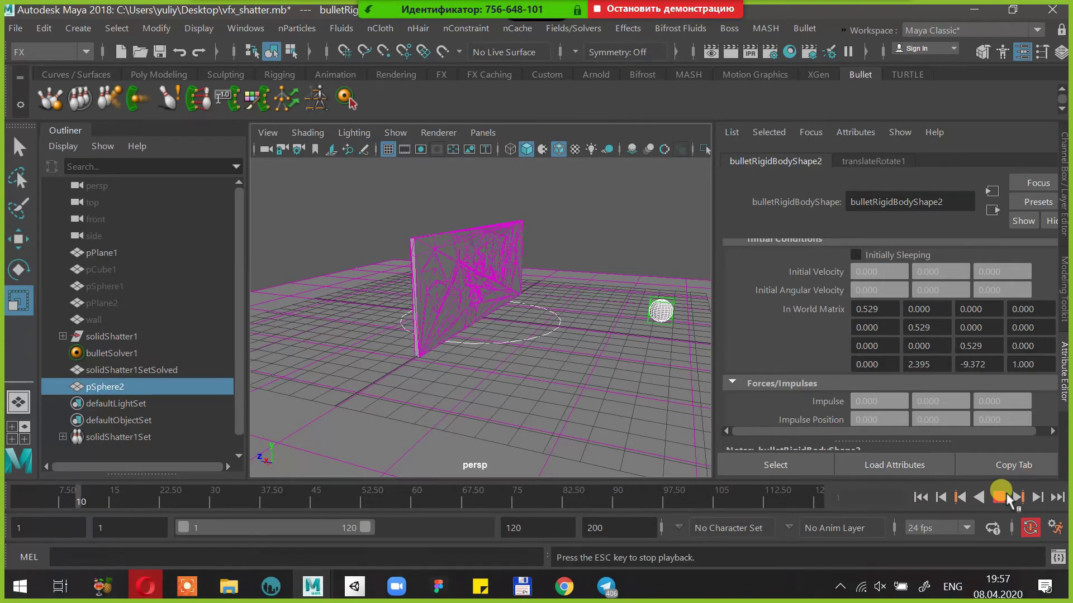
pyautogui.click(1009, 499)
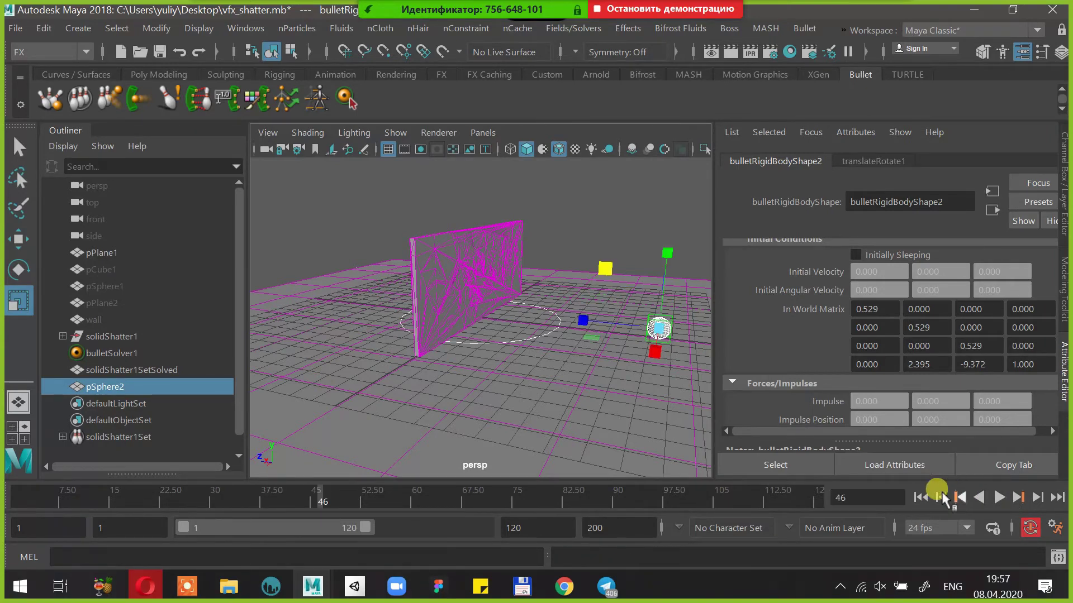
pyautogui.click(1000, 497)
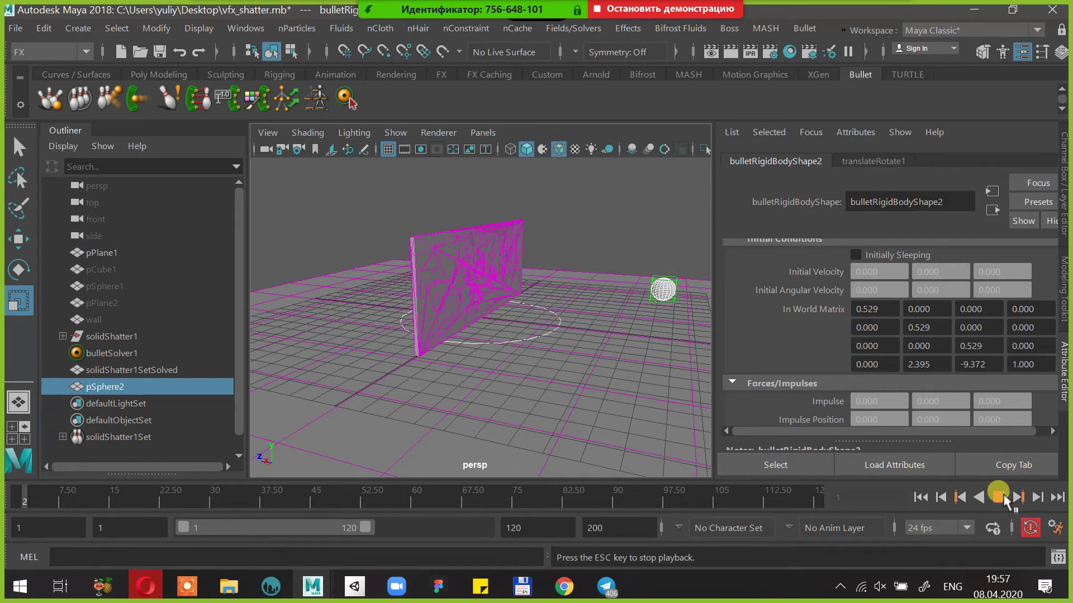
pyautogui.click(1004, 499)
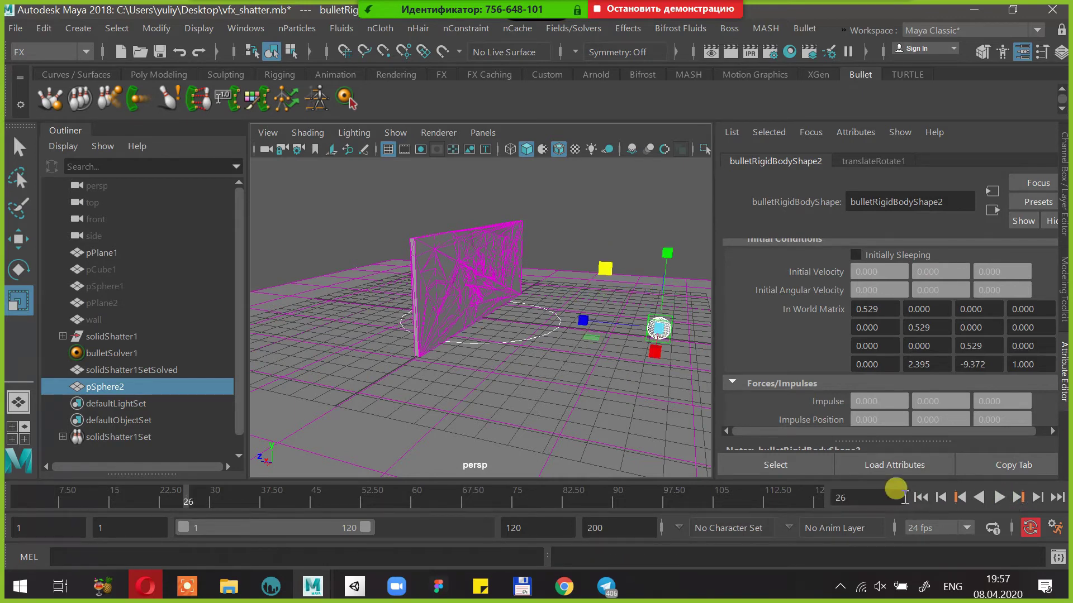
pyautogui.click(919, 497)
# Set the sphere's rigid body Impulse X to 10, play the simulation, and return to the first frame
pyautogui.scroll(-2, 899, 406)
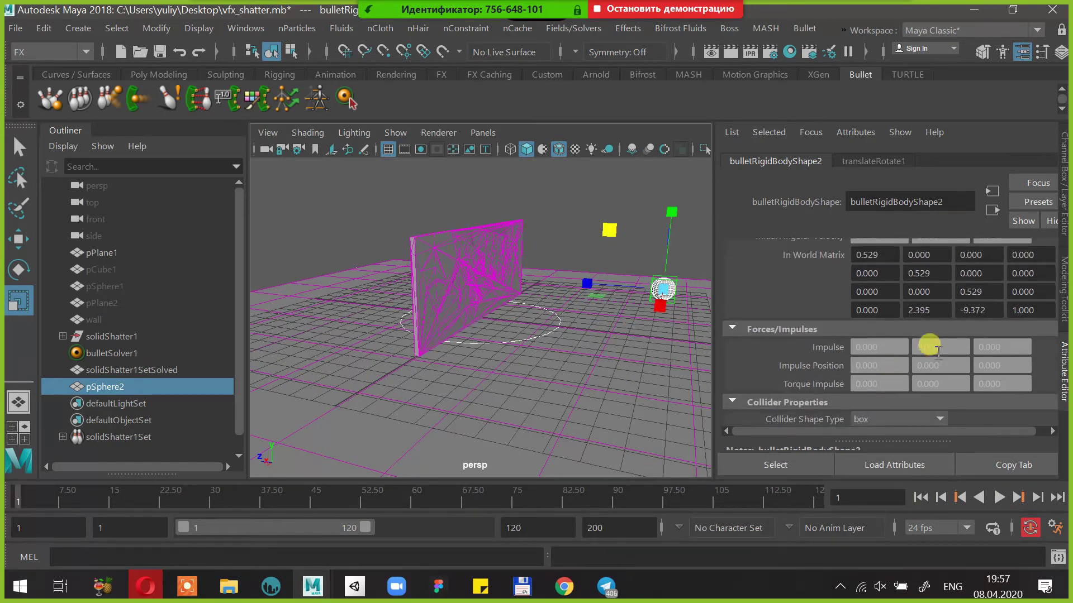
pyautogui.click(893, 347)
pyautogui.write('10')
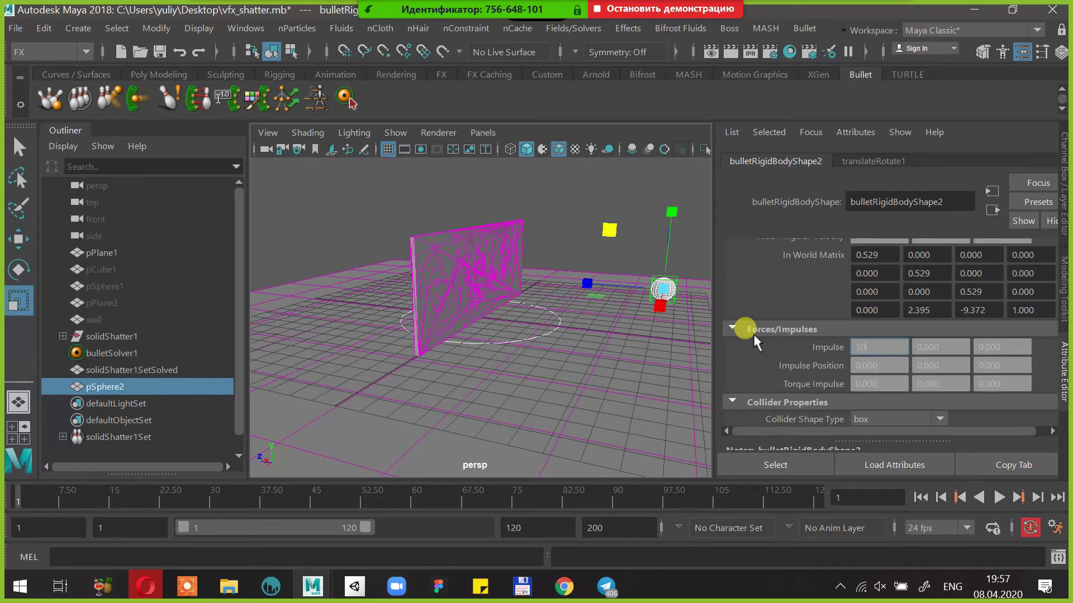
pyautogui.press('Return')
pyautogui.click(998, 497)
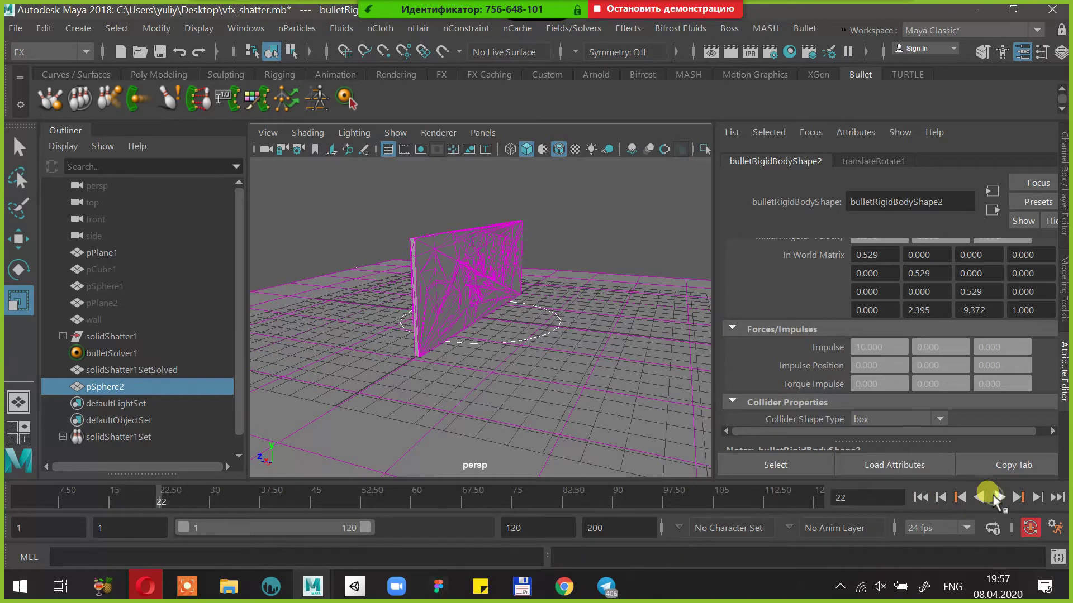
pyautogui.click(930, 497)
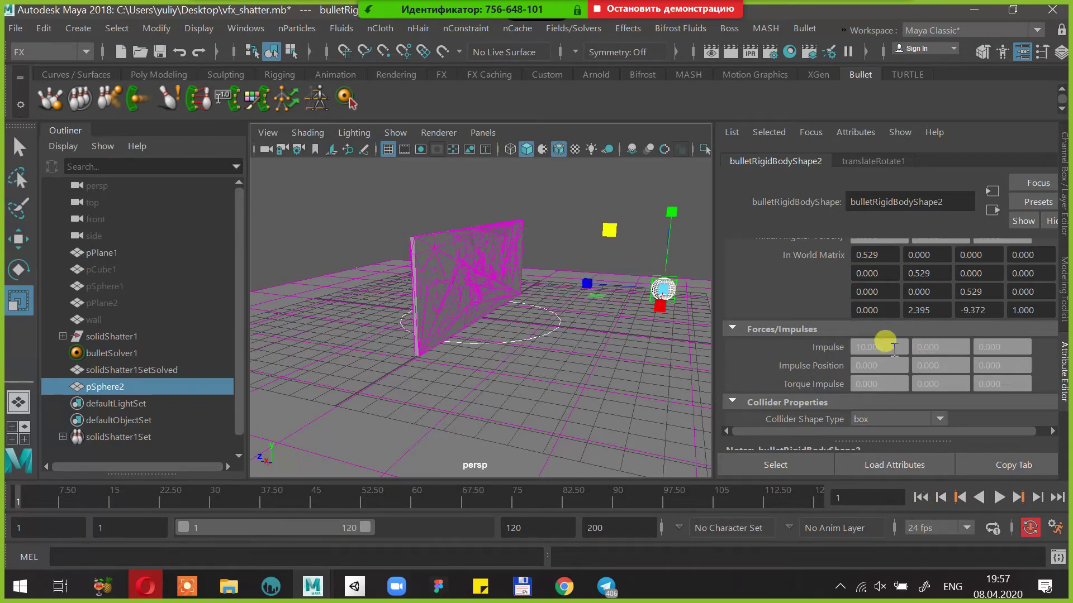
# Set the sphere's Impulse X to 0 and Impulse Z to 10, and play the simulation from the first frame
pyautogui.moveTo(894, 347); pyautogui.dragTo(745, 347)
pyautogui.write('0')
pyautogui.press('Tab')
pyautogui.press('Tab')
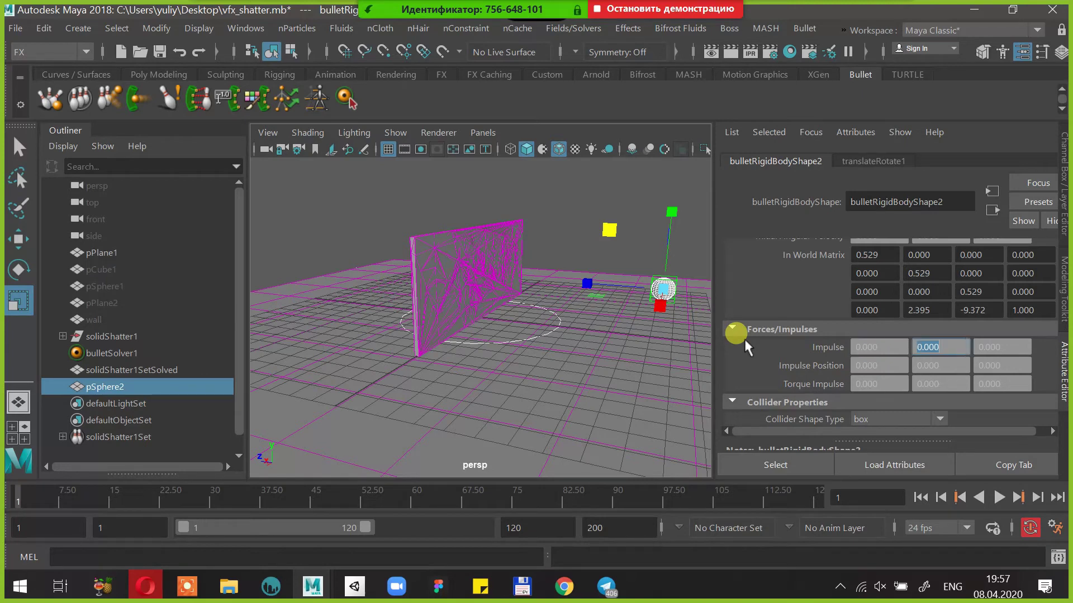
pyautogui.press('Return')
pyautogui.click(923, 496)
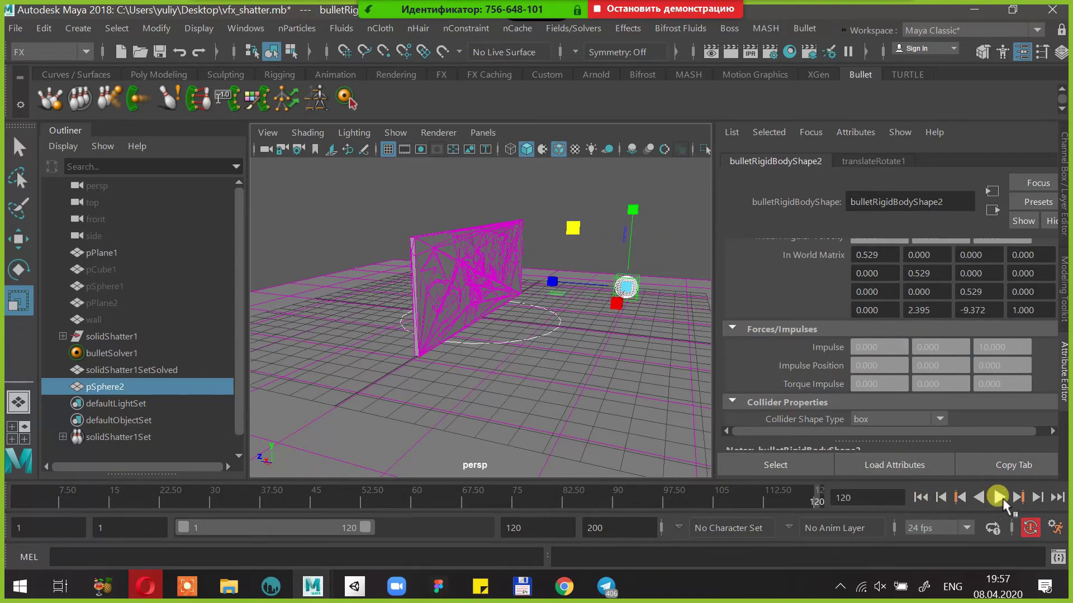
pyautogui.click(1000, 497)
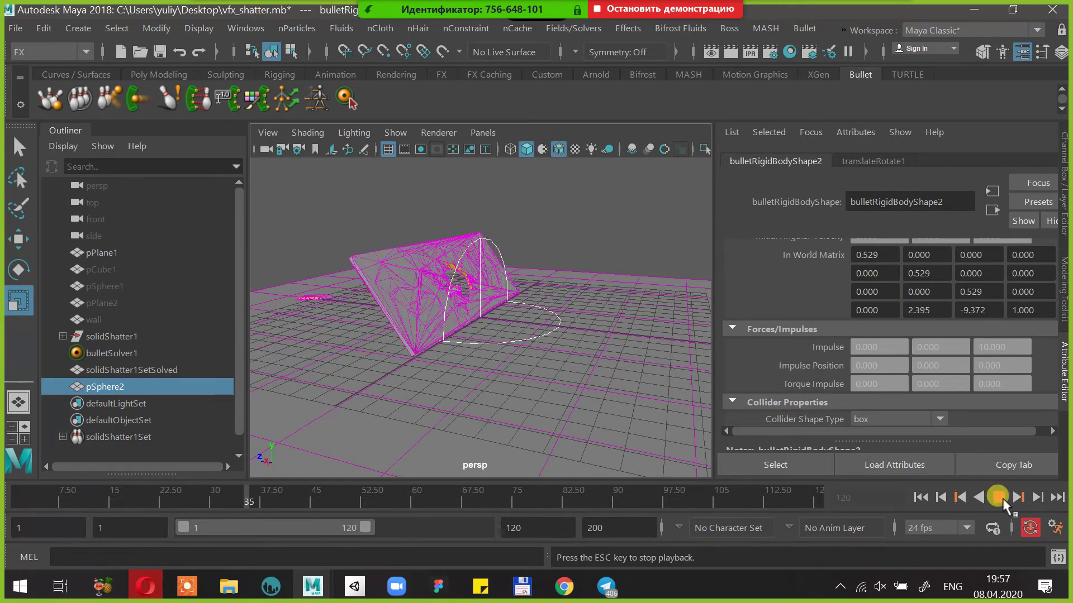
pyautogui.click(998, 496)
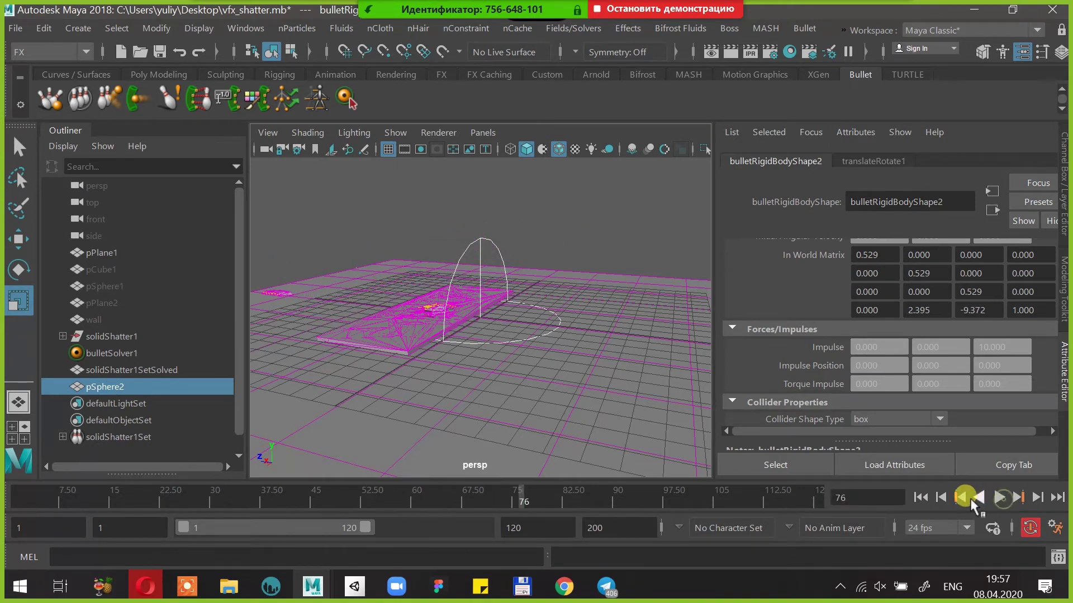
pyautogui.click(921, 497)
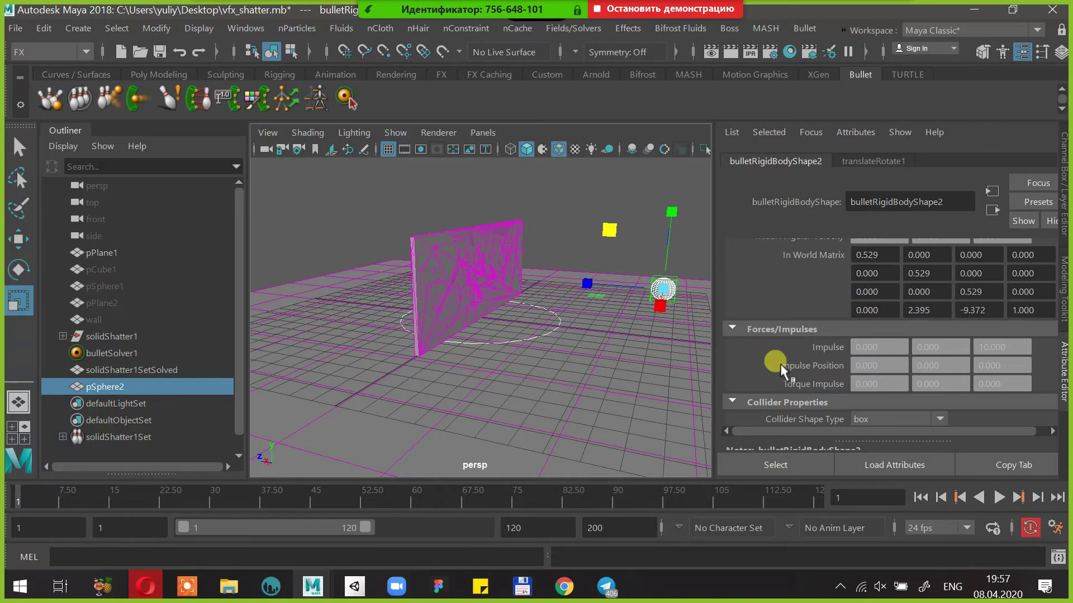
# Set the sphere's Impulse Z to 100 and play the simulation
pyautogui.click(1003, 347)
pyautogui.write('1')
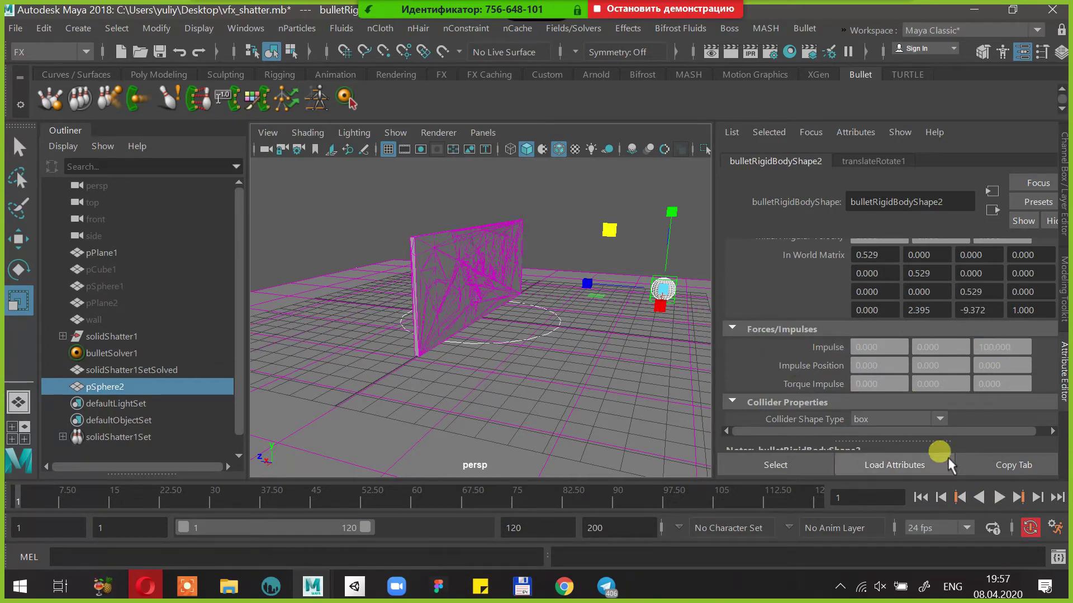
pyautogui.click(998, 497)
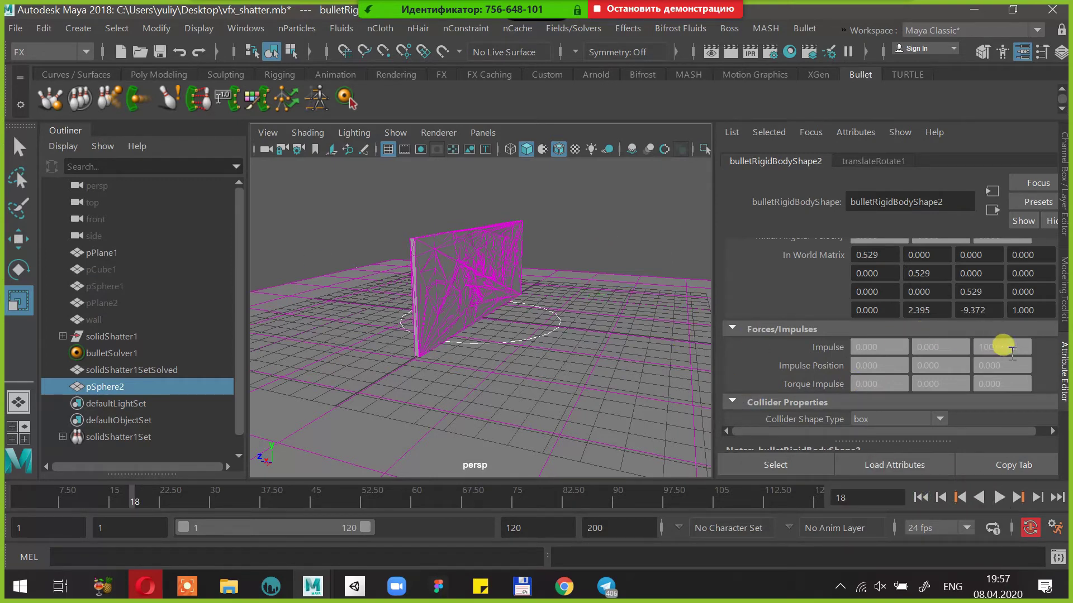
# Set the sphere's Impulse Z to 2 and play the simulation from the first frame
pyautogui.click(1003, 346)
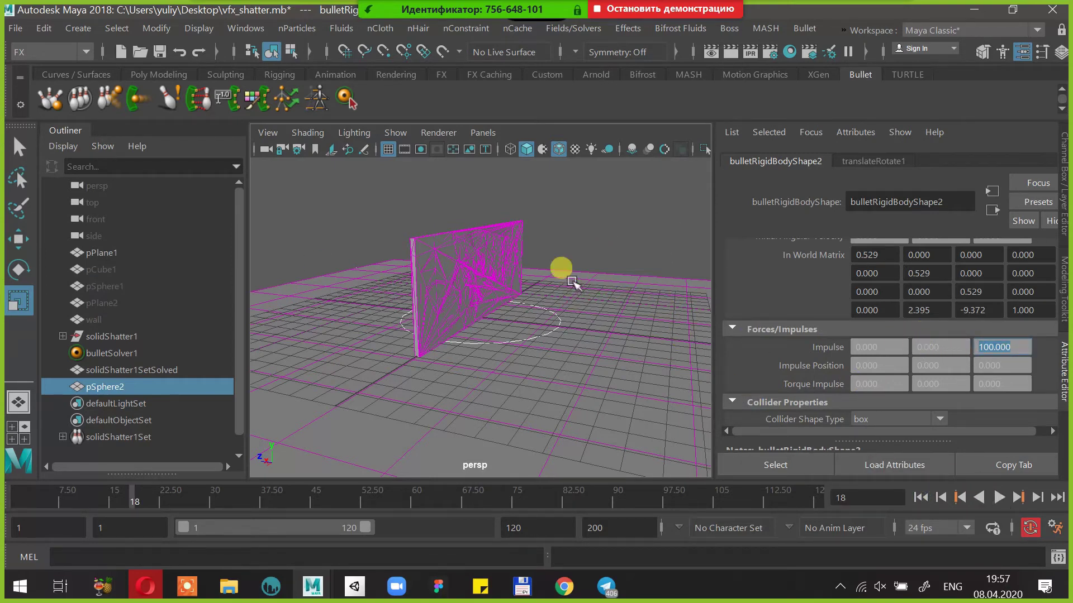
pyautogui.keyDown('alt'); pyautogui.moveTo(571, 282); pyautogui.dragTo(536, 257); pyautogui.keyUp('alt')
pyautogui.keyDown('alt'); pyautogui.moveTo(550, 295); pyautogui.dragTo(532, 305); pyautogui.keyUp('alt')
pyautogui.moveTo(1004, 347); pyautogui.dragTo(938, 353)
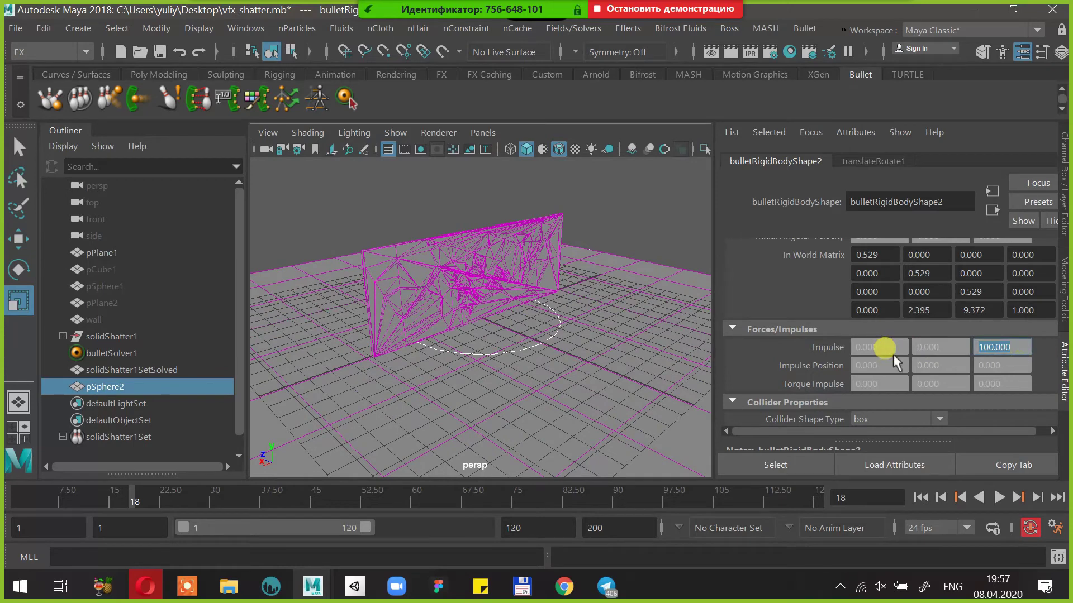
pyautogui.click(920, 497)
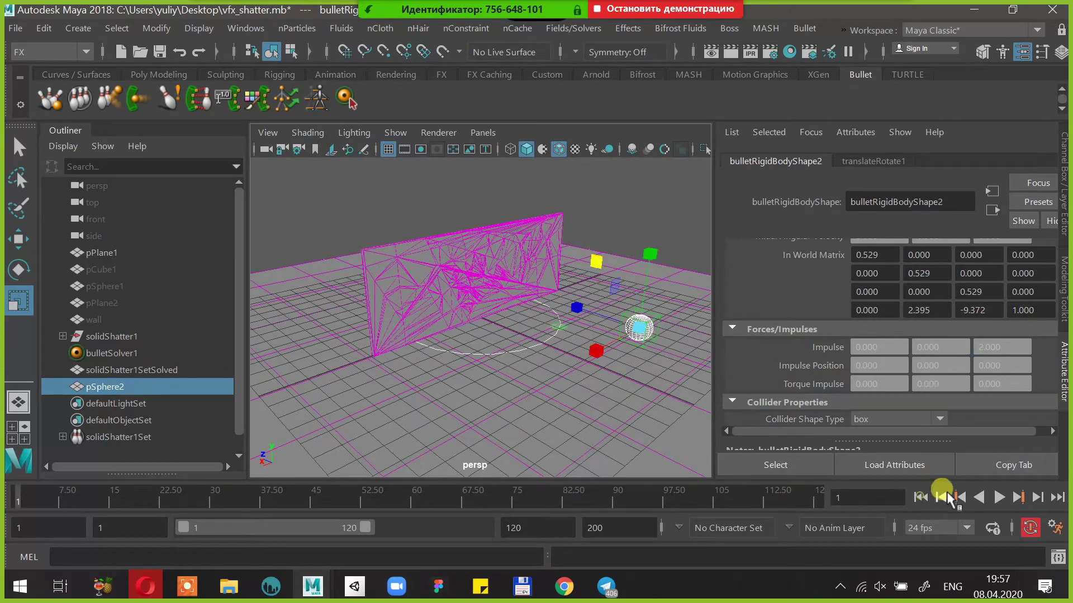
pyautogui.click(1000, 497)
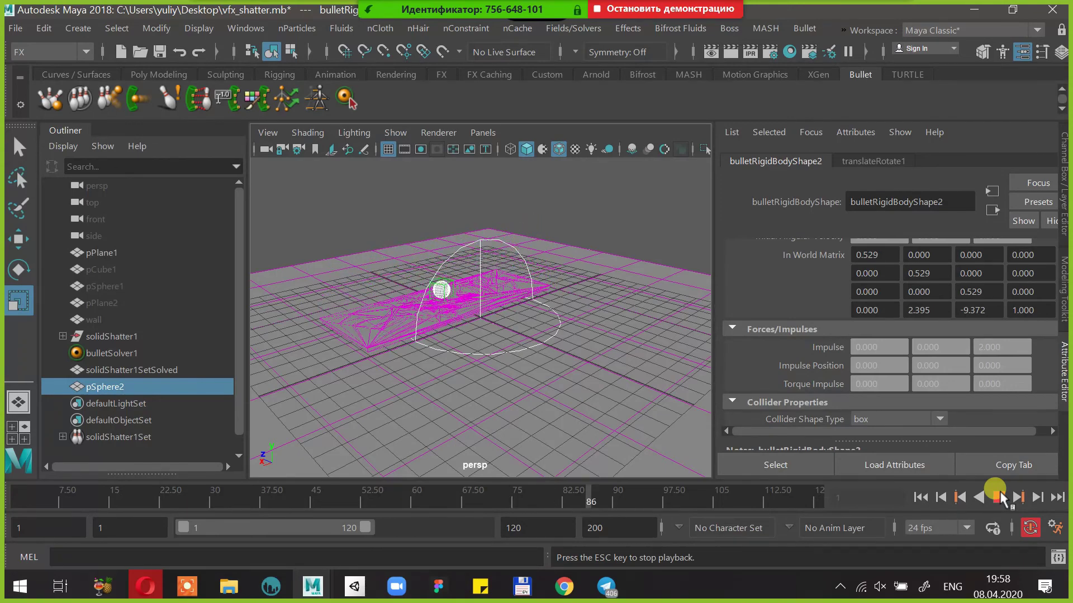
pyautogui.click(999, 497)
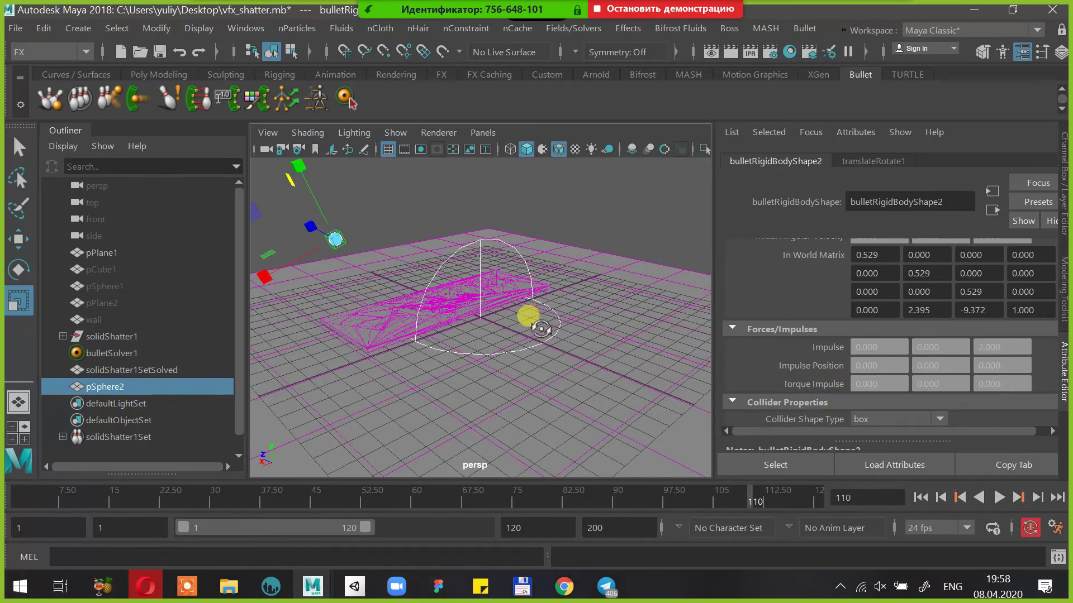
# Undo the last playback and impulse change, and set the sphere's Impulse Z to 10
pyautogui.keyDown('alt'); pyautogui.moveTo(541, 327); pyautogui.dragTo(630, 300); pyautogui.keyUp('alt')
pyautogui.hotkey('ctrl', 'z')
pyautogui.hotkey('ctrl', 'z')
pyautogui.hotkey('ctrl', 'z')
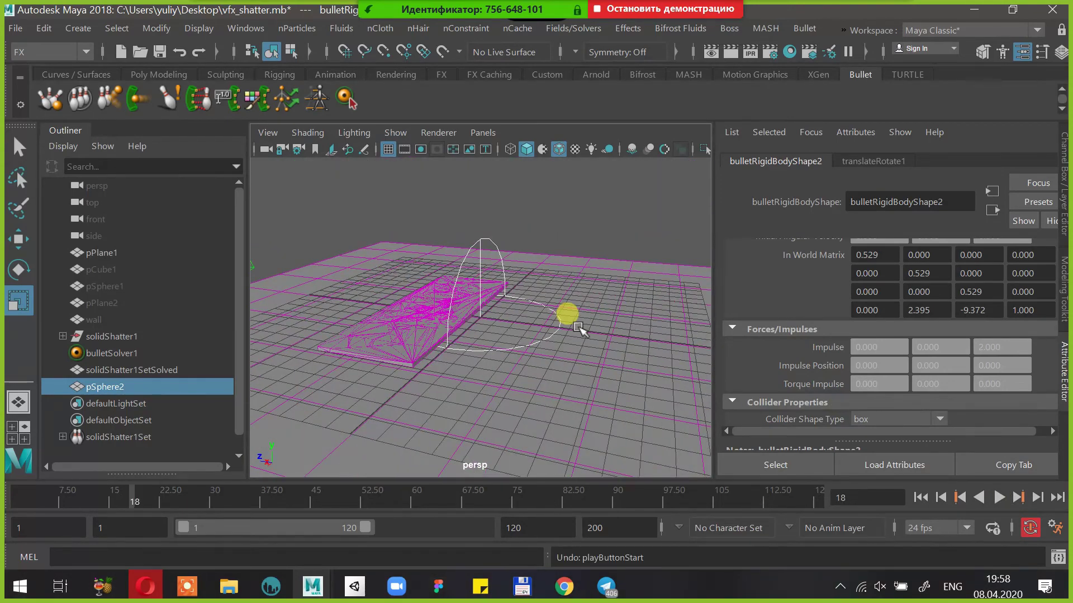
pyautogui.hotkey('ctrl', 'z')
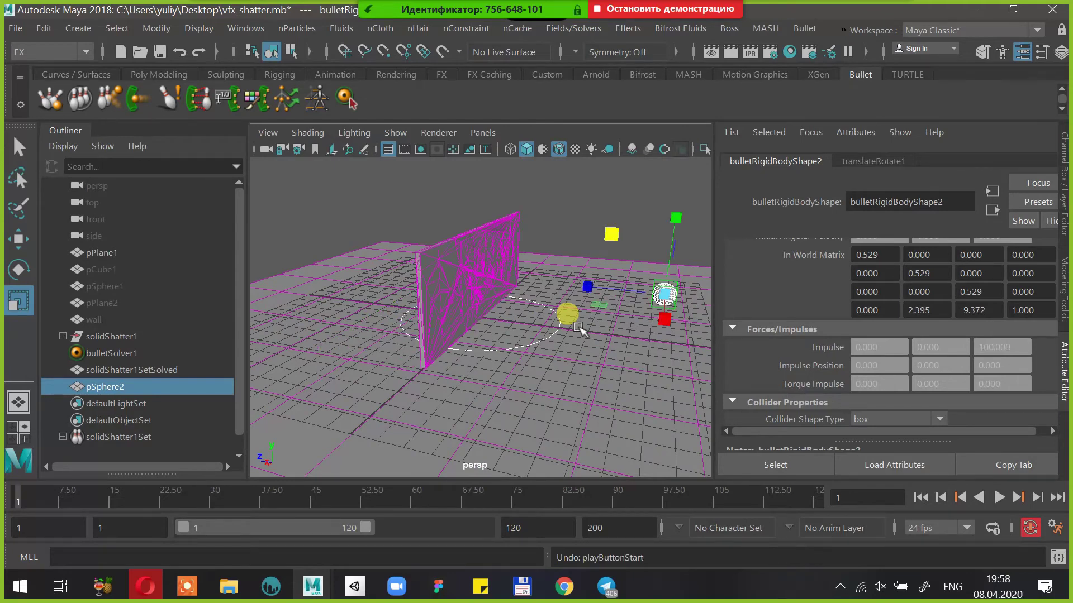
pyautogui.click(1006, 347)
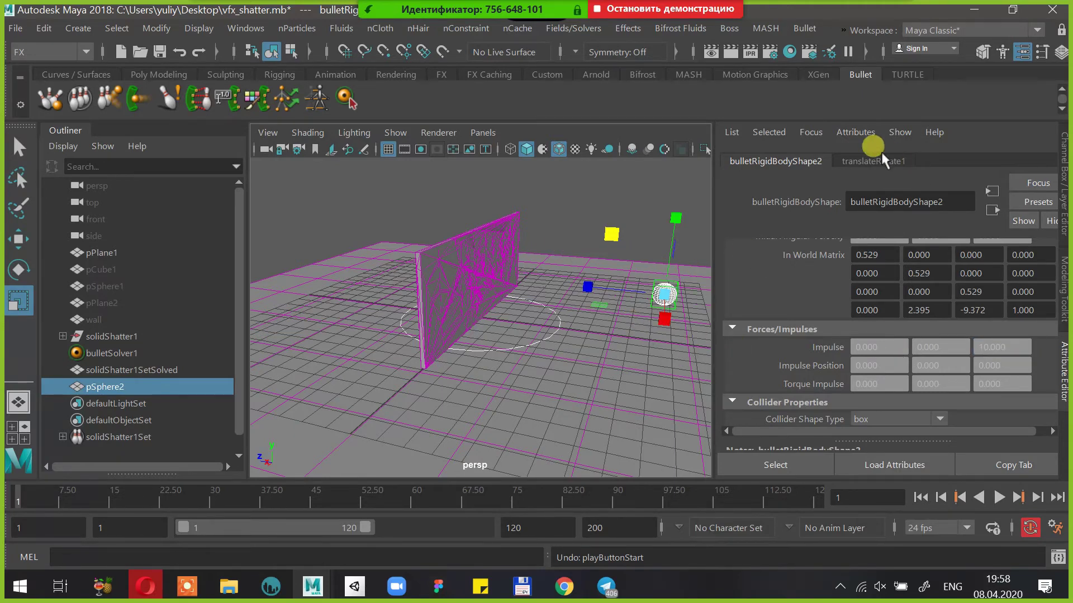
# Raise the sphere's rigid body Mass to about 48.8 and play the simulation from the first frame
pyautogui.scroll(5, 881, 321)
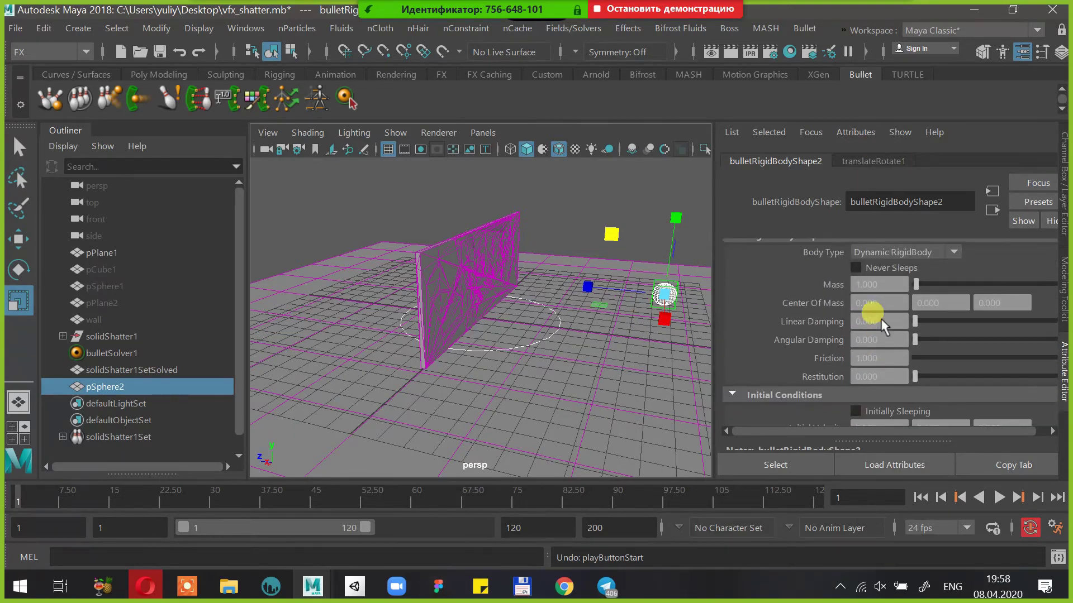
pyautogui.moveTo(929, 294); pyautogui.dragTo(954, 296)
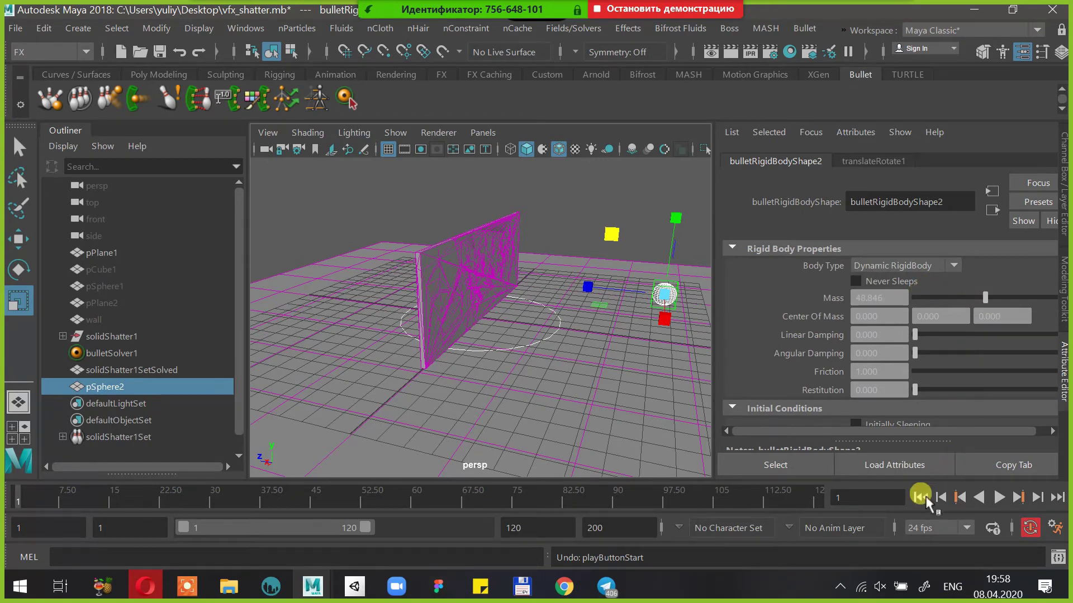
pyautogui.click(999, 497)
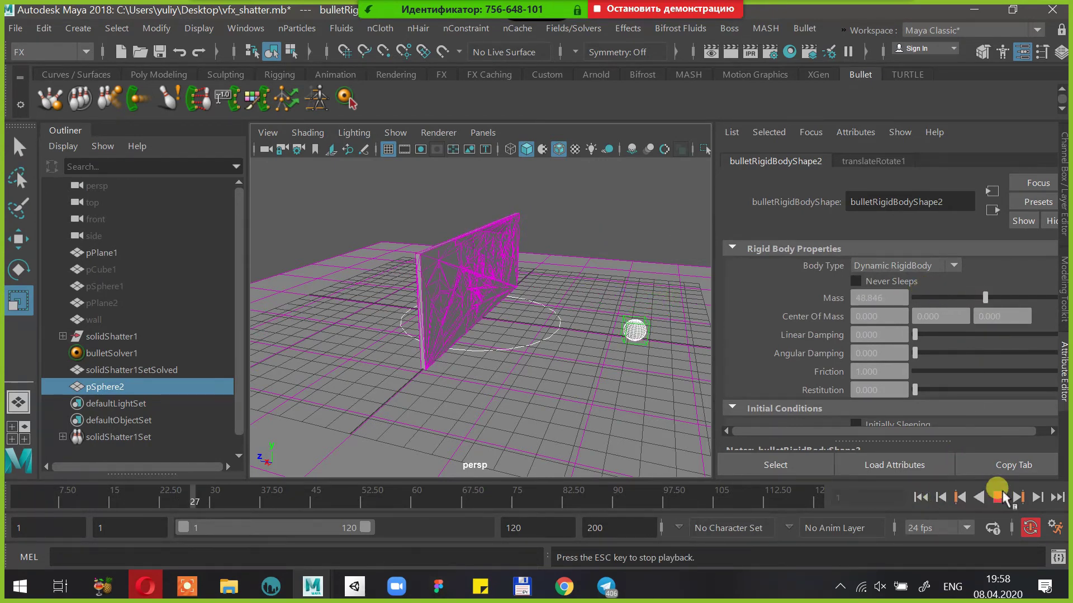
pyautogui.click(999, 497)
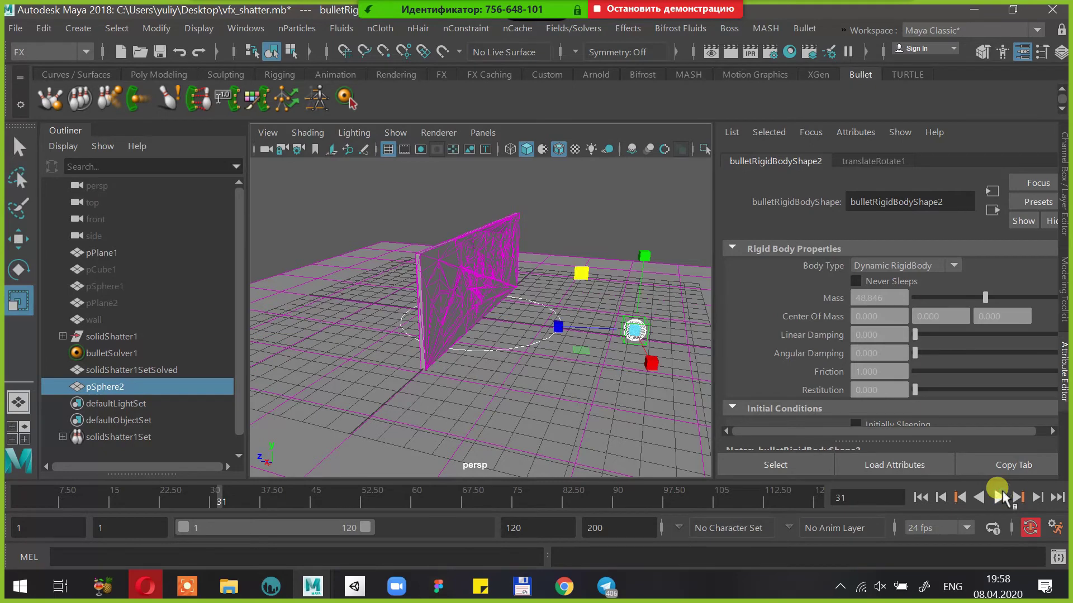
# Set the Mass of the sphere's rigid body to 20
pyautogui.click(958, 410)
pyautogui.click(957, 410)
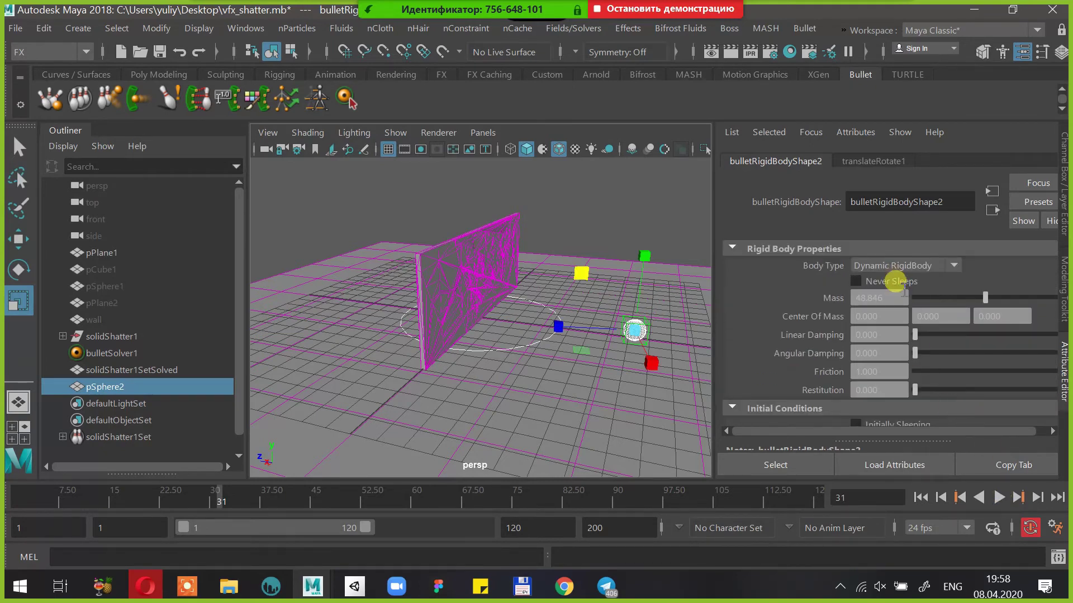
pyautogui.click(893, 298)
pyautogui.write('20')
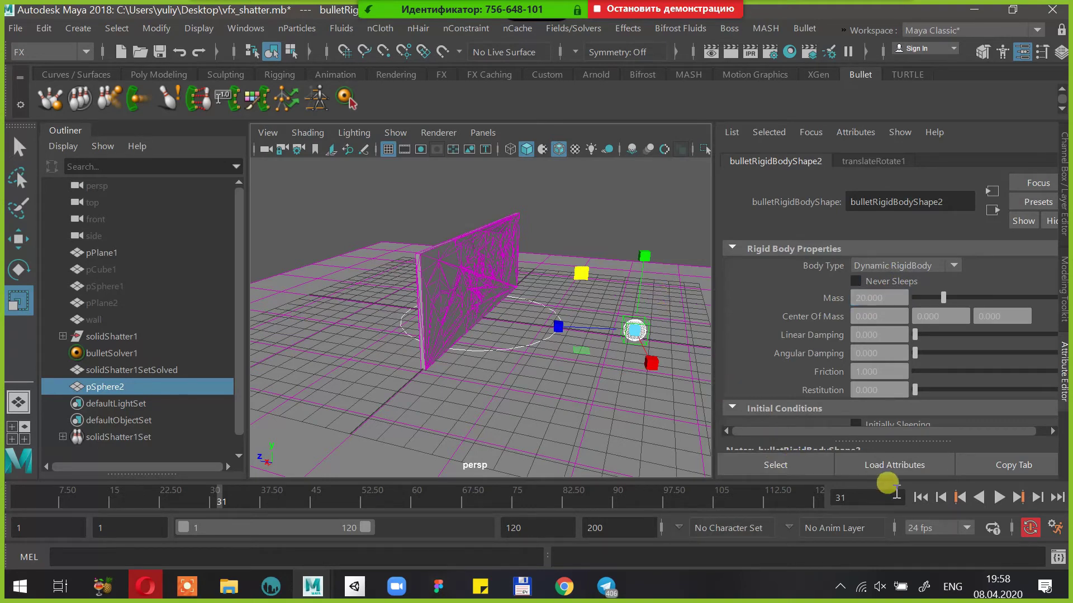
# Play the simulation from the first frame to about frame 30, stop it and return to the first frame
pyautogui.click(920, 498)
pyautogui.click(997, 497)
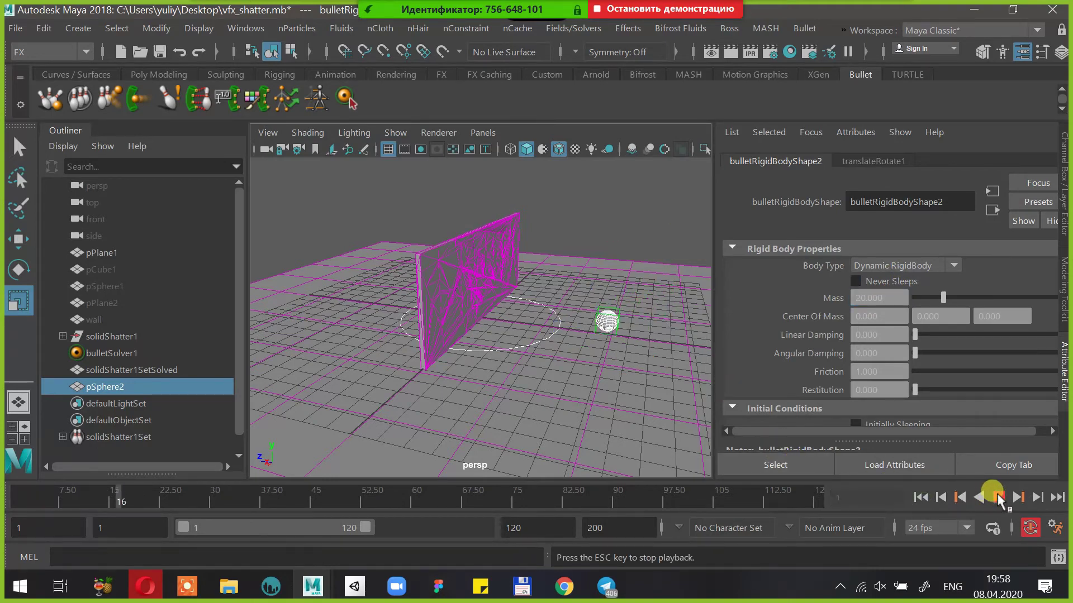
pyautogui.click(998, 497)
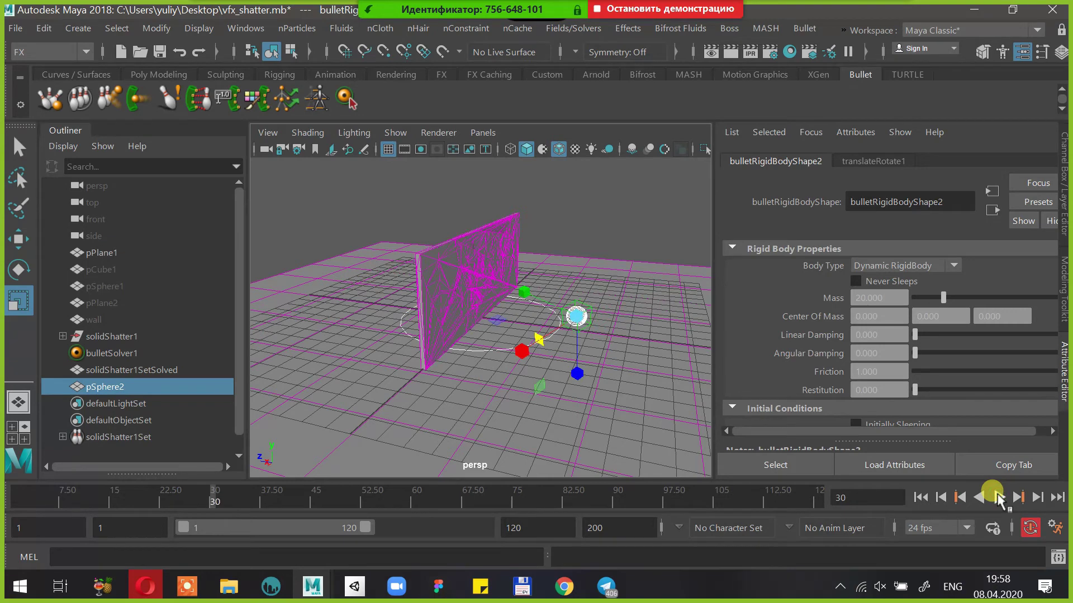
pyautogui.click(920, 498)
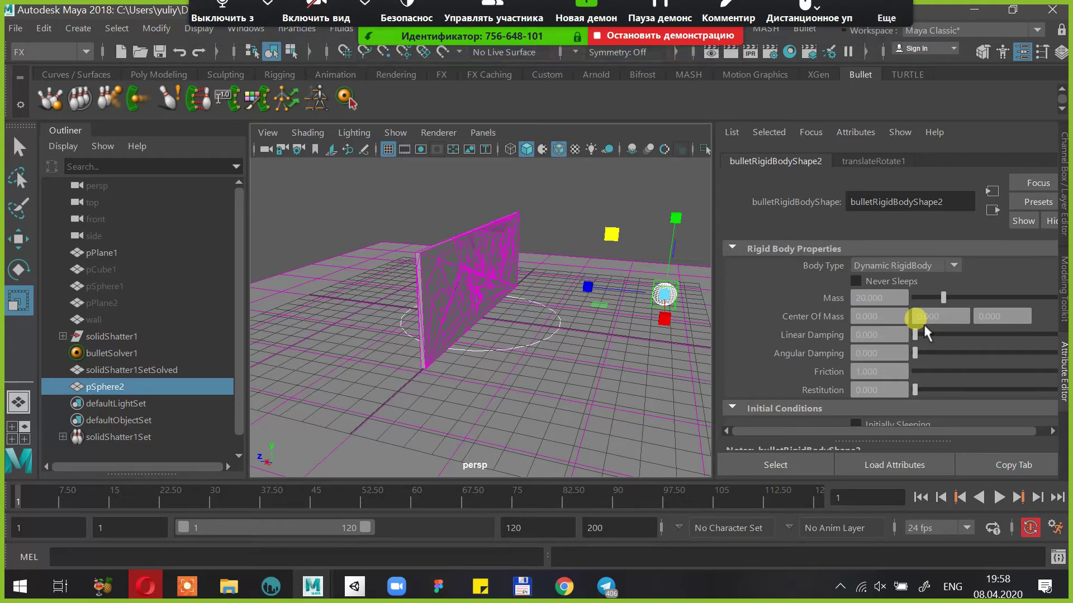
# Open the Zoom group chat and read the participants' messages about the sound
pyautogui.click(896, 24)
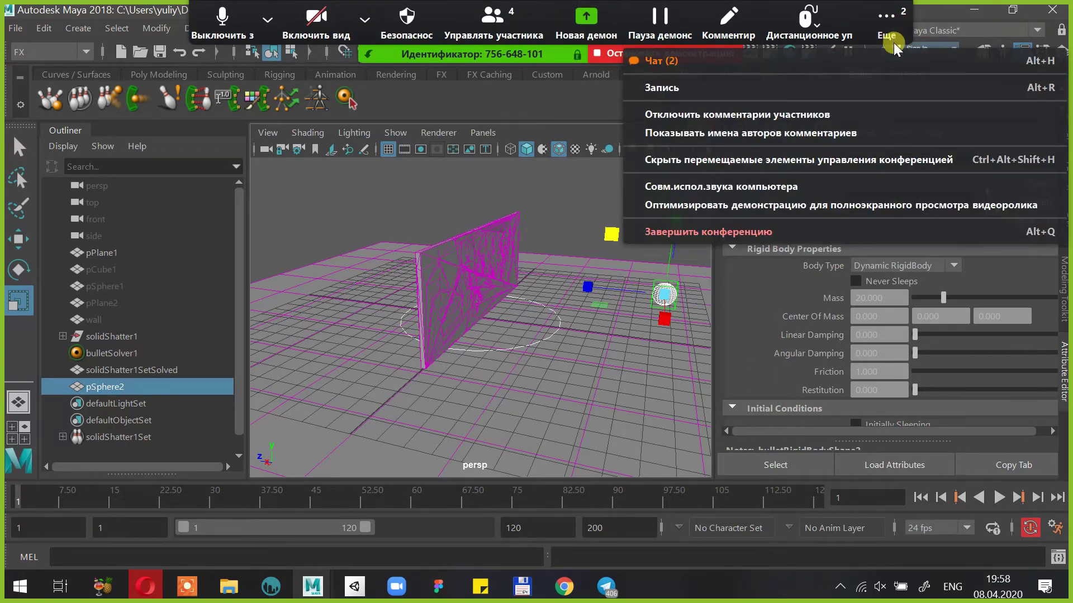
pyautogui.click(897, 61)
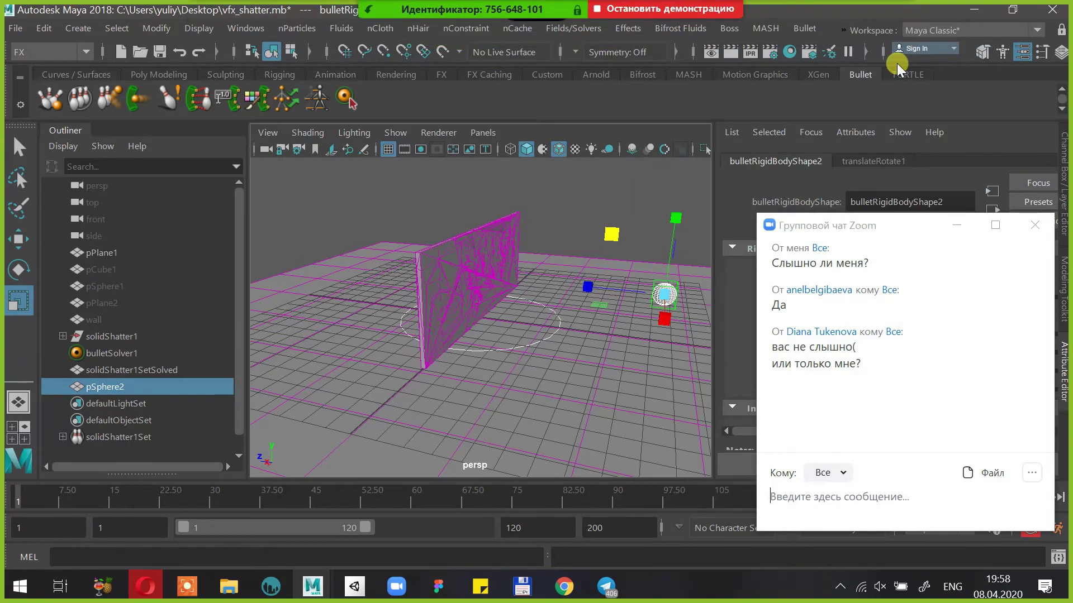
pyautogui.click(862, 505)
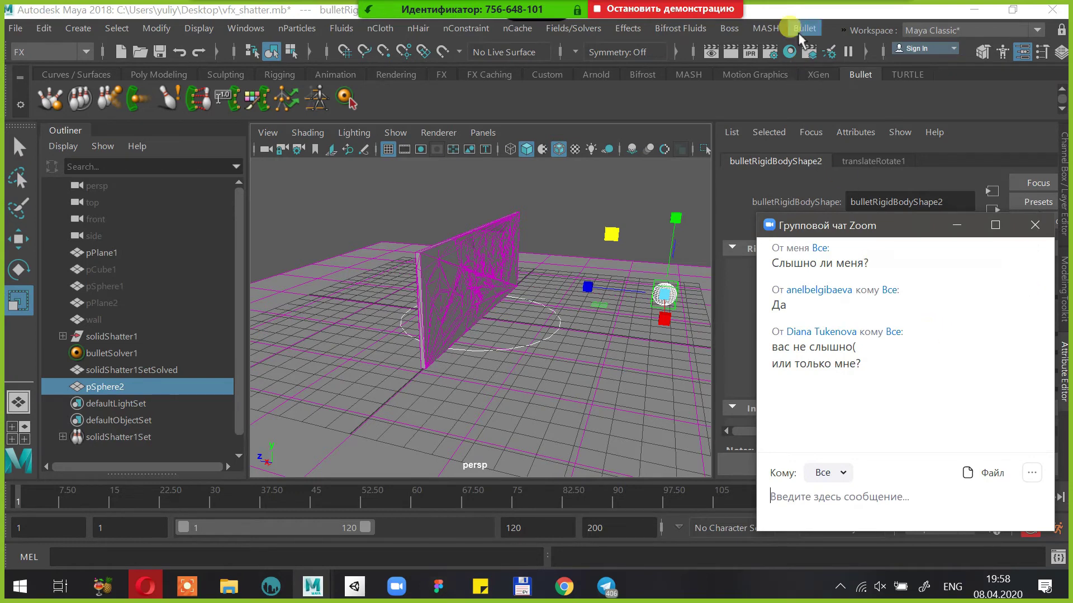
# Check the participants' audio in the Zoom meeting, mute and unmute the host's microphone, and minimise the participants list
pyautogui.moveTo(605, 22)
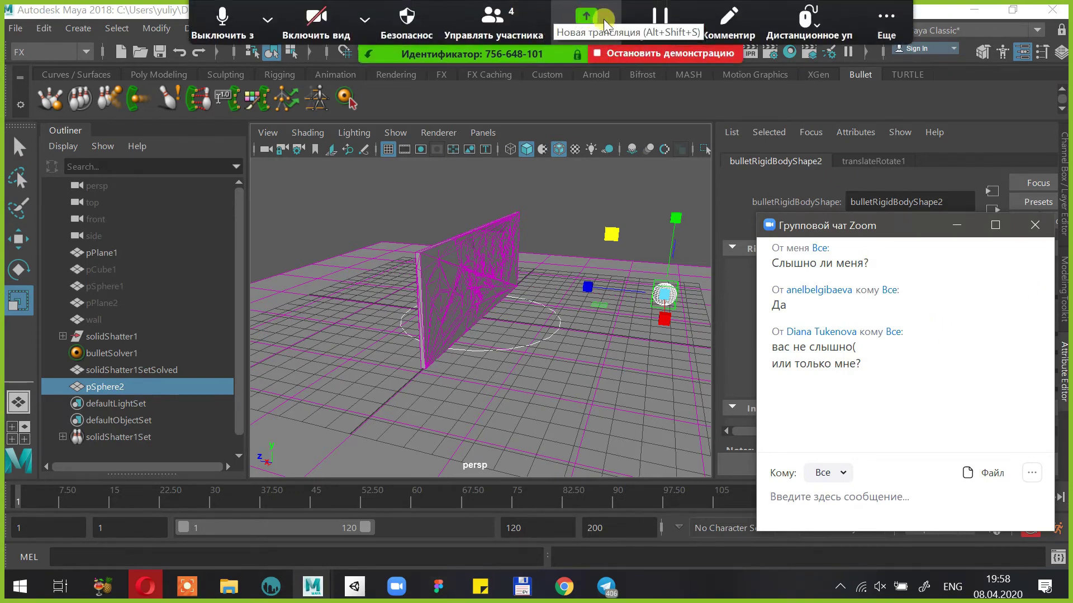
pyautogui.click(493, 23)
pyautogui.moveTo(775, 268)
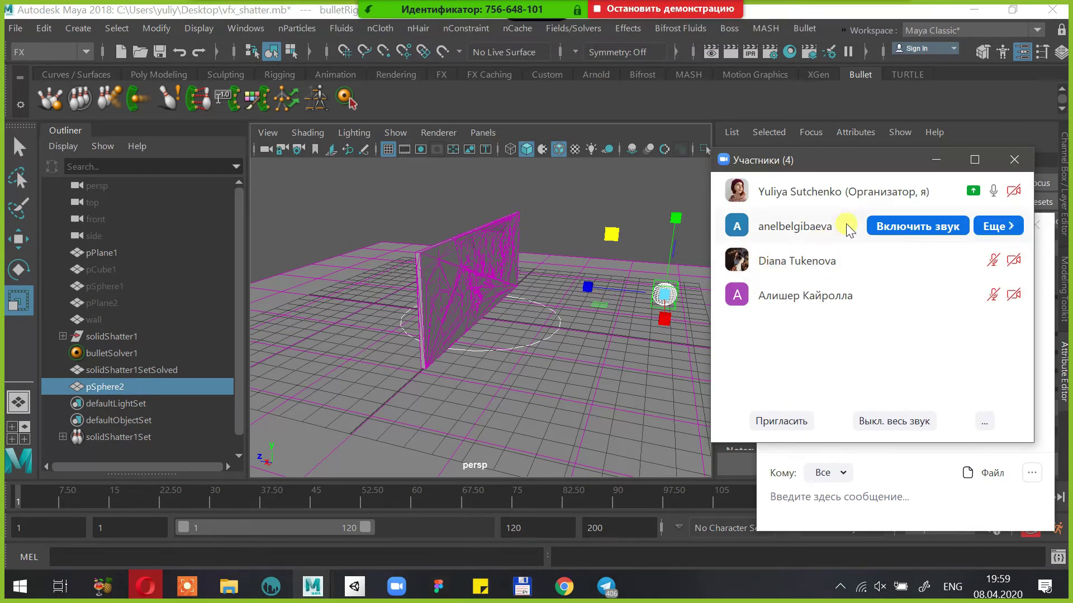
pyautogui.click(917, 200)
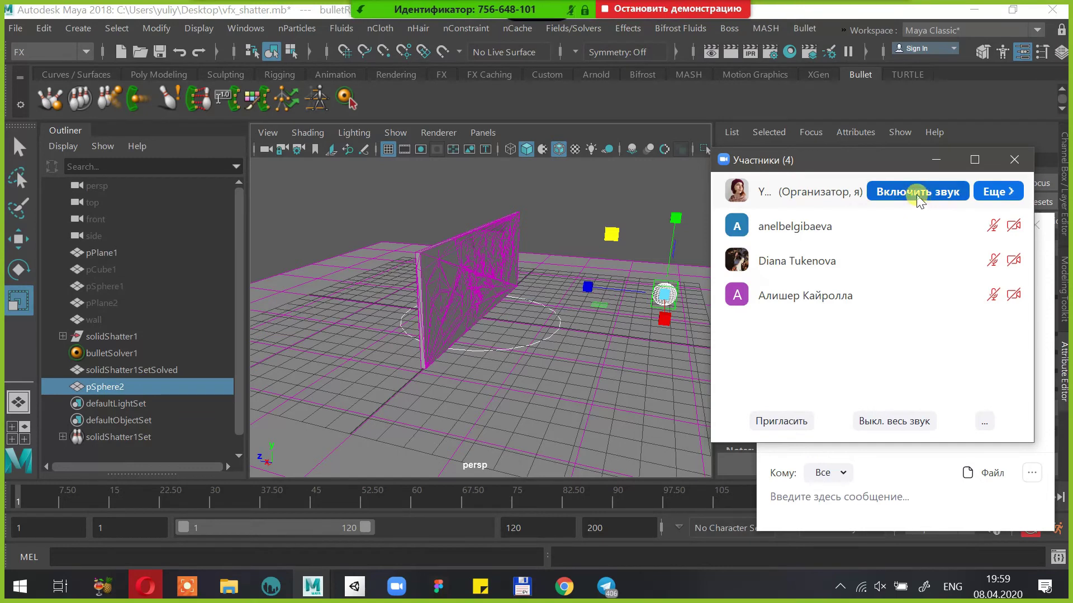
pyautogui.click(919, 200)
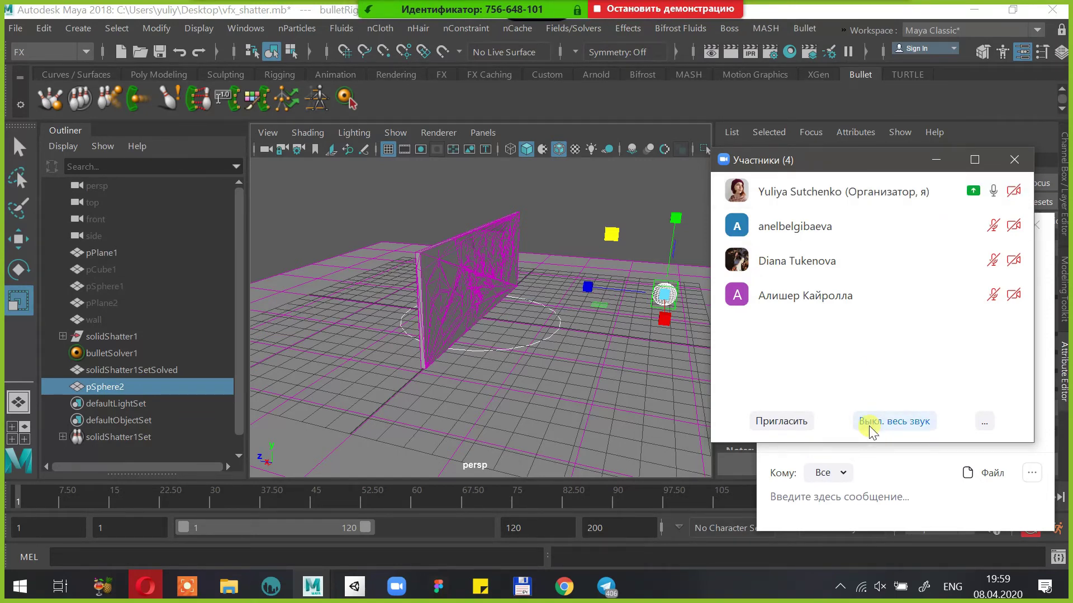
pyautogui.click(938, 162)
pyautogui.click(882, 495)
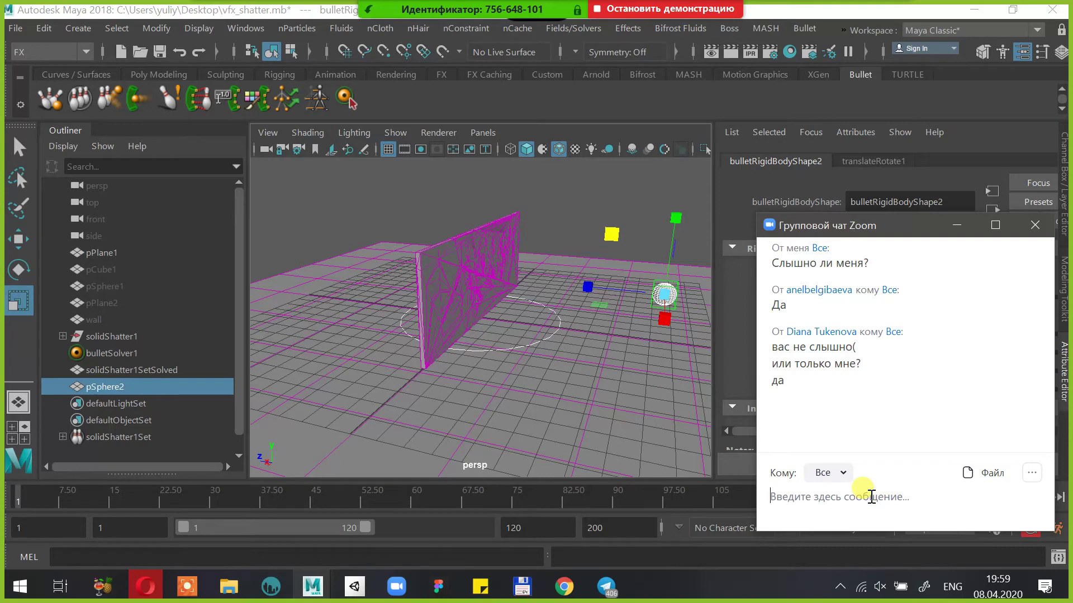
pyautogui.hotkey('alt', 'shift')
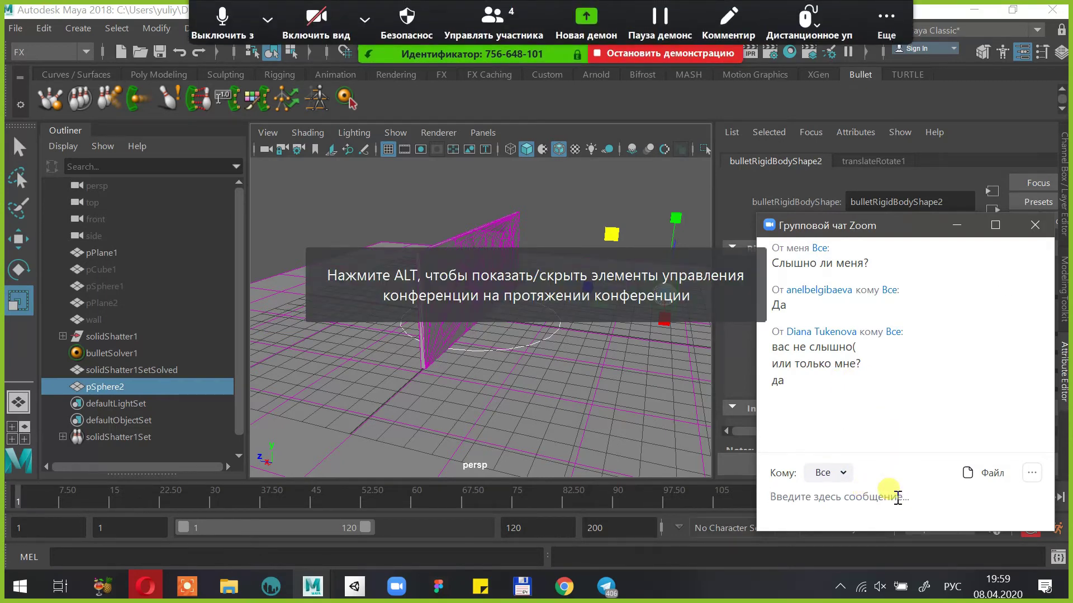
pyautogui.click(957, 225)
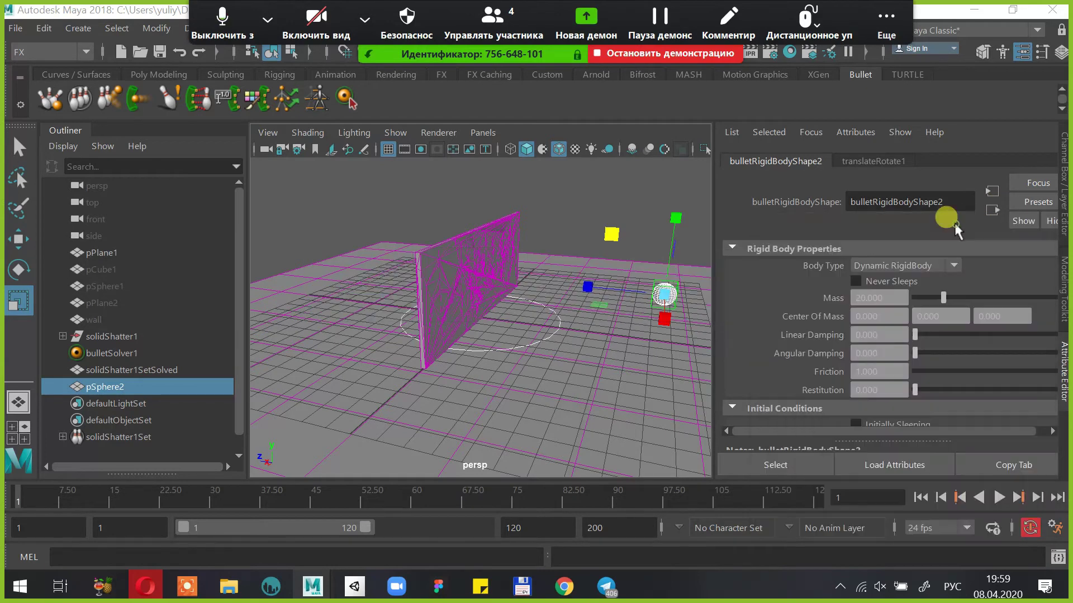
pyautogui.click(887, 26)
pyautogui.click(696, 262)
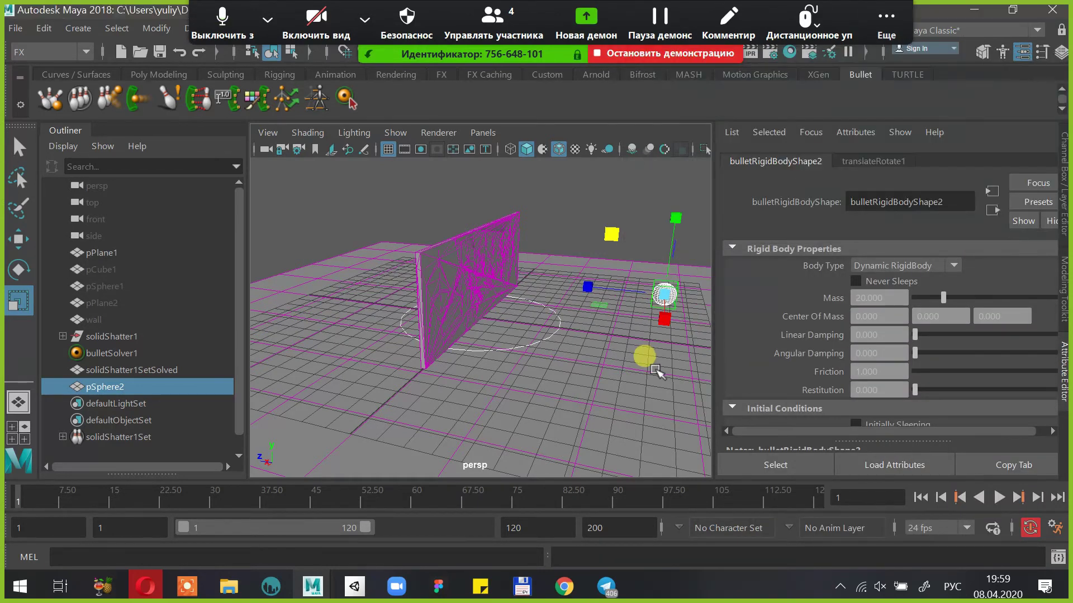
pyautogui.click(651, 364)
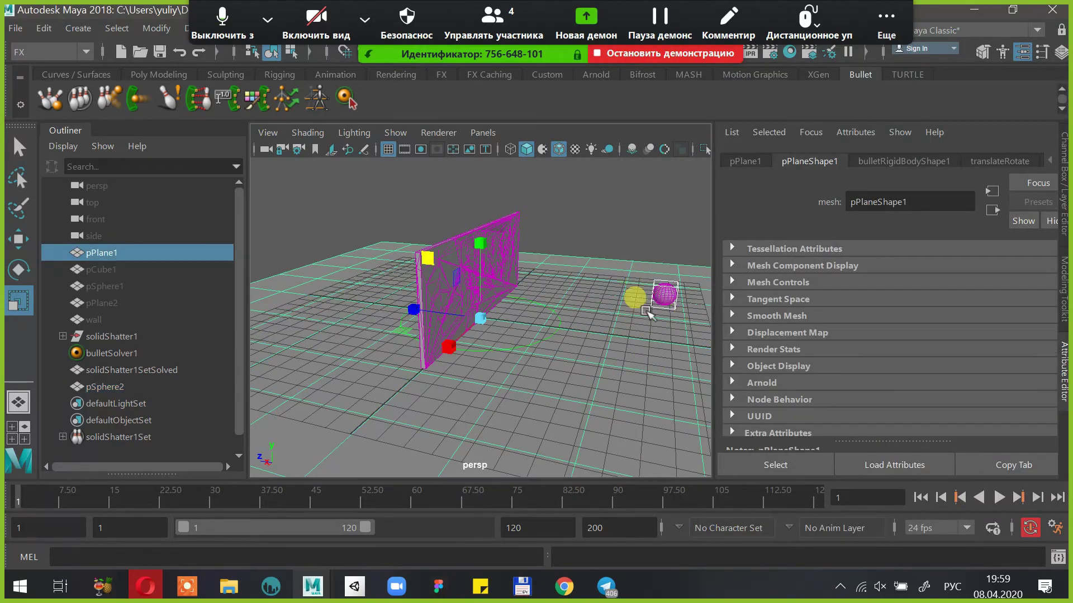
pyautogui.click(664, 296)
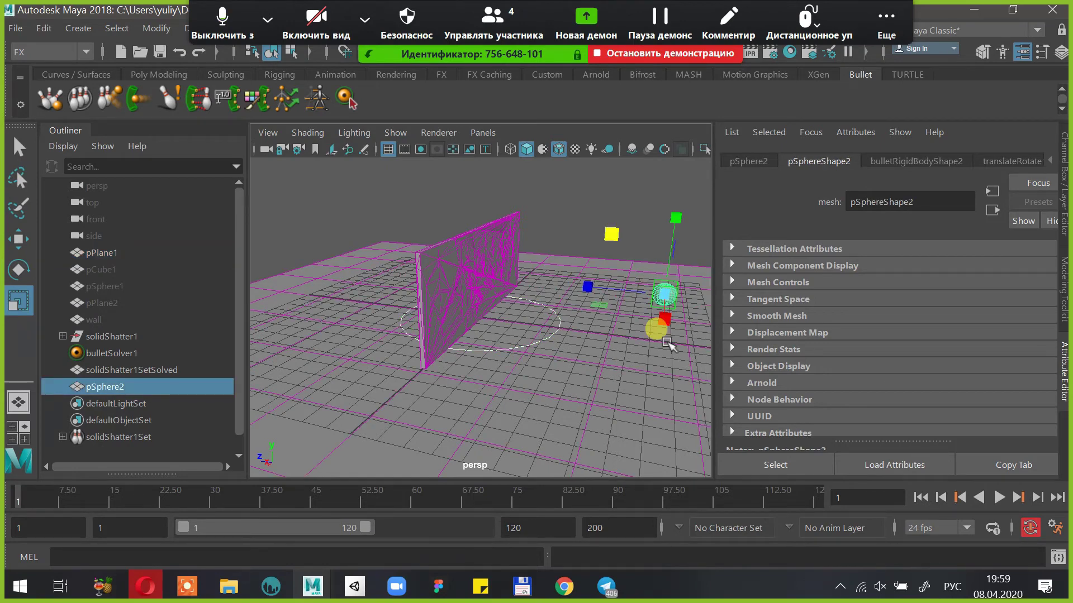
pyautogui.click(886, 22)
pyautogui.click(581, 348)
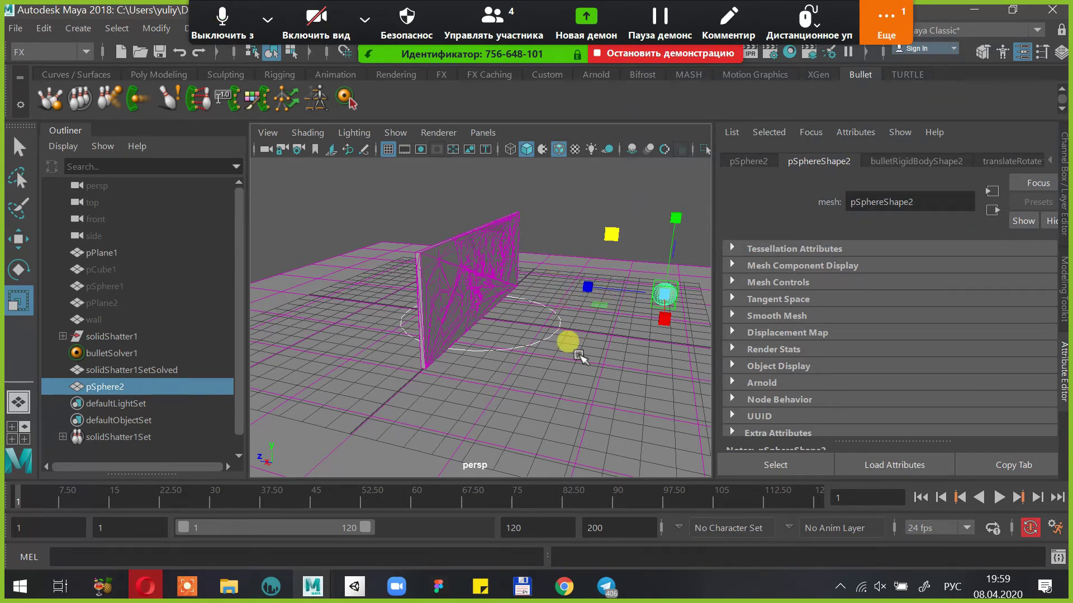
# Reopen the Zoom group chat, read the new messages and minimise the chat window
pyautogui.click(893, 14)
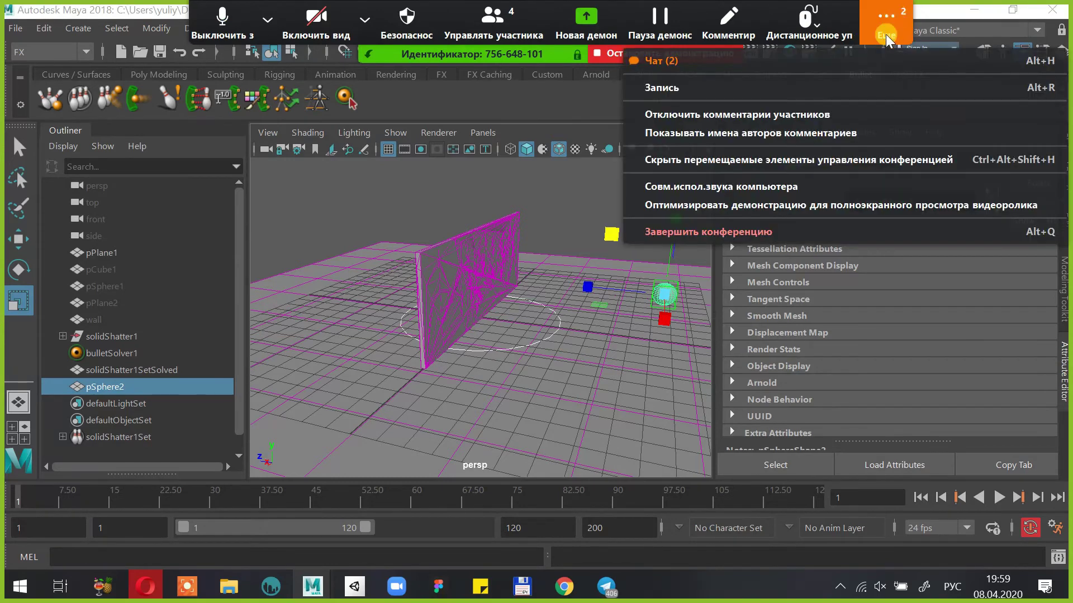
pyautogui.click(879, 63)
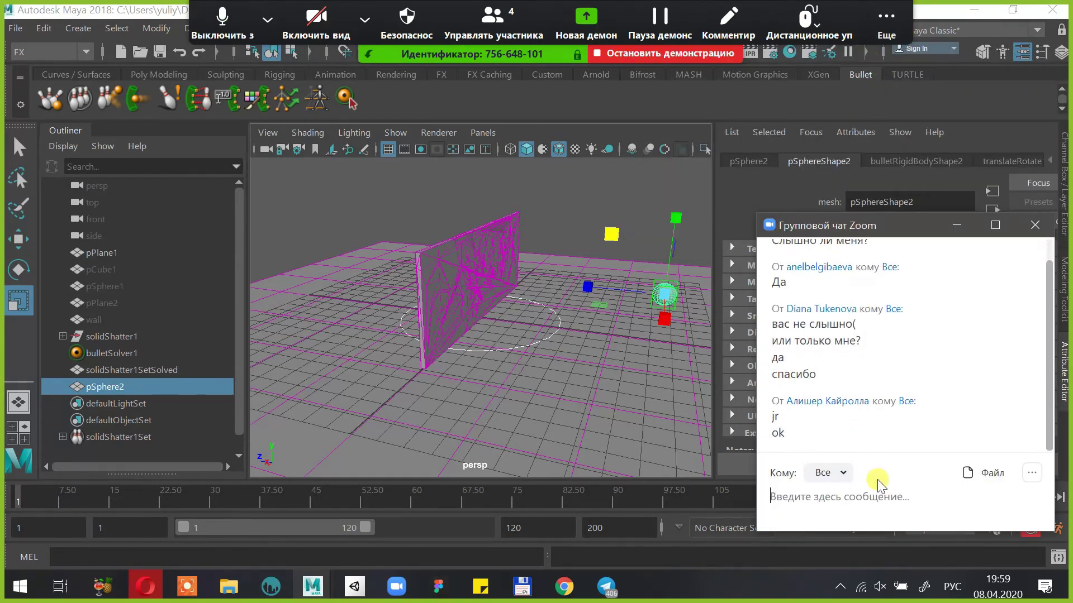
pyautogui.click(958, 227)
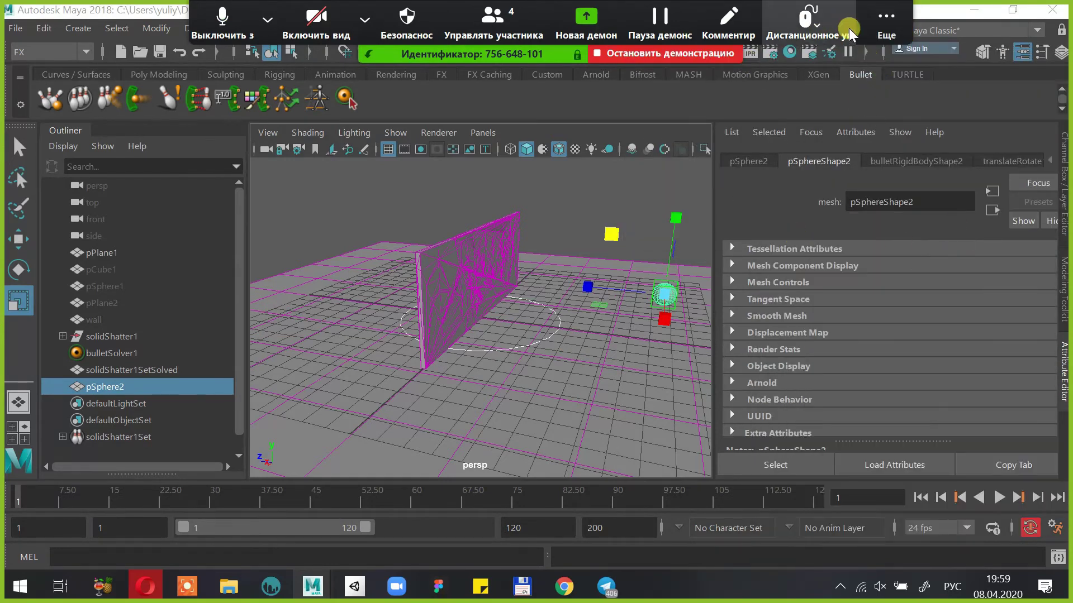
# Set the Impulse Z of pSphere2's bulletRigidBodyShape2 to 100
pyautogui.keyDown('alt'); pyautogui.moveTo(620, 309); pyautogui.dragTo(599, 300); pyautogui.keyUp('alt')
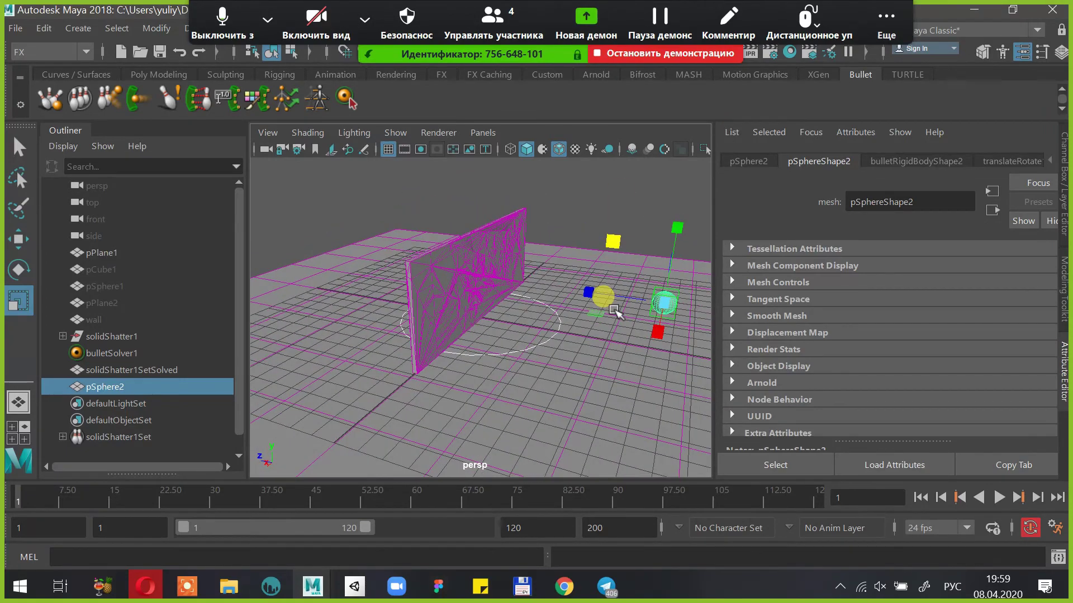
pyautogui.click(896, 157)
pyautogui.scroll(-3, 906, 321)
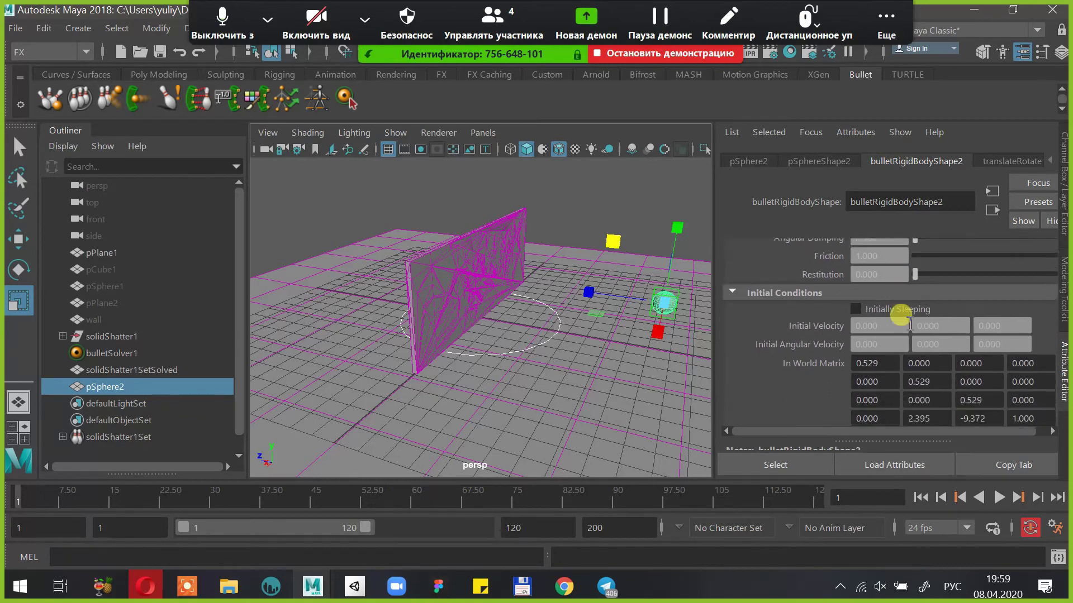
pyautogui.scroll(-4, 900, 316)
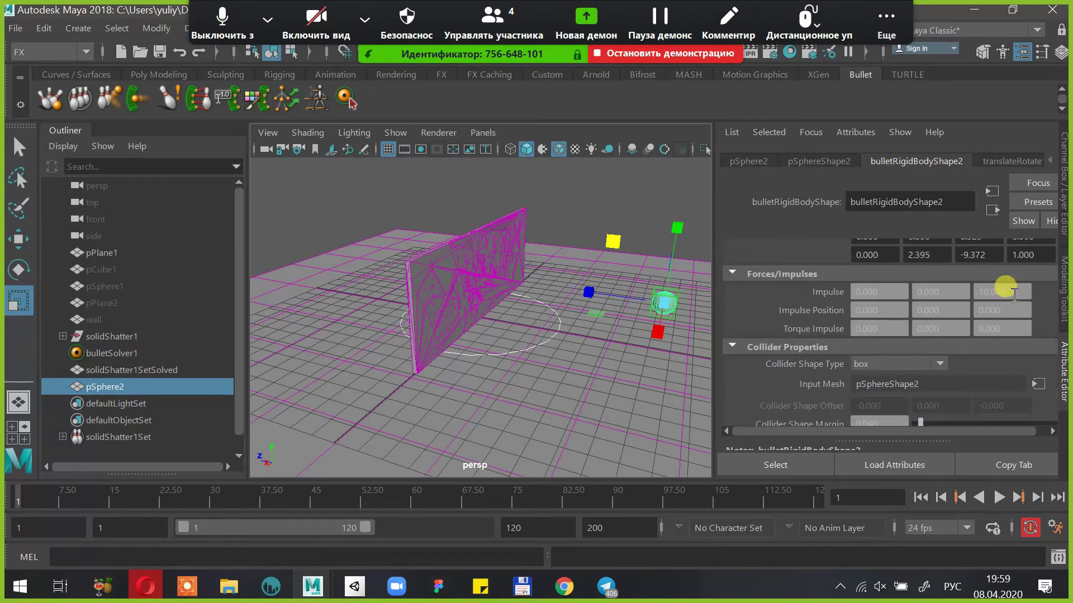
pyautogui.click(1012, 291)
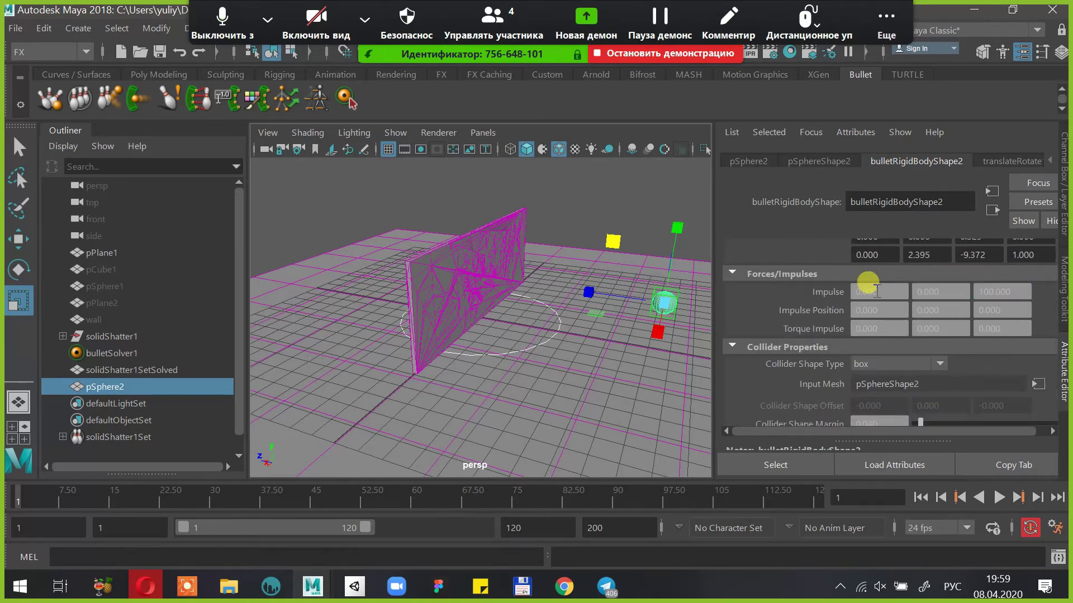
# Play the simulation from the first frame to see the sphere hit the wall, stop it and rewind
pyautogui.click(925, 495)
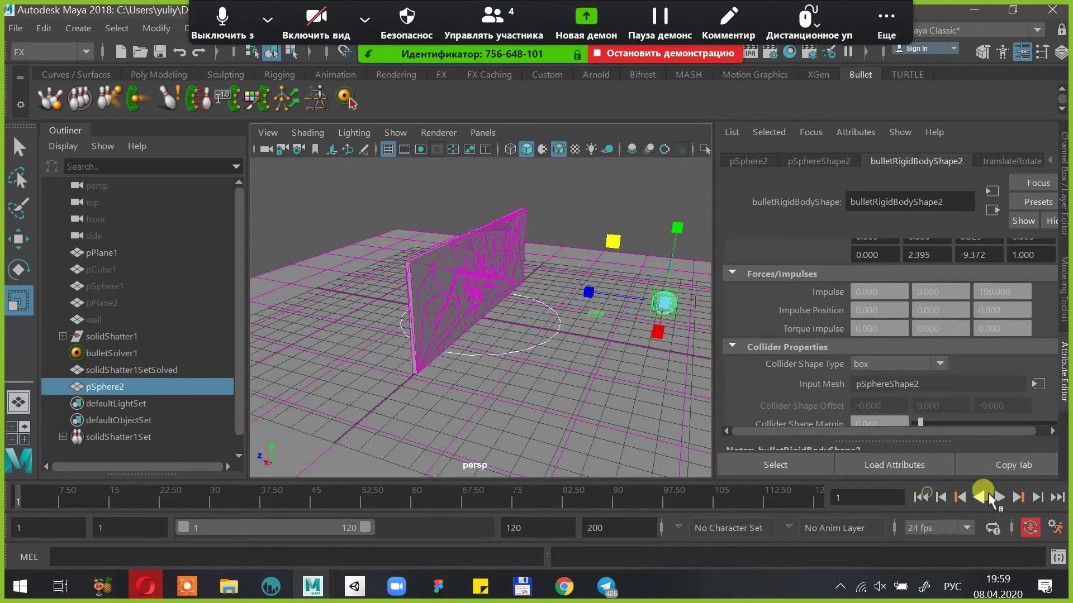
pyautogui.click(999, 497)
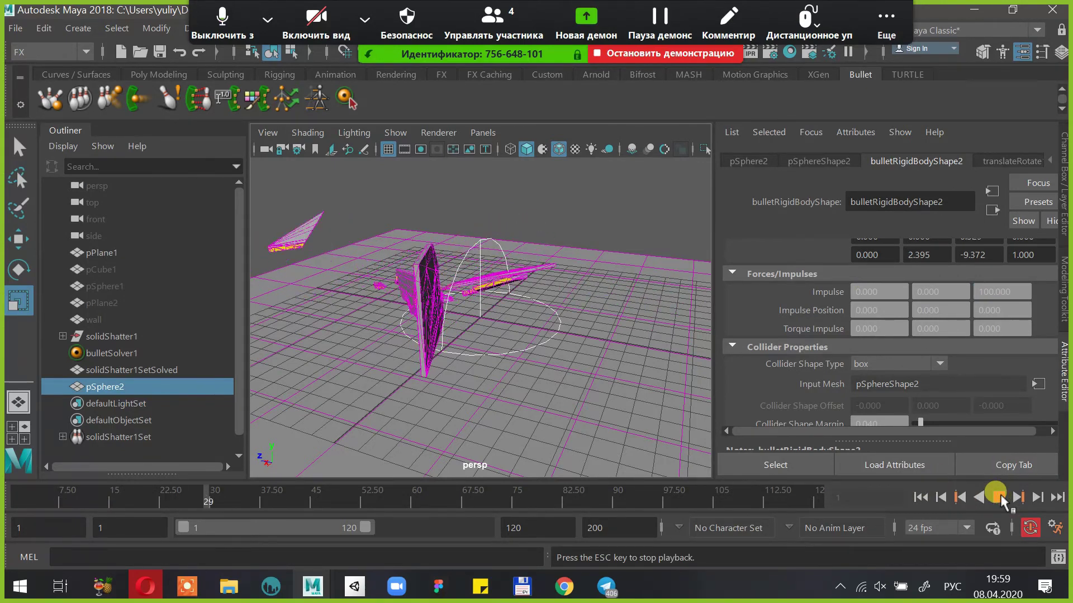
pyautogui.click(999, 497)
pyautogui.click(920, 497)
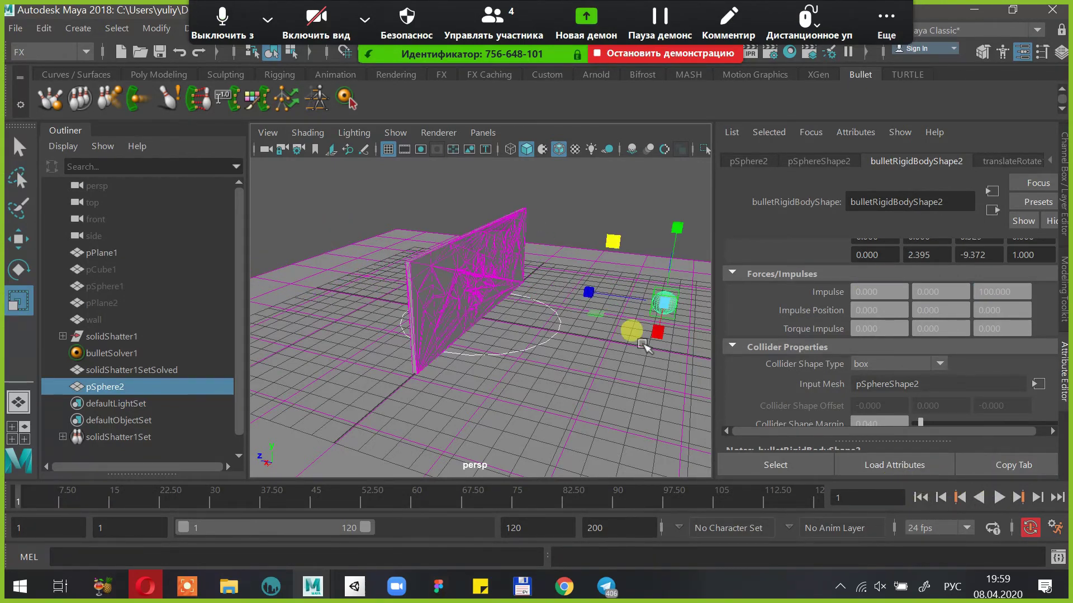
# Review the wall collision facing the wall, playing the simulation forward and backward, and return to the first frame
pyautogui.keyDown('alt'); pyautogui.moveTo(642, 344); pyautogui.dragTo(577, 323); pyautogui.keyUp('alt')
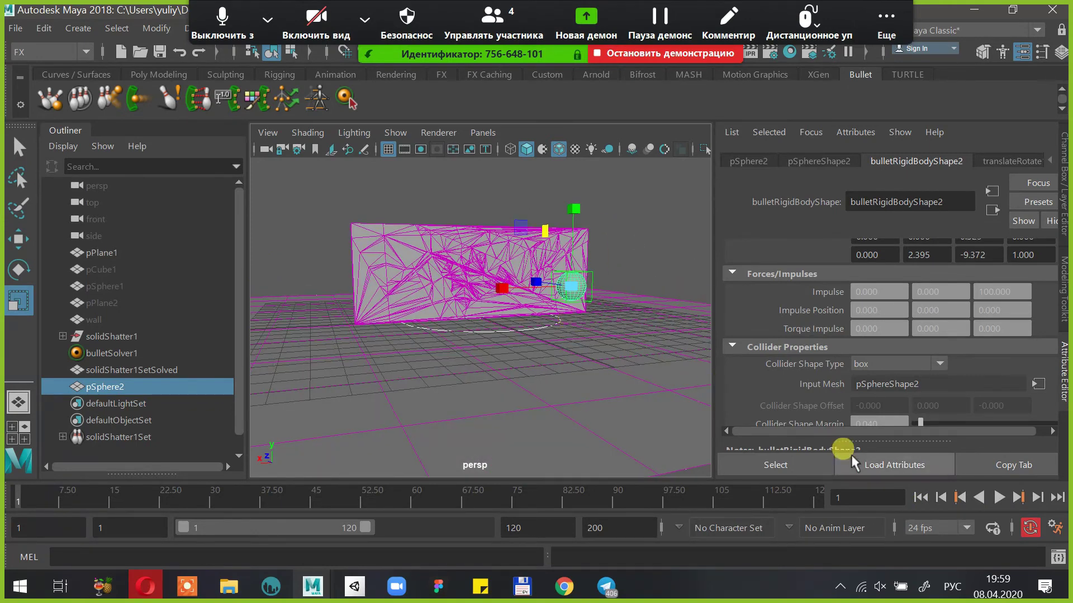
pyautogui.click(999, 497)
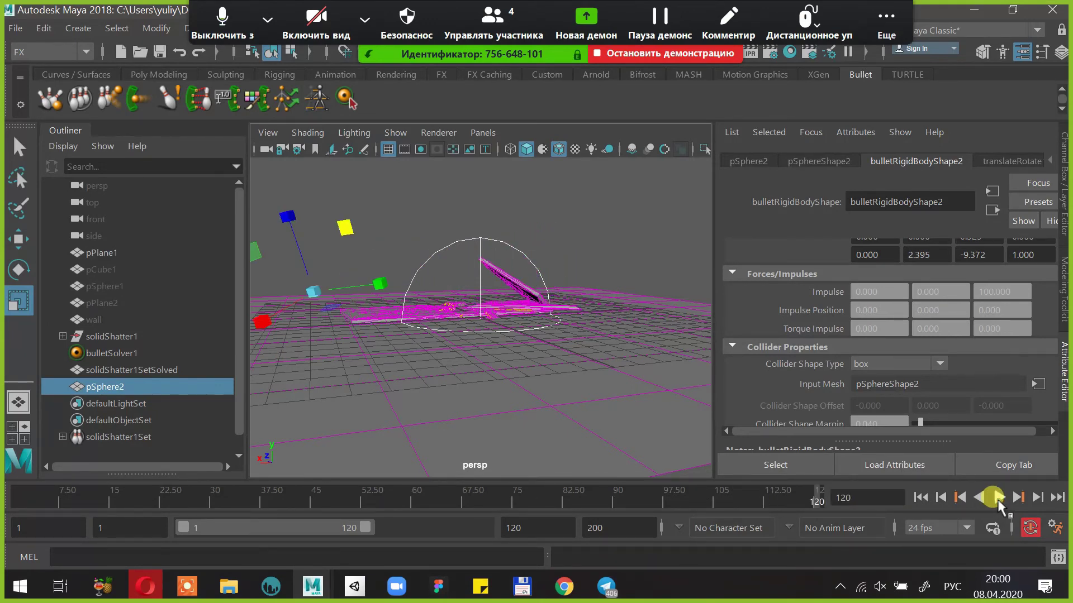
pyautogui.click(997, 499)
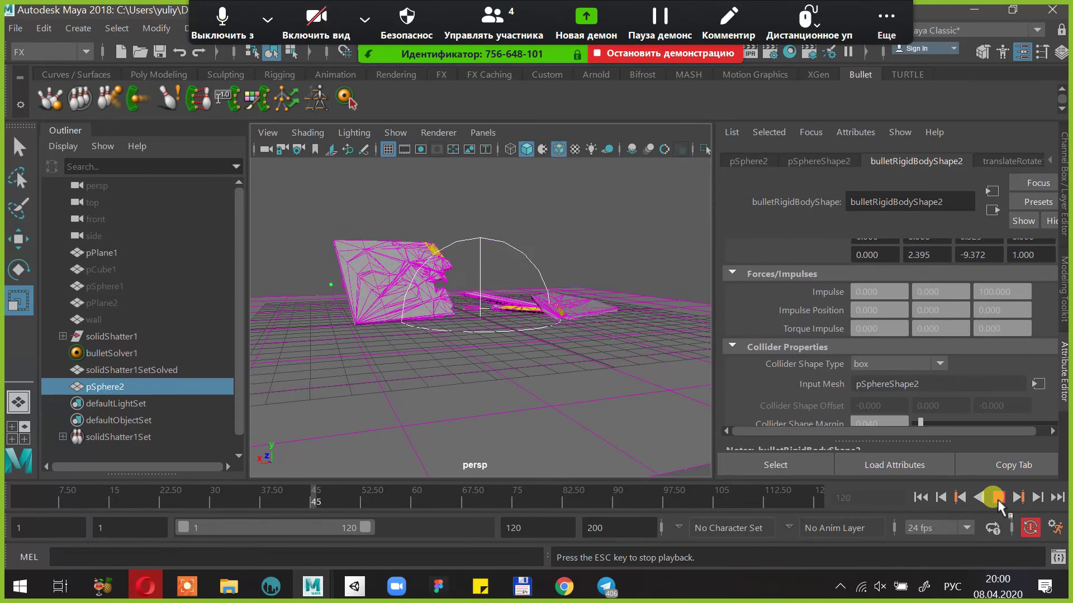
pyautogui.click(979, 497)
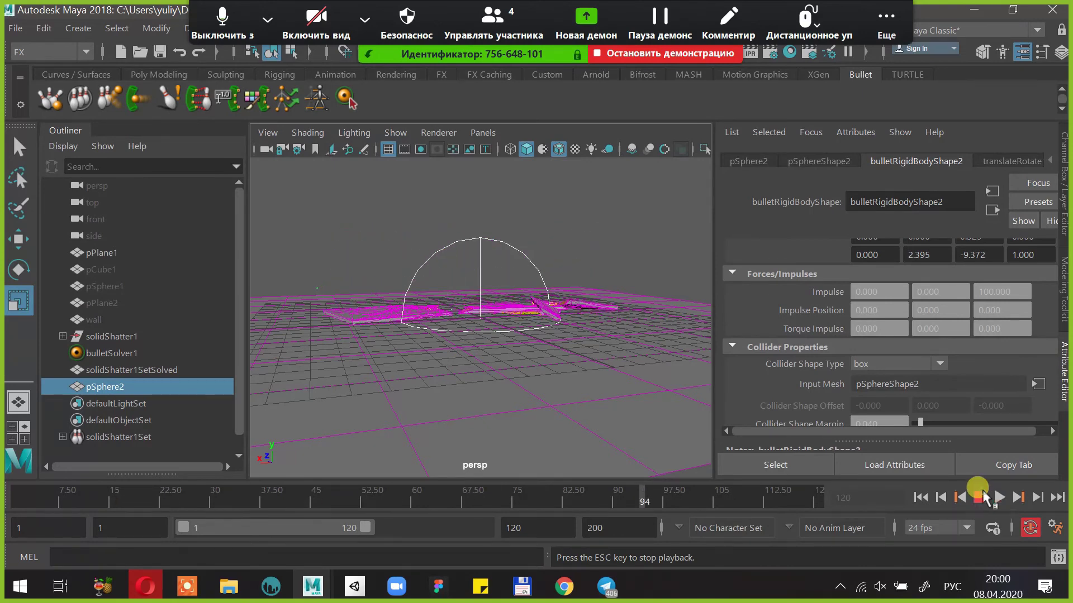
pyautogui.click(941, 496)
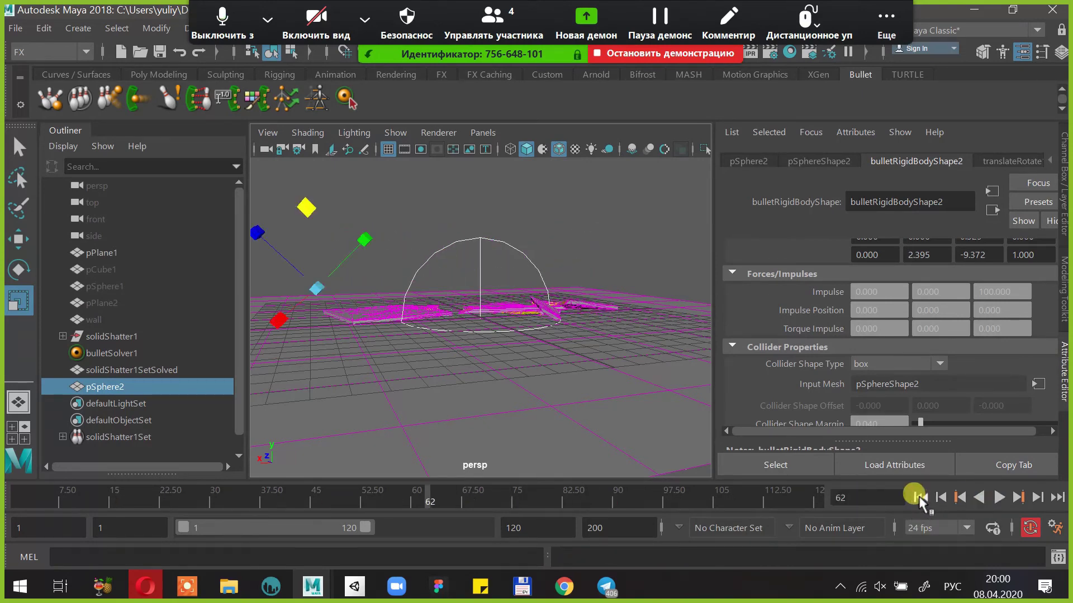
pyautogui.click(920, 497)
pyautogui.click(999, 497)
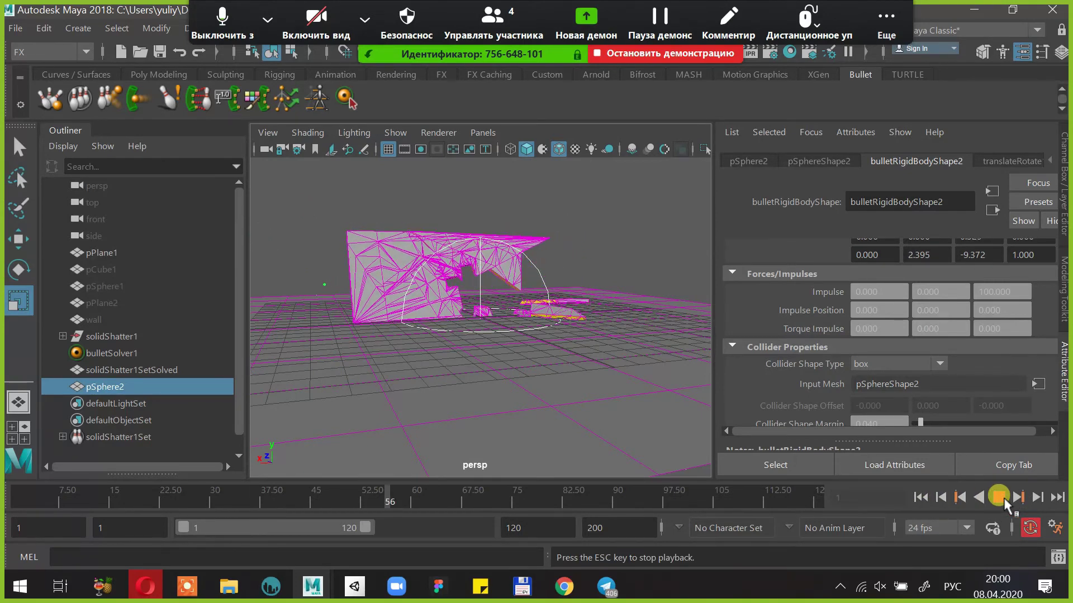
pyautogui.click(1004, 498)
pyautogui.click(920, 497)
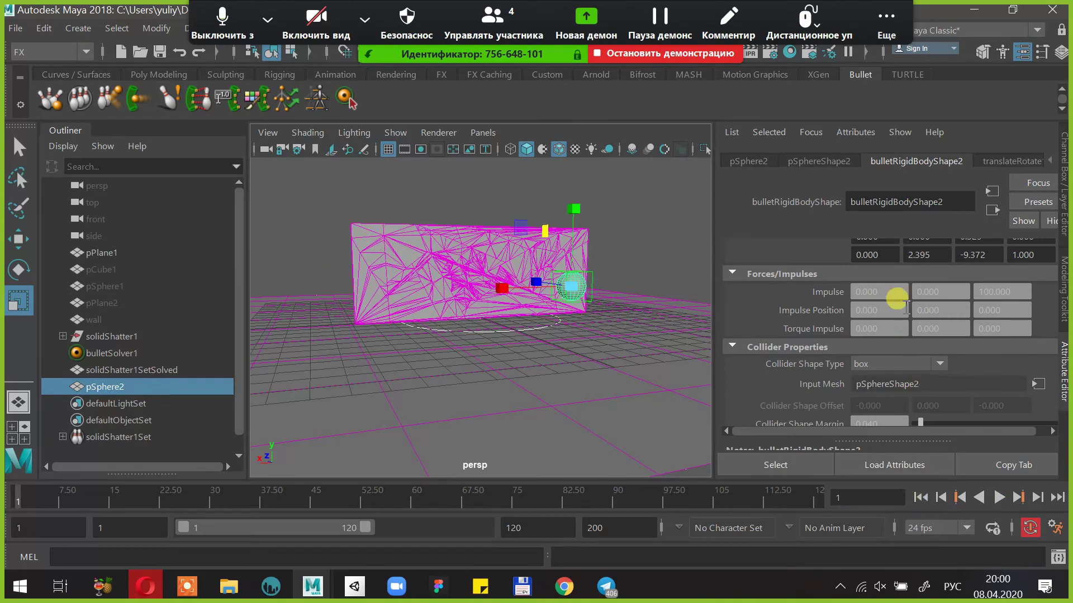
# Set the Glue Breaking Threshold of the wall's solidShatter1SetInitialState to 1
pyautogui.click(442, 251)
pyautogui.click(140, 387)
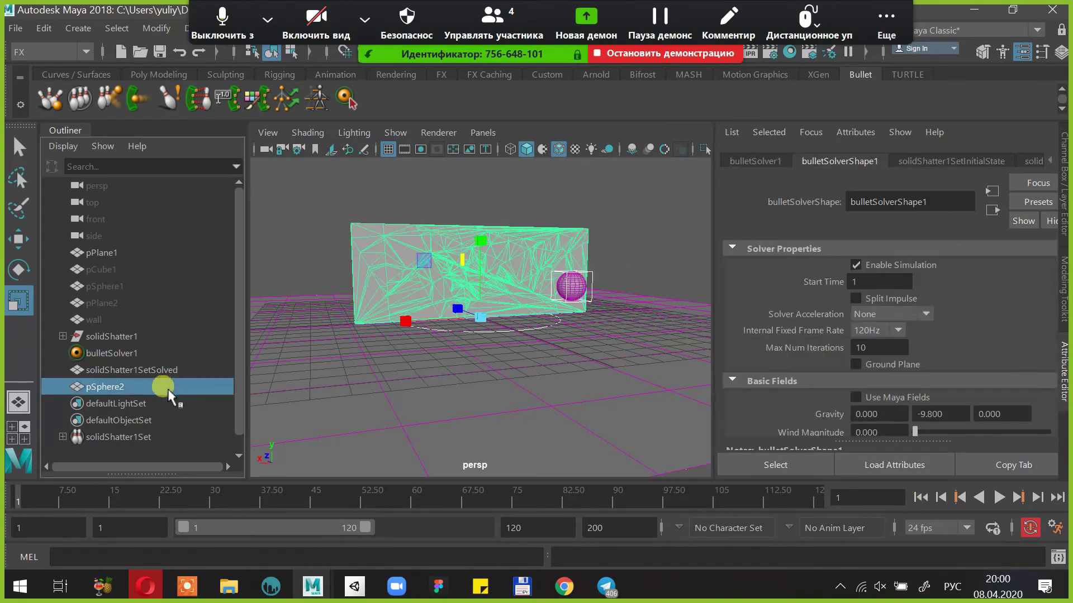
pyautogui.click(144, 433)
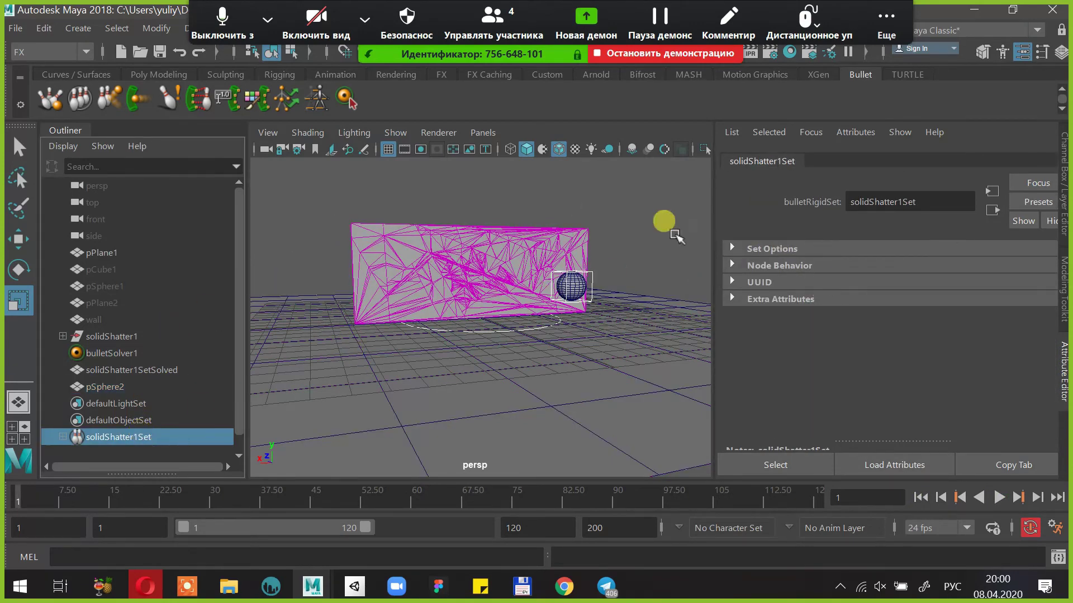
pyautogui.click(403, 265)
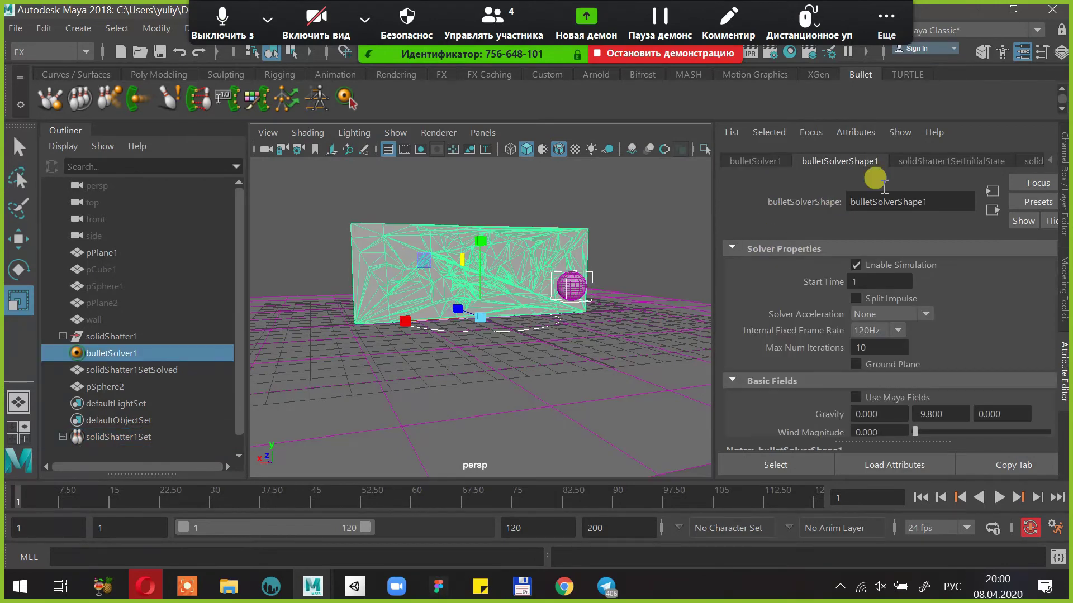
pyautogui.click(931, 161)
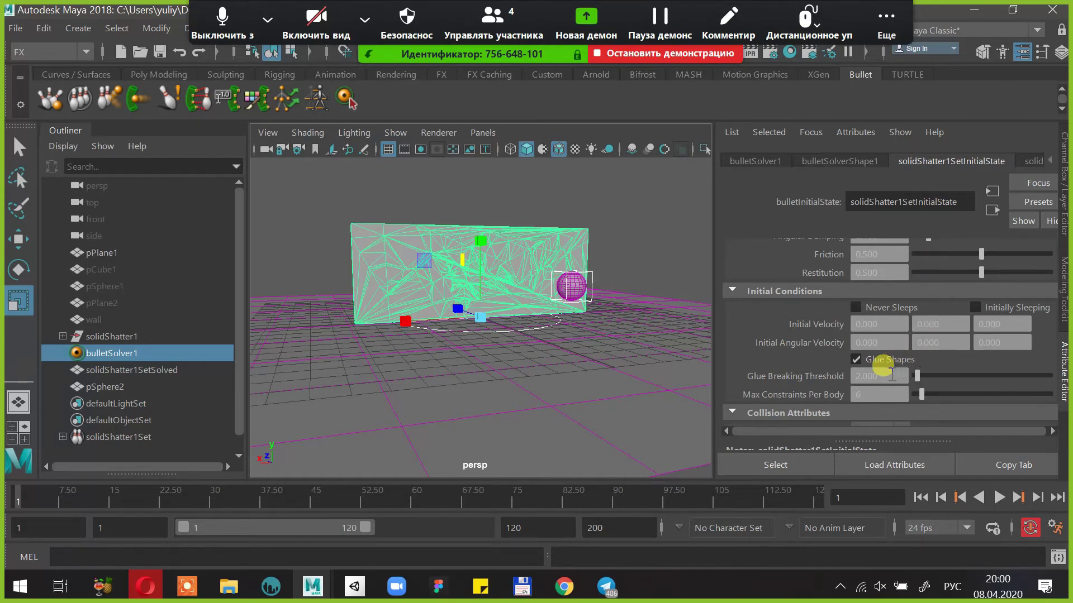
pyautogui.doubleClick(875, 376)
pyautogui.write('1')
pyautogui.press('Return')
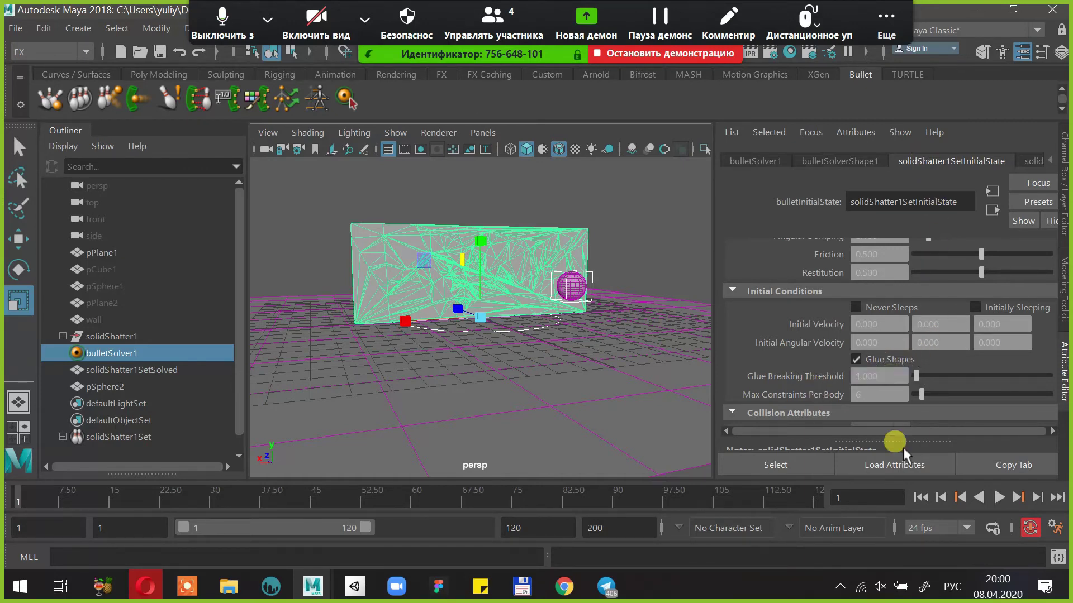
# Play the simulation with the weaker glue, stop it near the end, inspect the collapsed wall and return to the first frame
pyautogui.click(998, 498)
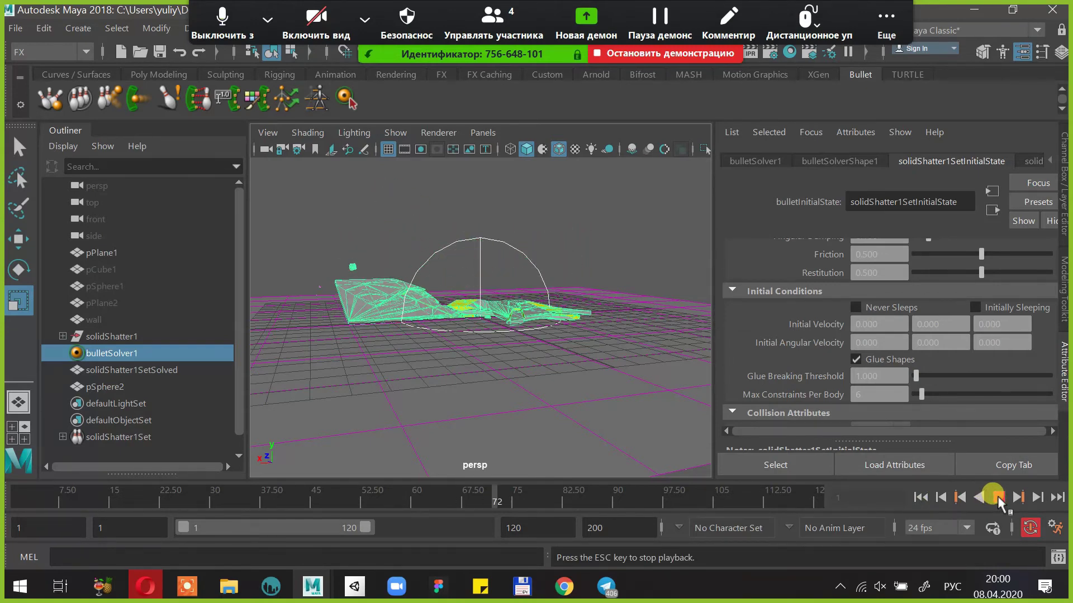
pyautogui.click(998, 498)
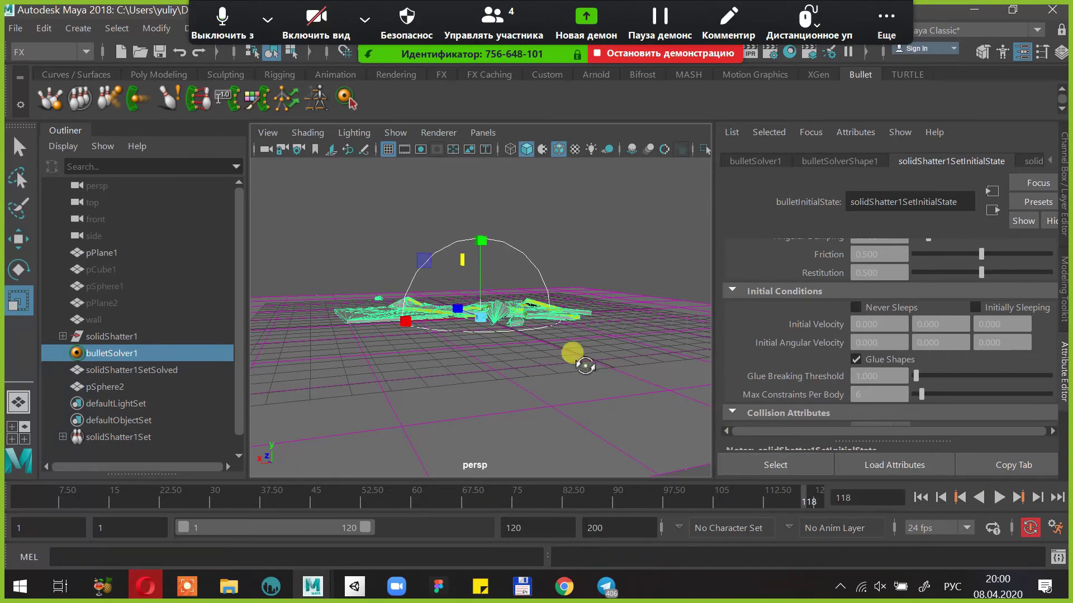
pyautogui.keyDown('alt'); pyautogui.moveTo(574, 354); pyautogui.dragTo(614, 379); pyautogui.keyUp('alt')
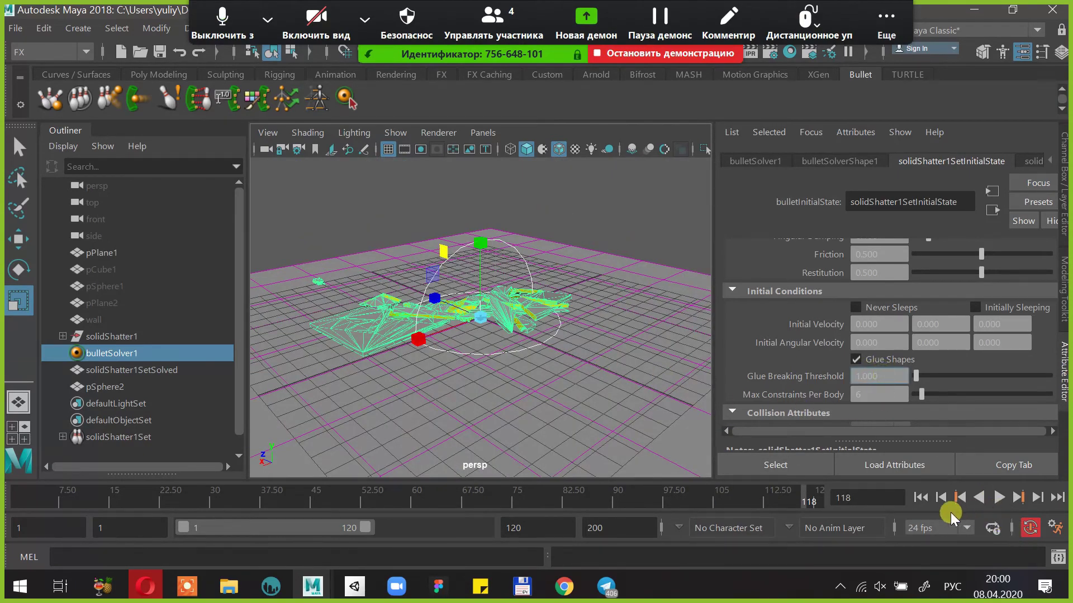
pyautogui.click(921, 498)
# Set the wall's Glue Breaking Threshold to 0.5, and put away the Zoom time-limit notice and the web page it opens
pyautogui.moveTo(885, 377); pyautogui.dragTo(852, 376)
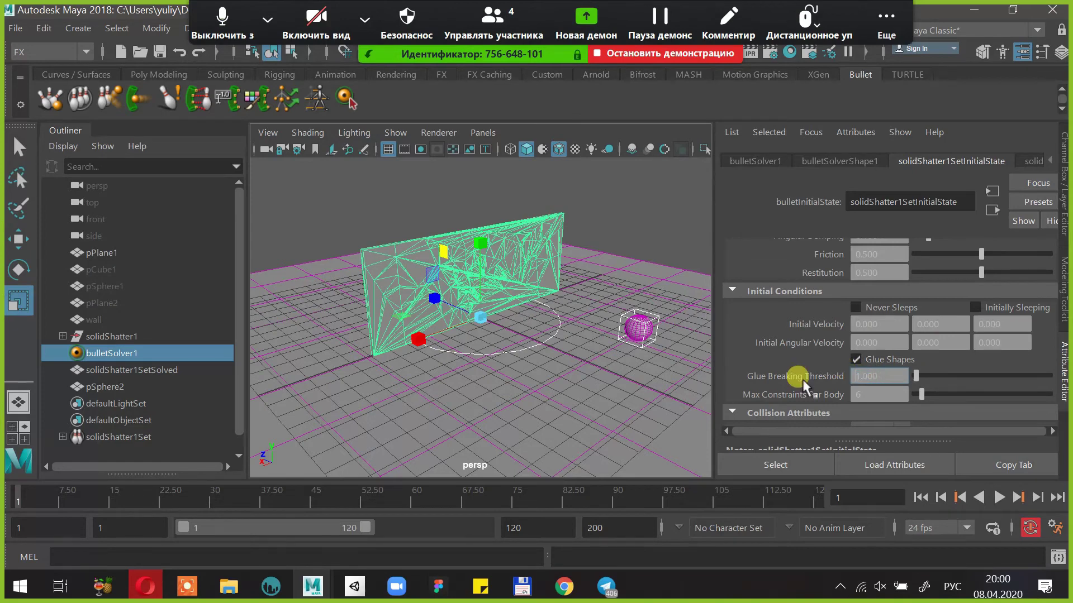
pyautogui.write('0.')
pyautogui.write('5')
pyautogui.press('Return')
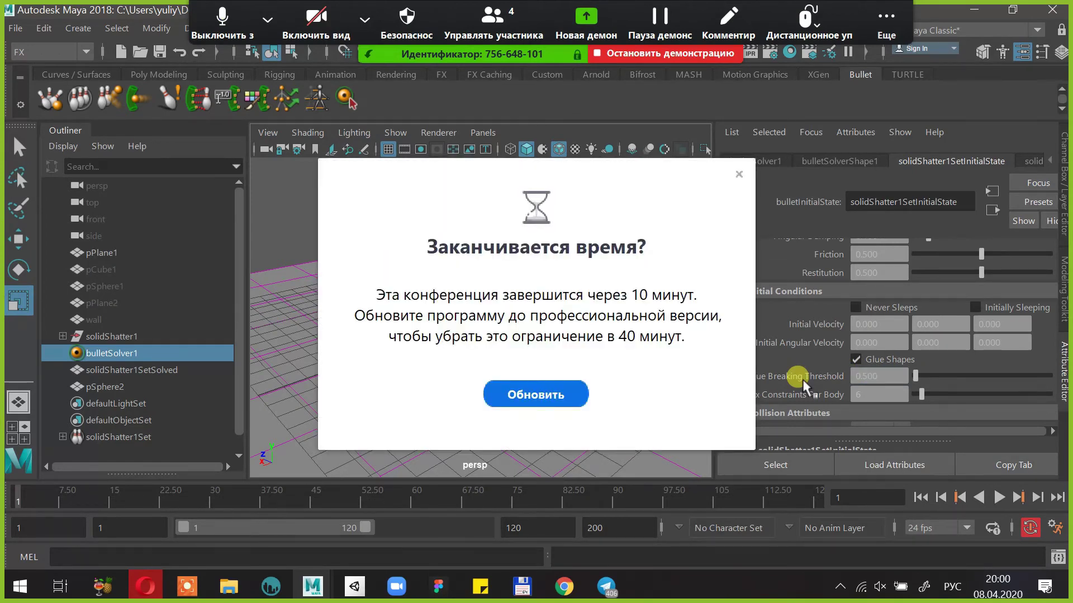
pyautogui.click(562, 399)
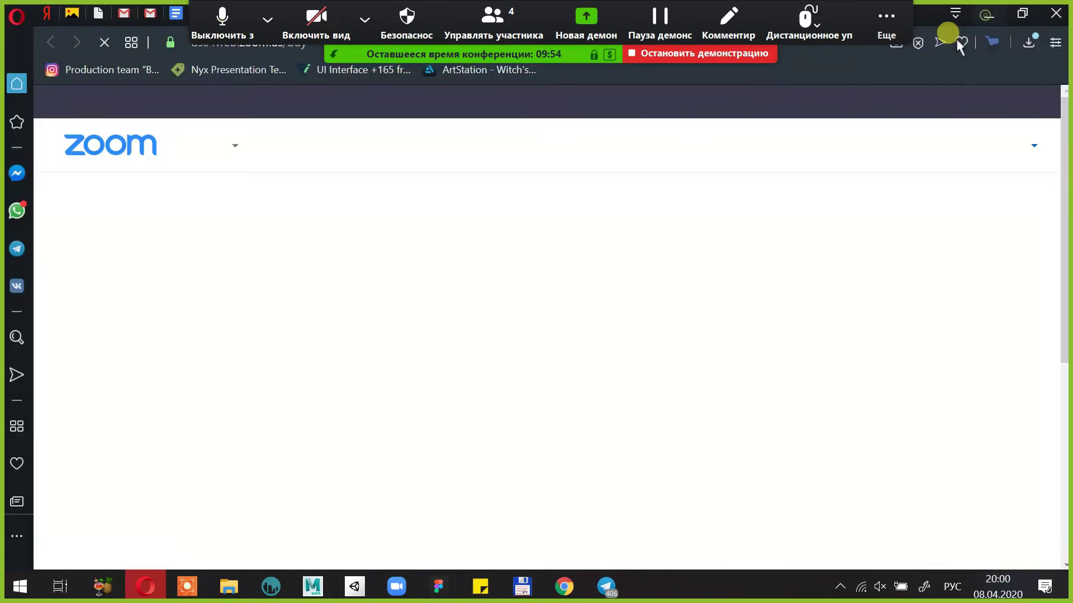
pyautogui.click(985, 15)
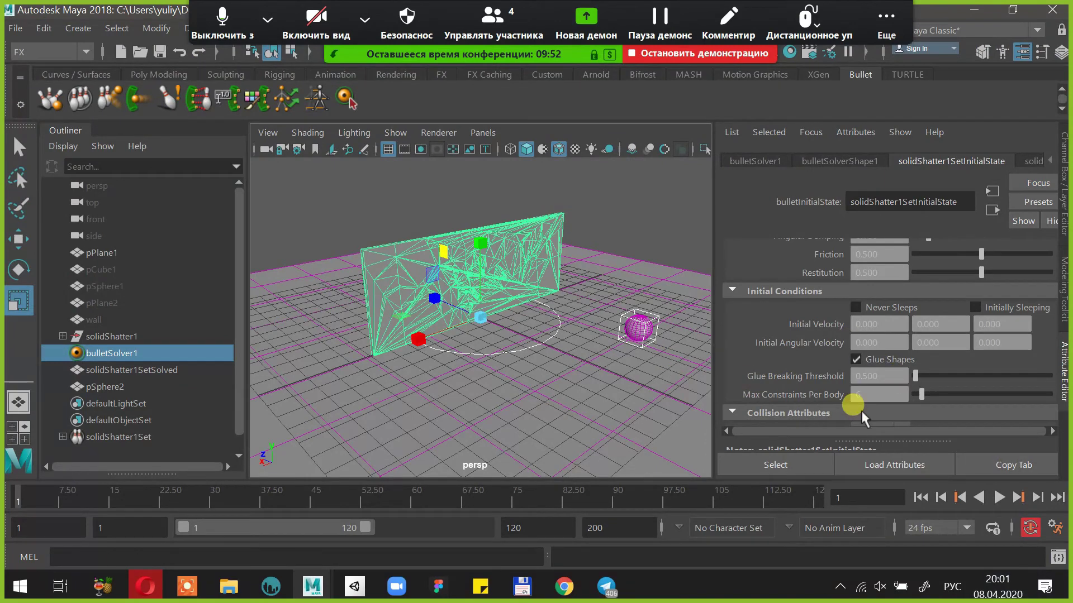
# Play the simulation with the 0.5 glue threshold, stop it, rewind and start it again from a slightly different view
pyautogui.click(999, 497)
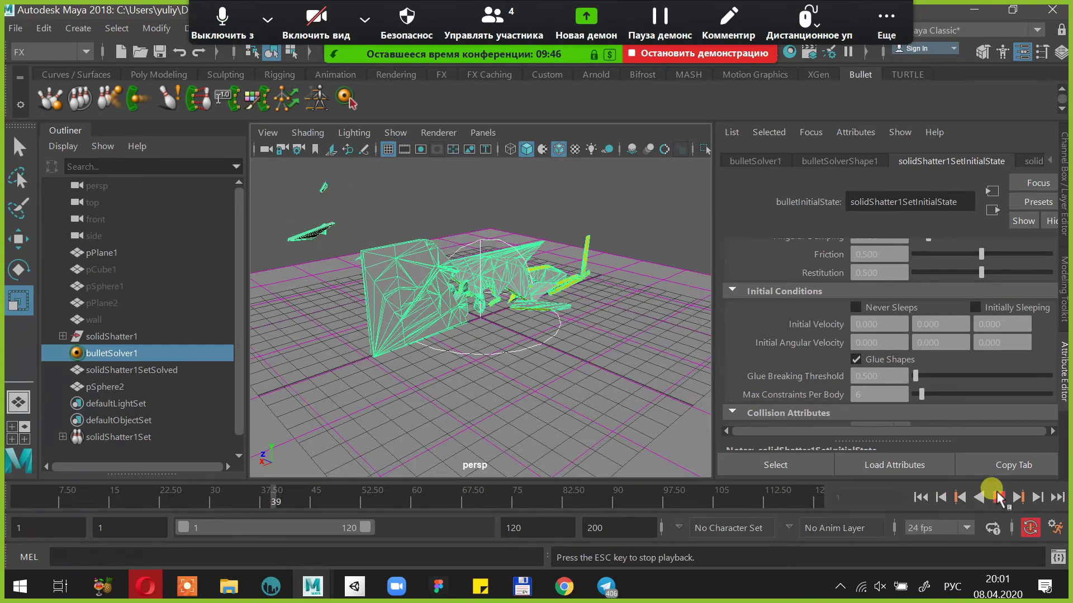
pyautogui.click(998, 497)
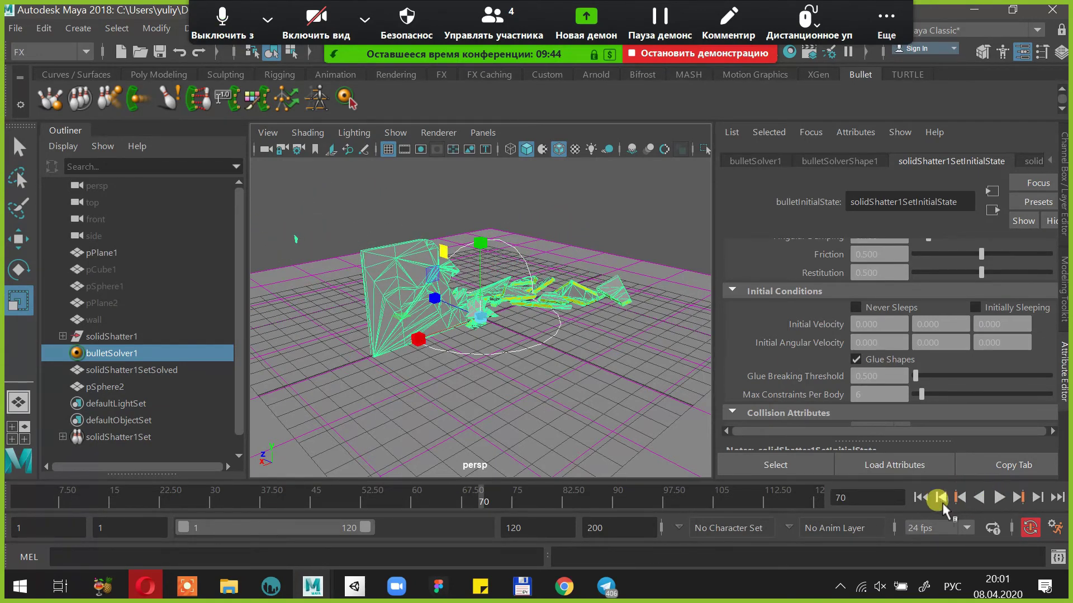
pyautogui.click(921, 497)
pyautogui.moveTo(583, 315)
pyautogui.keyDown('alt'); pyautogui.mouseDown()
pyautogui.moveTo(553, 294)
pyautogui.moveTo(571, 312)
pyautogui.mouseUp(); pyautogui.keyUp('alt')
pyautogui.click(998, 497)
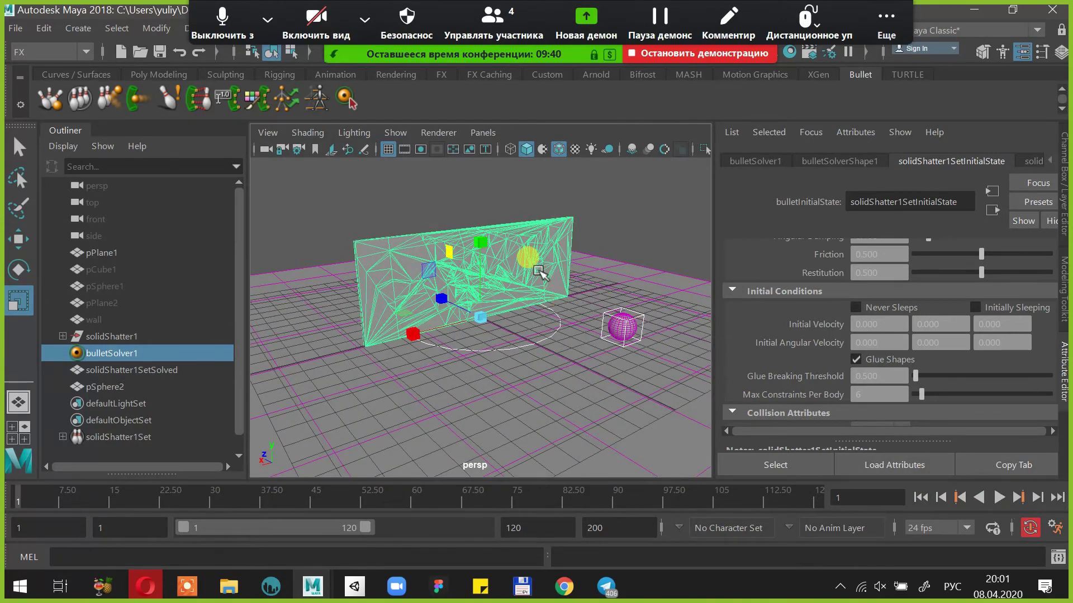
# Select solidShatter1, replay the sphere's impact on the wall, stop it and return to the first frame
pyautogui.click(156, 370)
pyautogui.click(137, 339)
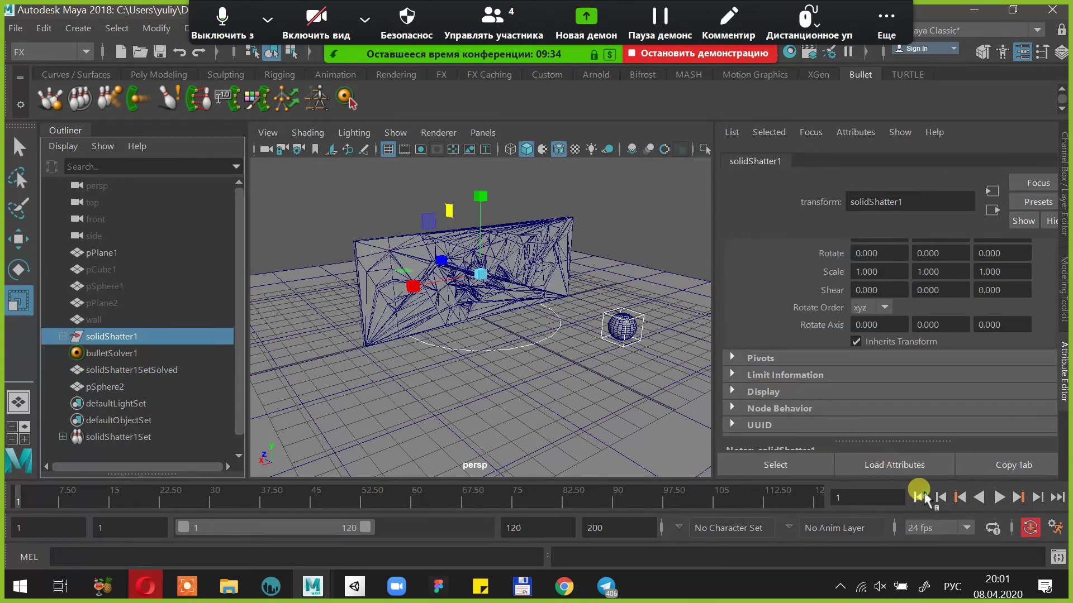
pyautogui.click(1000, 498)
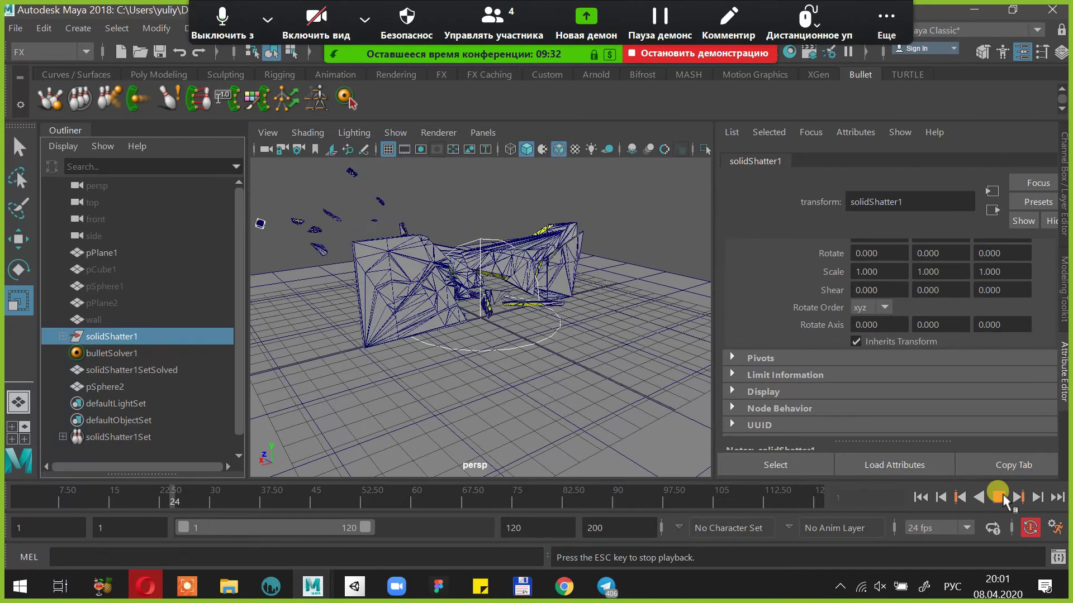
pyautogui.click(1000, 498)
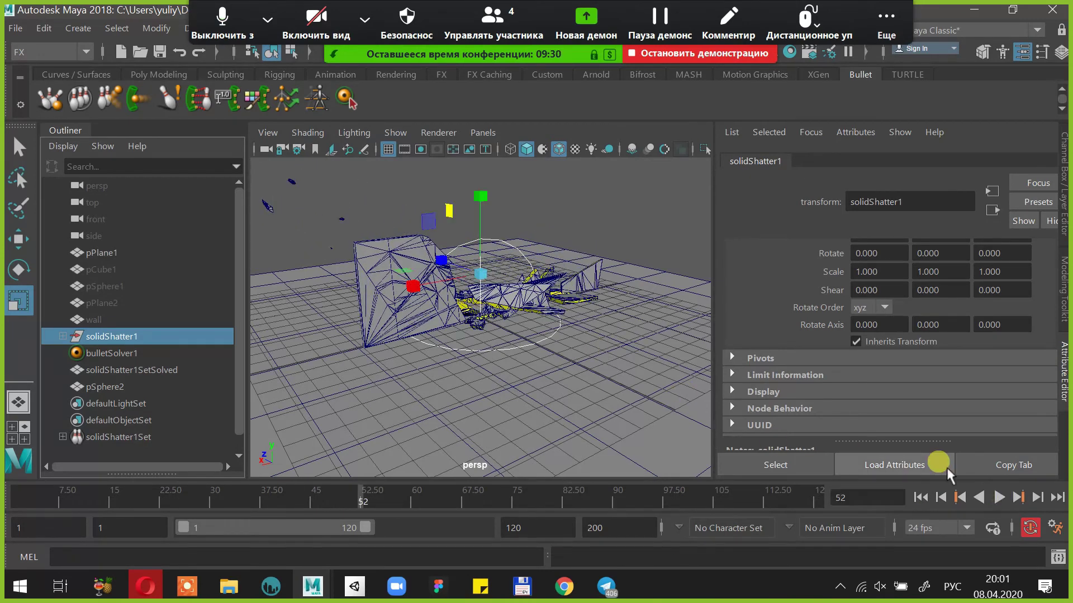
pyautogui.click(920, 496)
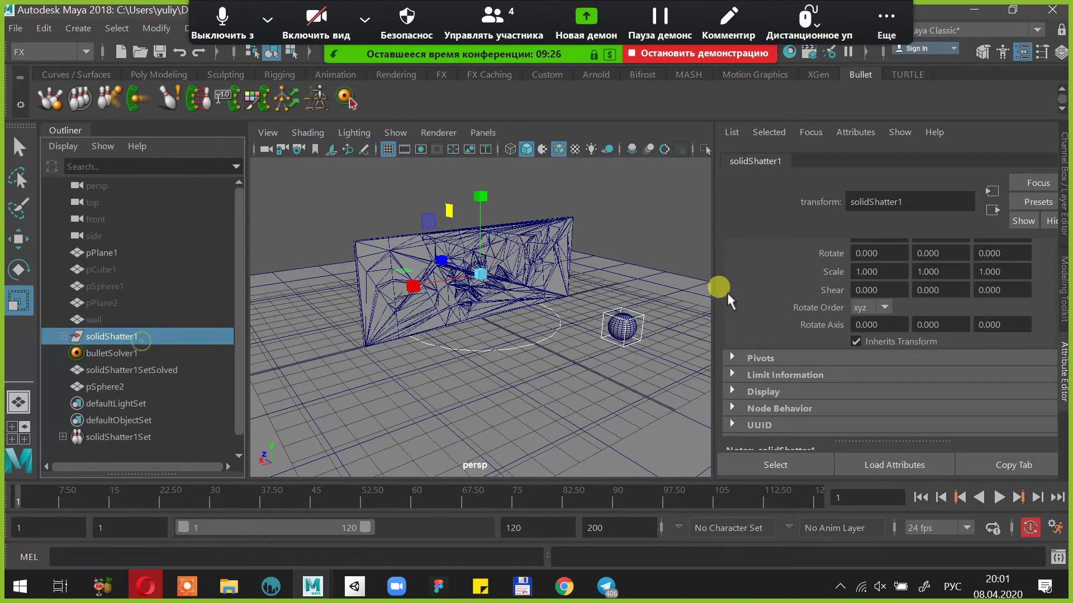
# Look through the attributes of solidShatter1Set, solidShatter1 and the solidShatter1SetSolved mesh, including its shape and shading group
pyautogui.click(143, 439)
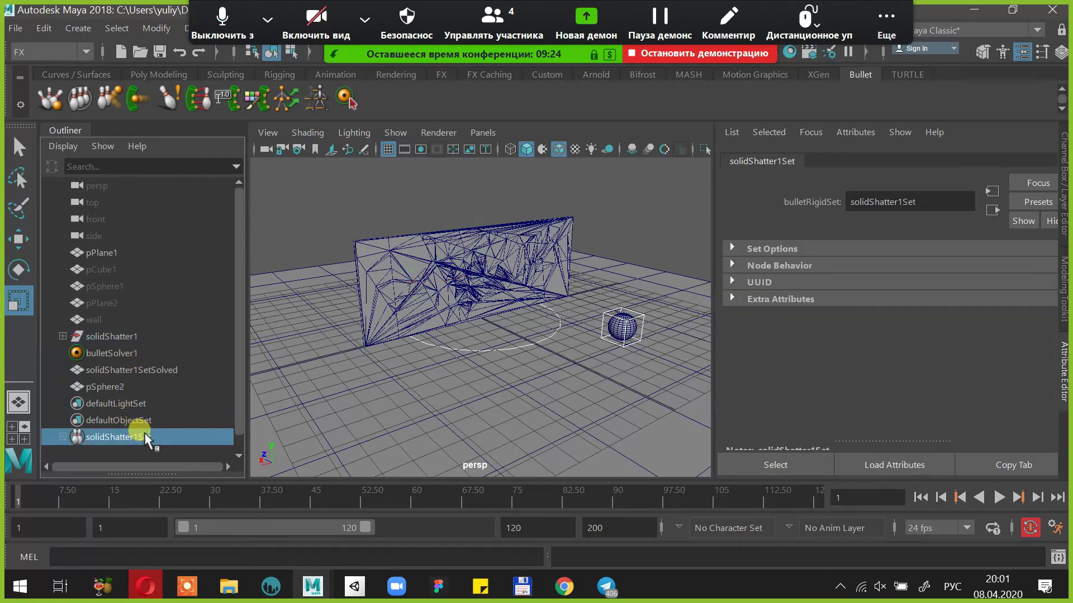
pyautogui.click(127, 338)
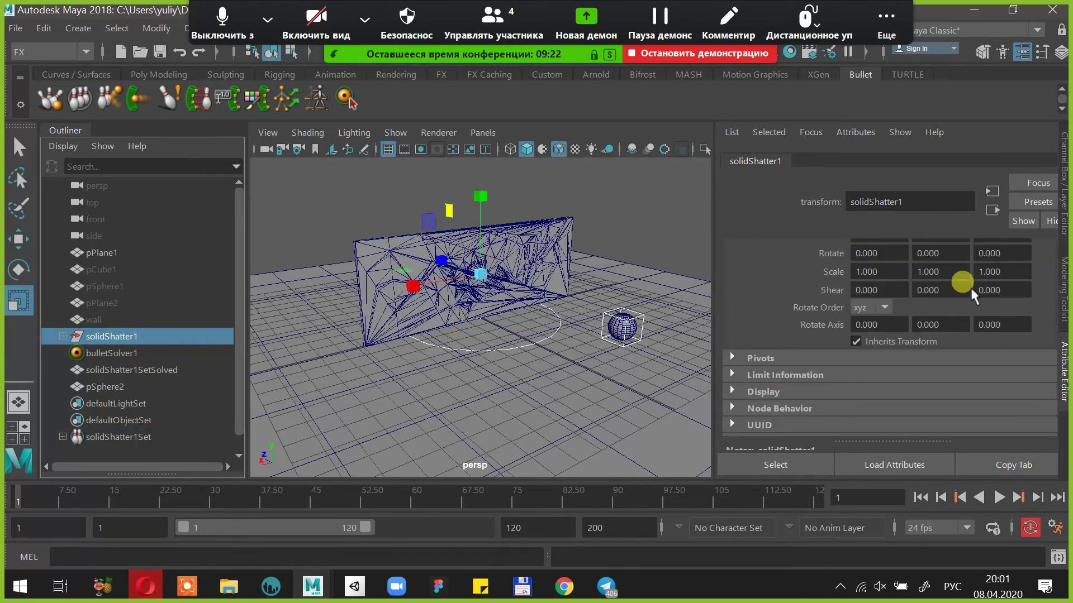
pyautogui.click(145, 370)
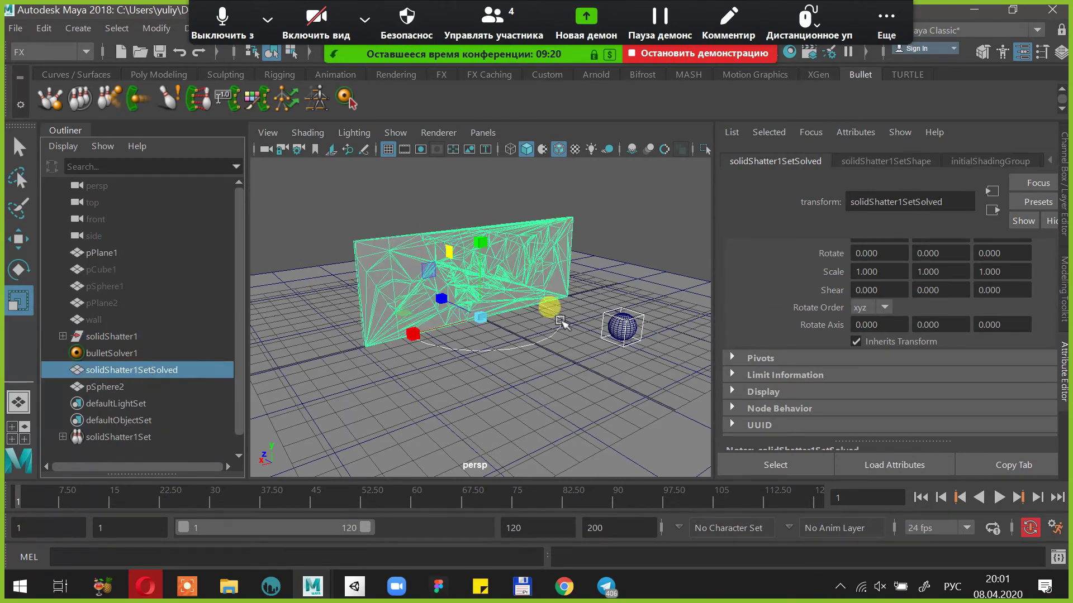
pyautogui.click(879, 157)
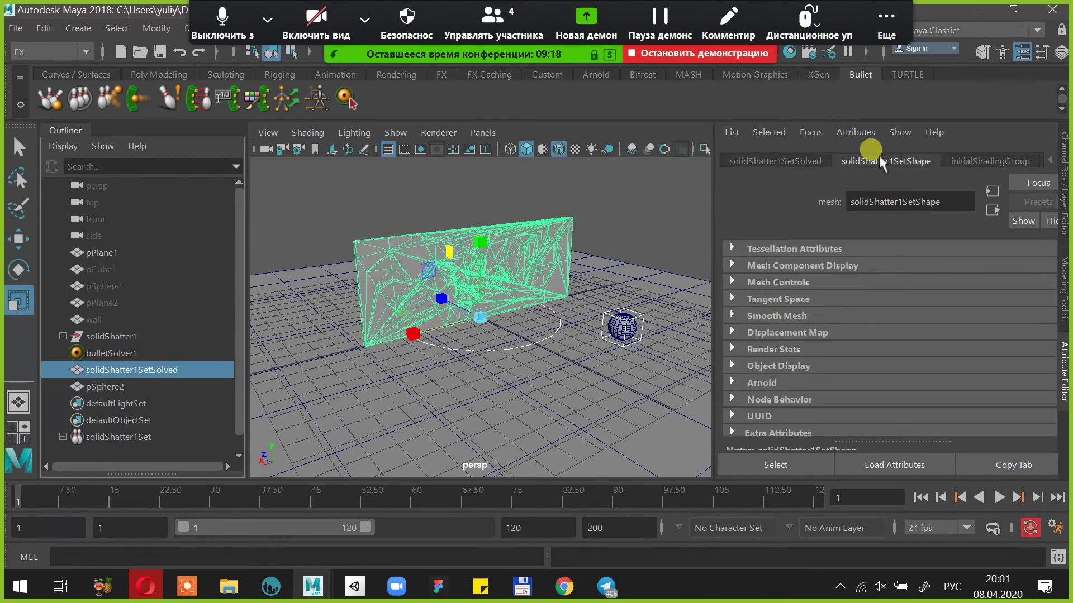
pyautogui.click(814, 162)
pyautogui.click(960, 160)
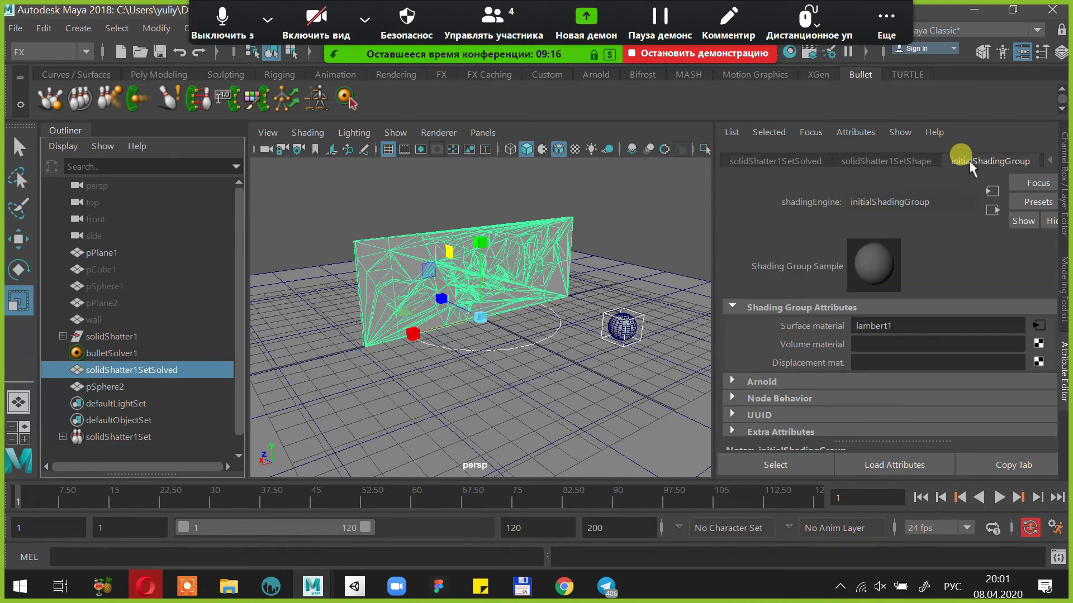
pyautogui.click(916, 163)
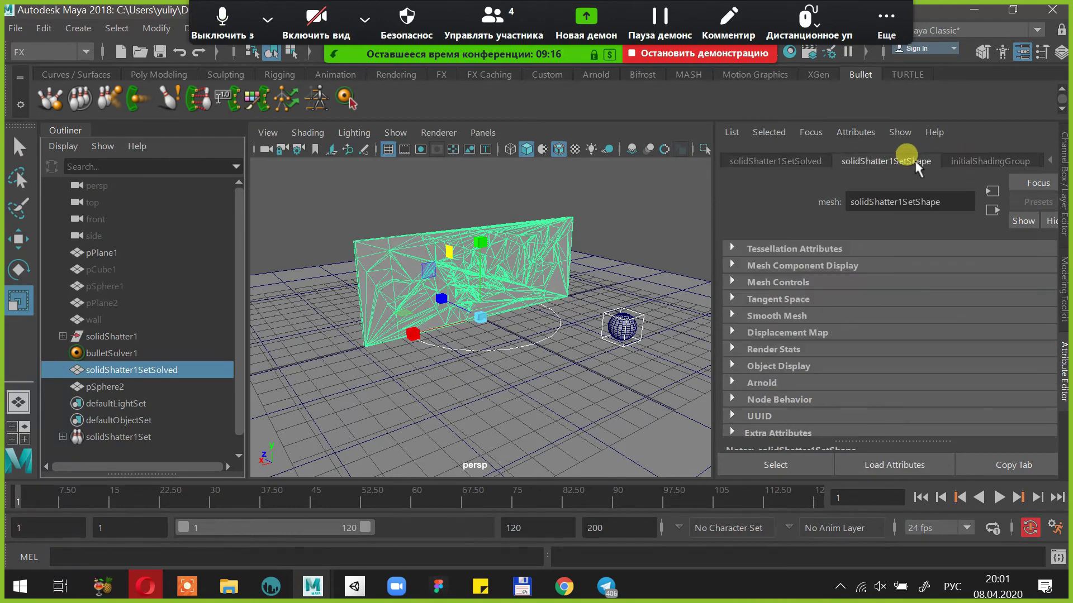
# Examine the attribute sections of solidShatter1SetShape, from Tessellation Attributes and Mesh Component Display to Mesh Controls and Tangent Space
pyautogui.click(796, 263)
pyautogui.click(787, 249)
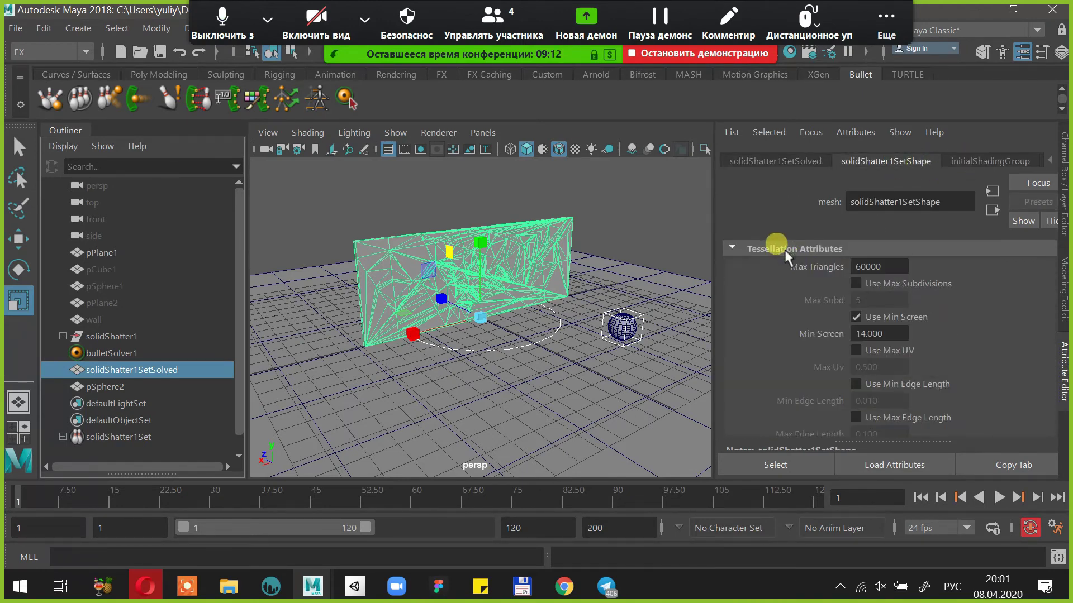
pyautogui.click(784, 250)
pyautogui.click(790, 266)
pyautogui.click(794, 280)
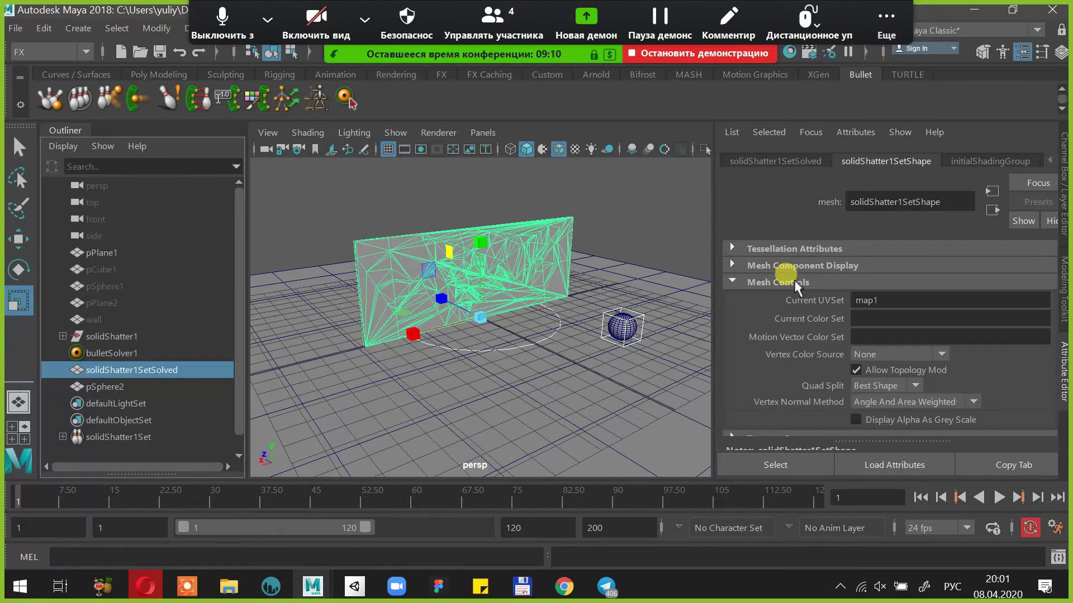
pyautogui.click(794, 279)
pyautogui.click(793, 300)
pyautogui.click(796, 303)
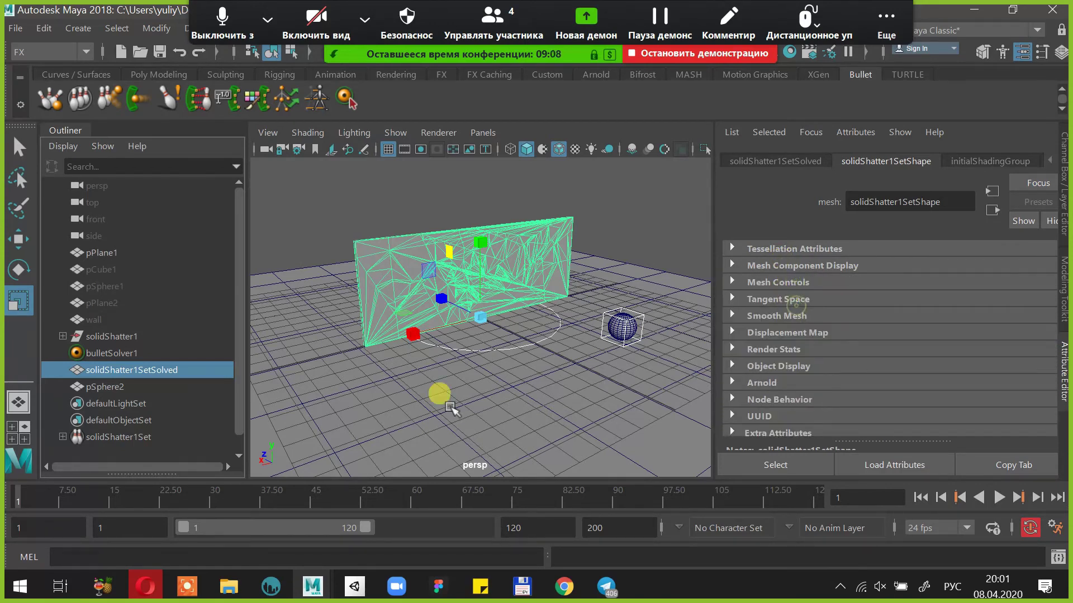
# Set the Default Mass of the wall's solidShatter1SetInitialState to 20, accessed through bulletSolver1
pyautogui.click(104, 354)
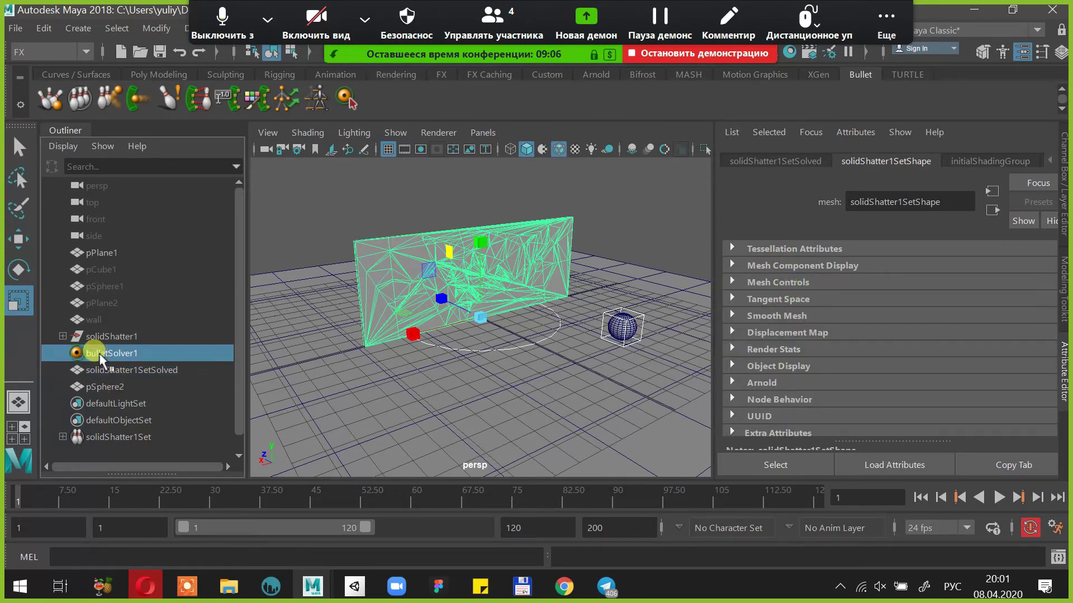
pyautogui.click(962, 161)
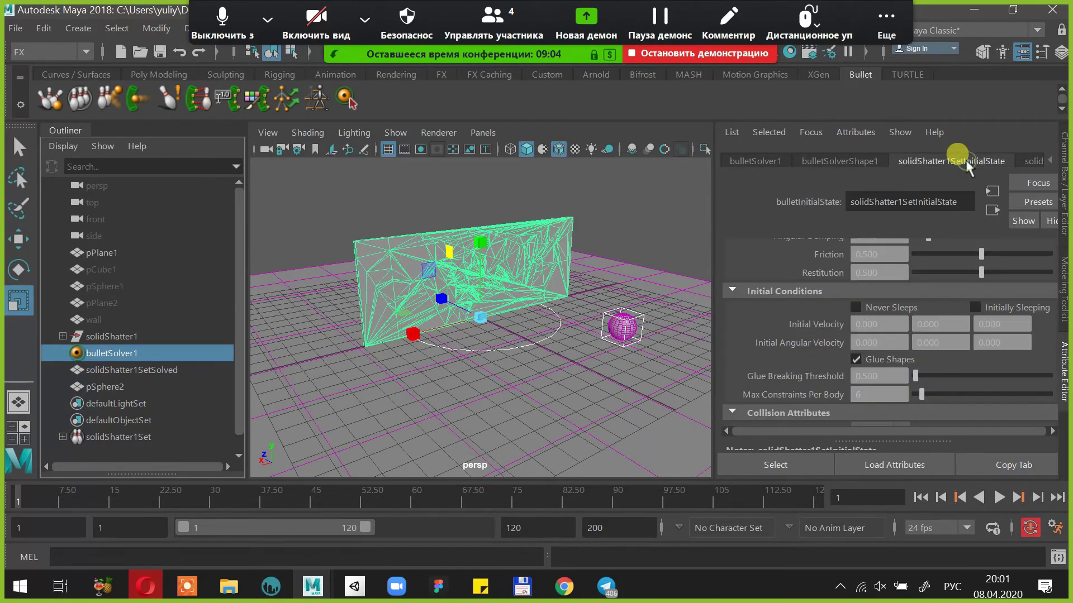
pyautogui.scroll(3, 891, 311)
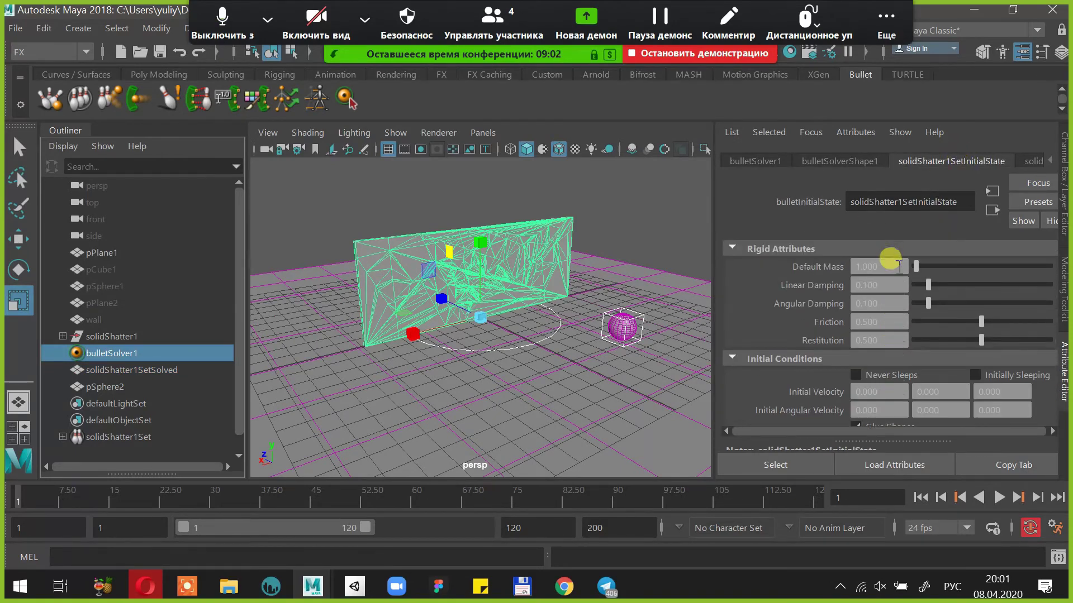
pyautogui.click(894, 263)
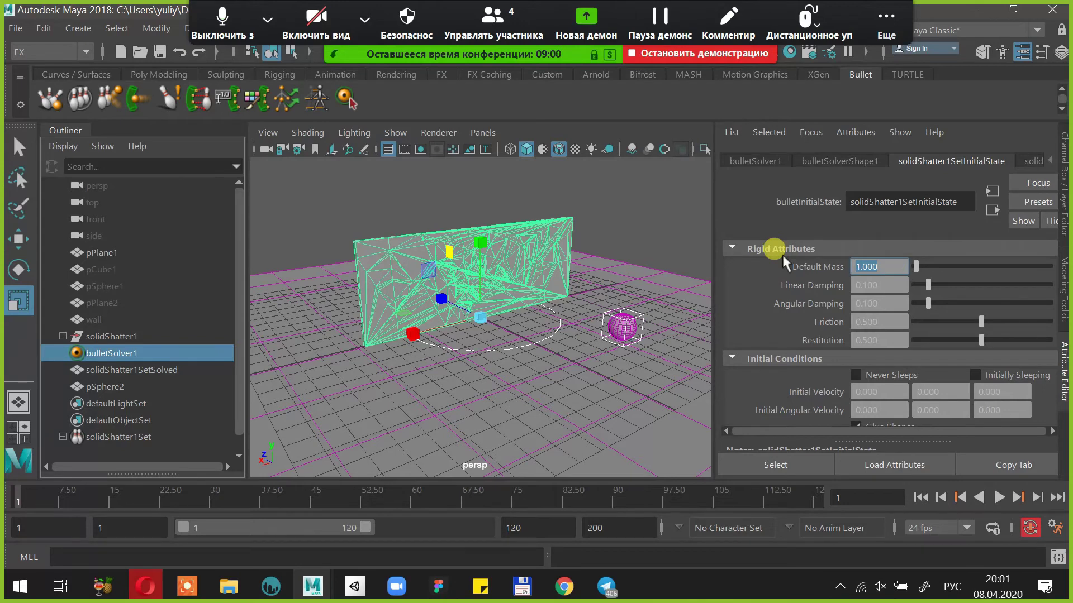
pyautogui.write('20')
pyautogui.press('Return')
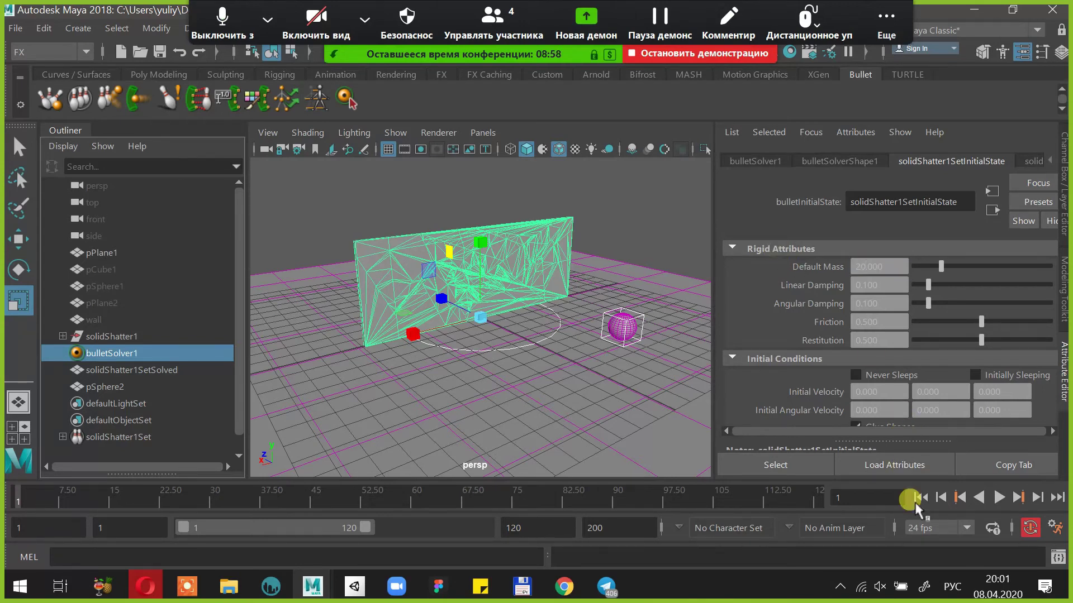
# Play the simulation with the heavier wall pieces to the last frame and inspect the debris from above
pyautogui.click(999, 497)
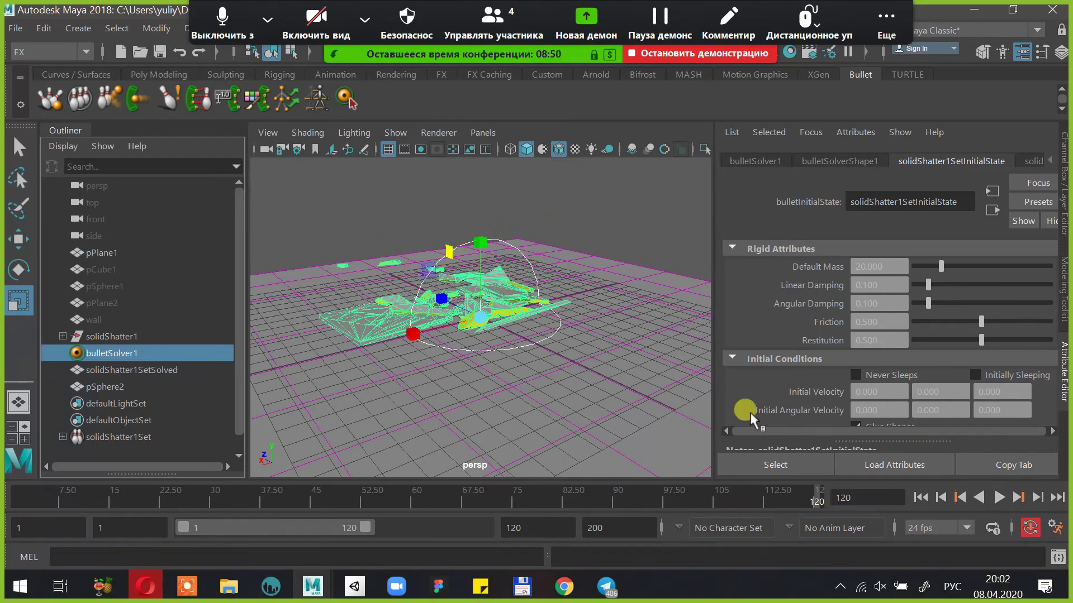
pyautogui.keyDown('alt'); pyautogui.moveTo(582, 311); pyautogui.dragTo(598, 353); pyautogui.keyUp('alt')
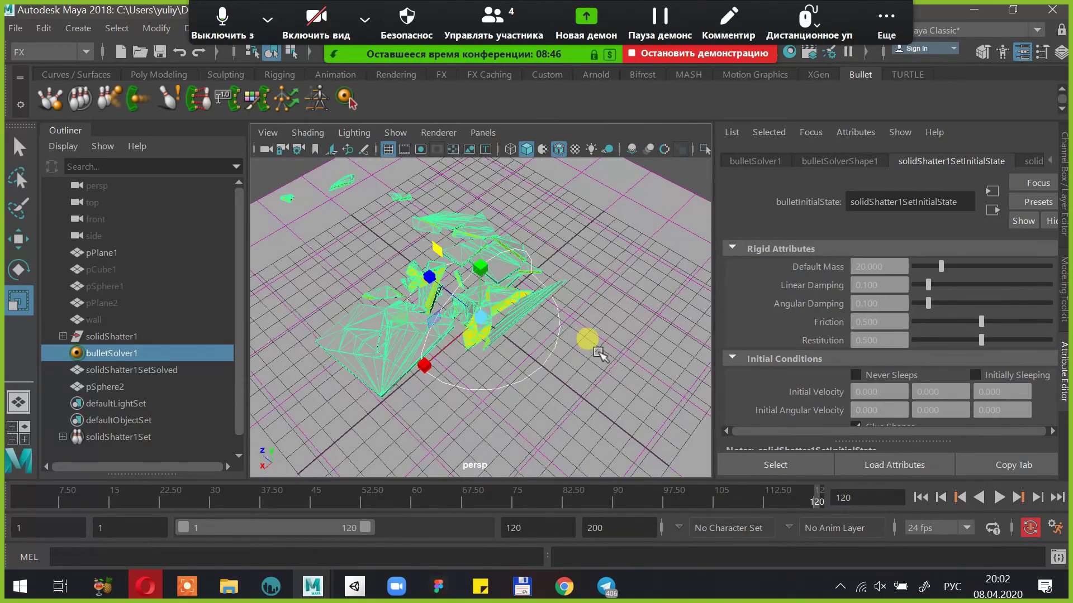
# Replay the wall-breaking simulation from frame 1 to the last frame and inspect the debris from a low angle
pyautogui.keyDown('alt'); pyautogui.moveTo(509, 289); pyautogui.dragTo(609, 297); pyautogui.keyUp('alt')
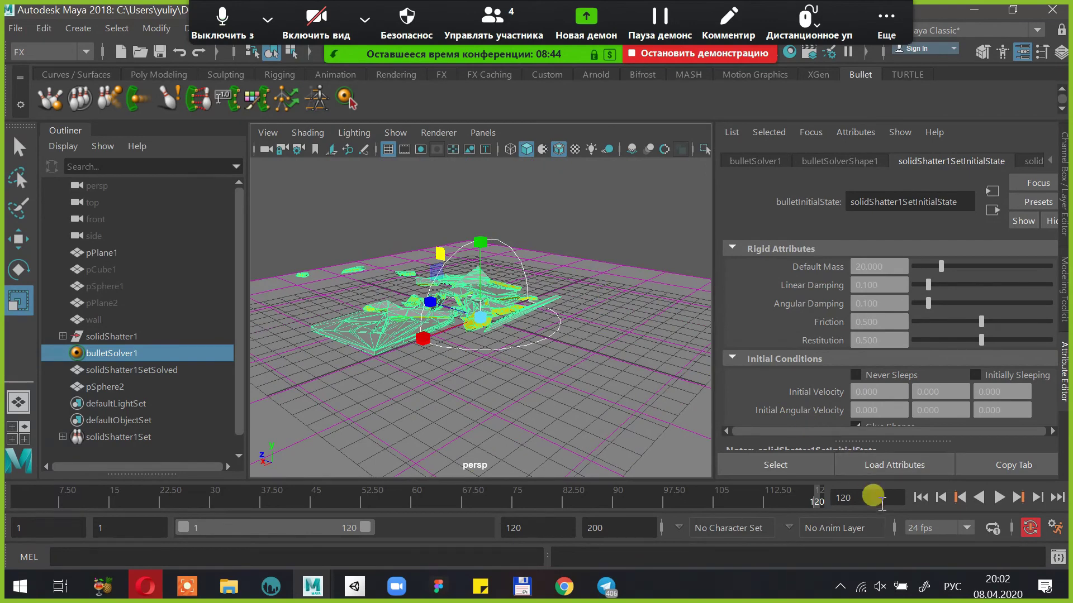
pyautogui.click(920, 497)
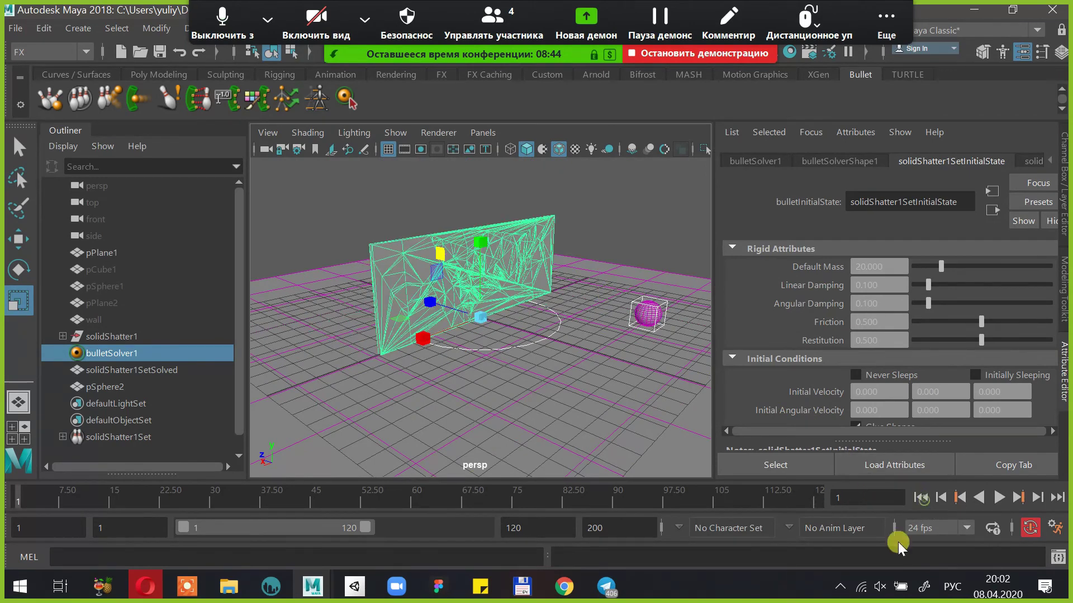
pyautogui.click(998, 497)
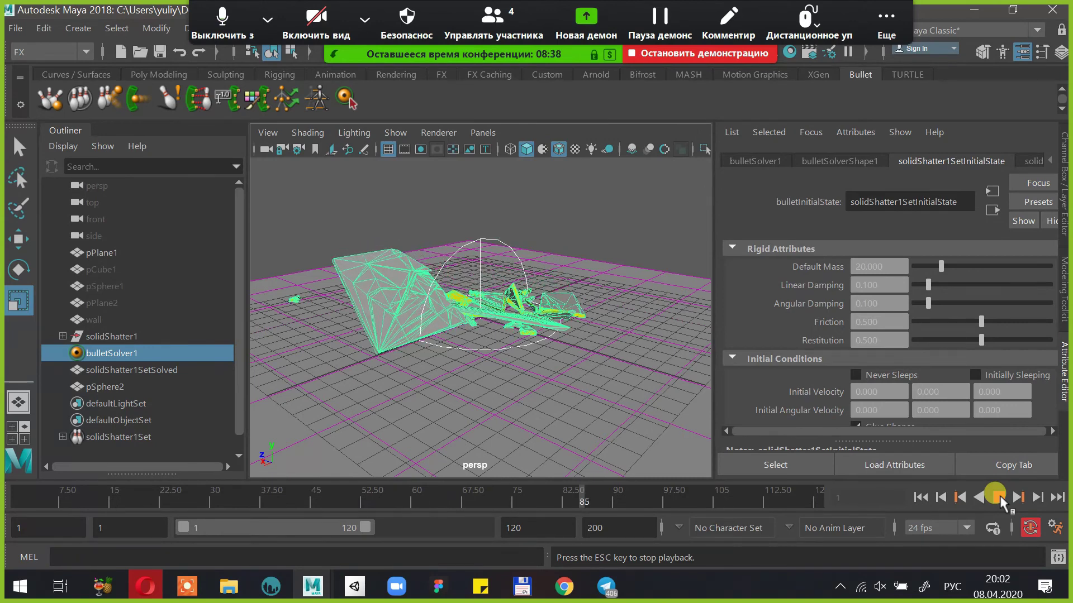
pyautogui.scroll(-3, 950, 400)
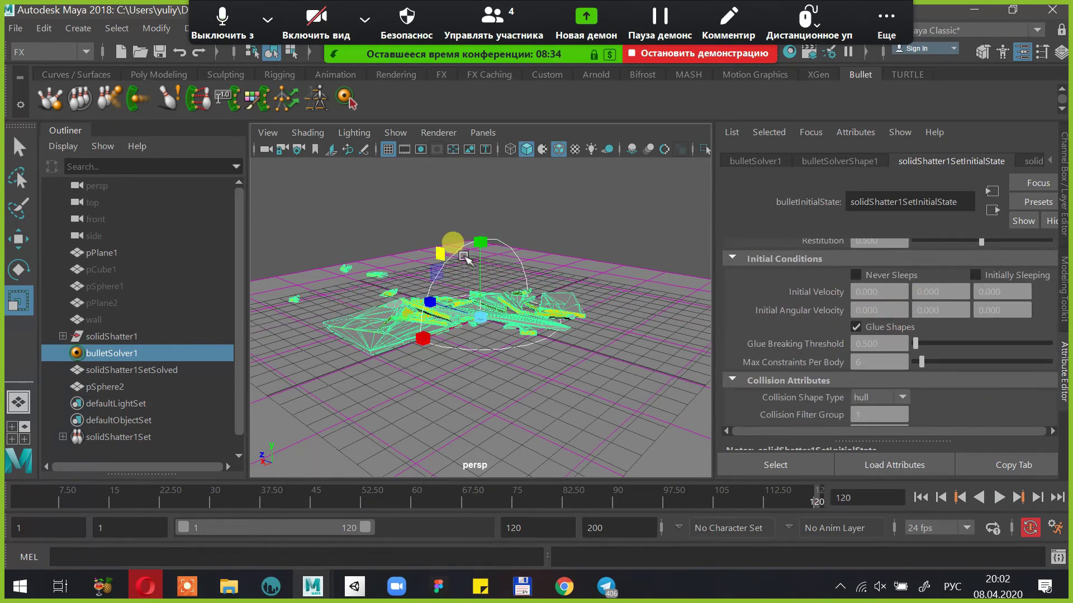
pyautogui.keyDown('alt'); pyautogui.moveTo(463, 257); pyautogui.dragTo(509, 263); pyautogui.keyUp('alt')
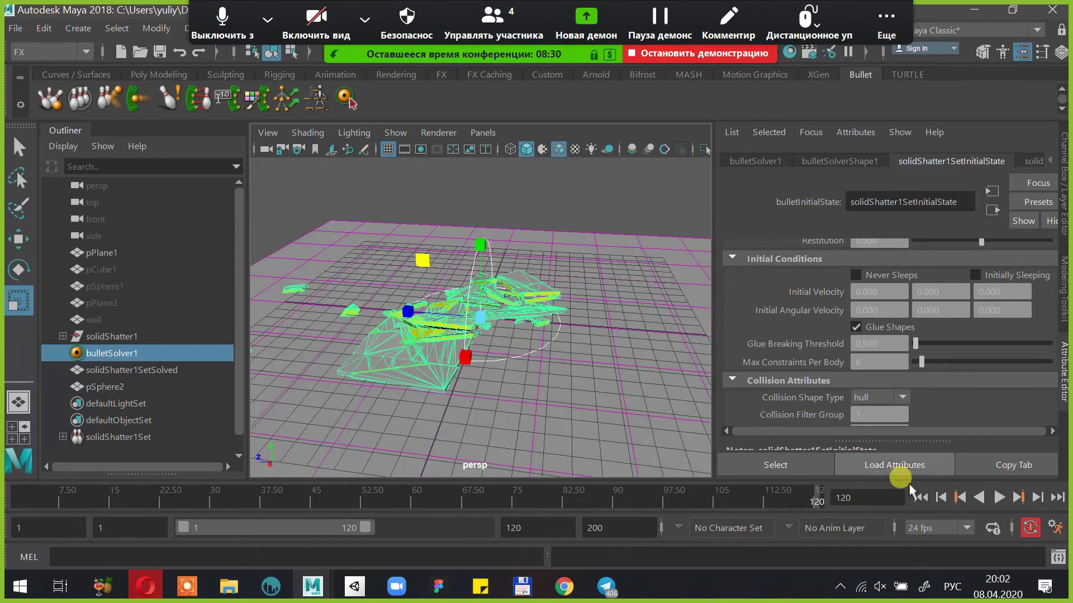
# Save the scene and replay the simulation from frame 1, stopping at frame 33 to inspect the broken wall
pyautogui.hotkey('ctrl', 's')
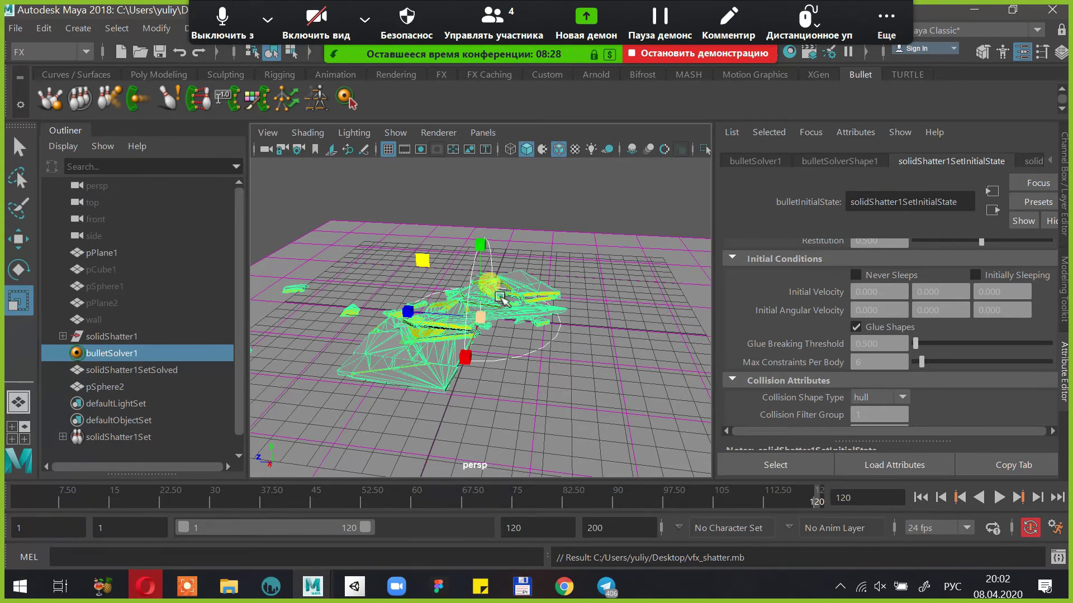
pyautogui.click(777, 325)
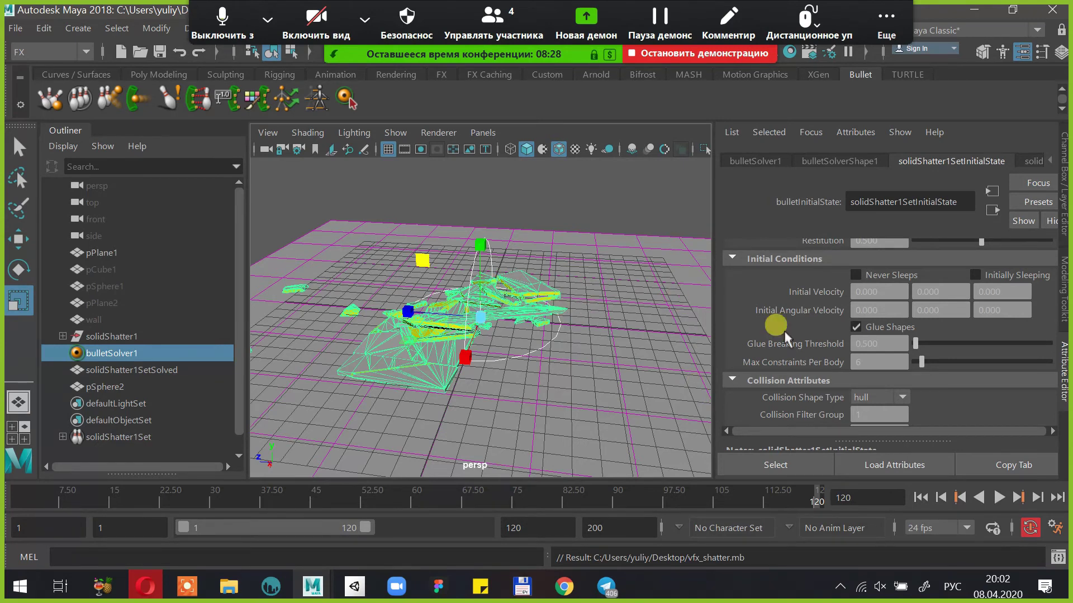
pyautogui.click(919, 497)
pyautogui.click(999, 497)
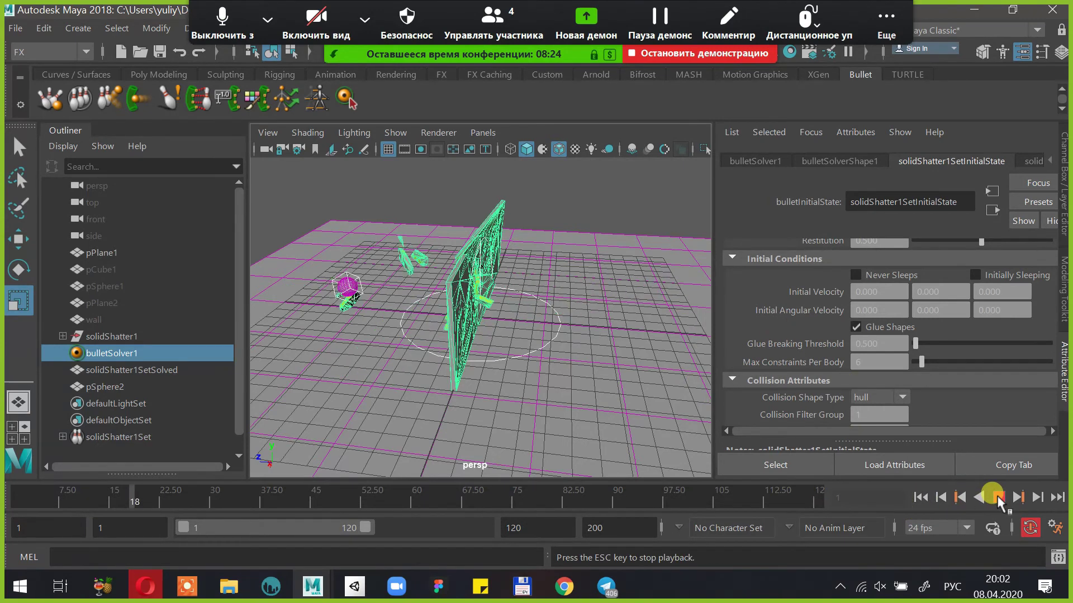
pyautogui.click(999, 497)
pyautogui.keyDown('alt'); pyautogui.moveTo(604, 338); pyautogui.dragTo(541, 339); pyautogui.keyUp('alt')
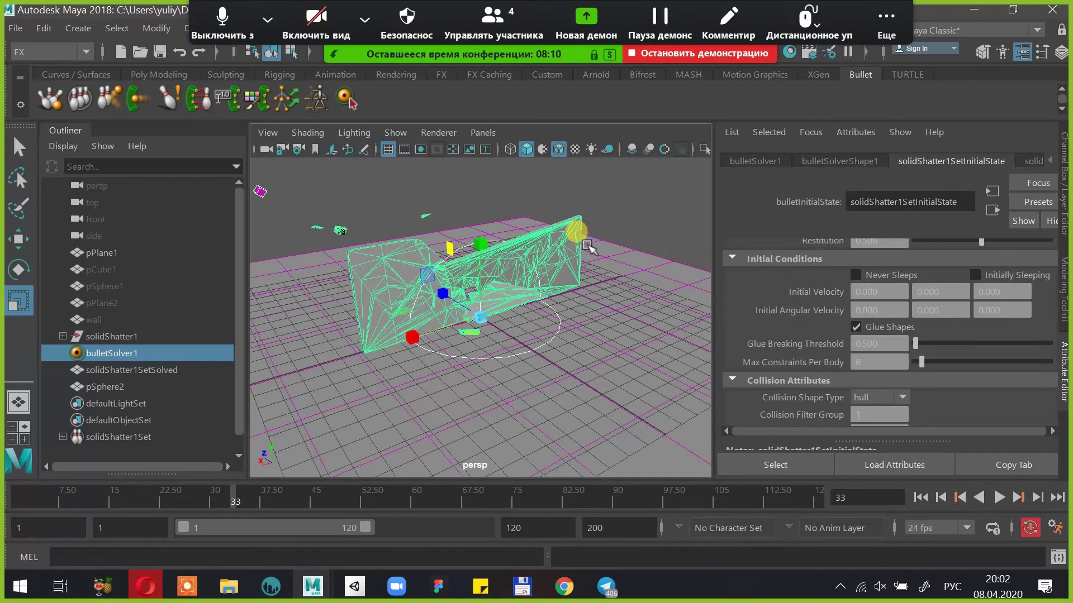
# Clear the selection, save the shattered wall scene again and start a new empty scene
pyautogui.click(653, 239)
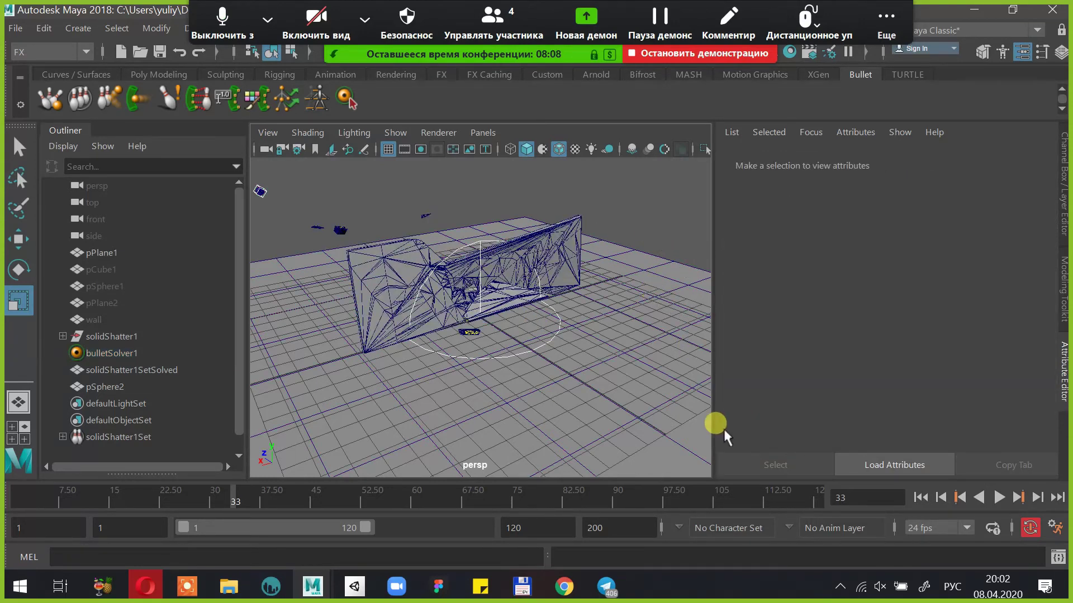
pyautogui.hotkey('ctrl', 's')
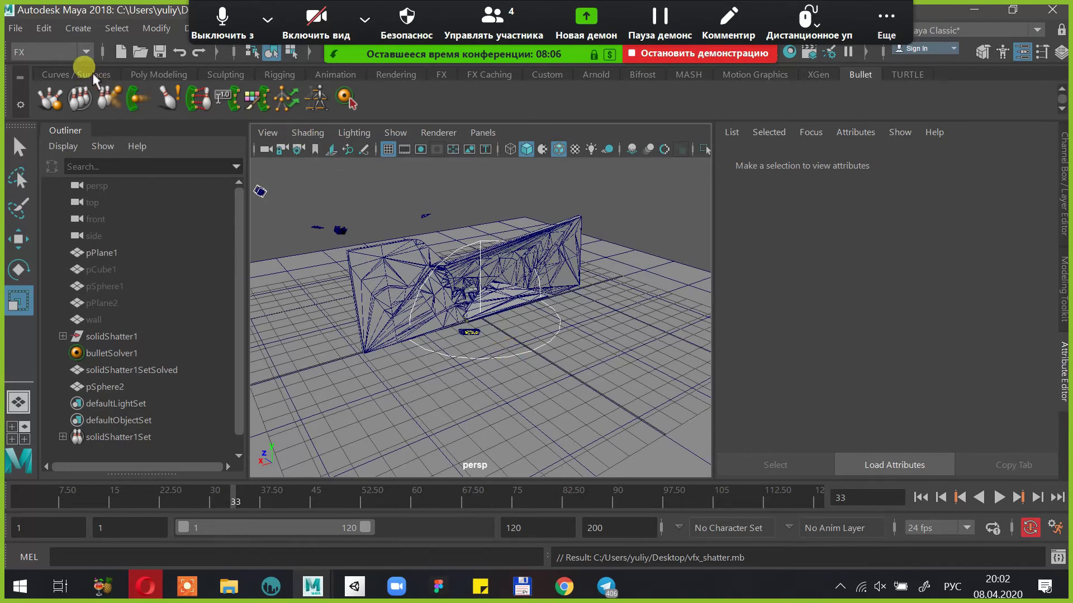
pyautogui.click(23, 25)
pyautogui.click(105, 25)
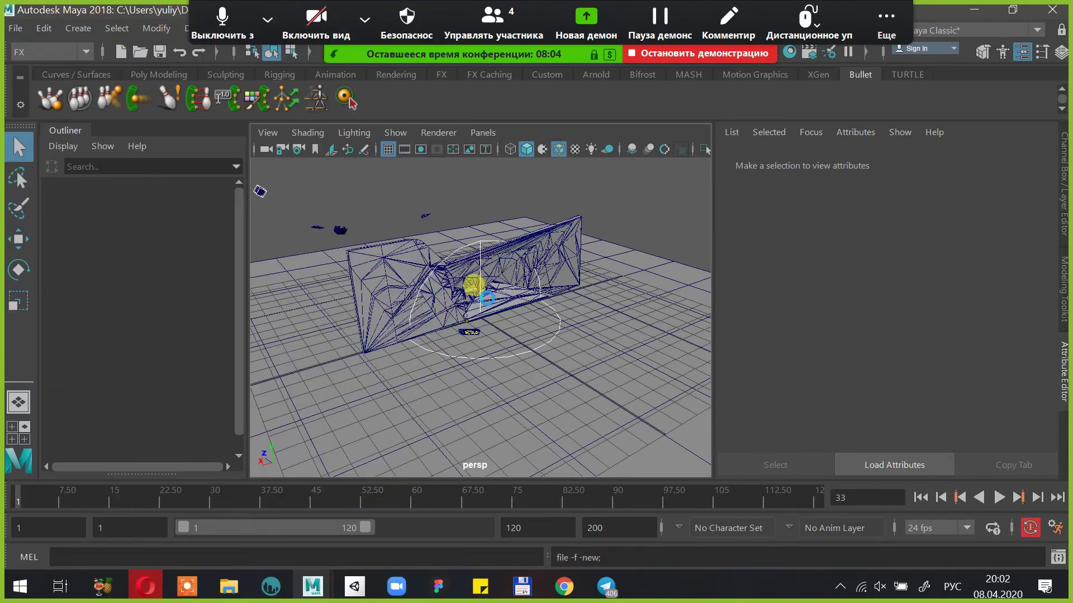
# Create a polygon plane at the origin and scale it up uniformly well beyond the grid to serve as the floor
pyautogui.click(151, 73)
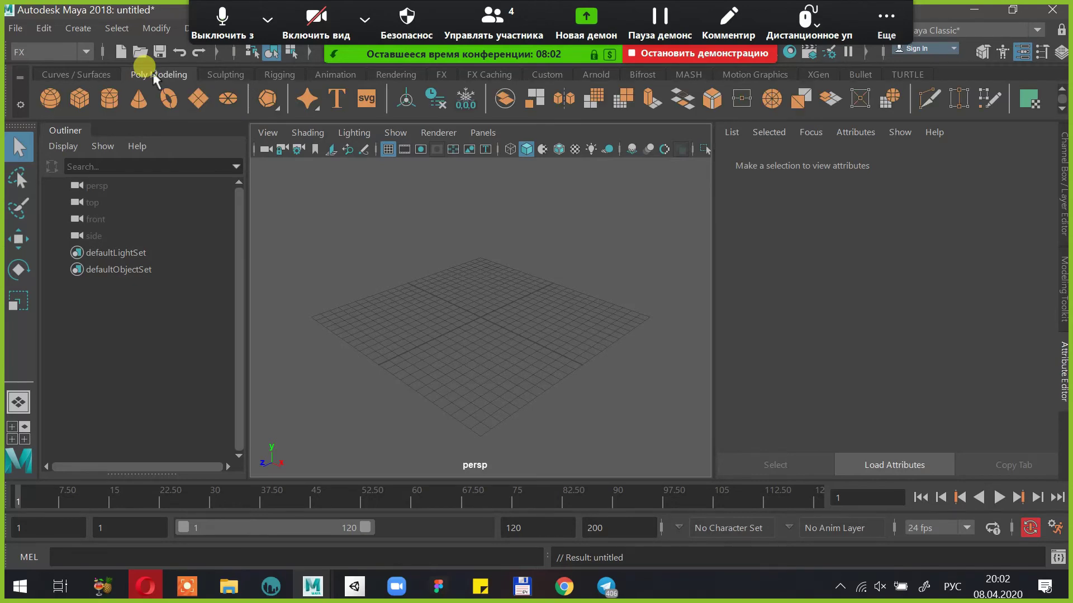
pyautogui.click(170, 98)
pyautogui.hotkey('ctrl', 'z')
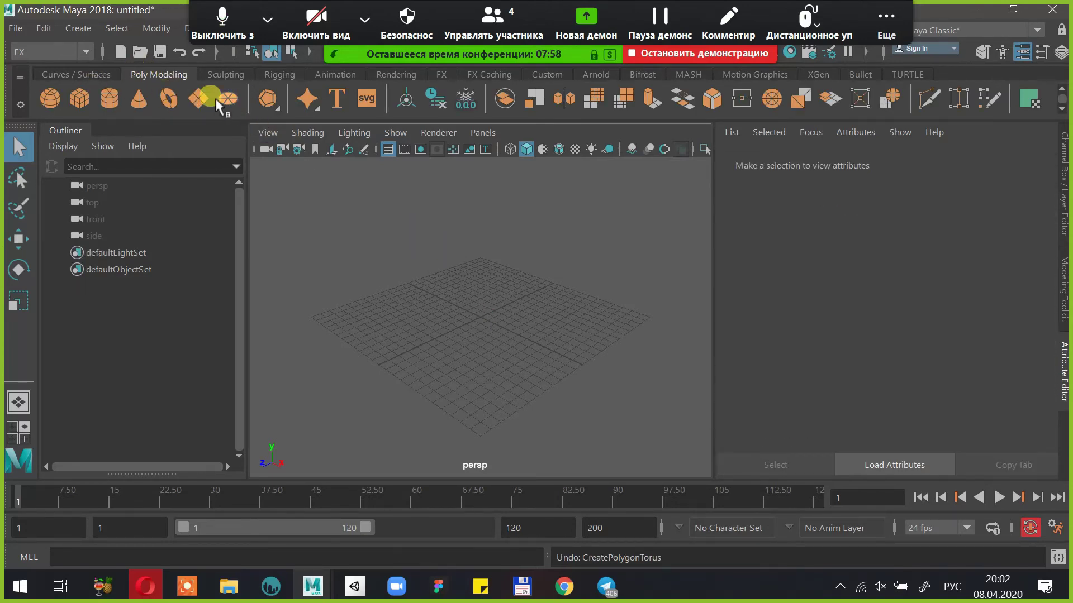
pyautogui.click(480, 318)
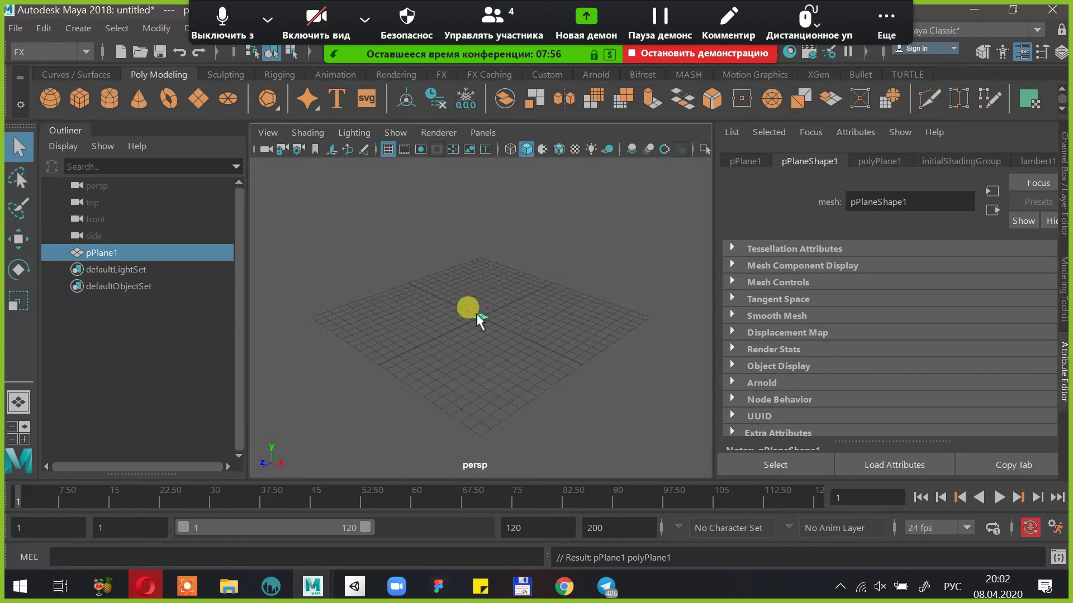
pyautogui.press('r')
pyautogui.moveTo(474, 319); pyautogui.dragTo(878, 352)
pyautogui.click(551, 191)
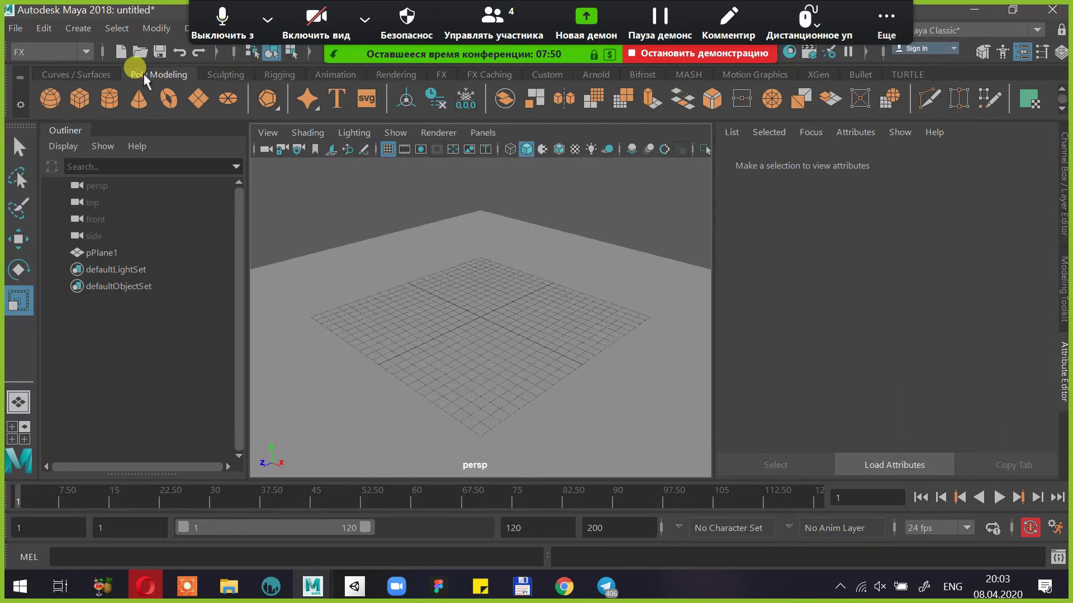
# Draw a six-span EP curve in the front view tracing half the profile of a wine glass from rim to base
pyautogui.click(98, 75)
pyautogui.click(113, 101)
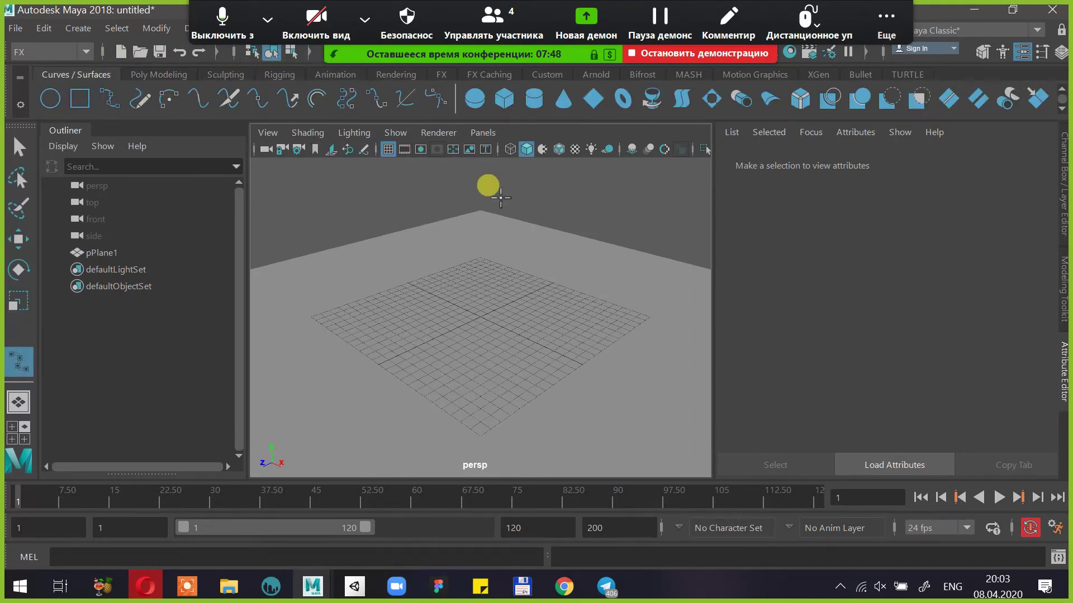
pyautogui.keyDown('alt'); pyautogui.moveTo(511, 205); pyautogui.dragTo(445, 185); pyautogui.keyUp('alt')
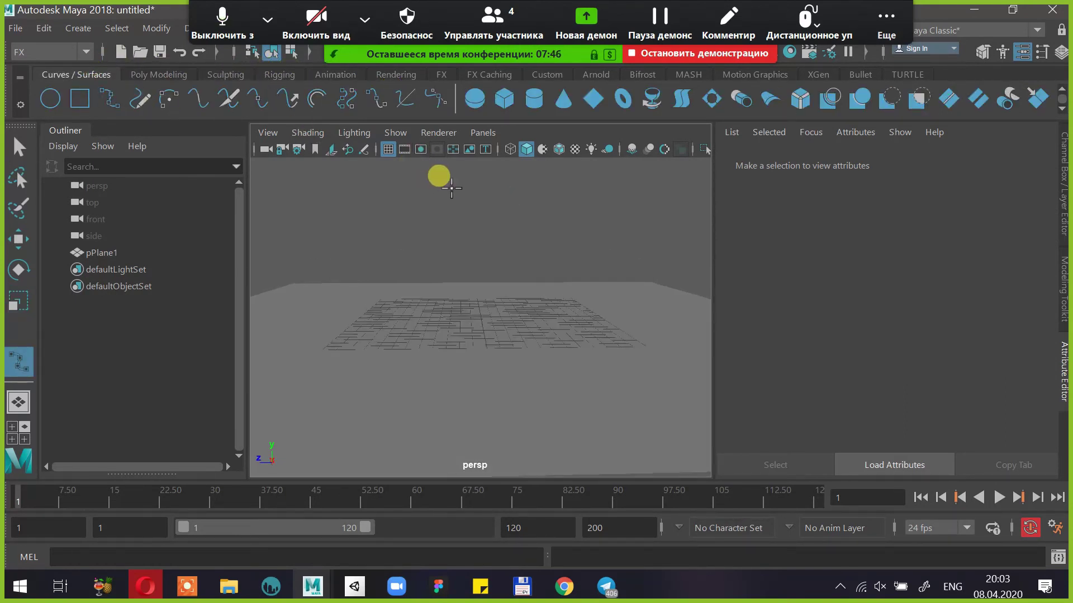
pyautogui.press('space')
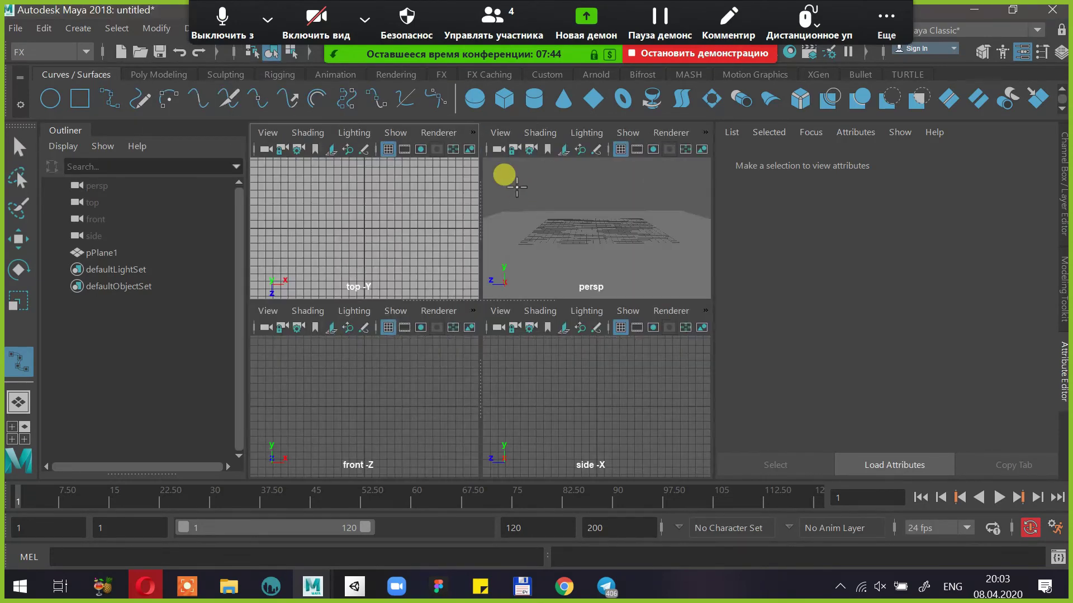
pyautogui.press('space')
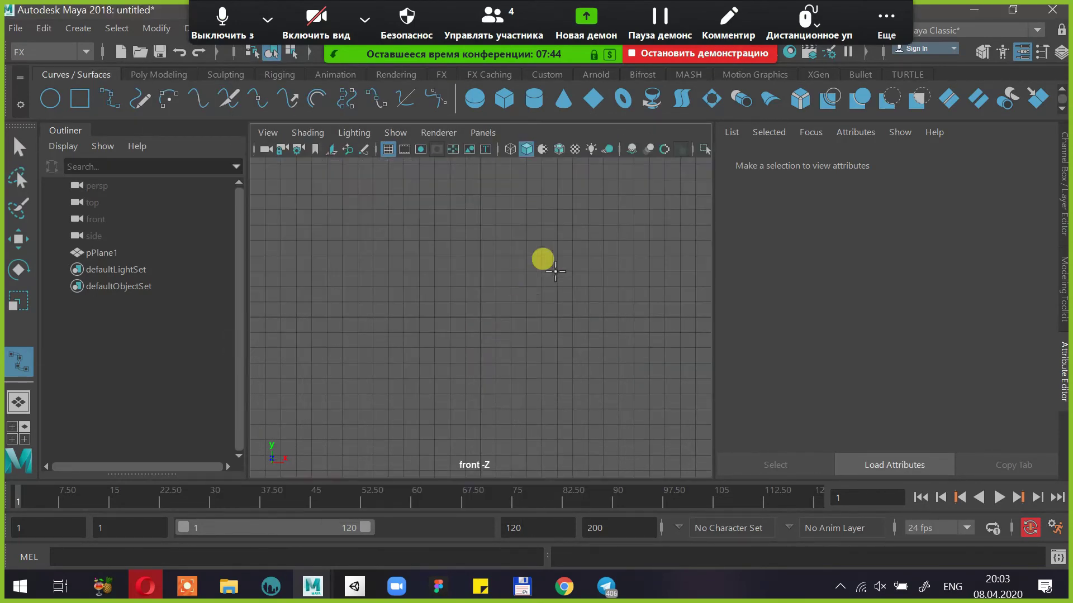
pyautogui.click(532, 193)
pyautogui.moveTo(535, 221); pyautogui.dragTo(489, 292)
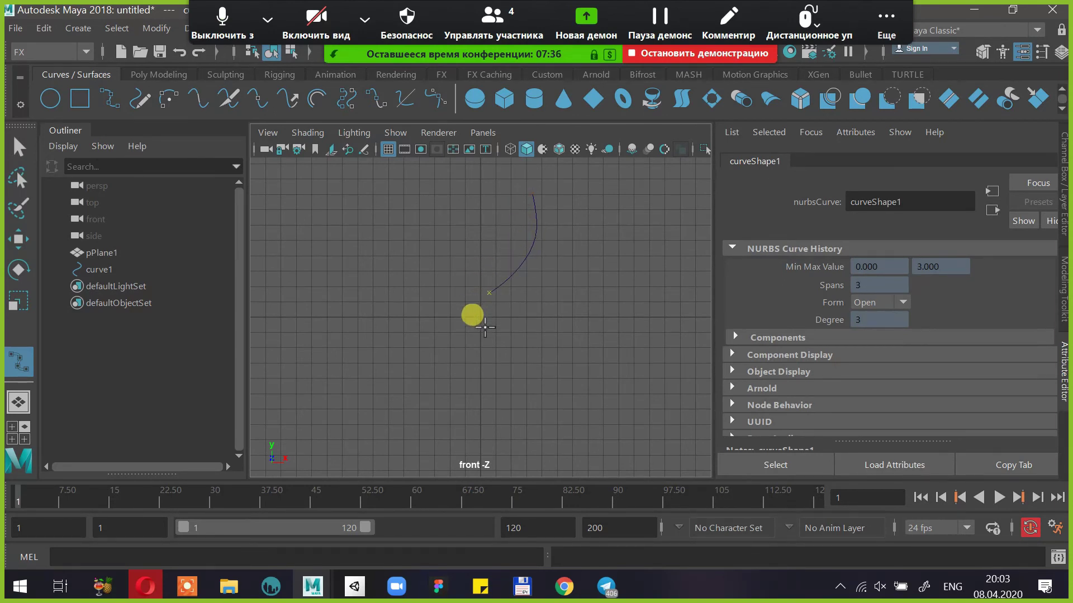
pyautogui.moveTo(486, 363); pyautogui.dragTo(487, 379)
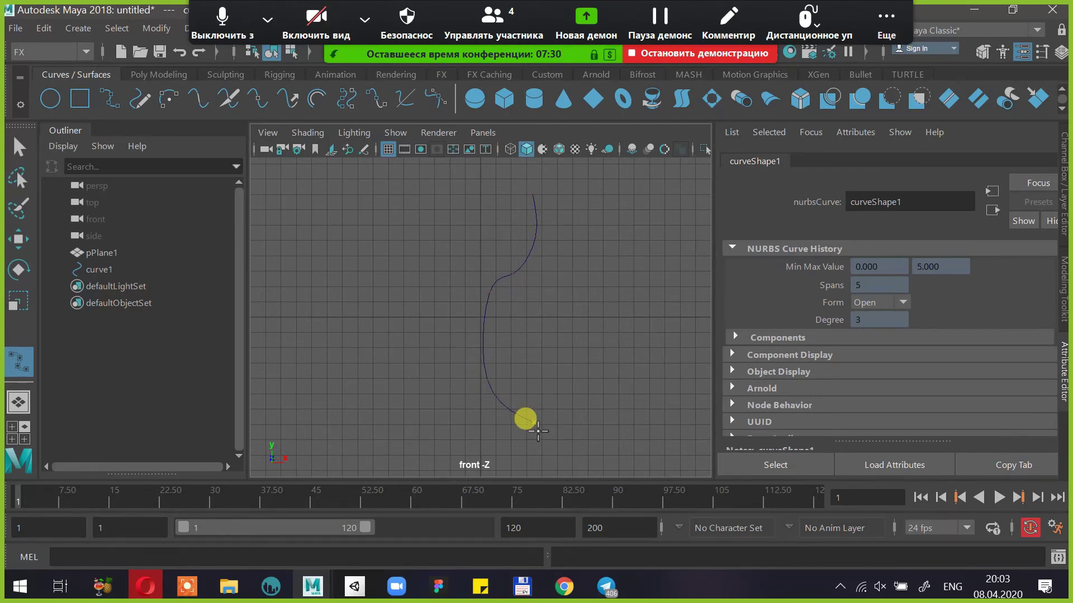
pyautogui.press('Return')
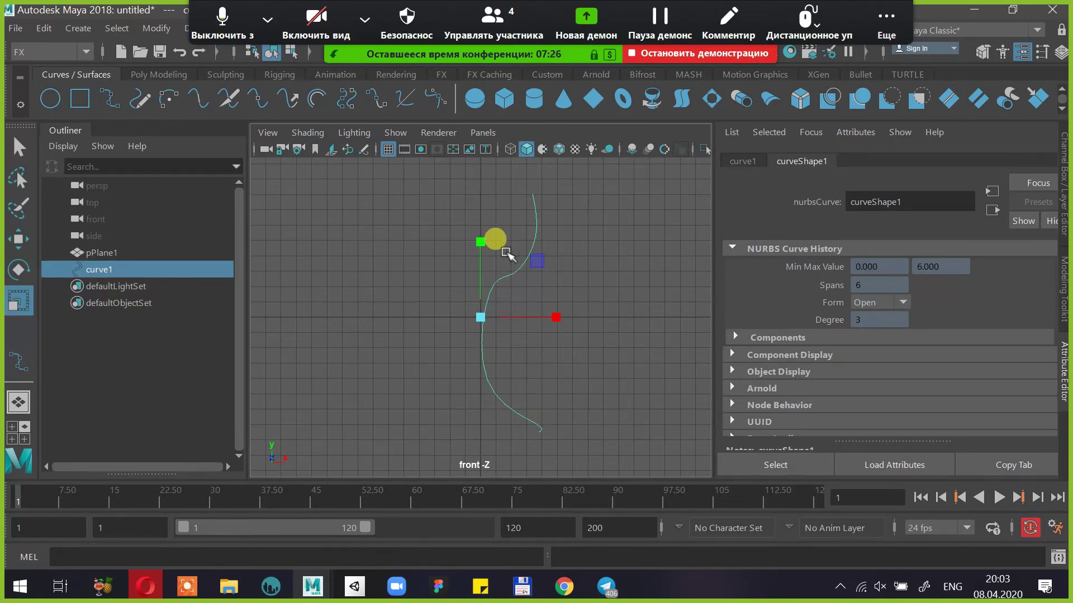
# Try revolving the profile curve into a wine glass surface, review the revolve attributes and undo the revolve
pyautogui.click(649, 99)
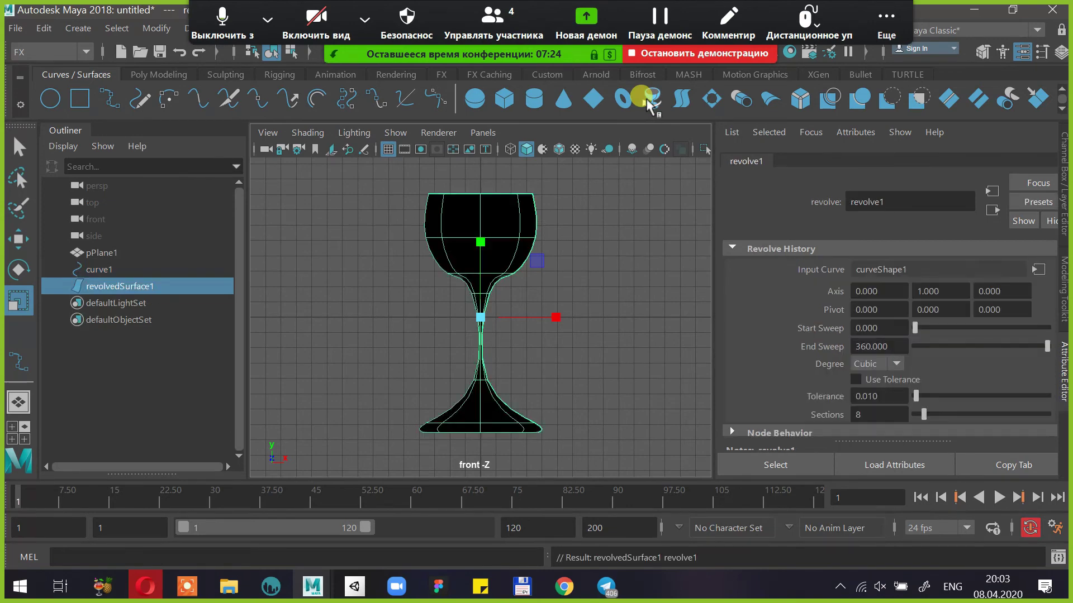
pyautogui.scroll(-2, 903, 358)
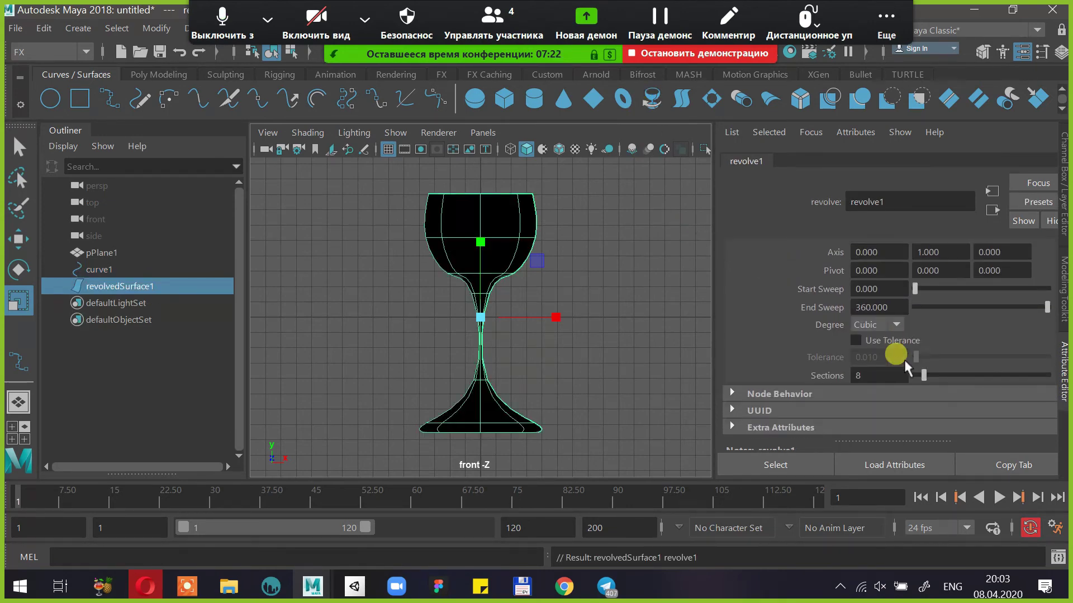
pyautogui.scroll(2, 866, 330)
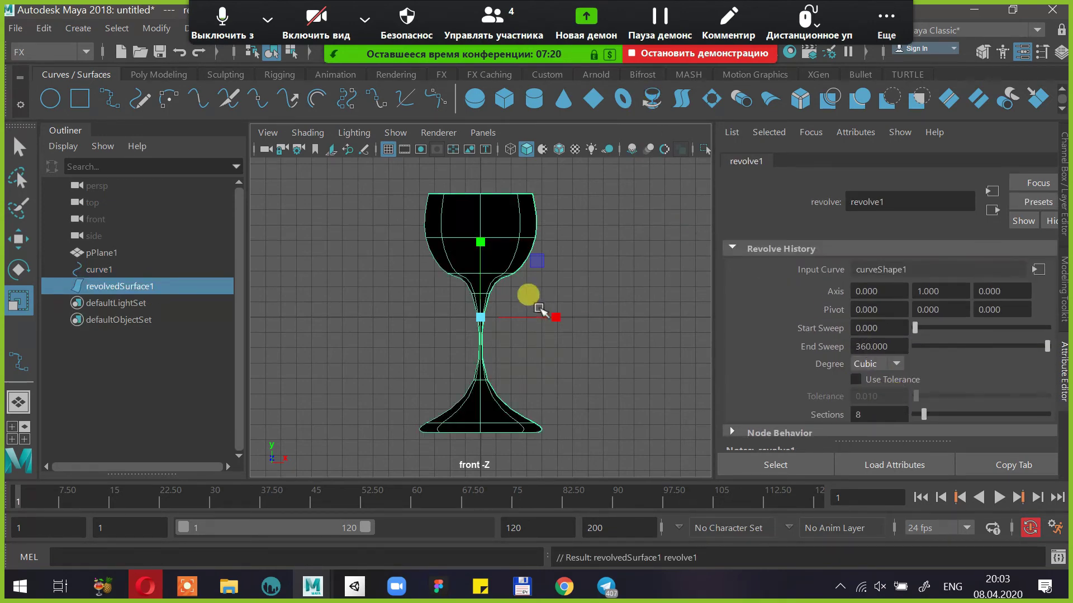
pyautogui.hotkey('ctrl', 'z')
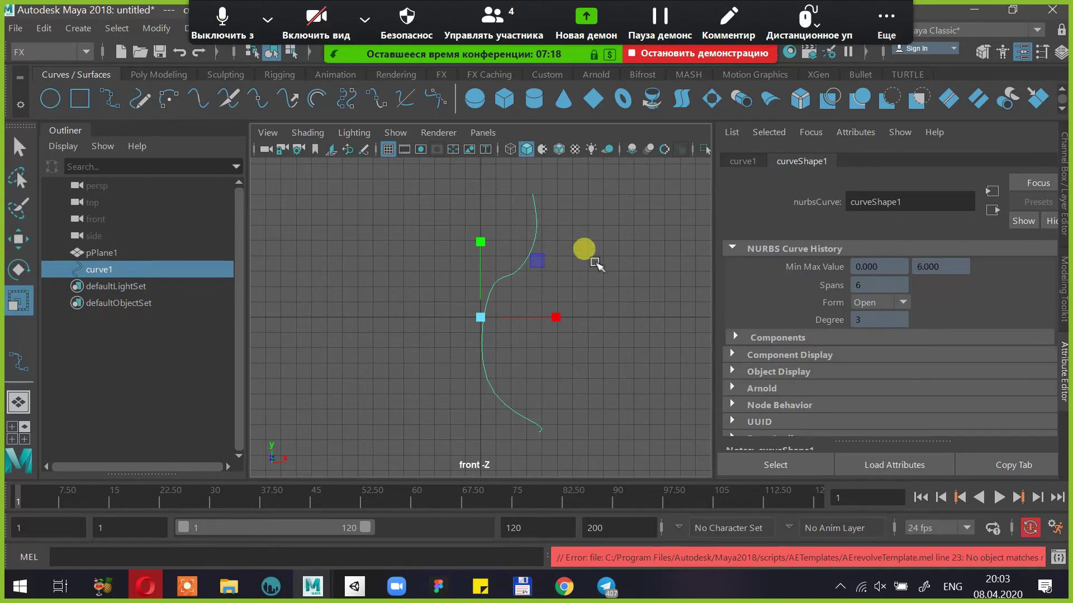
pyautogui.click(884, 21)
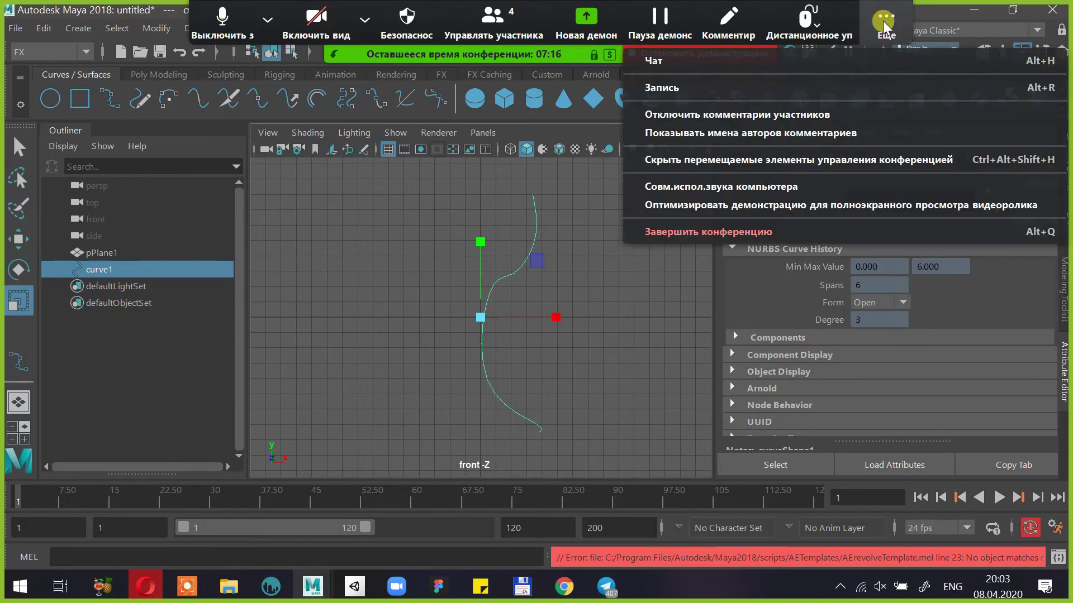
pyautogui.click(576, 160)
pyautogui.click(267, 20)
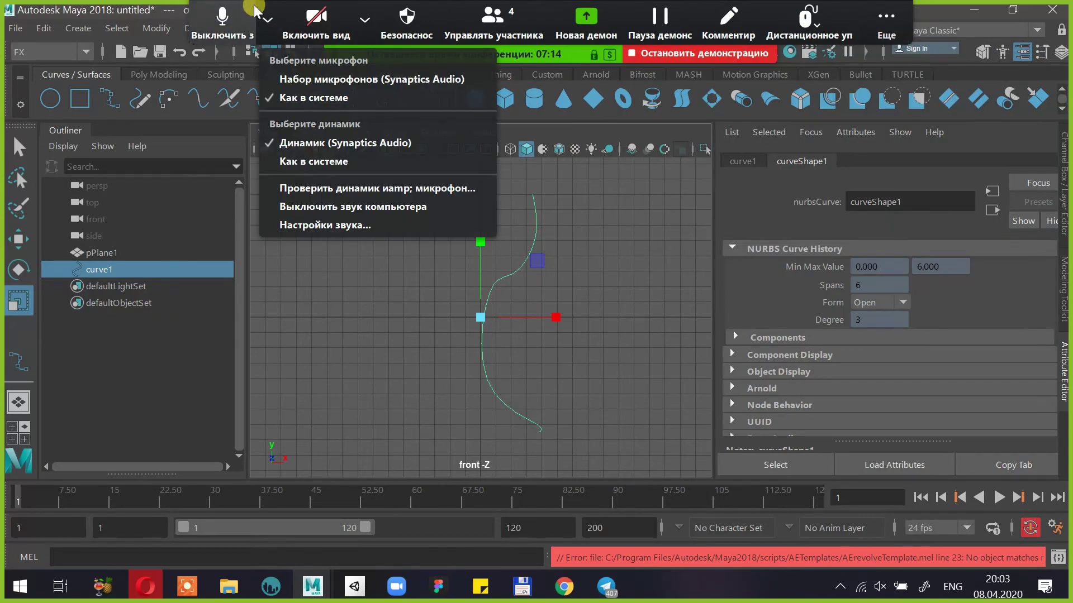
pyautogui.click(885, 21)
pyautogui.click(536, 56)
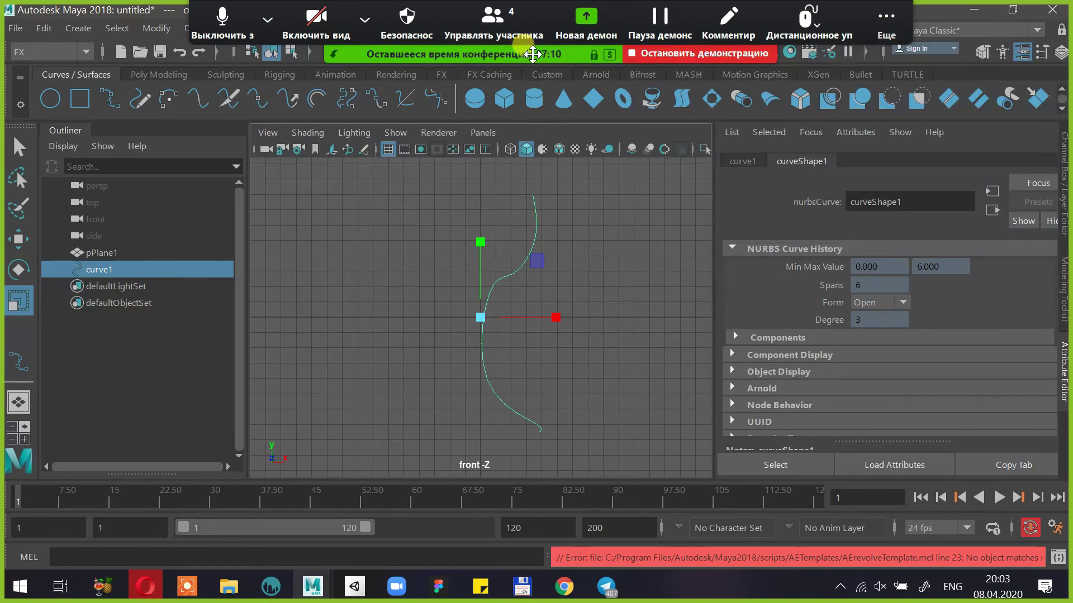
pyautogui.click(906, 23)
pyautogui.click(907, 23)
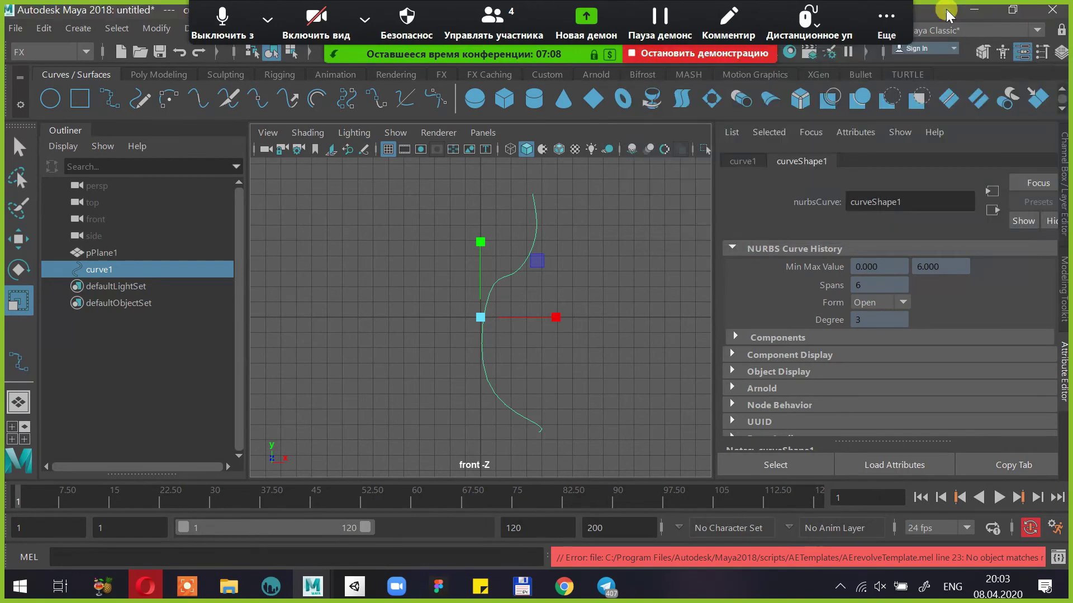
pyautogui.click(904, 25)
pyautogui.click(613, 313)
pyautogui.click(613, 313)
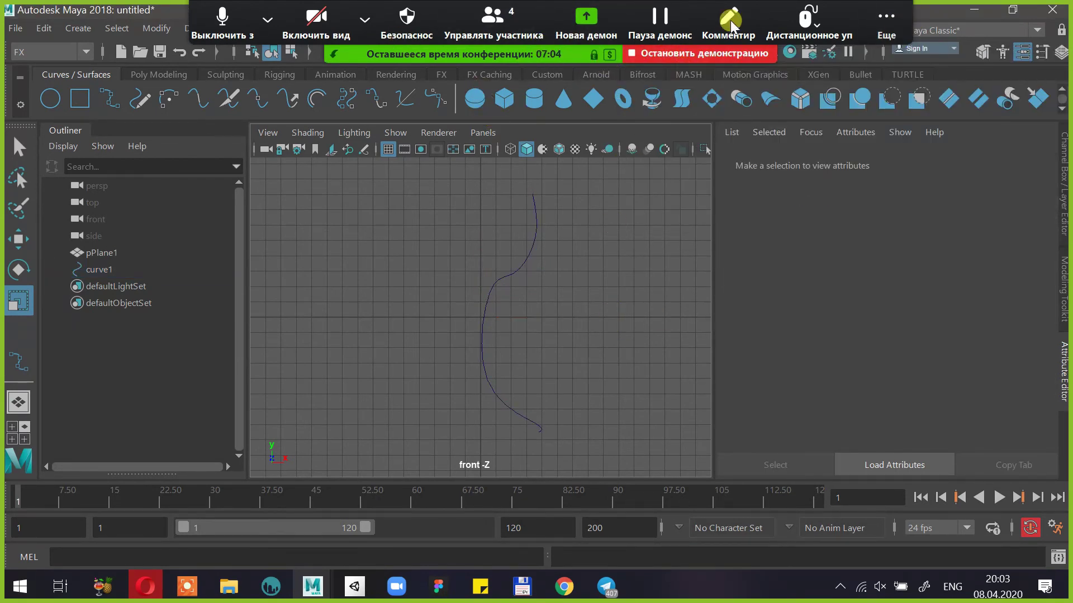
pyautogui.click(887, 22)
# Move the Maya window down clear of the conference controls and switch to the Modeling menu set with the profile curve selected
pyautogui.moveTo(943, 10); pyautogui.dragTo(933, 117)
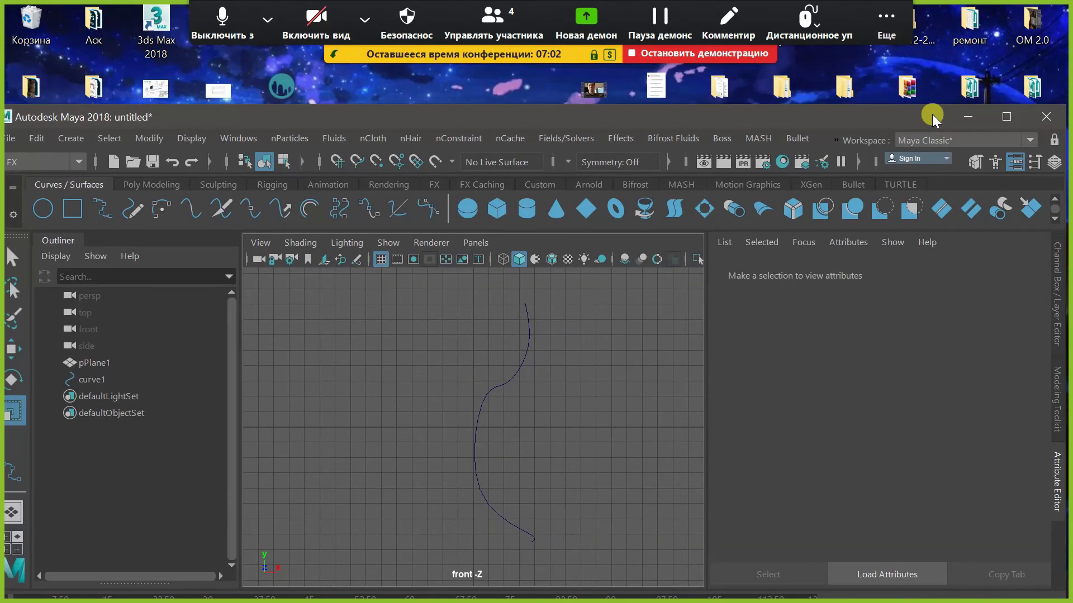
pyautogui.moveTo(519, 320); pyautogui.dragTo(551, 334)
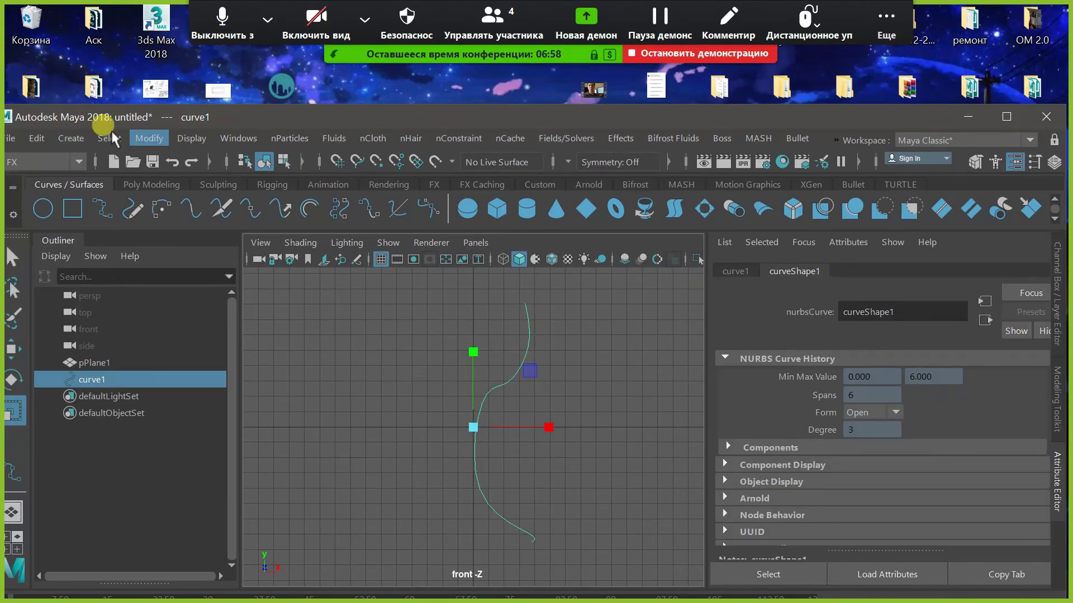
pyautogui.click(47, 162)
pyautogui.click(52, 185)
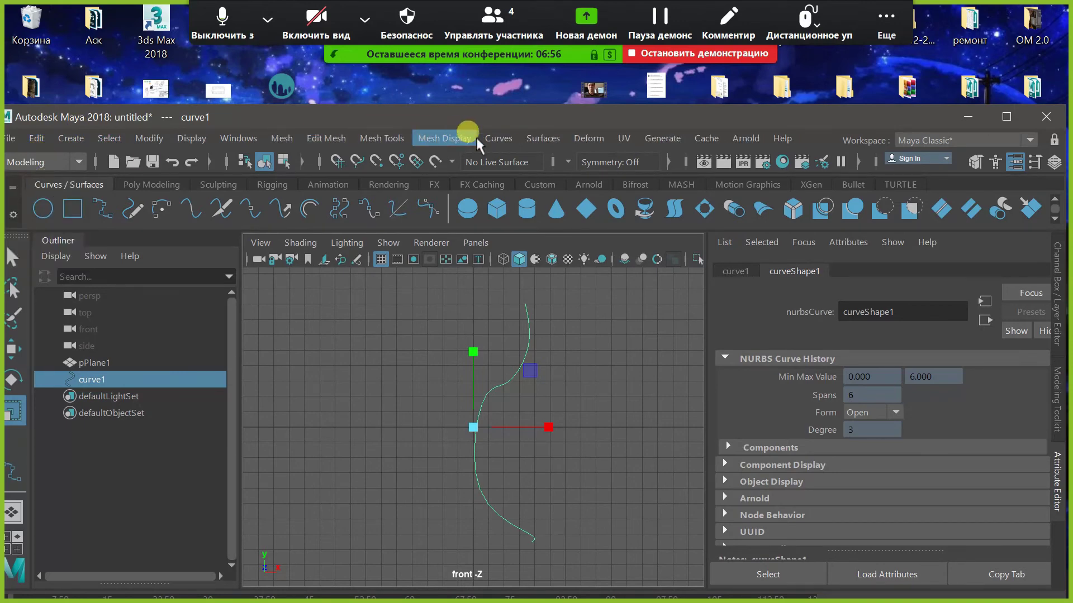
# Revolve the profile curve into a wine glass with polygon output, quads and a tessellation count of 400
pyautogui.click(522, 139)
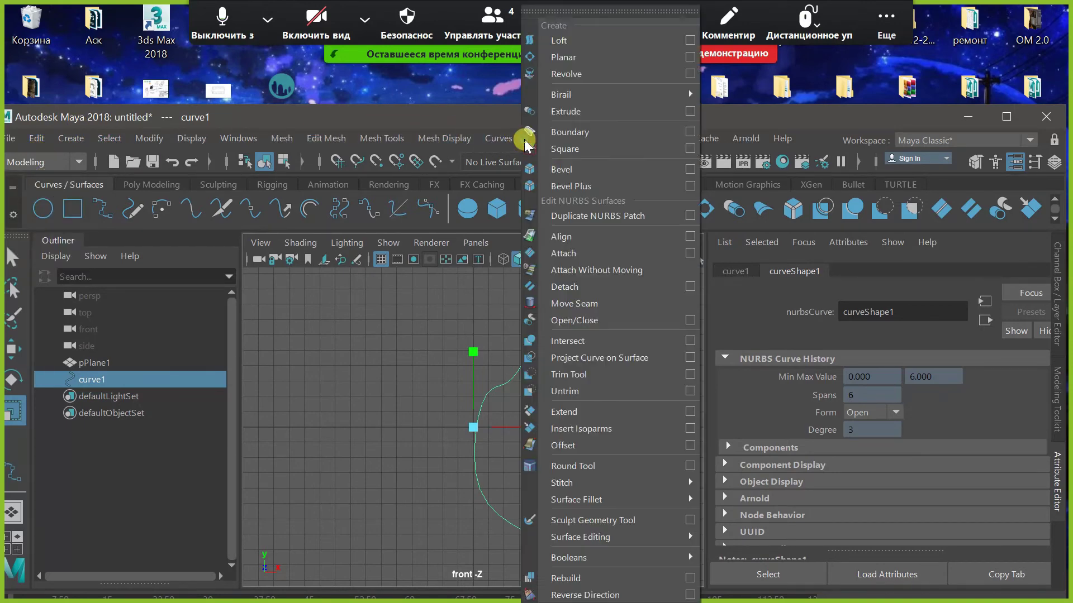
pyautogui.click(690, 74)
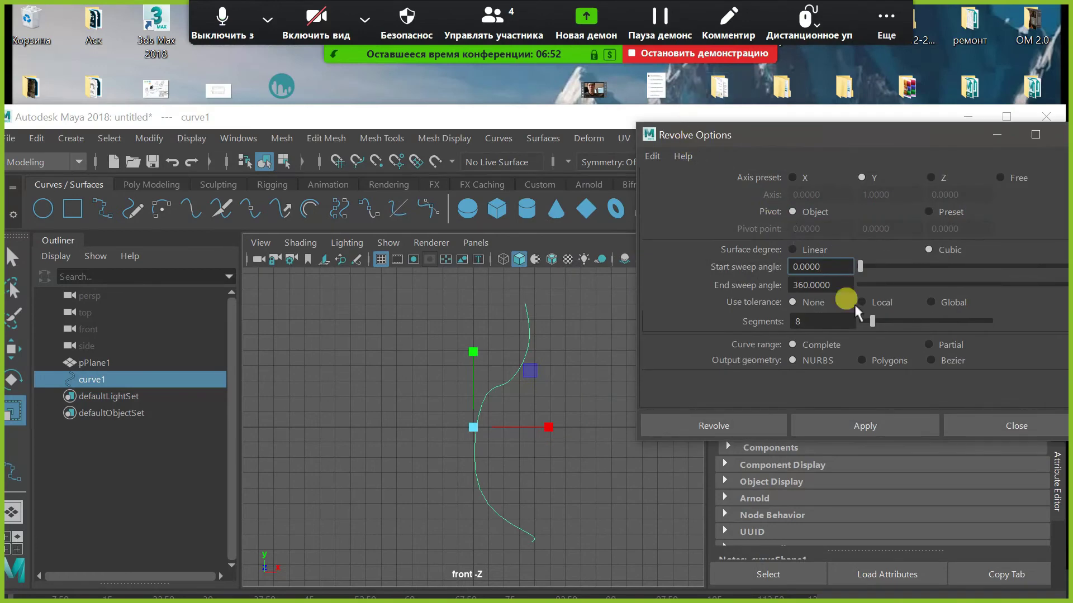
pyautogui.click(881, 362)
pyautogui.scroll(-3, 817, 265)
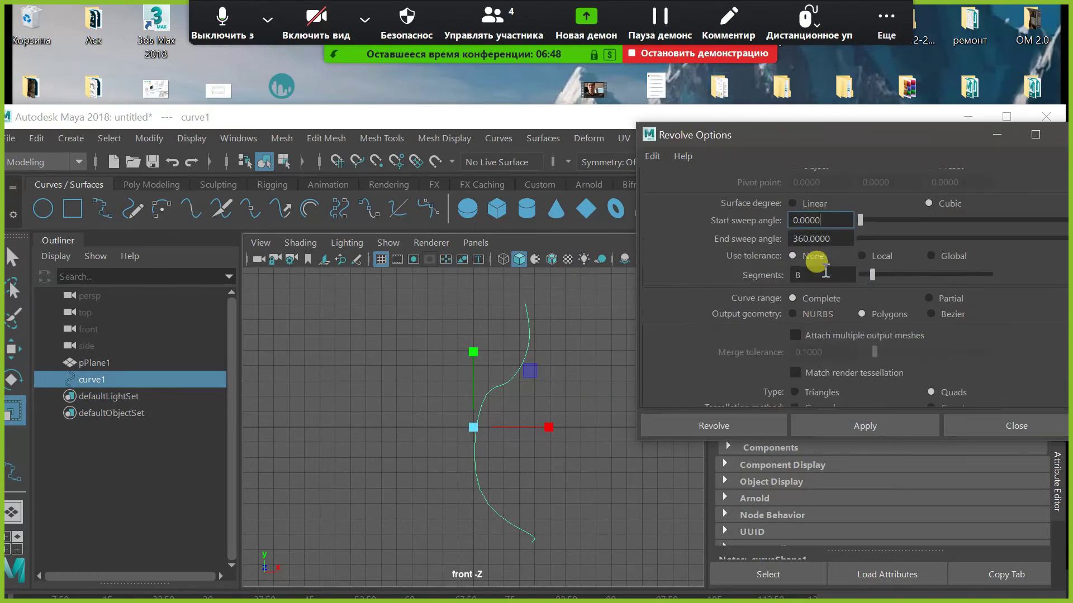
pyautogui.scroll(-2, 815, 266)
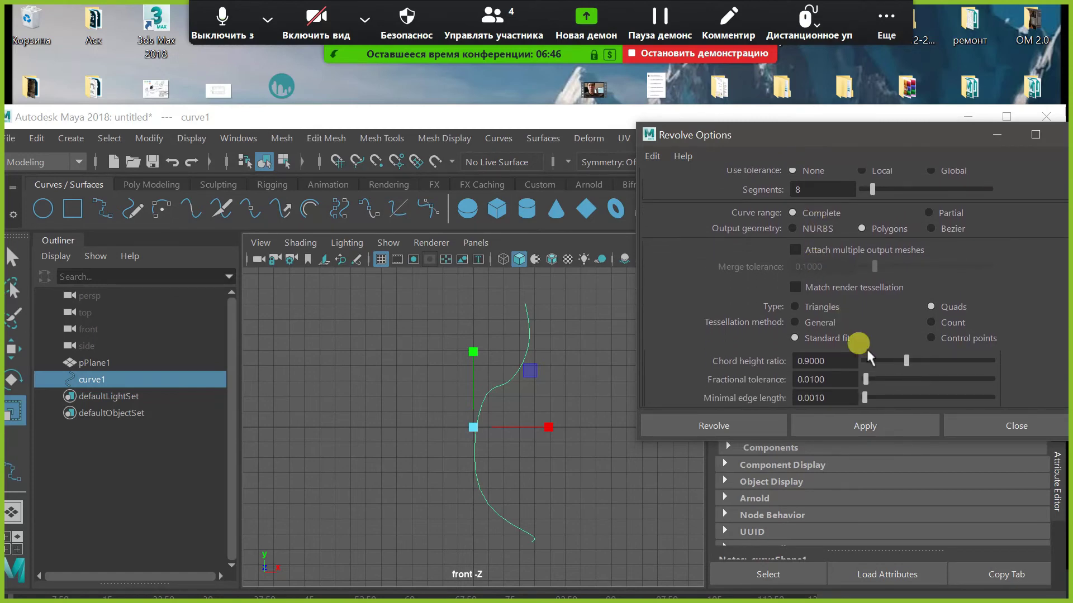
pyautogui.scroll(-2, 858, 341)
pyautogui.click(954, 281)
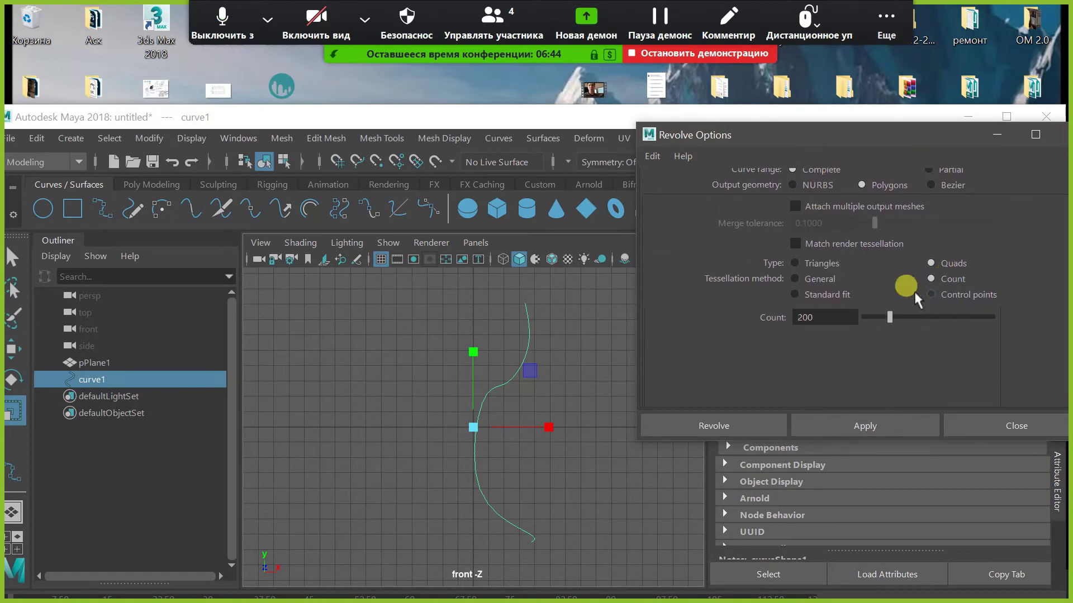
pyautogui.doubleClick(821, 317)
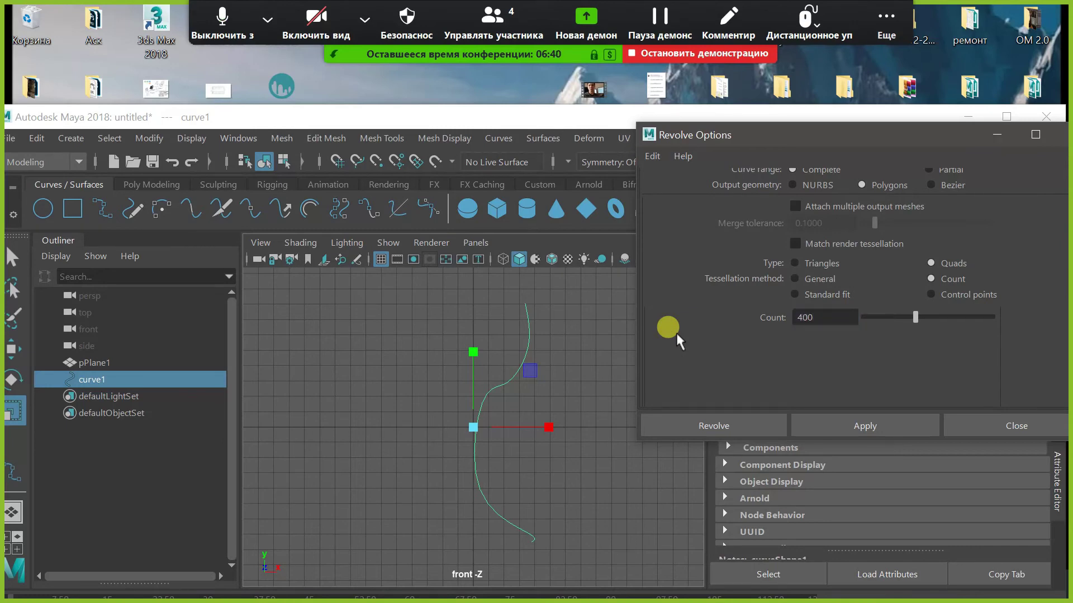
pyautogui.click(720, 426)
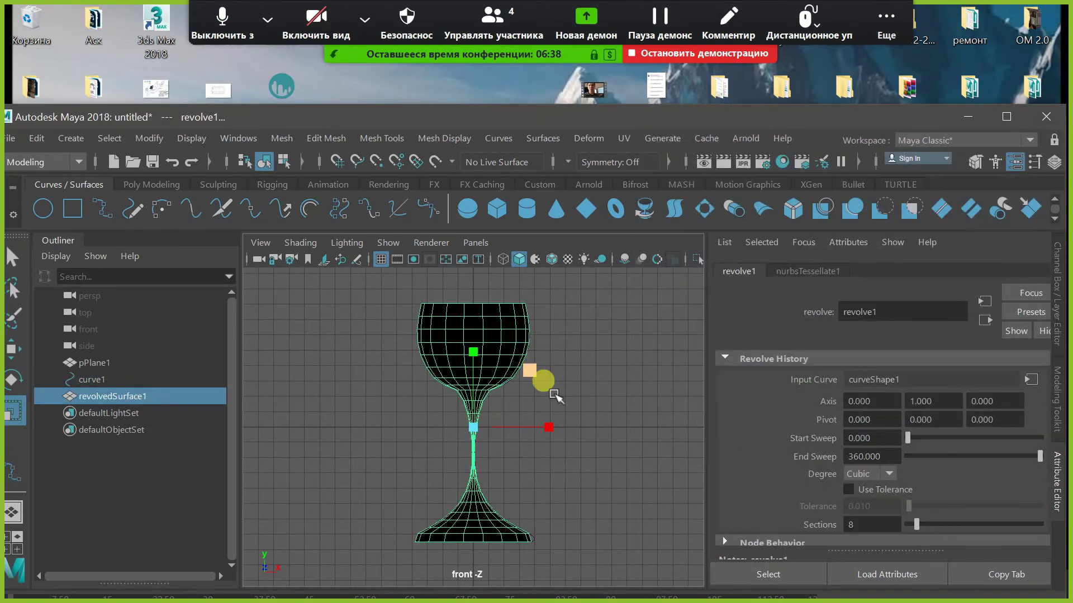
# Move the profile curve slightly outward along X to thicken the stem of the glass
pyautogui.click(112, 396)
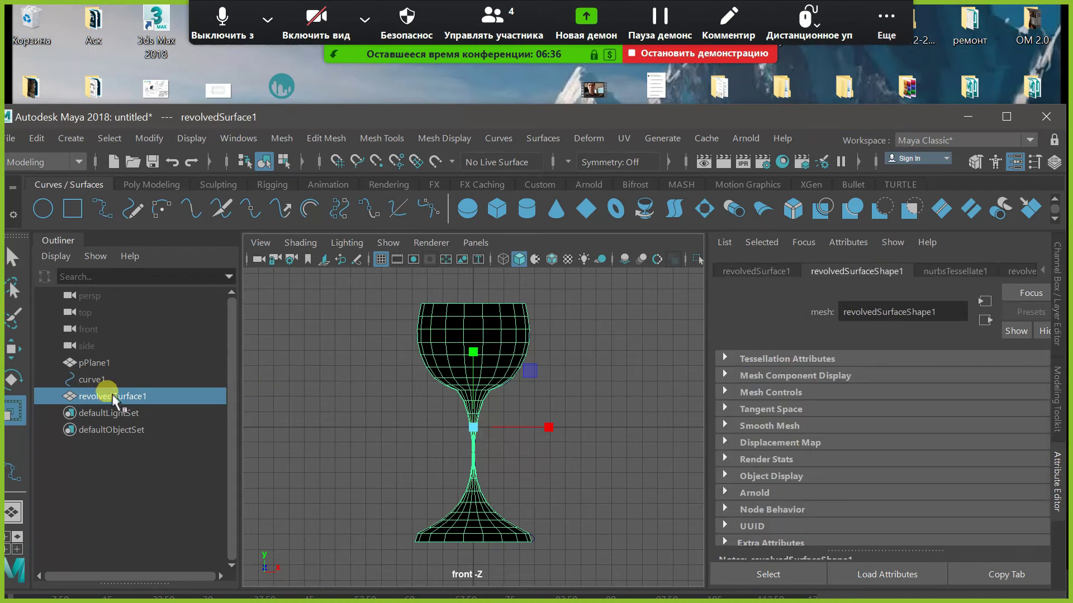
pyautogui.click(89, 380)
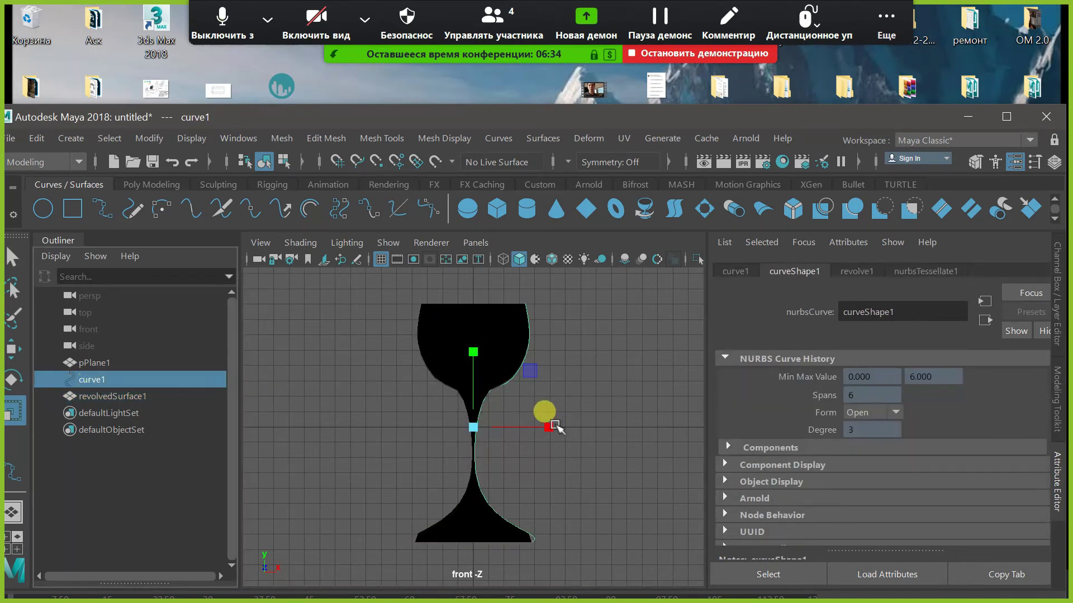
pyautogui.press('w')
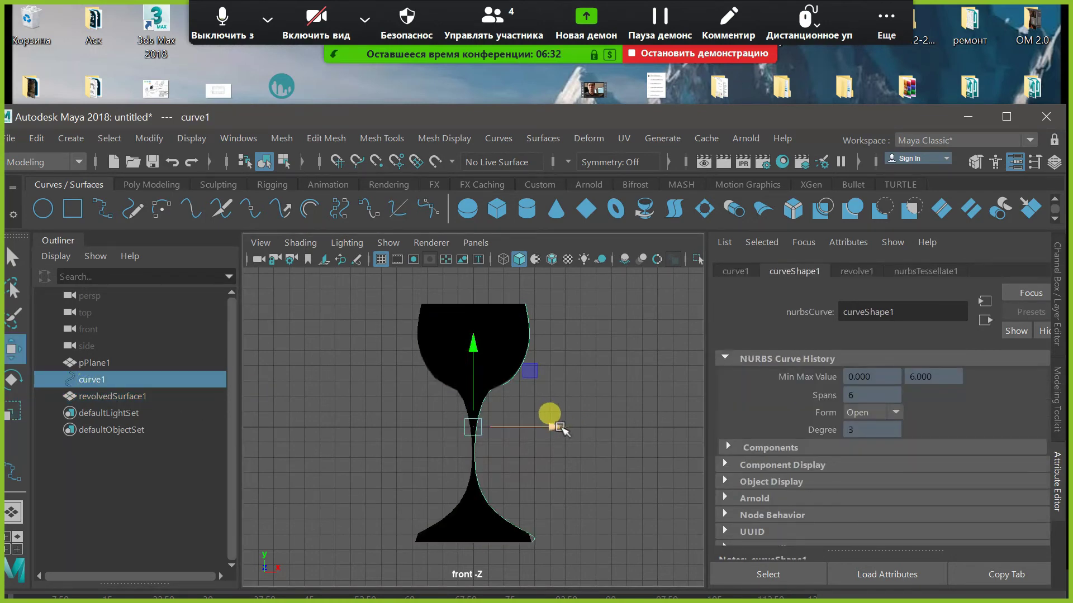
pyautogui.moveTo(560, 428); pyautogui.dragTo(566, 430)
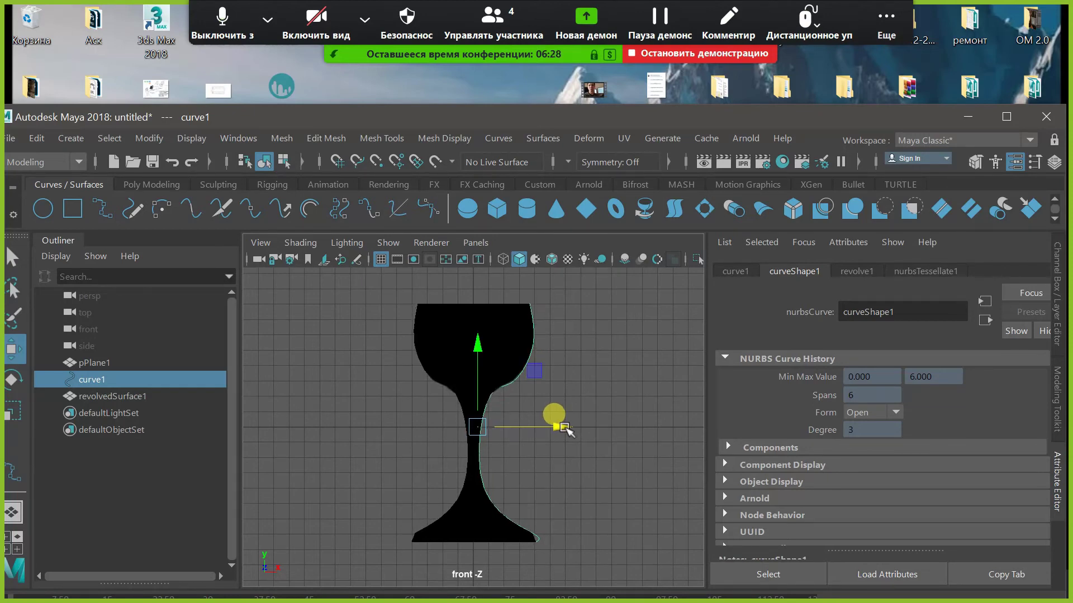
# Pull the profile curve's end control vertex in to the axis to close the base, and lower the last two vertices slightly
pyautogui.click(505, 522)
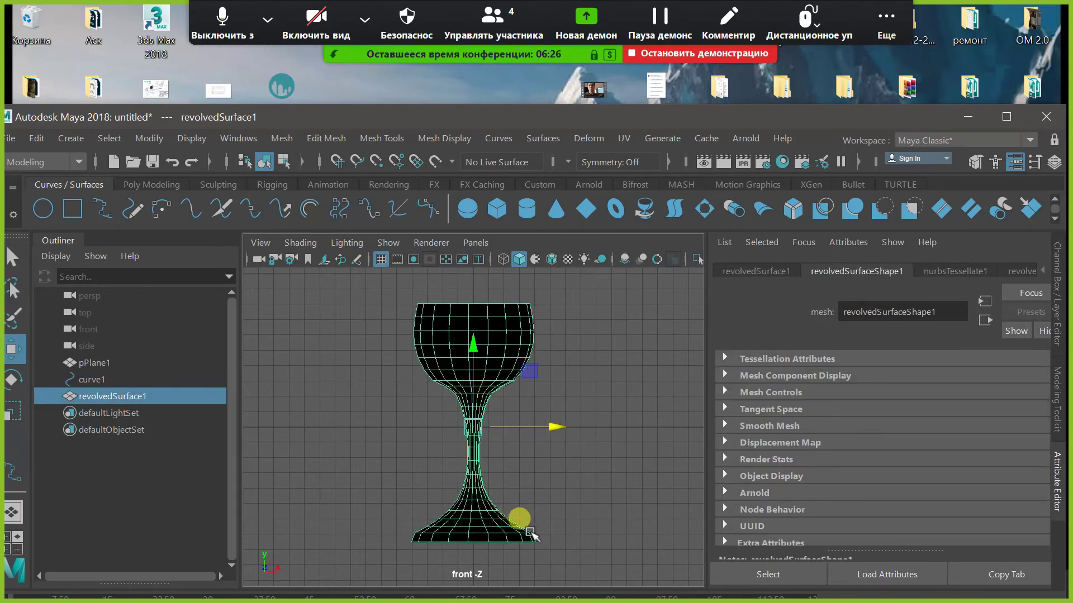
pyautogui.click(538, 536)
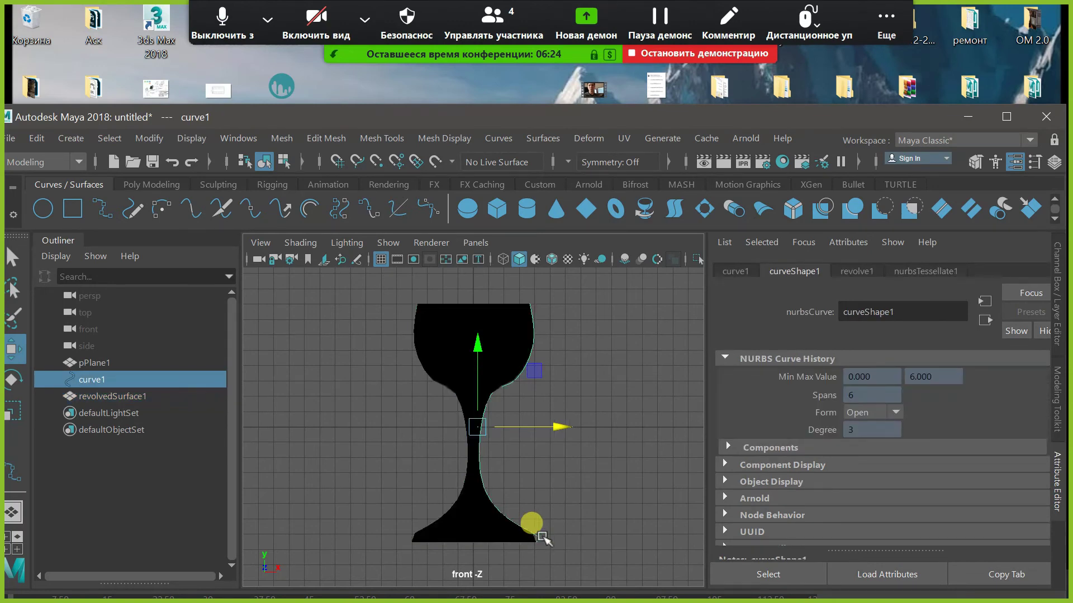
pyautogui.moveTo(544, 537); pyautogui.dragTo(440, 163, button='right')
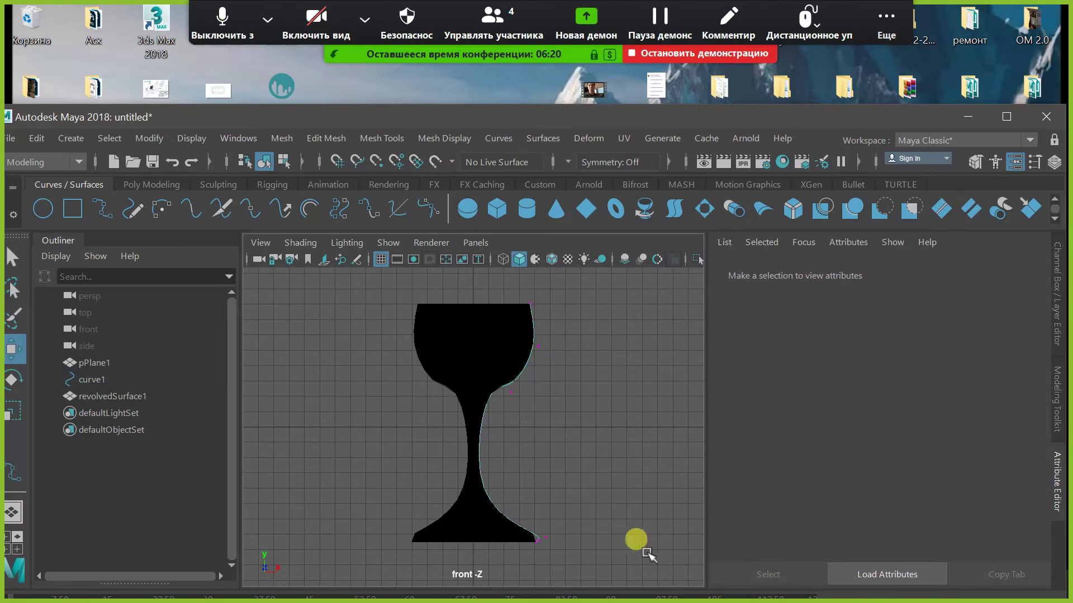
pyautogui.click(532, 539)
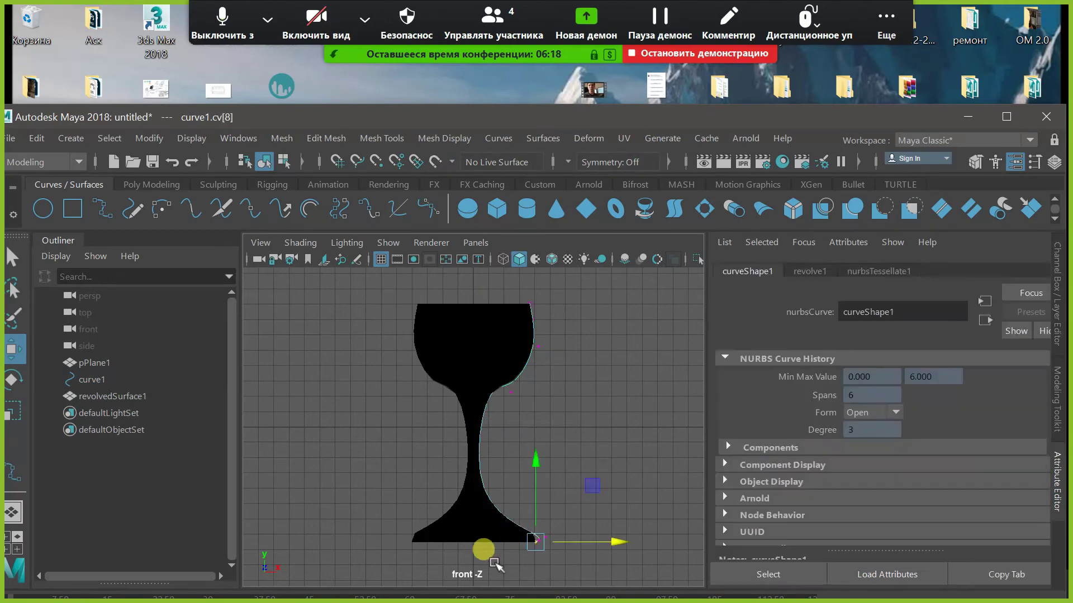
pyautogui.moveTo(612, 542); pyautogui.dragTo(553, 554)
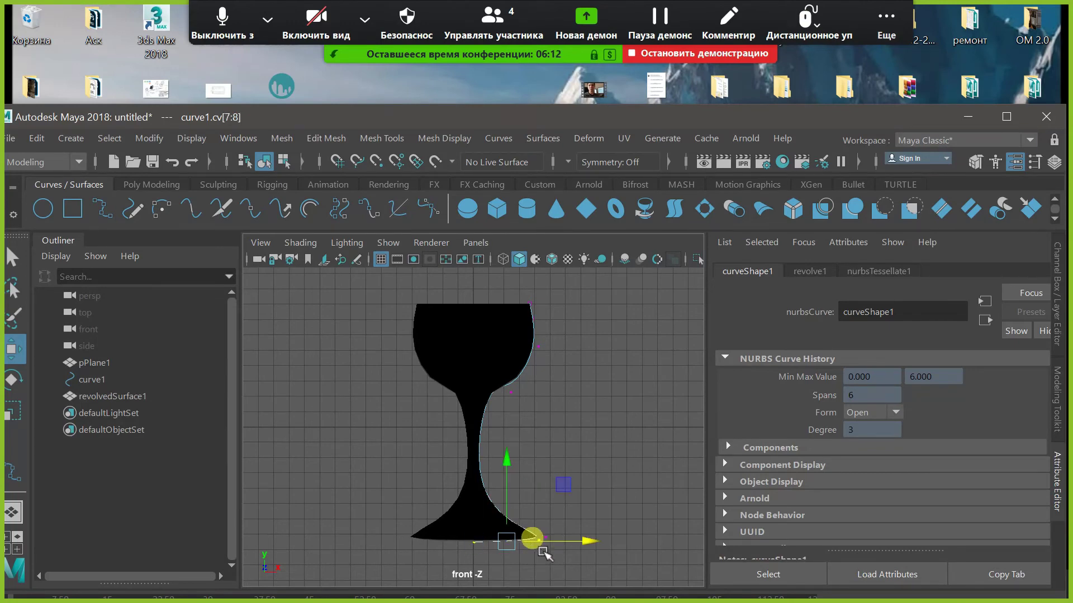
pyautogui.moveTo(511, 462); pyautogui.dragTo(511, 466)
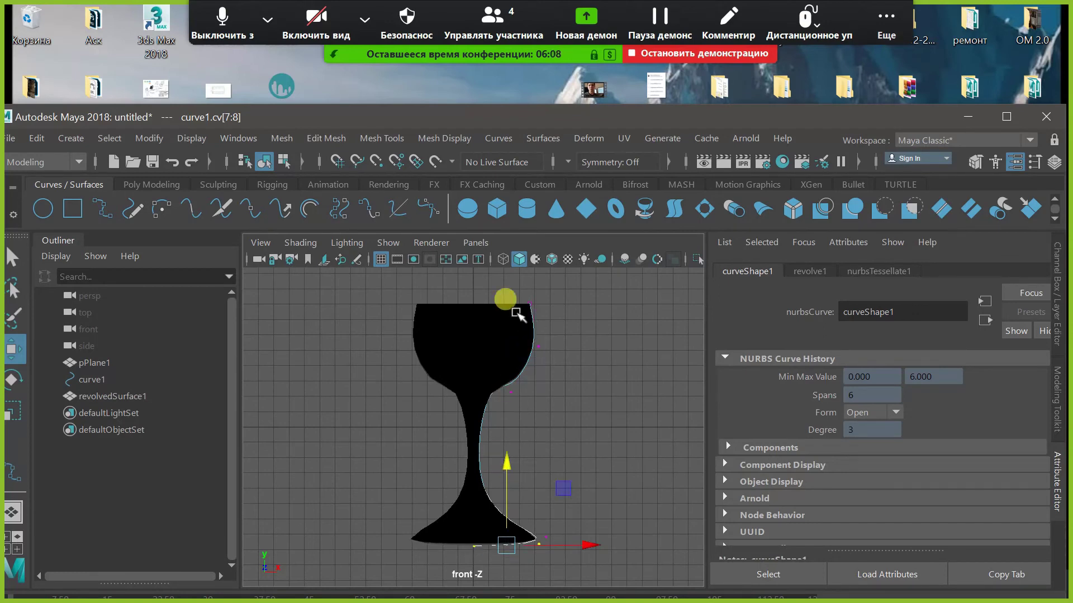
pyautogui.moveTo(496, 352); pyautogui.dragTo(629, 9, button='right')
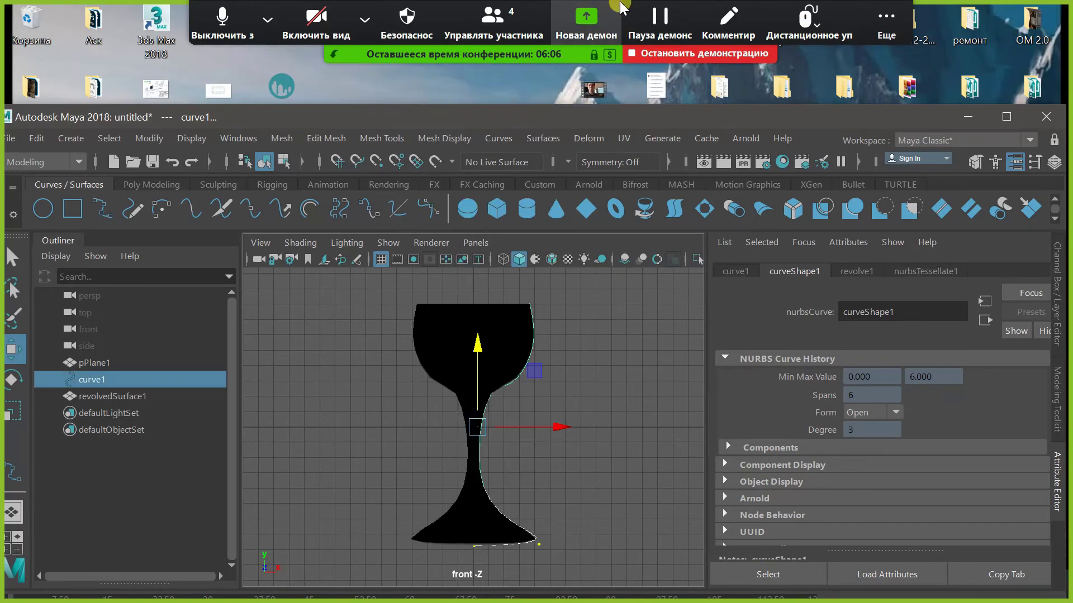
# Extrude all faces of the glass in the perspective view with a Local Translate Z of 0.141 to give it wall thickness
pyautogui.press('space')
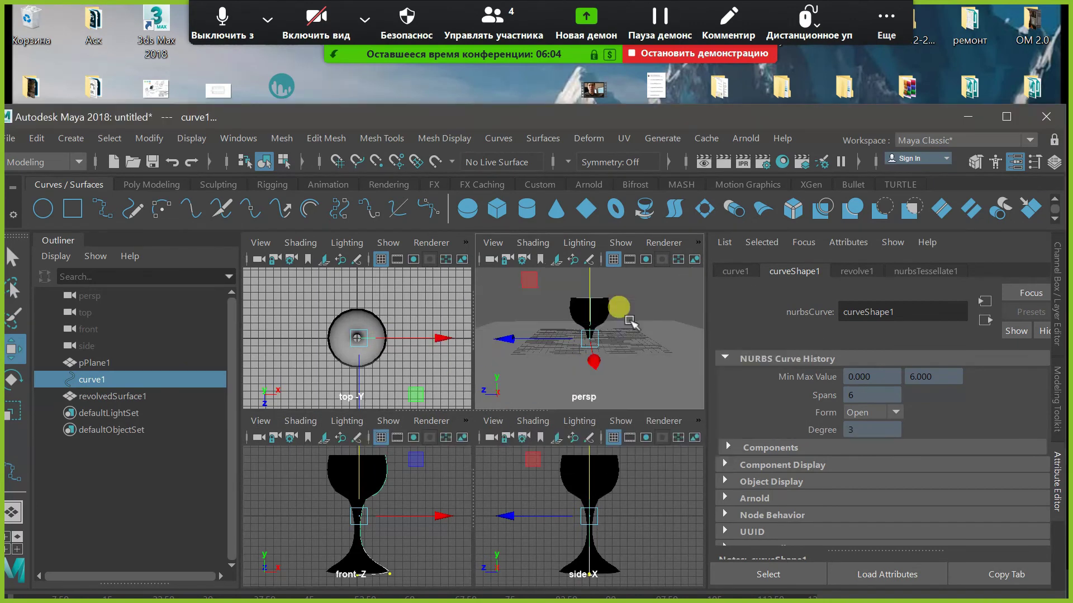
pyautogui.press('space')
pyautogui.click(502, 356)
pyautogui.keyDown('alt'); pyautogui.moveTo(503, 357); pyautogui.dragTo(468, 260); pyautogui.keyUp('alt')
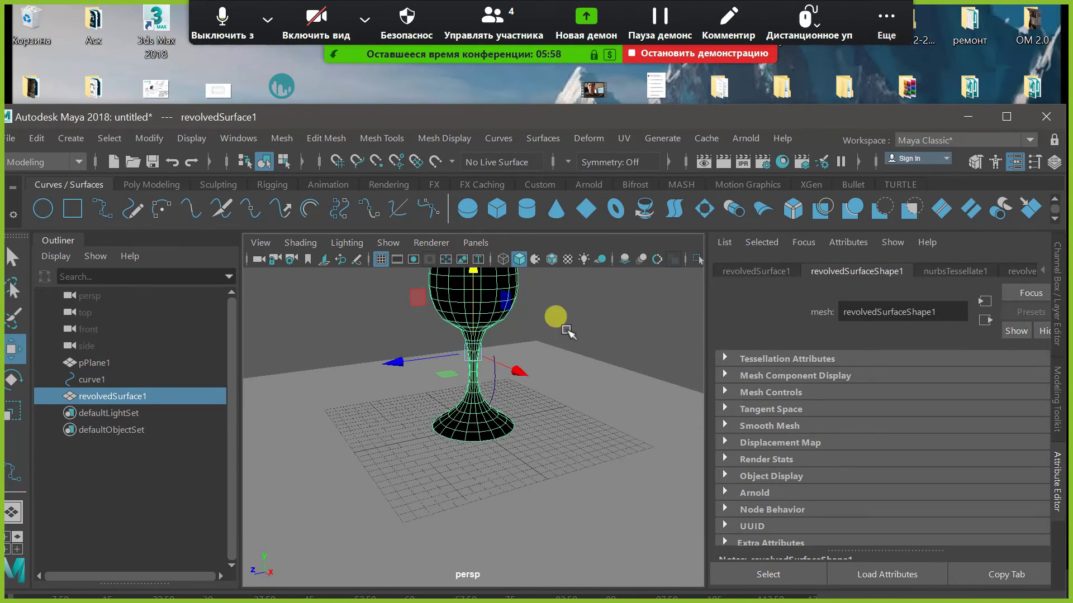
pyautogui.keyDown('alt'); pyautogui.moveTo(555, 317); pyautogui.dragTo(595, 366); pyautogui.keyUp('alt')
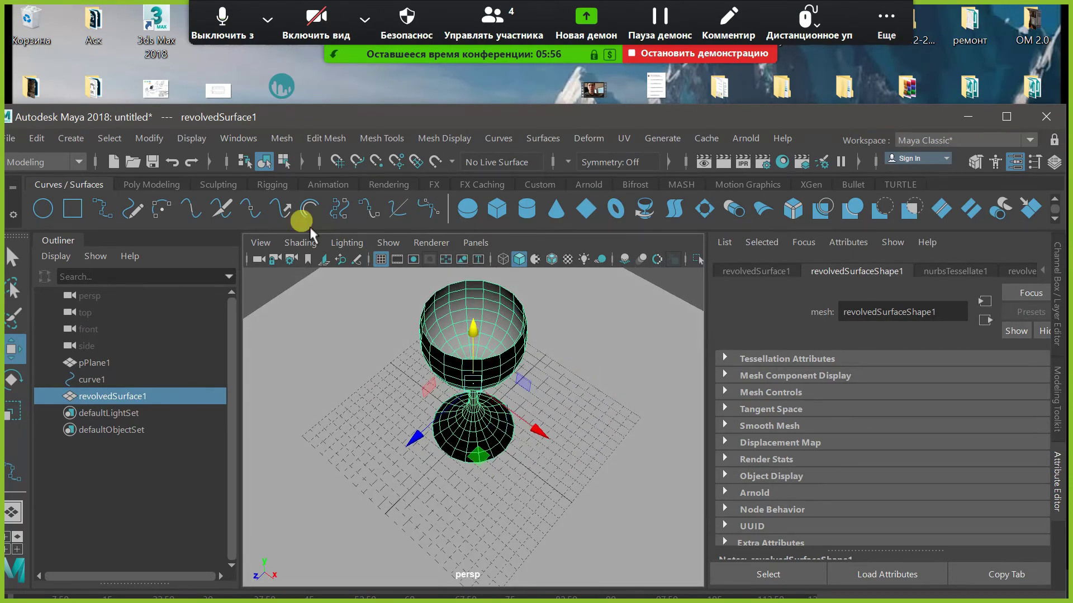
pyautogui.click(153, 184)
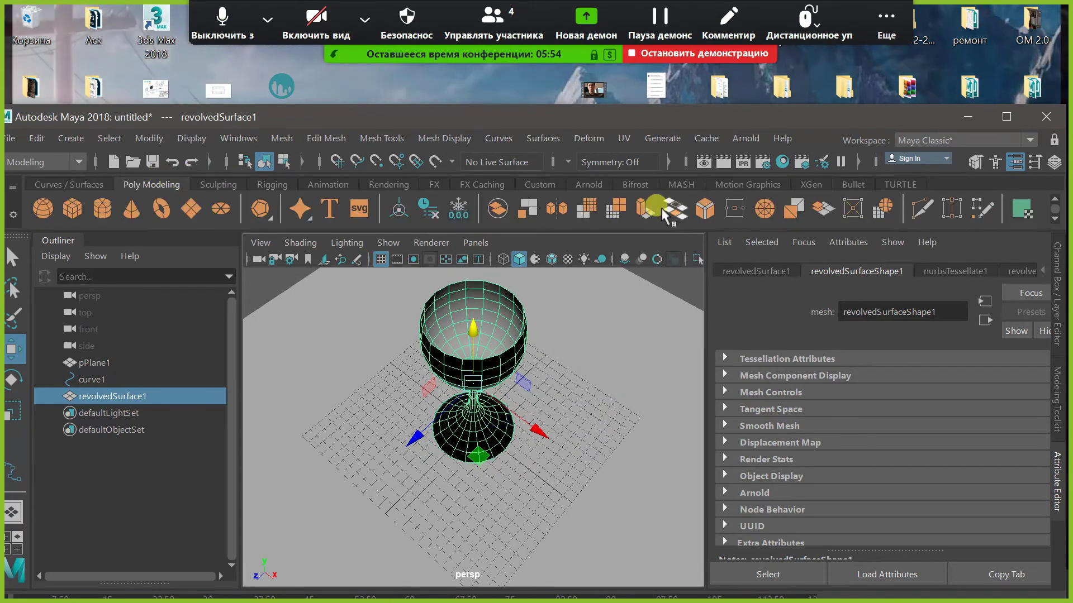
pyautogui.click(648, 213)
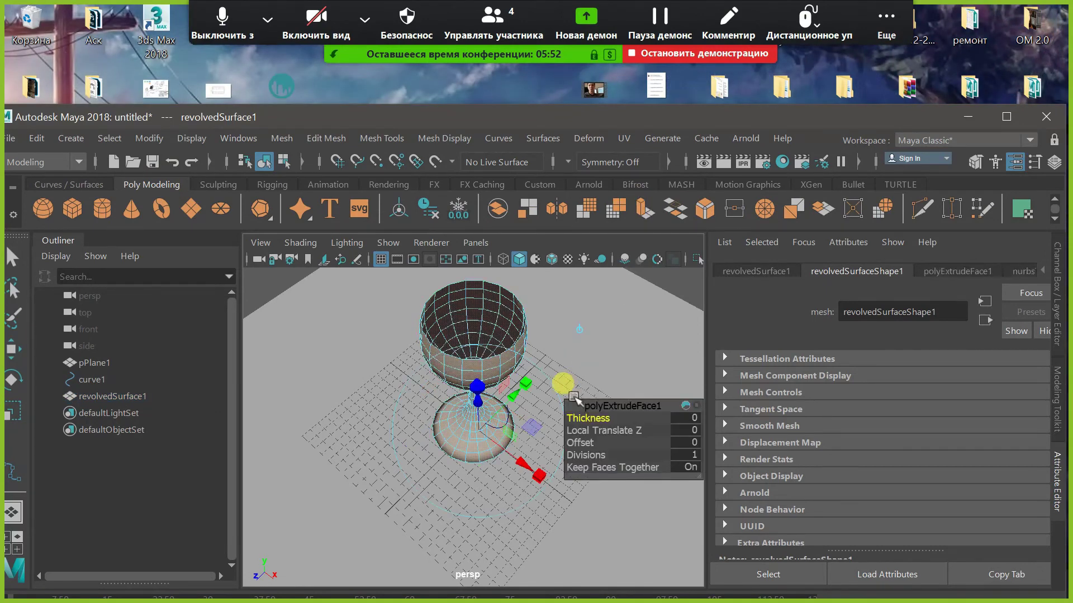
pyautogui.moveTo(499, 448); pyautogui.dragTo(516, 463)
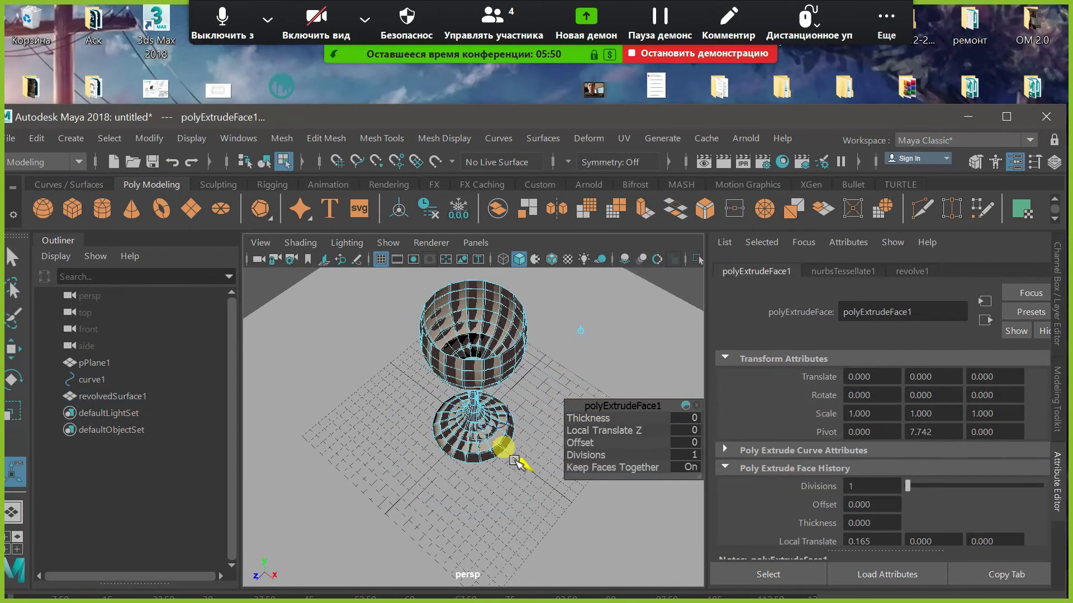
pyautogui.moveTo(467, 386)
pyautogui.mouseDown()
pyautogui.moveTo(482, 405)
pyautogui.moveTo(472, 391)
pyautogui.mouseUp()
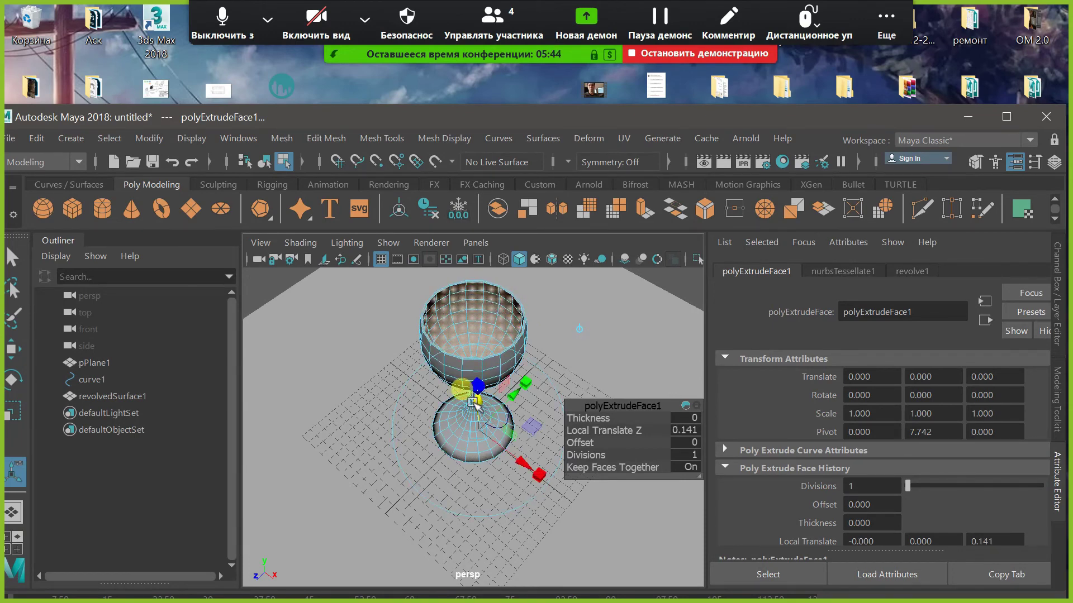
# Save the scene on the Desktop as the Maya Binary file "vfx shatter 2"
pyautogui.keyDown('alt'); pyautogui.moveTo(523, 355); pyautogui.dragTo(502, 346); pyautogui.keyUp('alt')
pyautogui.hotkey('ctrl', 'shift', 's')
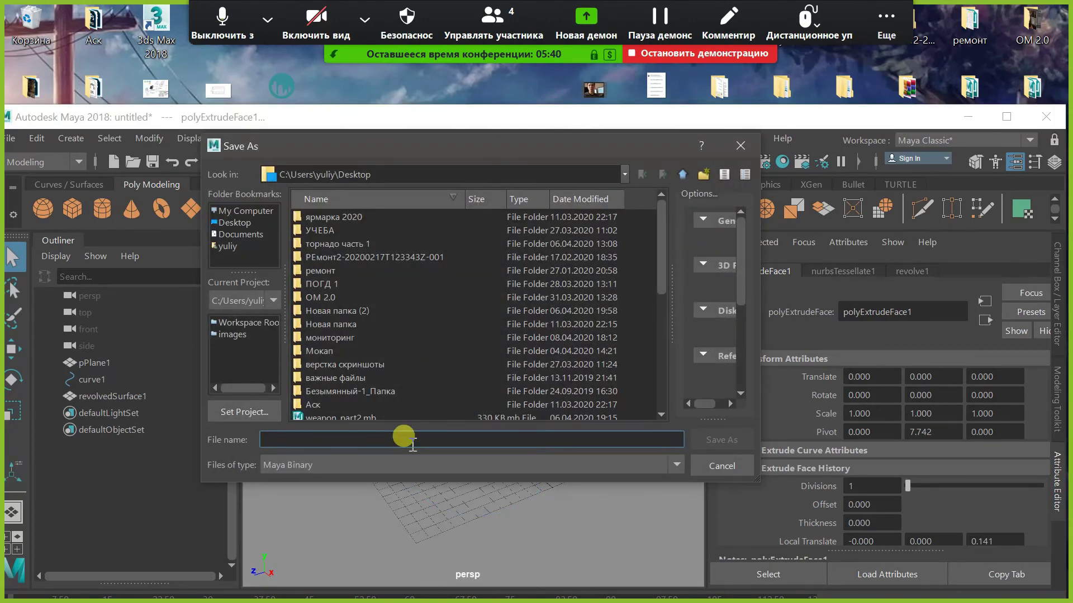
pyautogui.write('vfx shatter')
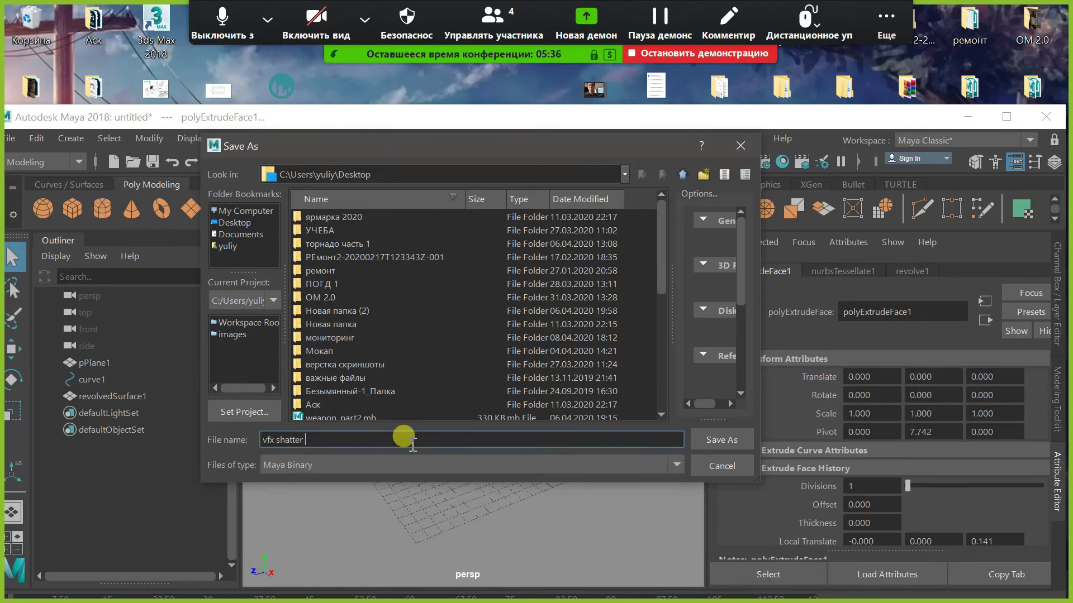
pyautogui.write(' 2')
pyautogui.press('Return')
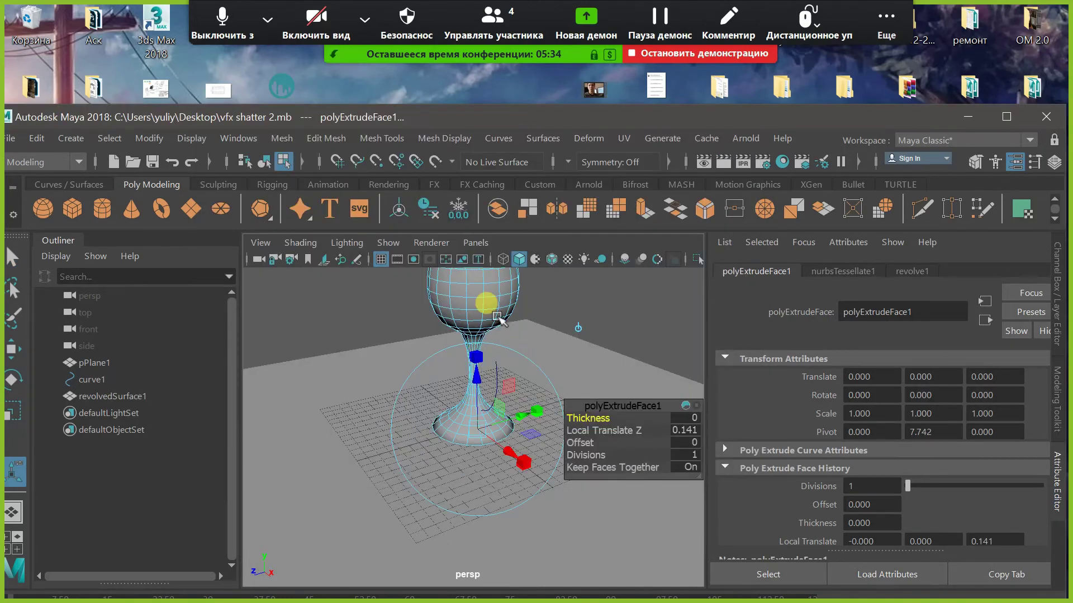
# Return the glass to object mode and delete its construction history
pyautogui.moveTo(486, 323); pyautogui.dragTo(550, 106, button='right')
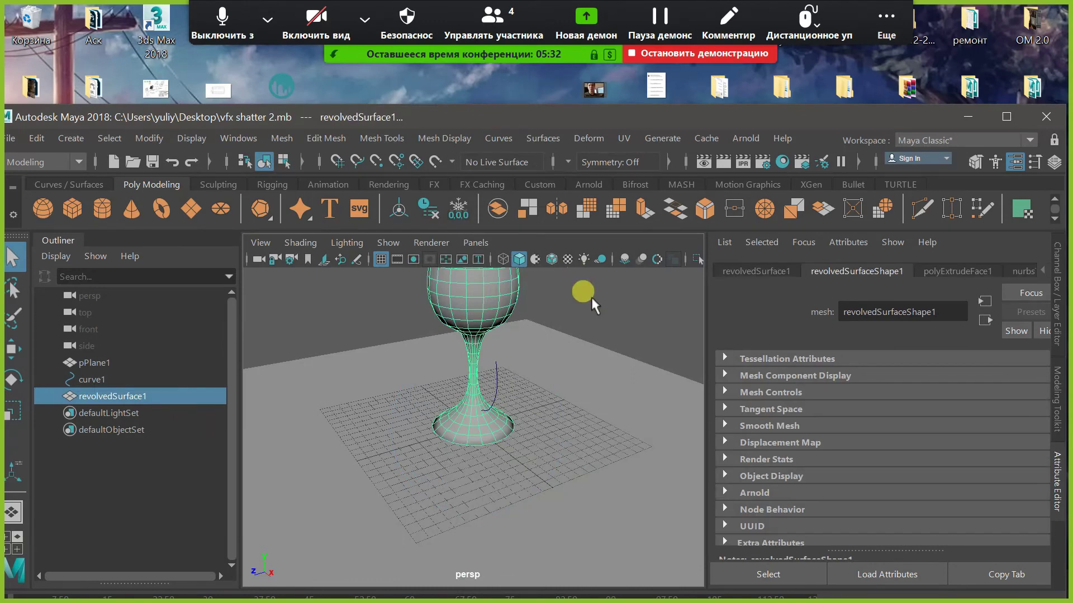
pyautogui.click(591, 298)
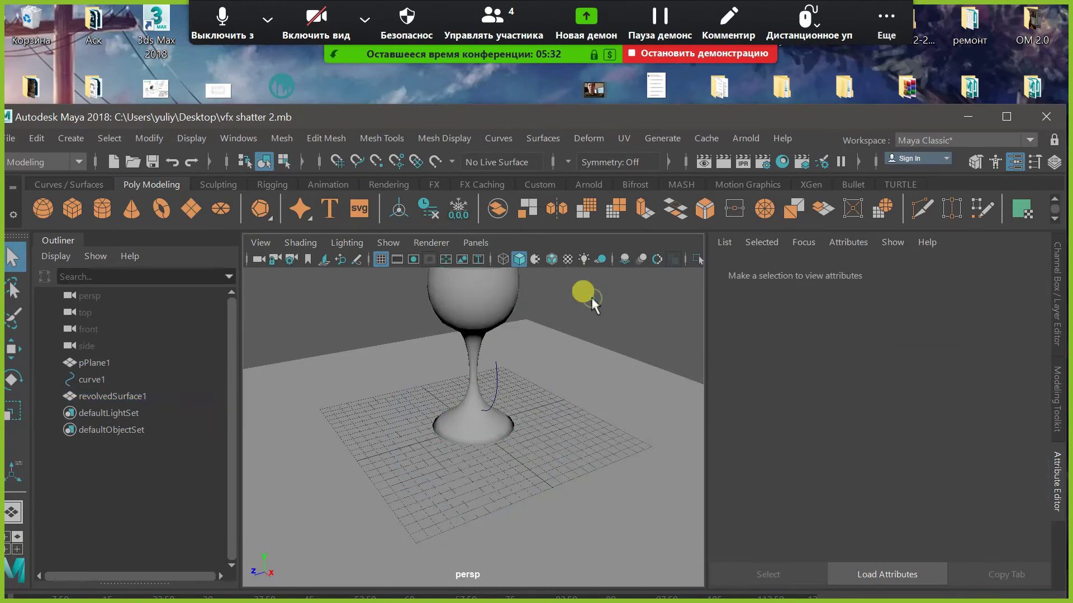
pyautogui.click(478, 304)
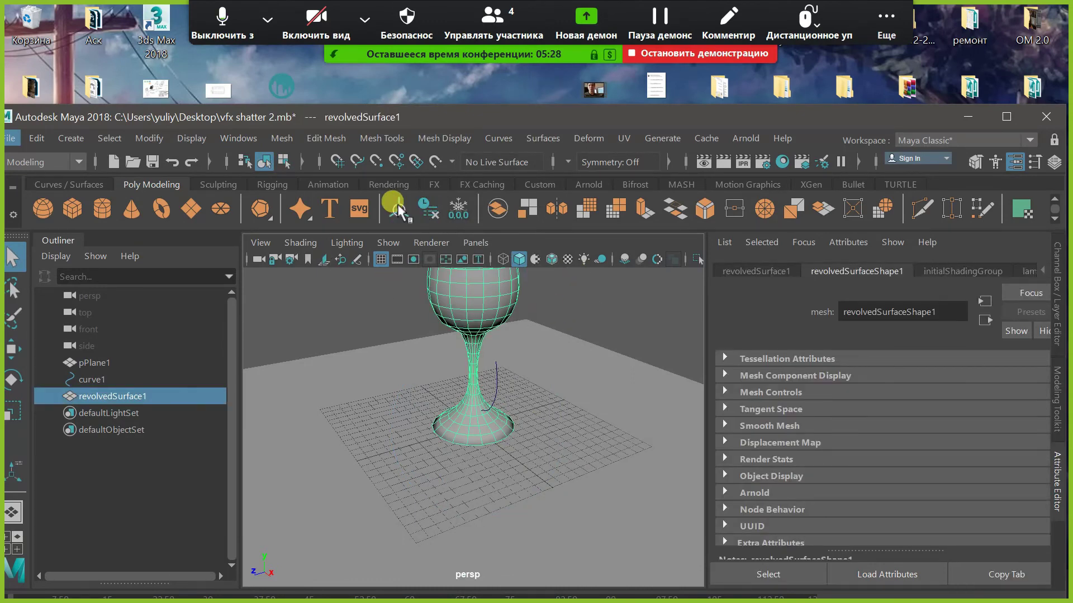
# Delete the leftover profile curve from the scene and select the glass mesh
pyautogui.moveTo(478, 358); pyautogui.dragTo(497, 377)
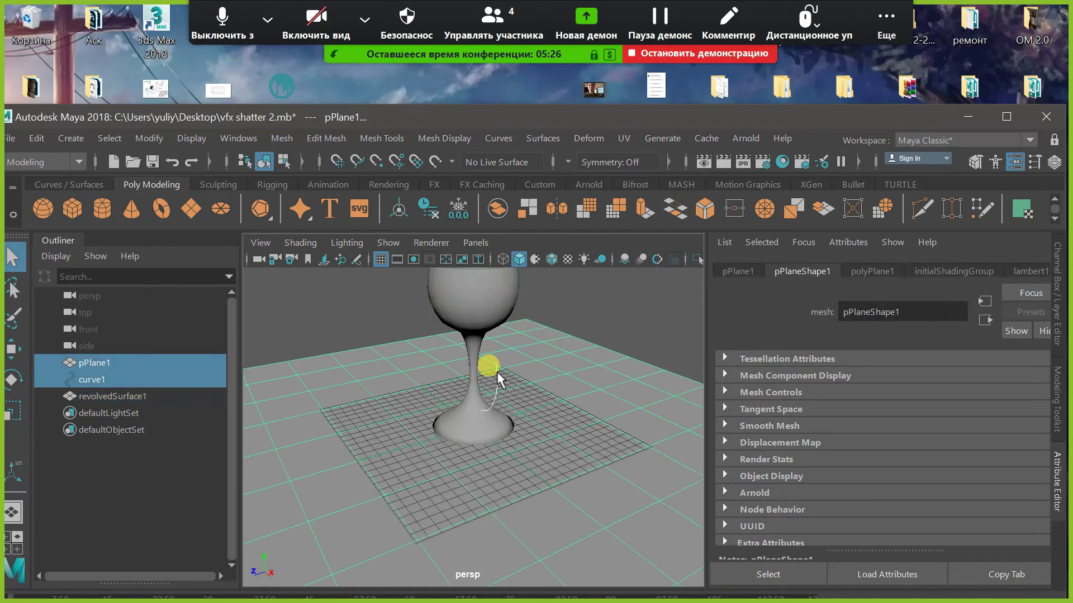
pyautogui.click(150, 375)
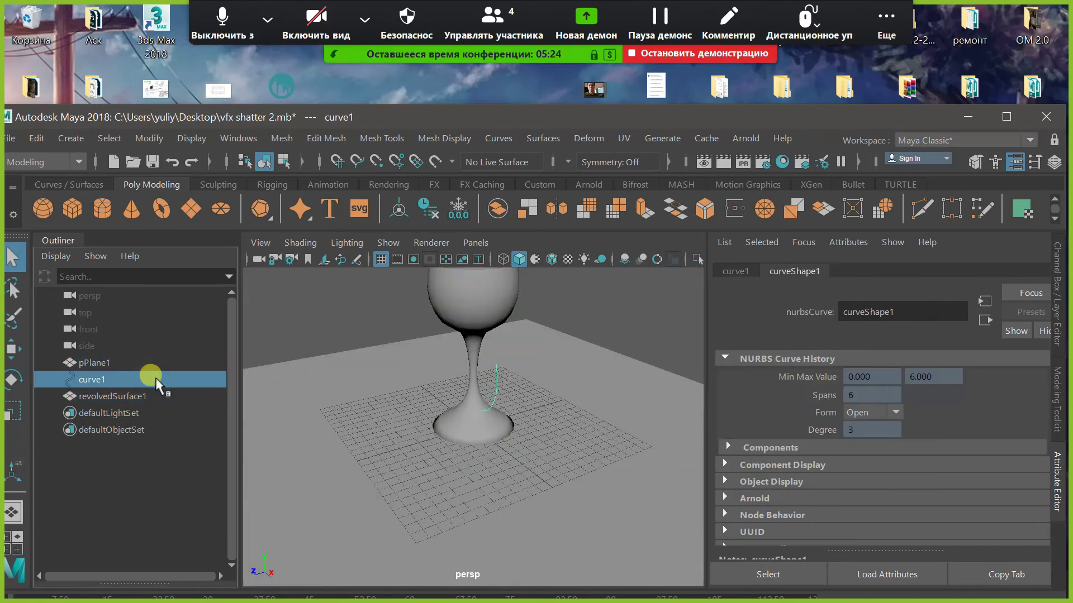
pyautogui.press('Delete')
pyautogui.scroll(-6, 404, 370)
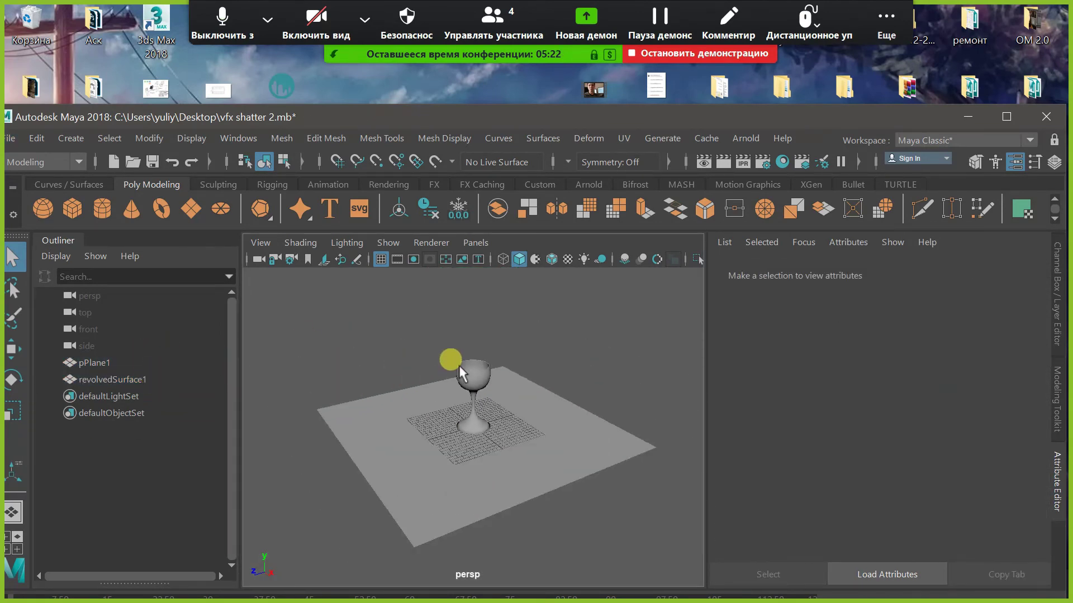
pyautogui.click(467, 385)
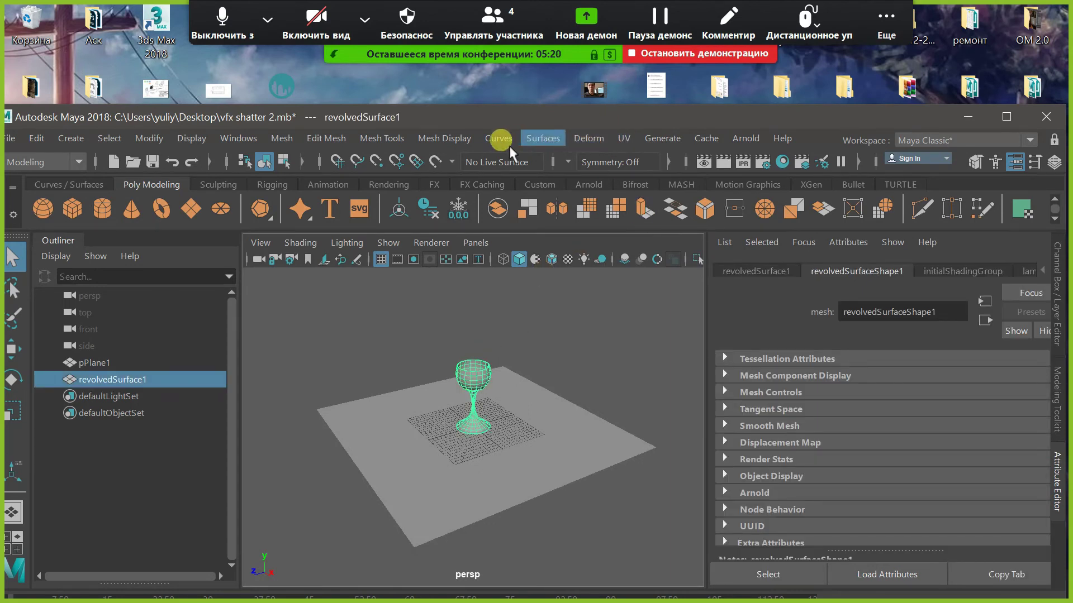
# Try to create a Solid Shatter effect on the glass with a shard count of 35 using the FX tools
pyautogui.click(77, 161)
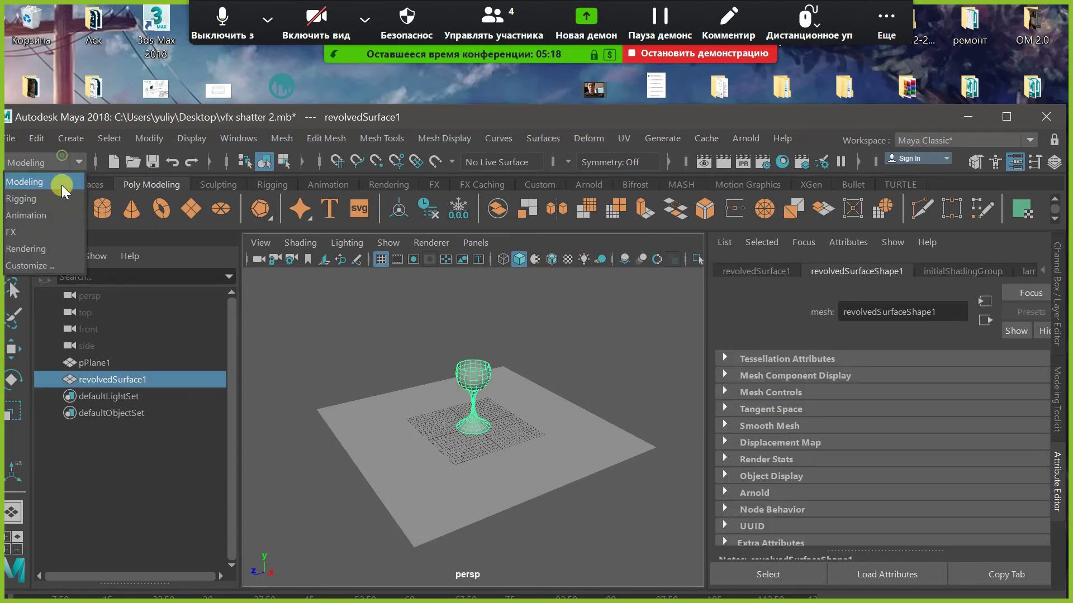
pyautogui.click(61, 225)
pyautogui.click(621, 137)
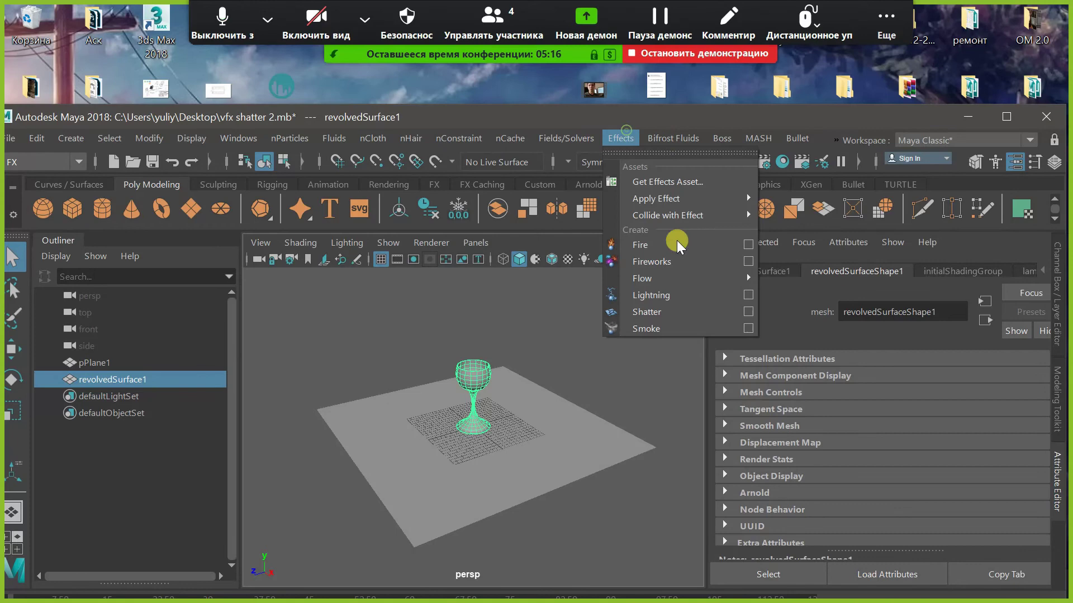
pyautogui.click(750, 312)
pyautogui.click(832, 212)
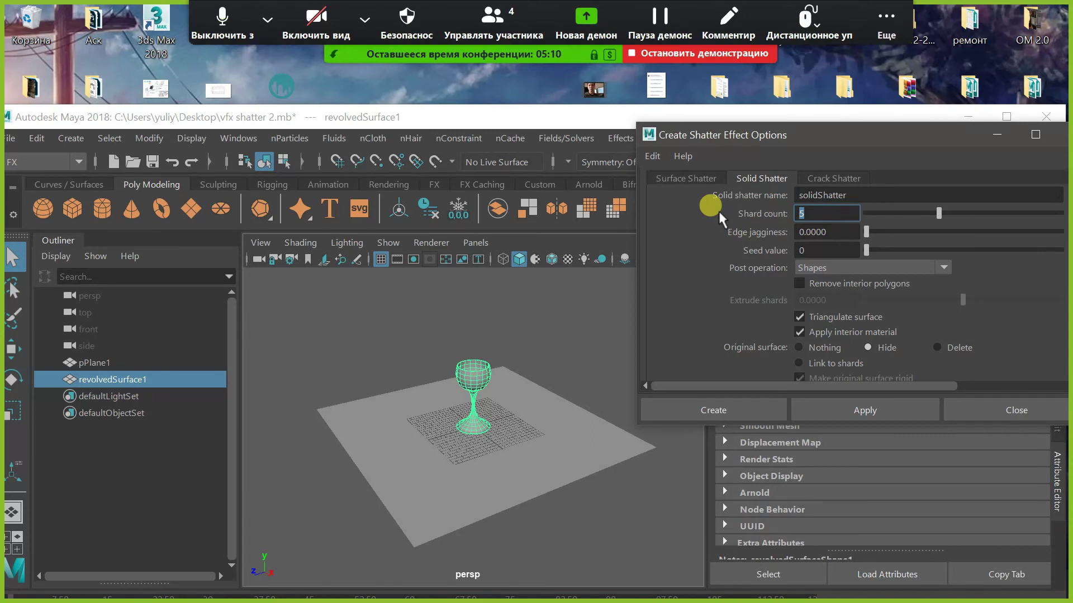
pyautogui.write('35')
pyautogui.press('Return')
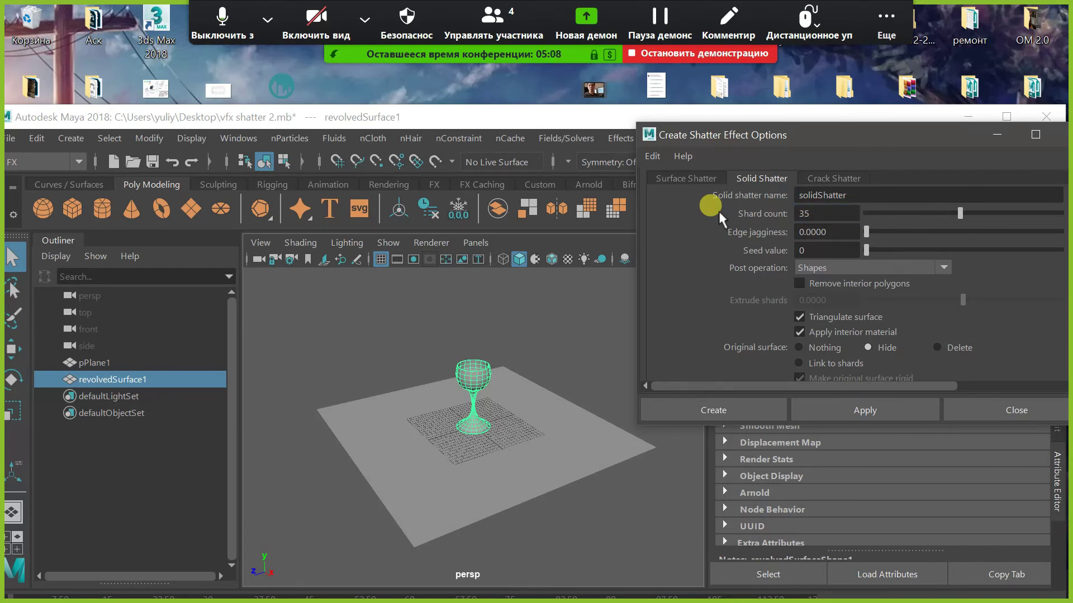
pyautogui.scroll(-1, 873, 348)
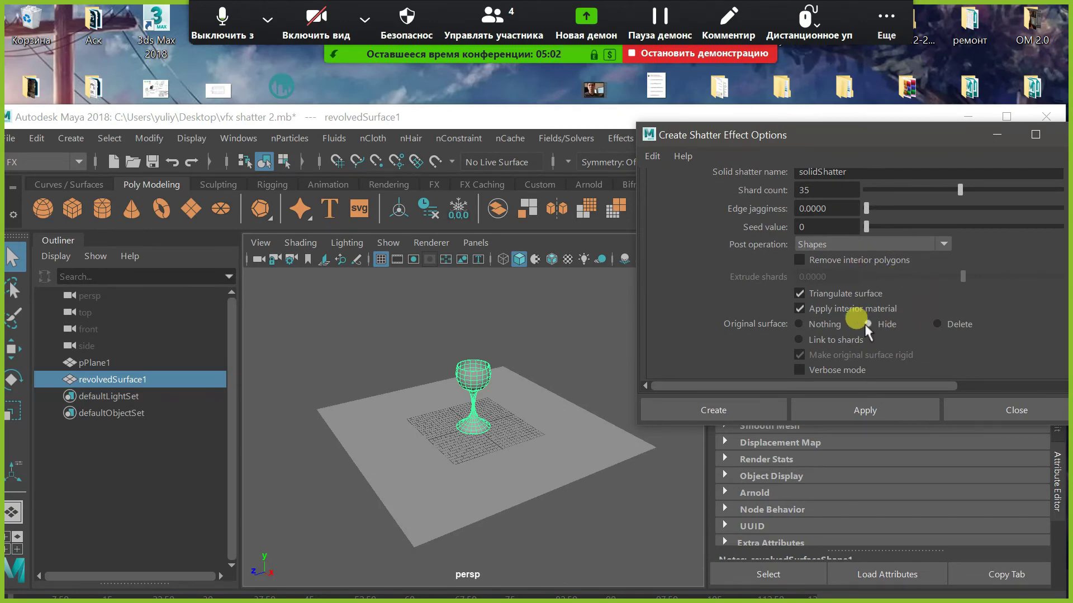
pyautogui.scroll(1, 805, 255)
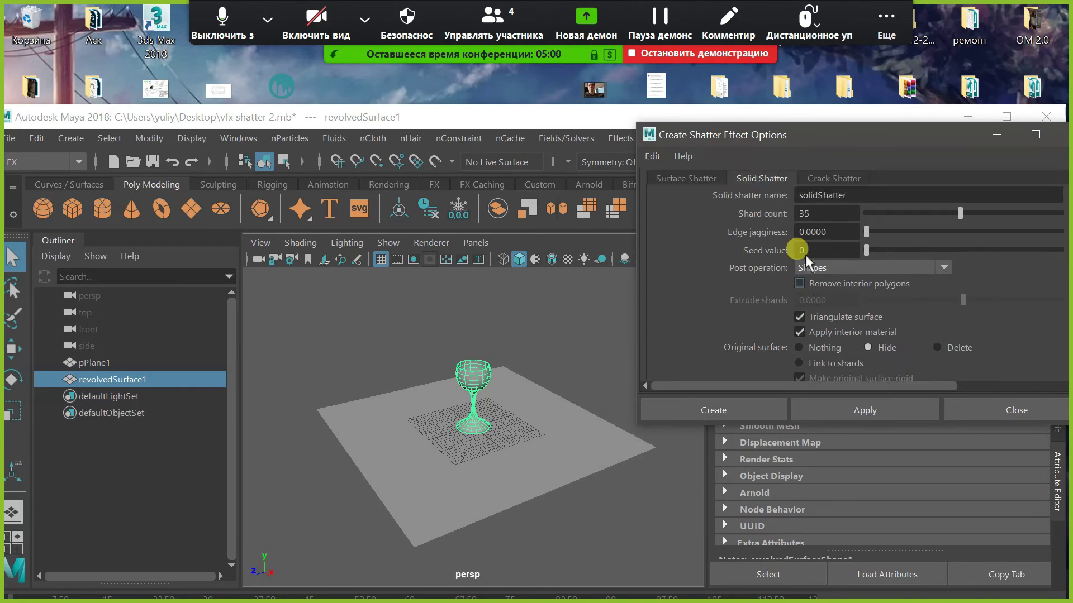
pyautogui.click(712, 412)
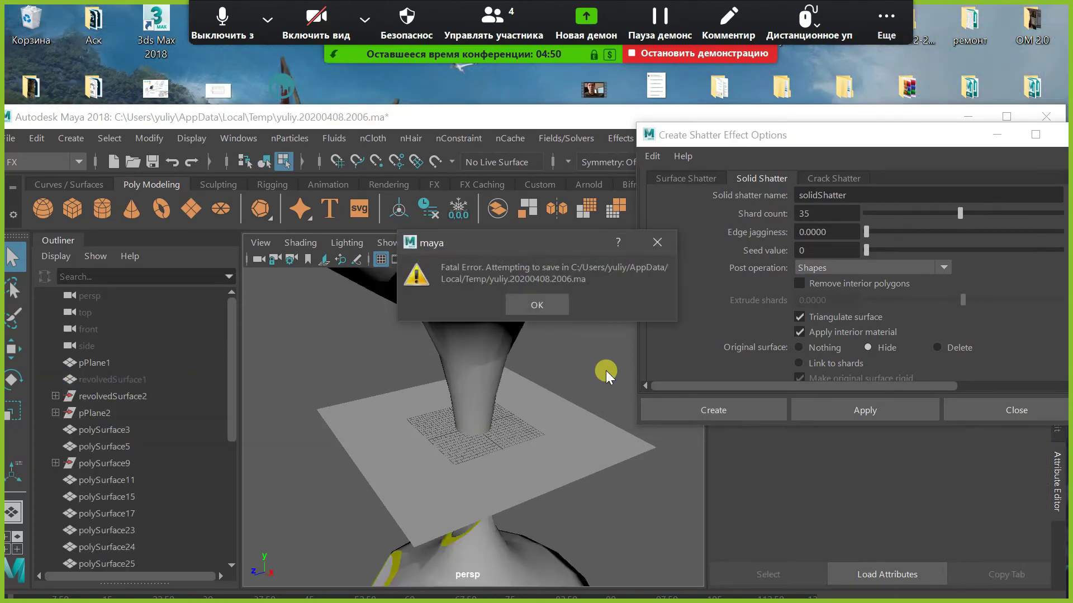
# Dismiss the fatal error message and close the Autodesk error report without sending it
pyautogui.click(540, 305)
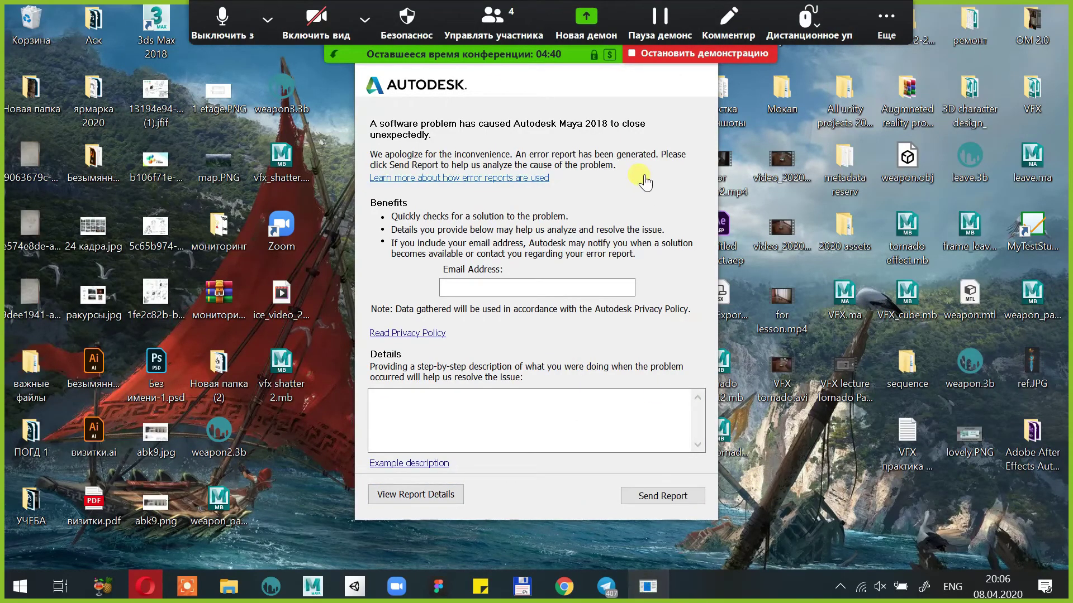
pyautogui.moveTo(555, 34); pyautogui.dragTo(682, 221)
pyautogui.click(704, 56)
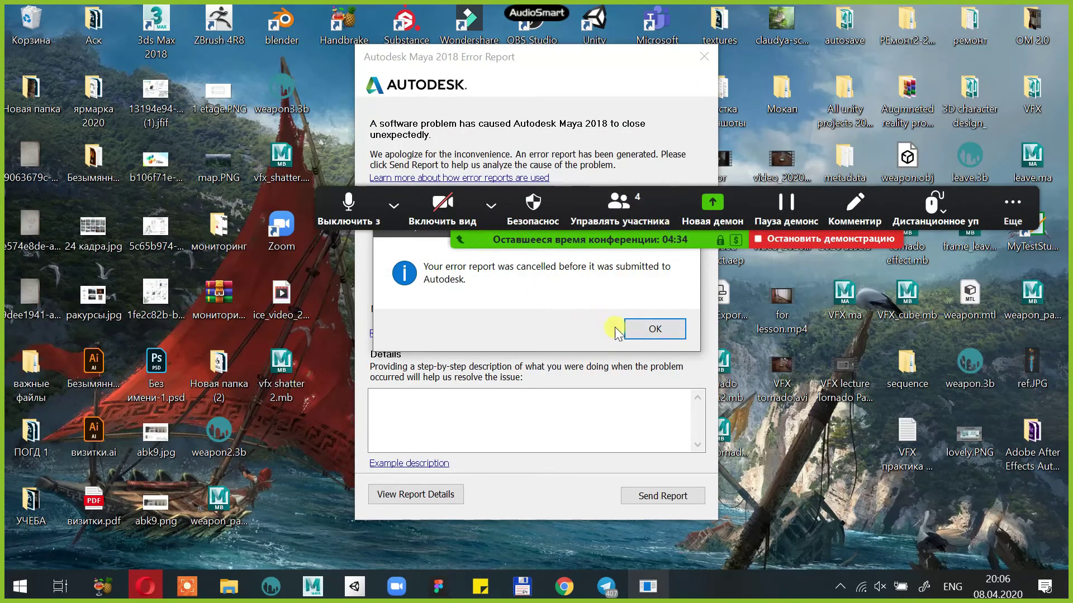
pyautogui.click(650, 329)
pyautogui.click(488, 215)
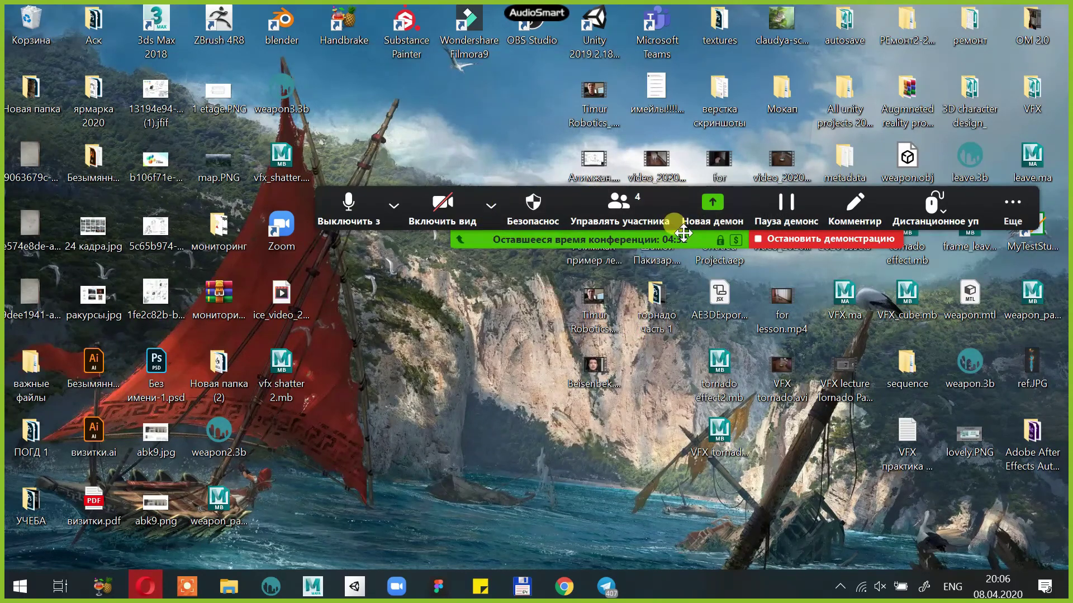
pyautogui.moveTo(683, 234); pyautogui.dragTo(559, 48)
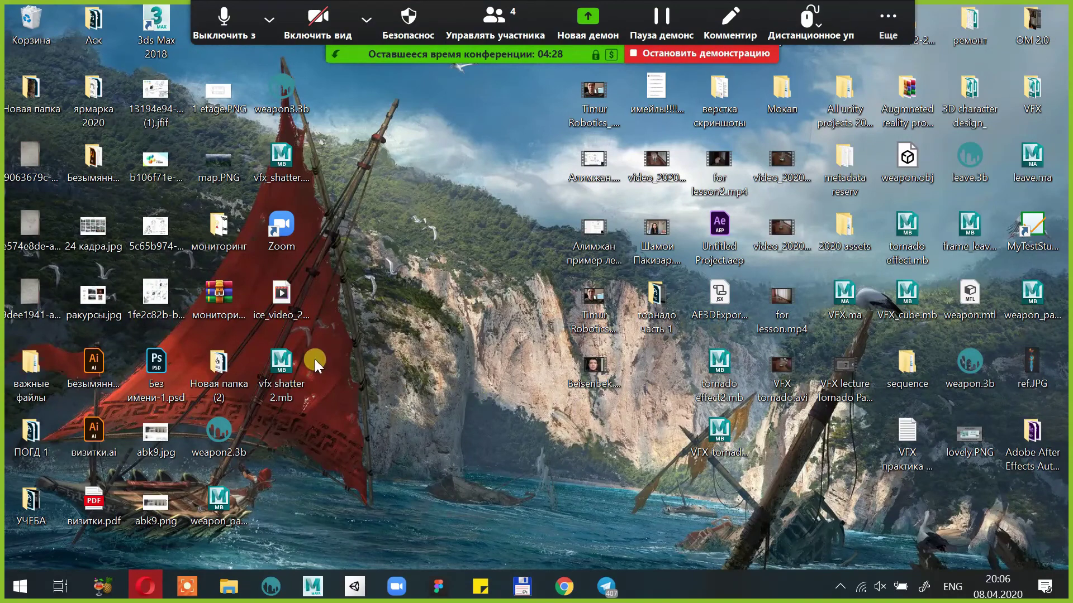
# Reopen the saved scene "vfx shatter 2.mb" from the Desktop in Maya and close the Maya Crash Log panel
pyautogui.doubleClick(284, 370)
pyautogui.click(413, 383)
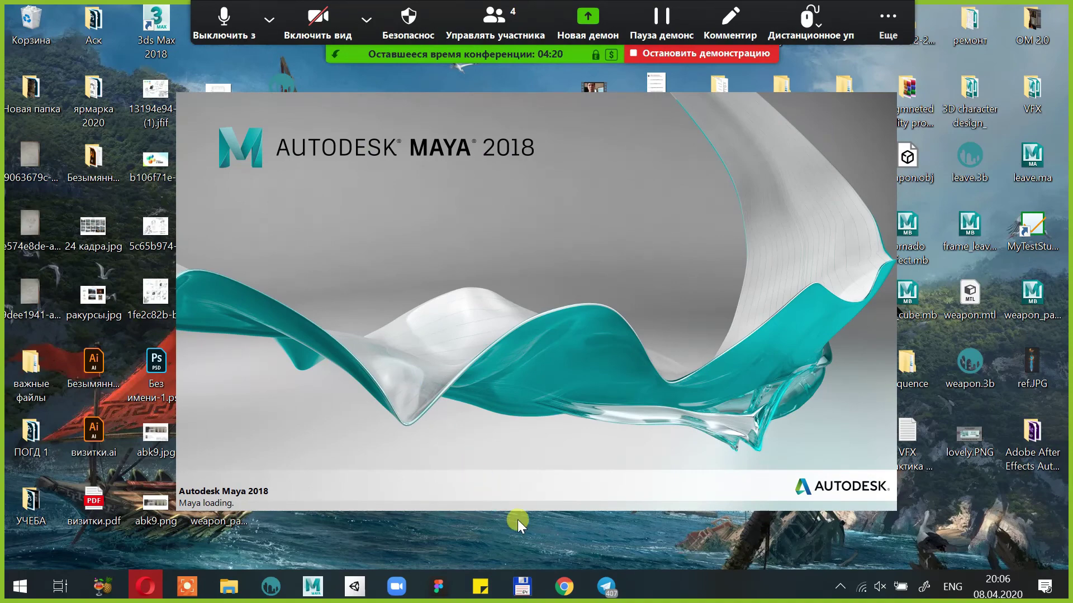
pyautogui.click(874, 13)
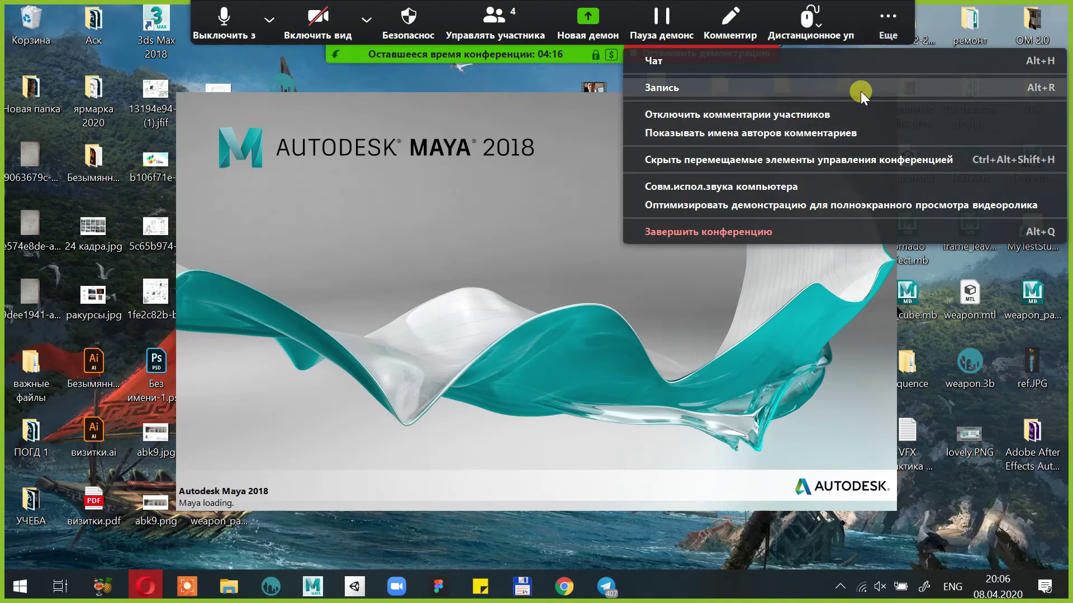
pyautogui.click(866, 28)
pyautogui.click(869, 27)
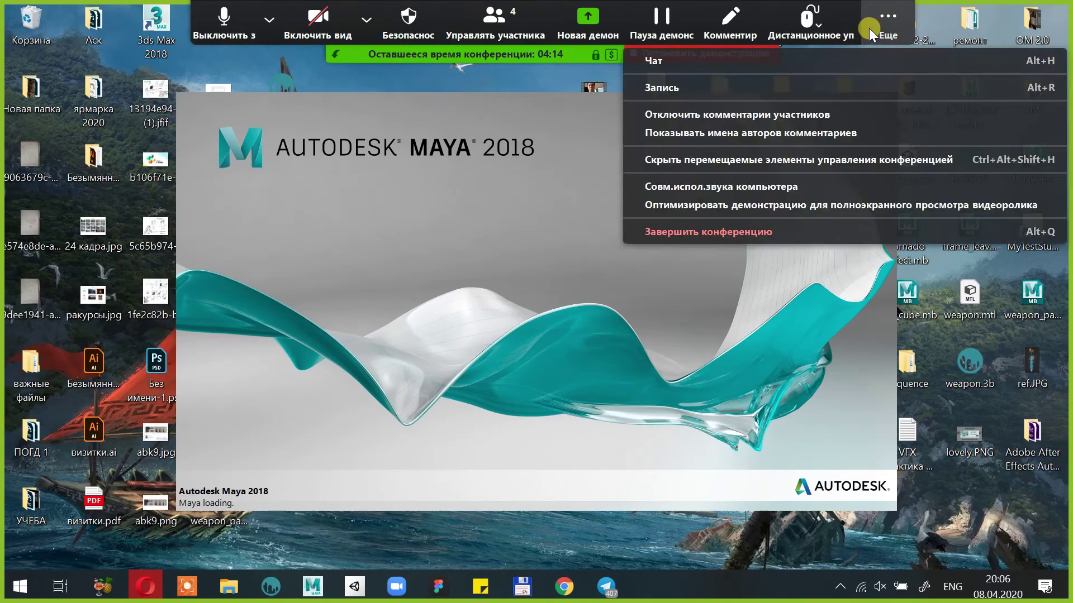
pyautogui.click(428, 126)
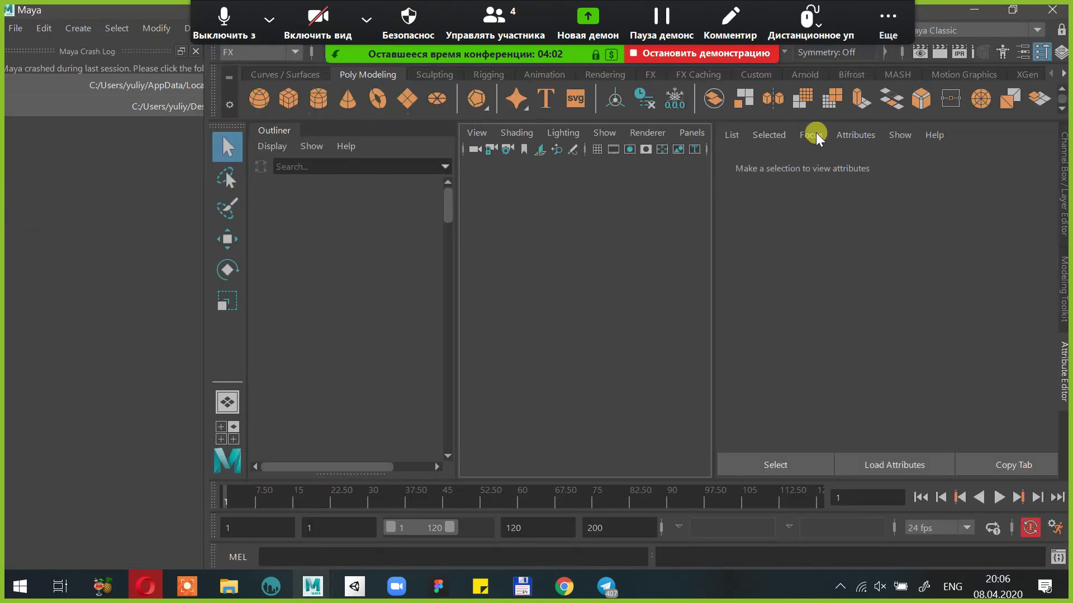
pyautogui.click(190, 107)
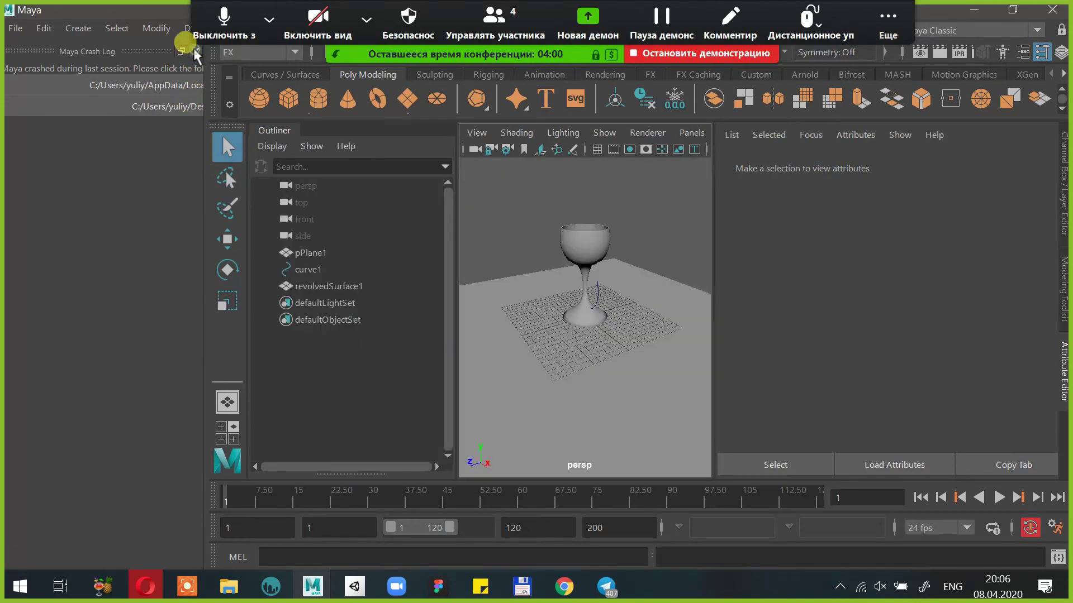
pyautogui.click(195, 50)
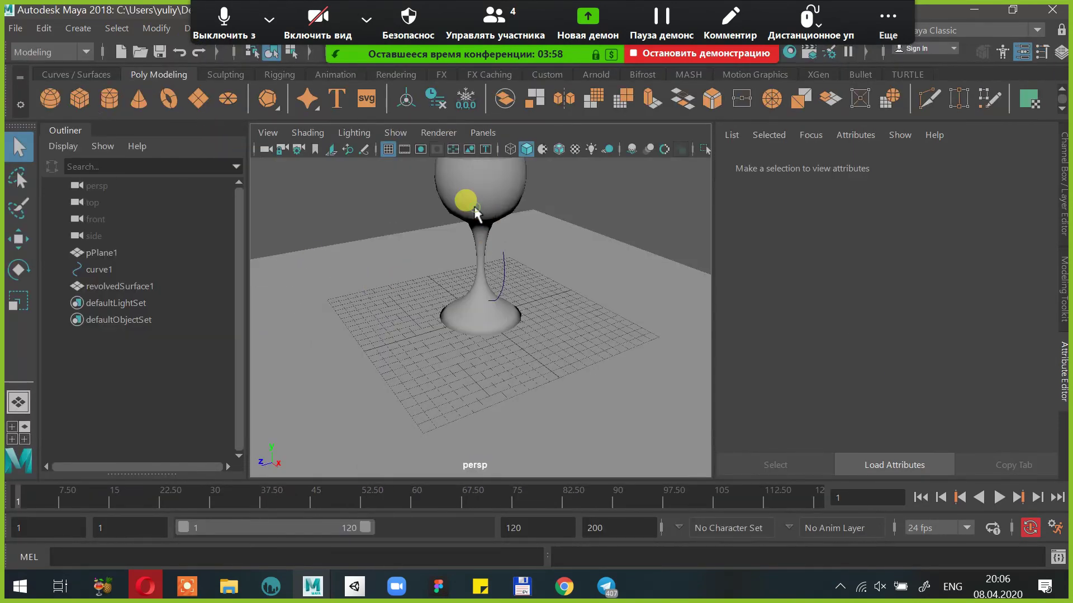
# Display the perspective view in wireframe and inspect the topology and wall thickness of the glass mesh
pyautogui.click(439, 106)
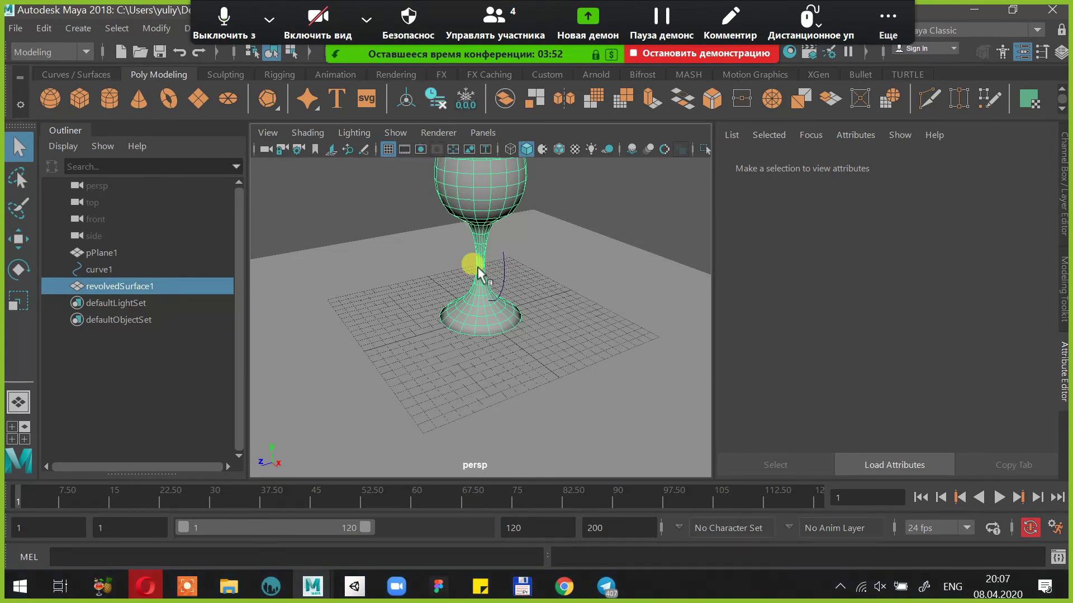
pyautogui.click(507, 147)
pyautogui.keyDown('alt'); pyautogui.moveTo(497, 288); pyautogui.dragTo(524, 283); pyautogui.keyUp('alt')
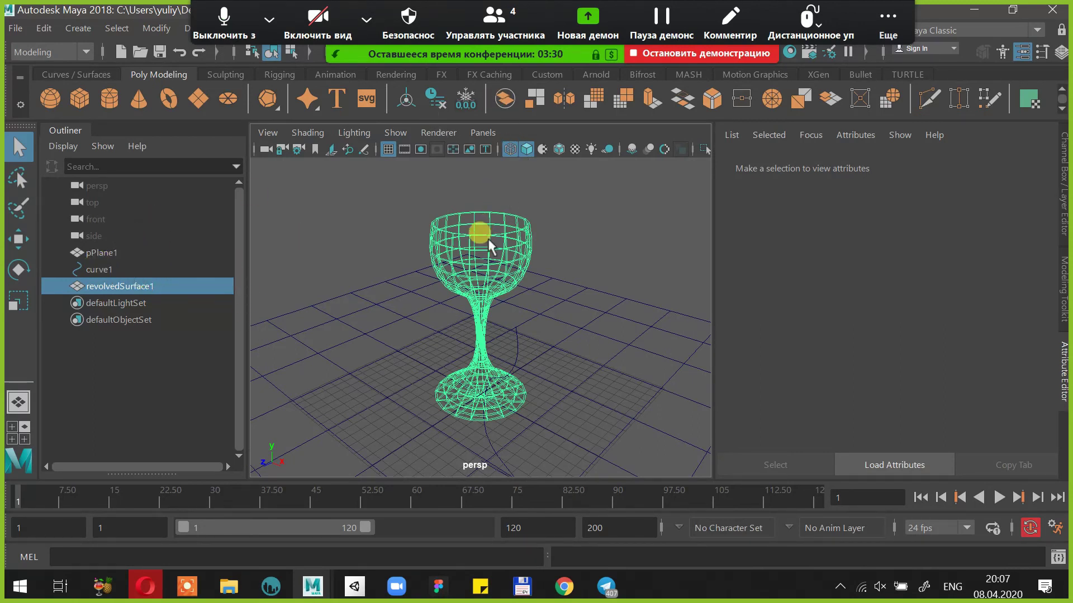
pyautogui.click(624, 219)
pyautogui.scroll(-3, 625, 219)
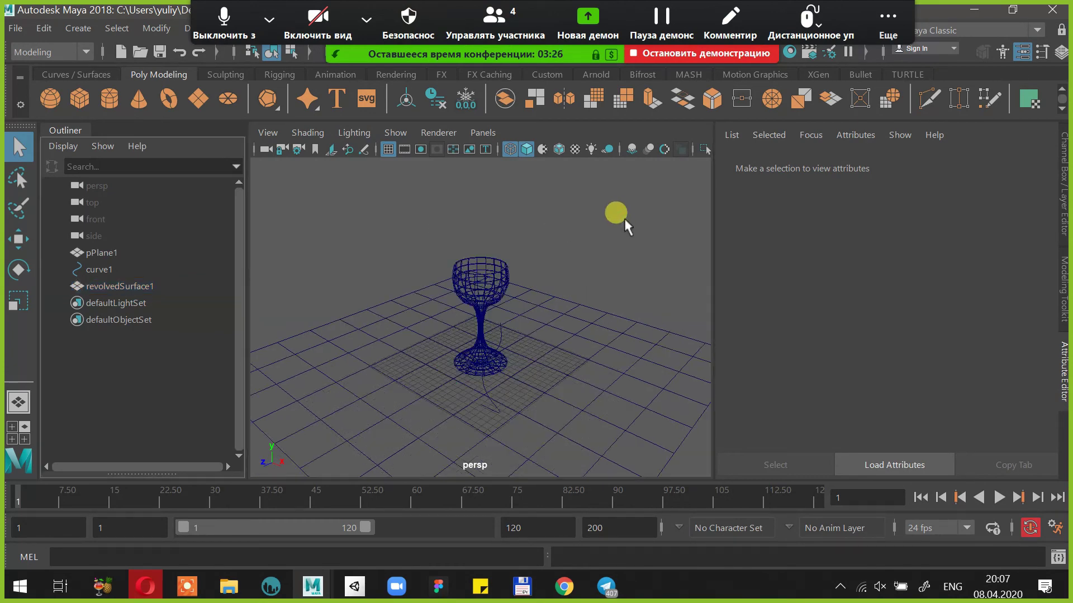
pyautogui.click(513, 34)
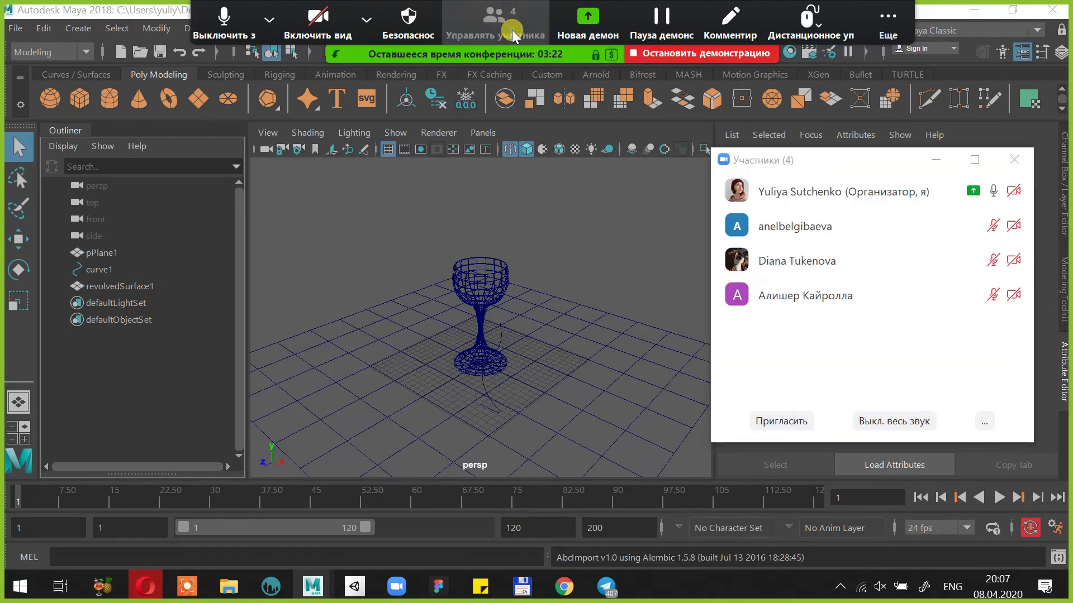
pyautogui.click(935, 165)
pyautogui.click(366, 20)
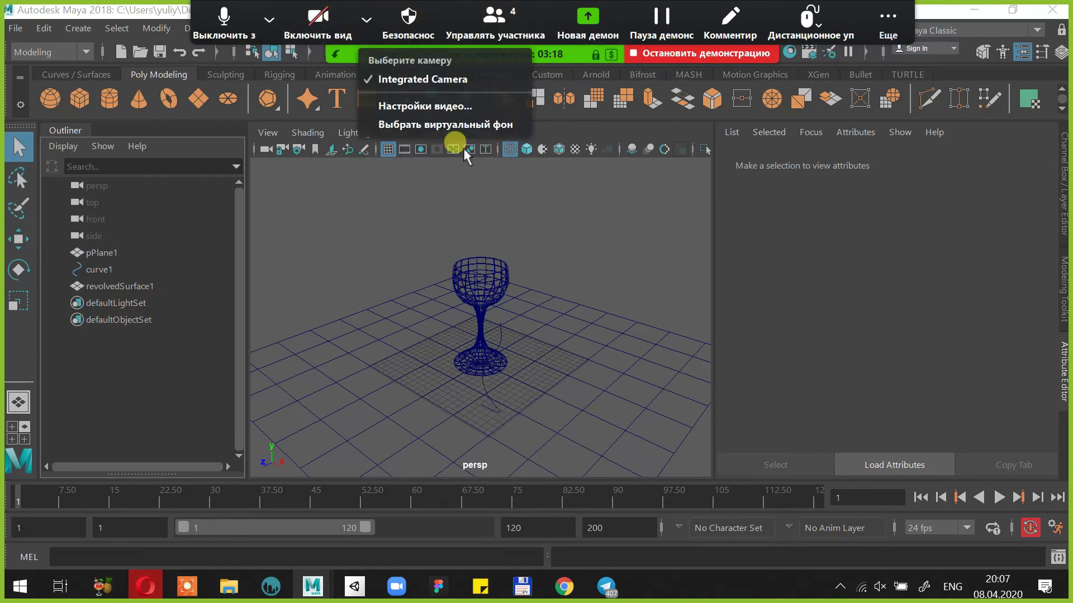
pyautogui.click(494, 271)
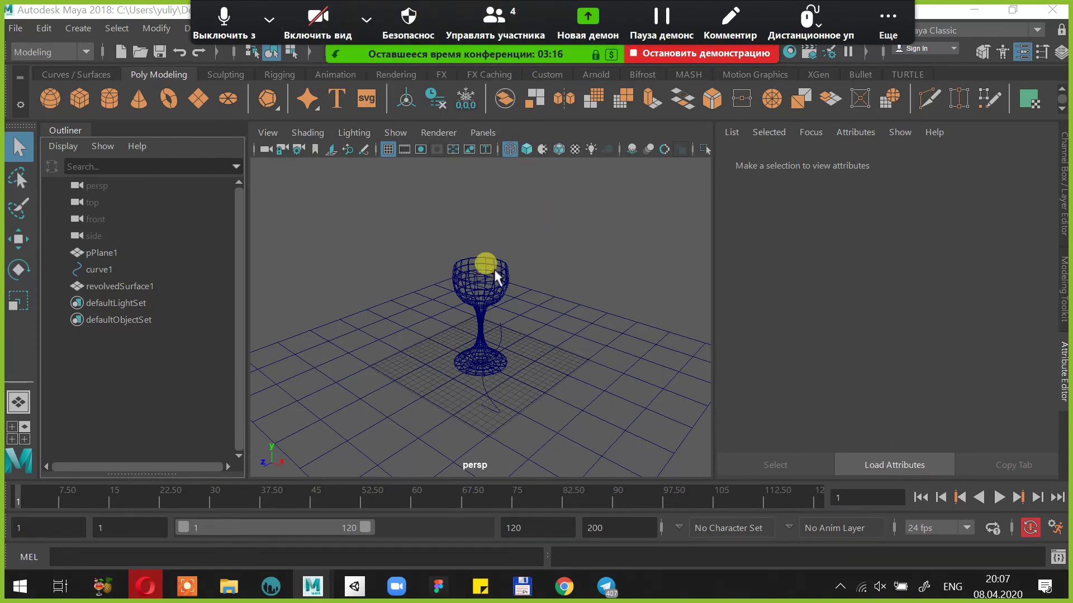
# Select the glass mesh and create a Solid Shatter effect on it with a shard count of 20
pyautogui.click(495, 272)
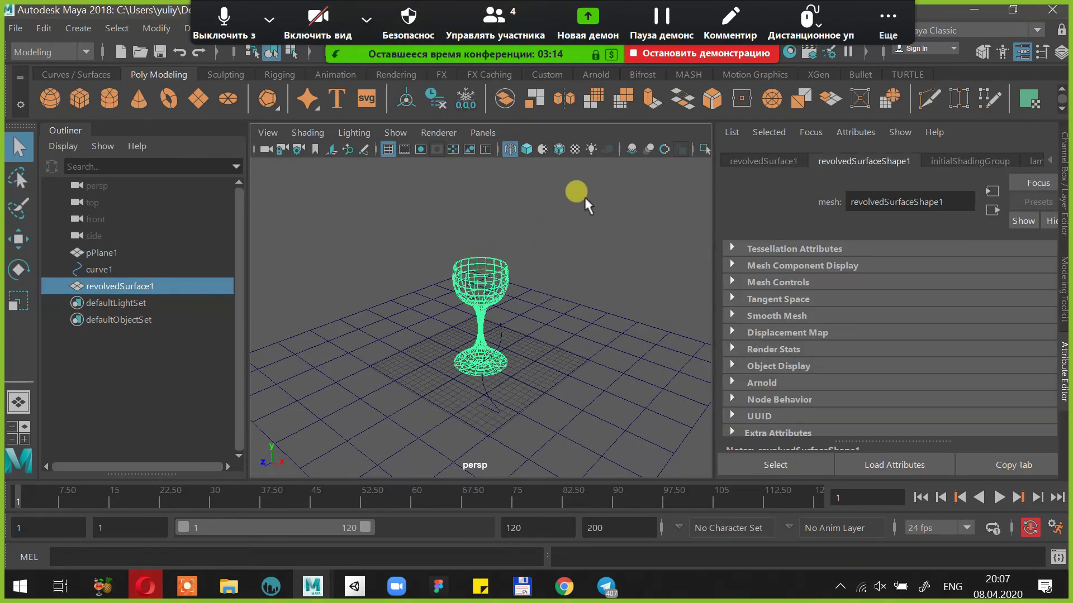
pyautogui.doubleClick(940, 10)
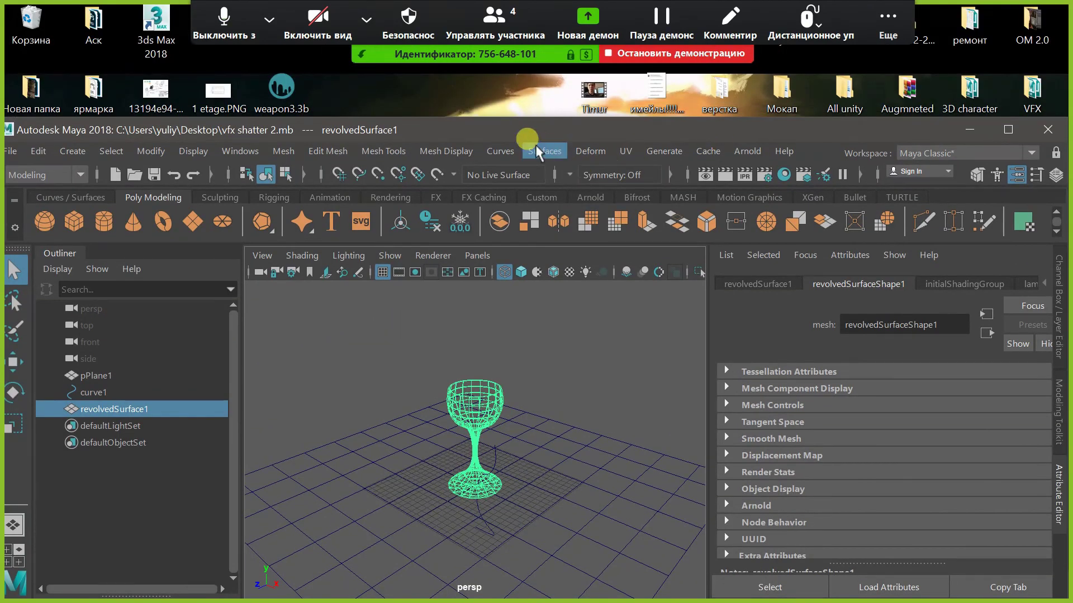
pyautogui.click(60, 182)
pyautogui.click(64, 245)
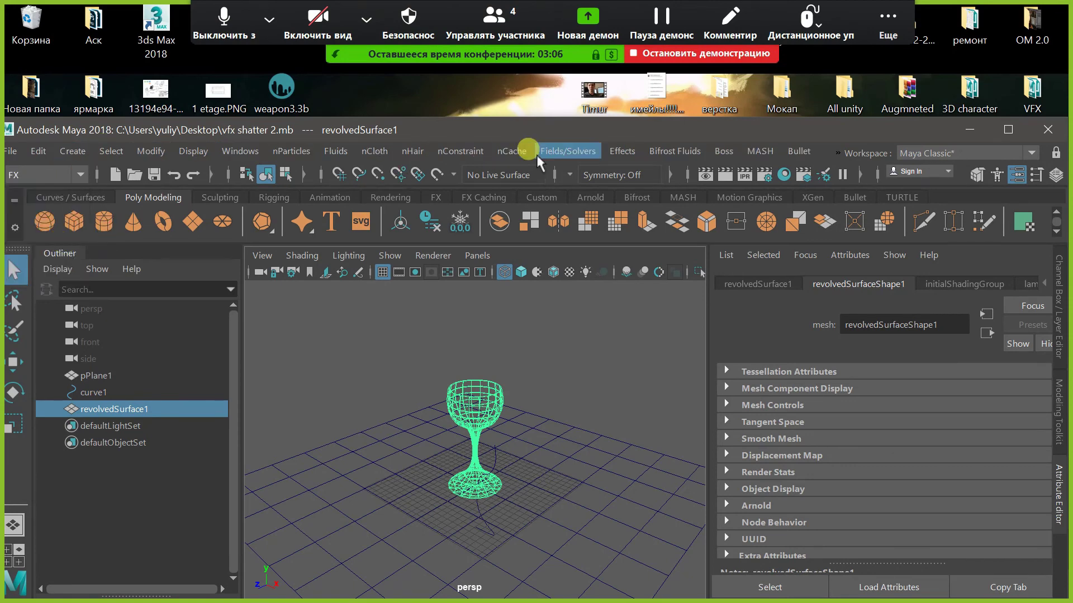
pyautogui.click(633, 147)
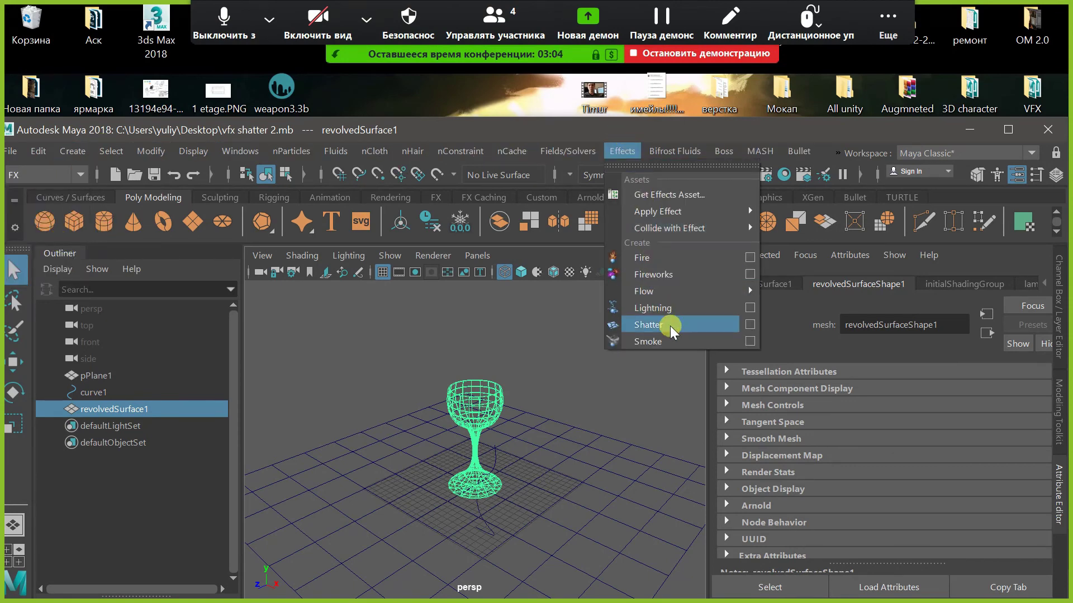
pyautogui.click(749, 324)
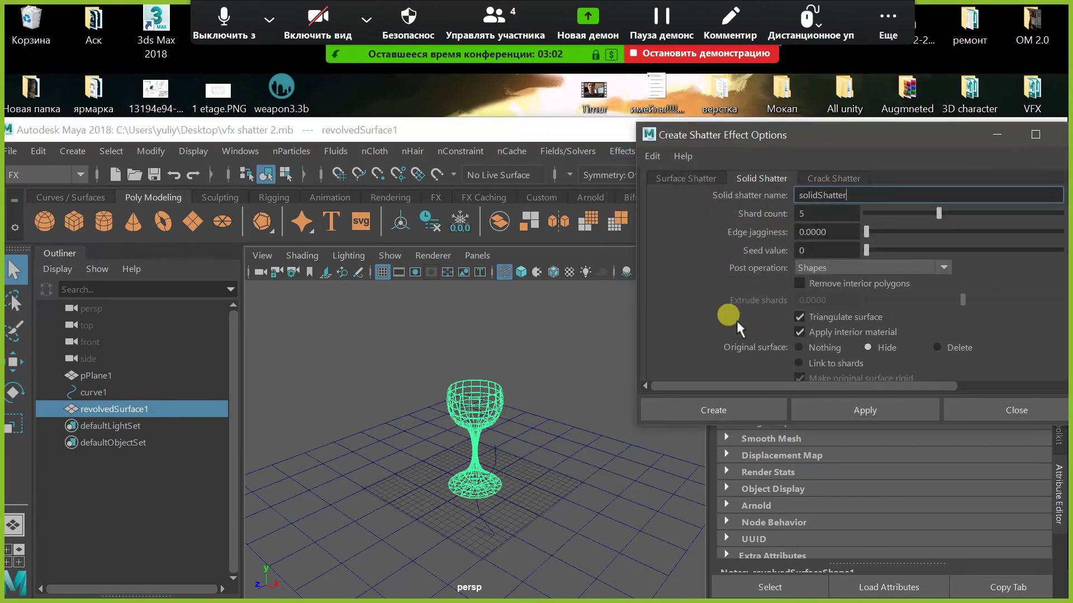
pyautogui.doubleClick(810, 214)
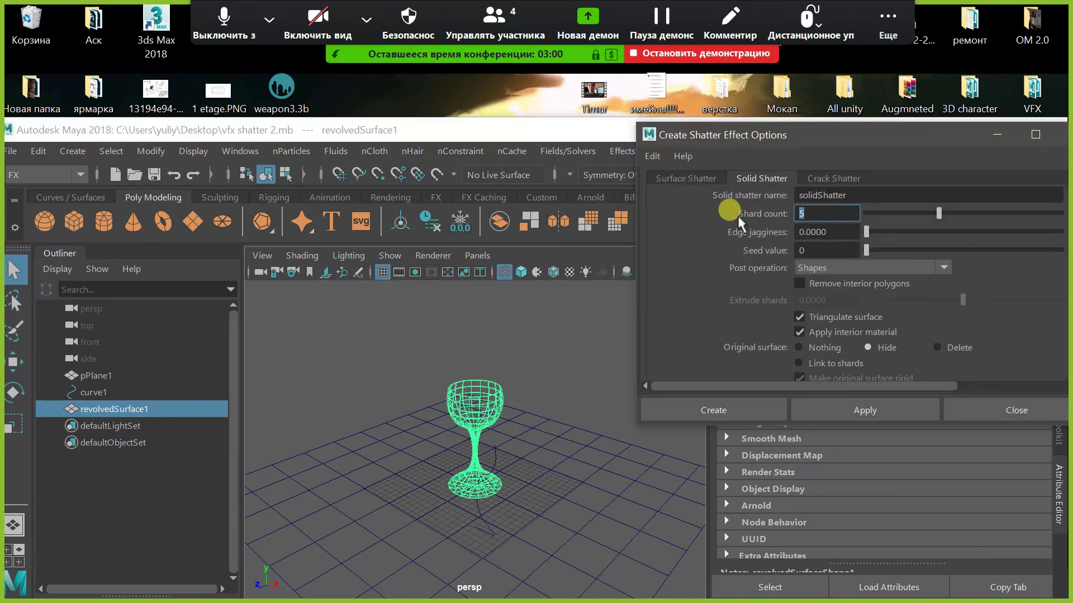
pyautogui.write('20')
pyautogui.click(744, 405)
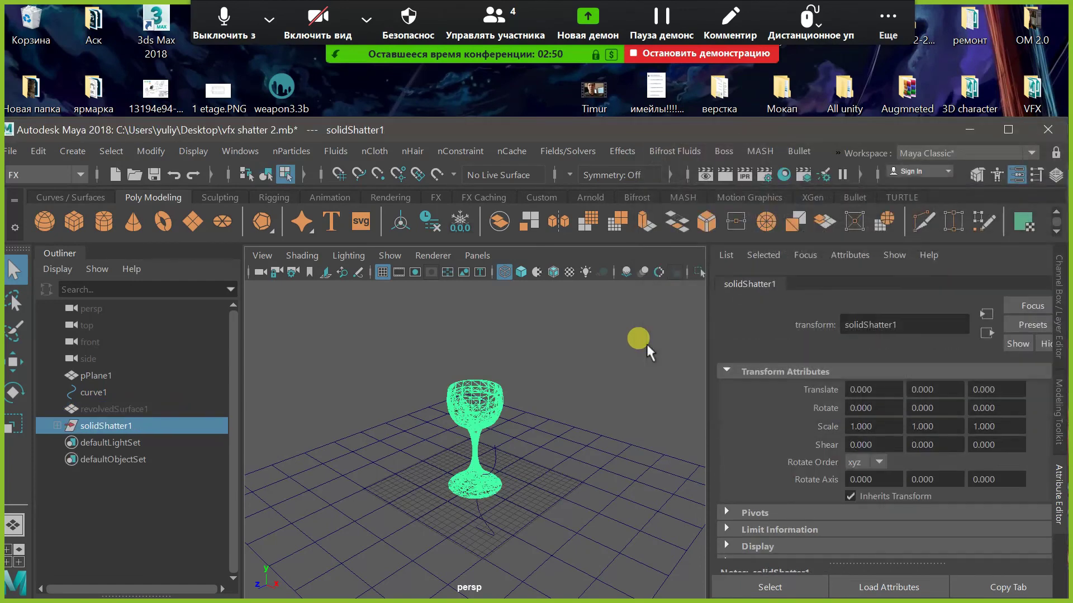
# Switch the viewport to shaded display and raise the whole shattered glass group above the floor plane to a Translate Y of about 46
pyautogui.click(58, 426)
pyautogui.click(485, 360)
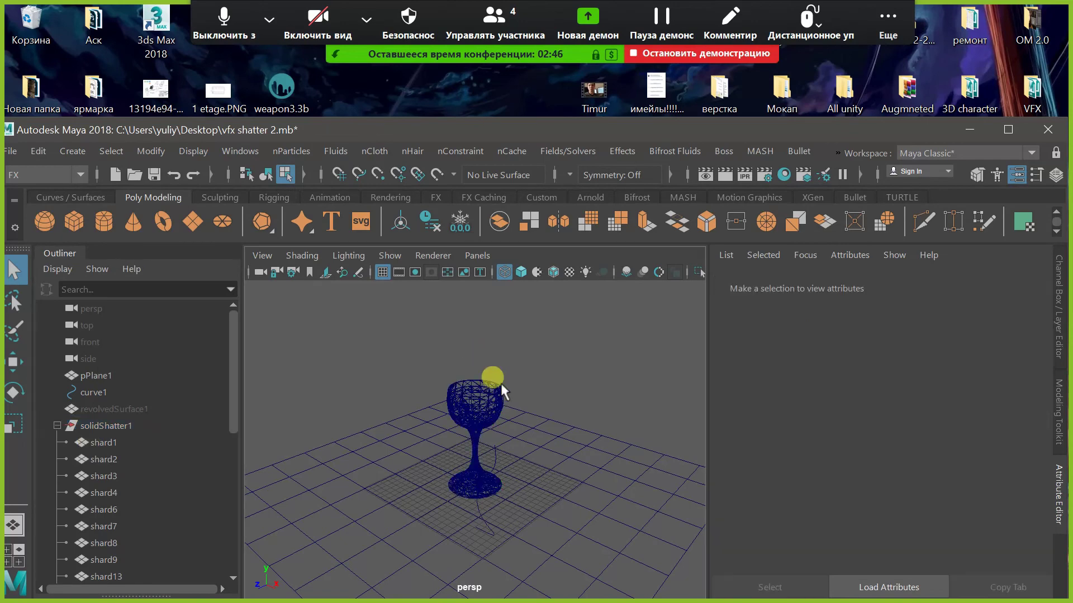
pyautogui.click(107, 426)
pyautogui.press('w')
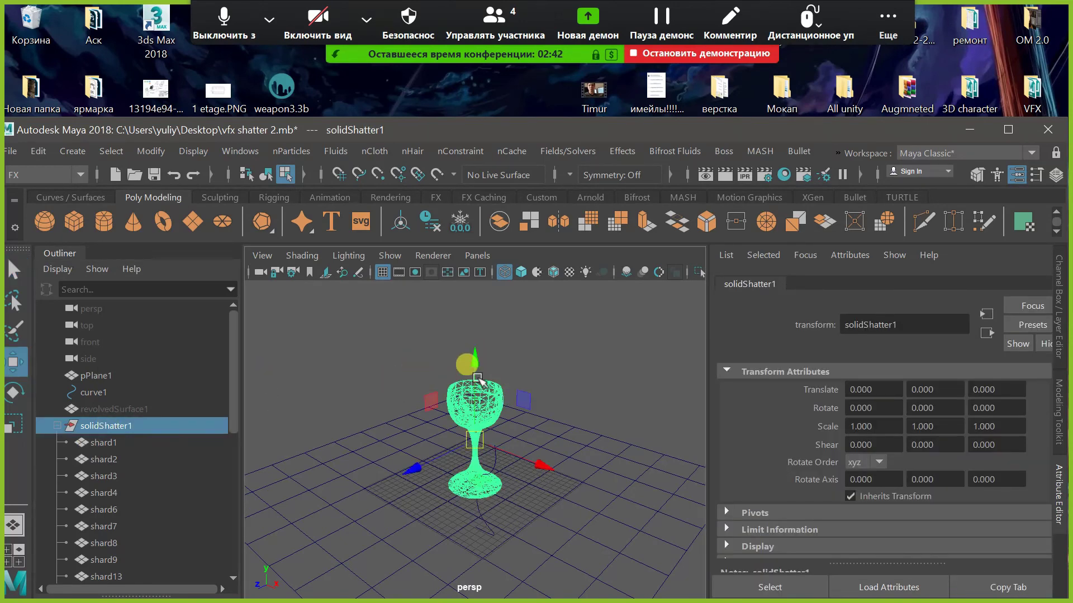
pyautogui.moveTo(477, 365); pyautogui.dragTo(476, 314)
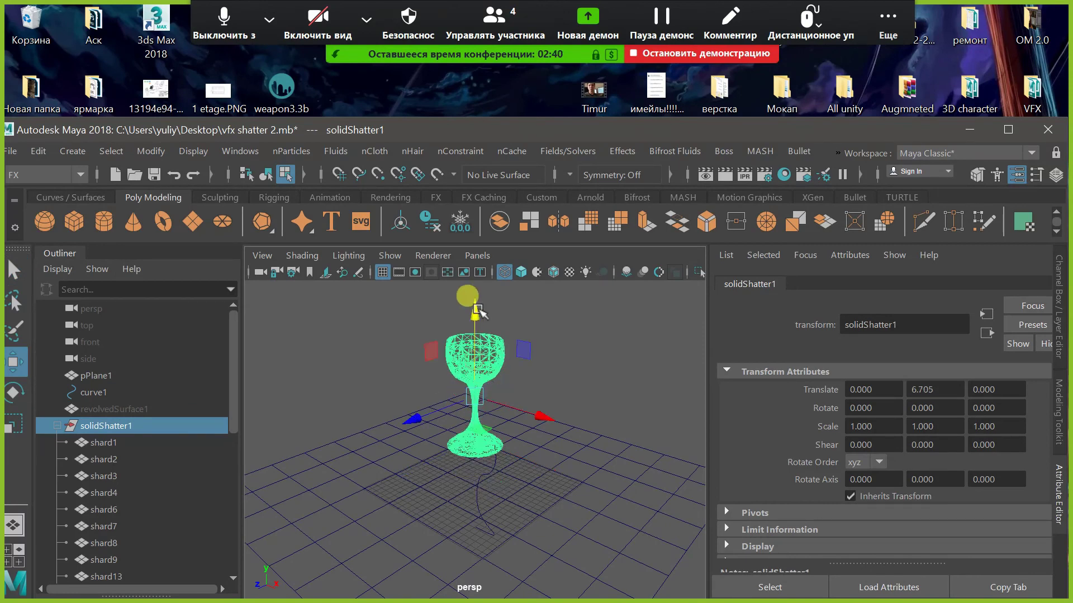
pyautogui.click(520, 272)
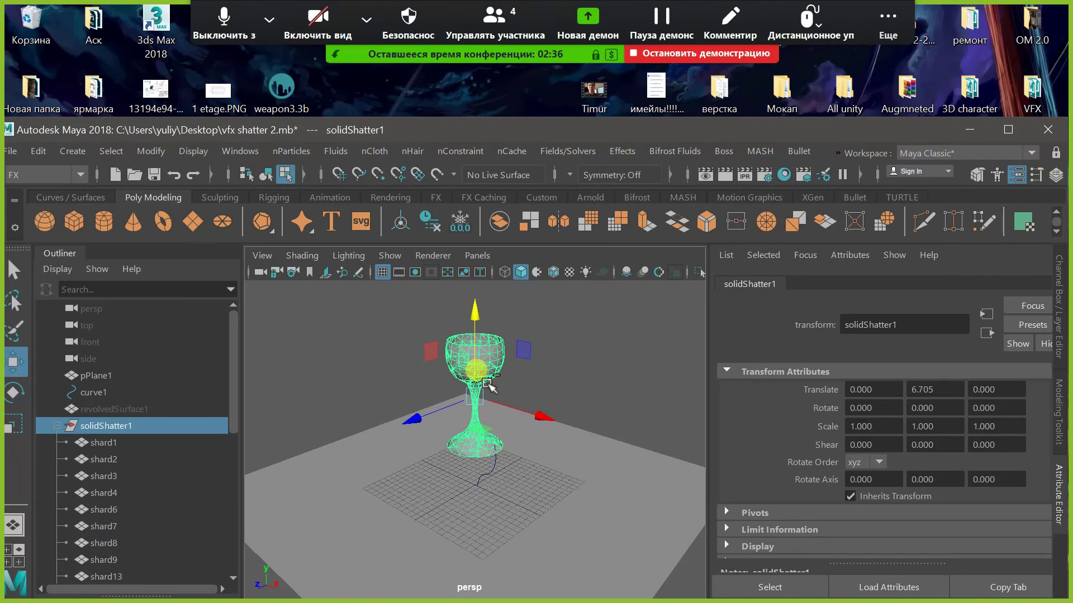
pyautogui.scroll(-5, 489, 386)
pyautogui.moveTo(484, 374); pyautogui.dragTo(431, 220)
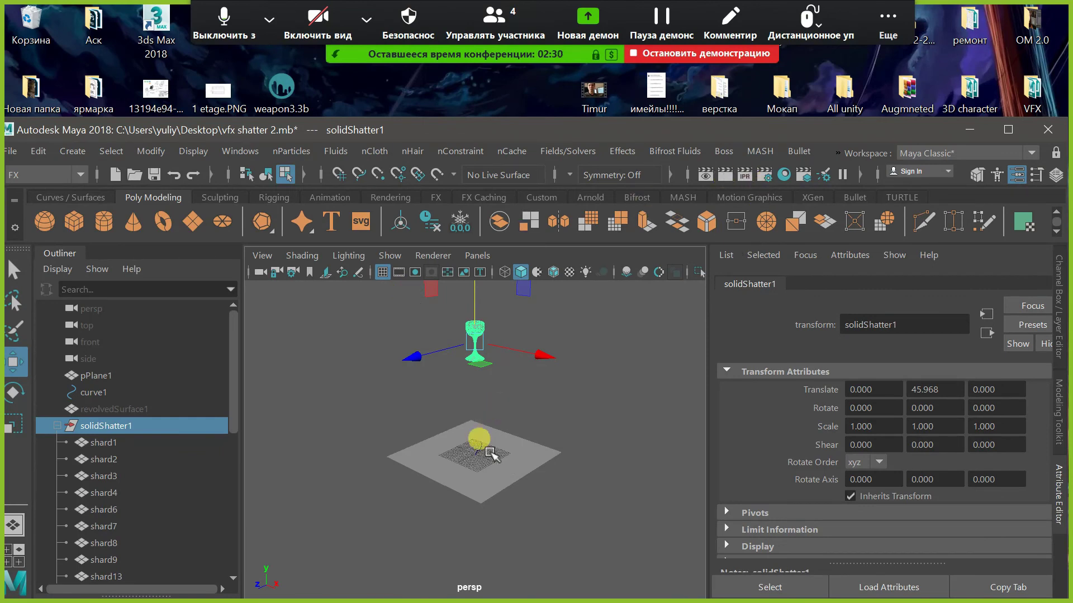
pyautogui.moveTo(505, 458); pyautogui.dragTo(599, 31, button='right')
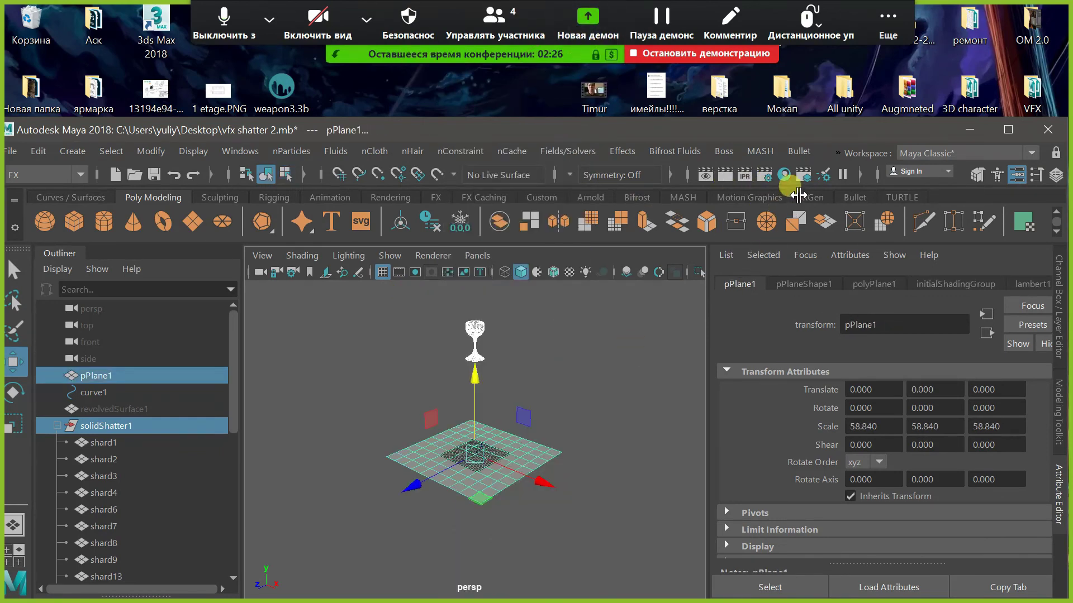
pyautogui.click(855, 197)
pyautogui.click(104, 221)
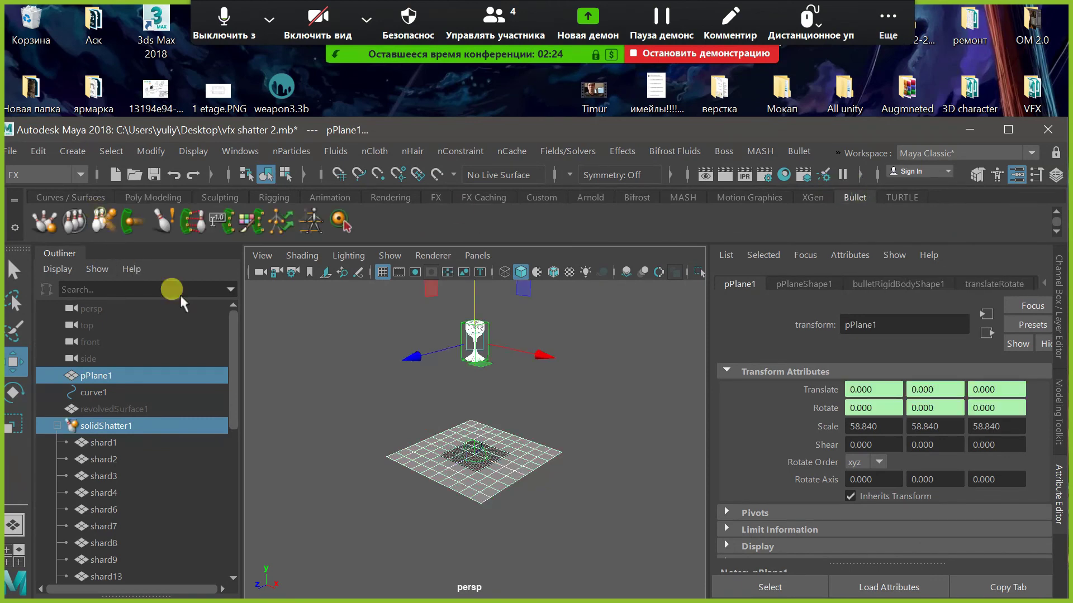
pyautogui.click(505, 438)
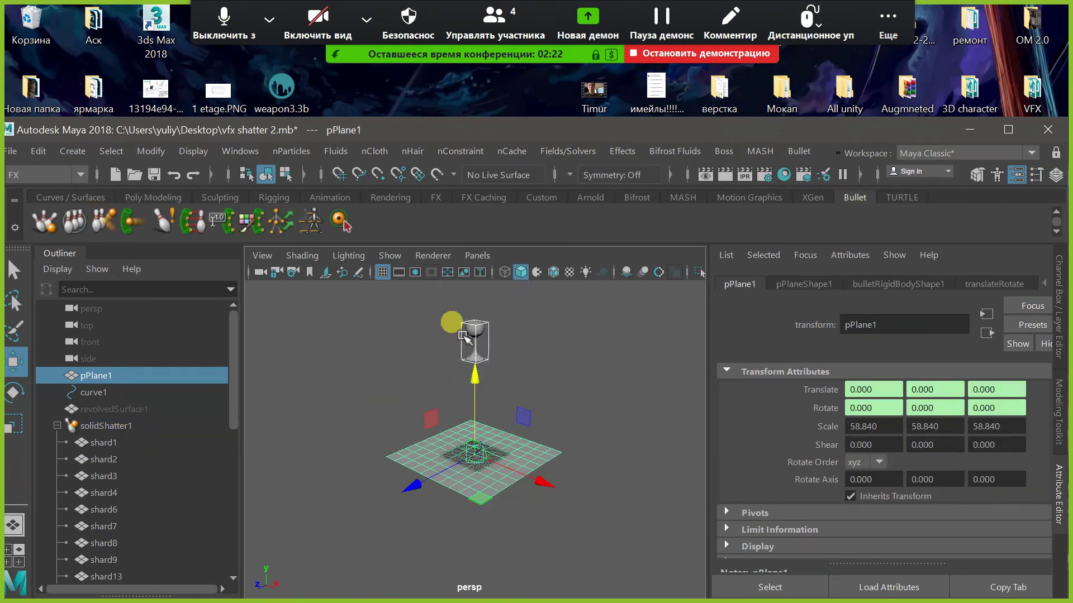
pyautogui.click(463, 335)
pyautogui.click(122, 427)
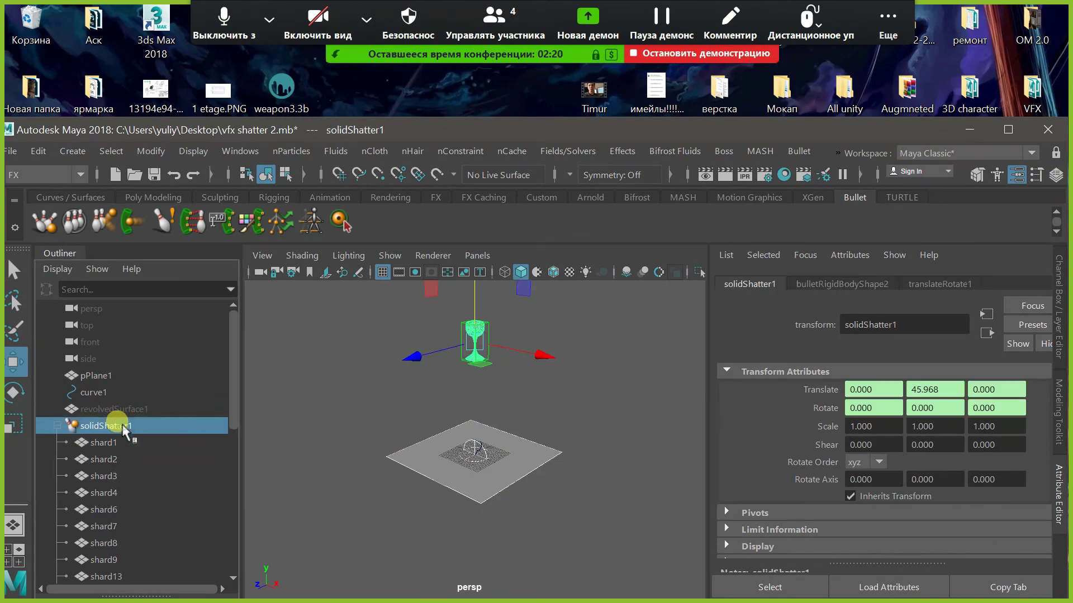
pyautogui.hotkey('ctrl', 'z')
pyautogui.hotkey('ctrl', 'z')
pyautogui.hotkey('ctrl', 'z')
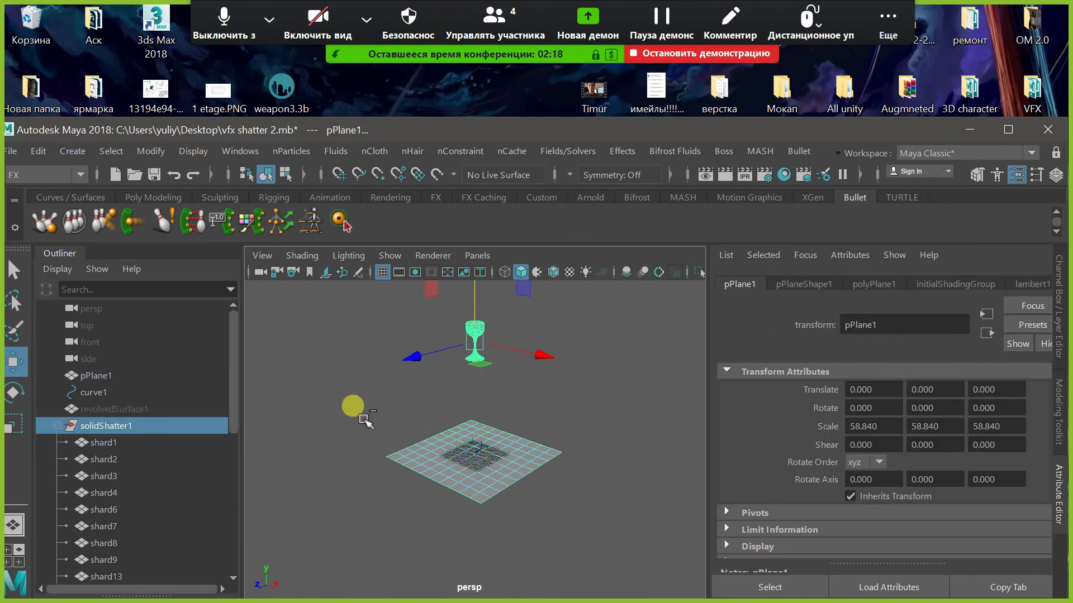
pyautogui.hotkey('ctrl', 'z')
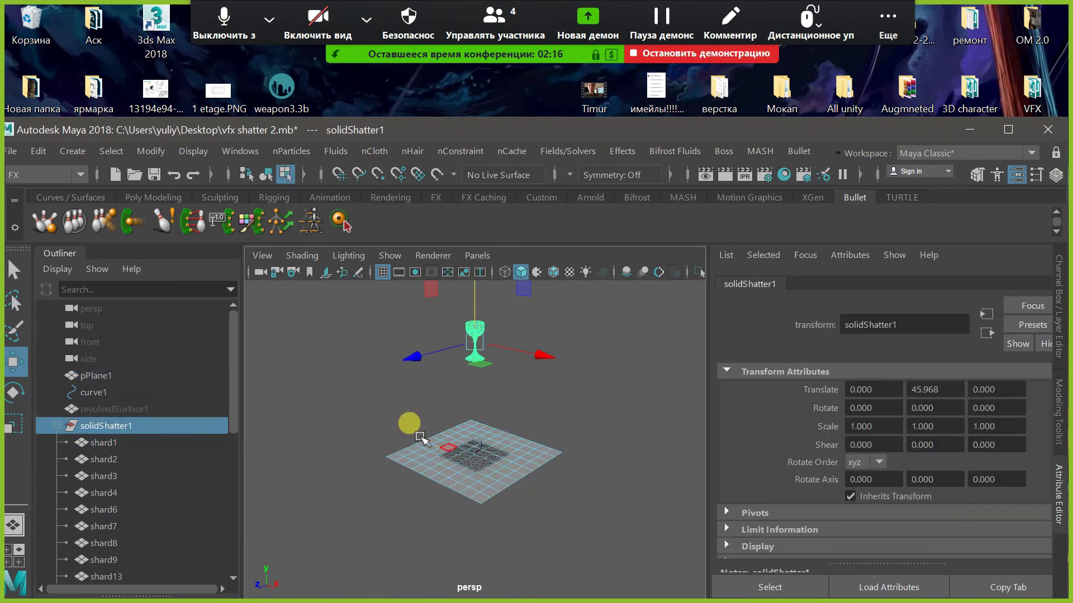
pyautogui.rightClick(492, 420)
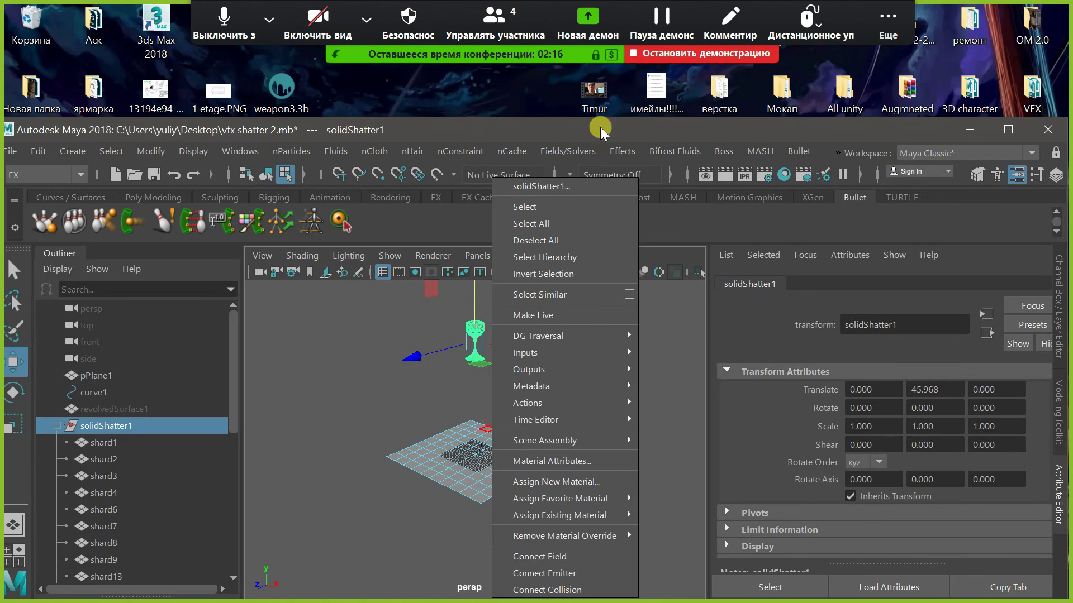
pyautogui.click(647, 137)
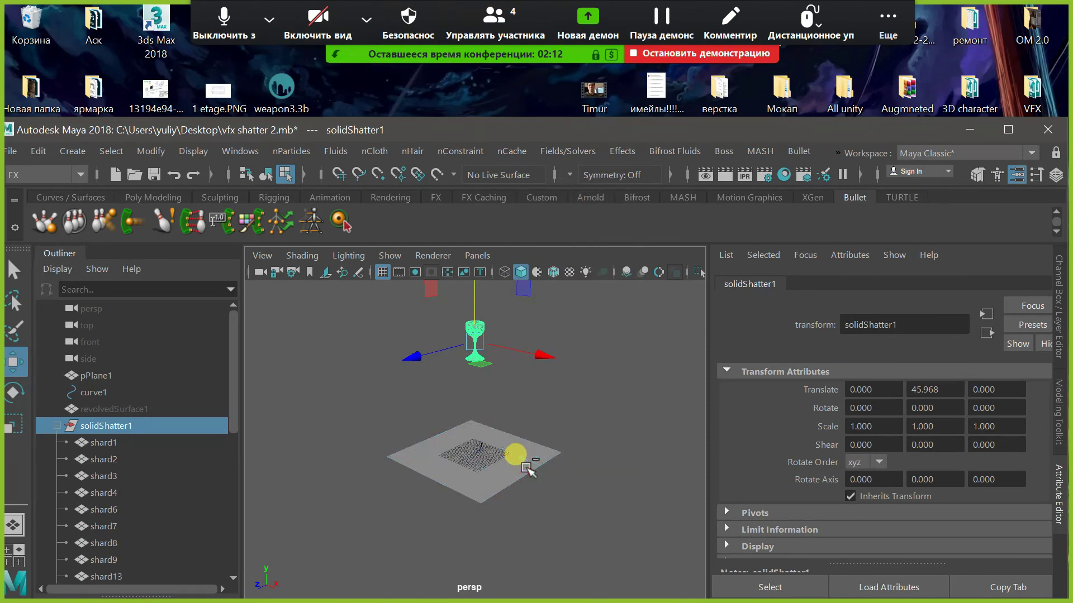
pyautogui.hotkey('ctrl', 'z')
pyautogui.hotkey('ctrl', 'z')
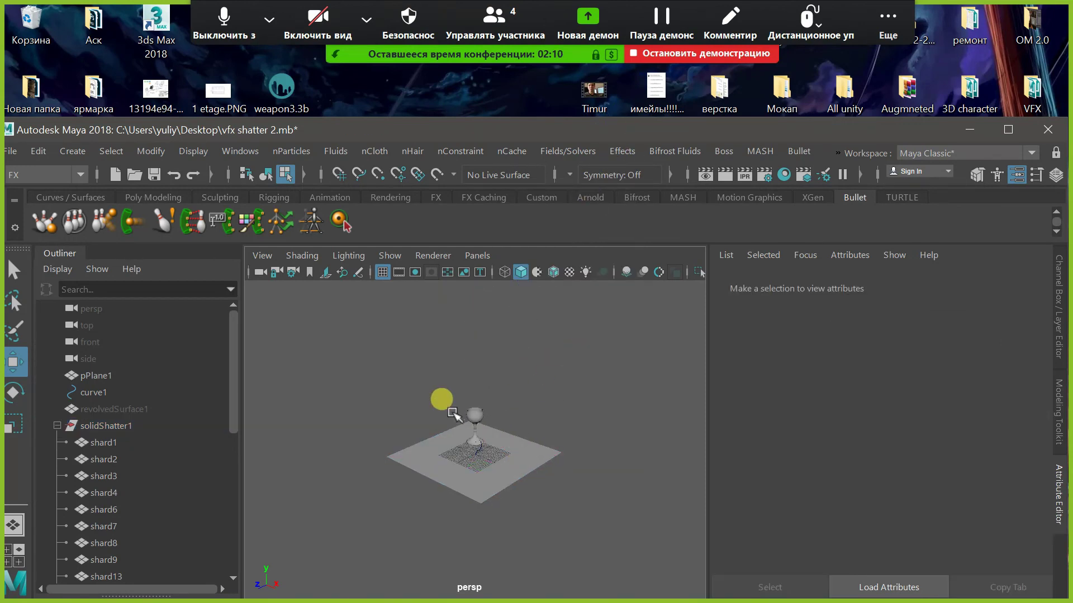
# Raise the shattered glass group above the floor plane to a Translate Y of about 43 and save the scene
pyautogui.click(142, 426)
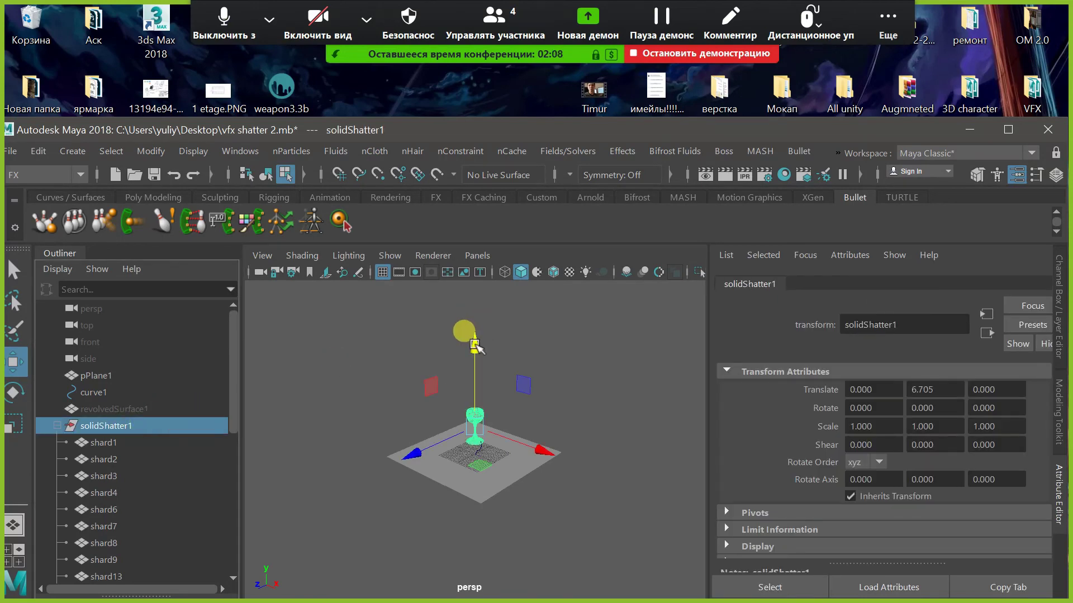
pyautogui.moveTo(475, 344); pyautogui.dragTo(474, 256)
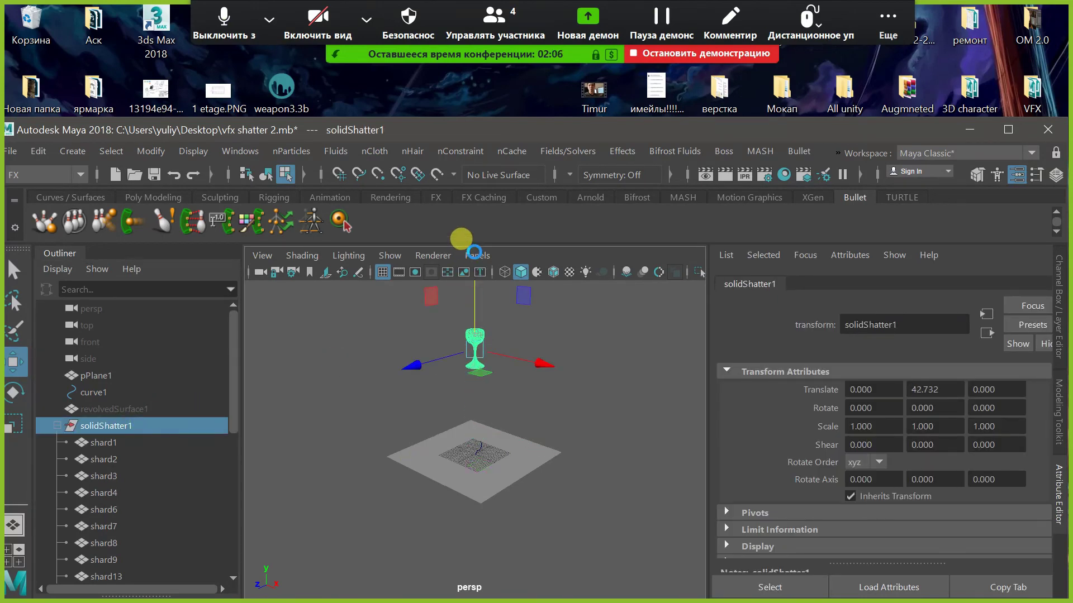
pyautogui.hotkey('ctrl', 's')
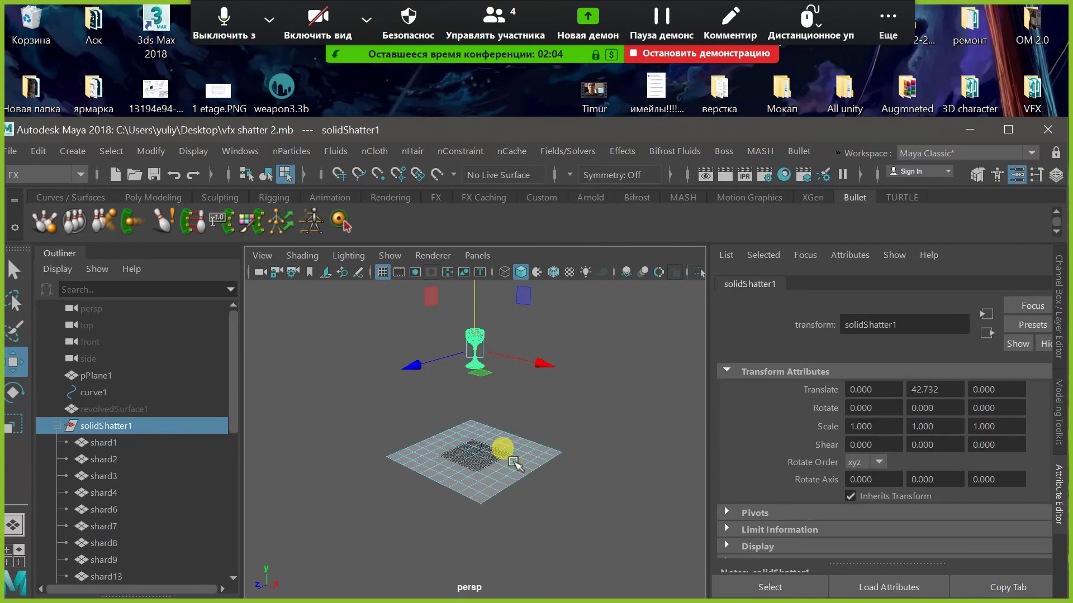
# Collapse the shard hierarchy in the Outliner and delete the leftover profile curve curve1
pyautogui.click(57, 426)
pyautogui.click(98, 376)
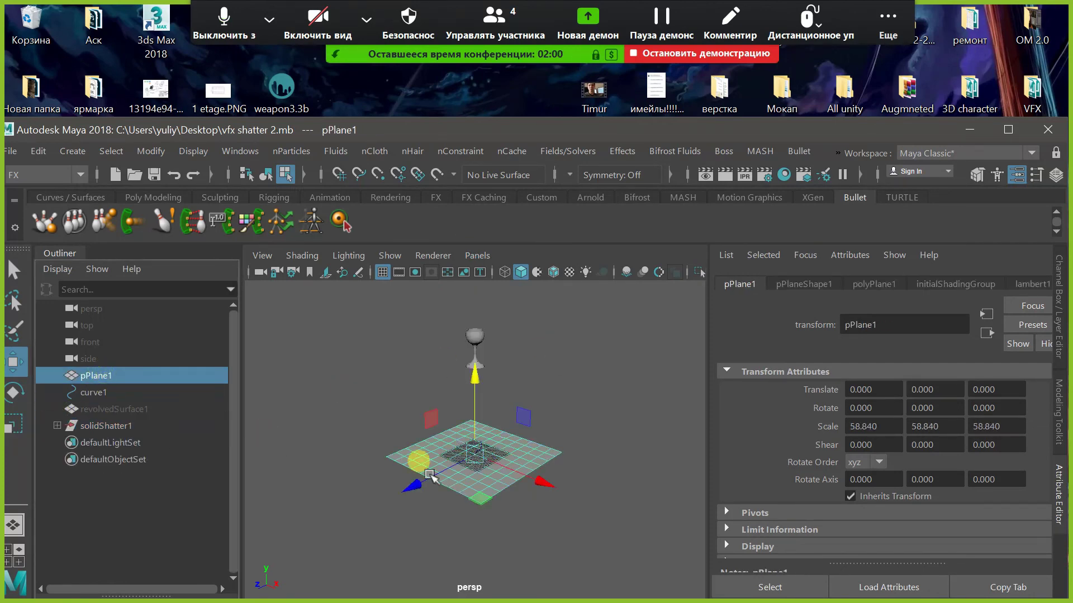
pyautogui.click(140, 392)
pyautogui.press('Delete')
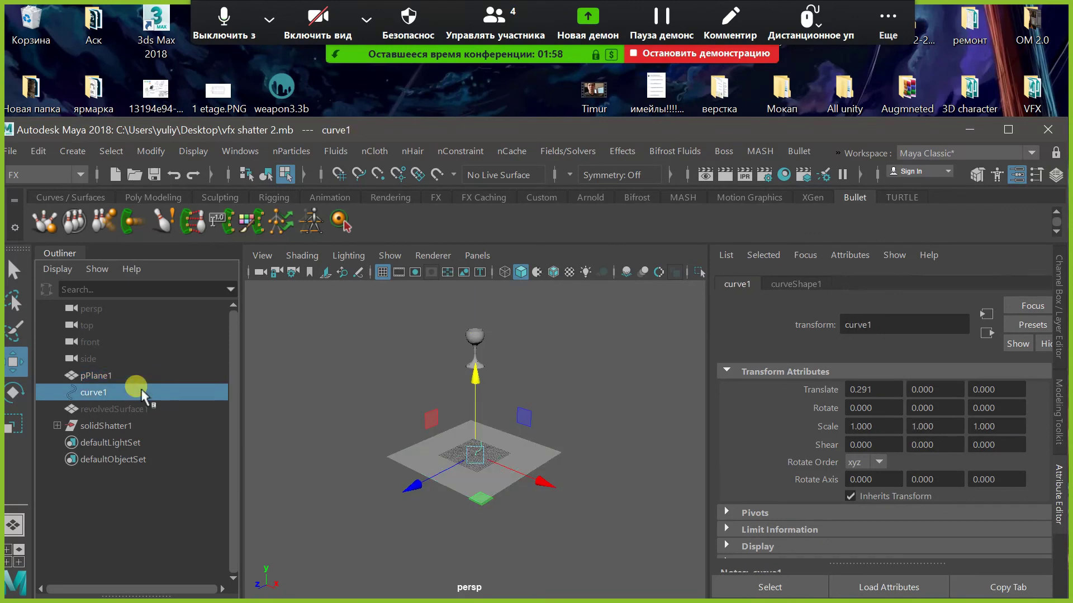
# Make the floor plane a passive Bullet rigid body and turn the solidShatter1 group into an active Bullet rigid set
pyautogui.click(109, 376)
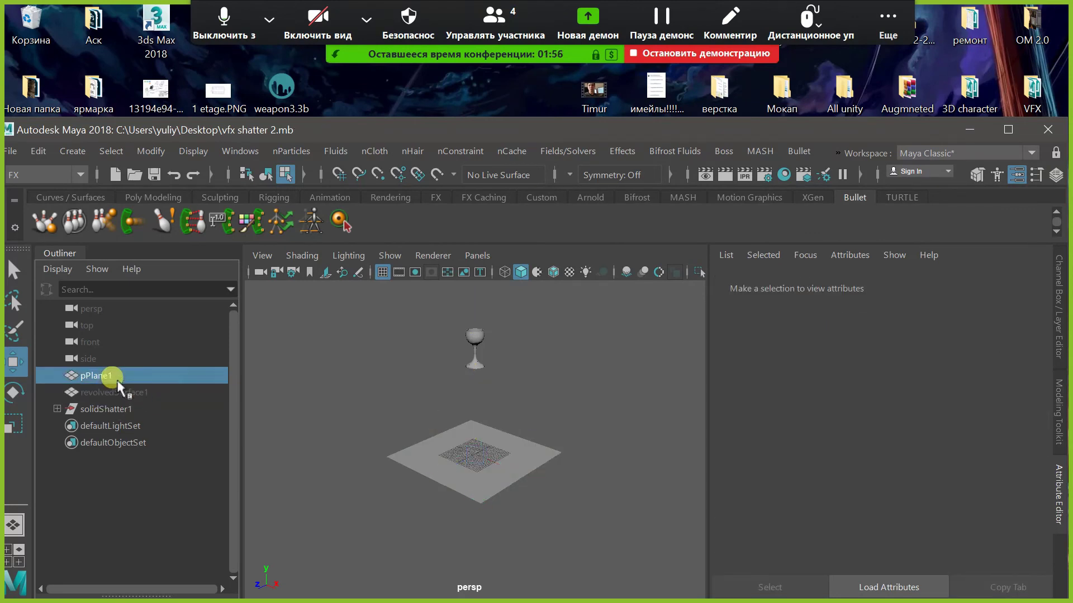
pyautogui.click(229, 226)
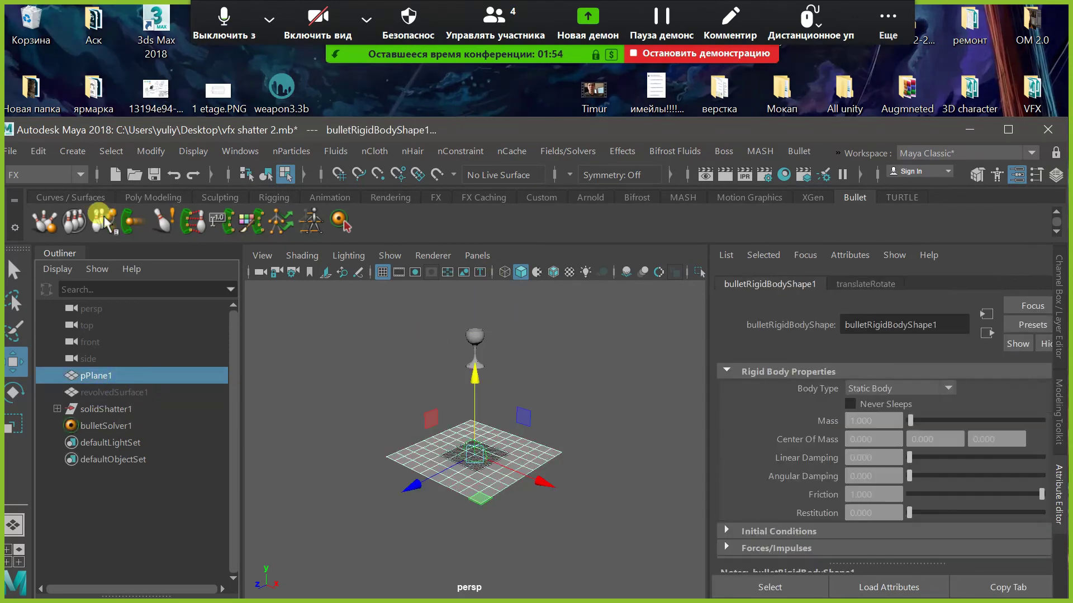
pyautogui.click(125, 411)
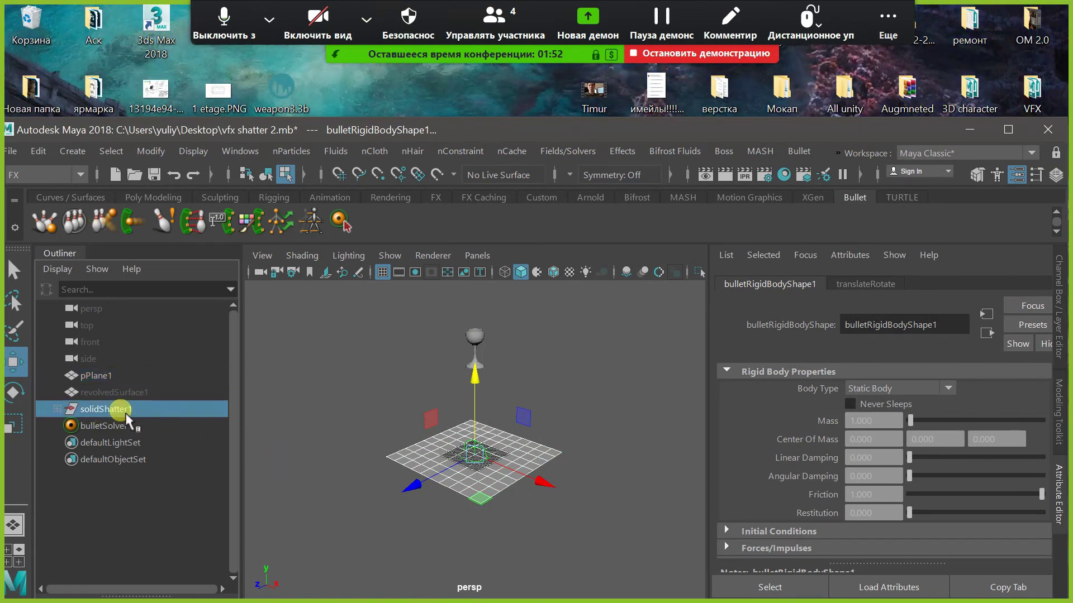
pyautogui.click(78, 218)
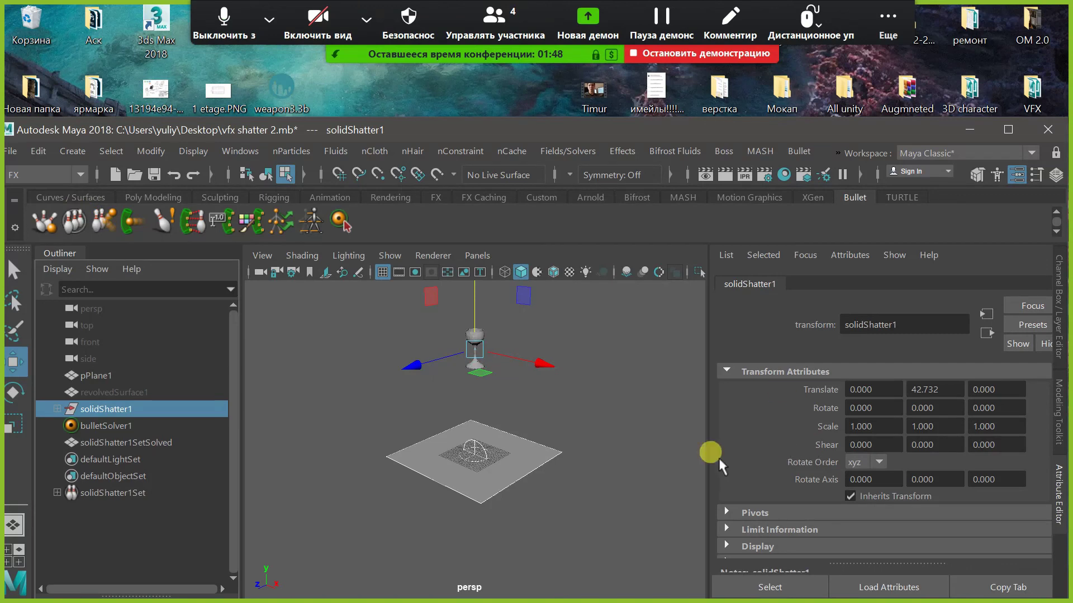
# Bring the timeline into view, play the shatter simulation, and rewind to the first frame
pyautogui.moveTo(922, 129); pyautogui.dragTo(921, 89)
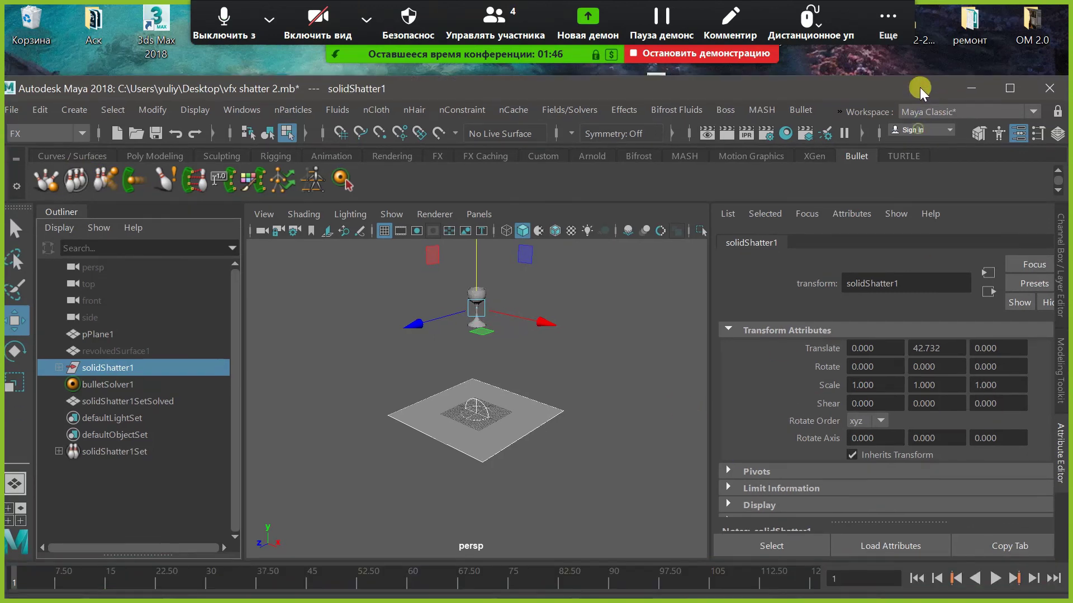
pyautogui.click(994, 579)
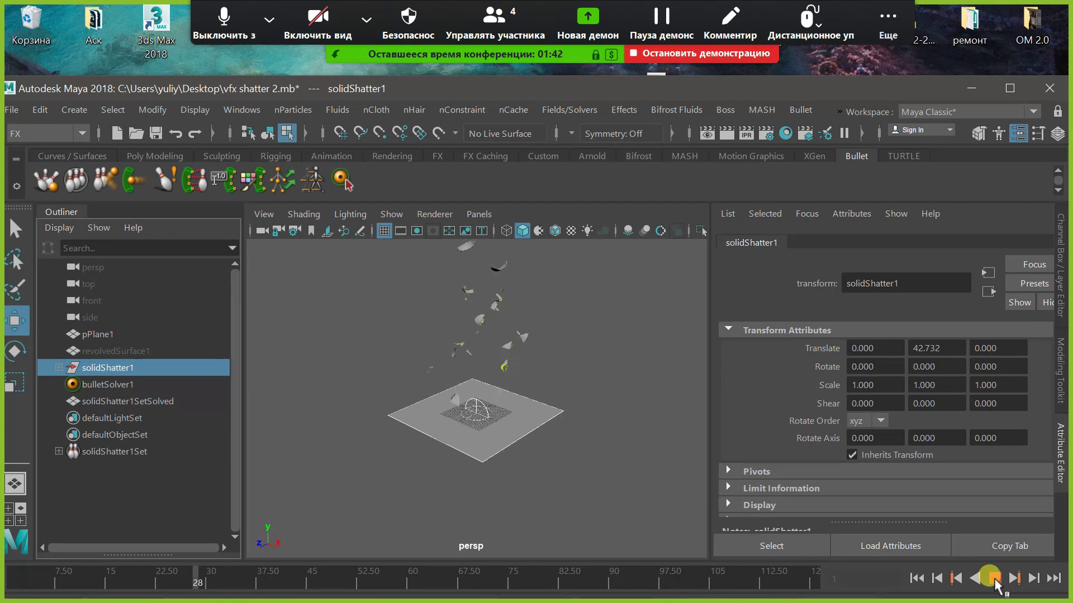
pyautogui.click(993, 579)
pyautogui.click(916, 579)
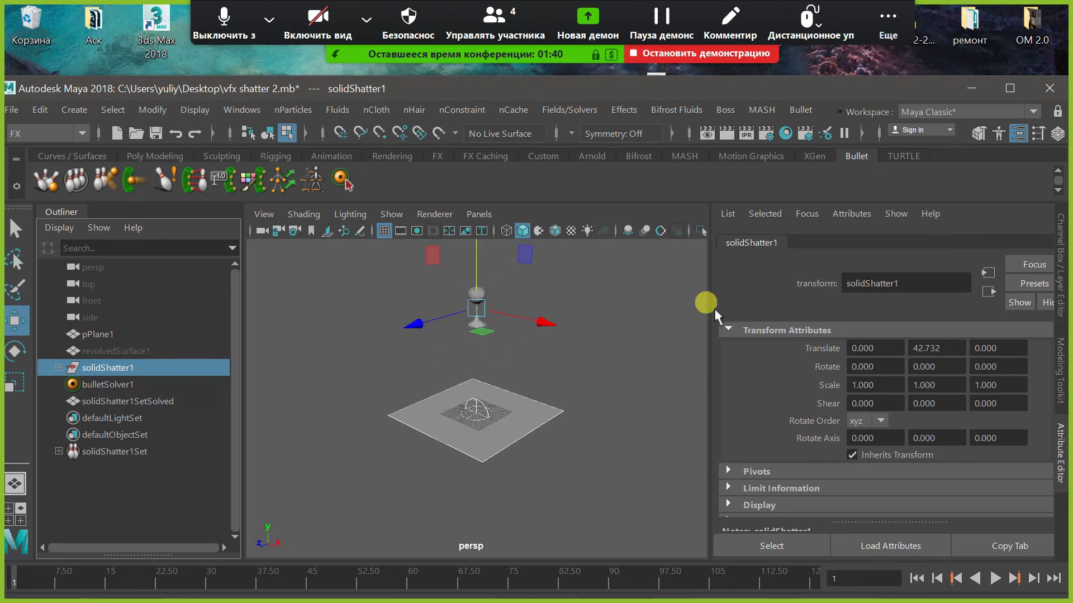
# In the Bullet solver's solidShatter1SetInitialState node, set the Collision Shape Type to hull and the Collision Shape Margin to 0
pyautogui.click(112, 383)
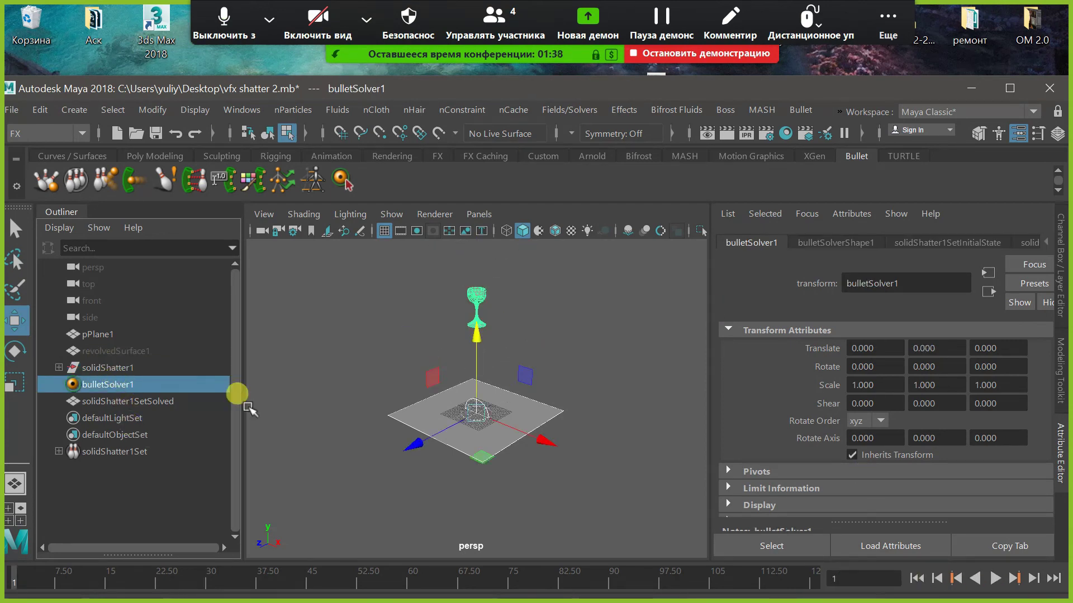
pyautogui.click(899, 242)
pyautogui.click(760, 368)
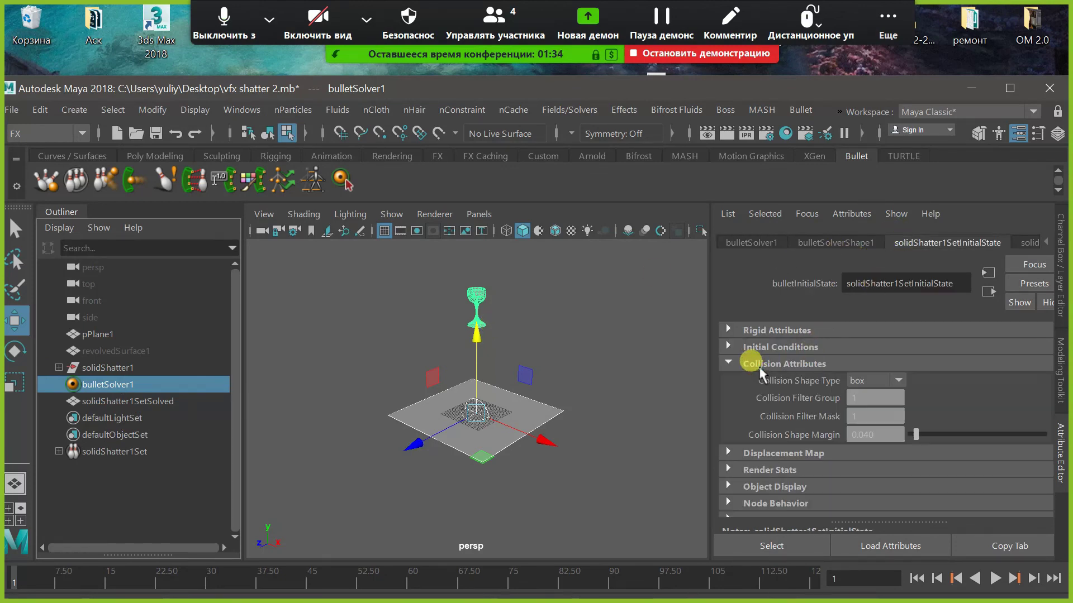
pyautogui.click(867, 385)
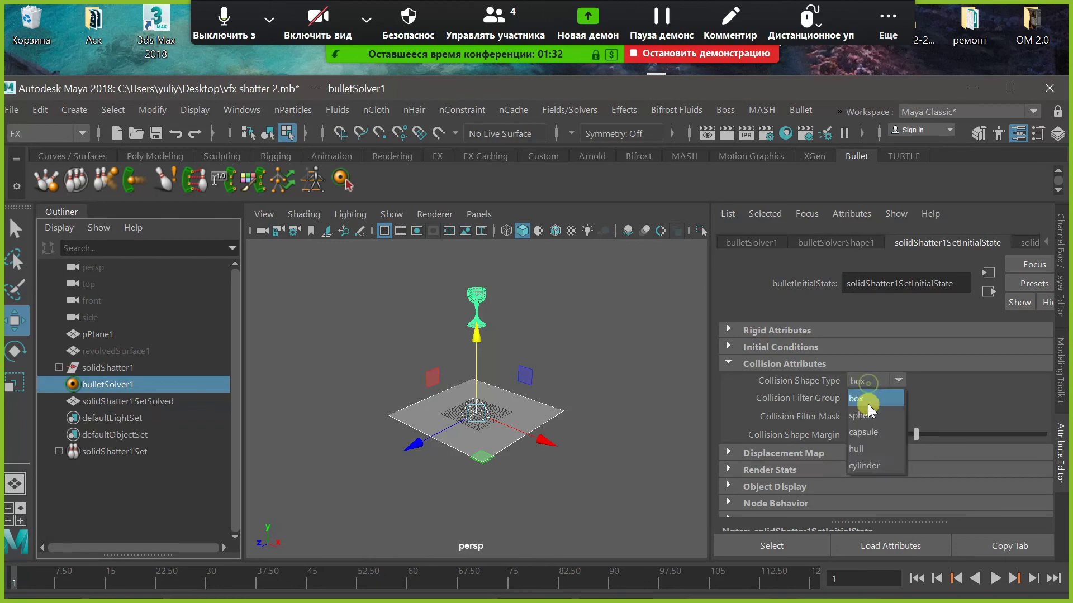
pyautogui.click(870, 437)
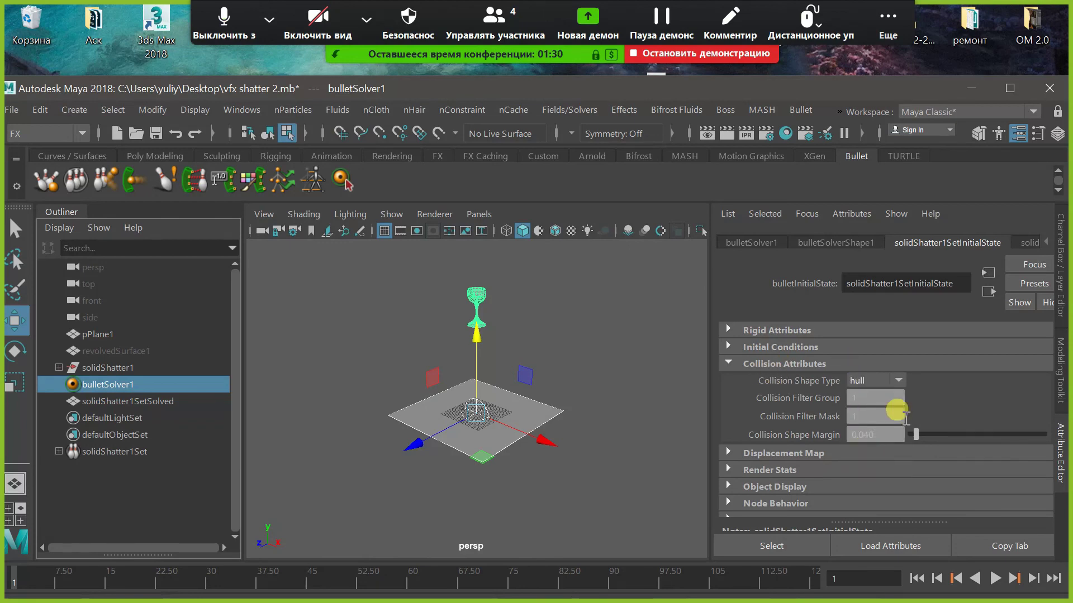
pyautogui.moveTo(914, 432); pyautogui.dragTo(850, 437)
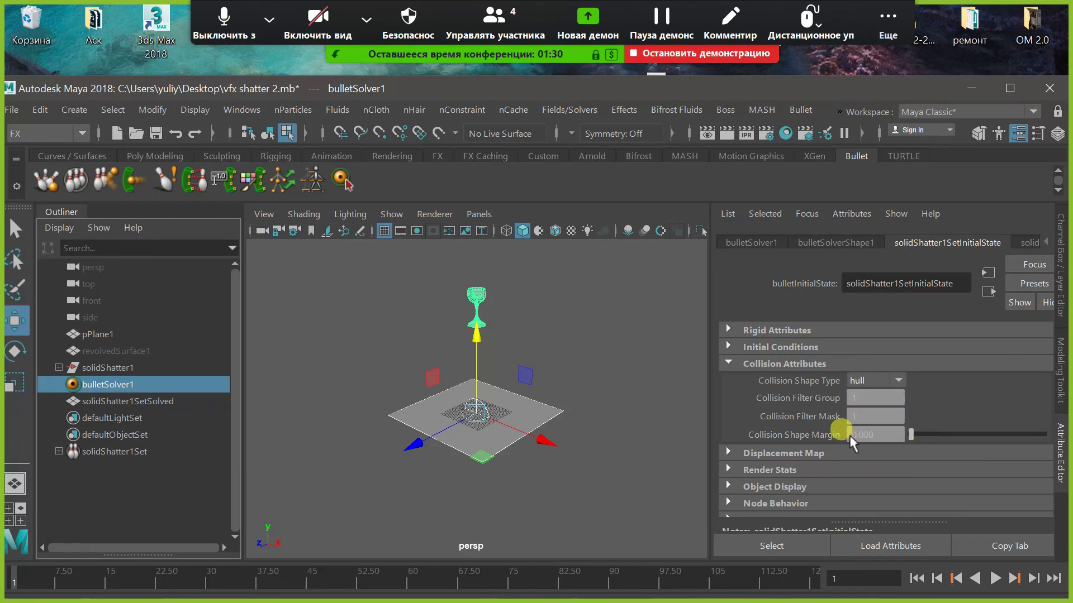
# Play the simulation from the start to check how the shards fall with the hull collision shape
pyautogui.click(936, 579)
pyautogui.click(993, 580)
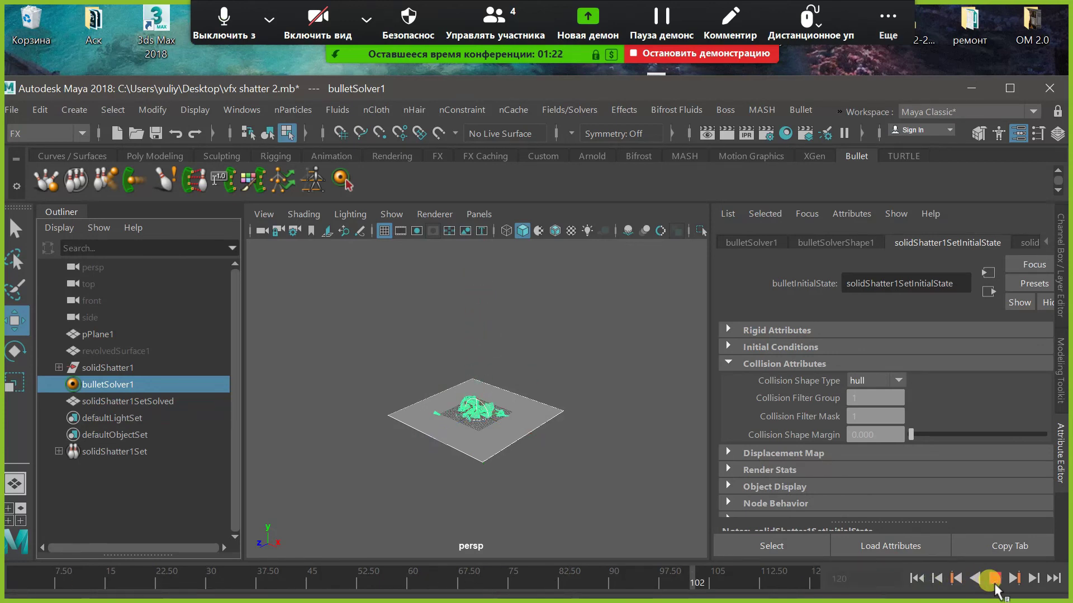
pyautogui.click(993, 580)
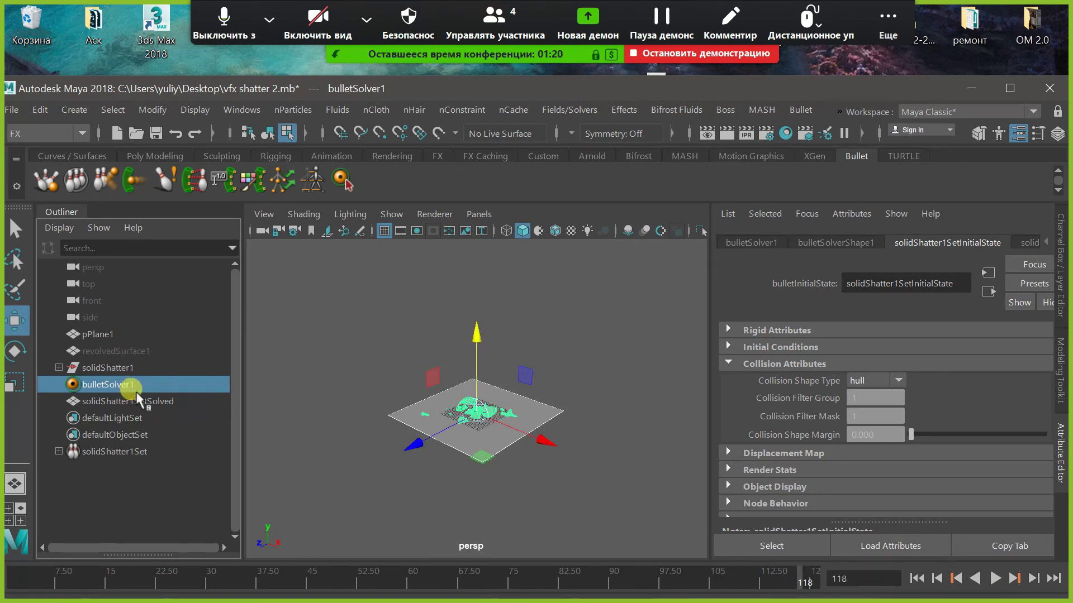
# Set the Y gravity of bulletSolverShape1 to -98.8
pyautogui.click(750, 242)
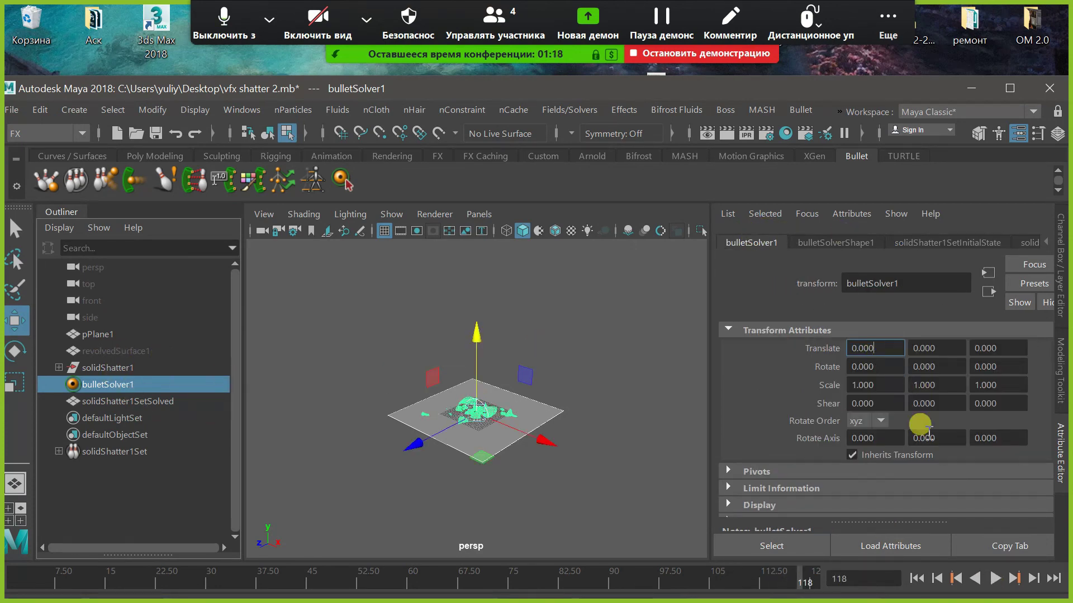
pyautogui.click(836, 244)
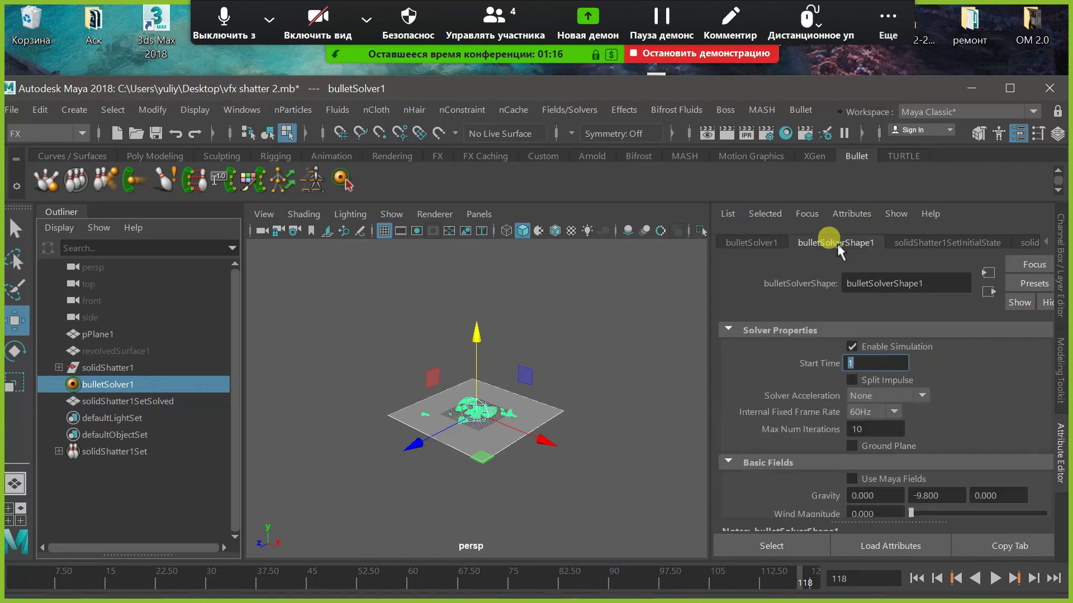
pyautogui.click(923, 496)
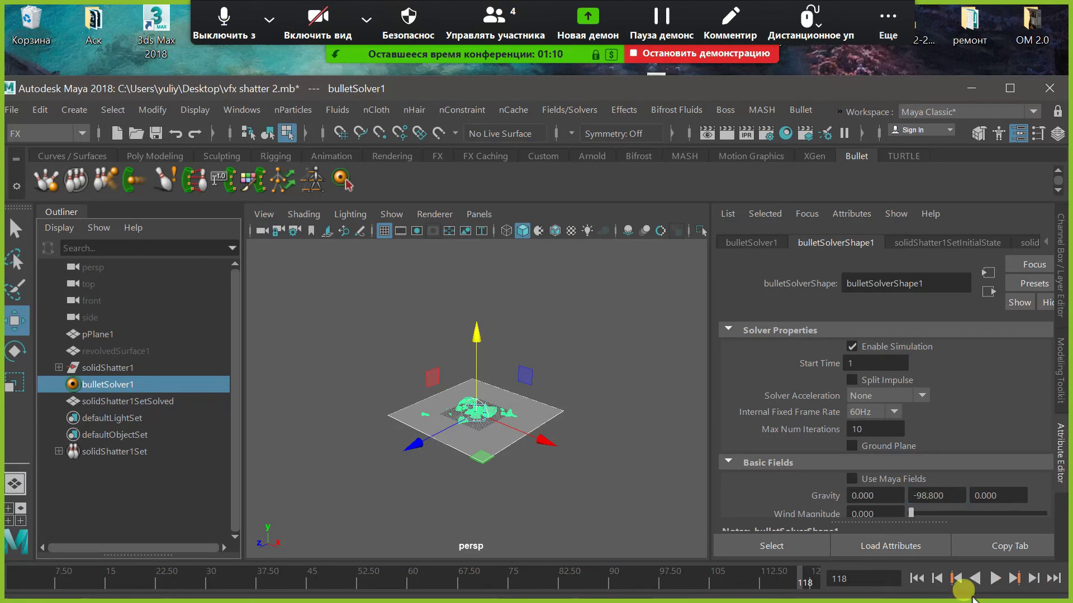
# Replay the simulation from the first frame to check the stronger gravity, then rewind it
pyautogui.click(916, 579)
pyautogui.click(995, 579)
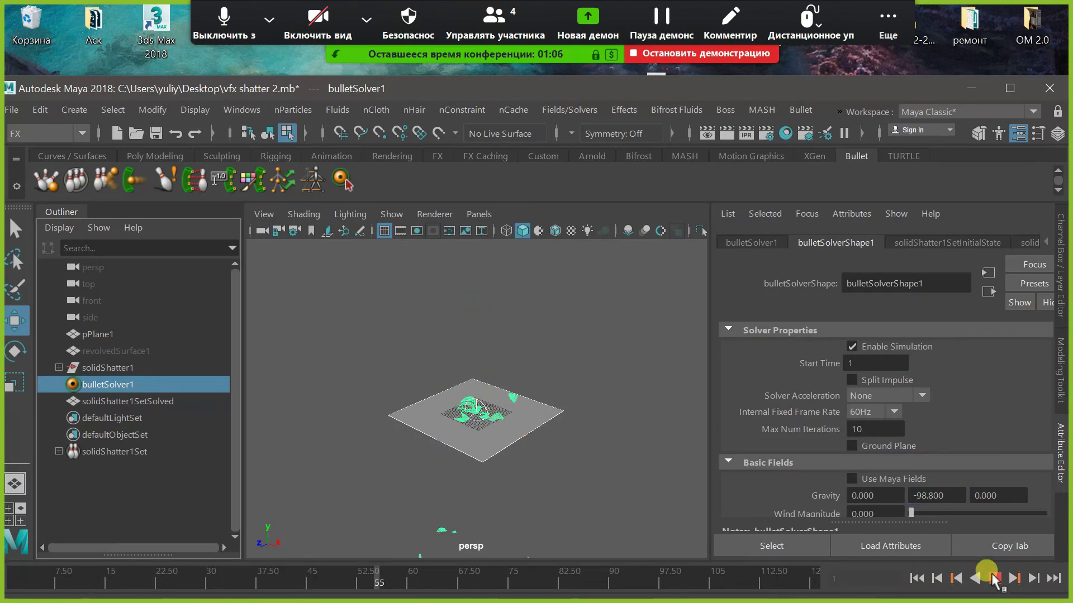
pyautogui.click(995, 578)
pyautogui.click(916, 579)
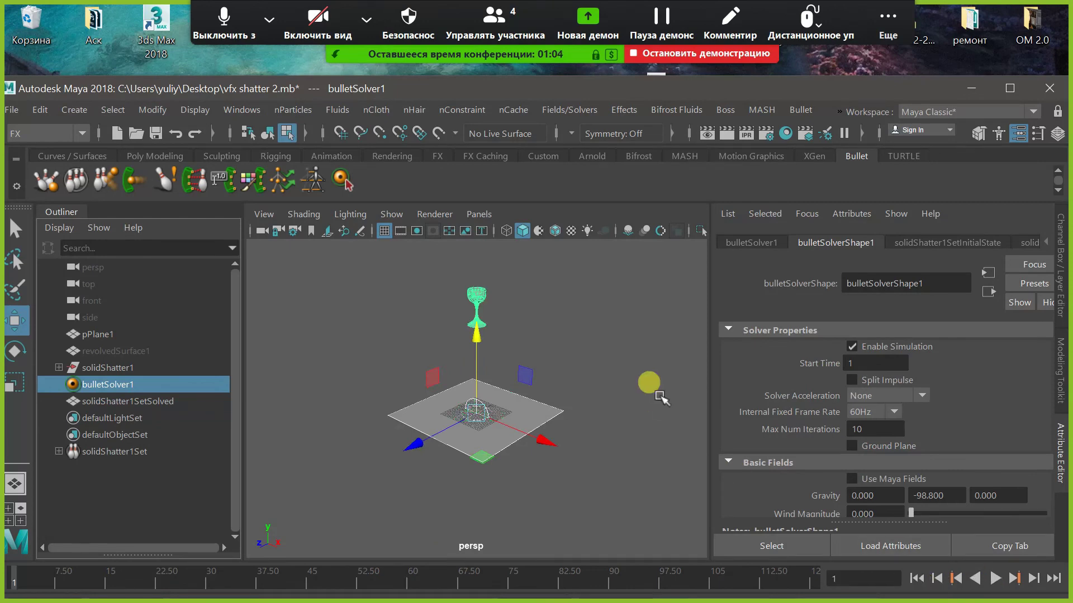
# Set the Bullet solver's Internal Fixed Frame Rate to 120Hz
pyautogui.keyDown('alt'); pyautogui.moveTo(553, 305); pyautogui.dragTo(574, 294); pyautogui.keyUp('alt')
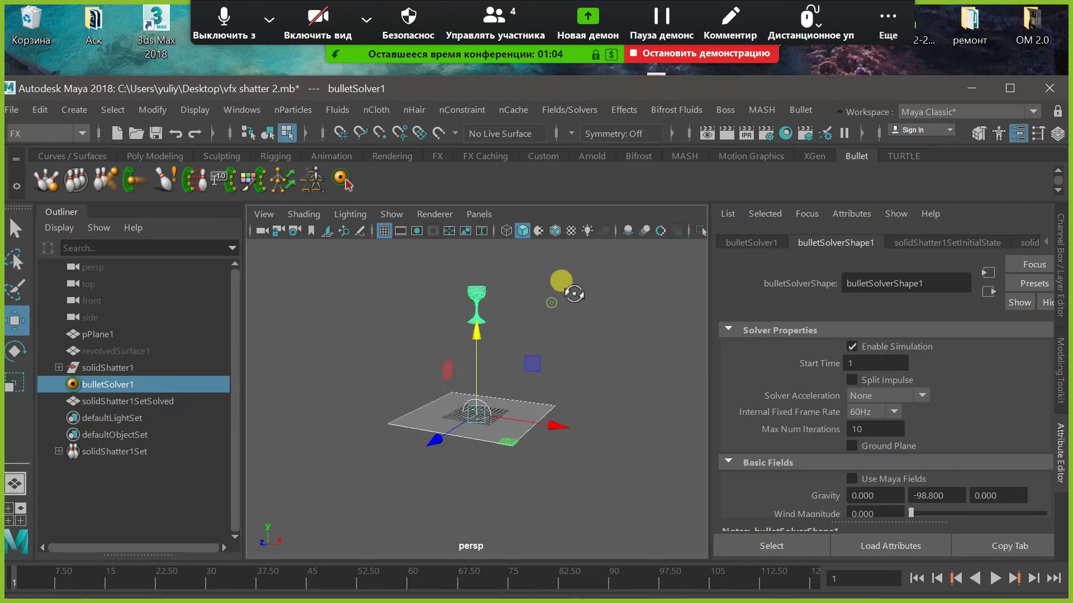
pyautogui.click(858, 412)
pyautogui.click(868, 445)
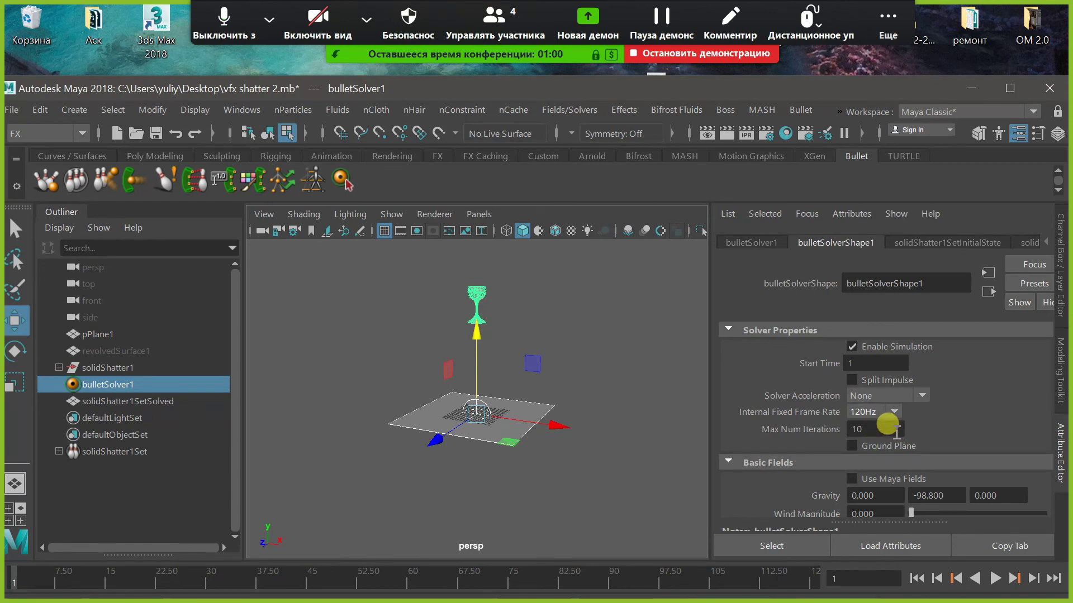
# Play the simulation to check how the glass shatters at the 120Hz solver rate, then rewind it to the first frame
pyautogui.click(994, 578)
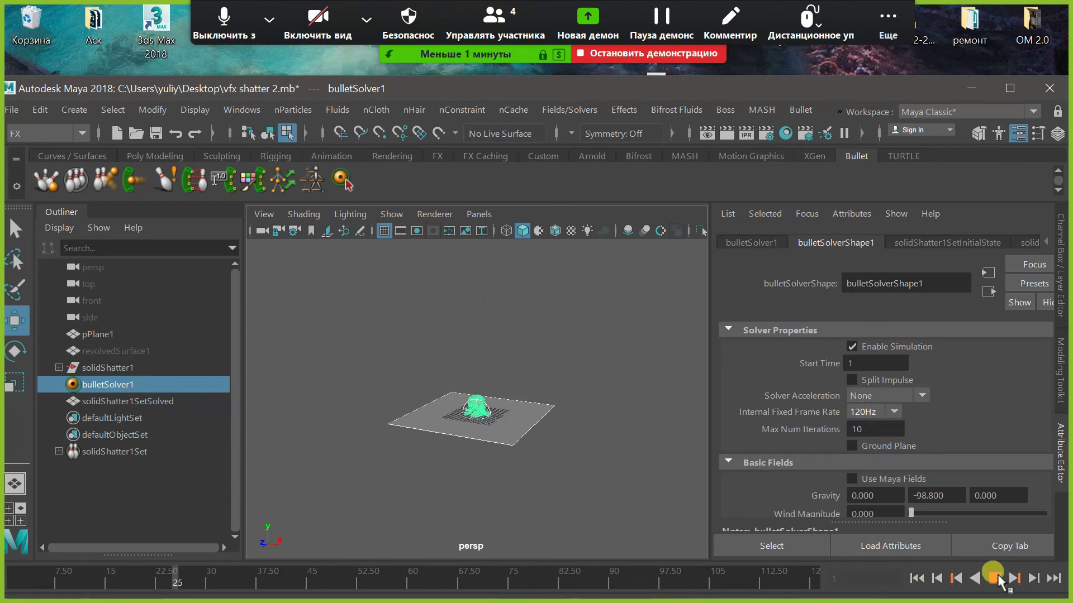
pyautogui.click(994, 579)
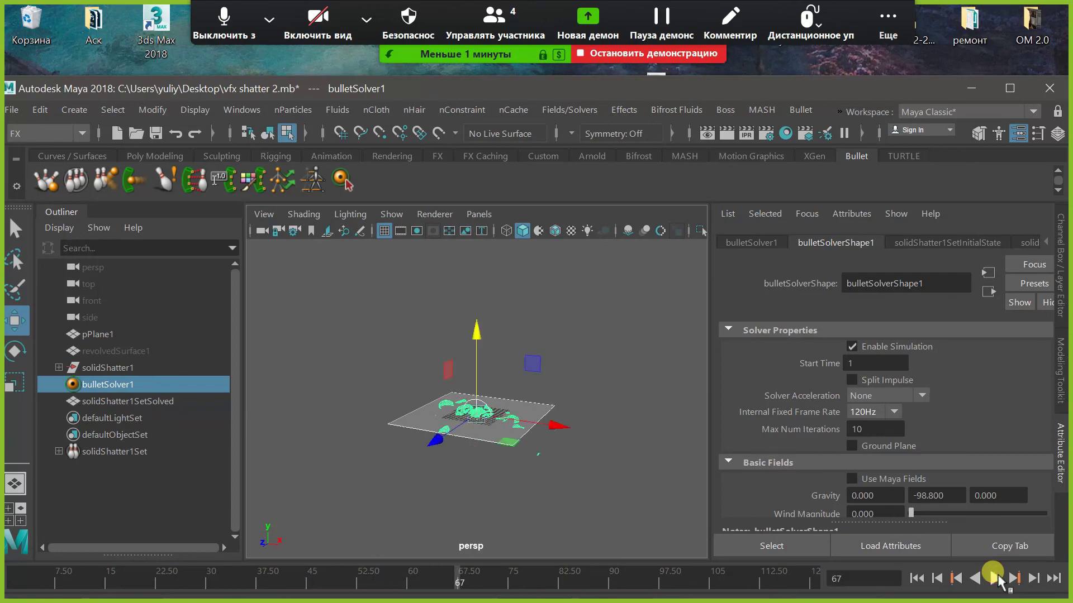
pyautogui.keyDown('alt'); pyautogui.moveTo(619, 445); pyautogui.dragTo(555, 462); pyautogui.keyUp('alt')
pyautogui.click(915, 578)
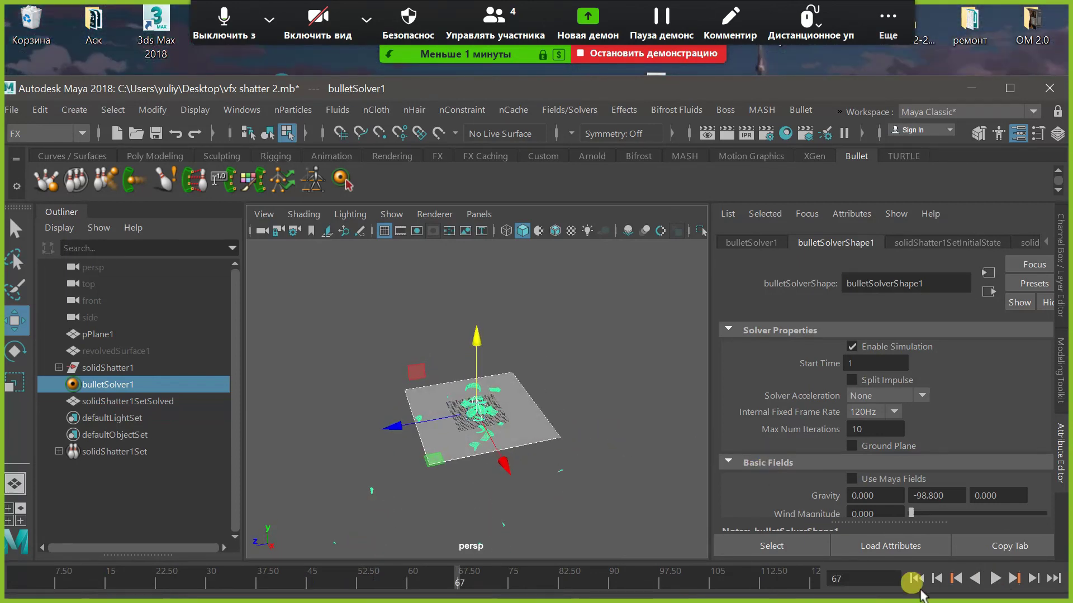
pyautogui.click(916, 578)
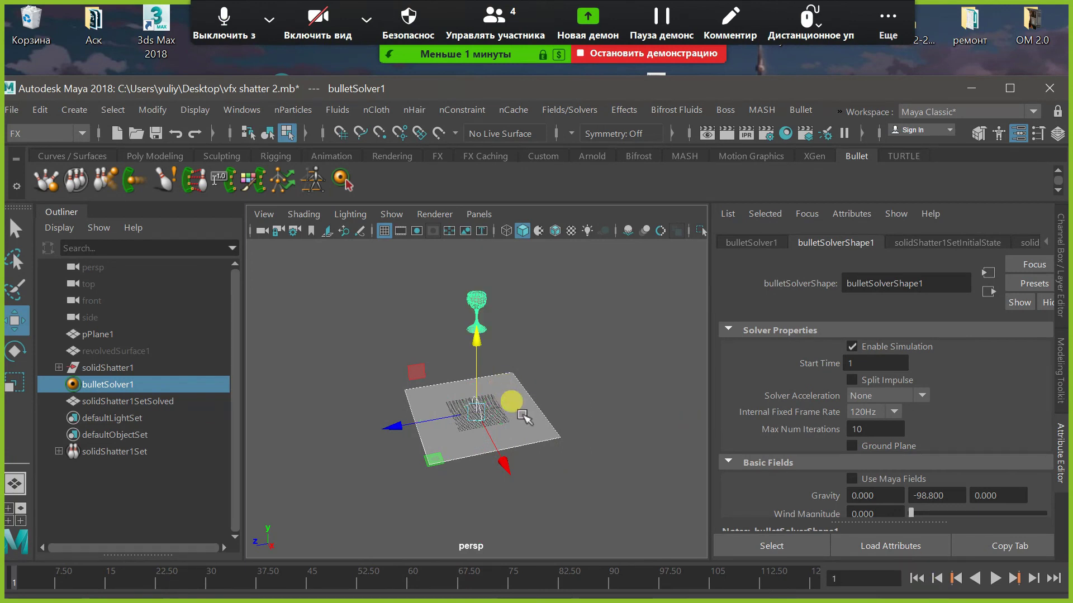
# Scale the floor plane pPlane1 up uniformly so it extends well beyond the scattered shards
pyautogui.click(84, 334)
pyautogui.press('r')
pyautogui.click(485, 411)
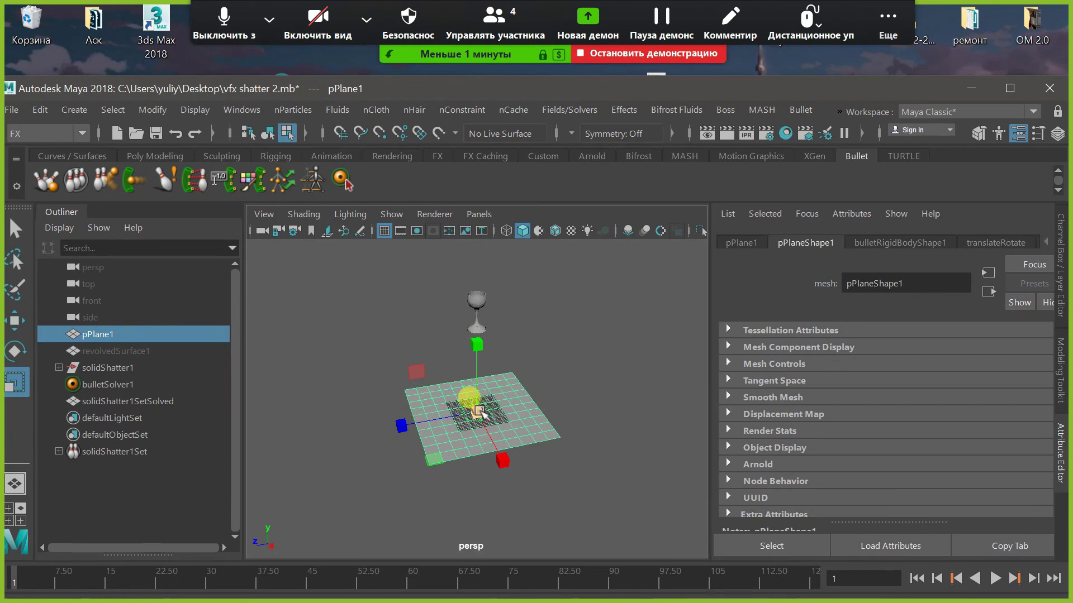
pyautogui.moveTo(484, 414); pyautogui.dragTo(878, 511)
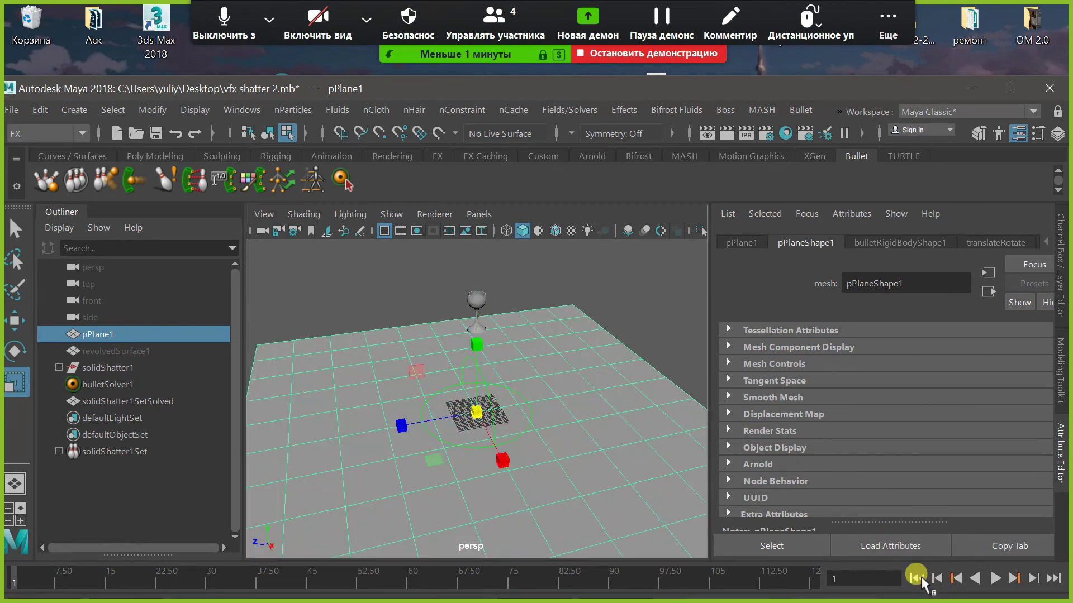
# Play the simulation to check the shards landing on the enlarged floor plane, then undo the selection changes
pyautogui.click(994, 579)
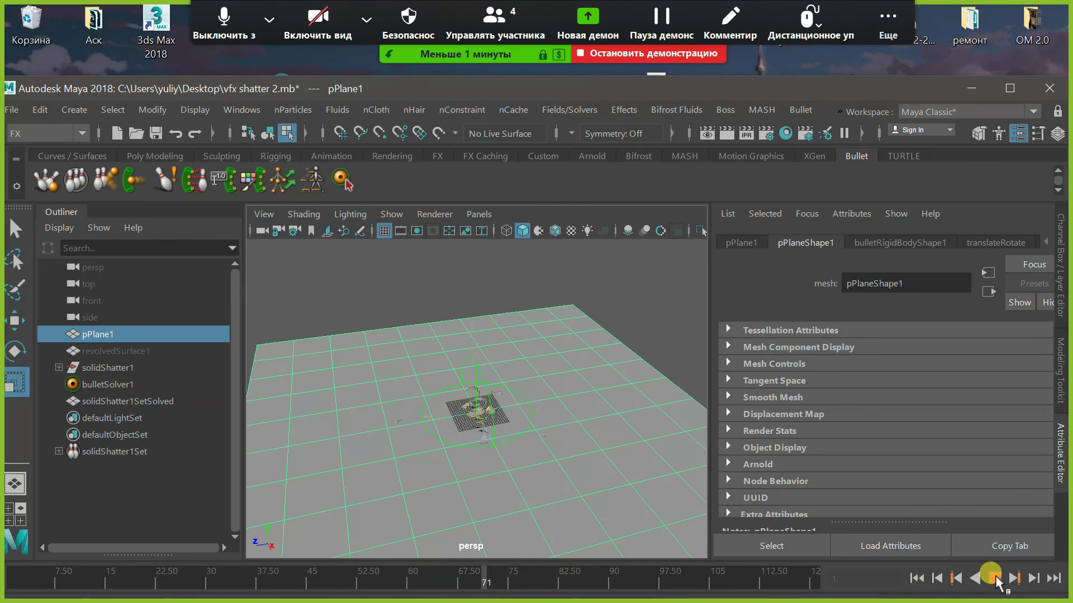
pyautogui.click(570, 430)
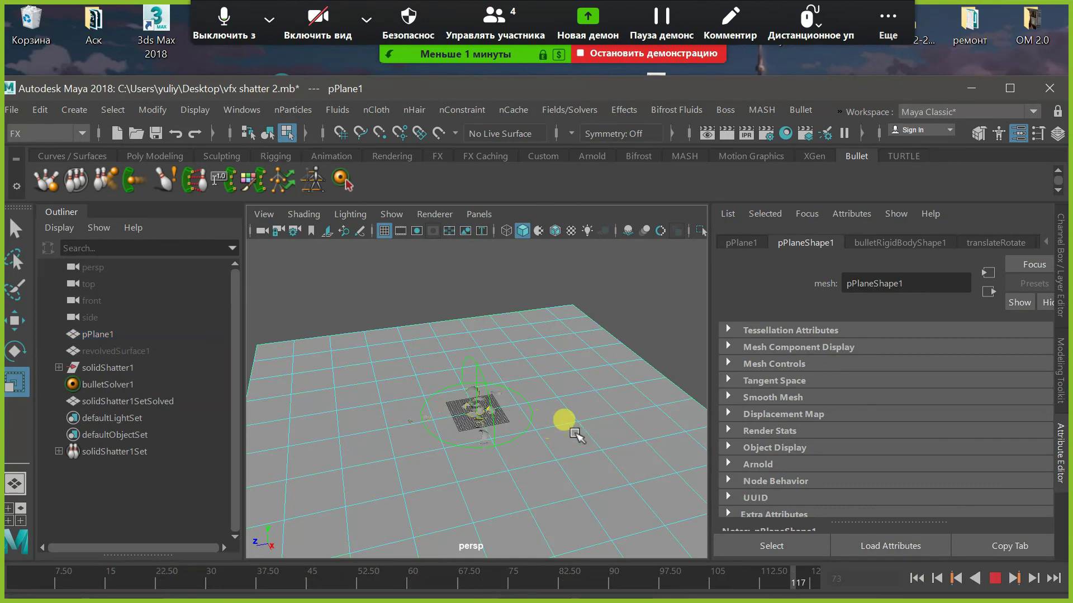
pyautogui.click(142, 401)
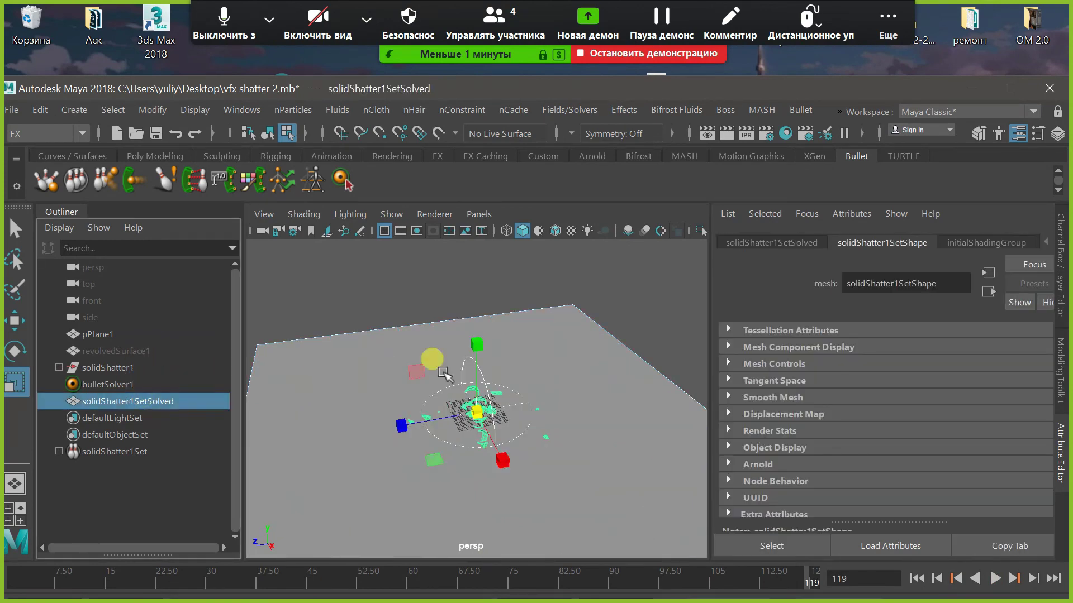
pyautogui.hotkey('ctrl', 'z')
pyautogui.hotkey('ctrl', 'z')
pyautogui.hotkey('ctrl', 'z')
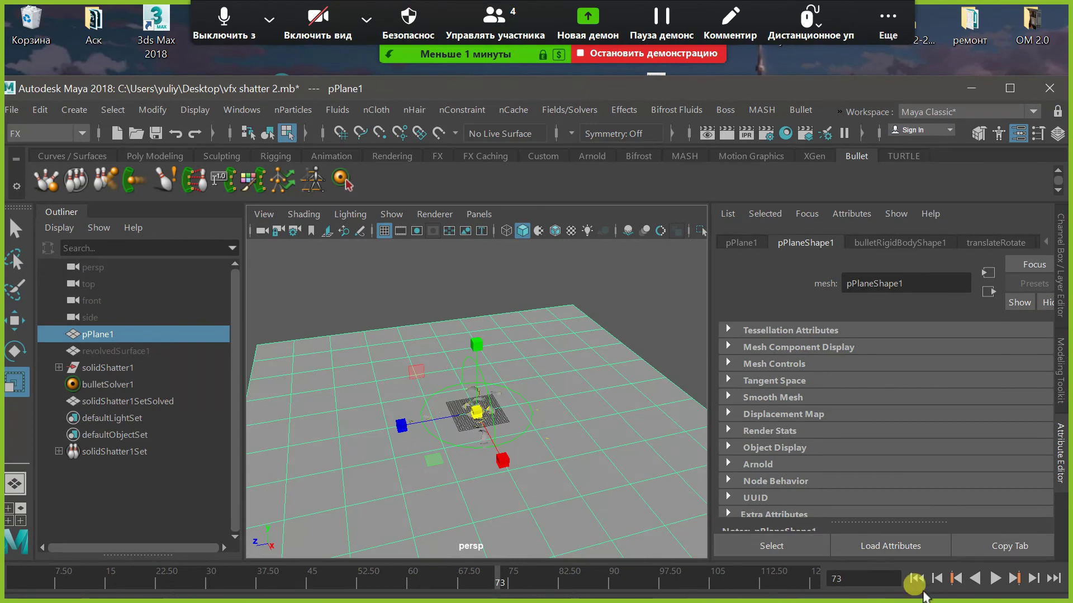
# Replay the simulation from the first frame, stop it once the shards have scattered, and save the scene
pyautogui.click(915, 579)
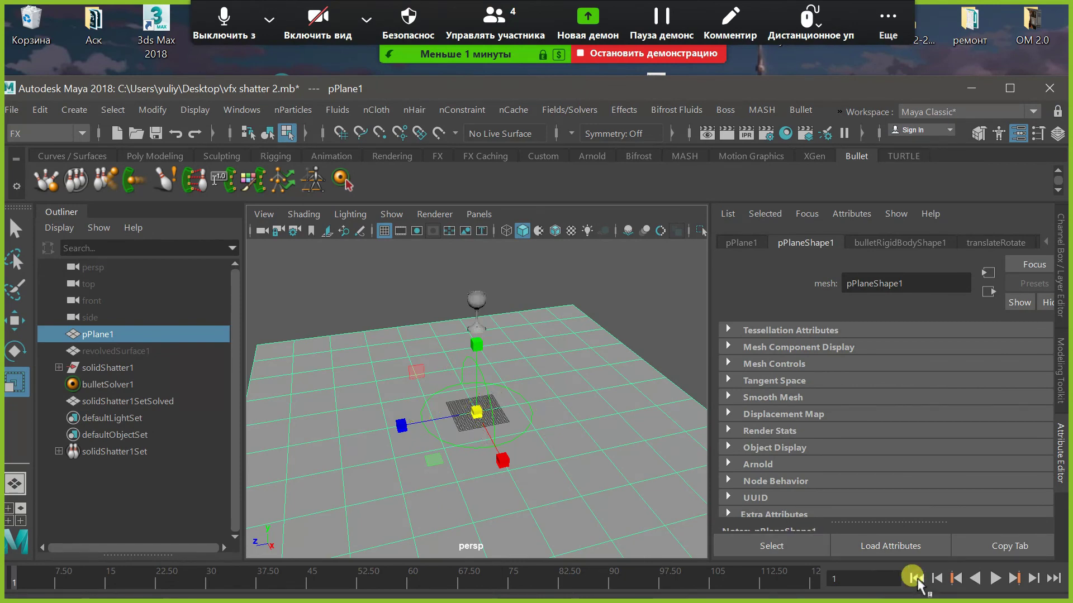
pyautogui.click(993, 579)
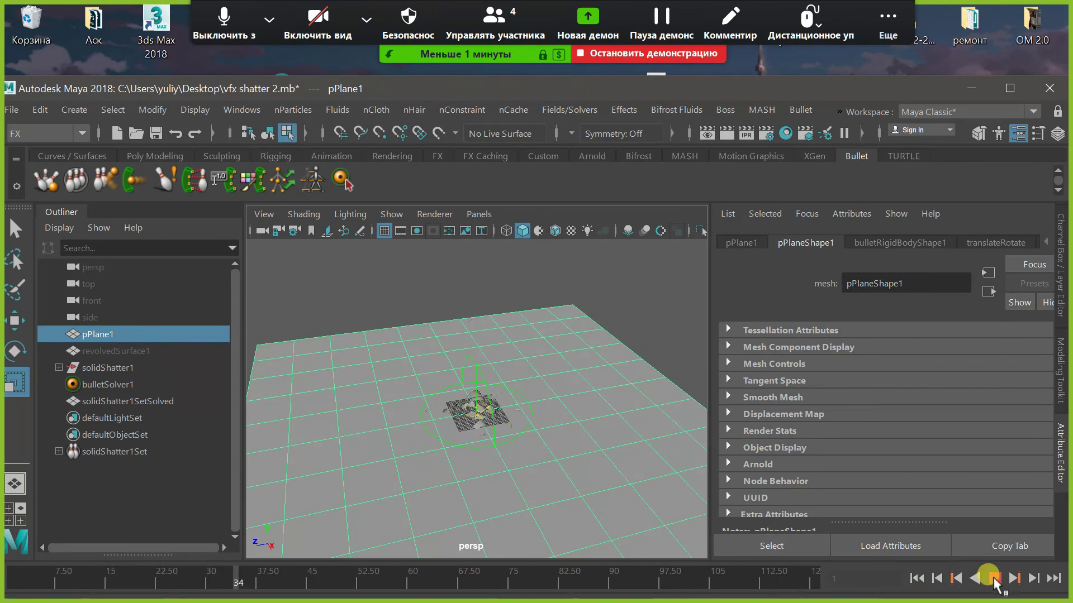
pyautogui.click(994, 579)
pyautogui.keyDown('alt'); pyautogui.moveTo(556, 419); pyautogui.dragTo(596, 382); pyautogui.keyUp('alt')
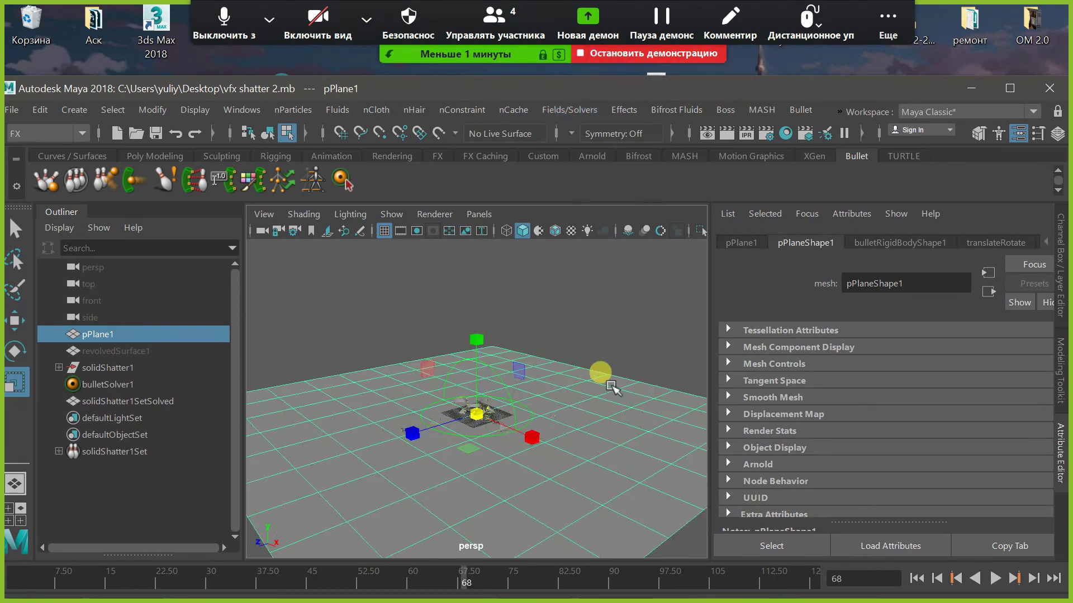
# Check the Zoom meeting's participant list from the desktop, then return to Maya and dismiss the Zoom upgrade offer
pyautogui.click(971, 88)
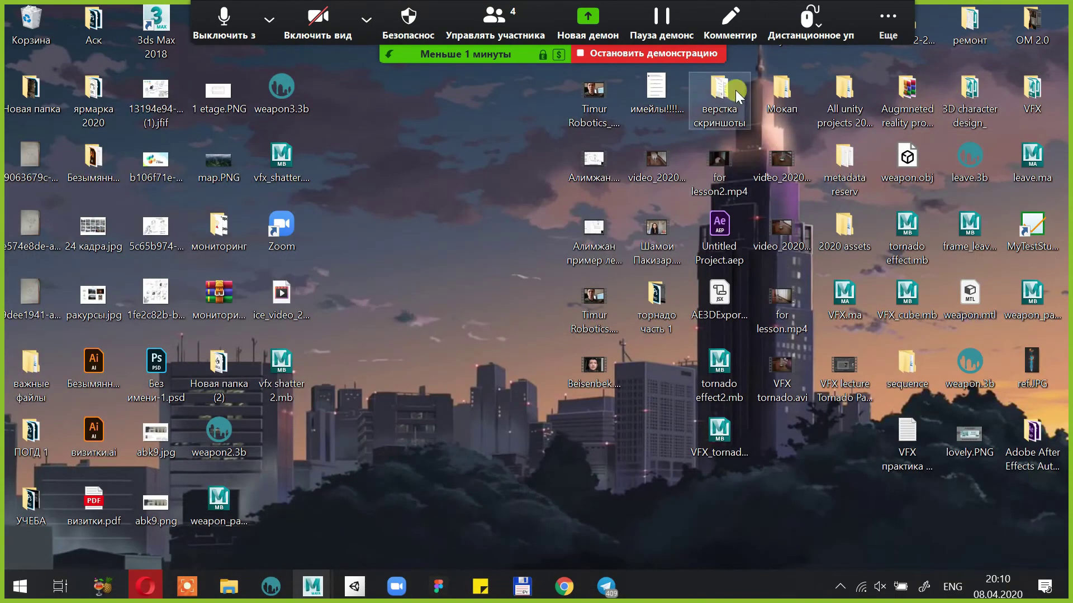
pyautogui.click(502, 29)
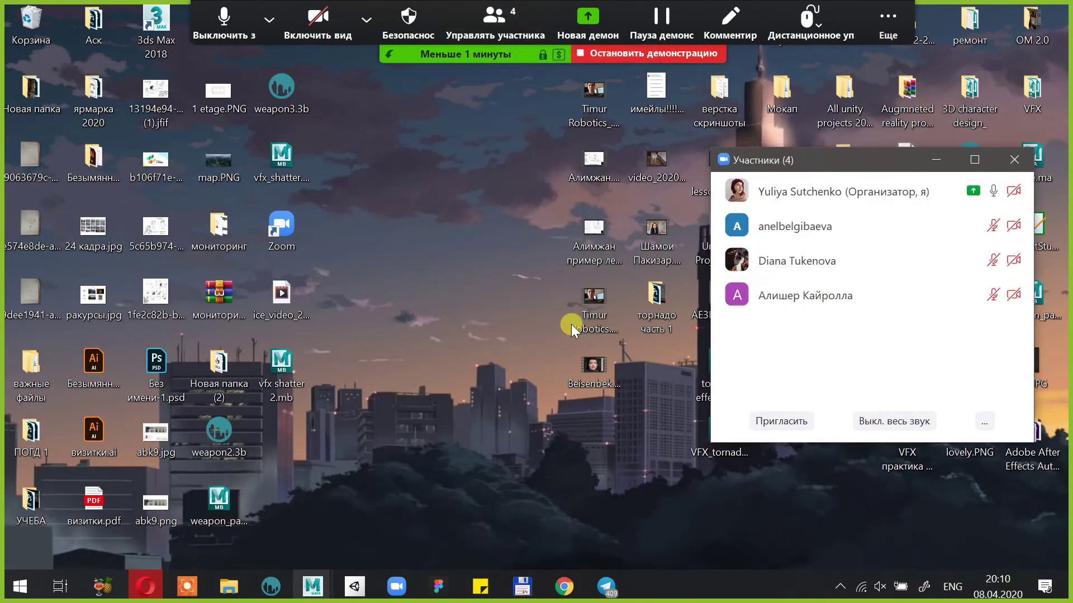
pyautogui.click(608, 587)
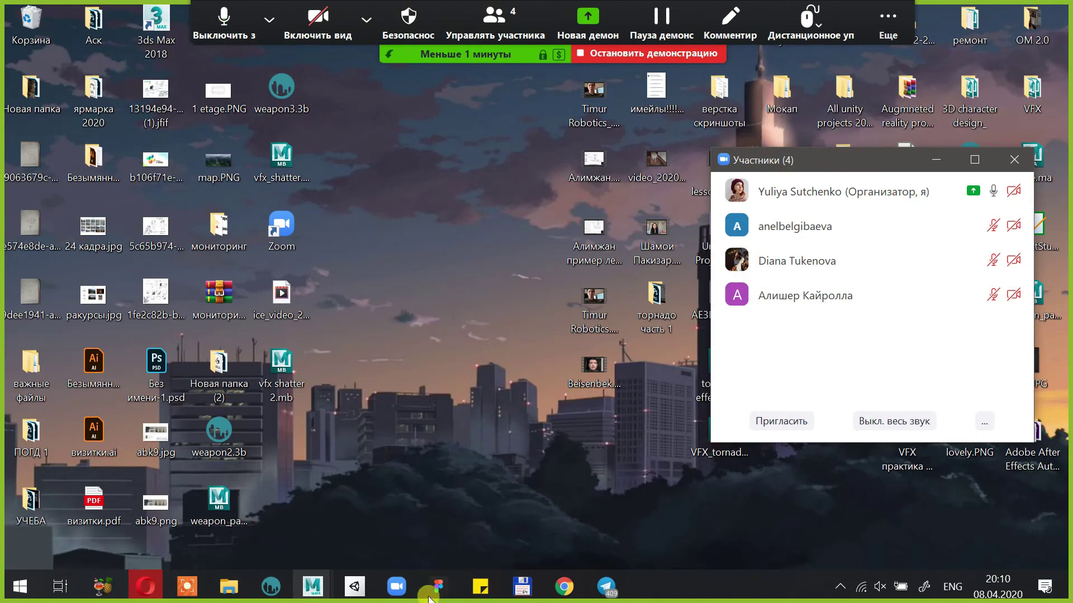
pyautogui.click(312, 584)
pyautogui.click(360, 527)
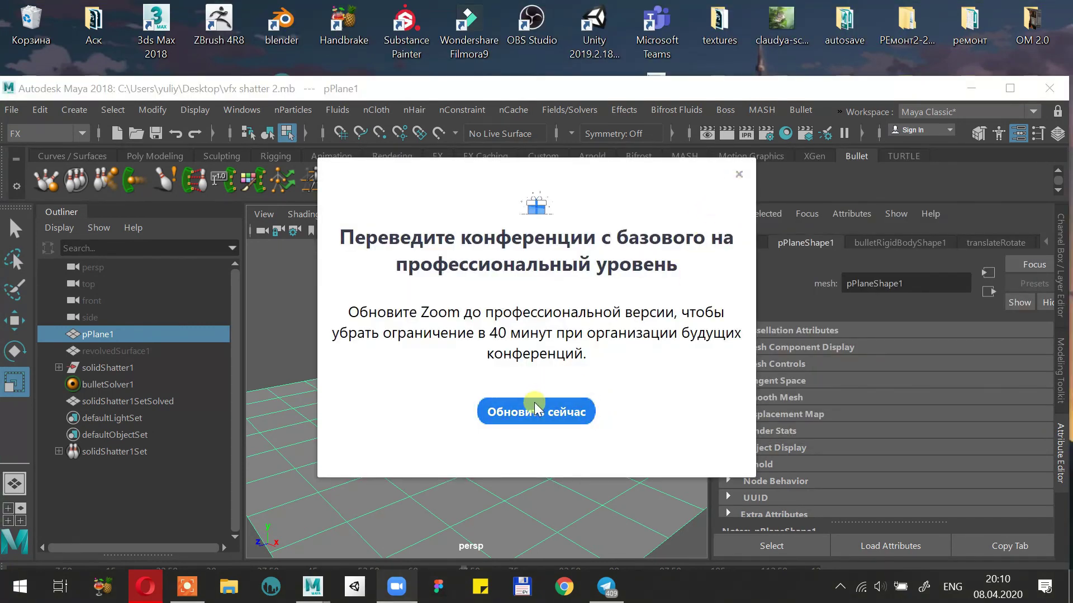
pyautogui.click(738, 174)
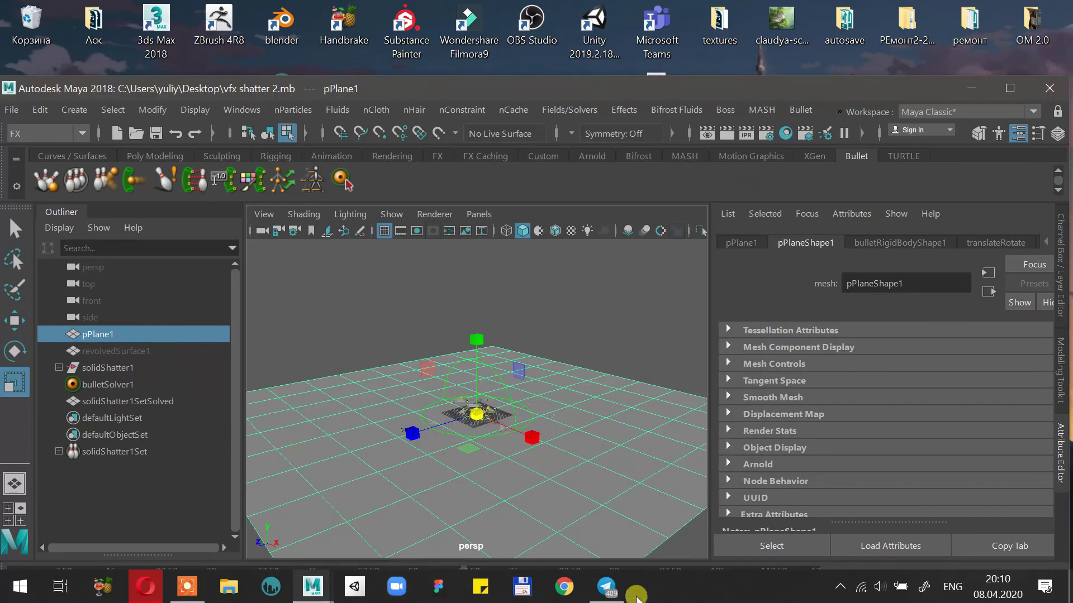